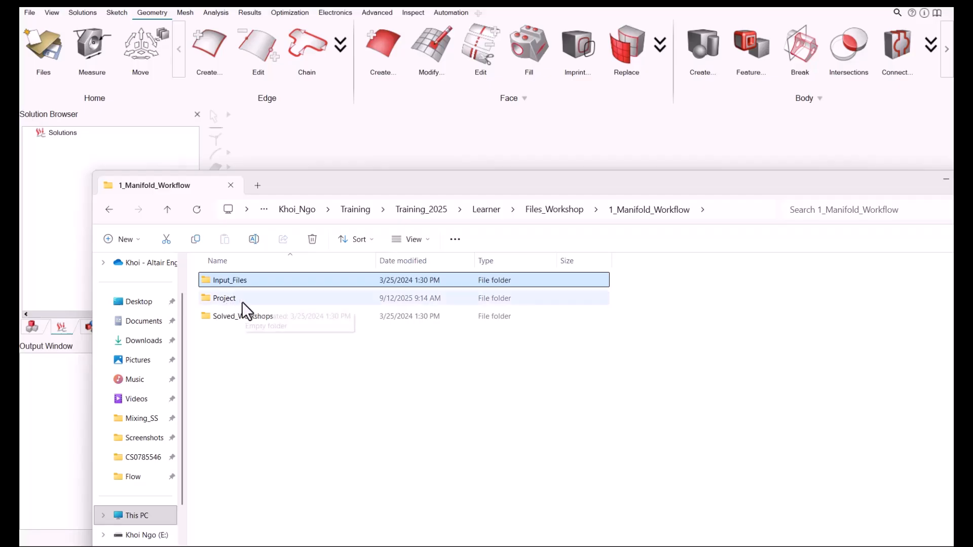
Step: Import the Parasolid file manifold_fluid.xmt_txt from the Input_Files folder with the Solid and Connected body types enabled
{"action": "double_click", "coordinate": [242, 302]}
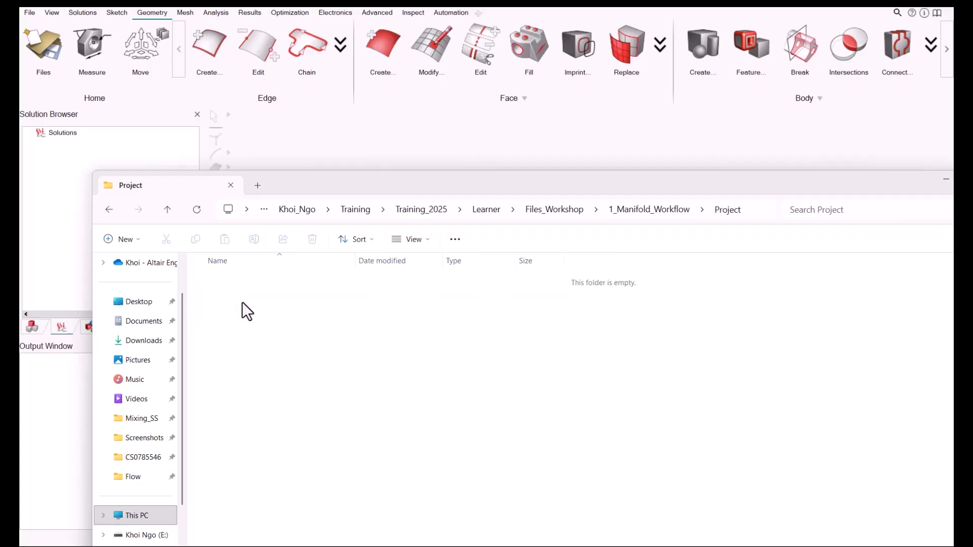
{"action": "left_click", "coordinate": [639, 207]}
{"action": "left_click", "coordinate": [270, 279]}
{"action": "double_click", "coordinate": [269, 279]}
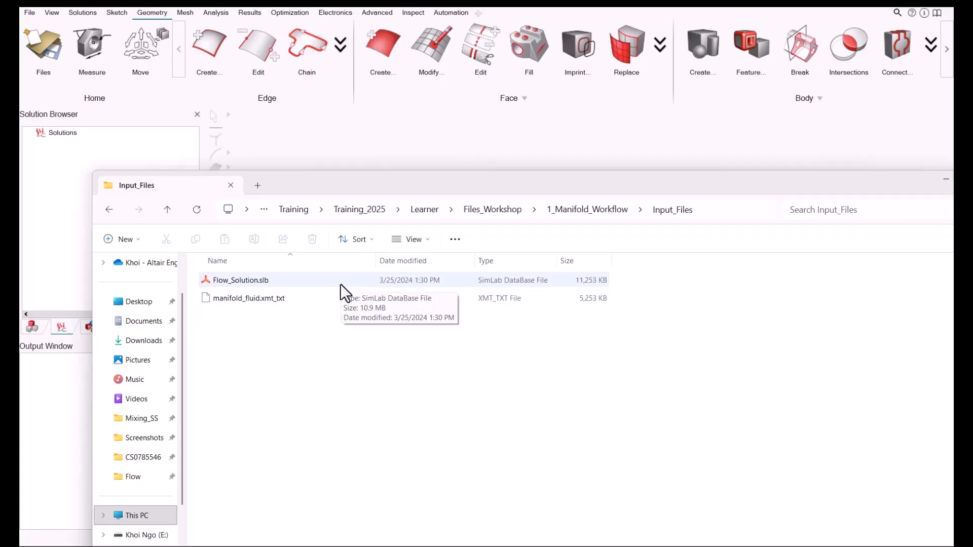
{"action": "left_click", "coordinate": [257, 297]}
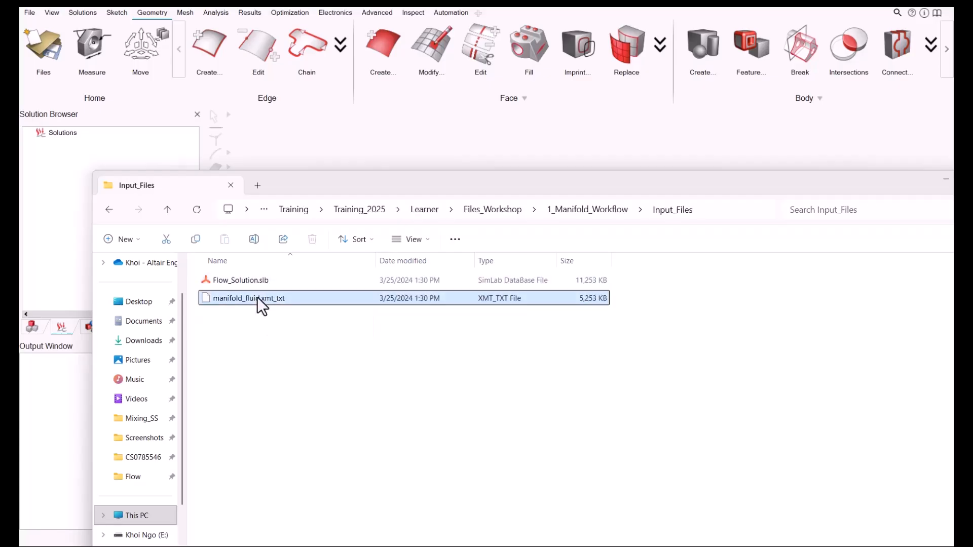
{"action": "left_click_drag", "start_coordinate": [257, 297], "coordinate": [507, 125]}
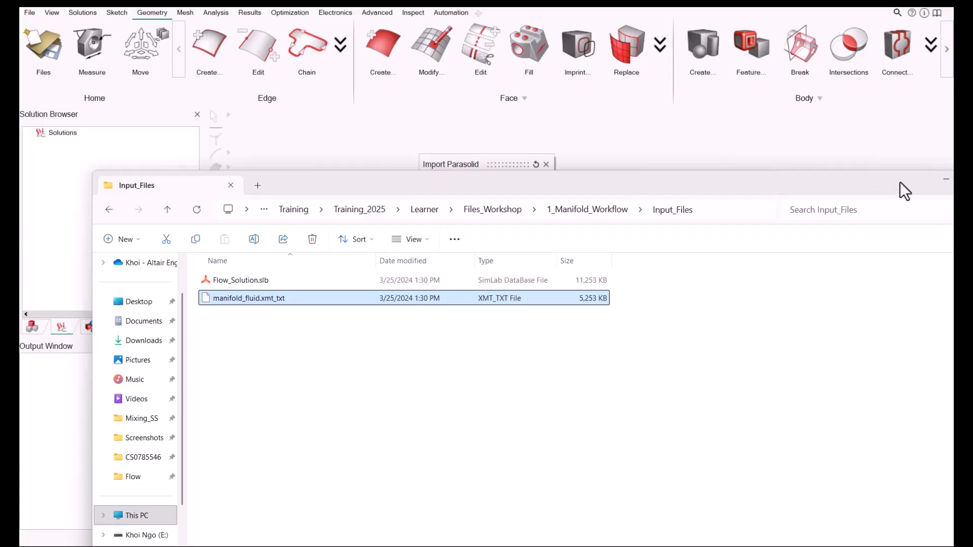
{"action": "left_click", "coordinate": [946, 179]}
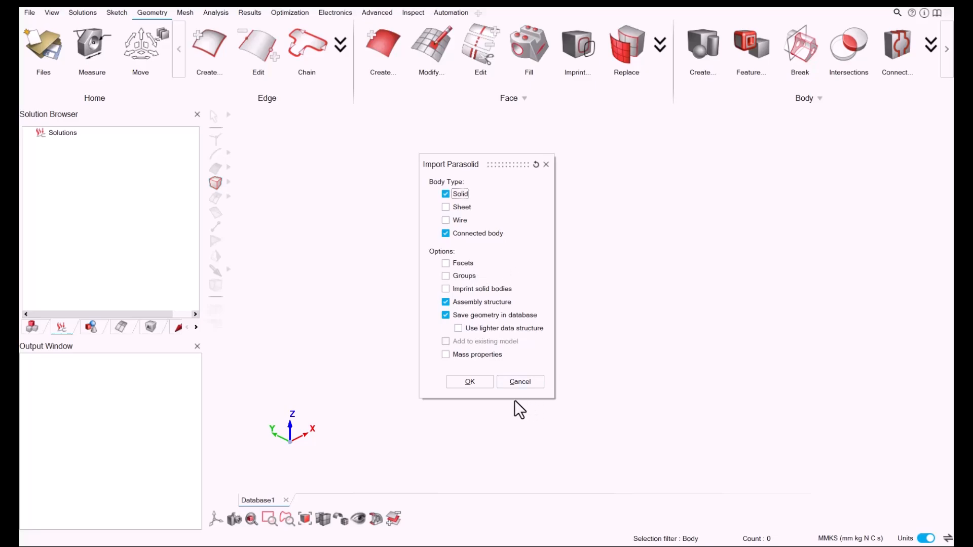
{"action": "left_click", "coordinate": [471, 381]}
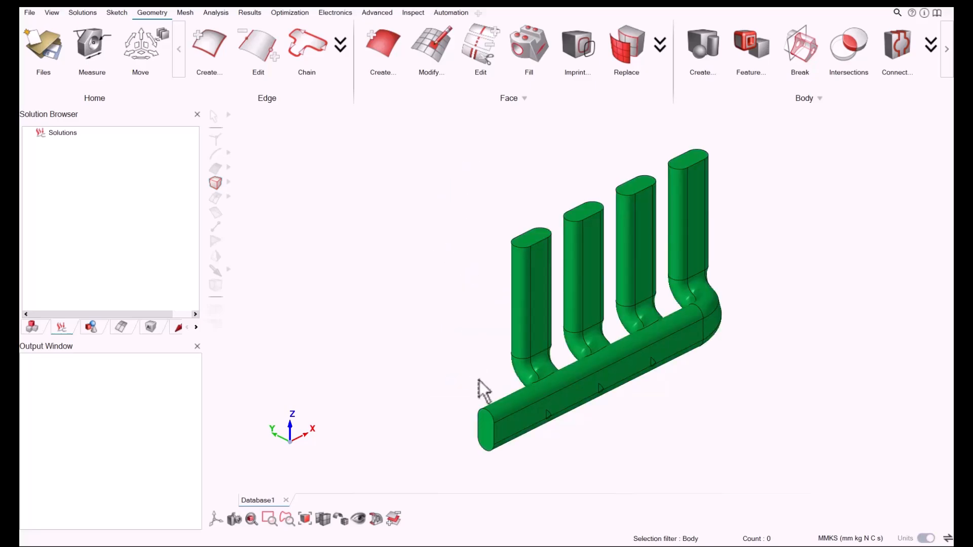
Step: Examine the imported manifold geometry from several angles, finishing with a closer isometric view
{"action": "scroll", "coordinate": [583, 398], "scroll_direction": "up", "scroll_amount": 4}
{"action": "middle_click_drag", "start_coordinate": [583, 333], "coordinate": [598, 402]}
{"action": "right_click_drag", "start_coordinate": [597, 402], "coordinate": [537, 366]}
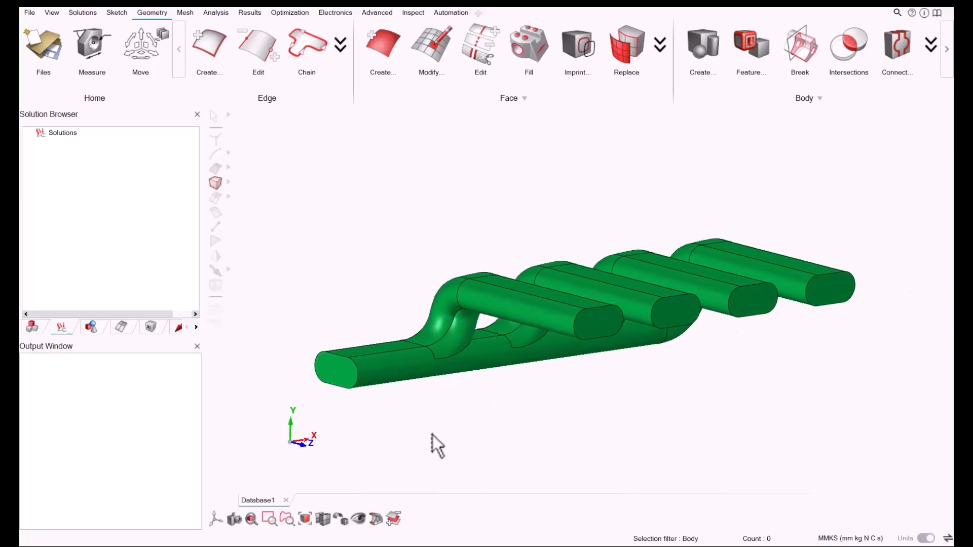
{"action": "left_click", "coordinate": [215, 520]}
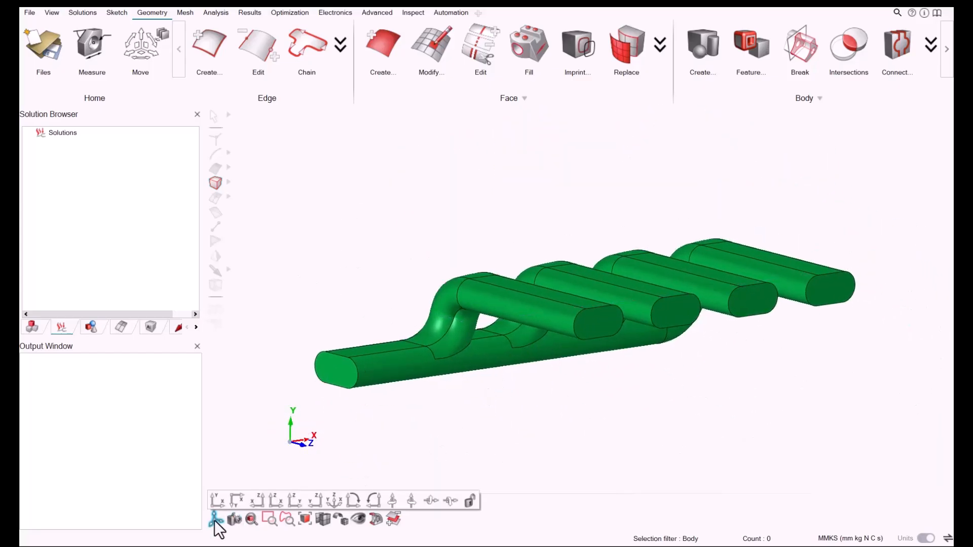
{"action": "left_click", "coordinate": [330, 503]}
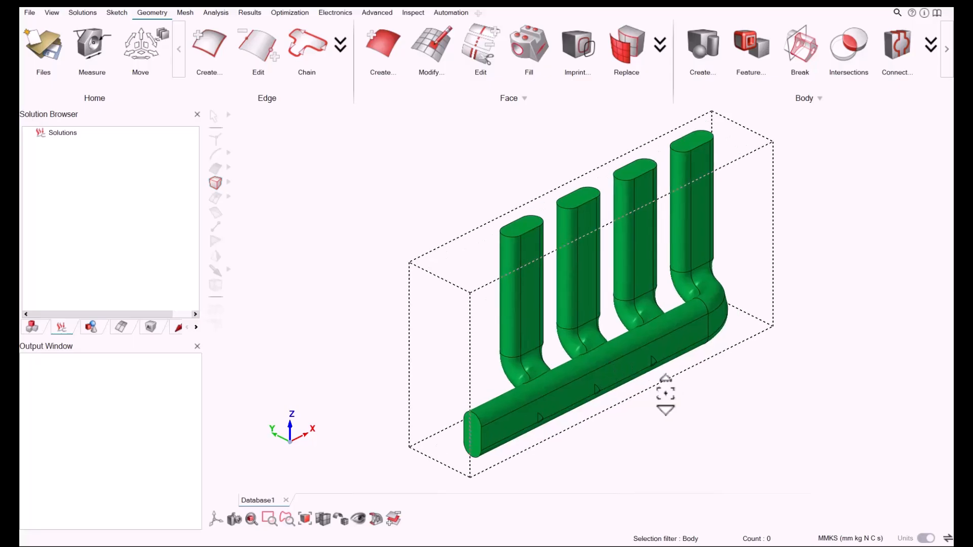
{"action": "scroll", "coordinate": [666, 393], "scroll_direction": "up", "scroll_amount": 2}
{"action": "scroll", "coordinate": [694, 178], "scroll_direction": "up", "scroll_amount": 3}
{"action": "scroll", "coordinate": [642, 255], "scroll_direction": "up", "scroll_amount": 2}
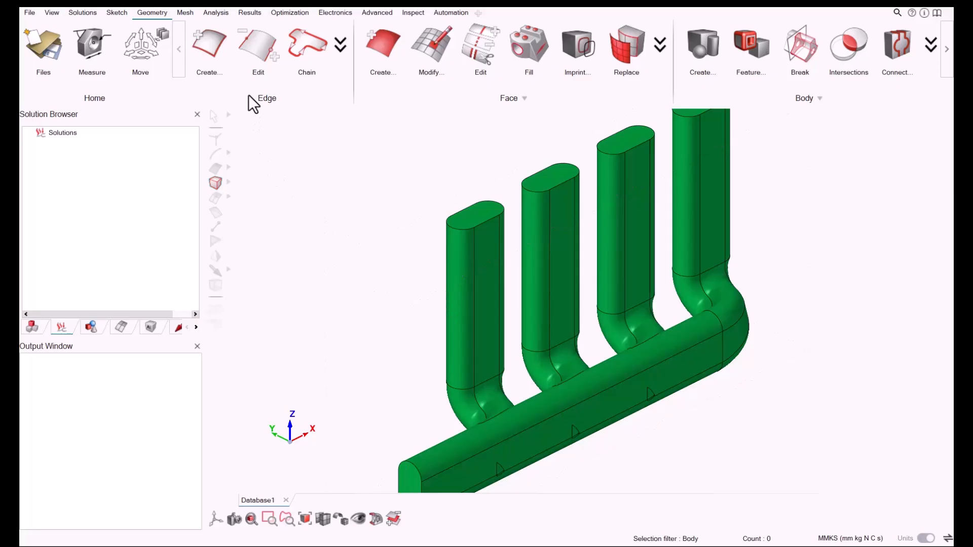
Step: Surface mesh the manifold with Tri3 elements, 10 mm average, 1 mm minimum and 5 mm curvature minimum size, with feature identification turned off
{"action": "left_click", "coordinate": [186, 13]}
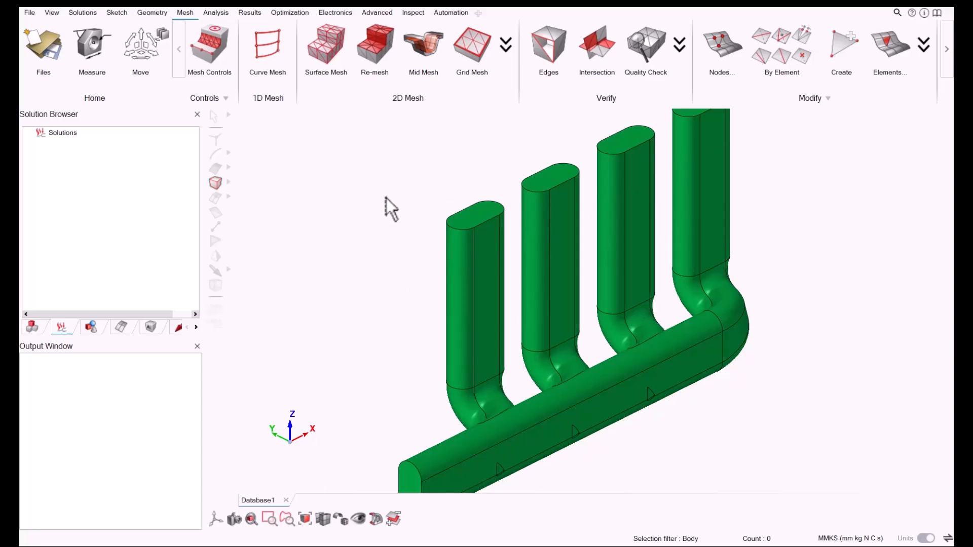
{"action": "left_click", "coordinate": [330, 54]}
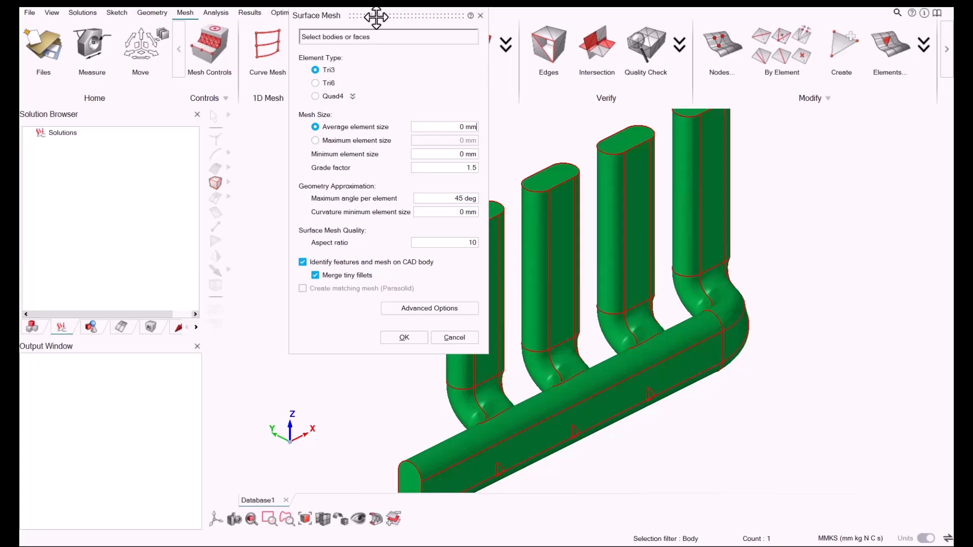
{"action": "left_click_drag", "start_coordinate": [376, 14], "coordinate": [232, 128]}
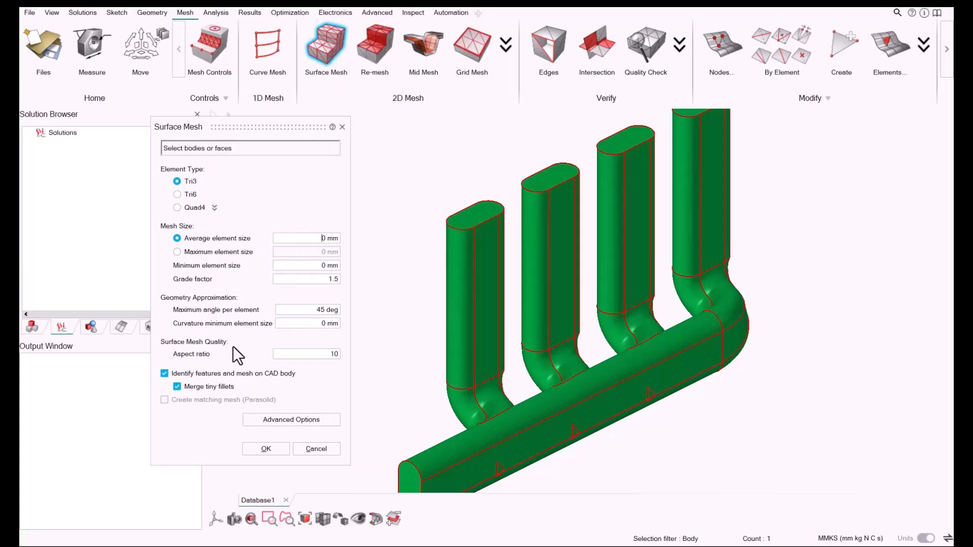
{"action": "left_click", "coordinate": [236, 373]}
{"action": "double_click", "coordinate": [310, 238]}
{"action": "left_click", "coordinate": [318, 241]}
{"action": "type", "text": "1"}
{"action": "left_click", "coordinate": [261, 449]}
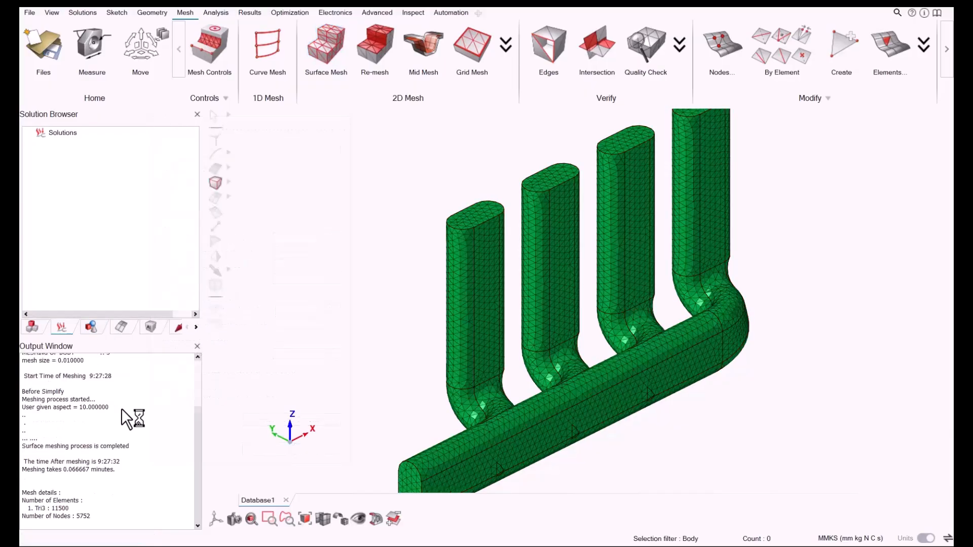
Step: Rename the new surface mesh model in the assembly as 45_deg
{"action": "left_click", "coordinate": [33, 328]}
{"action": "middle_click_drag", "start_coordinate": [518, 275], "coordinate": [584, 321]}
{"action": "scroll", "coordinate": [660, 299], "scroll_direction": "up", "scroll_amount": 3}
{"action": "mouse_move", "coordinate": [659, 299]}
{"action": "middle_mouse_down"}
{"action": "mouse_move", "coordinate": [621, 278]}
{"action": "mouse_move", "coordinate": [671, 307]}
{"action": "mouse_move", "coordinate": [659, 302]}
{"action": "middle_mouse_up"}
{"action": "left_click", "coordinate": [90, 155]}
{"action": "right_click", "coordinate": [90, 156]}
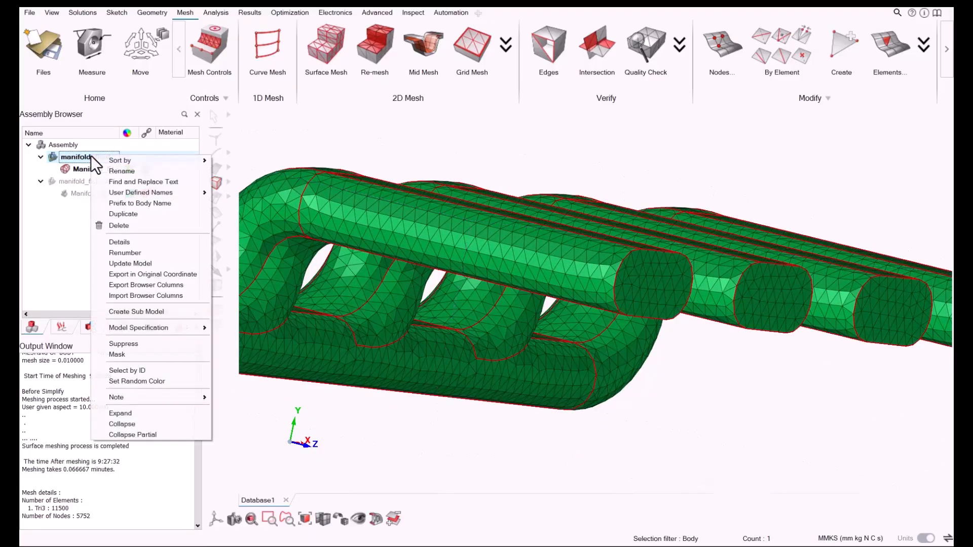
{"action": "left_click", "coordinate": [119, 172]}
{"action": "type", "text": "45"}
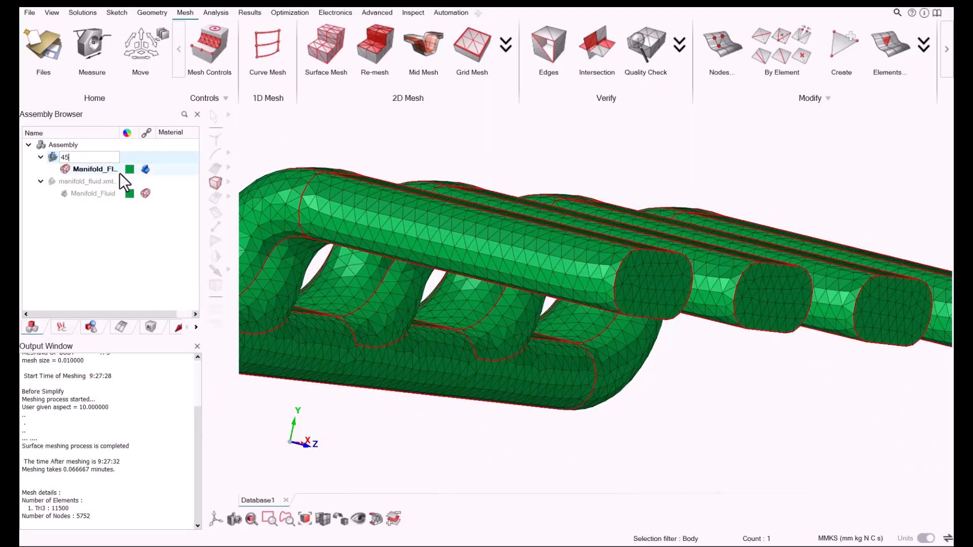
{"action": "type", "text": "_deg"}
{"action": "key", "text": "Return"}
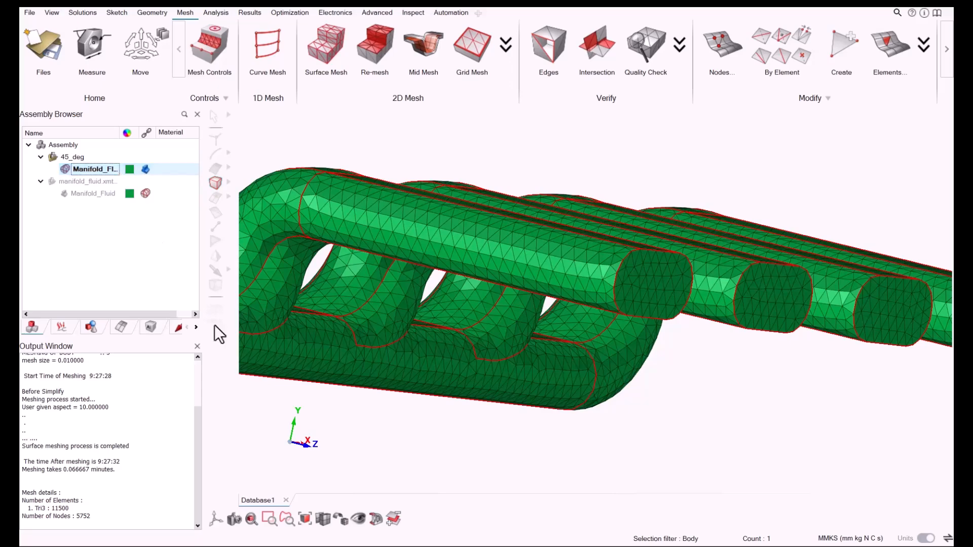
Step: Hide the 45_deg mesh model and show the original manifold_fluid CAD model
{"action": "scroll", "coordinate": [512, 405], "scroll_direction": "down", "scroll_amount": 2}
{"action": "middle_click_drag", "start_coordinate": [512, 406], "coordinate": [564, 360]}
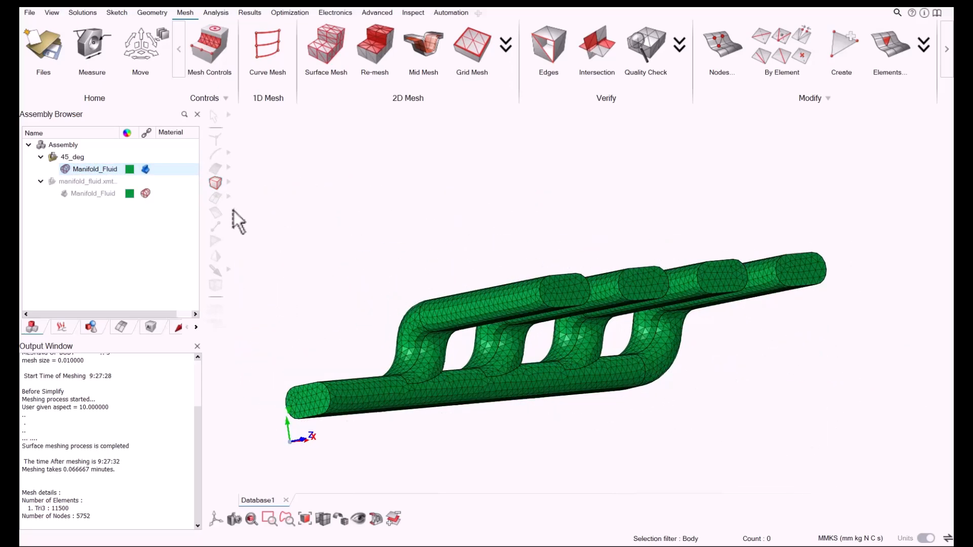
{"action": "left_click", "coordinate": [53, 157]}
{"action": "left_click", "coordinate": [51, 181]}
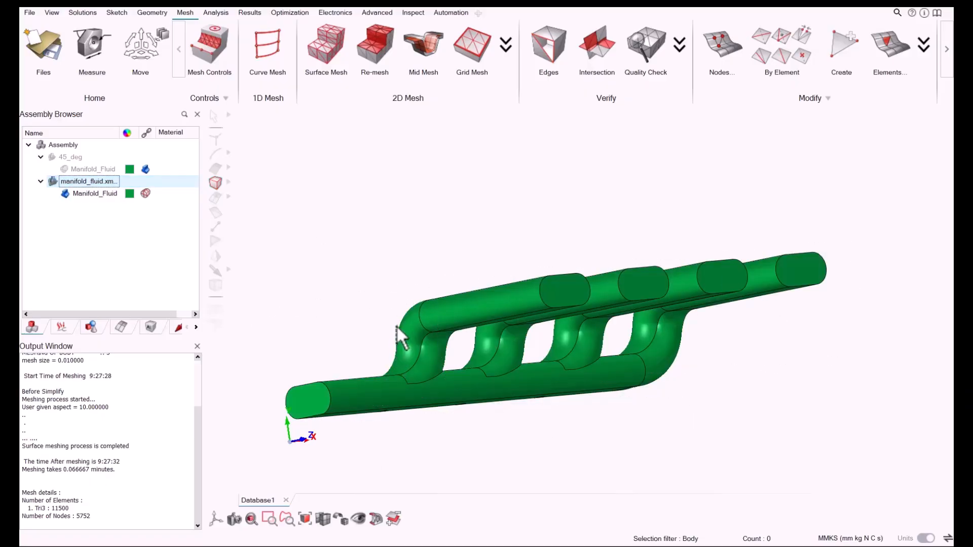
Step: Surface mesh the CAD manifold with a maximum angle per element of 10 deg, creating the mesh in a new model
{"action": "left_click", "coordinate": [331, 46]}
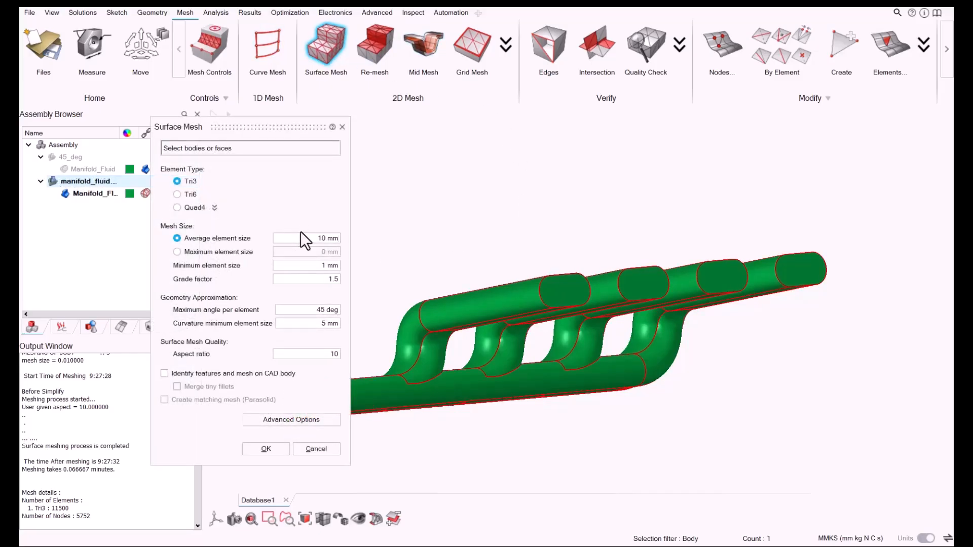
{"action": "left_click", "coordinate": [317, 309]}
{"action": "type", "text": "10"}
{"action": "left_click", "coordinate": [278, 448]}
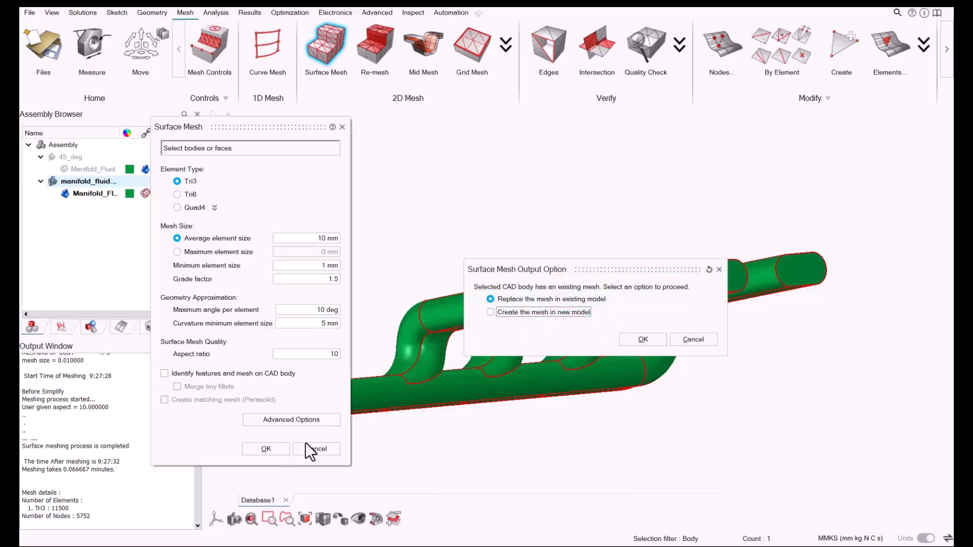
{"action": "left_click", "coordinate": [540, 315]}
{"action": "left_click", "coordinate": [646, 340]}
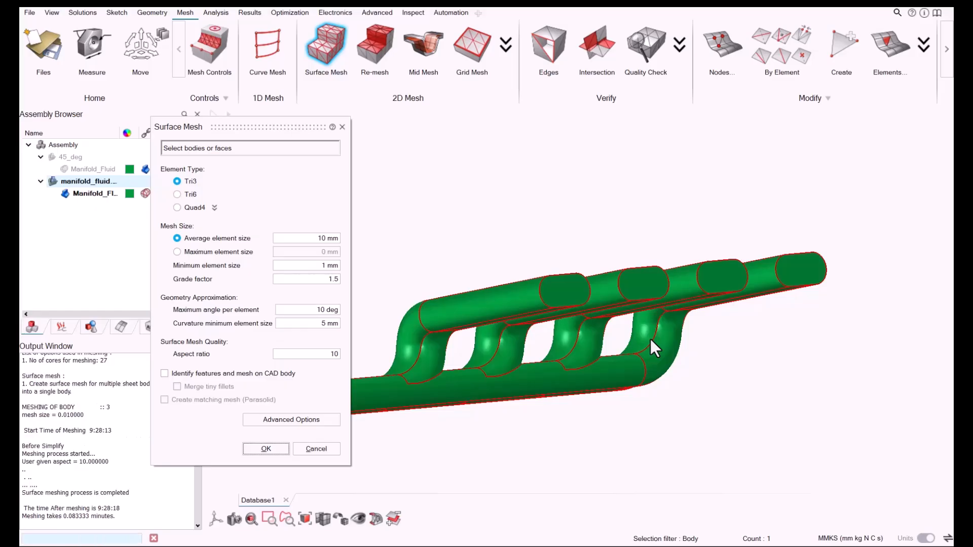
Step: Rename the newly created manifold_fluid2 mesh model as 10_deg
{"action": "scroll", "coordinate": [588, 298], "scroll_direction": "up", "scroll_amount": 5}
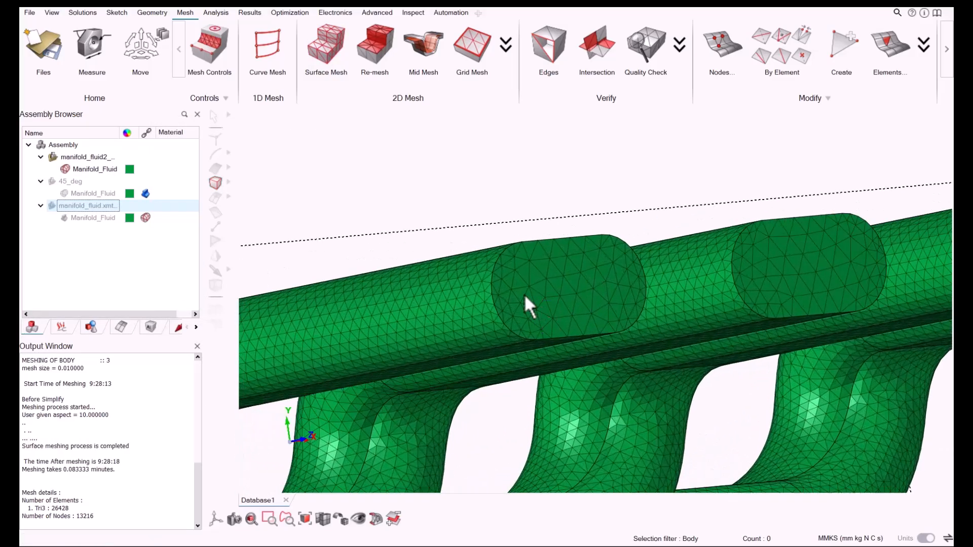
{"action": "left_click", "coordinate": [99, 169]}
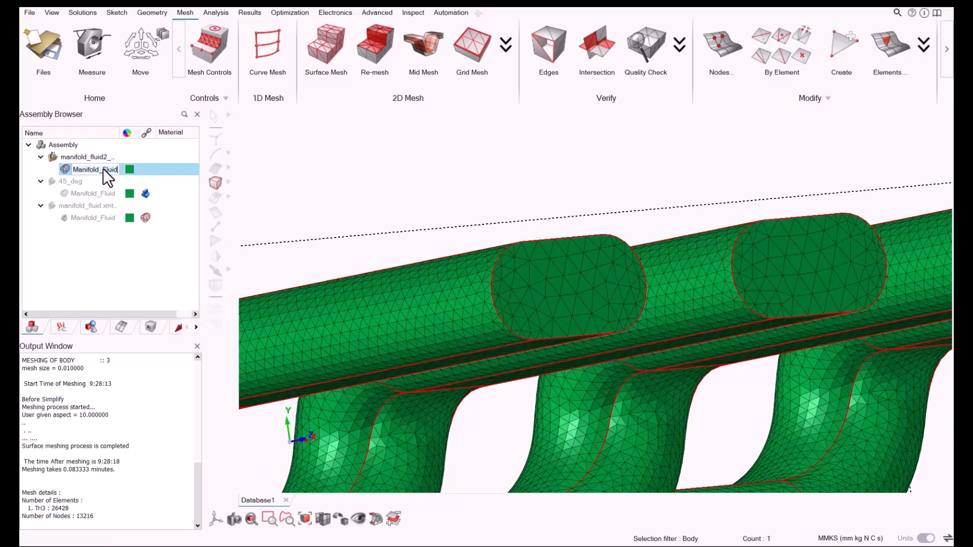
{"action": "left_click", "coordinate": [85, 157]}
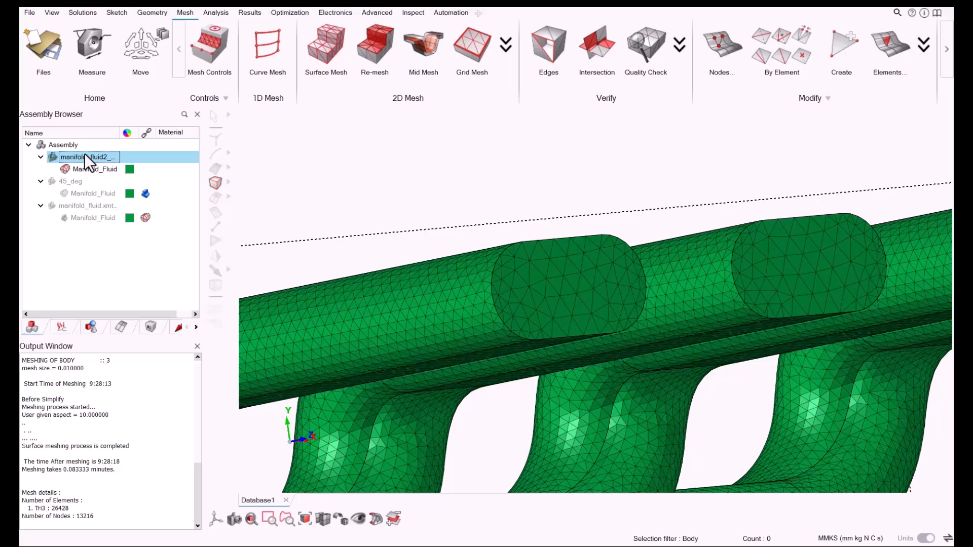
{"action": "left_click", "coordinate": [84, 153]}
{"action": "type", "text": "10deg"}
{"action": "key", "text": "Return"}
{"action": "double_click", "coordinate": [99, 156]}
{"action": "type", "text": "10"}
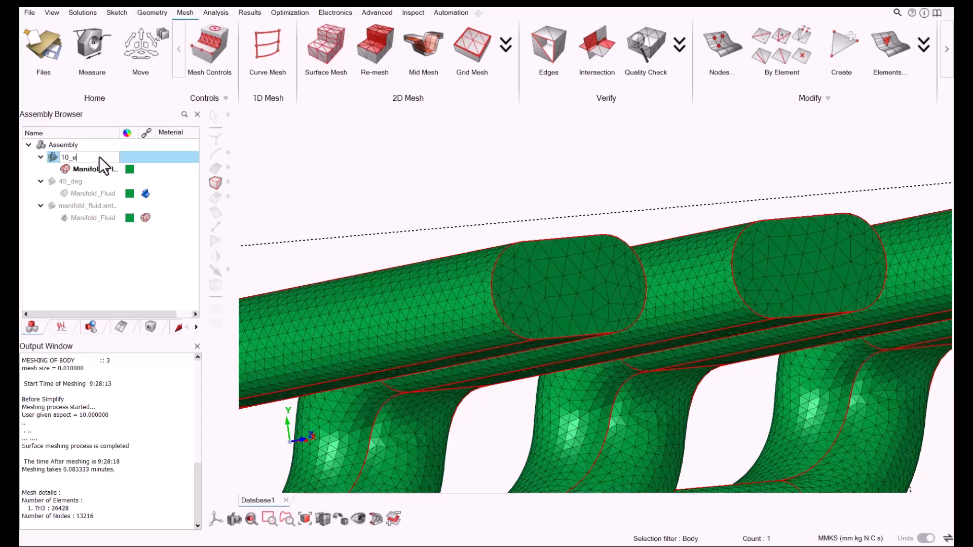
{"action": "type", "text": "_deg"}
{"action": "key", "text": "Return"}
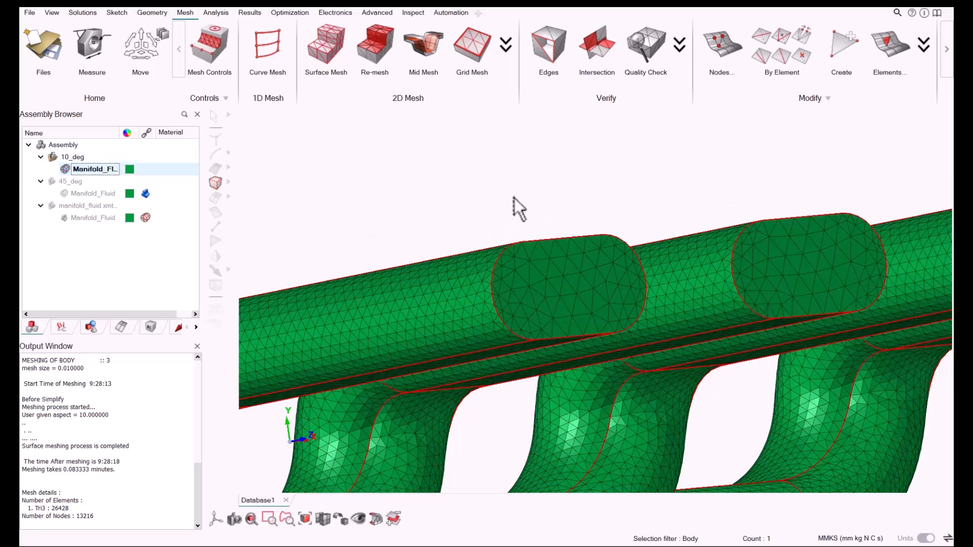
Step: Compare the 10_deg and 45_deg meshes at the rounded pipe end by alternating which body is shown, leaving only 10_deg displayed
{"action": "scroll", "coordinate": [517, 253], "scroll_direction": "up", "scroll_amount": 10}
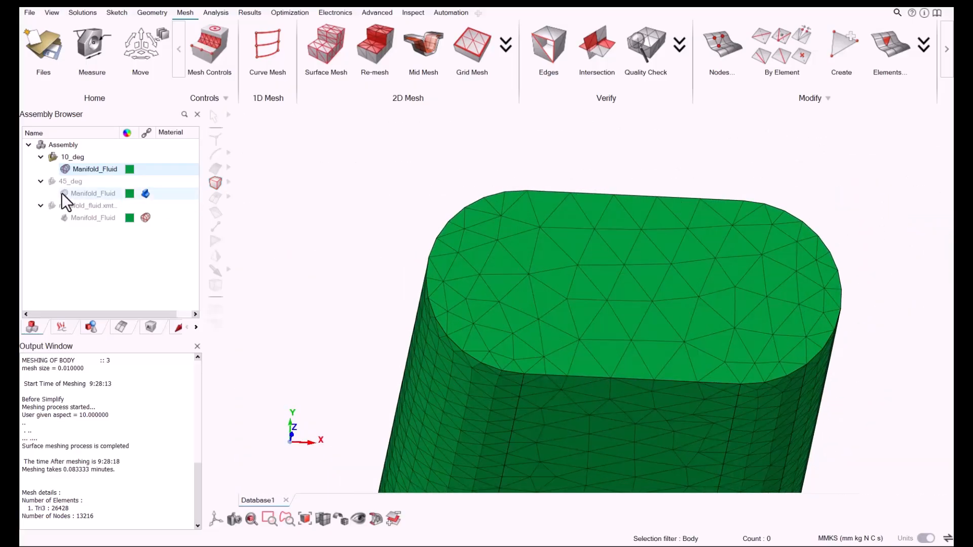
{"action": "left_click", "coordinate": [62, 193]}
{"action": "left_click", "coordinate": [65, 169]}
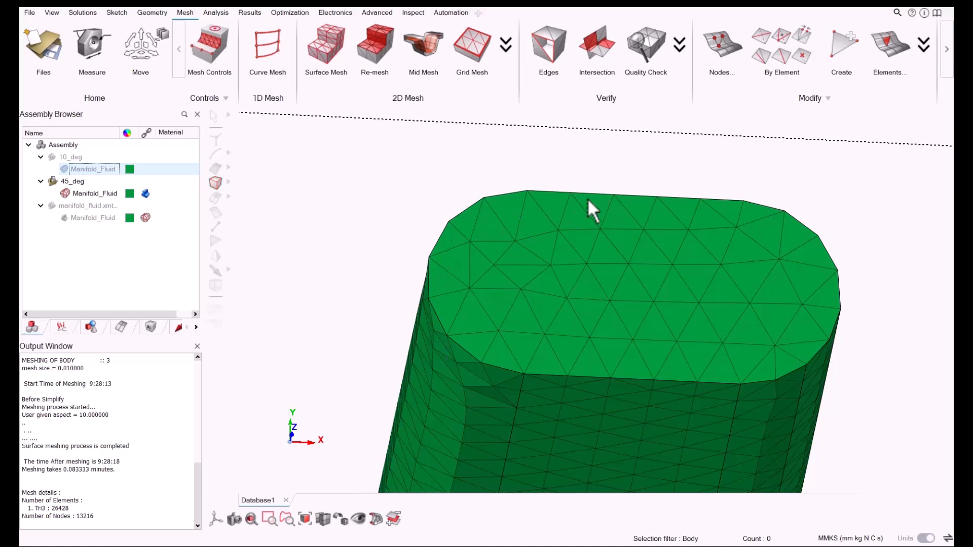
{"action": "left_click", "coordinate": [63, 169]}
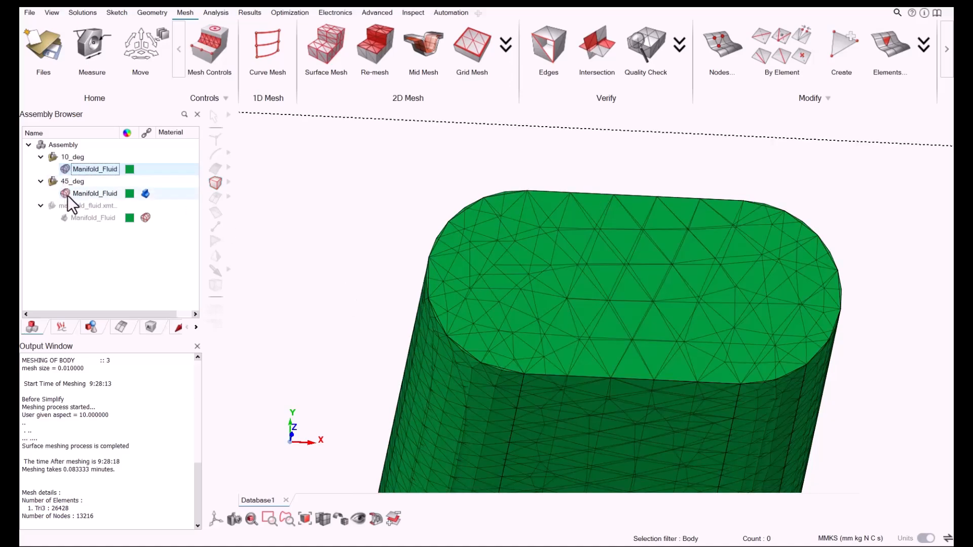
{"action": "left_click", "coordinate": [66, 195]}
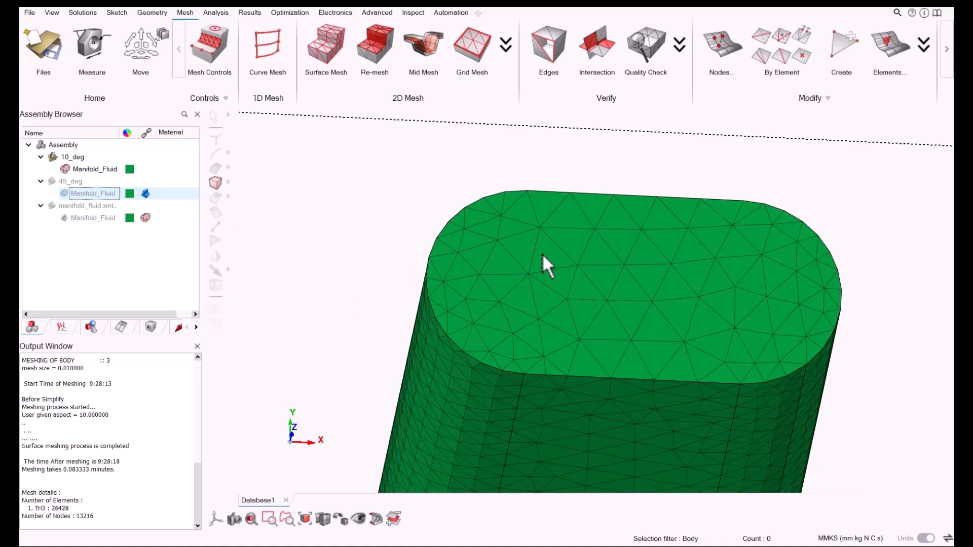
{"action": "middle_click_drag", "start_coordinate": [614, 371], "coordinate": [635, 407]}
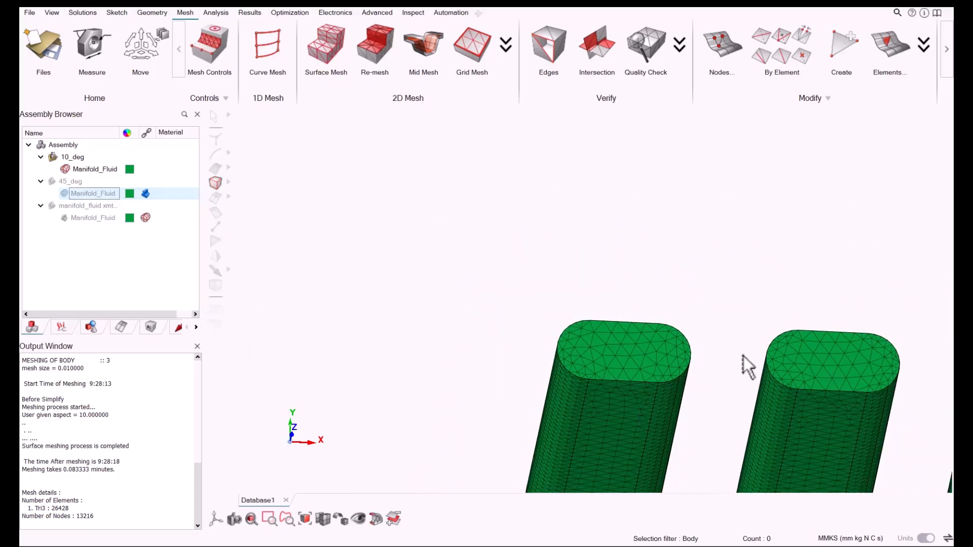
{"action": "middle_click_drag", "start_coordinate": [730, 391], "coordinate": [745, 420]}
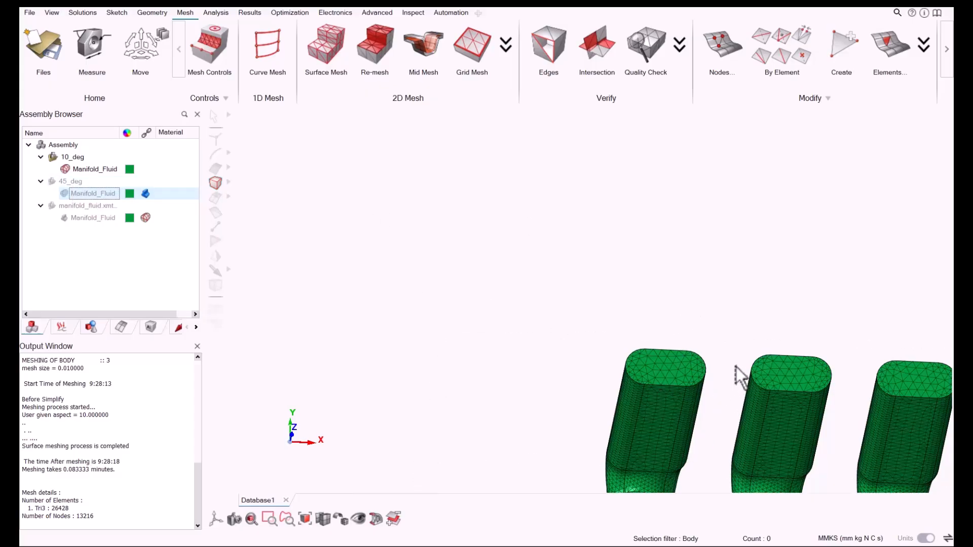
Step: Delete the 45_deg mesh model from the assembly
{"action": "left_click", "coordinate": [58, 184]}
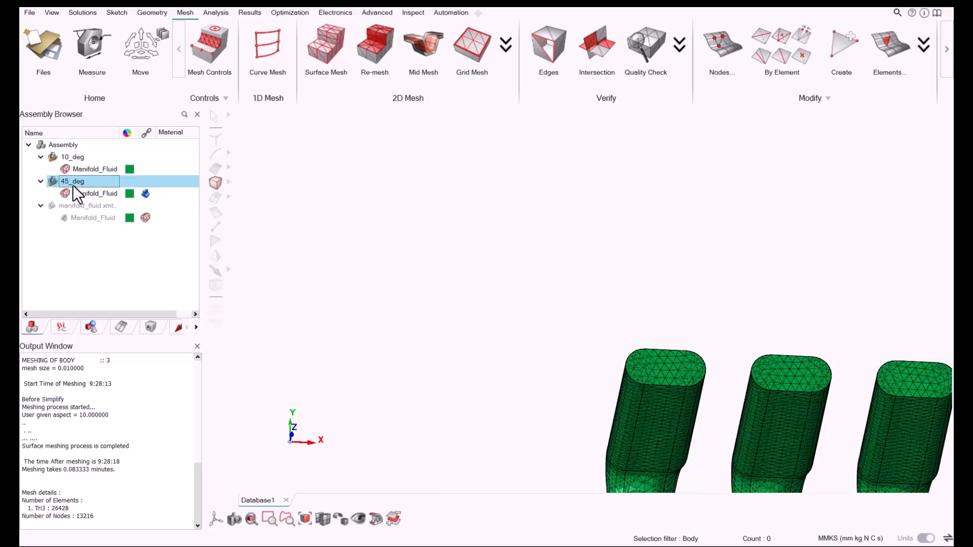
{"action": "right_click", "coordinate": [72, 185]}
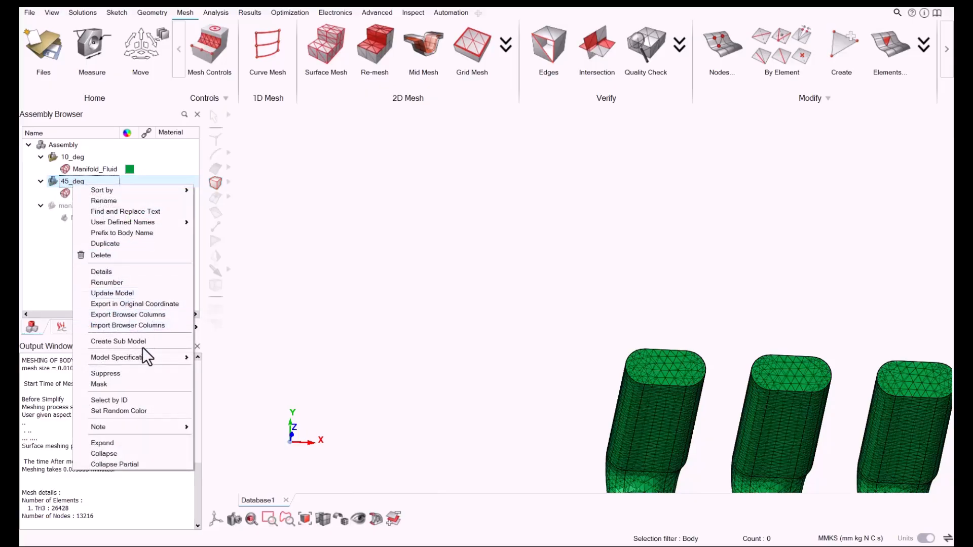
{"action": "left_click", "coordinate": [107, 255]}
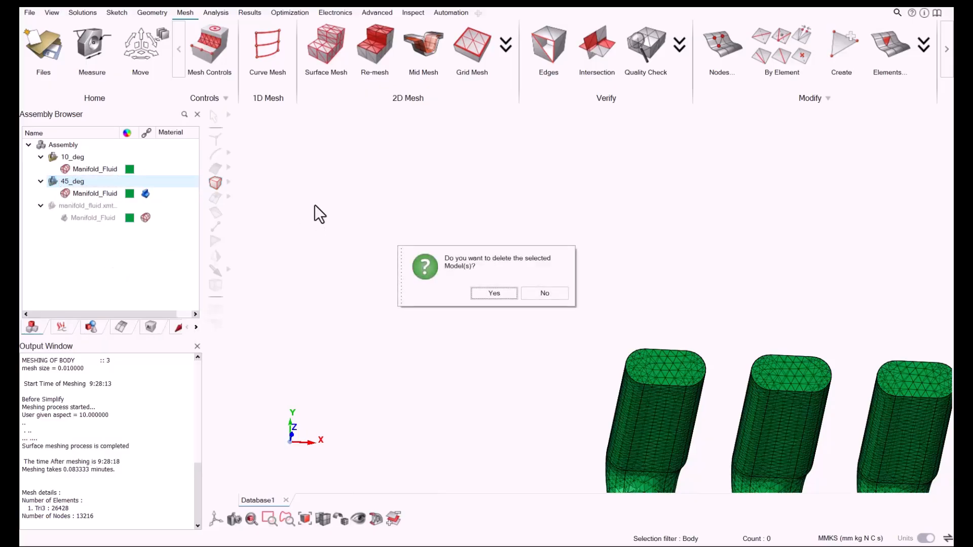
{"action": "left_click", "coordinate": [494, 293]}
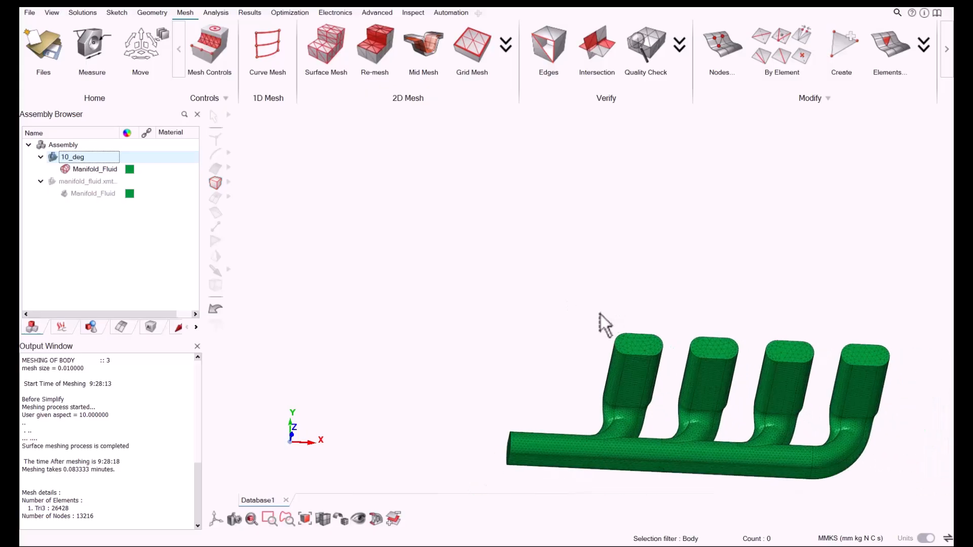
Step: Start a CFD Mesh and choose the 10_deg Manifold_Fluid body as the fluid body
{"action": "middle_click_drag", "start_coordinate": [643, 348], "coordinate": [513, 285]}
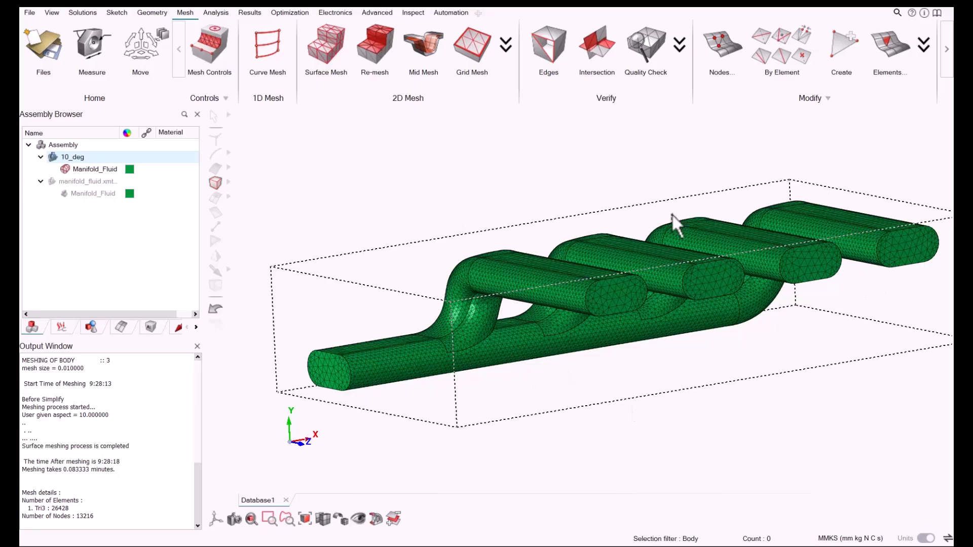
{"action": "left_click", "coordinate": [949, 66]}
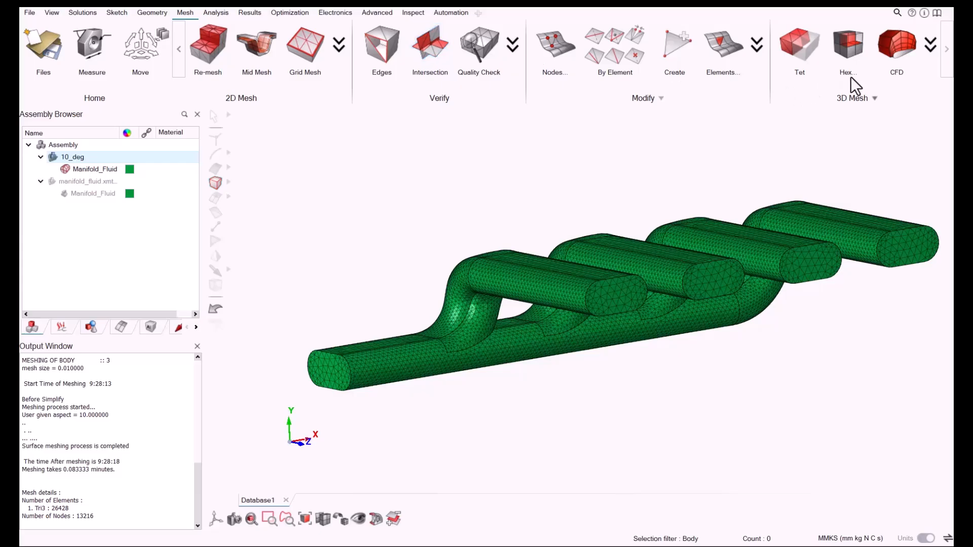
{"action": "left_click", "coordinate": [898, 43]}
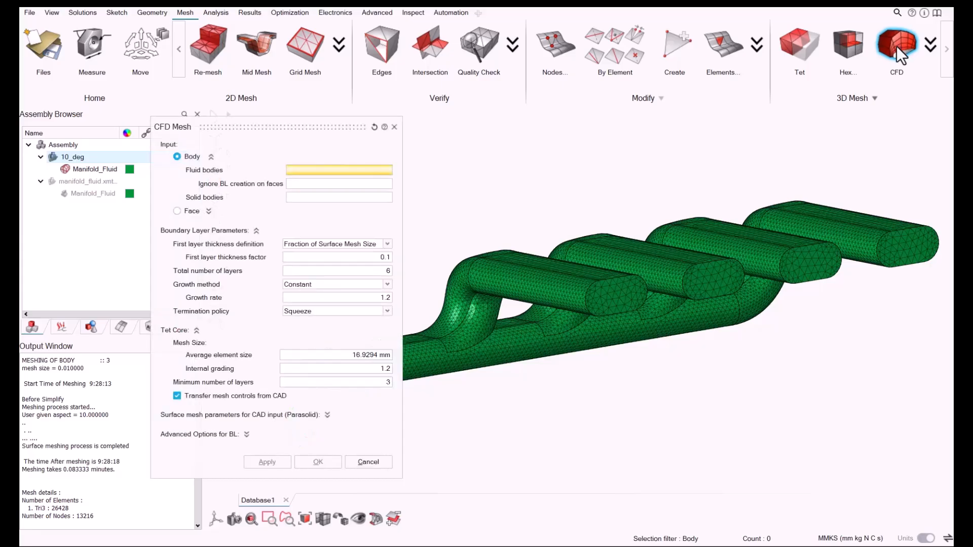
{"action": "middle_click_drag", "start_coordinate": [533, 274], "coordinate": [539, 299]}
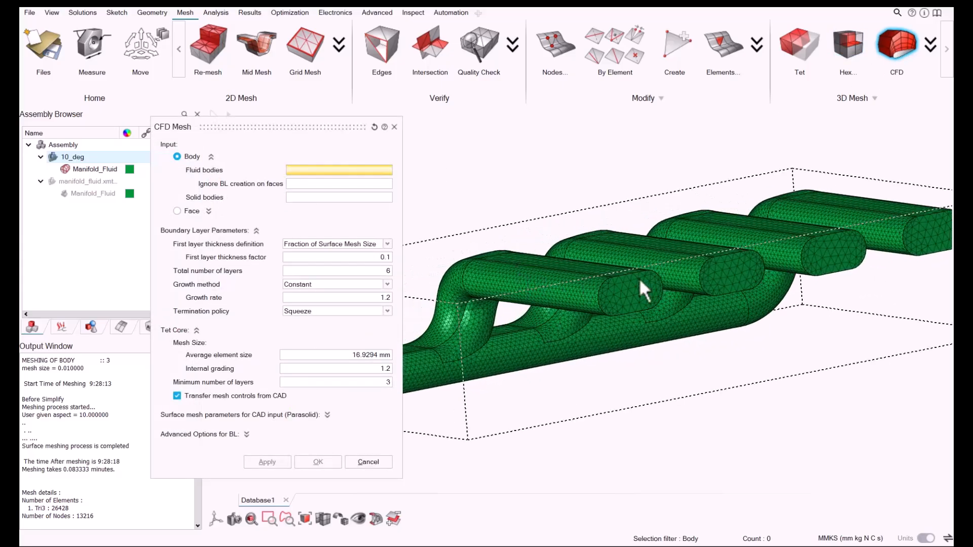
{"action": "left_click", "coordinate": [611, 297]}
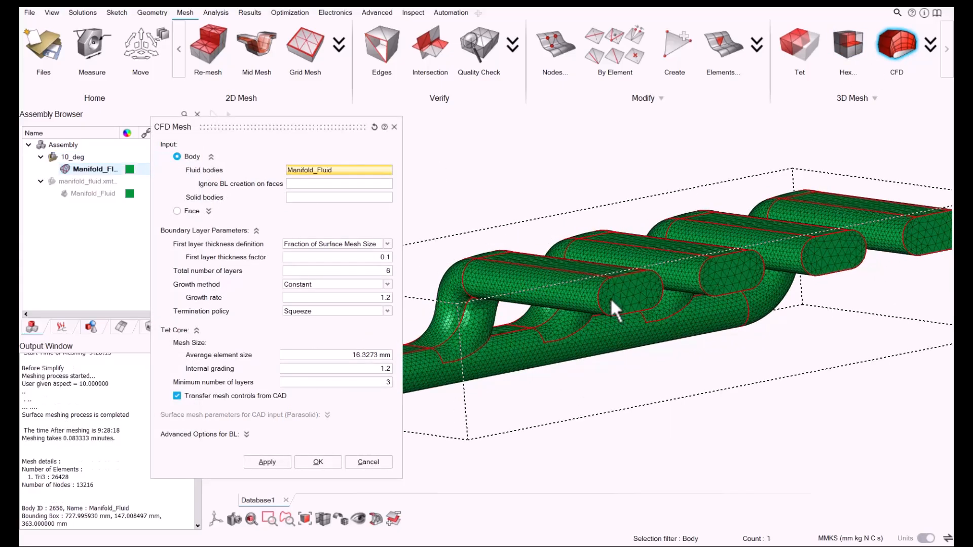
Step: Exclude the main pipe's end face and the four branch pipe end faces from boundary layer creation
{"action": "left_click", "coordinate": [337, 183]}
{"action": "scroll", "coordinate": [641, 284], "scroll_direction": "down", "scroll_amount": 5}
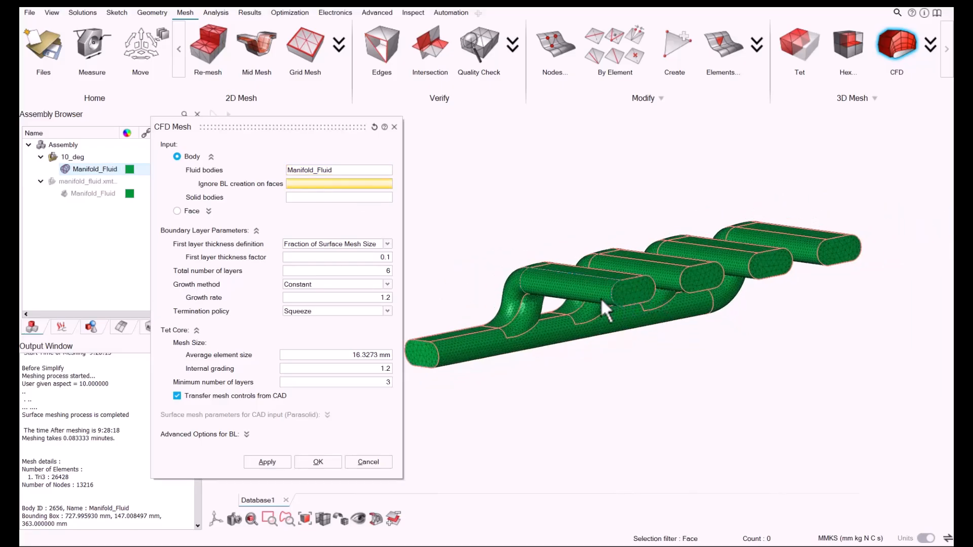
{"action": "right_click_drag", "start_coordinate": [600, 297], "coordinate": [634, 296]}
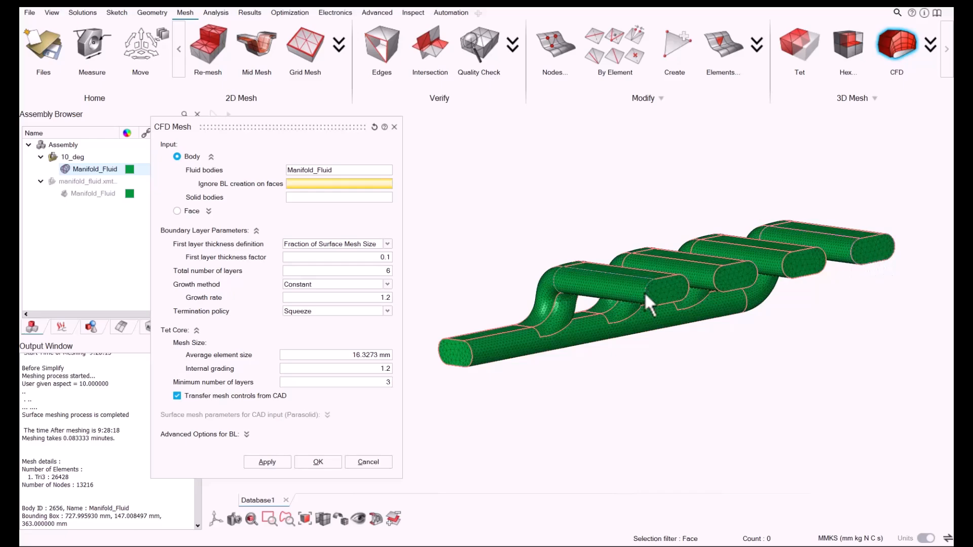
{"action": "left_click", "coordinate": [470, 354]}
{"action": "left_click", "coordinate": [667, 297]}
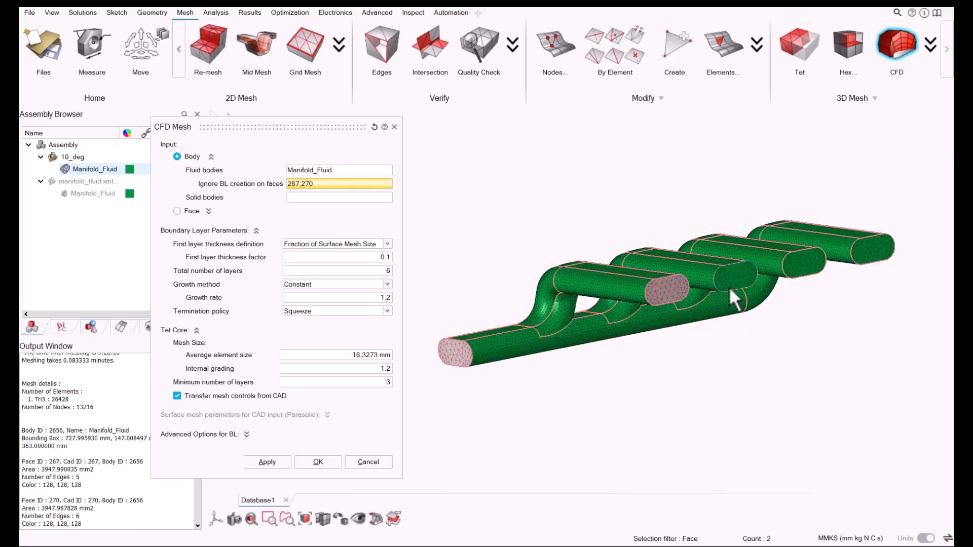
{"action": "left_click", "coordinate": [735, 284]}
{"action": "left_click", "coordinate": [805, 272]}
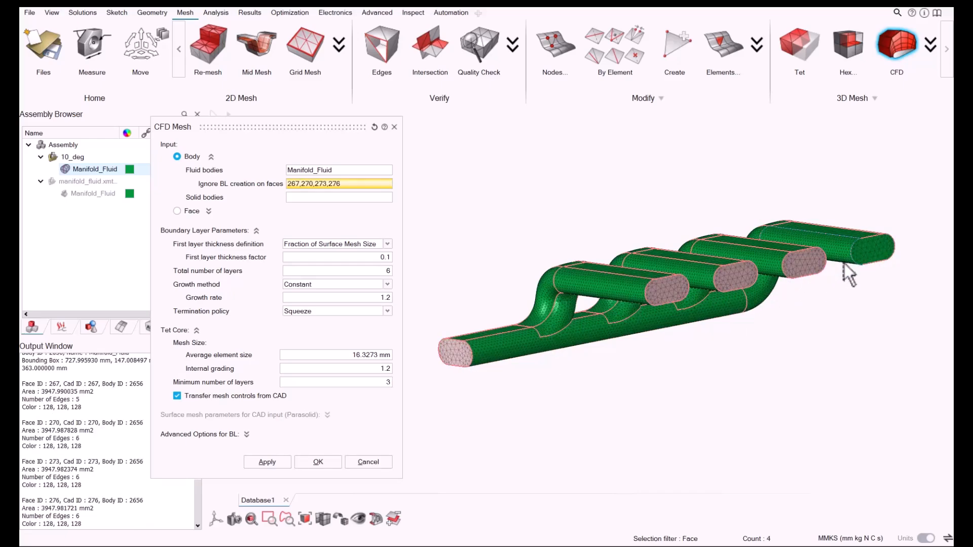
{"action": "left_click", "coordinate": [868, 251]}
Step: Examine the first layer thickness definition, thickness factor and layer count against the surface elements on a branch pipe's end face
{"action": "left_click", "coordinate": [358, 245]}
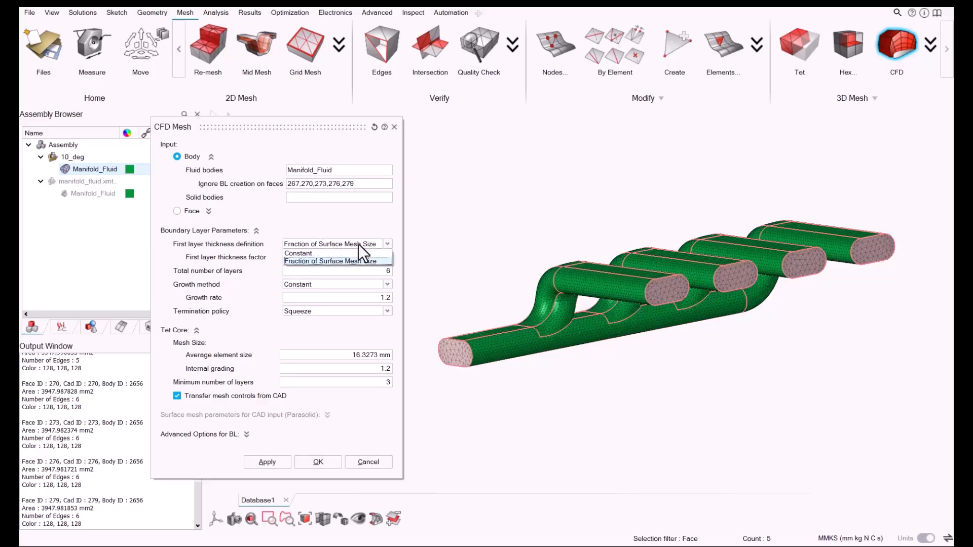
{"action": "left_click", "coordinate": [358, 244]}
{"action": "left_click", "coordinate": [360, 256]}
{"action": "double_click", "coordinate": [360, 256]}
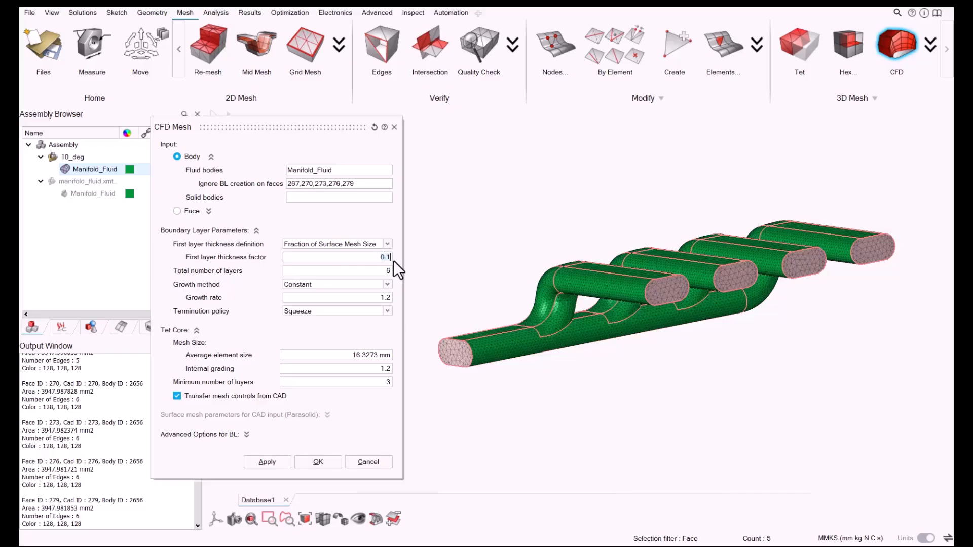
{"action": "left_click", "coordinate": [376, 274]}
{"action": "type", "text": "5"}
{"action": "scroll", "coordinate": [695, 292], "scroll_direction": "up", "scroll_amount": 6}
{"action": "scroll", "coordinate": [657, 300], "scroll_direction": "up", "scroll_amount": 6}
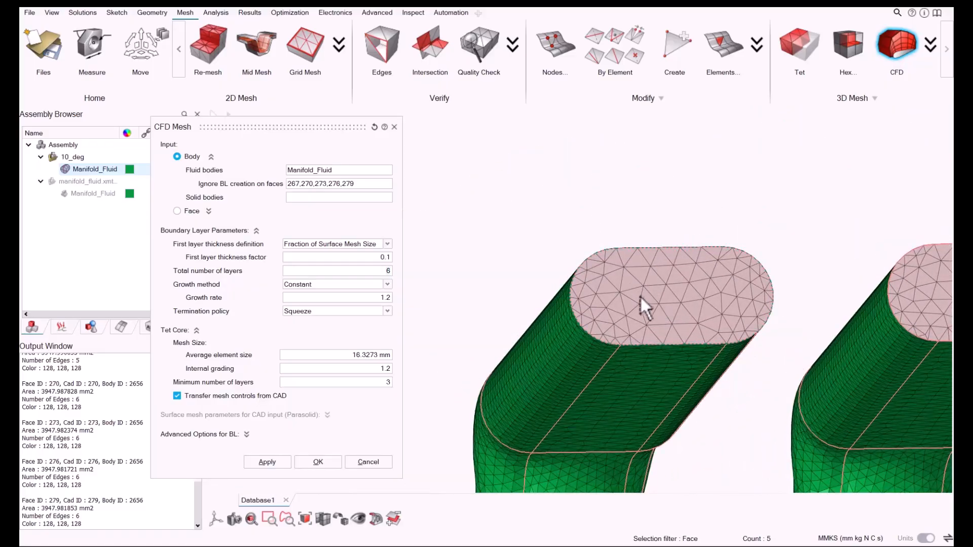
{"action": "scroll", "coordinate": [641, 296], "scroll_direction": "up", "scroll_amount": 6}
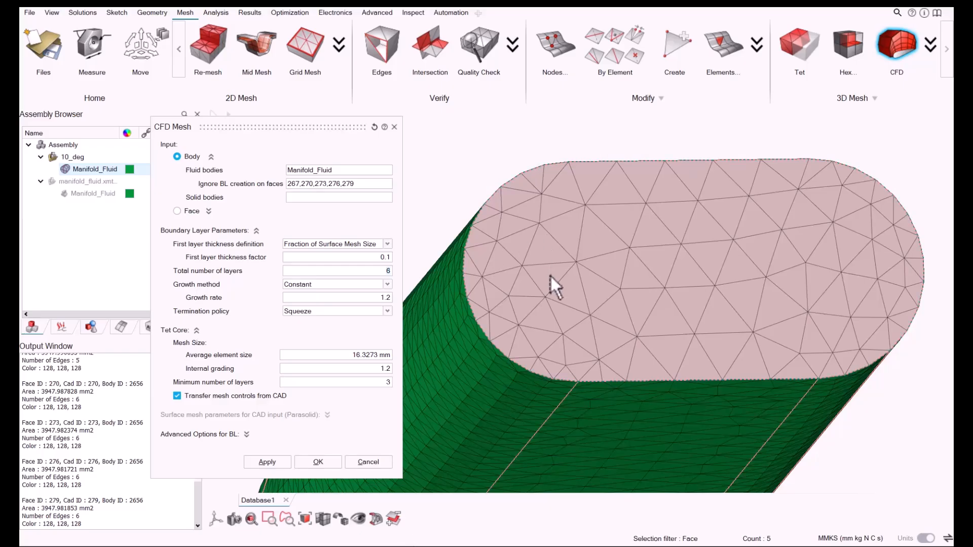
Step: Set the tet core's average element size to 10 mm
{"action": "triple_click", "coordinate": [335, 355]}
{"action": "type", "text": "10"}
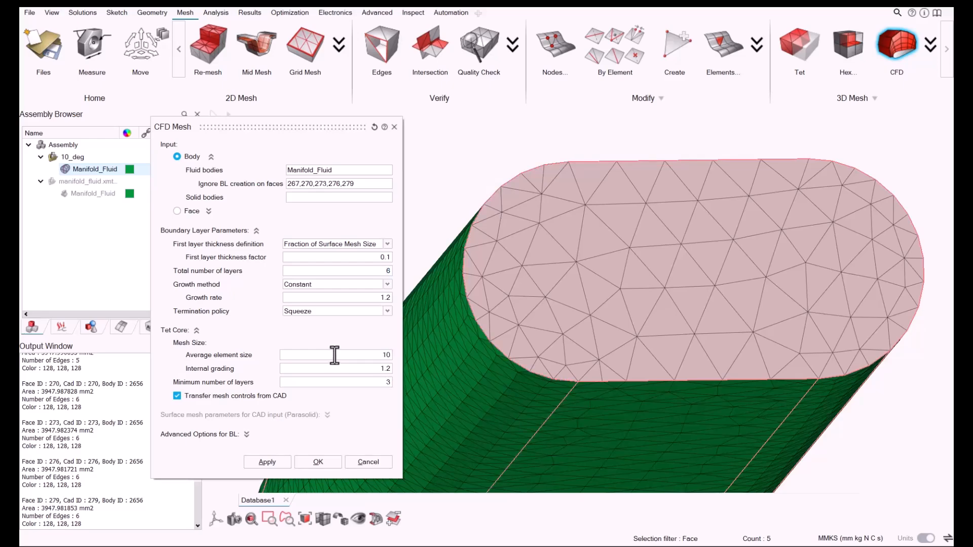
{"action": "type", "text": "mm"}
{"action": "left_click", "coordinate": [342, 385]}
Step: Switch to Calculator and compute 0.1 × (1.2)^6 to check the boundary layer's growth against the surface mesh size
{"action": "scroll", "coordinate": [532, 228], "scroll_direction": "down", "scroll_amount": 3}
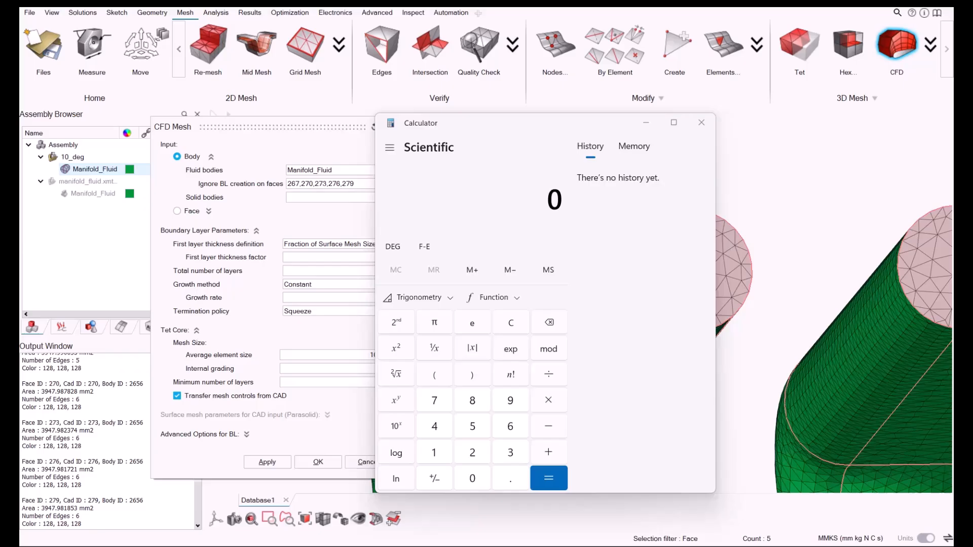
{"action": "left_click", "coordinate": [505, 198]}
{"action": "left_click_drag", "start_coordinate": [528, 127], "coordinate": [590, 126]}
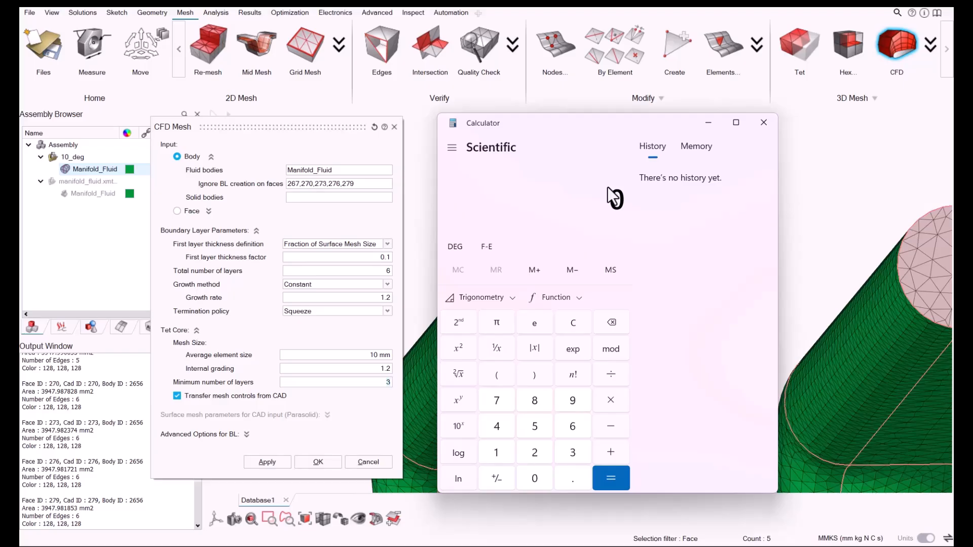
{"action": "type", "text": ".1"}
{"action": "type", "text": "*("}
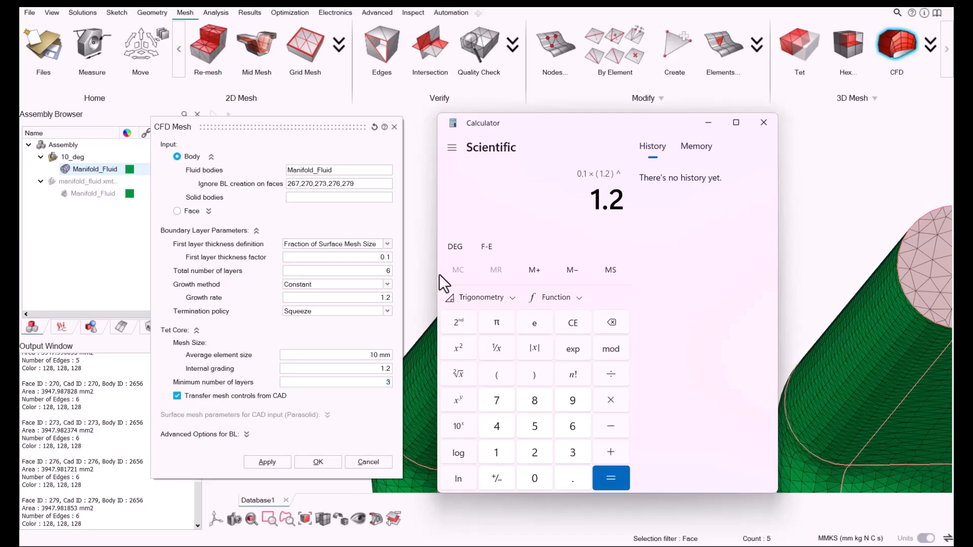
{"action": "type", "text": "6"}
{"action": "key", "text": "Return"}
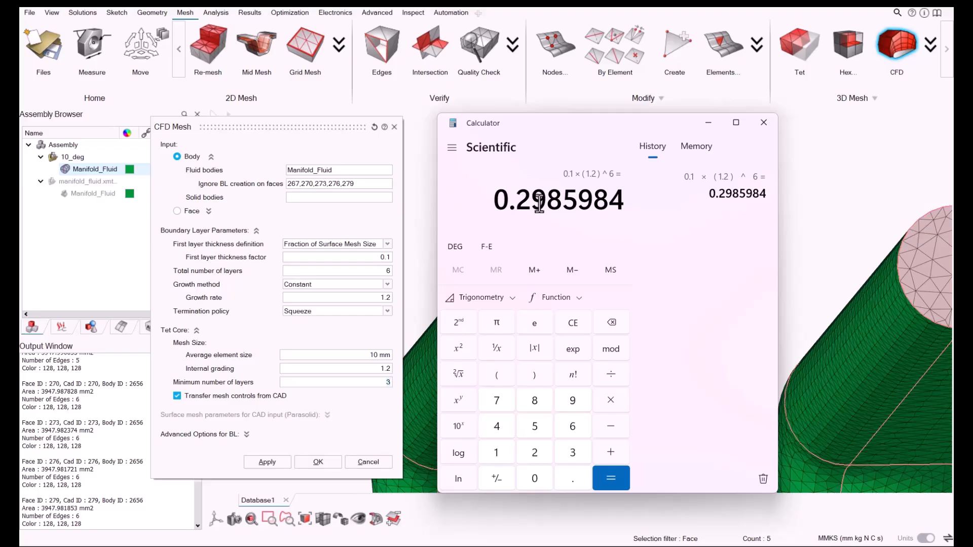
{"action": "scroll", "coordinate": [821, 281], "scroll_direction": "down", "scroll_amount": 3}
{"action": "scroll", "coordinate": [917, 273], "scroll_direction": "up", "scroll_amount": 5}
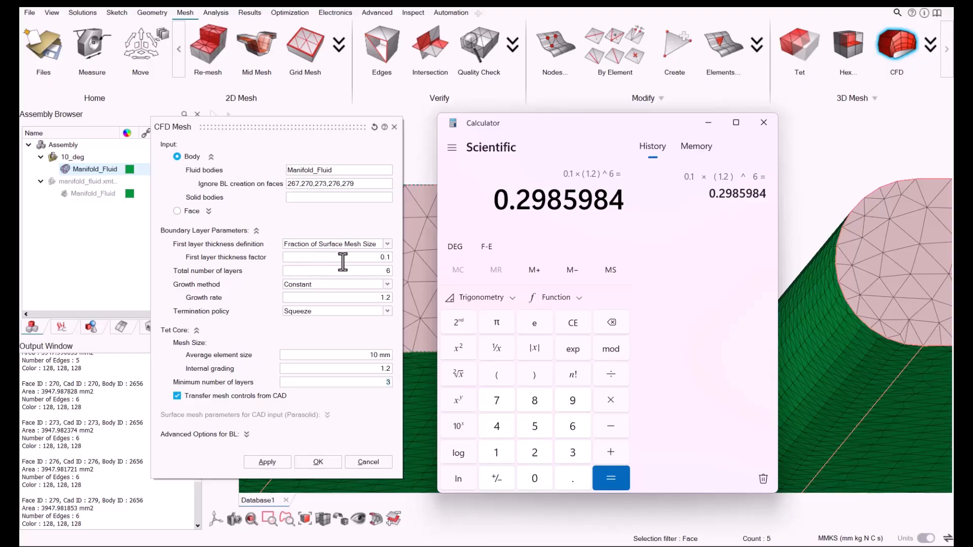
Step: Clear the calculation and compute 0.1 × (1.3)^6 to check the layer growth at a 1.3 growth rate
{"action": "double_click", "coordinate": [503, 208]}
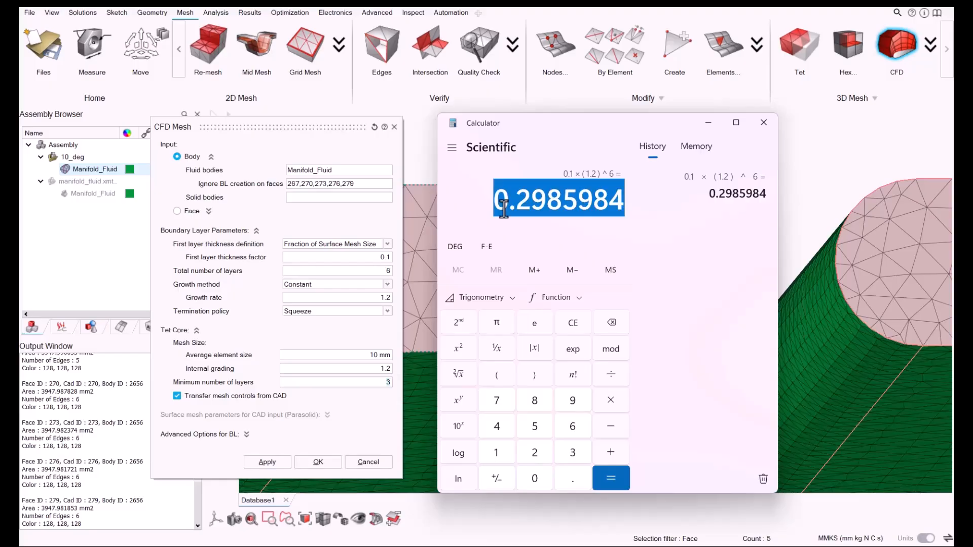
{"action": "key", "text": "BackSpace"}
{"action": "key", "text": "Delete"}
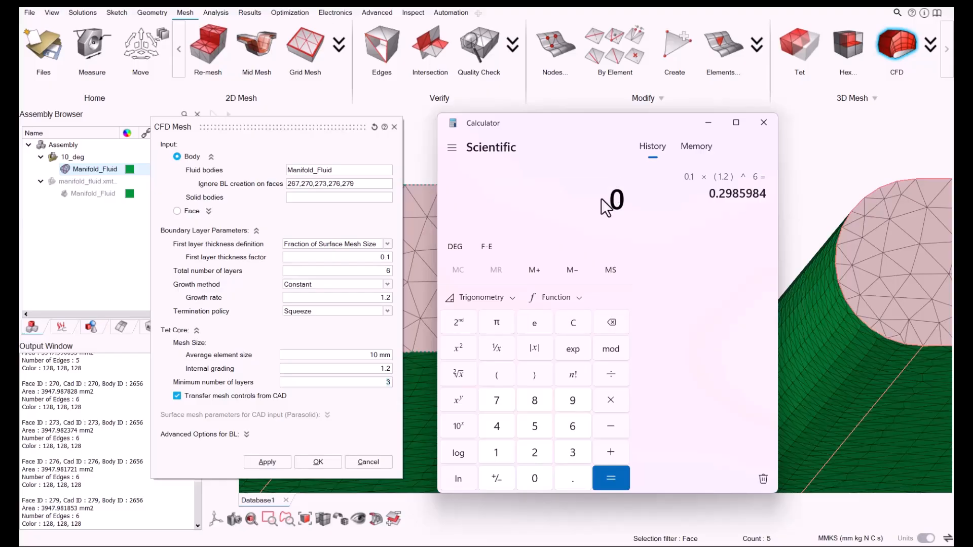
{"action": "type", "text": "0.1"}
{"action": "type", "text": "*("}
{"action": "type", "text": "6"}
{"action": "key", "text": "Return"}
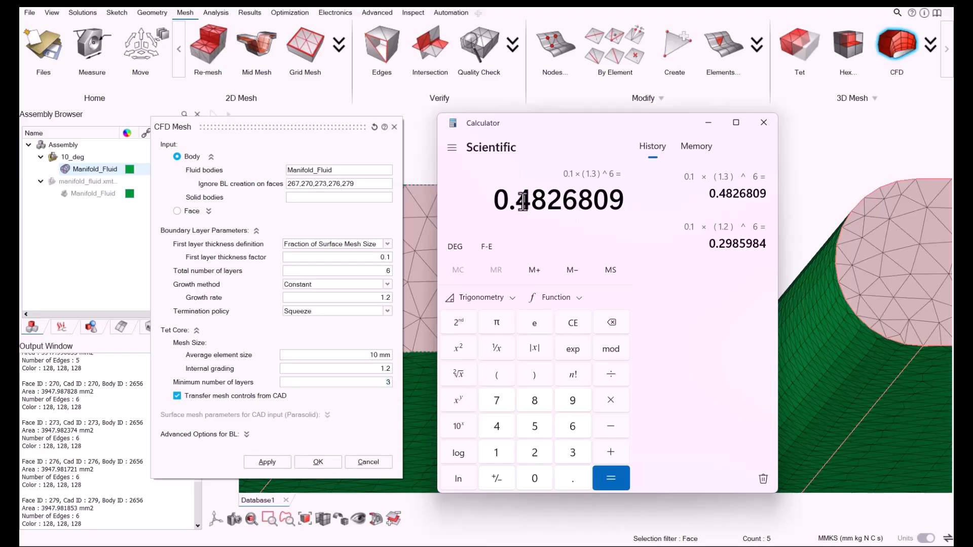
{"action": "scroll", "coordinate": [919, 334], "scroll_direction": "down", "scroll_amount": 1}
{"action": "scroll", "coordinate": [918, 334], "scroll_direction": "up", "scroll_amount": 1}
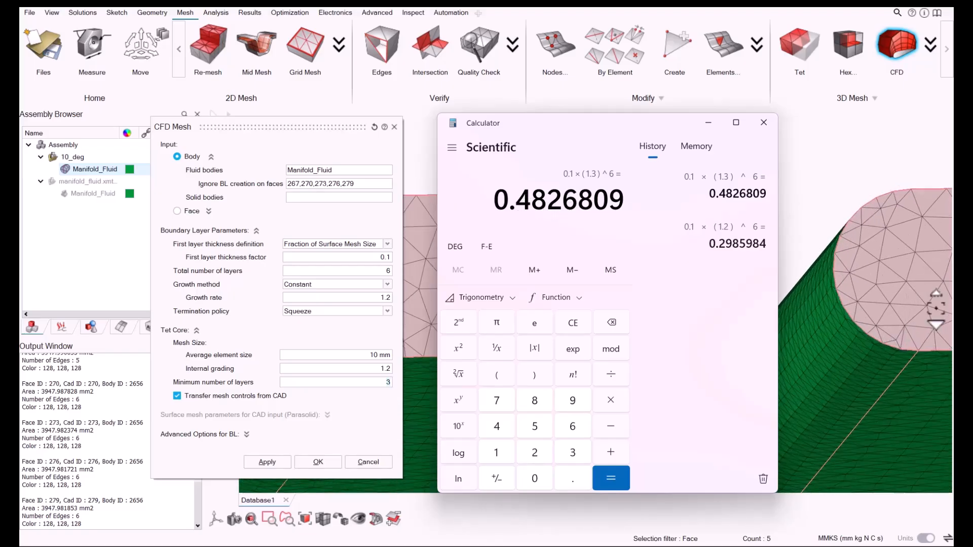
{"action": "scroll", "coordinate": [922, 317], "scroll_direction": "up", "scroll_amount": 1}
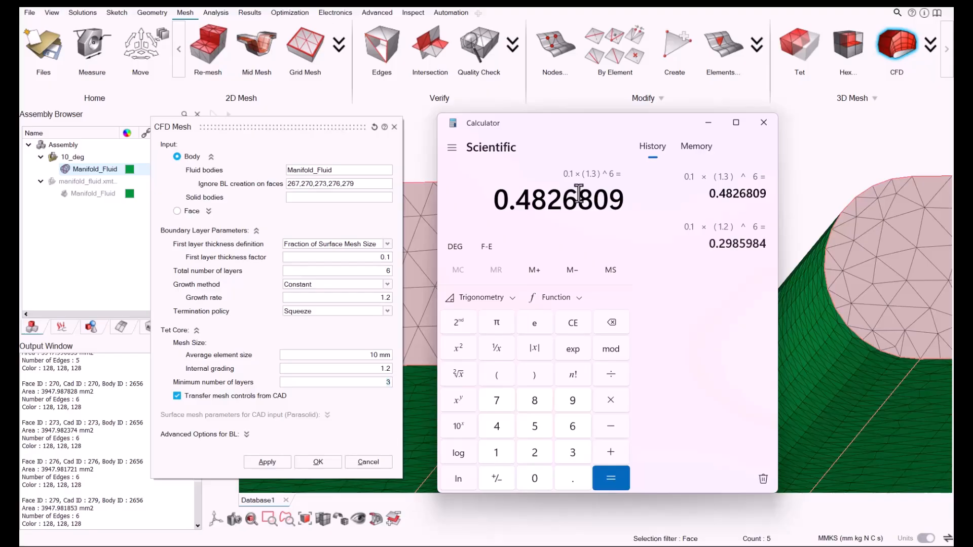
Step: Compute 0.1 × (1.3)^7 to check the layer growth with seven layers
{"action": "key", "text": "Escape"}
{"action": "type", "text": "0."}
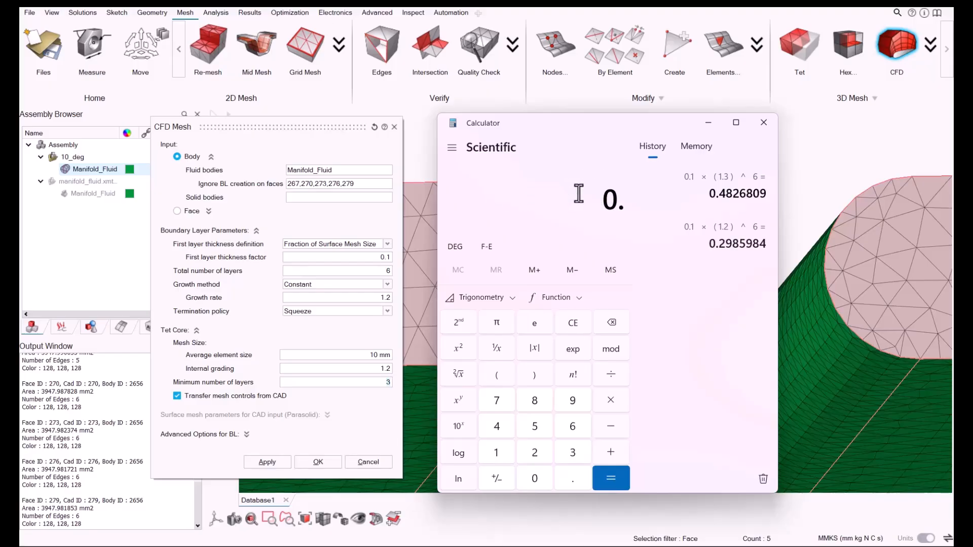
{"action": "type", "text": "1*(1.3)^7"}
{"action": "key", "text": "Return"}
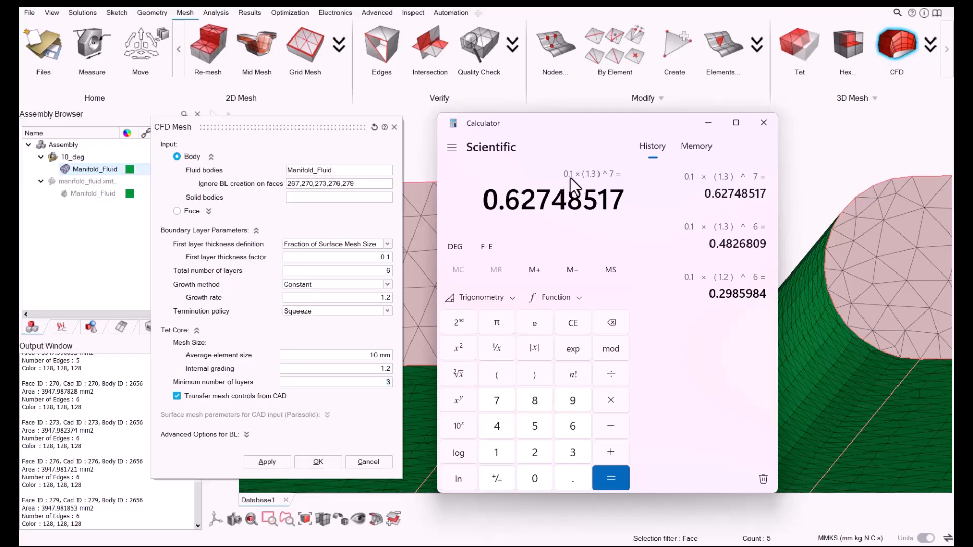
Step: Return to the CFD Mesh settings and set the total number of layers to 7 and the growth rate to 1.3
{"action": "left_click", "coordinate": [372, 273]}
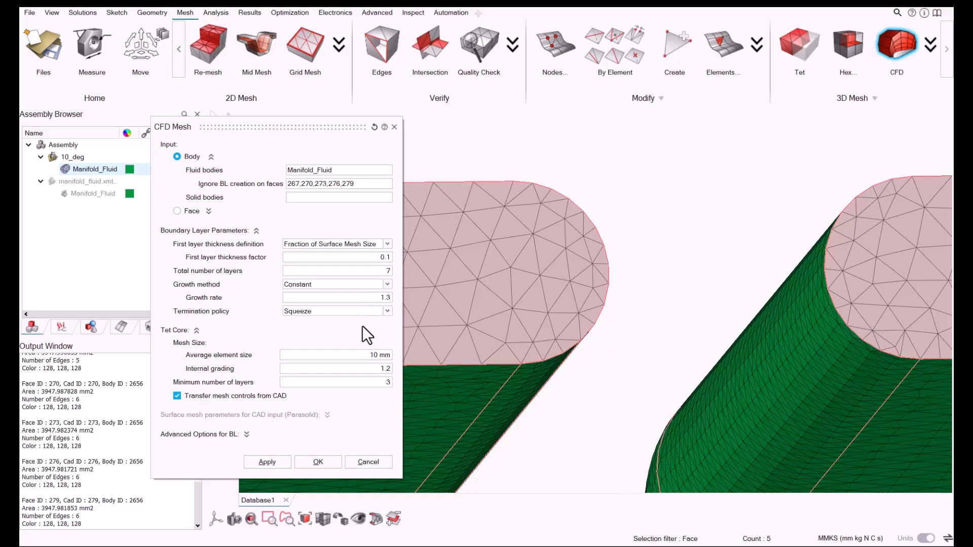
{"action": "scroll", "coordinate": [592, 342], "scroll_direction": "down", "scroll_amount": 5}
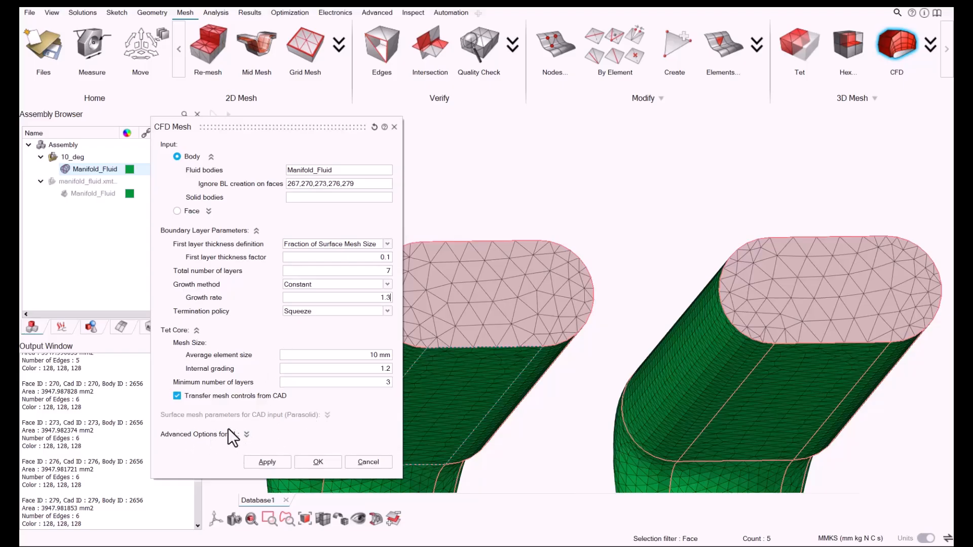
Step: Set the boundary layer element type to Tetra in the advanced boundary layer options and generate the CFD mesh of Manifold_Fluid
{"action": "left_click", "coordinate": [247, 434]}
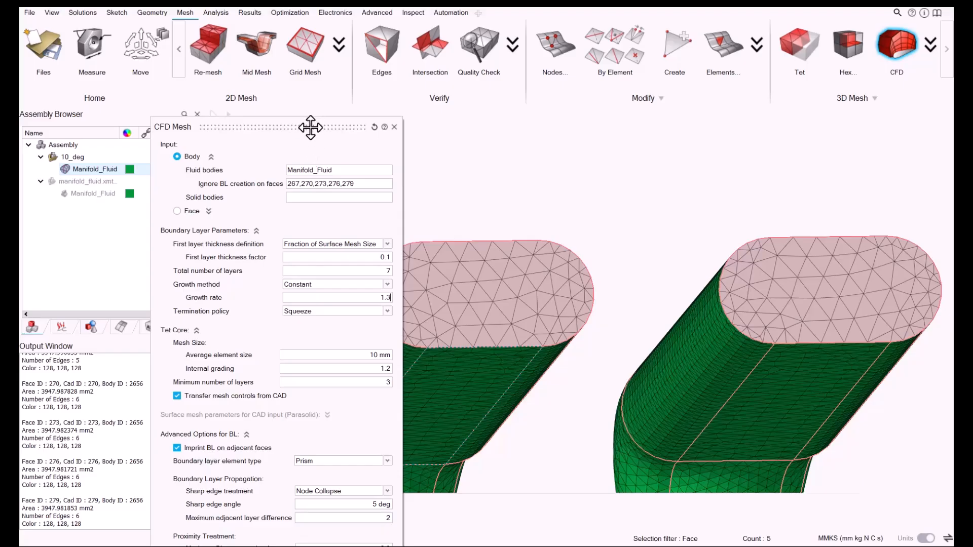
{"action": "left_click_drag", "start_coordinate": [311, 127], "coordinate": [336, 18]}
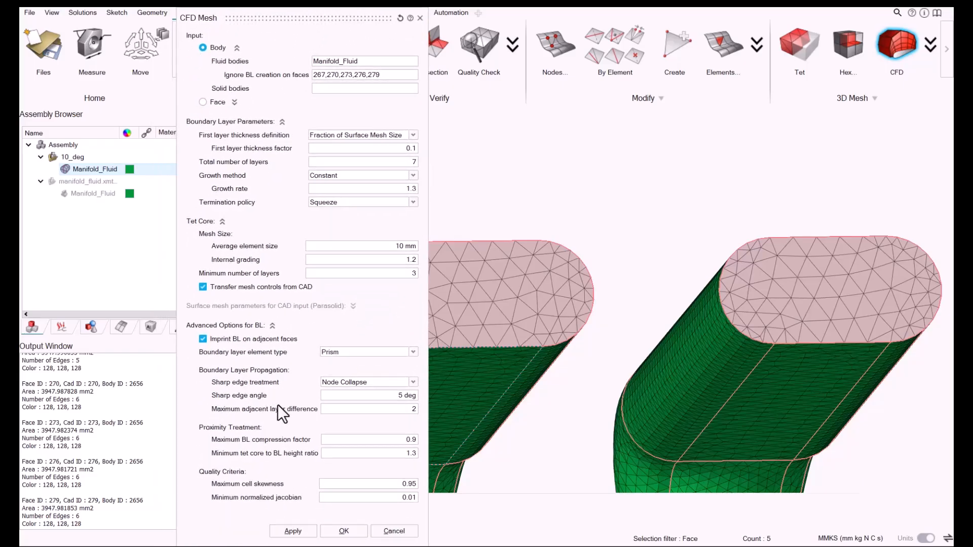
{"action": "left_click", "coordinate": [337, 351]}
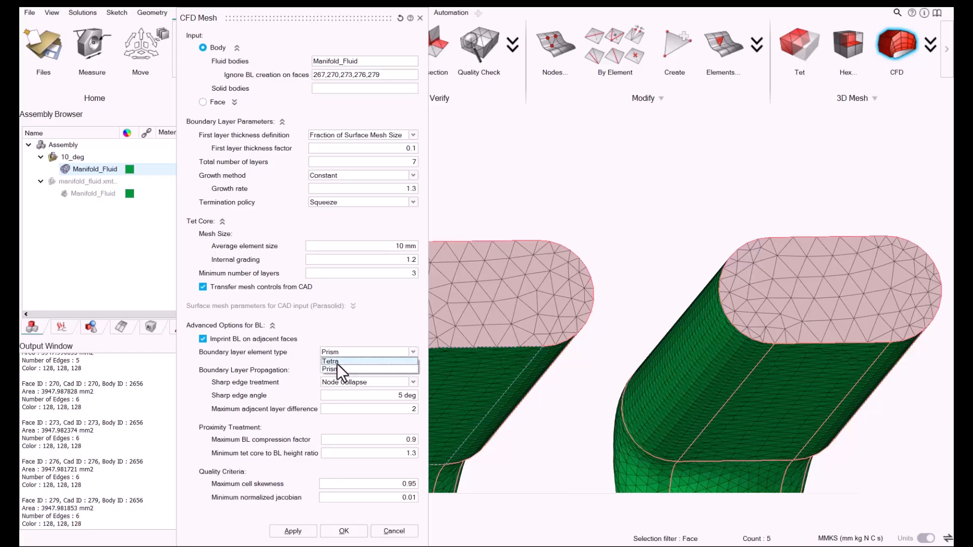
{"action": "left_click", "coordinate": [336, 361]}
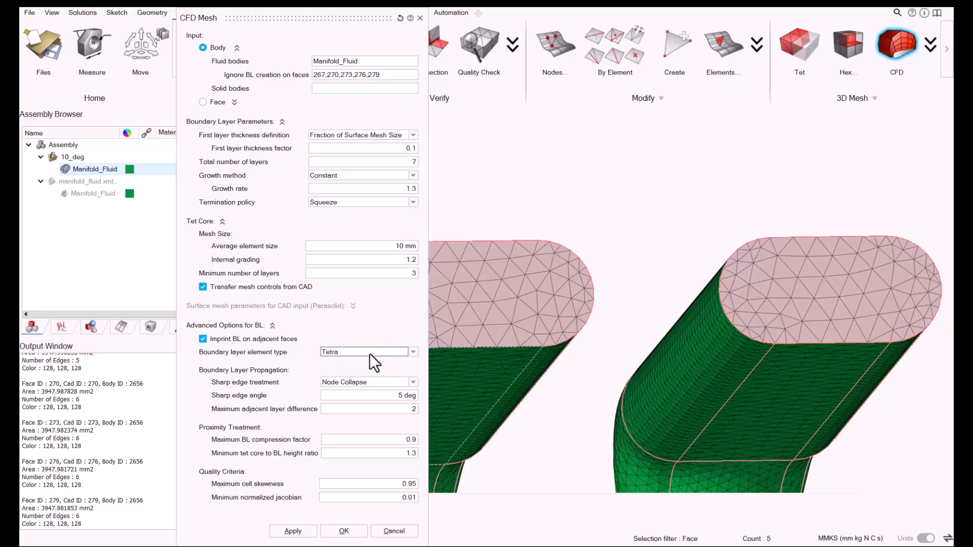
{"action": "scroll", "coordinate": [711, 261], "scroll_direction": "down", "scroll_amount": 9}
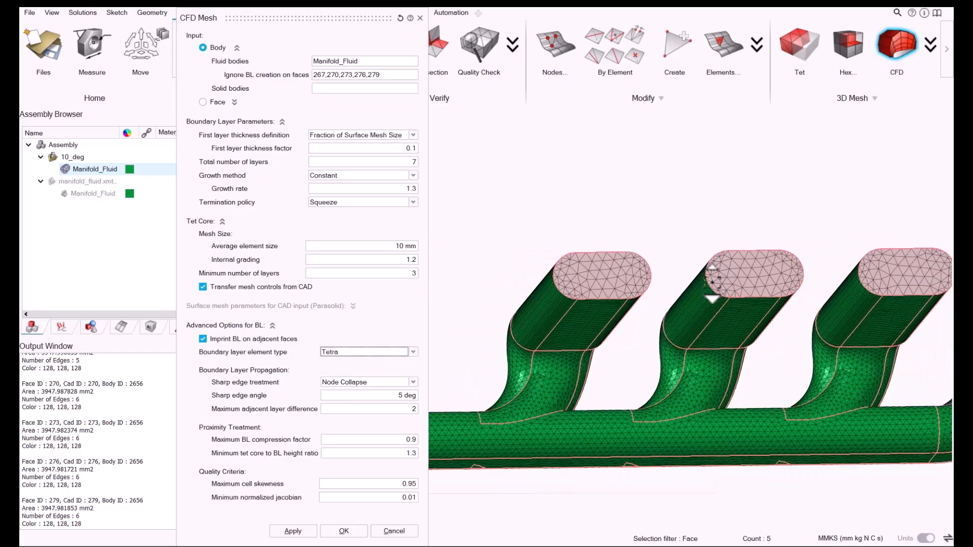
{"action": "middle_click_drag", "start_coordinate": [622, 274], "coordinate": [645, 238]}
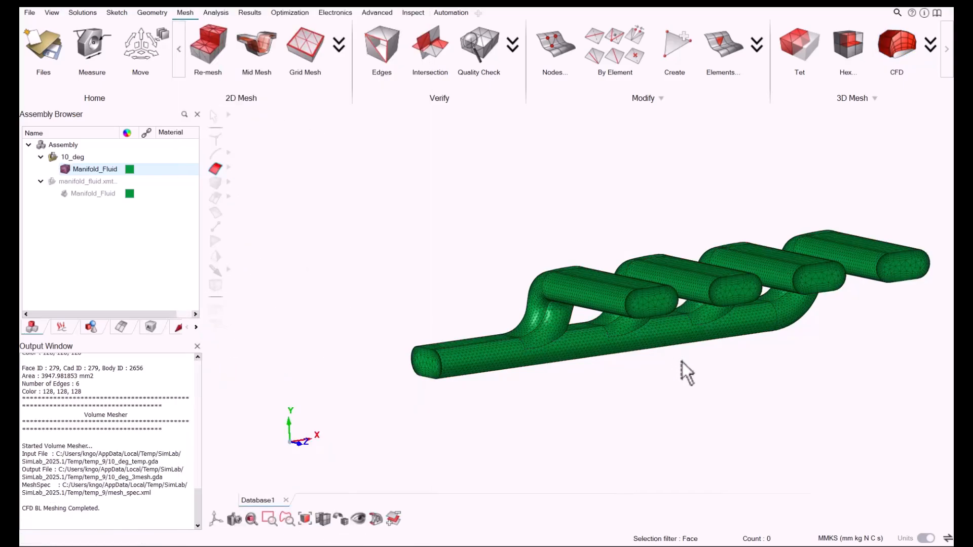
Step: Examine the boundary layers imprinted on the end face of the first manifold runner
{"action": "scroll", "coordinate": [658, 294], "scroll_direction": "up", "scroll_amount": 10}
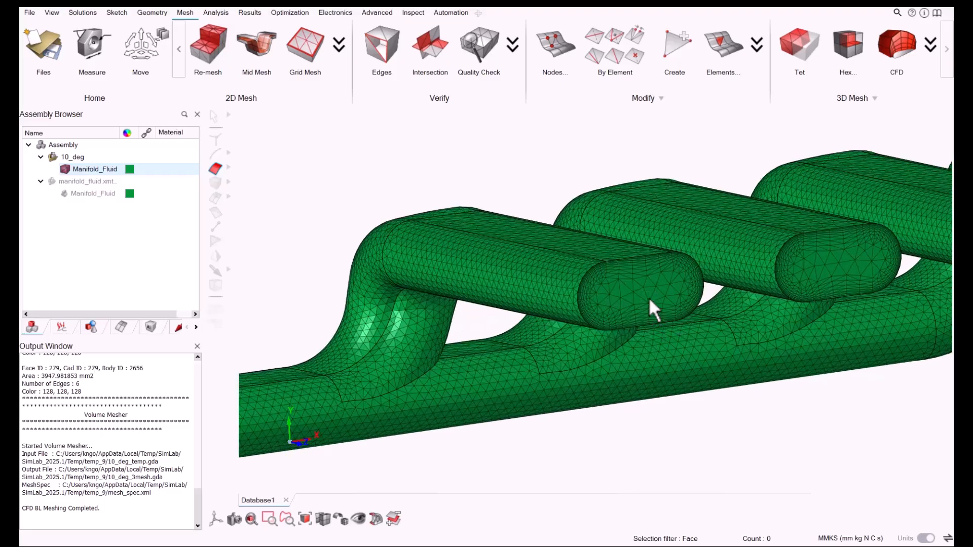
{"action": "middle_click_drag", "start_coordinate": [653, 307], "coordinate": [623, 276]}
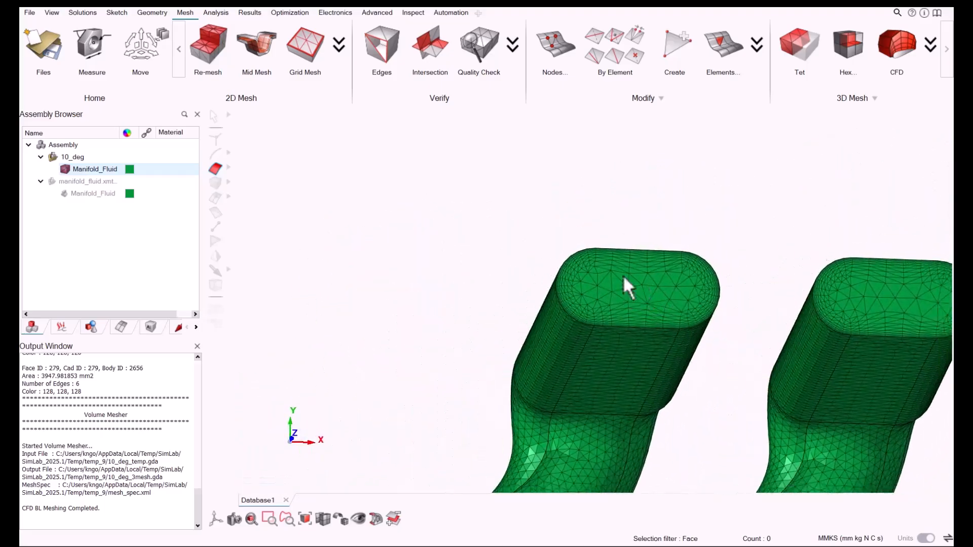
{"action": "scroll", "coordinate": [634, 277], "scroll_direction": "down", "scroll_amount": 4}
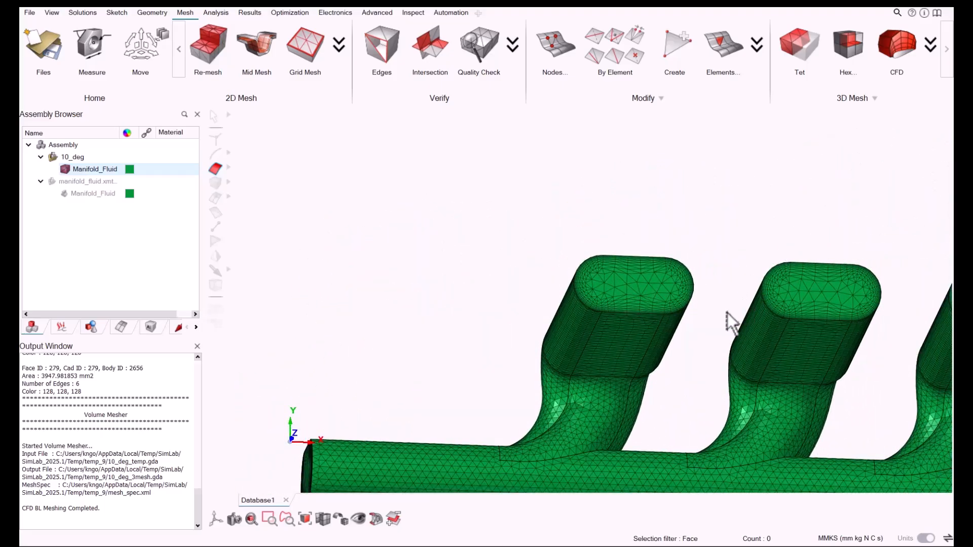
{"action": "scroll", "coordinate": [671, 269], "scroll_direction": "up", "scroll_amount": 8}
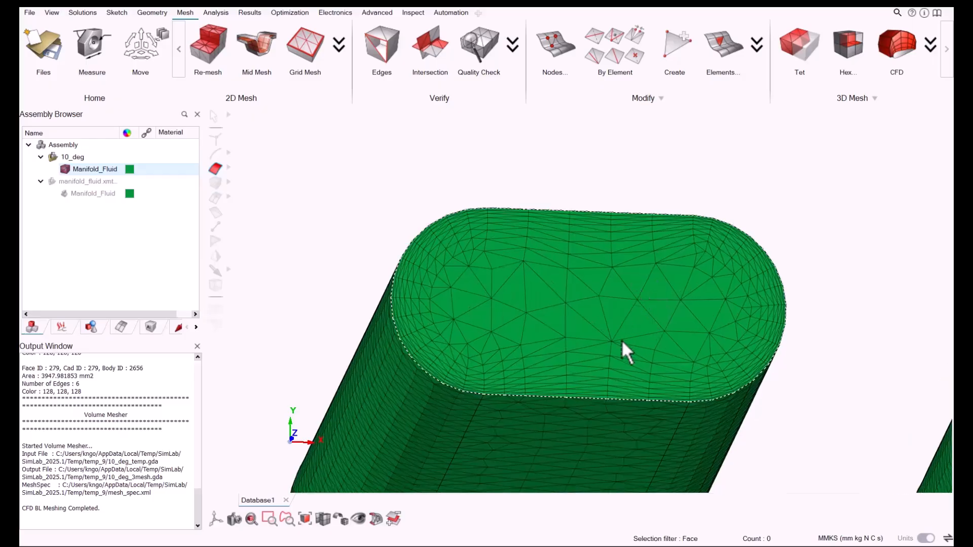
{"action": "scroll", "coordinate": [623, 342], "scroll_direction": "up", "scroll_amount": 3}
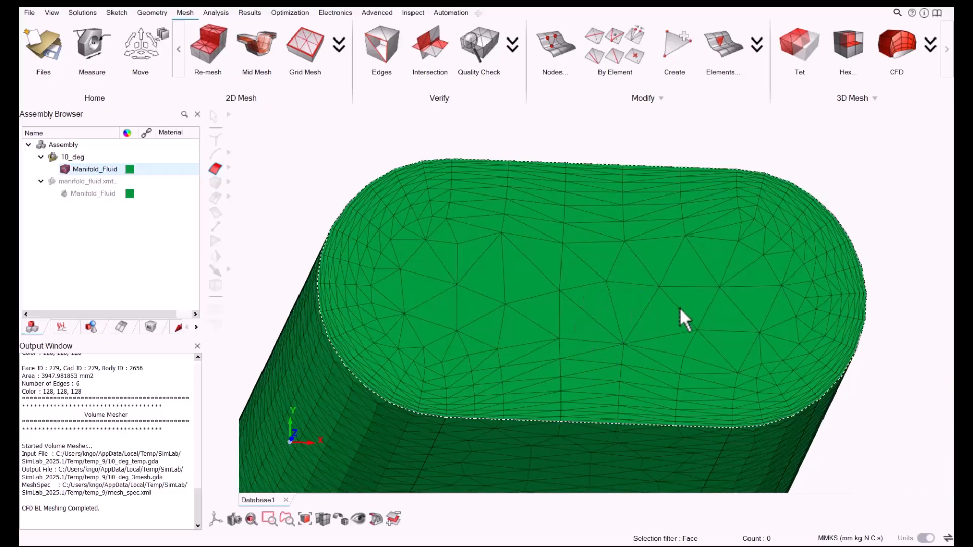
{"action": "scroll", "coordinate": [610, 330], "scroll_direction": "down", "scroll_amount": 6}
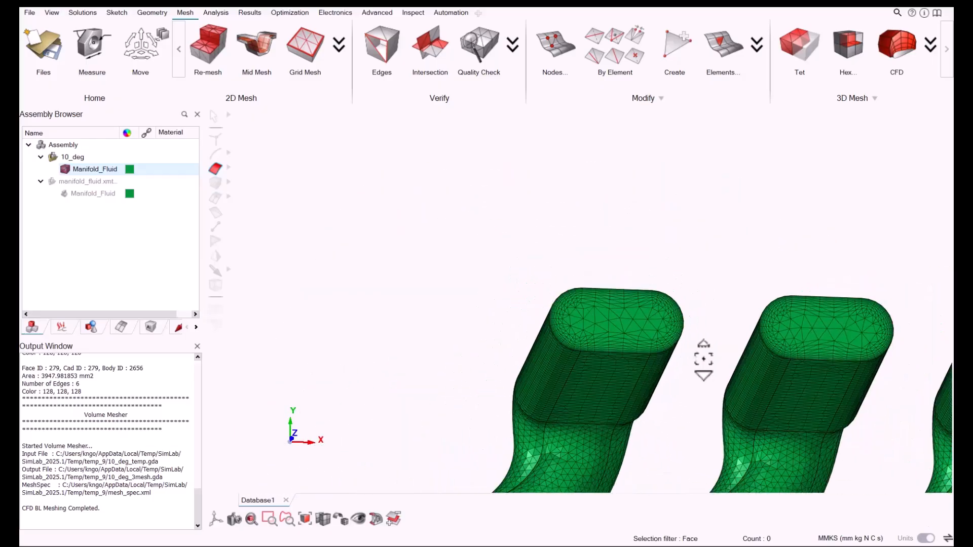
Step: Examine the transition from boundary layers to core elements on another runner's end face
{"action": "middle_click_drag", "start_coordinate": [704, 359], "coordinate": [682, 380]}
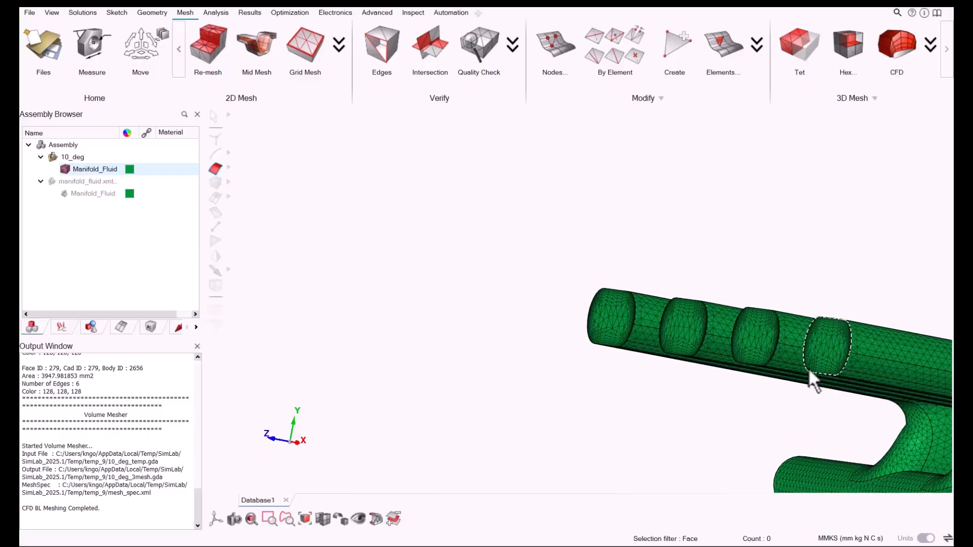
{"action": "scroll", "coordinate": [810, 373], "scroll_direction": "up", "scroll_amount": 6}
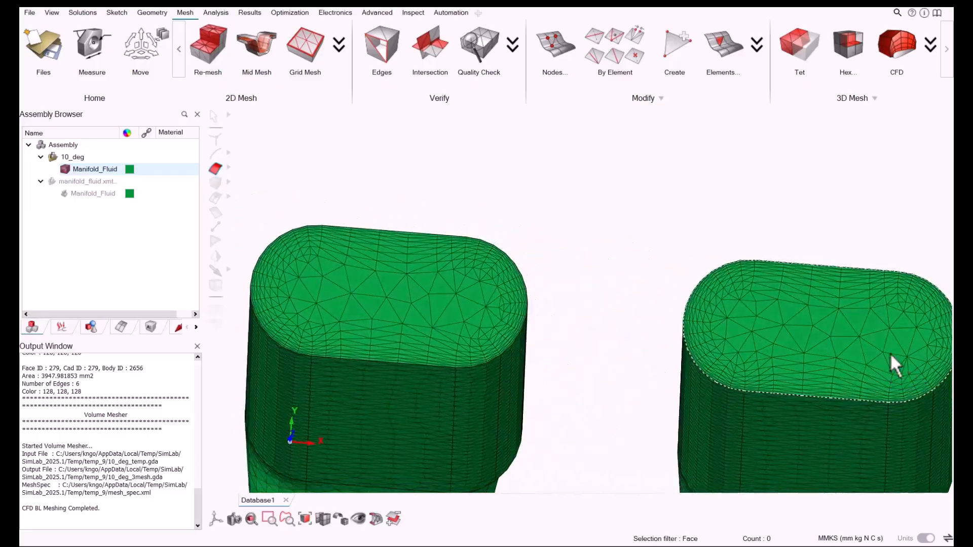
{"action": "scroll", "coordinate": [842, 314], "scroll_direction": "up", "scroll_amount": 5}
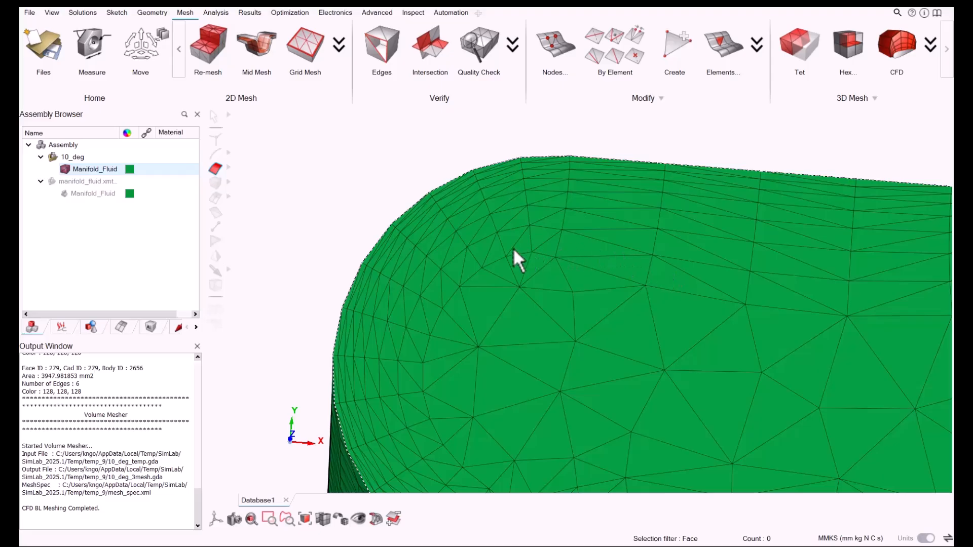
{"action": "scroll", "coordinate": [651, 369], "scroll_direction": "down", "scroll_amount": 5}
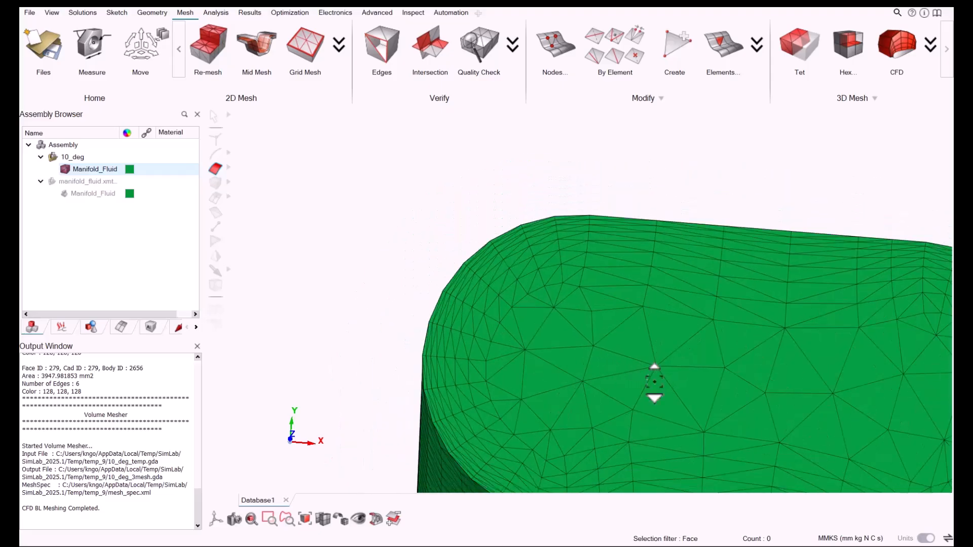
{"action": "scroll", "coordinate": [772, 388], "scroll_direction": "up", "scroll_amount": 5}
{"action": "scroll", "coordinate": [689, 428], "scroll_direction": "up", "scroll_amount": 5}
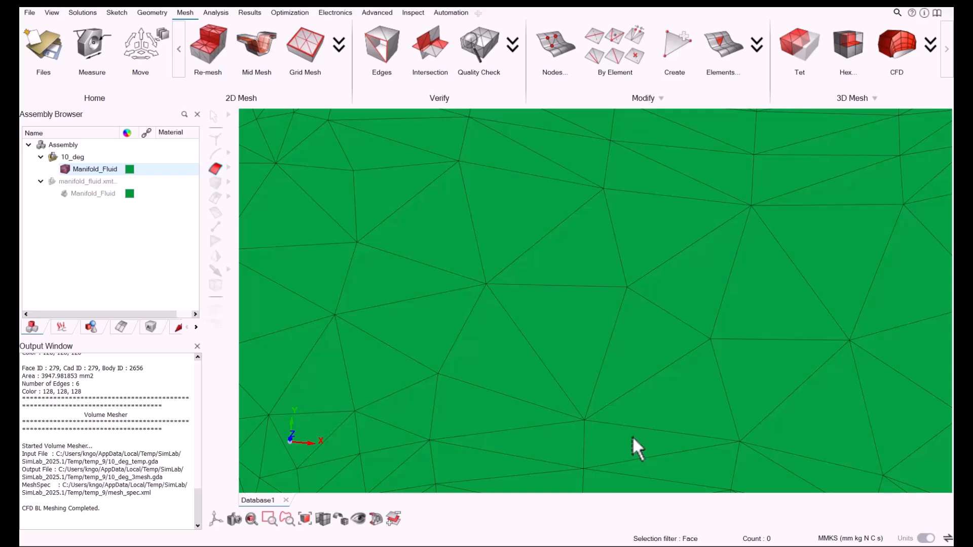
{"action": "scroll", "coordinate": [633, 436], "scroll_direction": "down", "scroll_amount": 5}
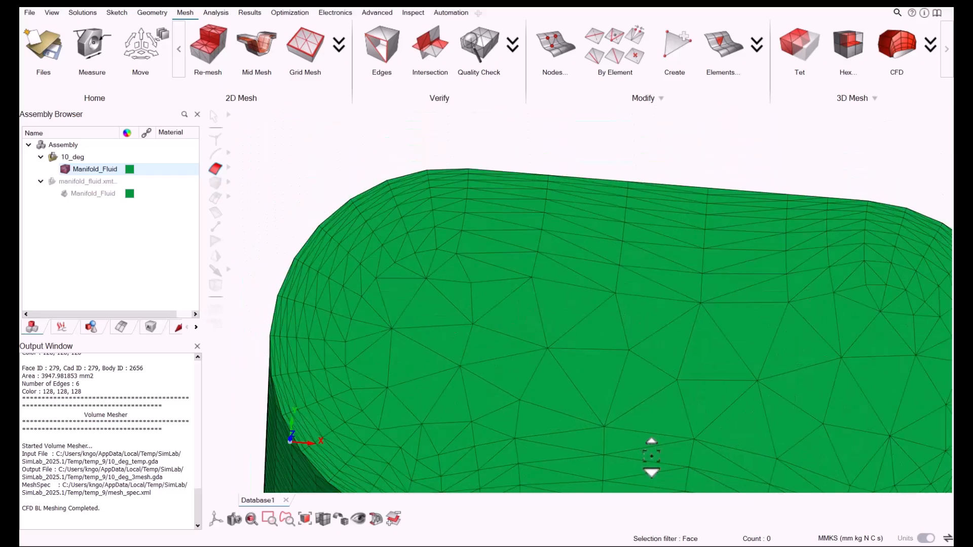
{"action": "scroll", "coordinate": [632, 433], "scroll_direction": "down", "scroll_amount": 6}
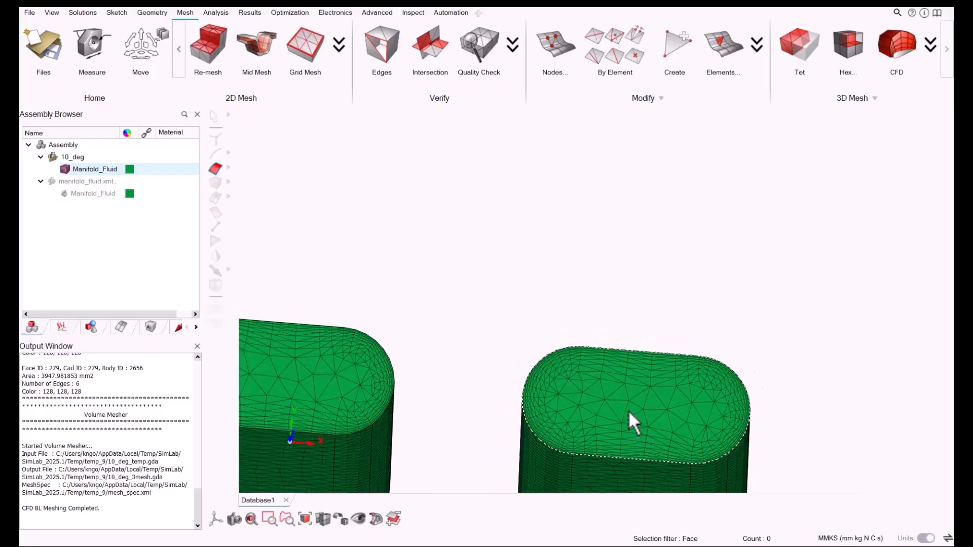
{"action": "scroll", "coordinate": [629, 413], "scroll_direction": "up", "scroll_amount": 5}
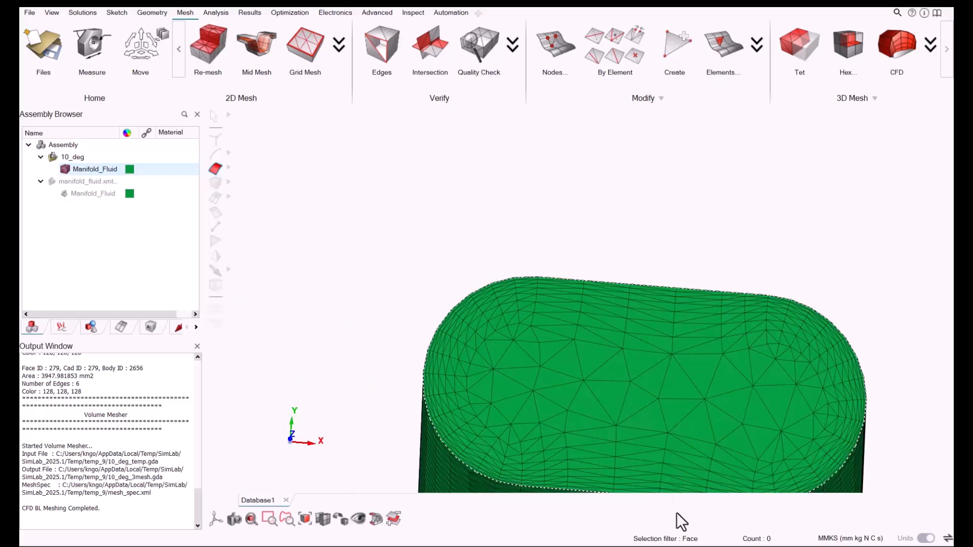
Step: Switch to Calculator and compare the 0.1 × (1.3)^7 result with the layer growth on the runner's end face
{"action": "key", "text": "alt+Tab"}
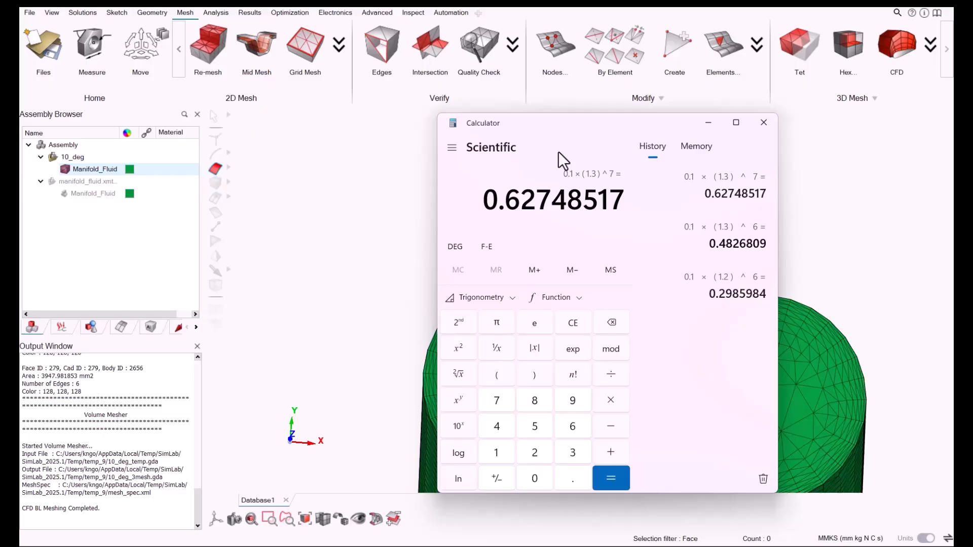
{"action": "left_click_drag", "start_coordinate": [571, 130], "coordinate": [293, 101]}
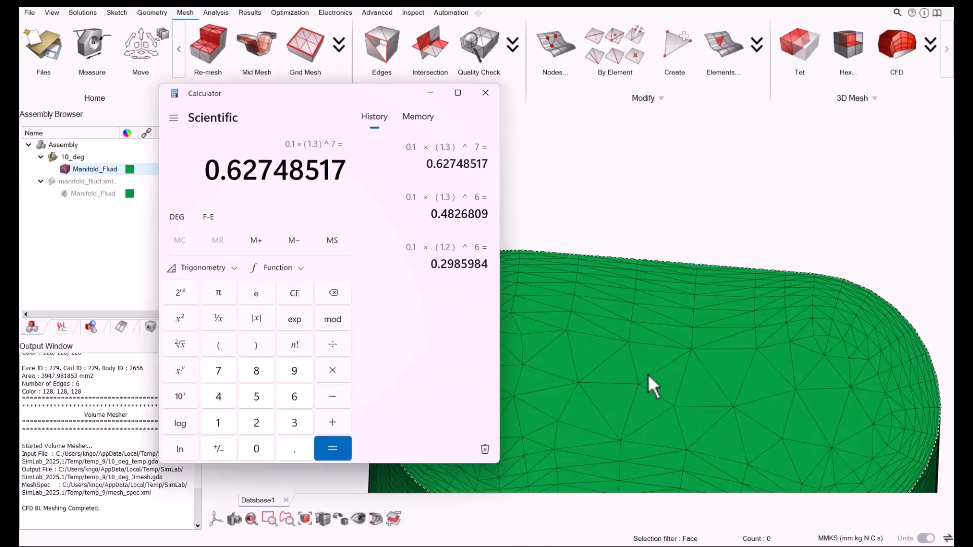
{"action": "scroll", "coordinate": [646, 357], "scroll_direction": "up", "scroll_amount": 2}
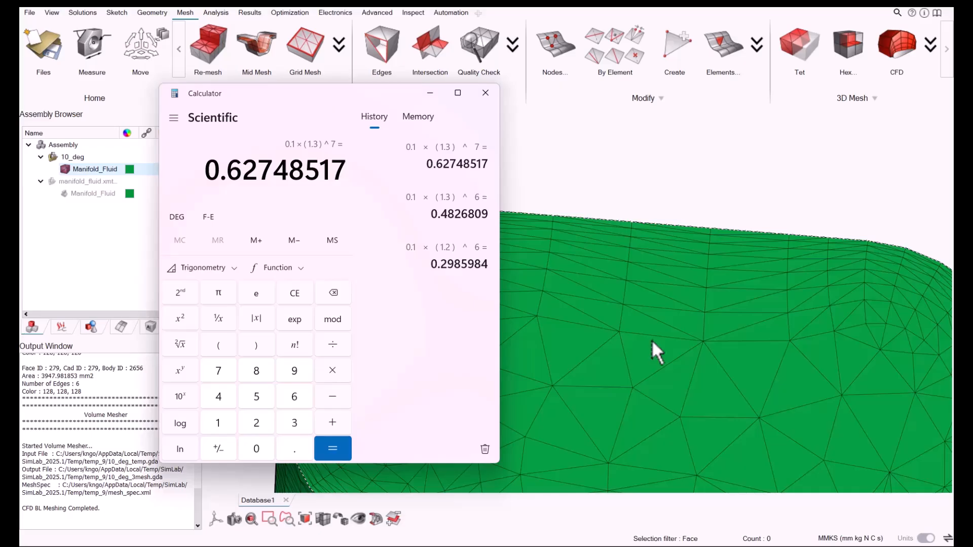
{"action": "scroll", "coordinate": [648, 337], "scroll_direction": "down", "scroll_amount": 2}
{"action": "scroll", "coordinate": [657, 340], "scroll_direction": "up", "scroll_amount": 2}
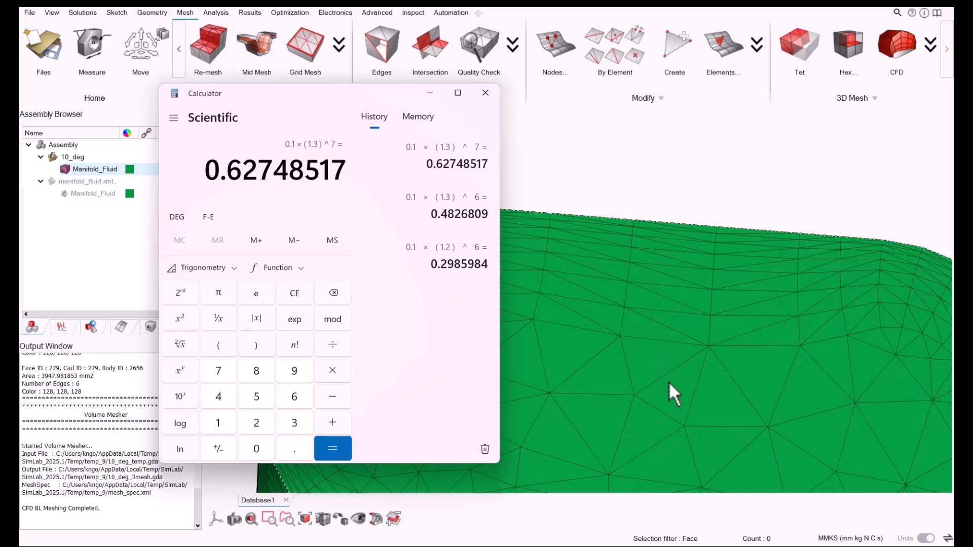
{"action": "scroll", "coordinate": [666, 346], "scroll_direction": "down", "scroll_amount": 6}
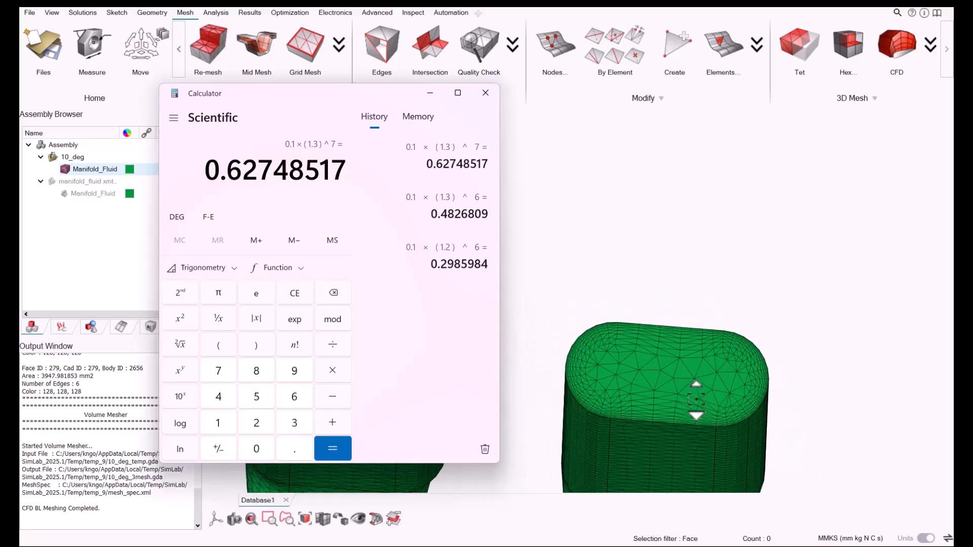
Step: Inspect the whole manifold mesh from its runner ends and main pipe, and set the standard isometric view
{"action": "scroll", "coordinate": [696, 400], "scroll_direction": "down", "scroll_amount": 5}
{"action": "right_click_drag", "start_coordinate": [669, 419], "coordinate": [704, 382]}
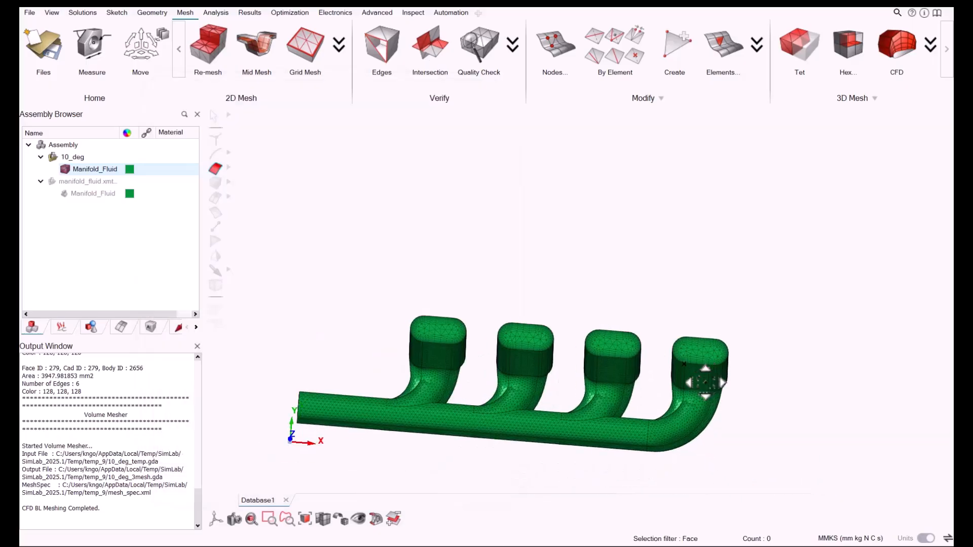
{"action": "middle_click_drag", "start_coordinate": [704, 382], "coordinate": [490, 401]}
{"action": "scroll", "coordinate": [458, 396], "scroll_direction": "up", "scroll_amount": 6}
{"action": "scroll", "coordinate": [587, 391], "scroll_direction": "down", "scroll_amount": 5}
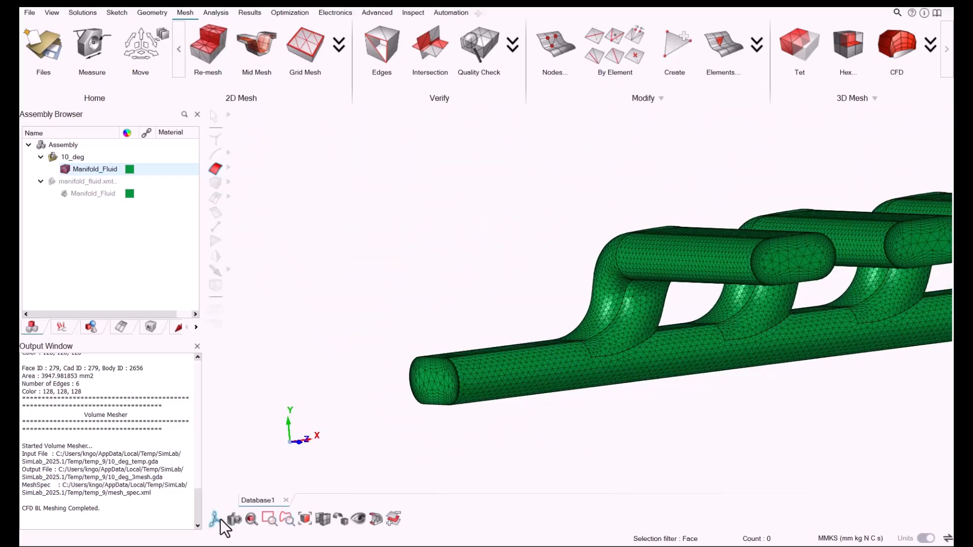
{"action": "mouse_move", "coordinate": [220, 520]}
{"action": "left_click", "coordinate": [332, 505]}
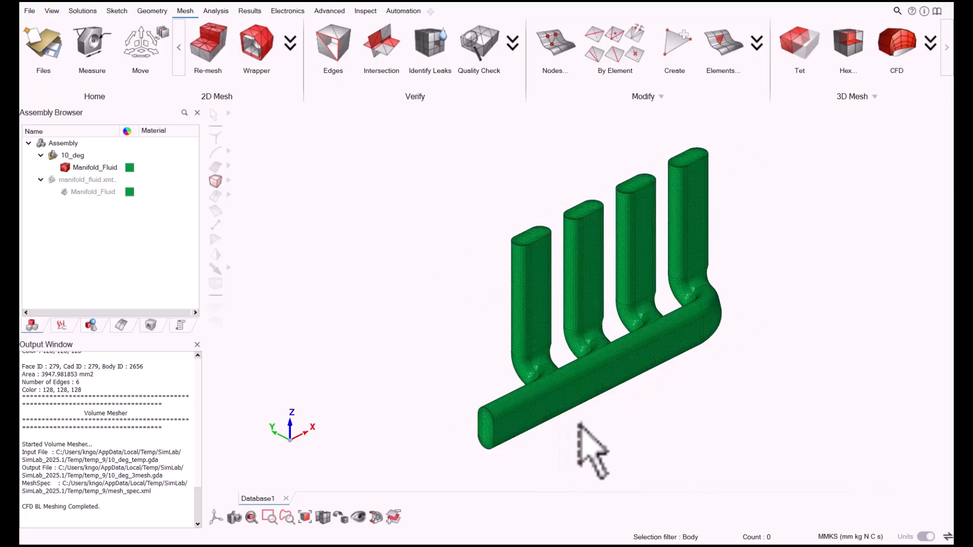
Step: Turn on the section view of the manifold mesh and align the cutting plane to the Z direction
{"action": "scroll", "coordinate": [554, 371], "scroll_direction": "up", "scroll_amount": 4}
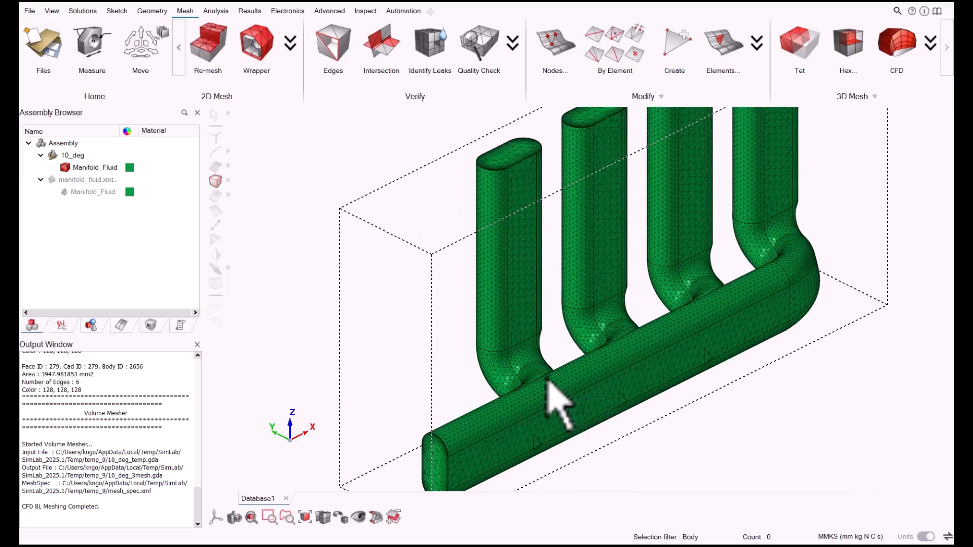
{"action": "scroll", "coordinate": [544, 371], "scroll_direction": "down", "scroll_amount": 2}
{"action": "middle_click_drag", "start_coordinate": [543, 296], "coordinate": [680, 377]}
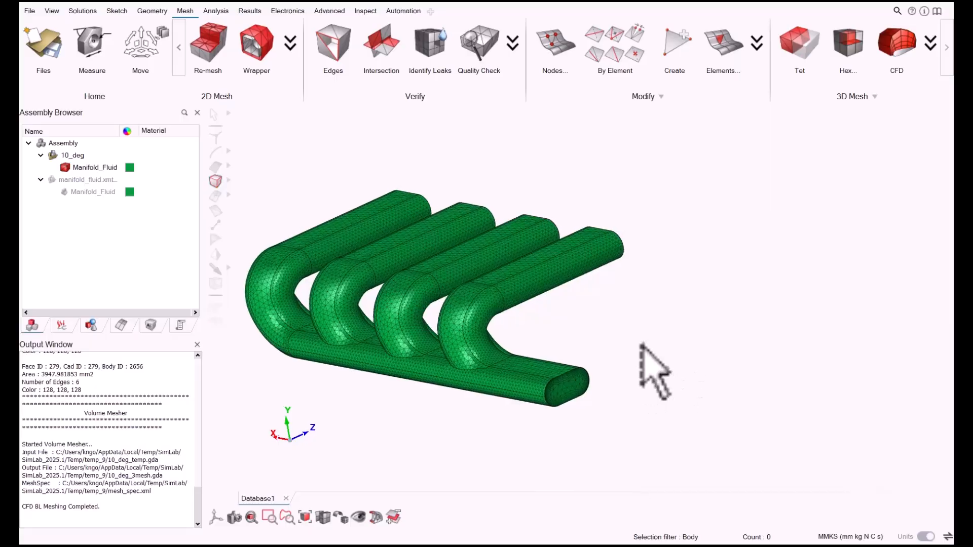
{"action": "scroll", "coordinate": [487, 320], "scroll_direction": "up", "scroll_amount": 1}
{"action": "right_click_drag", "start_coordinate": [519, 351], "coordinate": [614, 349]}
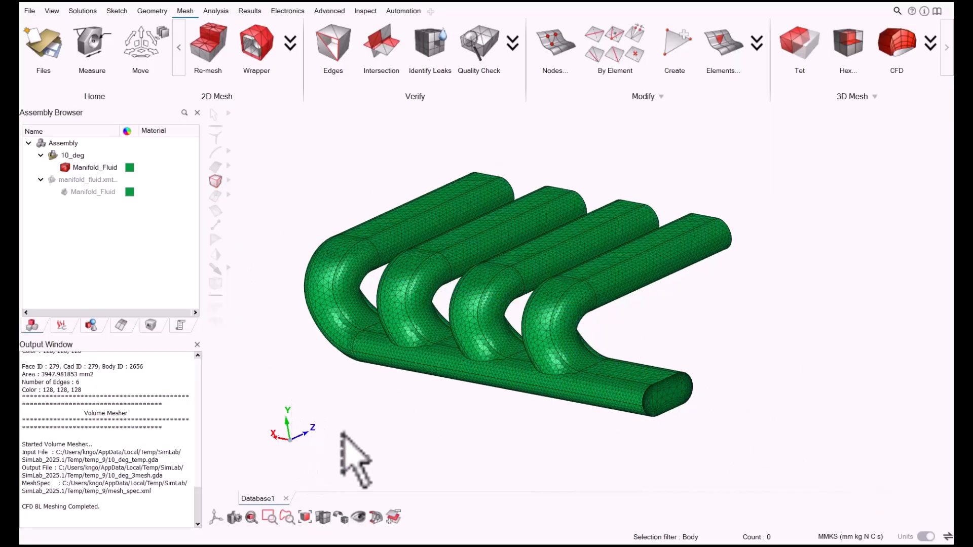
{"action": "left_click", "coordinate": [376, 517]}
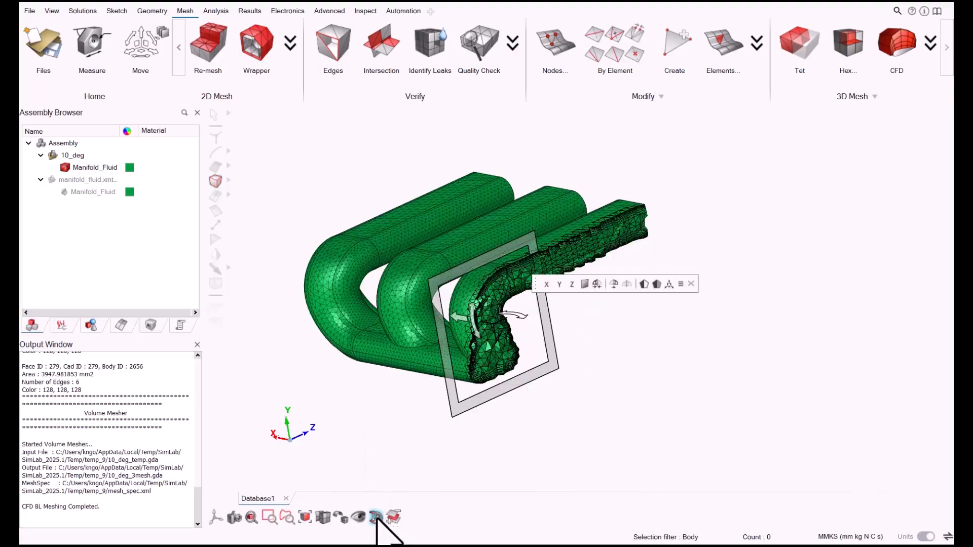
{"action": "left_click", "coordinate": [572, 284]}
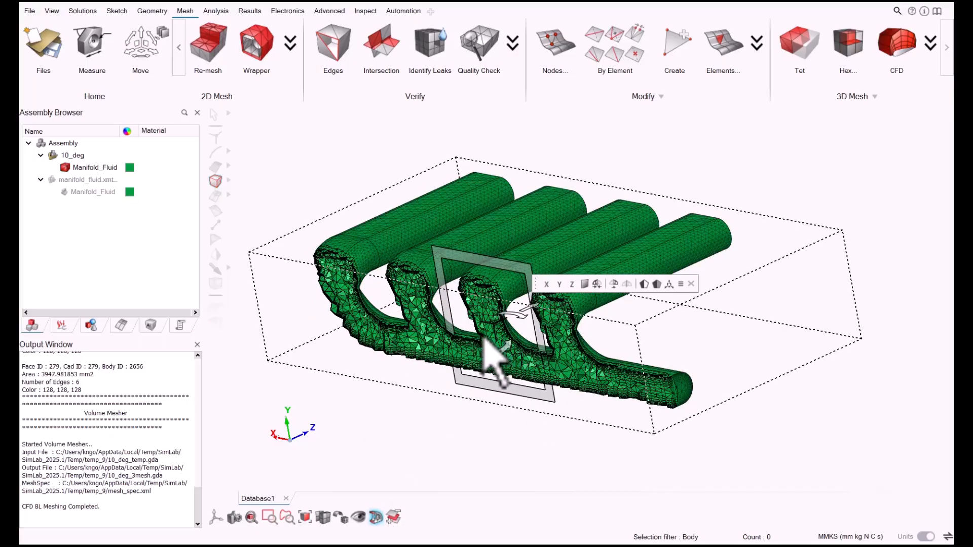
Step: Shift the section plane by about 1.62 mm and examine the boundary layers and tet core inside the runners and main pipe
{"action": "scroll", "coordinate": [646, 402], "scroll_direction": "up", "scroll_amount": 5}
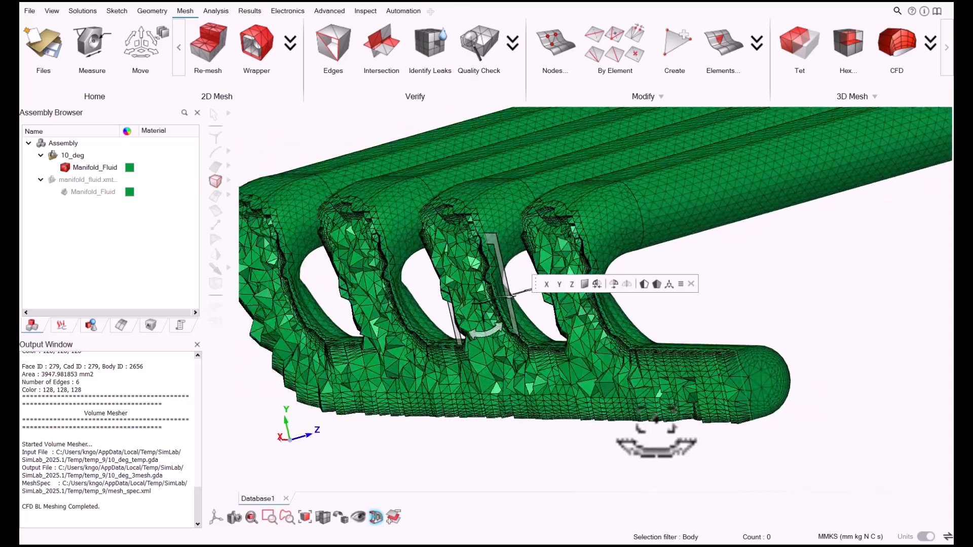
{"action": "middle_click_drag", "start_coordinate": [657, 420], "coordinate": [523, 272]}
{"action": "left_click_drag", "start_coordinate": [570, 235], "coordinate": [611, 388]}
{"action": "middle_click_drag", "start_coordinate": [612, 390], "coordinate": [739, 401]}
{"action": "scroll", "coordinate": [557, 401], "scroll_direction": "down", "scroll_amount": 2}
{"action": "scroll", "coordinate": [557, 401], "scroll_direction": "down", "scroll_amount": 4}
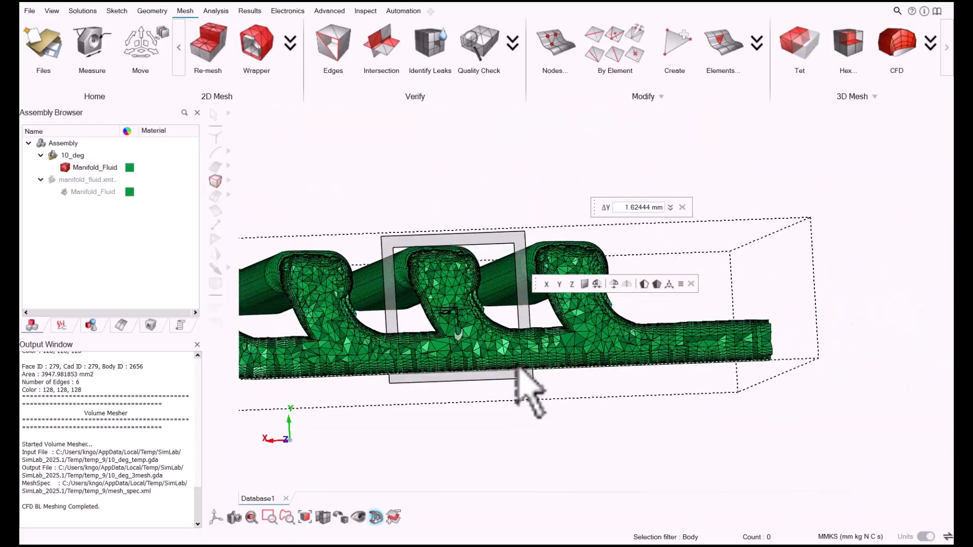
Step: Examine closely the boundary layers and tet core of the Z section where a runner joins the main pipe
{"action": "right_click_drag", "start_coordinate": [561, 404], "coordinate": [693, 402]}
{"action": "left_click_drag", "start_coordinate": [598, 370], "coordinate": [626, 377]}
{"action": "middle_click_drag", "start_coordinate": [578, 435], "coordinate": [588, 488]}
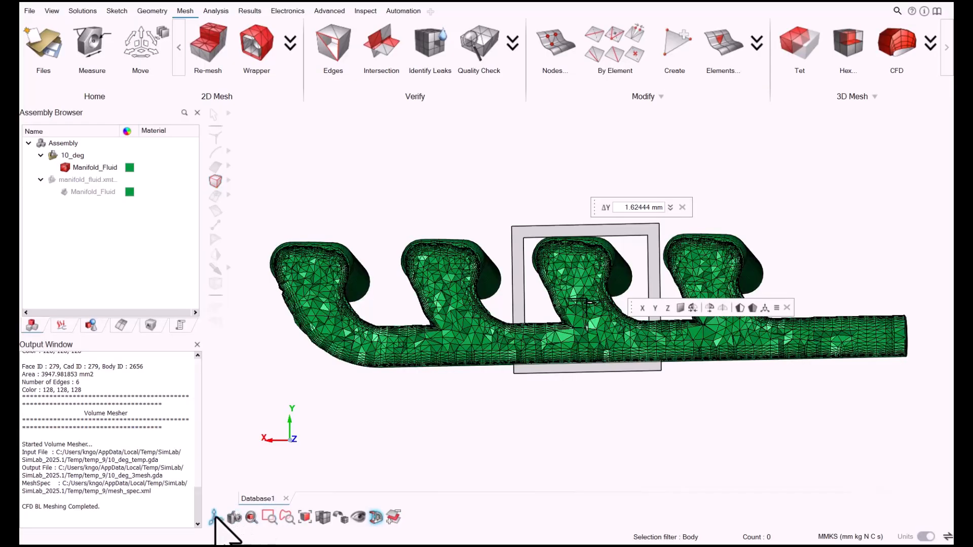
{"action": "scroll", "coordinate": [625, 398], "scroll_direction": "up", "scroll_amount": 2}
{"action": "scroll", "coordinate": [742, 378], "scroll_direction": "up", "scroll_amount": 2}
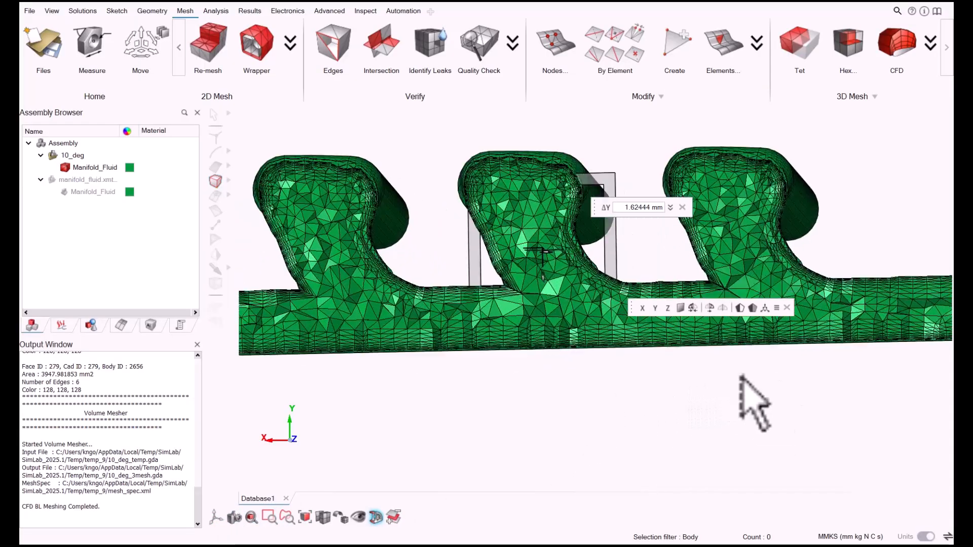
{"action": "scroll", "coordinate": [822, 405], "scroll_direction": "up", "scroll_amount": 2}
{"action": "scroll", "coordinate": [489, 293], "scroll_direction": "up", "scroll_amount": 2}
{"action": "scroll", "coordinate": [521, 315], "scroll_direction": "up", "scroll_amount": 4}
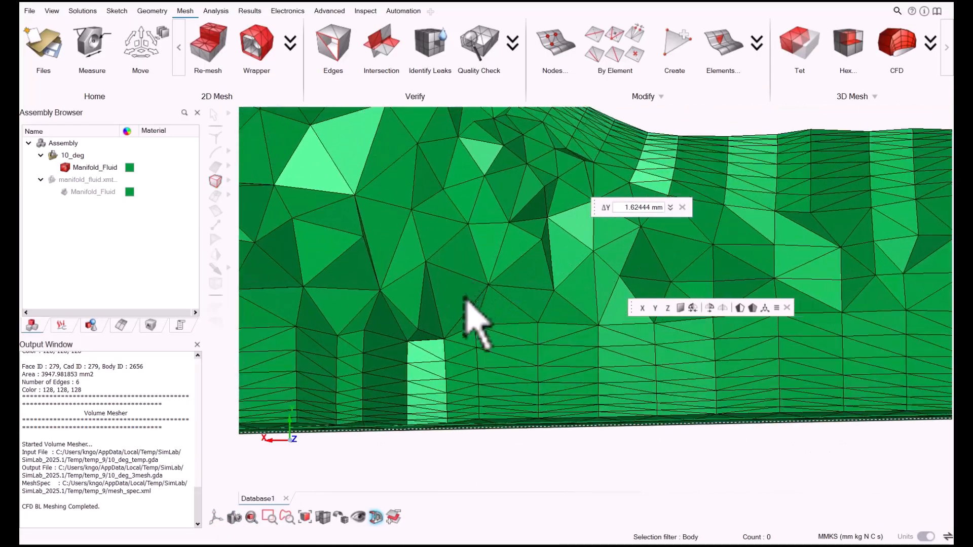
{"action": "scroll", "coordinate": [466, 299], "scroll_direction": "up", "scroll_amount": 2}
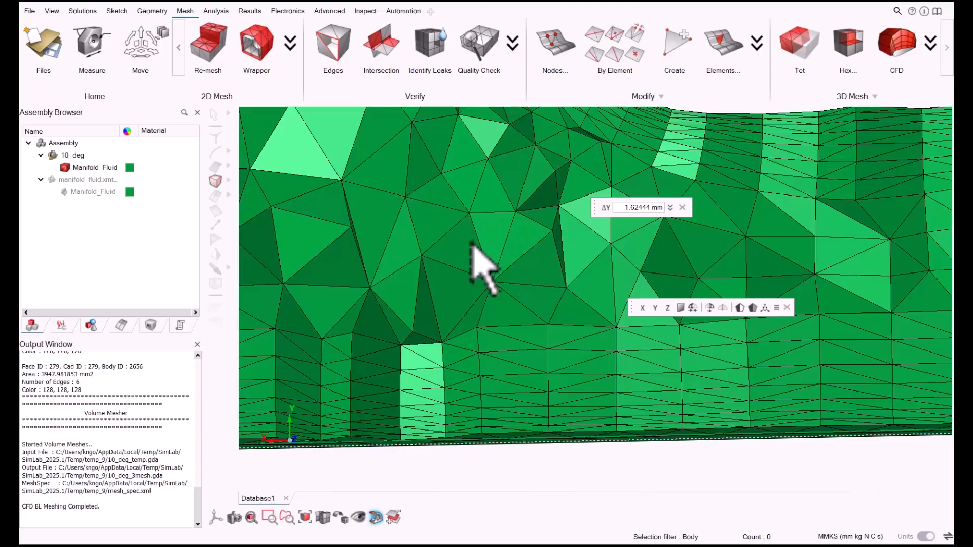
Step: Examine the Z section along the main pipe and through the neighbouring runners, including the manifold's curved end
{"action": "scroll", "coordinate": [473, 246], "scroll_direction": "down", "scroll_amount": 8}
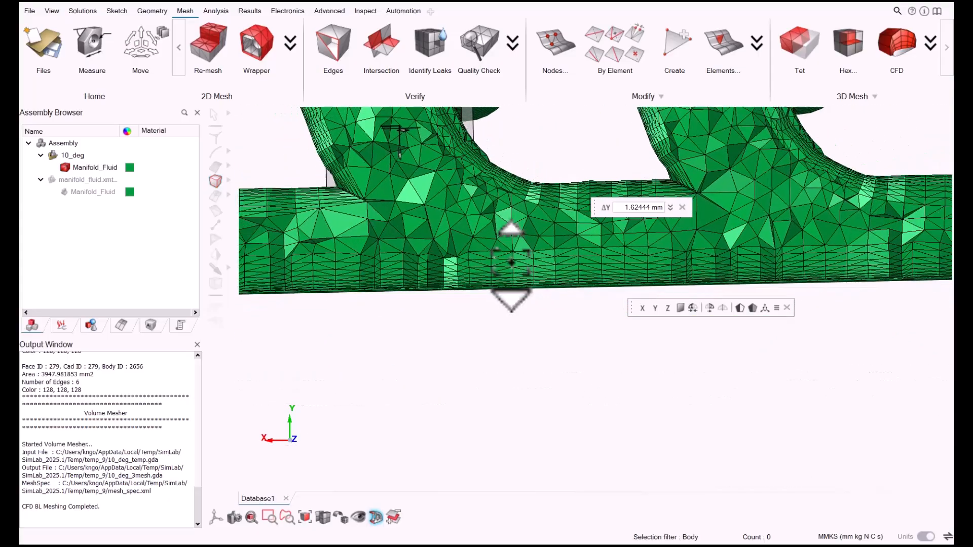
{"action": "middle_click_drag", "start_coordinate": [511, 263], "coordinate": [332, 305]}
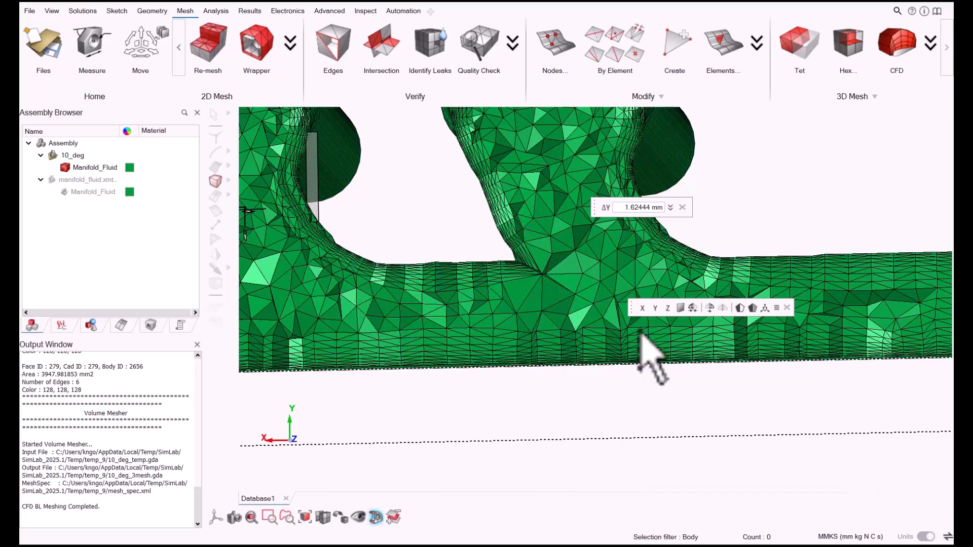
{"action": "scroll", "coordinate": [715, 324], "scroll_direction": "down", "scroll_amount": 3}
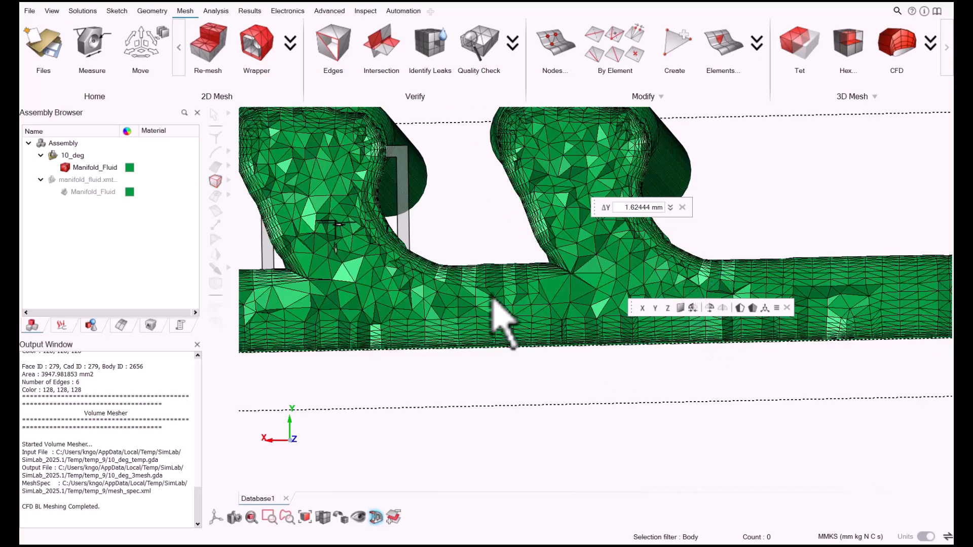
{"action": "scroll", "coordinate": [706, 355], "scroll_direction": "down", "scroll_amount": 3}
{"action": "right_click_drag", "start_coordinate": [655, 369], "coordinate": [637, 365]}
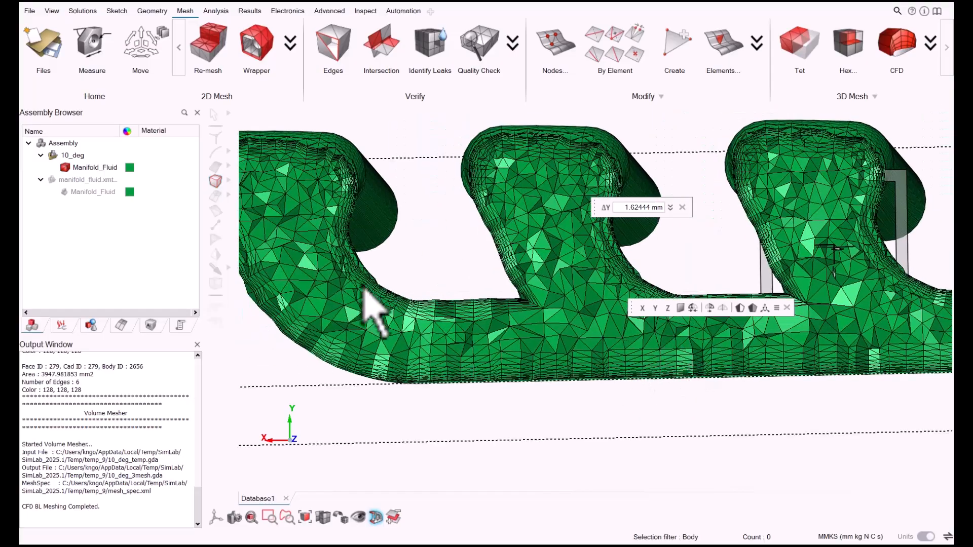
{"action": "scroll", "coordinate": [307, 241], "scroll_direction": "up", "scroll_amount": 2}
{"action": "scroll", "coordinate": [556, 413], "scroll_direction": "down", "scroll_amount": 2}
{"action": "middle_click_drag", "start_coordinate": [575, 420], "coordinate": [498, 431]}
{"action": "middle_click_drag", "start_coordinate": [473, 381], "coordinate": [484, 407]}
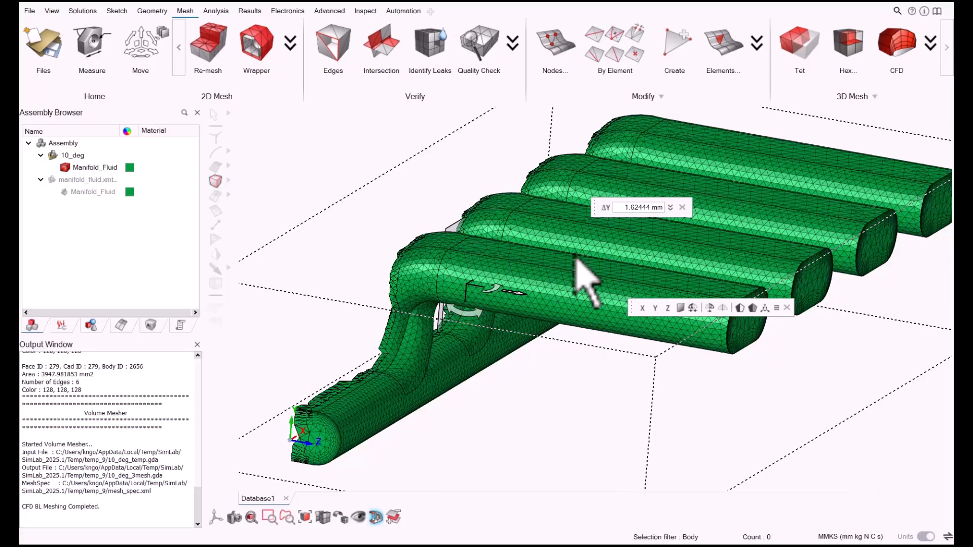
Step: Align the section plane to the X direction, examine the runner's interior mesh, and shift the plane by about 172.4 mm
{"action": "left_click", "coordinate": [642, 308]}
{"action": "scroll", "coordinate": [545, 241], "scroll_direction": "up", "scroll_amount": 3}
{"action": "middle_click_drag", "start_coordinate": [537, 243], "coordinate": [428, 315]}
{"action": "scroll", "coordinate": [449, 284], "scroll_direction": "up", "scroll_amount": 2}
{"action": "scroll", "coordinate": [446, 284], "scroll_direction": "up", "scroll_amount": 3}
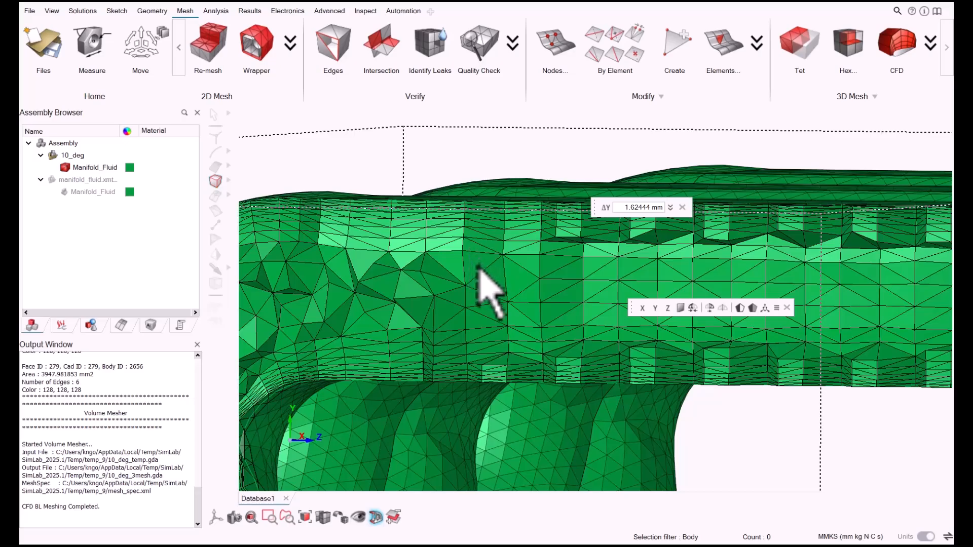
{"action": "scroll", "coordinate": [478, 269], "scroll_direction": "down", "scroll_amount": 4}
{"action": "middle_click_drag", "start_coordinate": [495, 304], "coordinate": [407, 349]}
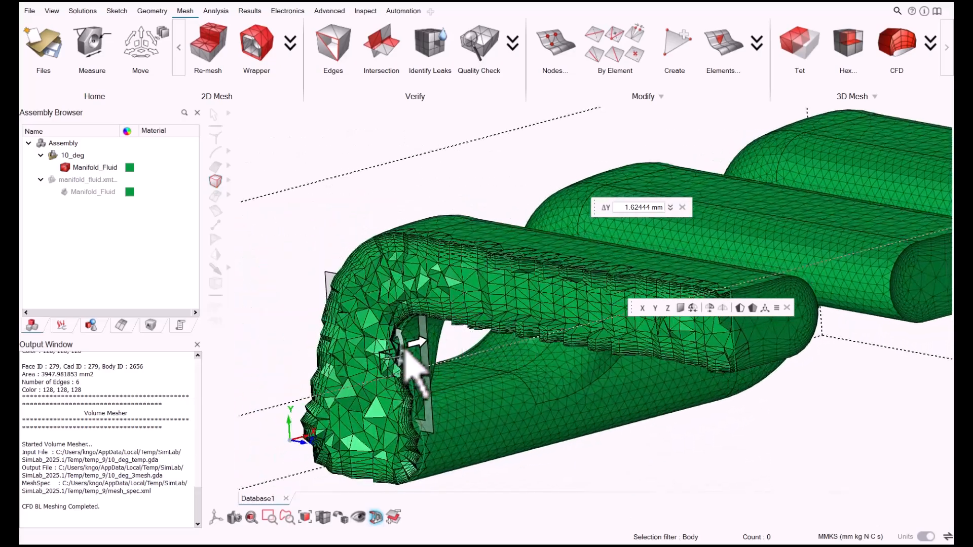
{"action": "left_click_drag", "start_coordinate": [405, 350], "coordinate": [821, 261]}
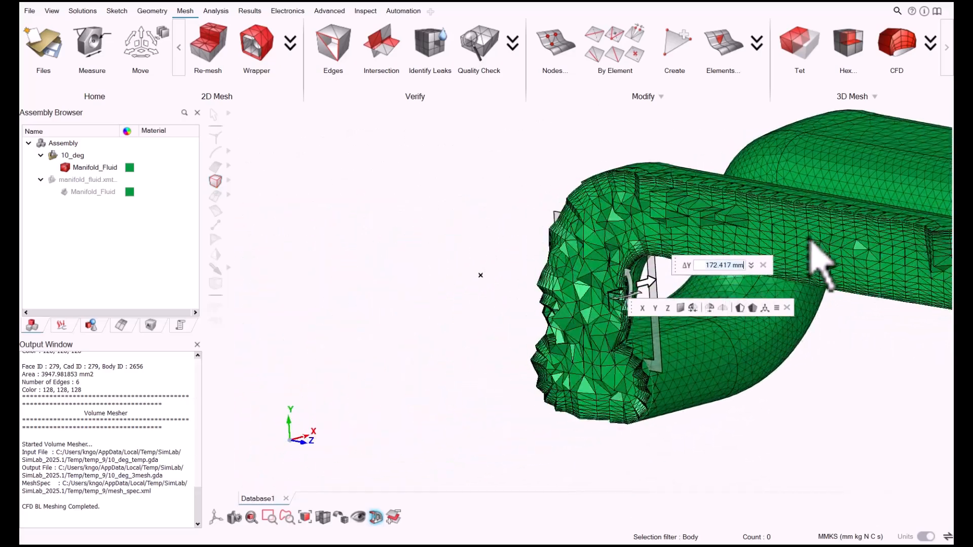
{"action": "middle_click_drag", "start_coordinate": [812, 240], "coordinate": [513, 430]}
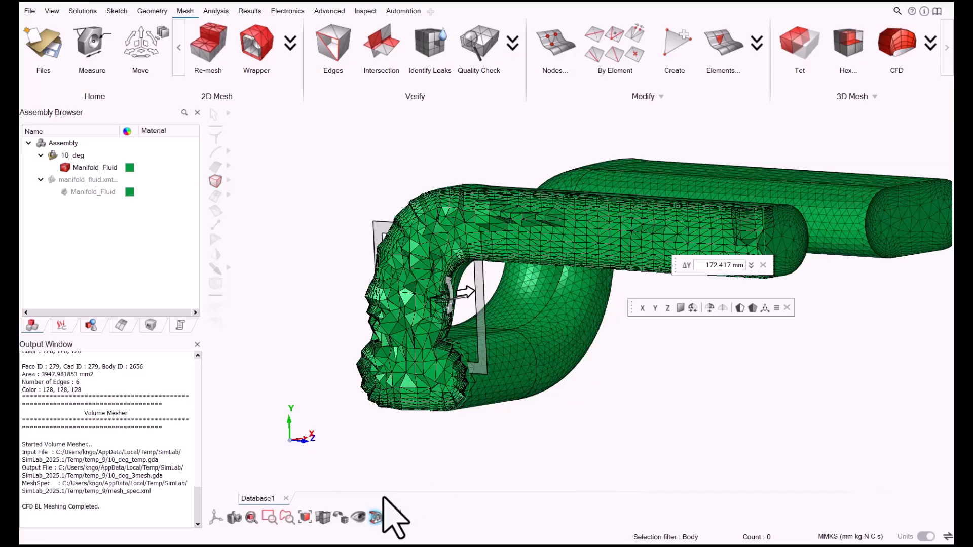
Step: Turn off the section view and set the isometric view of the whole manifold mesh
{"action": "left_click", "coordinate": [376, 516]}
{"action": "mouse_move", "coordinate": [218, 519]}
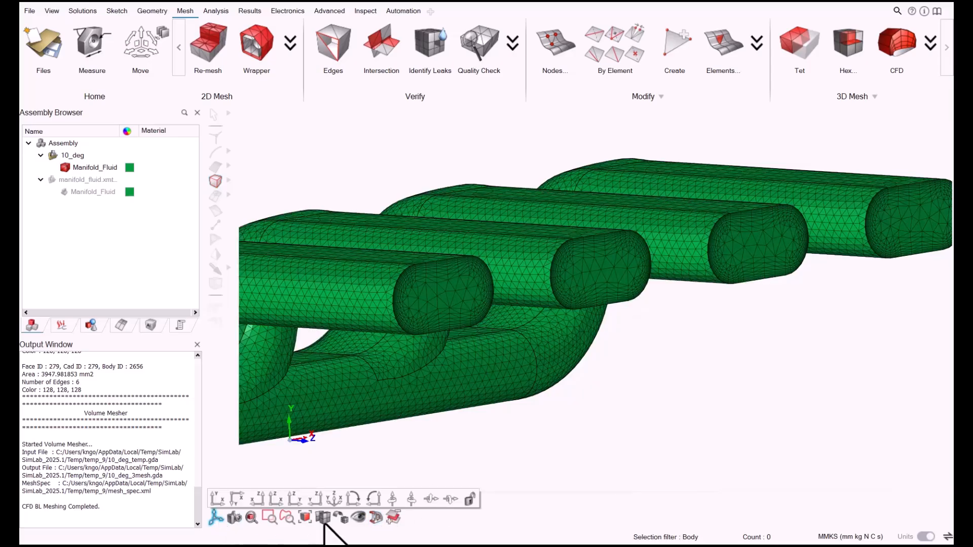
{"action": "left_click", "coordinate": [334, 500]}
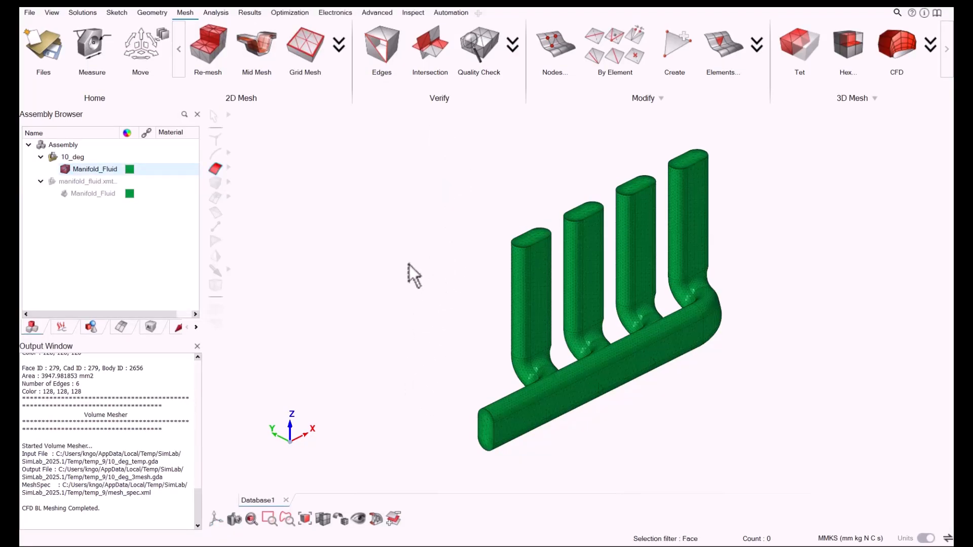
Step: Create a steady-state, incompressible AcuSolve Flow solution for Manifold_Fluid with Turbulent flow, the Spalart-Allmaras model and heat transfer turned off
{"action": "left_click", "coordinate": [82, 13]}
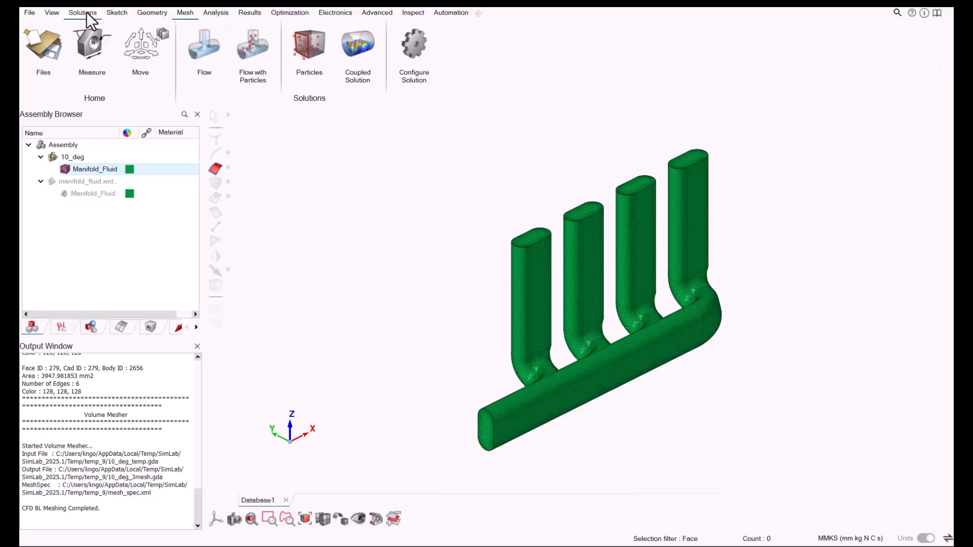
{"action": "left_click", "coordinate": [205, 41]}
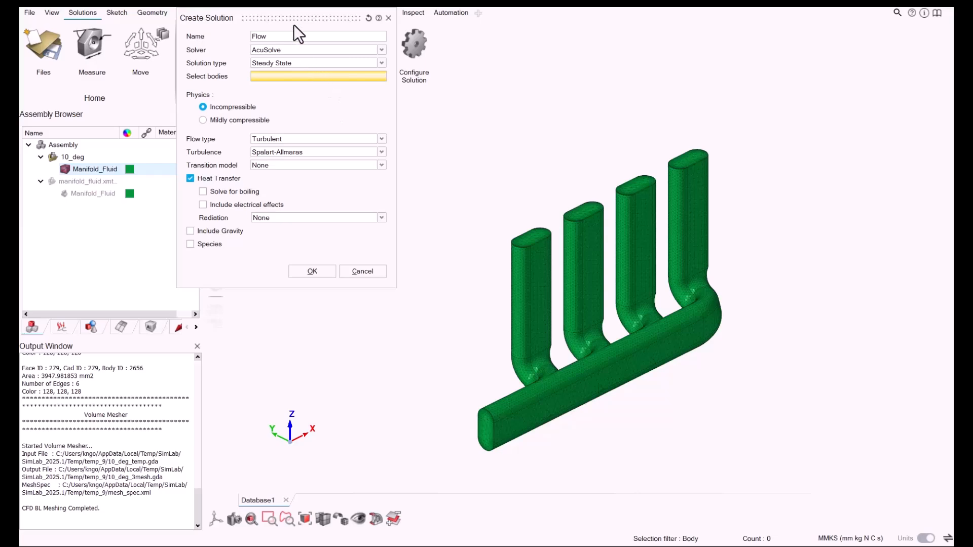
{"action": "left_click", "coordinate": [107, 169]}
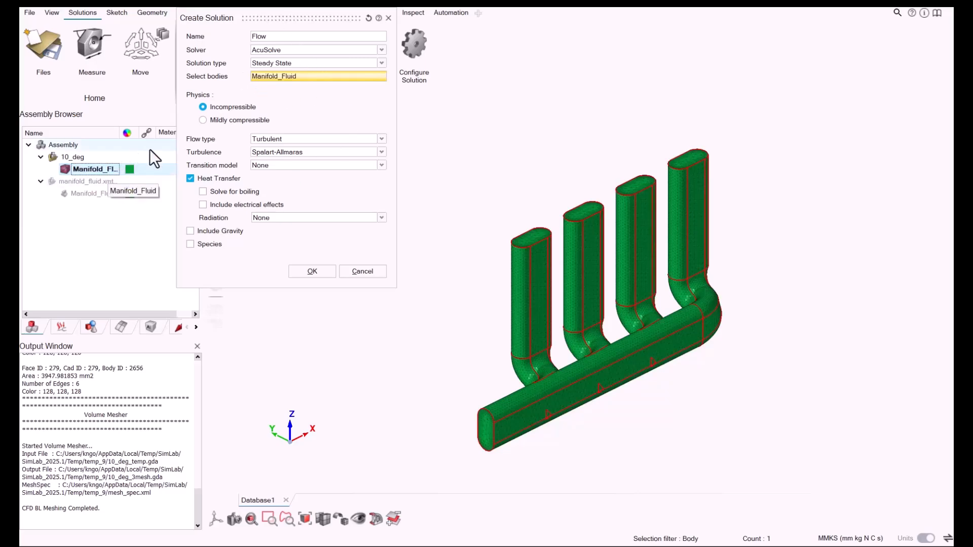
{"action": "left_click", "coordinate": [269, 139]}
{"action": "left_click", "coordinate": [269, 139]}
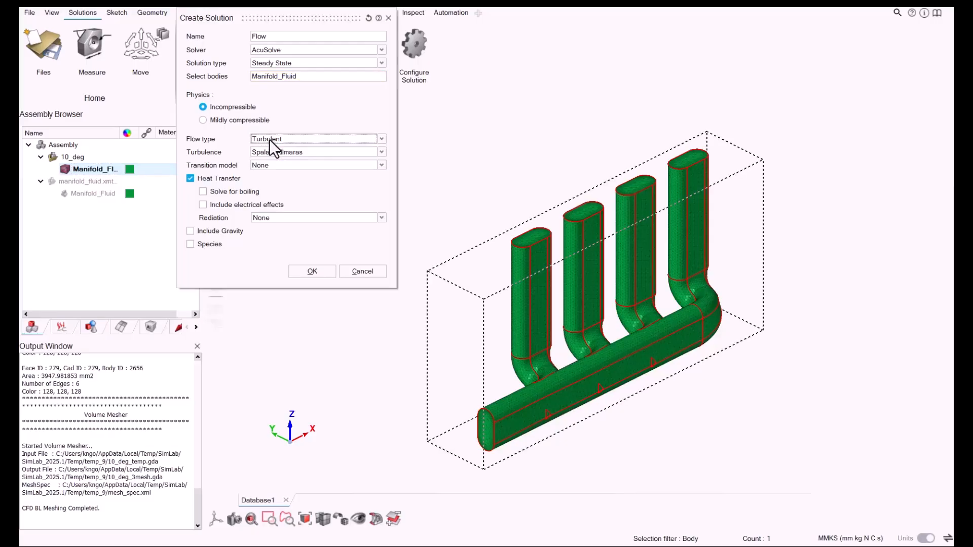
{"action": "left_click", "coordinate": [273, 152]}
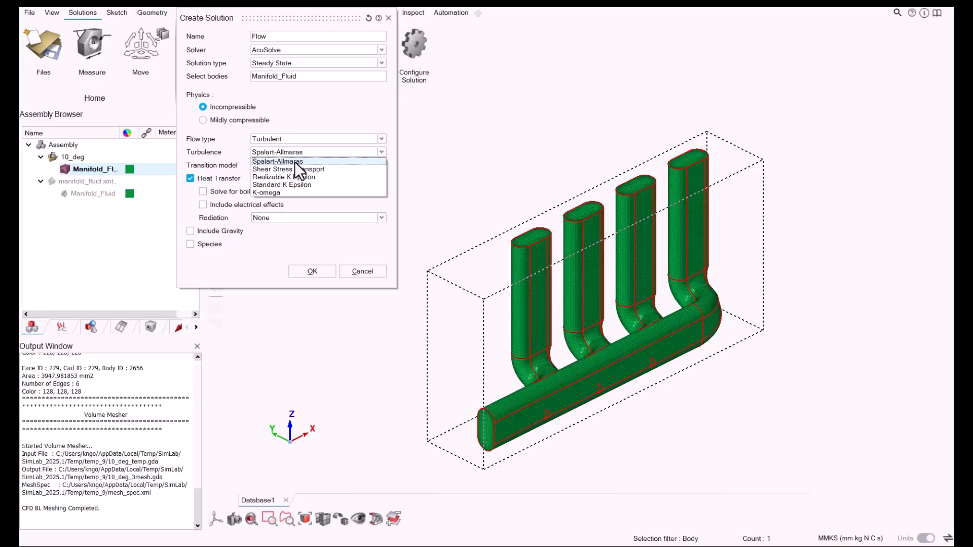
{"action": "left_click", "coordinate": [299, 151]}
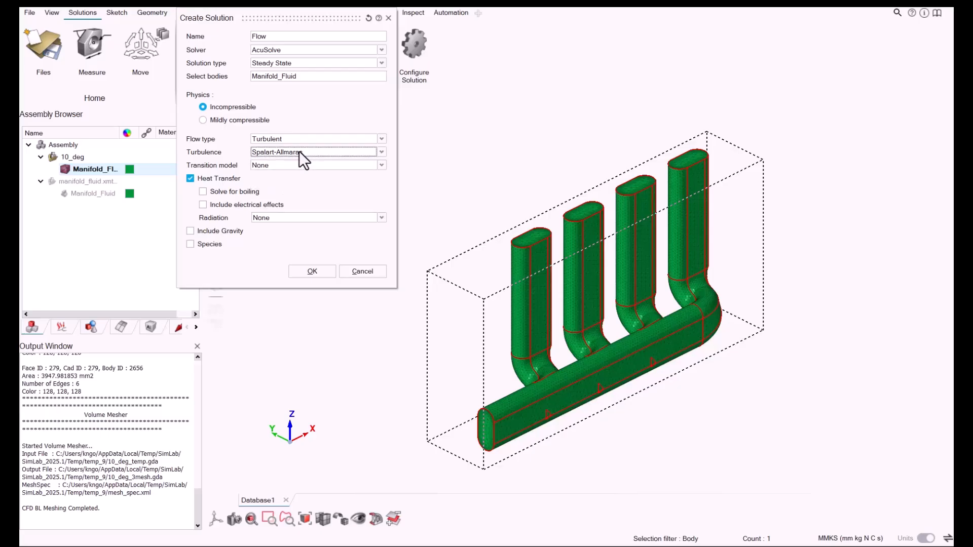
{"action": "left_click", "coordinate": [218, 178]}
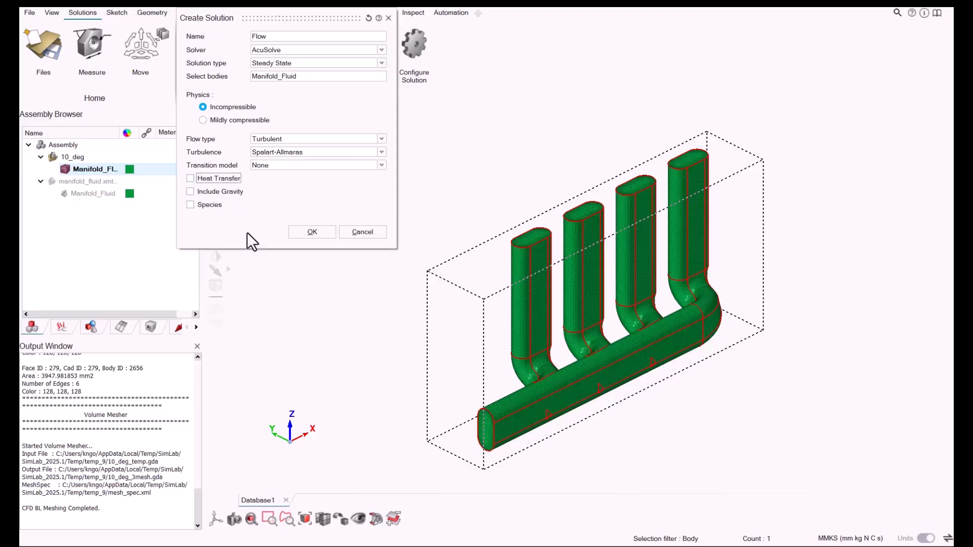
{"action": "left_click", "coordinate": [326, 232]}
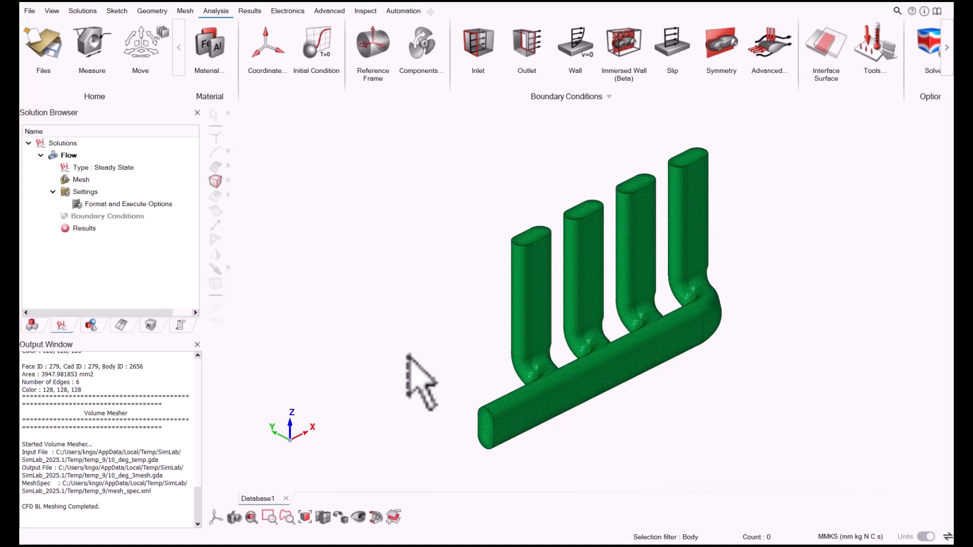
Step: Show the material creation and database tools, and check which fluid materials are already available for the solution
{"action": "scroll", "coordinate": [482, 441], "scroll_direction": "up", "scroll_amount": 5}
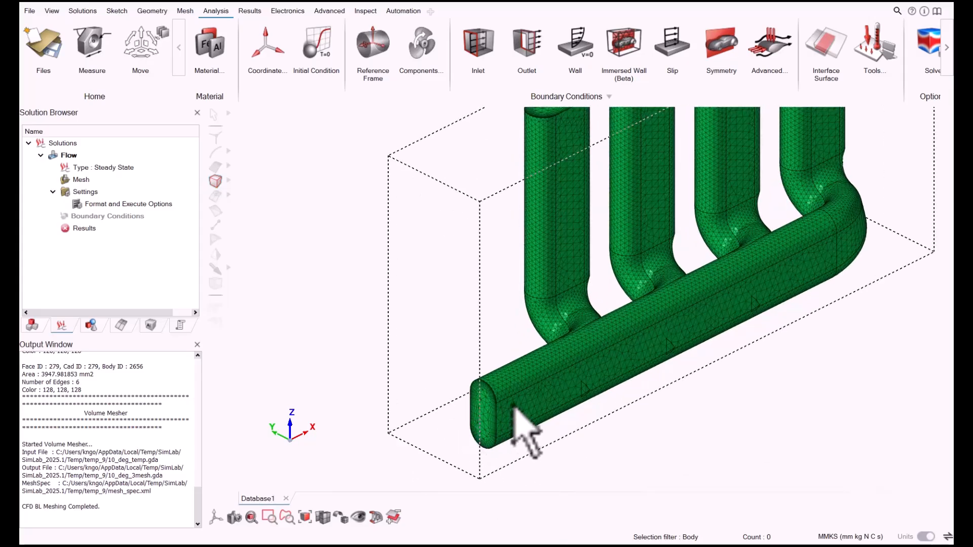
{"action": "scroll", "coordinate": [547, 450], "scroll_direction": "down", "scroll_amount": 3}
{"action": "scroll", "coordinate": [702, 148], "scroll_direction": "up", "scroll_amount": 2}
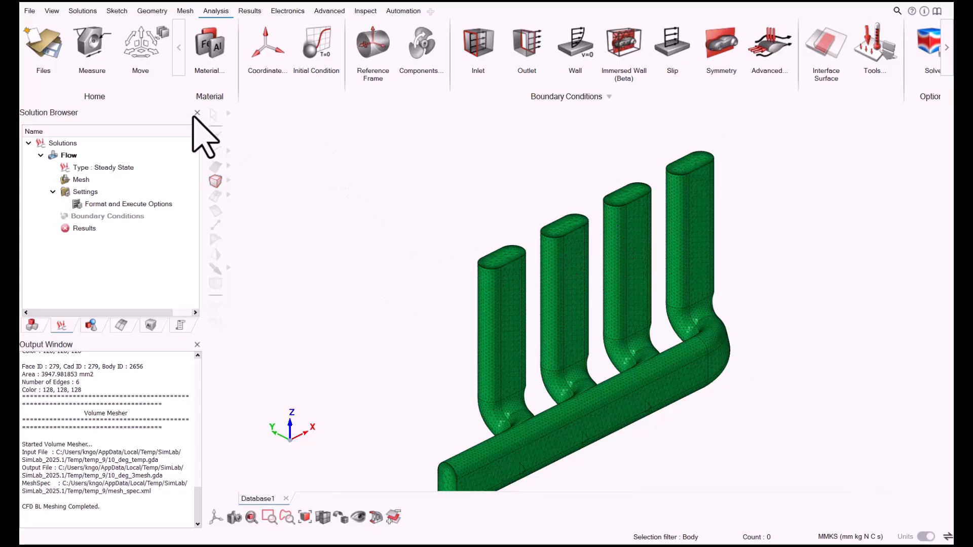
{"action": "left_click", "coordinate": [215, 45]}
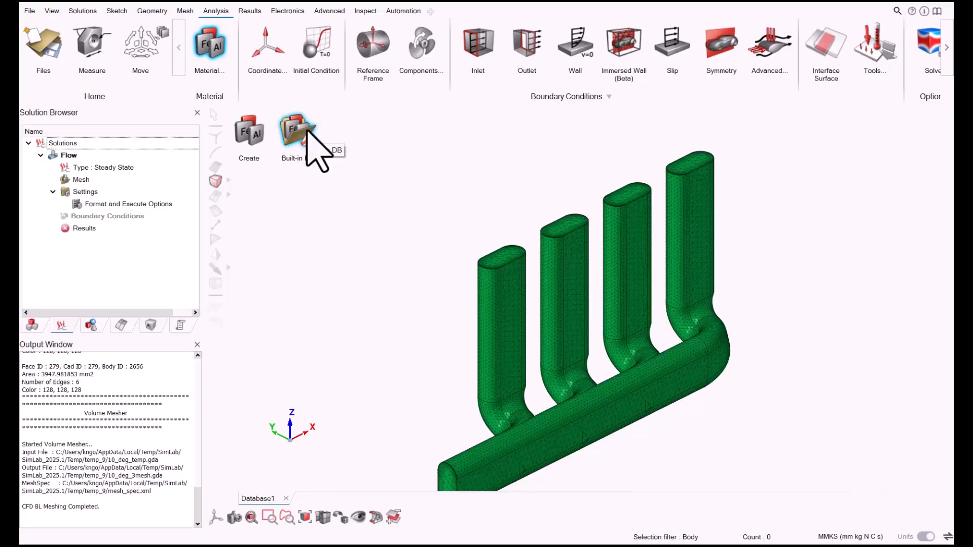
{"action": "left_click", "coordinate": [121, 325]}
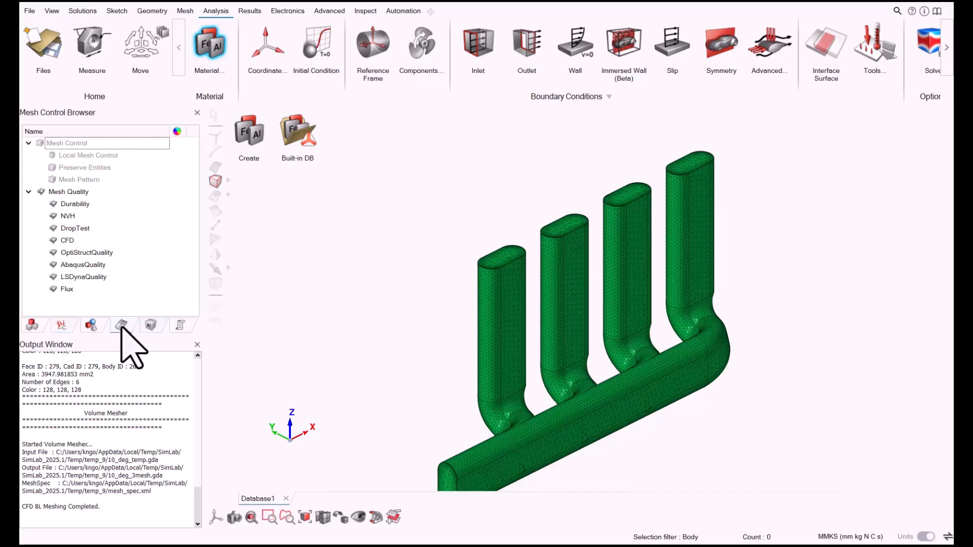
{"action": "left_click", "coordinate": [151, 325]}
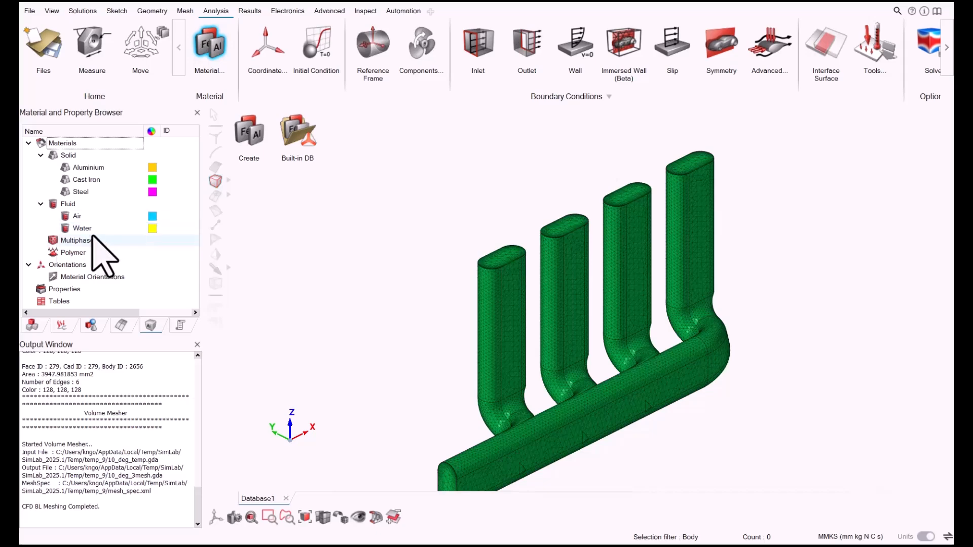
Step: Review Water's properties in the Fluid category of the SimLab Material Database and try to load it into the material browser
{"action": "left_click", "coordinate": [303, 136]}
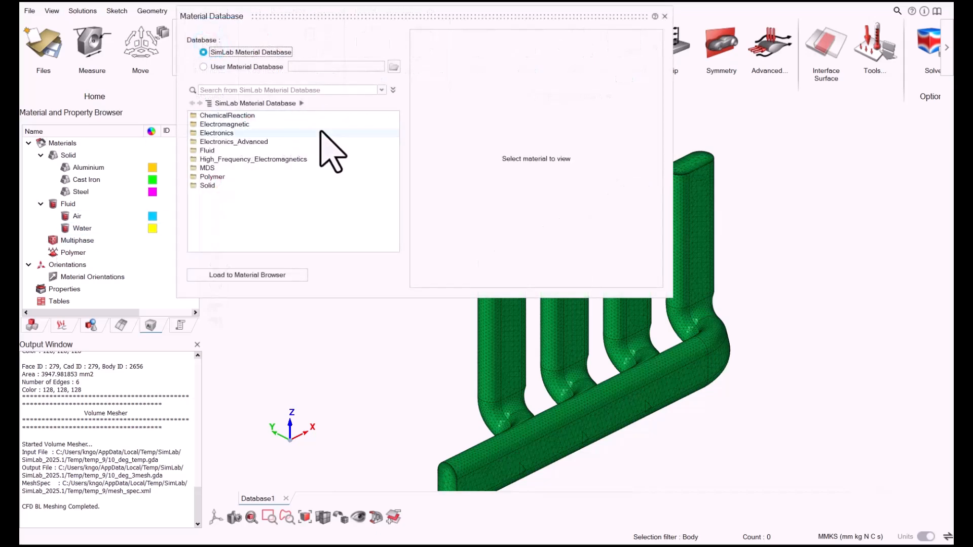
{"action": "left_click", "coordinate": [213, 151]}
{"action": "double_click", "coordinate": [213, 151]}
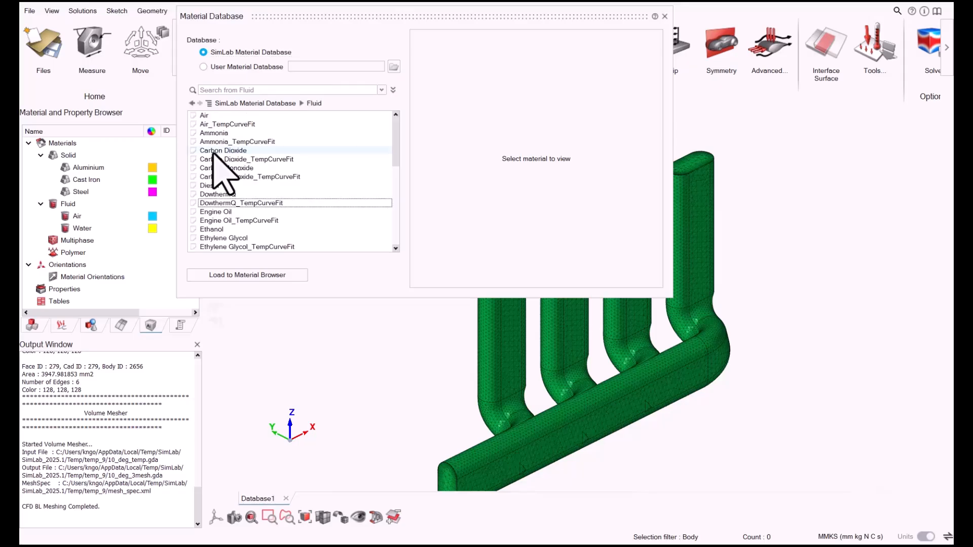
{"action": "left_click_drag", "start_coordinate": [396, 135], "coordinate": [397, 239]}
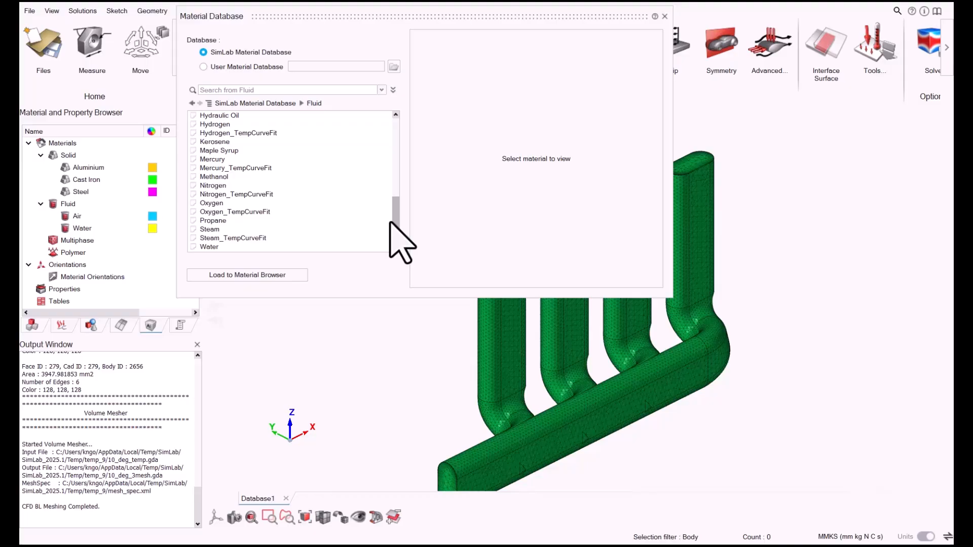
{"action": "left_click", "coordinate": [250, 247]}
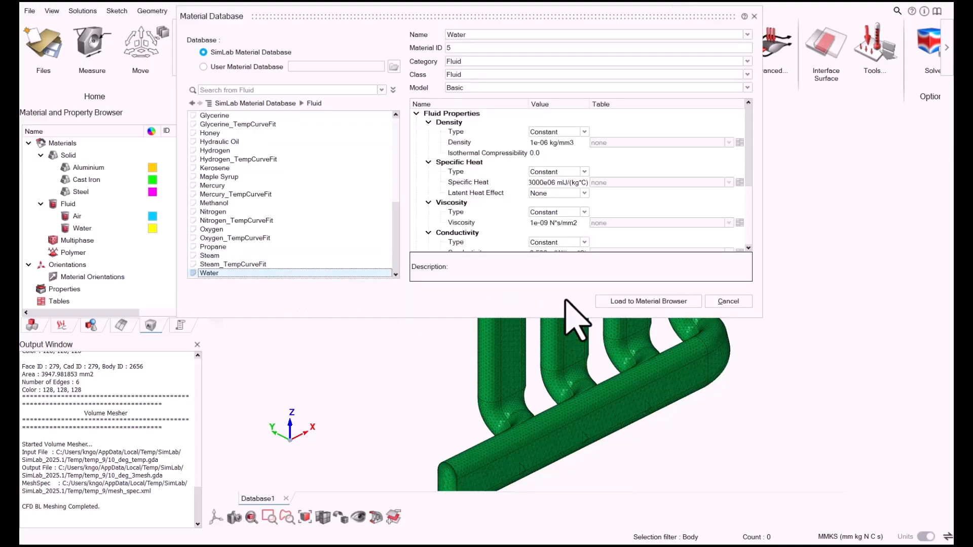
{"action": "scroll", "coordinate": [468, 106], "scroll_direction": "down", "scroll_amount": 1}
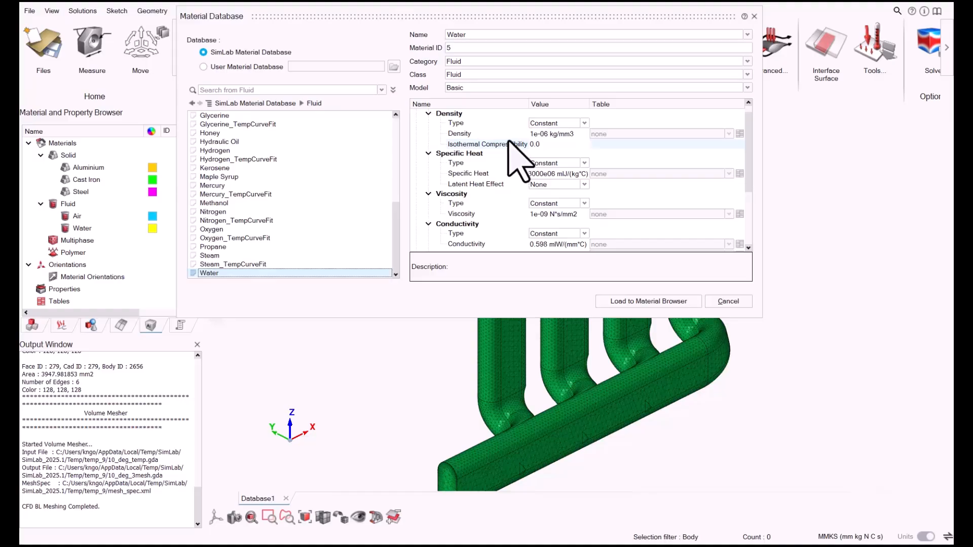
{"action": "left_click", "coordinate": [650, 303]}
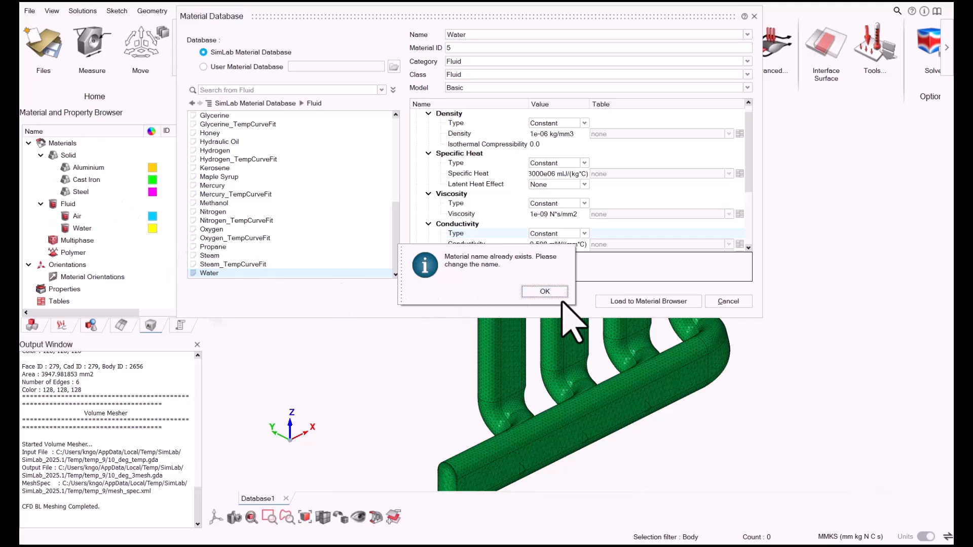
{"action": "left_click", "coordinate": [544, 291]}
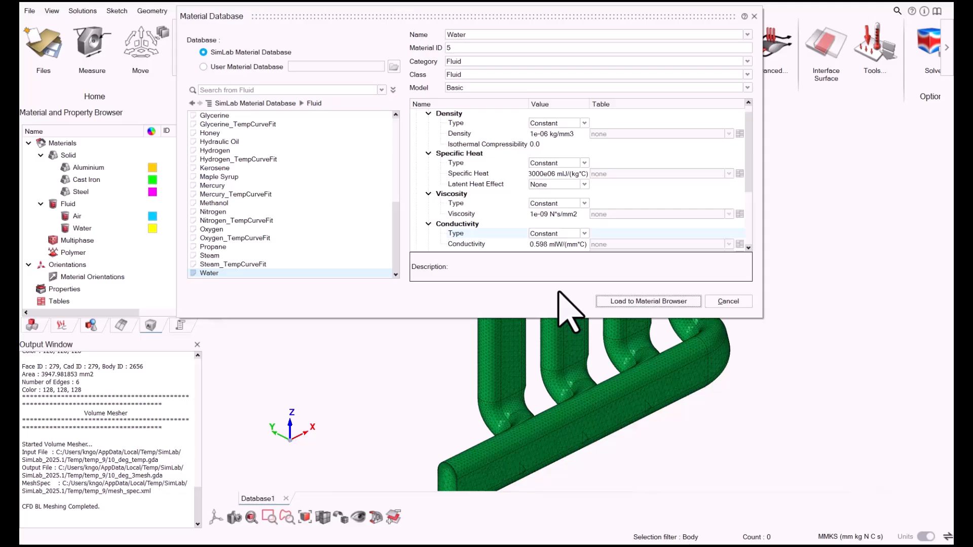
Step: Close the material database without loading anything and assign Water to the meshed Manifold_Fluid body of the 10_deg model
{"action": "left_click", "coordinate": [728, 301]}
{"action": "left_click", "coordinate": [32, 326]}
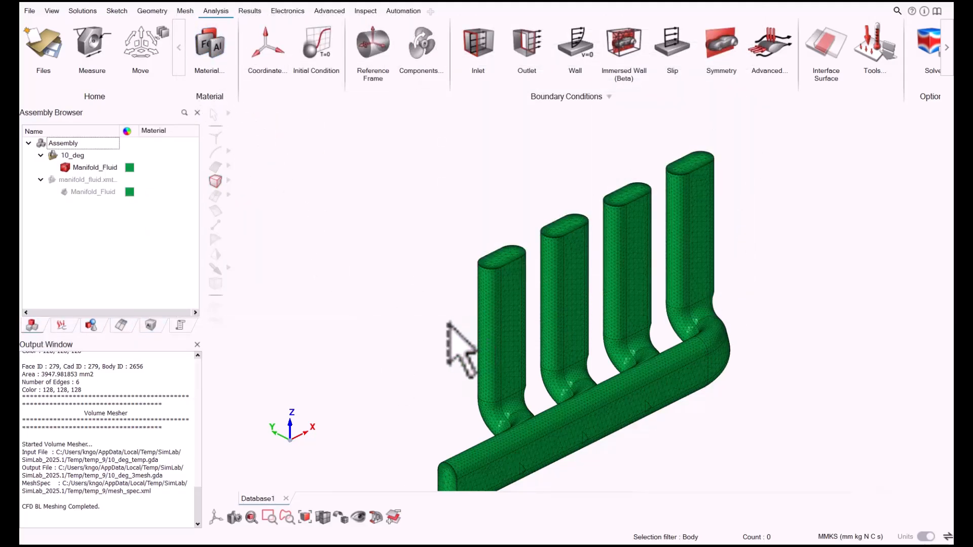
{"action": "scroll", "coordinate": [448, 324], "scroll_direction": "down", "scroll_amount": 2}
{"action": "scroll", "coordinate": [494, 458], "scroll_direction": "up", "scroll_amount": 2}
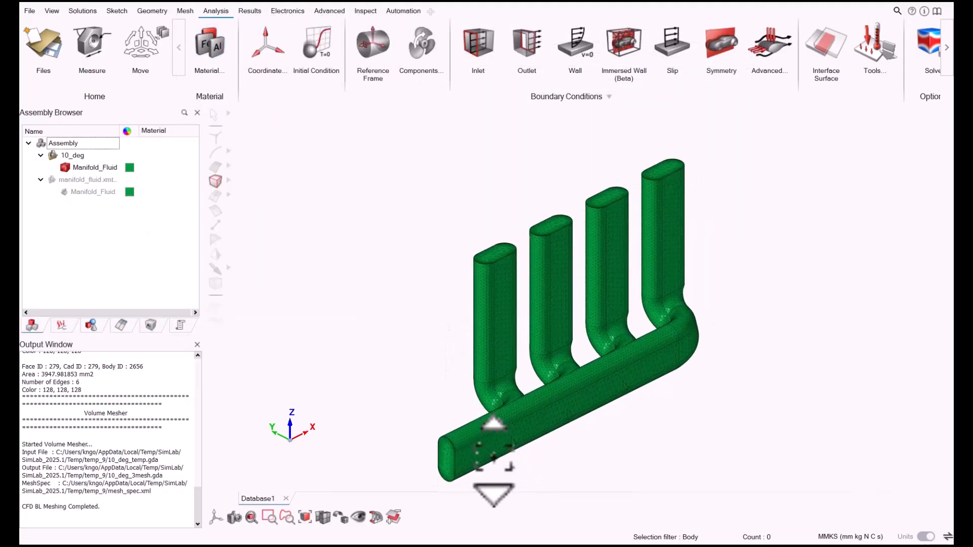
{"action": "left_click", "coordinate": [504, 296]}
{"action": "right_click", "coordinate": [502, 293]}
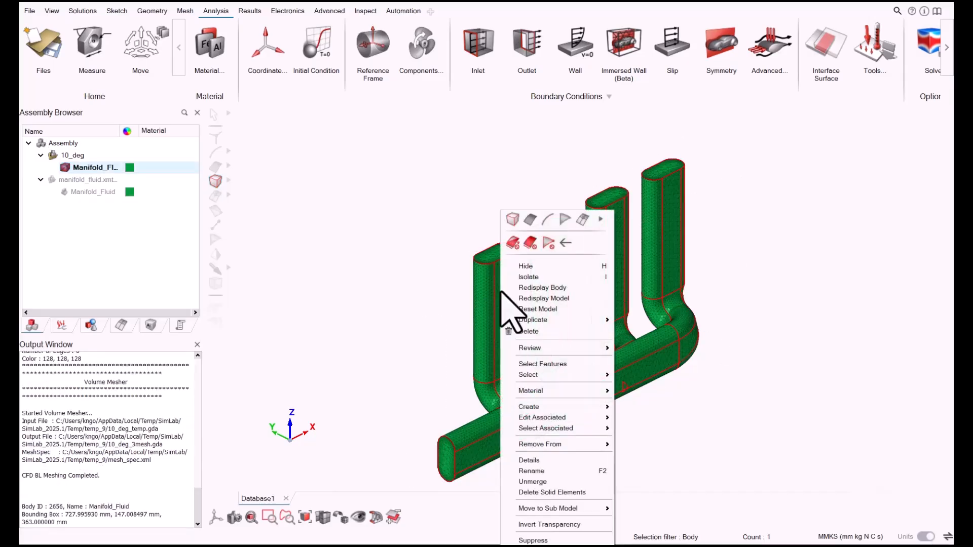
{"action": "mouse_move", "coordinate": [555, 389]}
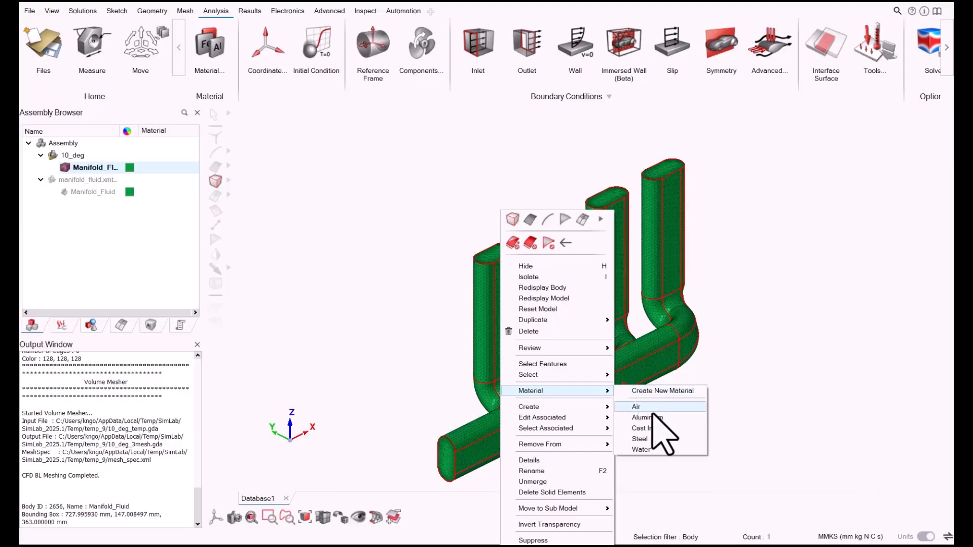
{"action": "left_click", "coordinate": [644, 449]}
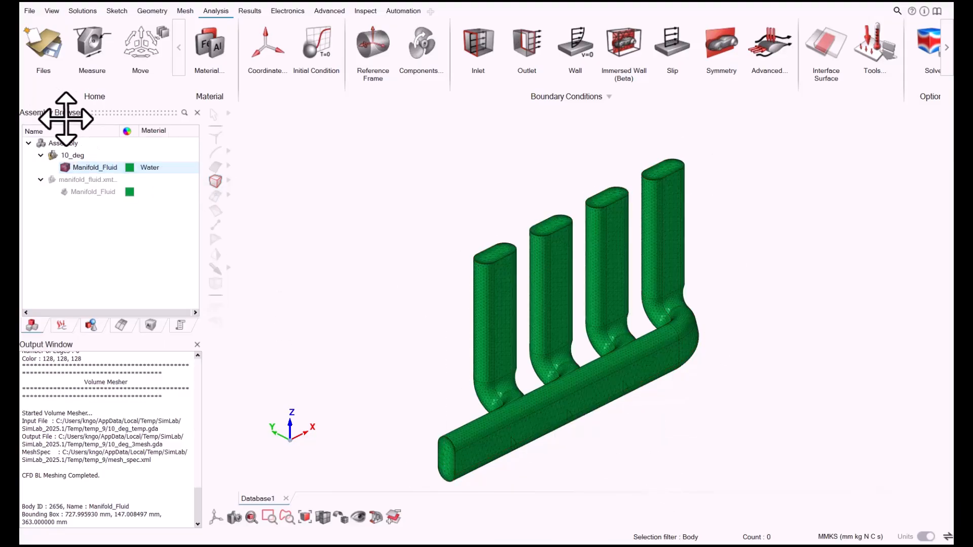
Step: Check the material assigned to Manifold_Fluid under 10_deg and the alternative materials offered for it in the assembly
{"action": "left_click", "coordinate": [178, 168]}
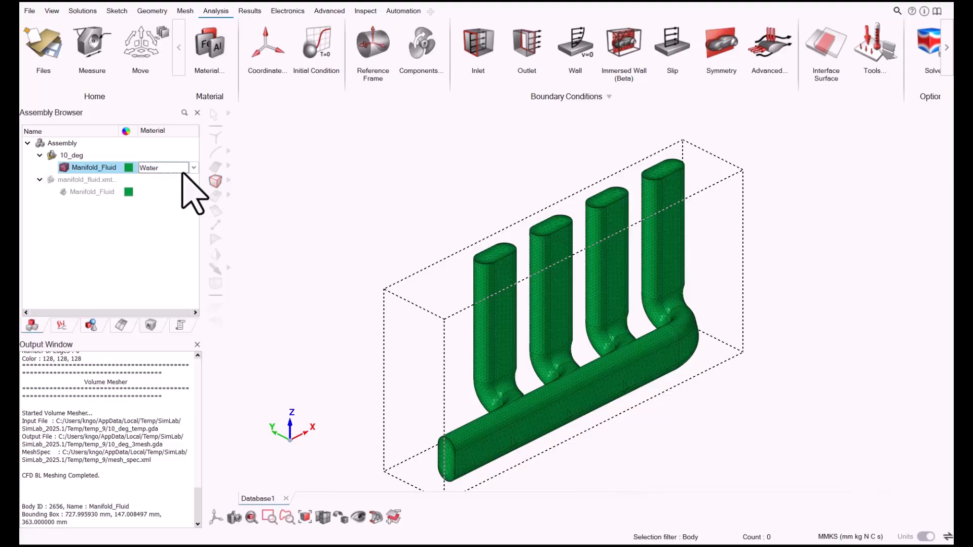
{"action": "left_click", "coordinate": [181, 168]}
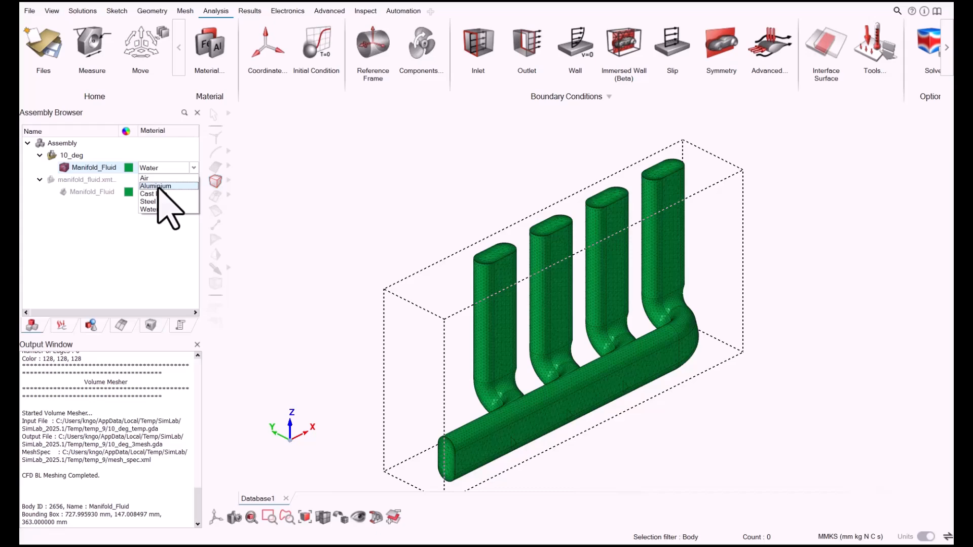
{"action": "left_click", "coordinate": [163, 169]}
{"action": "left_click", "coordinate": [381, 254]}
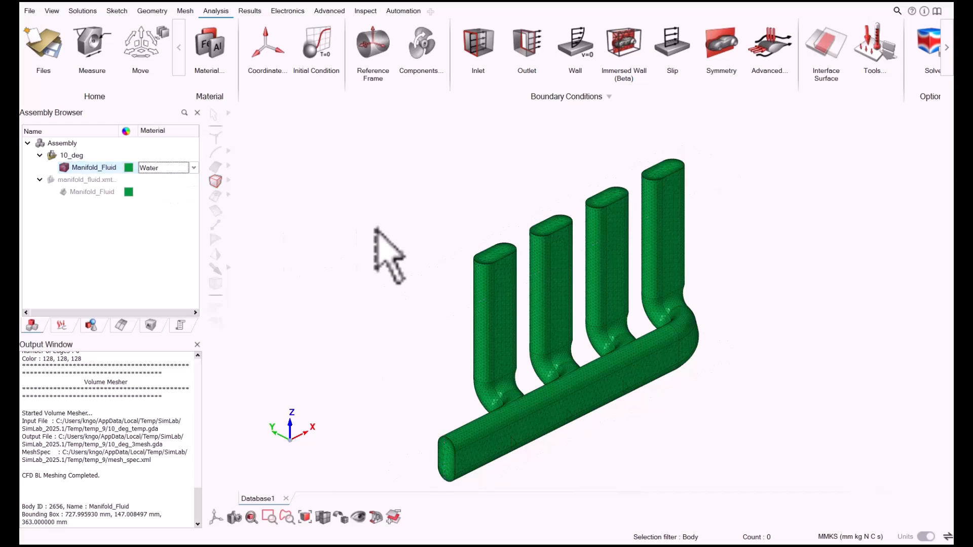
Step: Start an inlet boundary condition named inlet on the open end face of the manifold's main pipe
{"action": "left_click", "coordinate": [63, 326]}
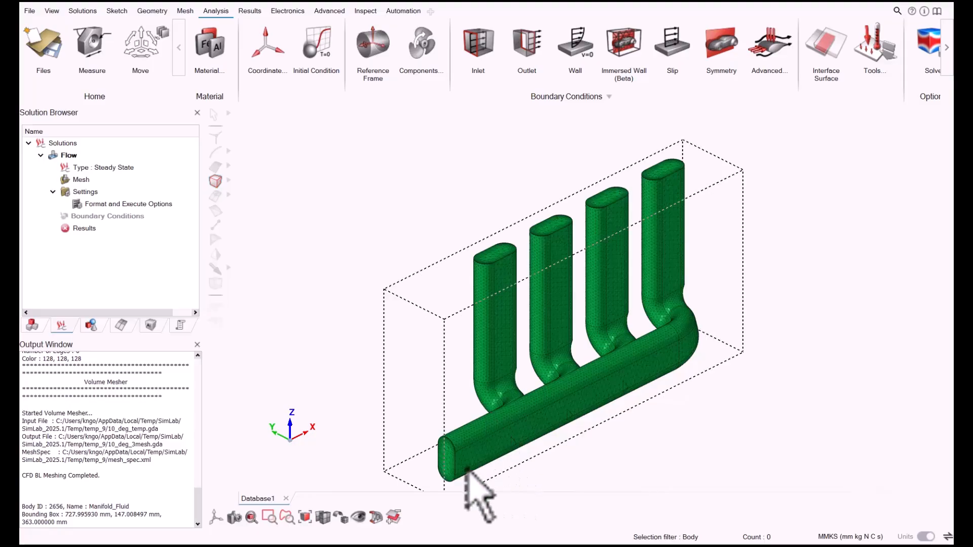
{"action": "scroll", "coordinate": [446, 472], "scroll_direction": "up", "scroll_amount": 5}
{"action": "middle_click_drag", "start_coordinate": [492, 492], "coordinate": [530, 419]}
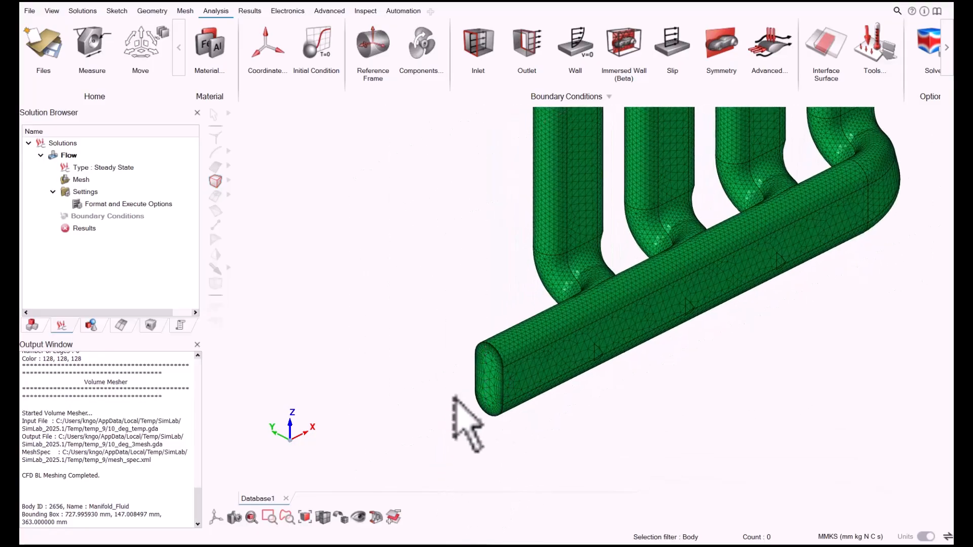
{"action": "left_click", "coordinate": [477, 44]}
{"action": "left_click_drag", "start_coordinate": [355, 30], "coordinate": [352, 96]}
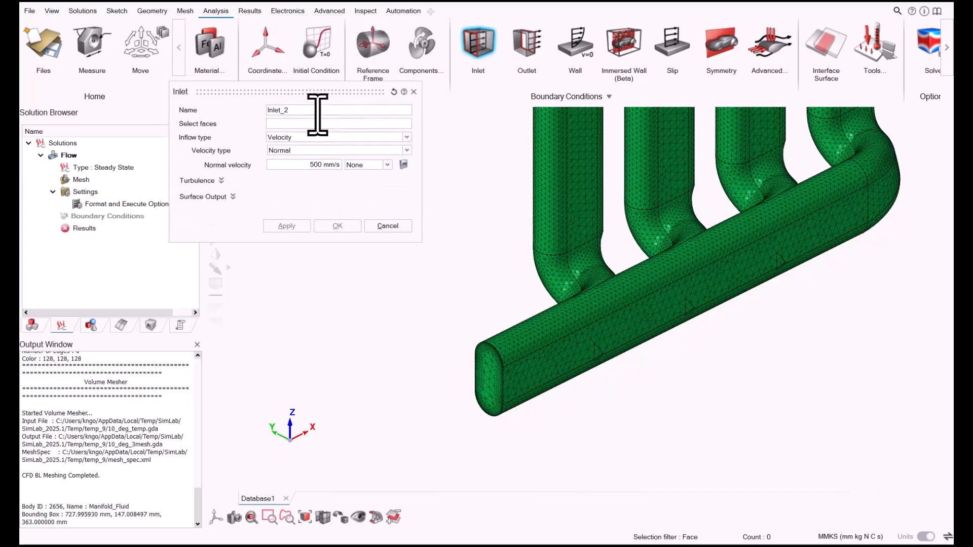
{"action": "double_click", "coordinate": [314, 110]}
{"action": "type", "text": "inlet"}
{"action": "left_click", "coordinate": [321, 124]}
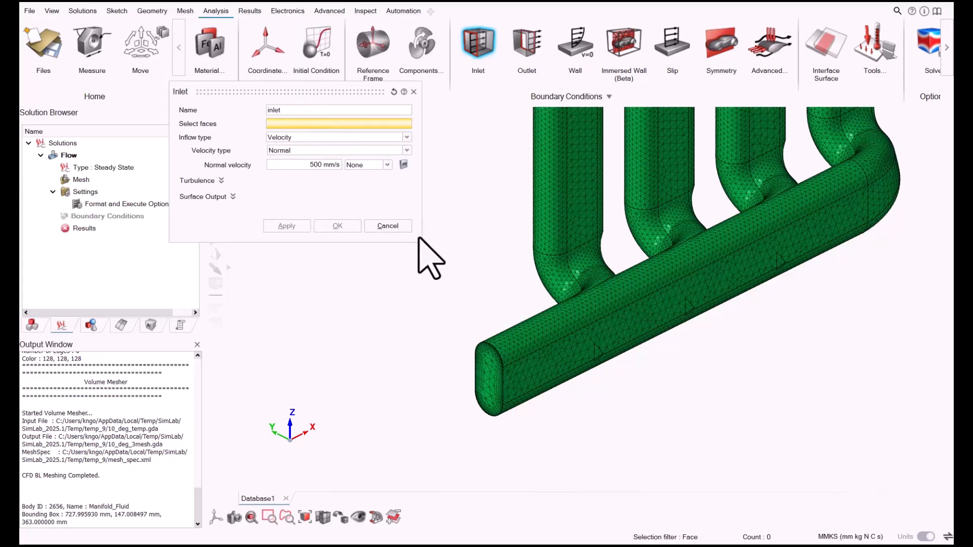
{"action": "left_click", "coordinate": [485, 375]}
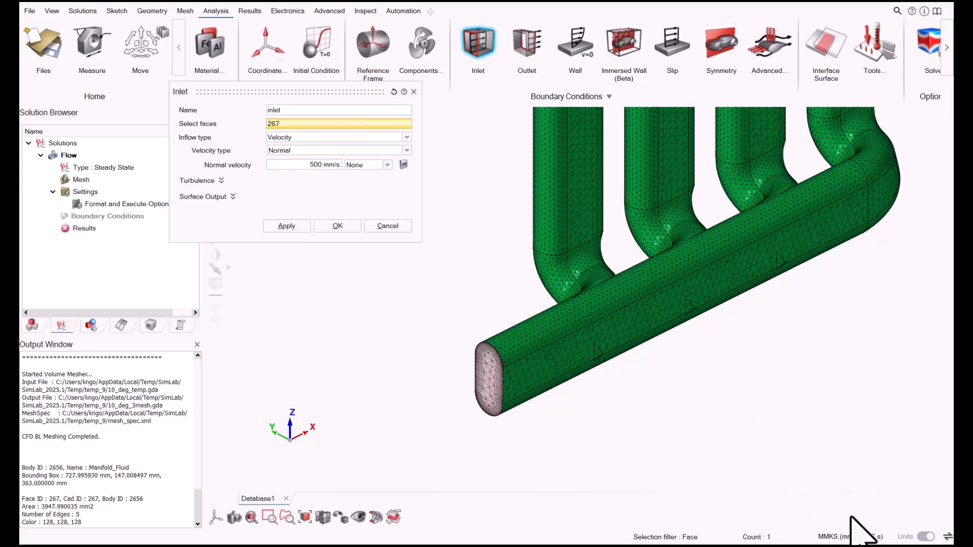
Step: Switch the unit system to MKS (m kg N s) and create the inlet with an Average Velocity inflow of 2 m/s
{"action": "left_click", "coordinate": [887, 538]}
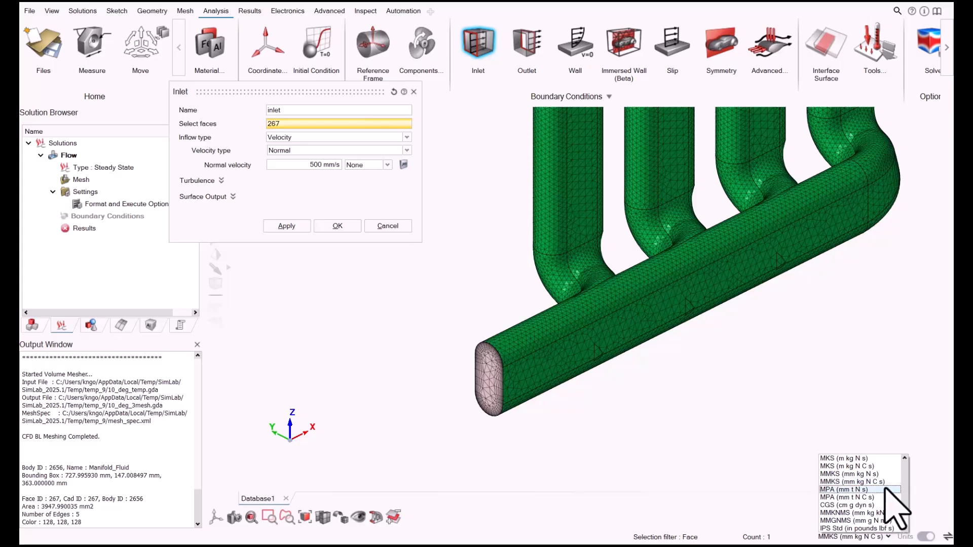
{"action": "left_click", "coordinate": [868, 463]}
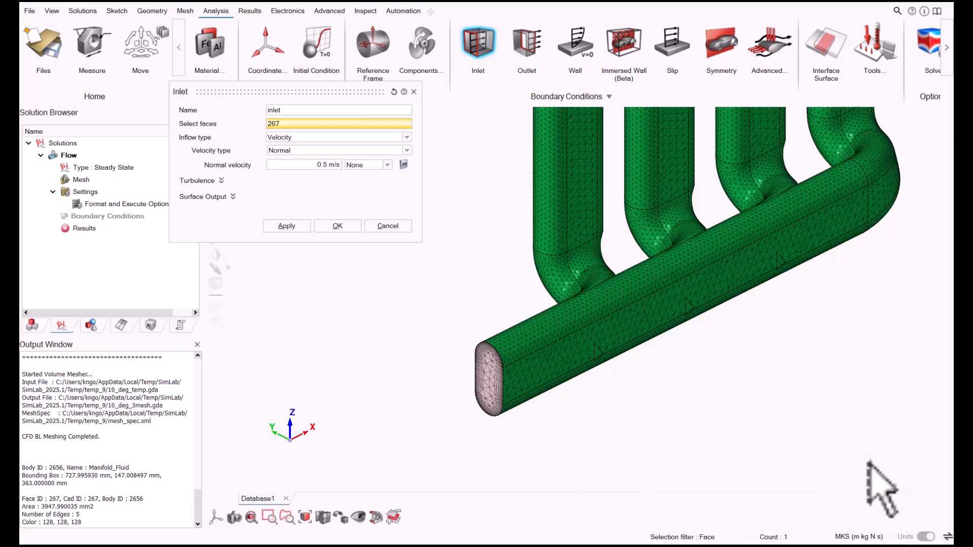
{"action": "left_click", "coordinate": [303, 195]}
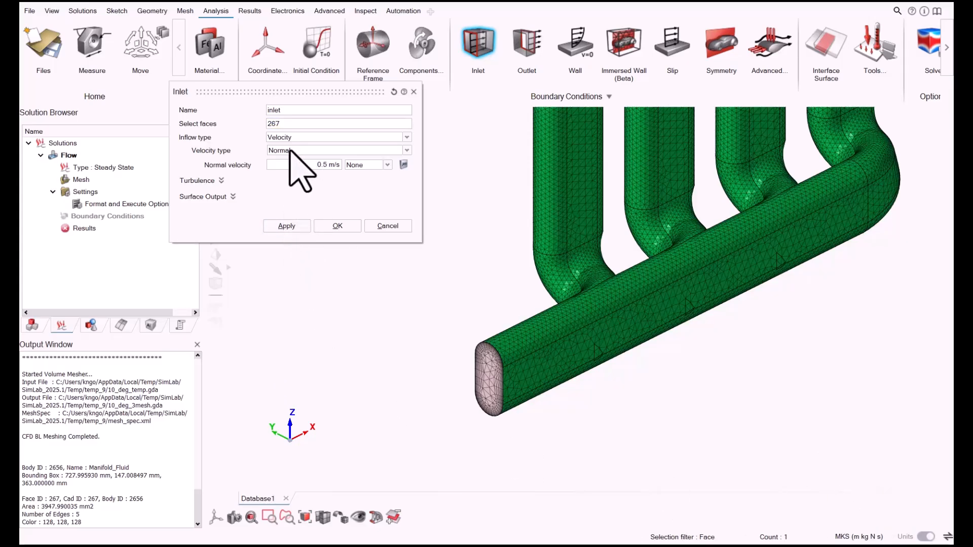
{"action": "left_click", "coordinate": [309, 137]}
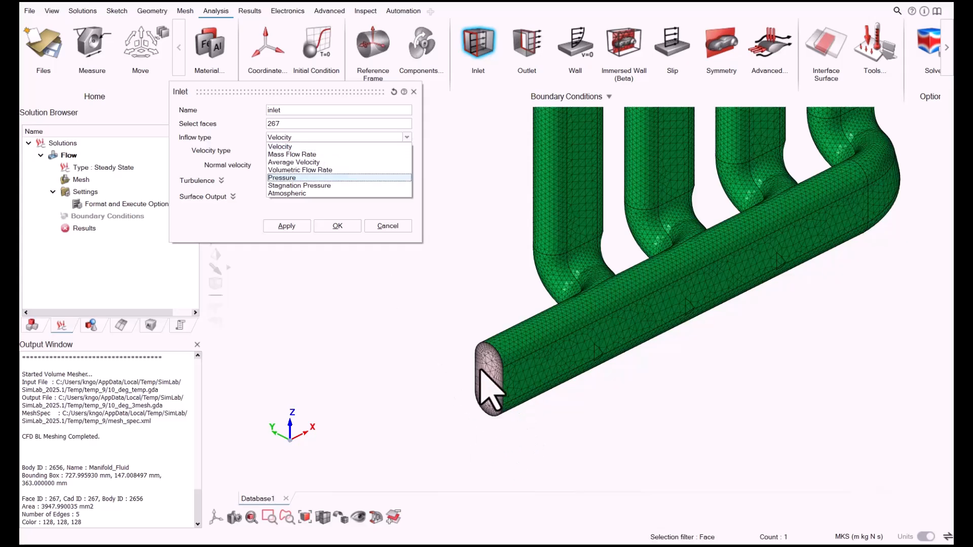
{"action": "left_click", "coordinate": [321, 162]}
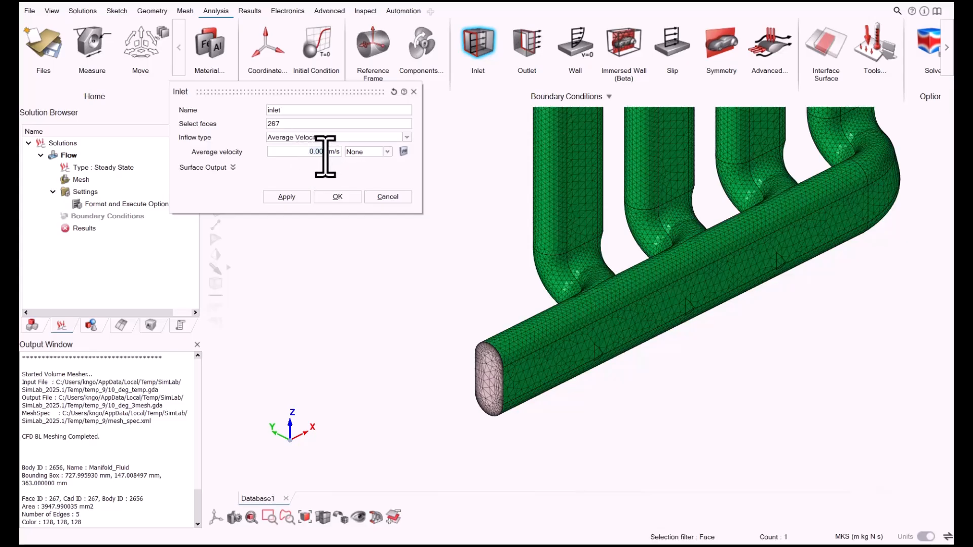
{"action": "type", "text": "2"}
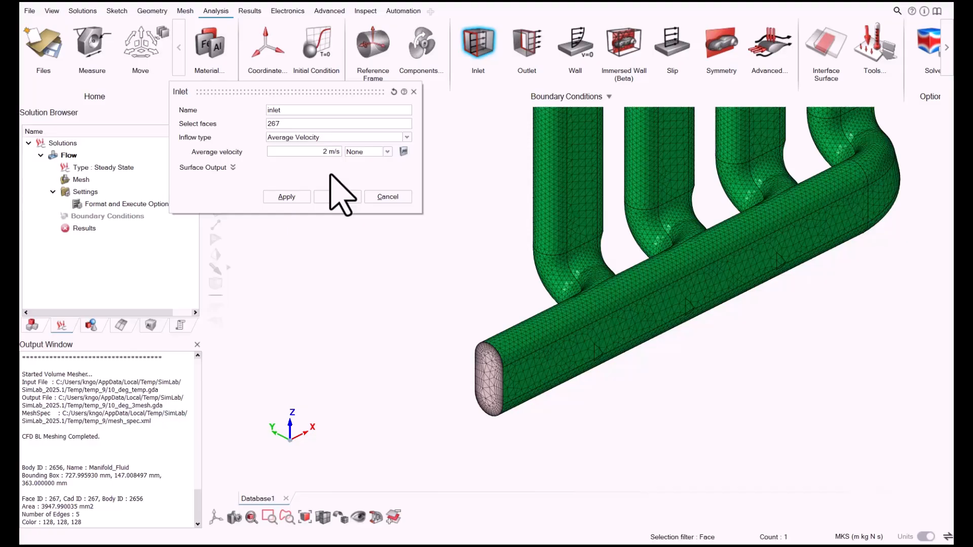
{"action": "left_click", "coordinate": [338, 198]}
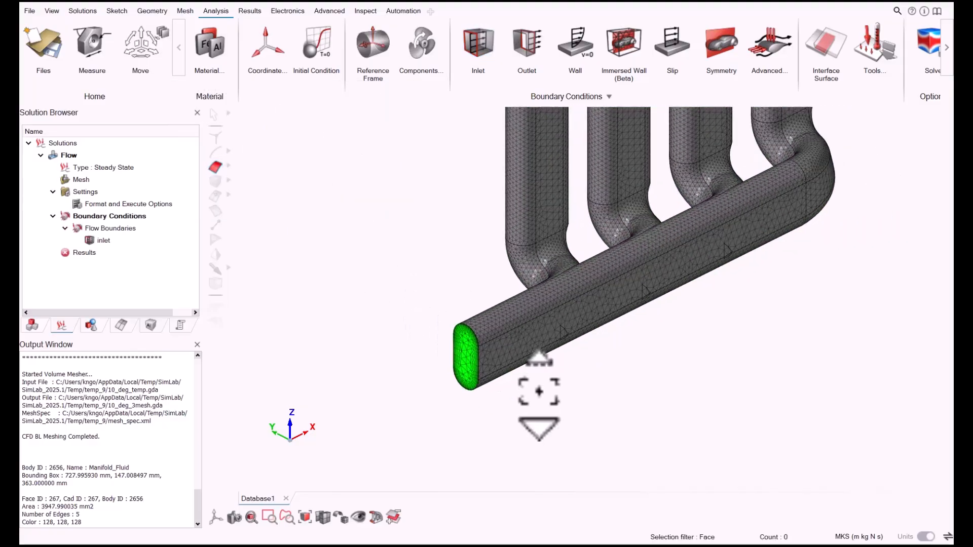
Step: Create an outlet boundary condition named outlet_1 at 0 Pa static pressure on the end face of the runner nearest the inlet
{"action": "scroll", "coordinate": [539, 391], "scroll_direction": "up", "scroll_amount": 5}
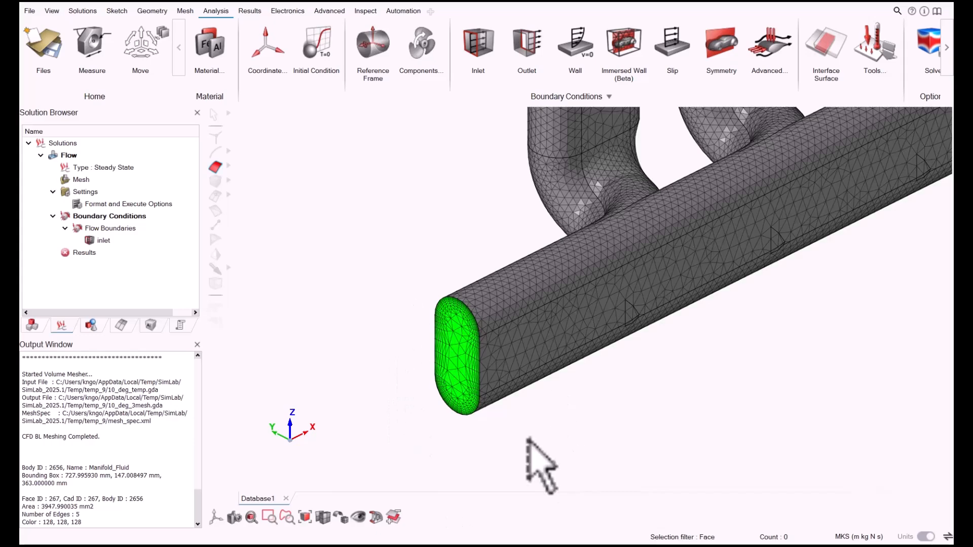
{"action": "scroll", "coordinate": [376, 345], "scroll_direction": "down", "scroll_amount": 2}
{"action": "scroll", "coordinate": [375, 345], "scroll_direction": "down", "scroll_amount": 3}
{"action": "right_click_drag", "start_coordinate": [582, 290], "coordinate": [614, 393]}
{"action": "middle_click_drag", "start_coordinate": [614, 393], "coordinate": [588, 350]}
{"action": "scroll", "coordinate": [730, 314], "scroll_direction": "up", "scroll_amount": 4}
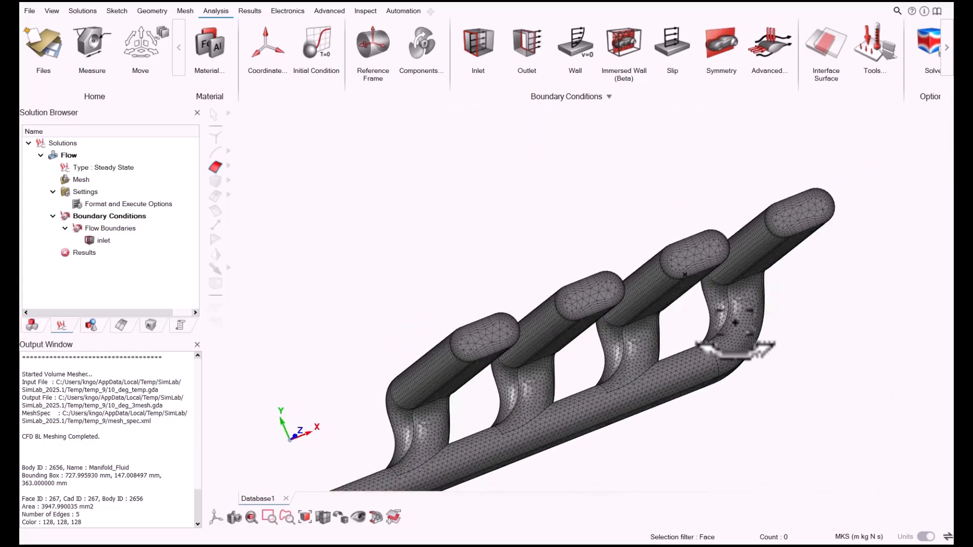
{"action": "left_click", "coordinate": [530, 40]}
{"action": "left_click", "coordinate": [464, 312]}
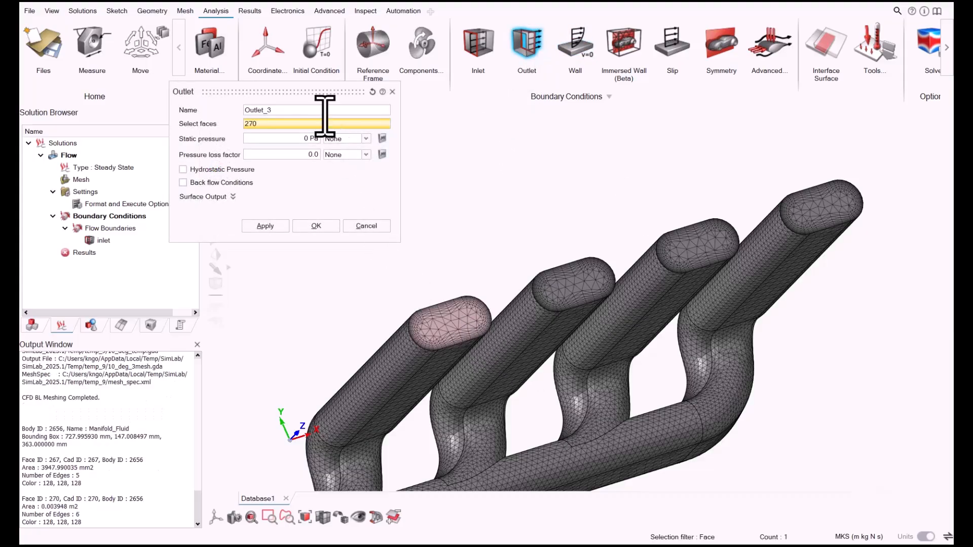
{"action": "left_click", "coordinate": [315, 108]}
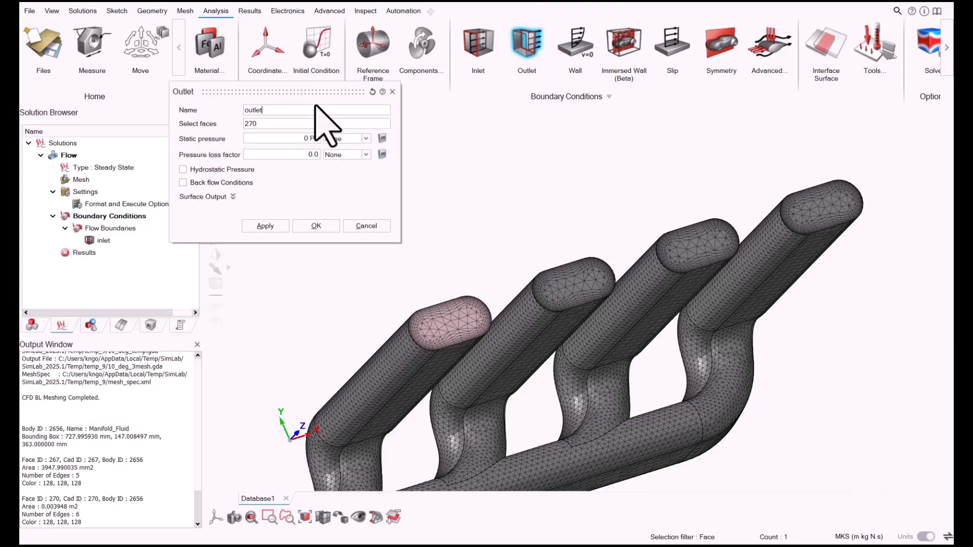
{"action": "left_click", "coordinate": [325, 187]}
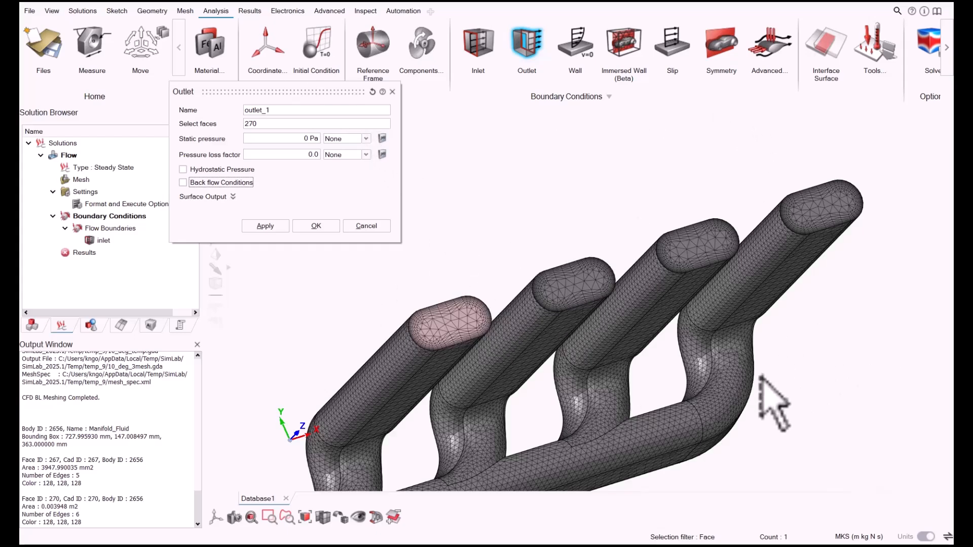
{"action": "left_click", "coordinate": [266, 225]}
Step: Create an outlet named outlet_2 on the end face of the second runner from the inlet
{"action": "left_click", "coordinate": [598, 282]}
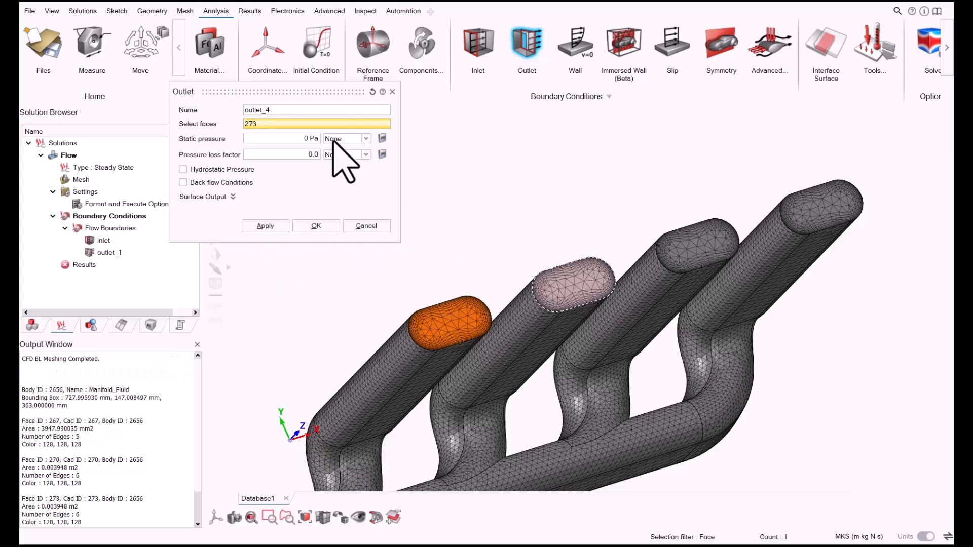
{"action": "left_click", "coordinate": [303, 110]}
{"action": "key", "text": "BackSpace"}
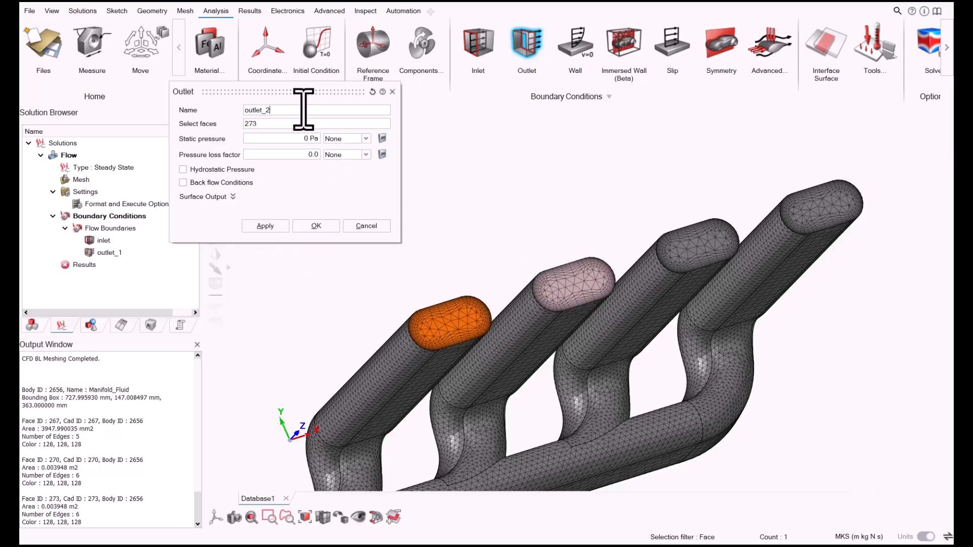
{"action": "type", "text": "2"}
{"action": "left_click", "coordinate": [271, 226]}
Step: Create an outlet named outlet_3 on the end face of the third runner from the inlet
{"action": "left_click", "coordinate": [676, 249]}
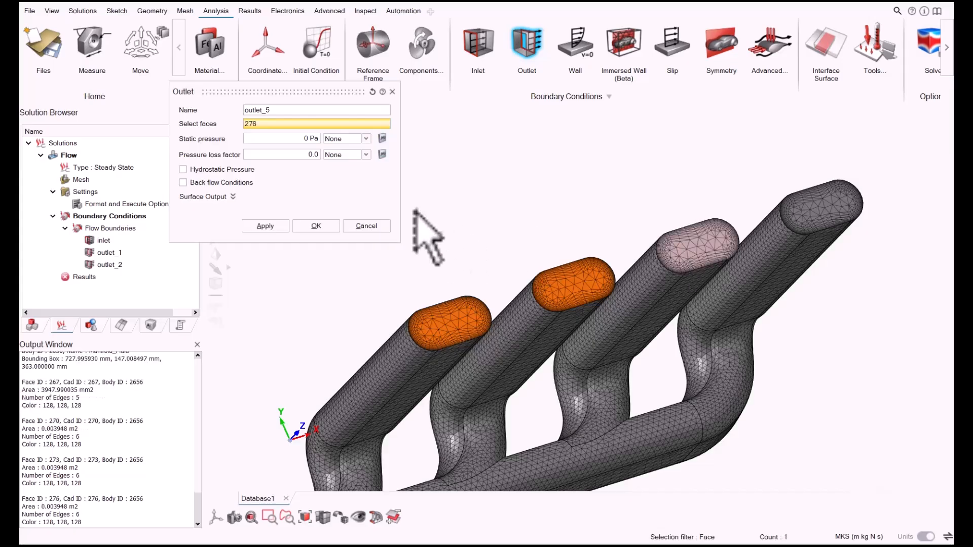
{"action": "left_click", "coordinate": [269, 109]}
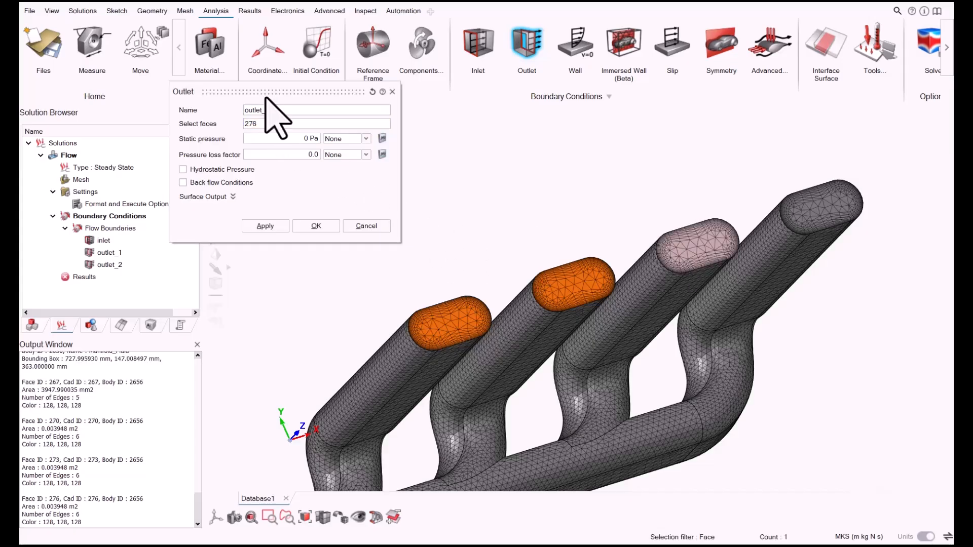
{"action": "type", "text": "3"}
{"action": "left_click", "coordinate": [264, 227]}
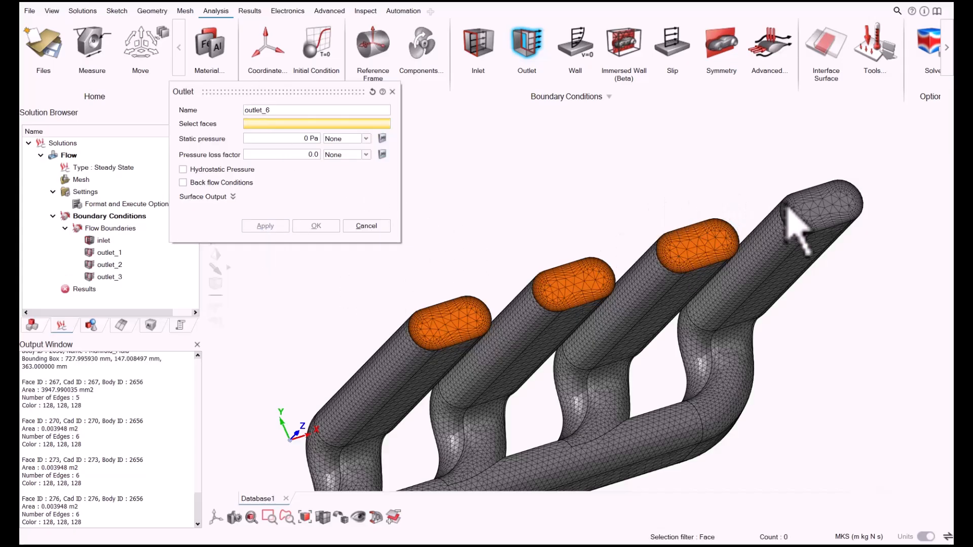
Step: Create an outlet named outlet_4 on the end face of the runner farthest from the inlet and finish defining outlets
{"action": "left_click", "coordinate": [810, 219]}
{"action": "left_click", "coordinate": [307, 110]}
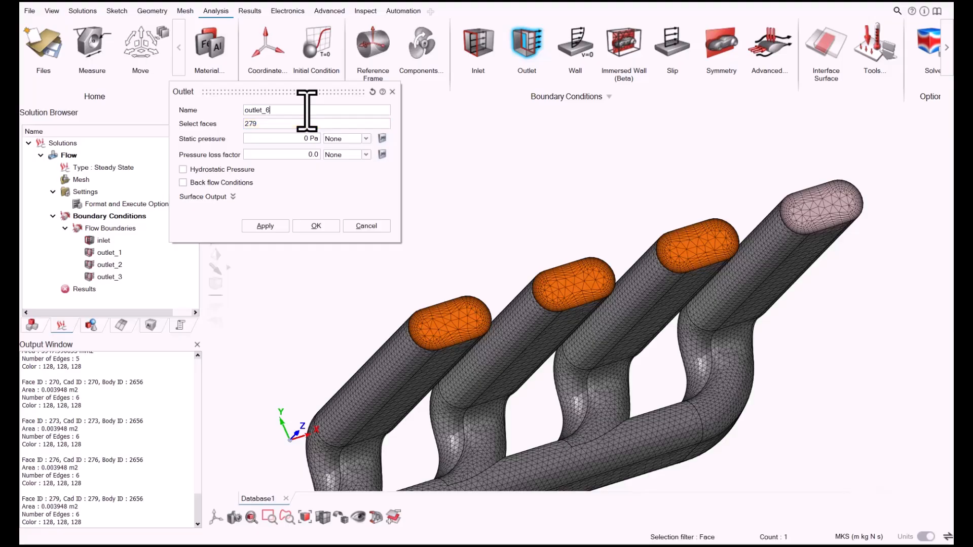
{"action": "type", "text": "4"}
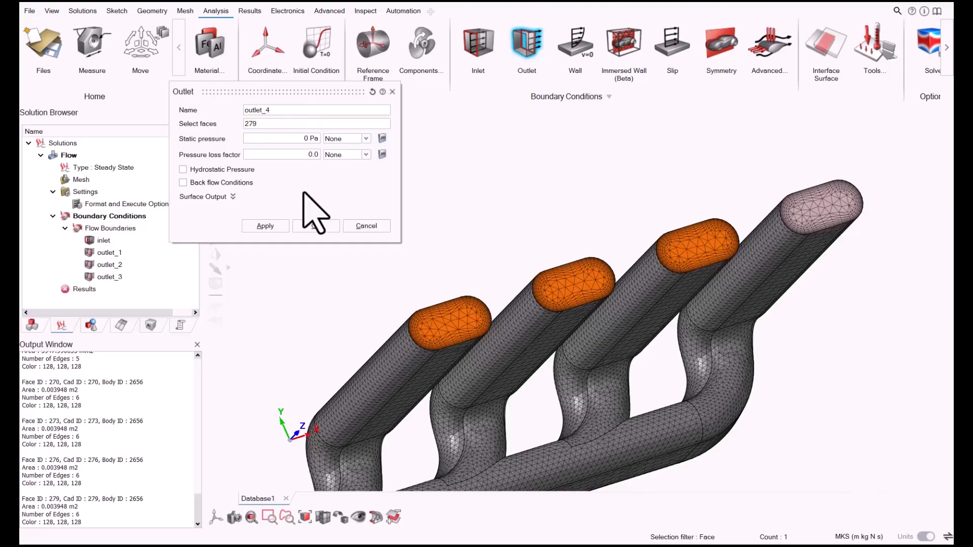
{"action": "left_click", "coordinate": [276, 226]}
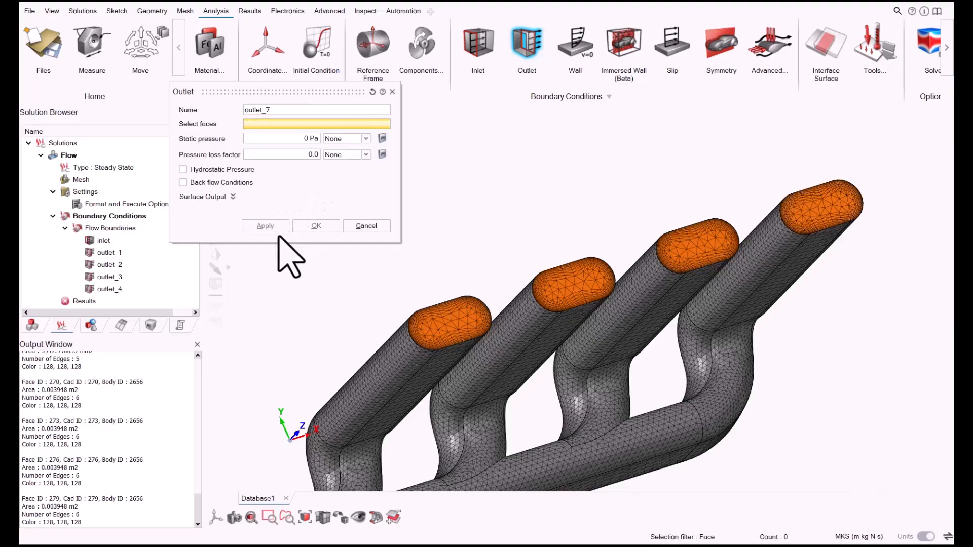
{"action": "left_click", "coordinate": [366, 226]}
Step: Examine the inlet and the four outlet faces on the whole manifold from the side of the runner ends
{"action": "scroll", "coordinate": [522, 315], "scroll_direction": "down", "scroll_amount": 4}
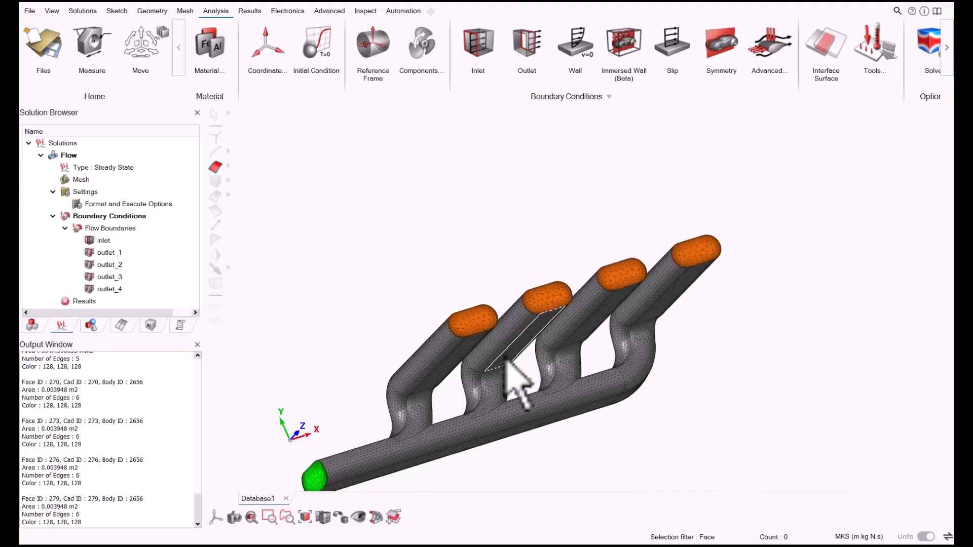
{"action": "mouse_move", "coordinate": [517, 380]}
{"action": "middle_mouse_down"}
{"action": "mouse_move", "coordinate": [576, 387]}
{"action": "mouse_move", "coordinate": [598, 365]}
{"action": "mouse_move", "coordinate": [580, 395]}
{"action": "mouse_move", "coordinate": [589, 404]}
{"action": "mouse_move", "coordinate": [558, 344]}
{"action": "middle_mouse_up"}
{"action": "scroll", "coordinate": [559, 345], "scroll_direction": "up", "scroll_amount": 2}
{"action": "right_click_drag", "start_coordinate": [563, 351], "coordinate": [571, 318]}
{"action": "middle_click_drag", "start_coordinate": [571, 319], "coordinate": [559, 314]}
{"action": "scroll", "coordinate": [586, 315], "scroll_direction": "up", "scroll_amount": 2}
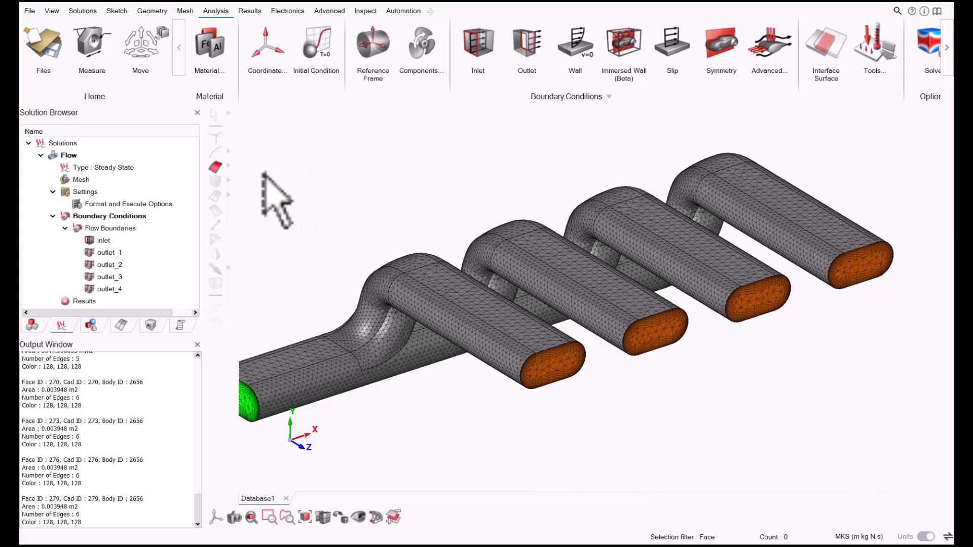
Step: Review the Flow solution's solver settings, from the auto solution strategy through the default wall parameters, and leave them without applying changes
{"action": "right_click", "coordinate": [87, 192]}
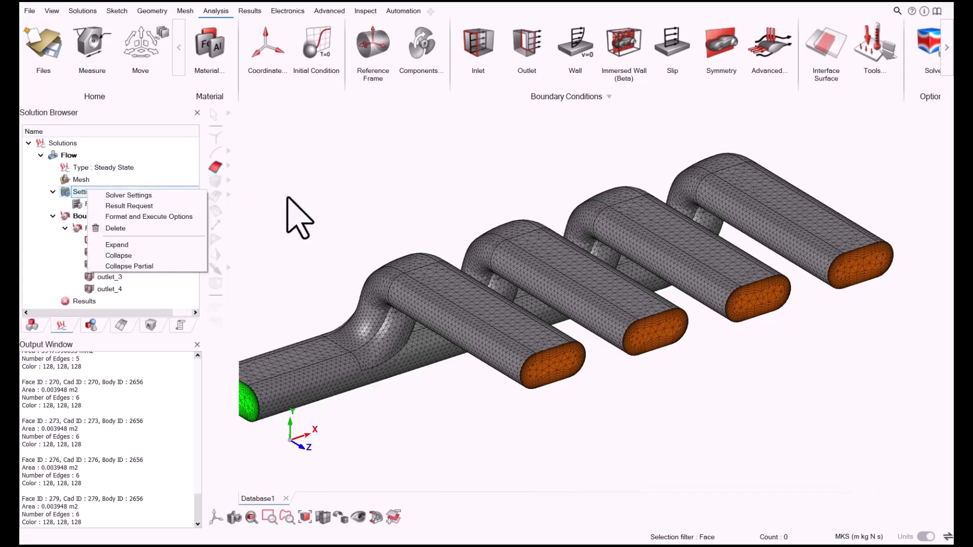
{"action": "left_click", "coordinate": [355, 198]}
{"action": "right_click", "coordinate": [85, 191]}
{"action": "left_click", "coordinate": [116, 194]}
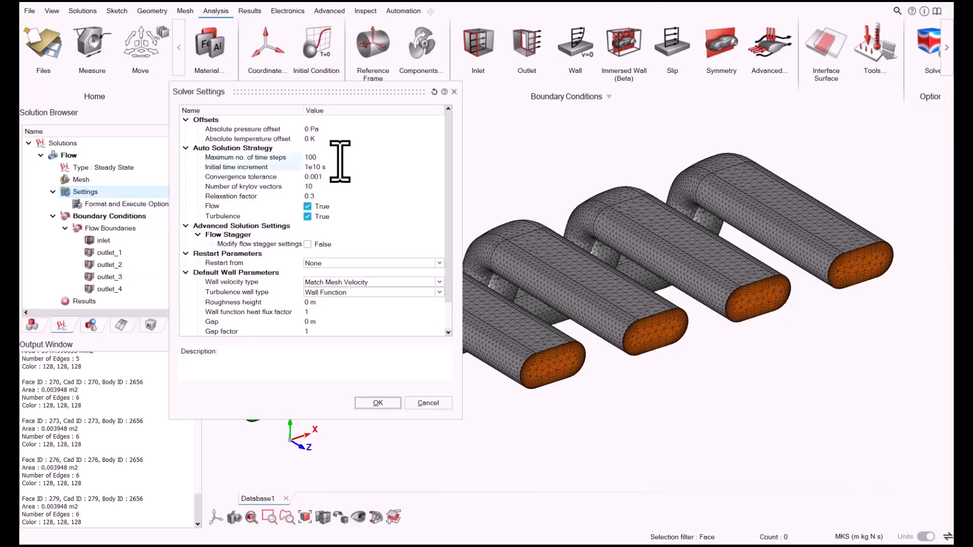
{"action": "left_click_drag", "start_coordinate": [324, 419], "coordinate": [326, 484]}
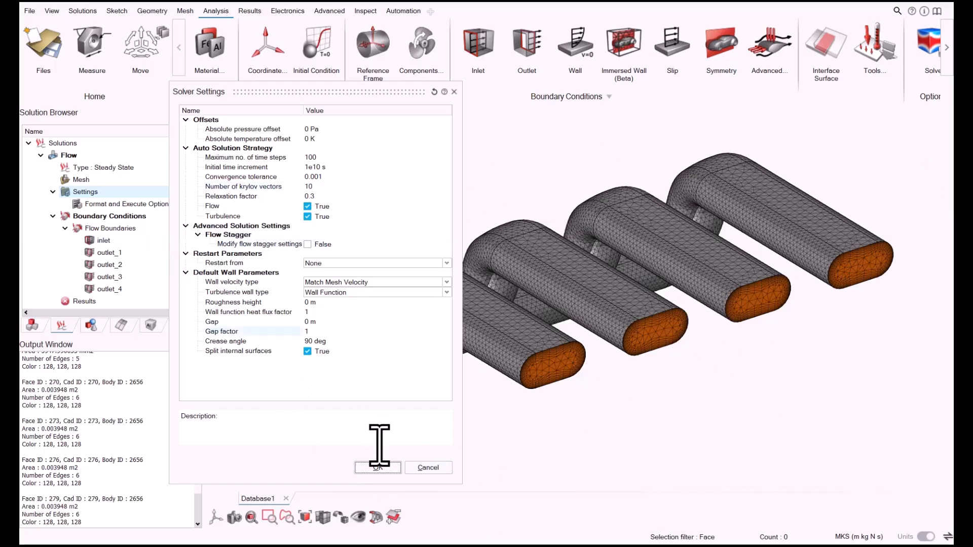
{"action": "left_click", "coordinate": [429, 470]}
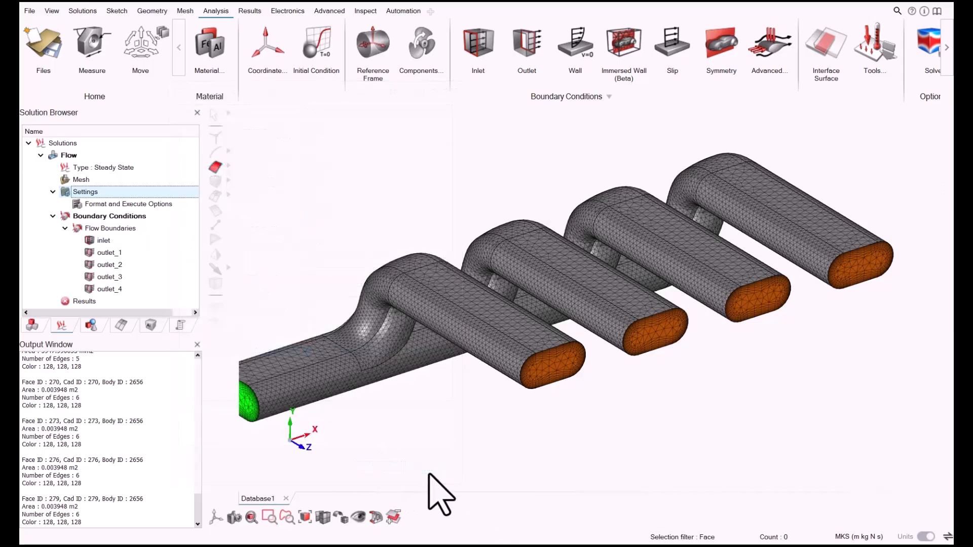
Step: Check the nodal output frequency in the Flow solution's result request without applying changes
{"action": "right_click", "coordinate": [84, 192]}
{"action": "left_click", "coordinate": [115, 210]}
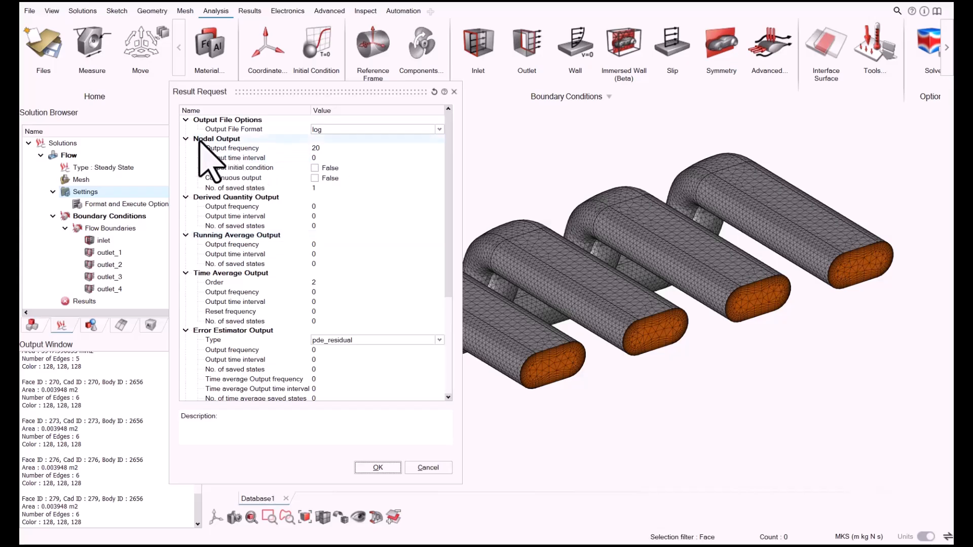
{"action": "left_click", "coordinate": [351, 150]}
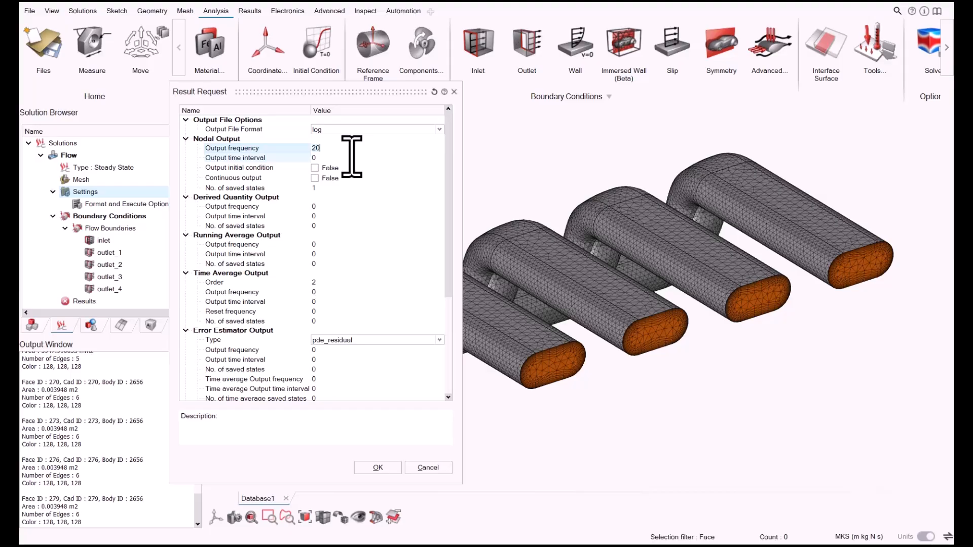
{"action": "left_click", "coordinate": [454, 91]}
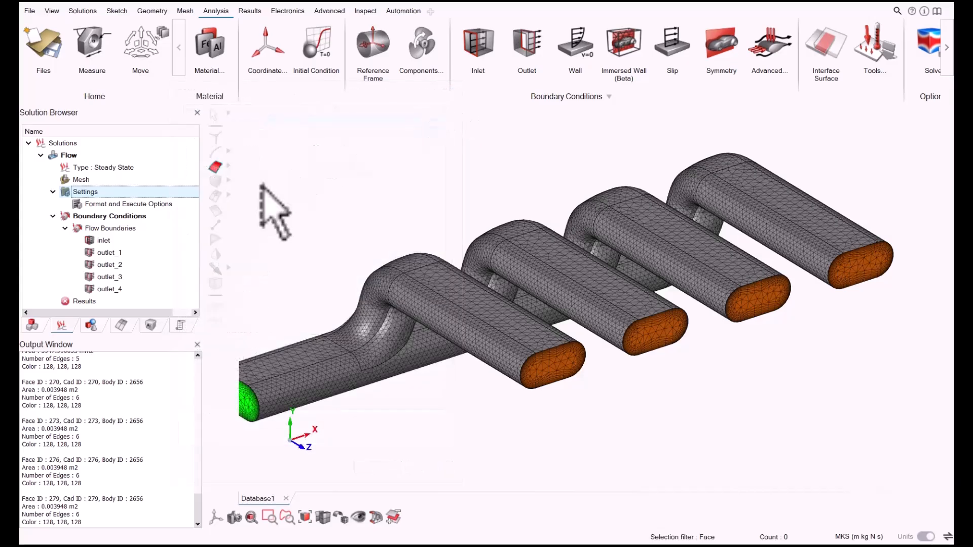
Step: Set the number of processors to 20 in the Format and Execute Options and apply them
{"action": "double_click", "coordinate": [146, 203]}
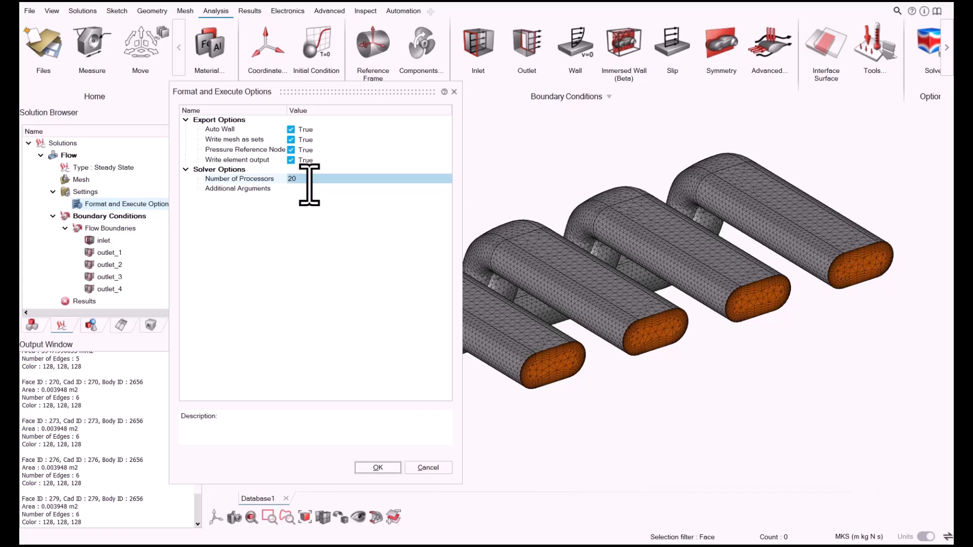
{"action": "key", "text": "BackSpace"}
{"action": "key", "text": "BackSpace"}
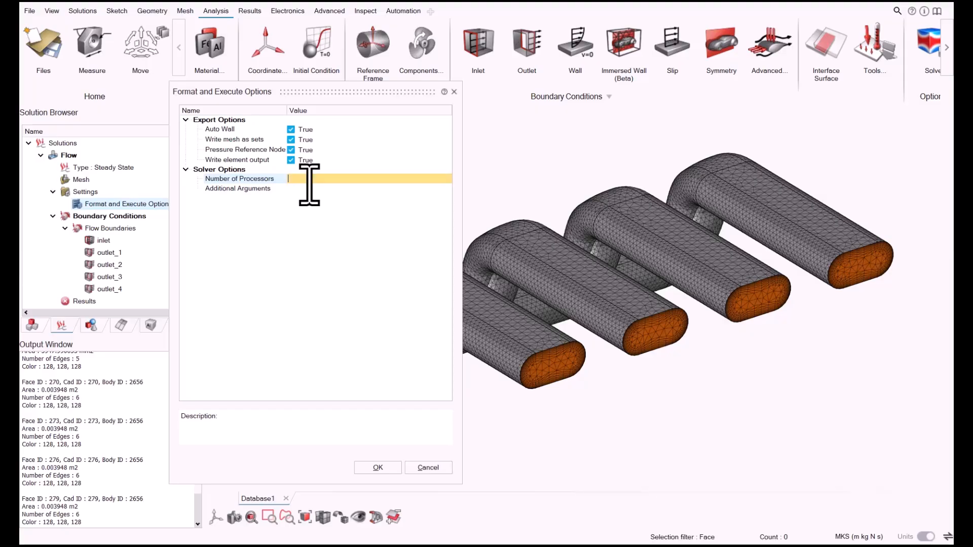
{"action": "type", "text": "8"}
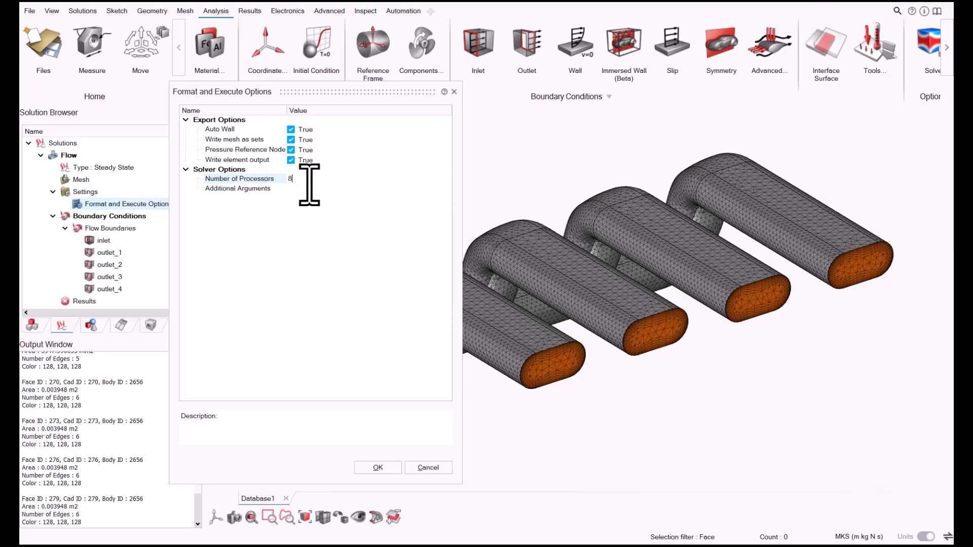
{"action": "type", "text": "20"}
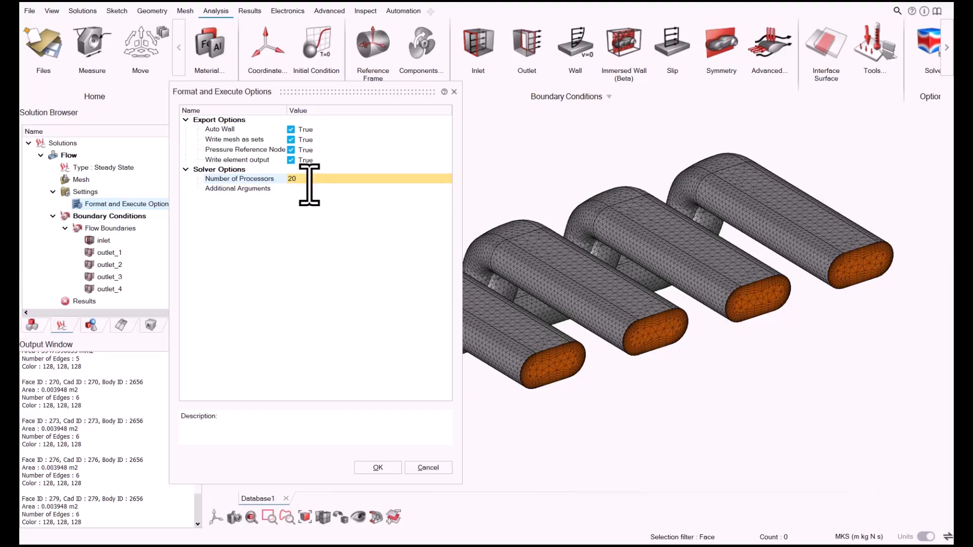
{"action": "left_click", "coordinate": [298, 250]}
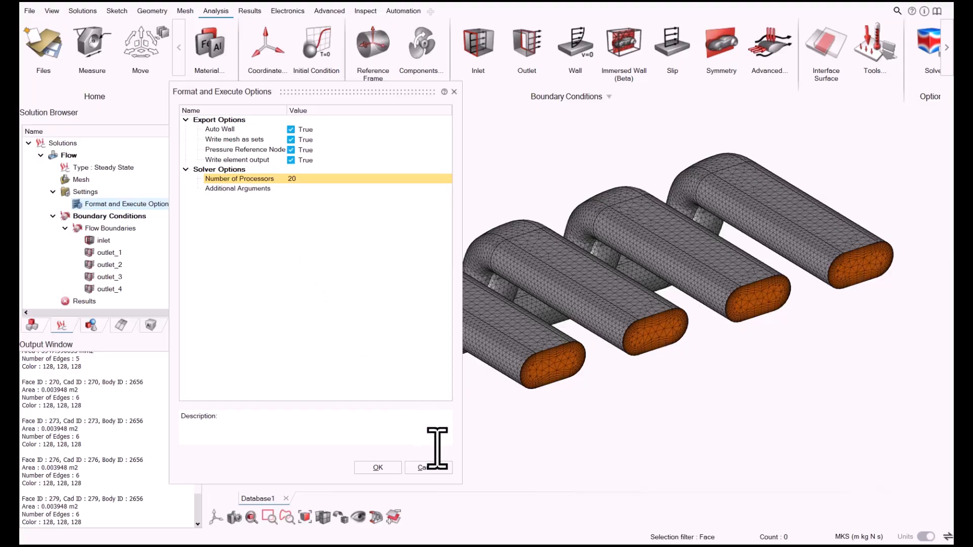
{"action": "left_click", "coordinate": [396, 467]}
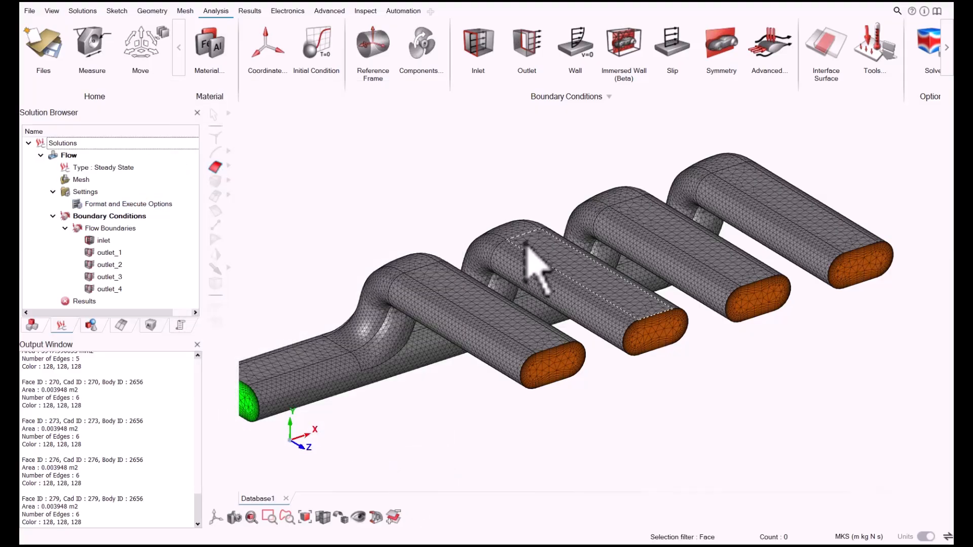
Step: Switch to Task Manager, check the computer's CPU core and logical processor counts, and close it
{"action": "right_click", "coordinate": [811, 545]}
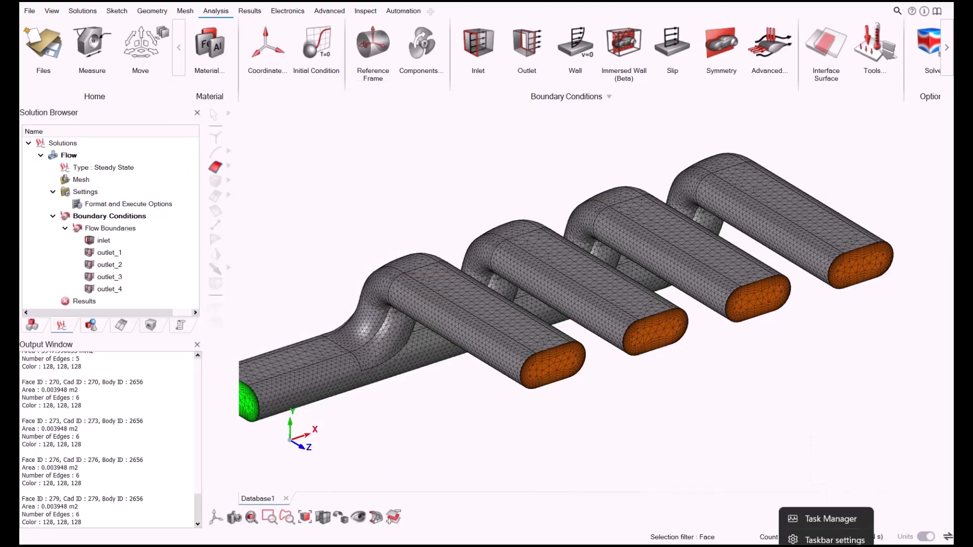
{"action": "left_click", "coordinate": [811, 513]}
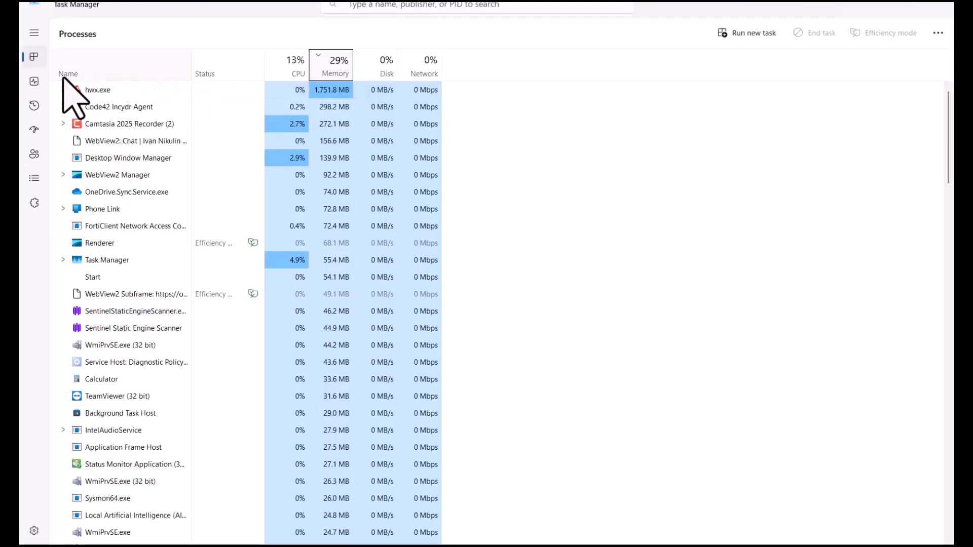
{"action": "left_click", "coordinate": [34, 81]}
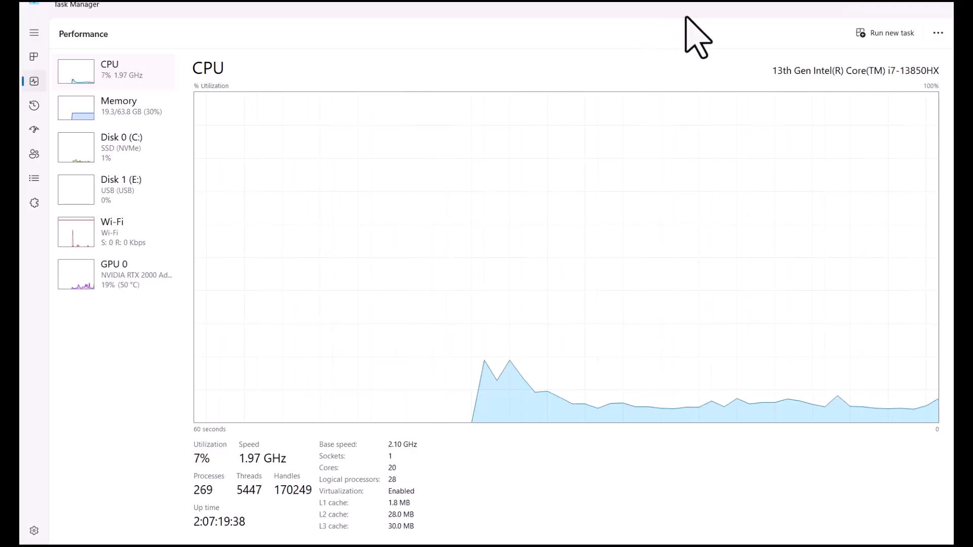
{"action": "double_click", "coordinate": [702, 8]}
{"action": "left_click_drag", "start_coordinate": [674, 47], "coordinate": [570, 191]}
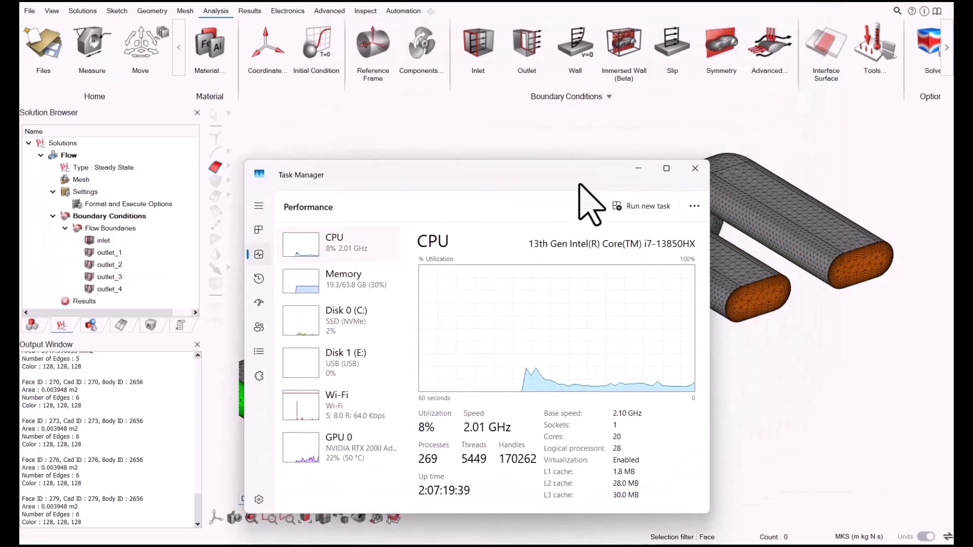
{"action": "left_click", "coordinate": [692, 167]}
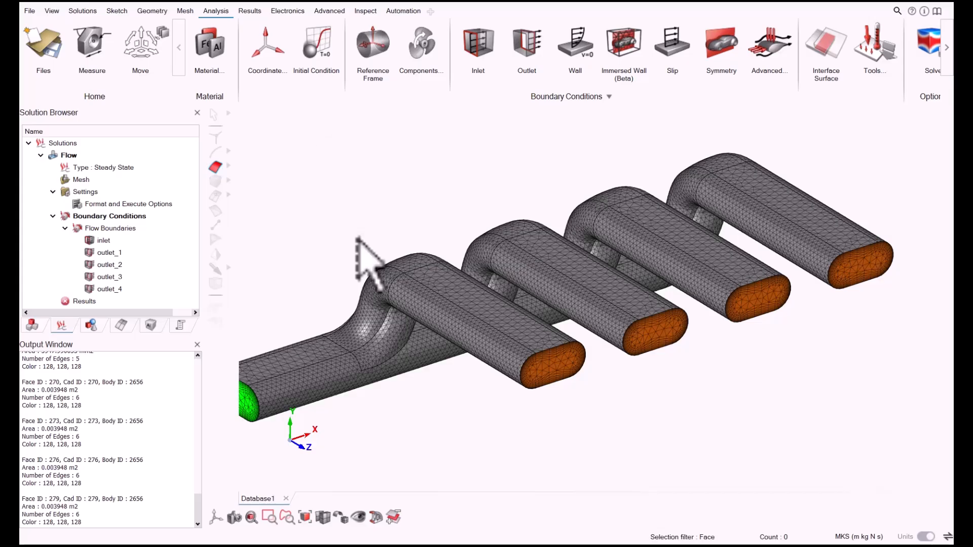
Step: Save the database as manifold in the Project folder inside 1_Manifold_Workflow
{"action": "key", "text": "ctrl+s"}
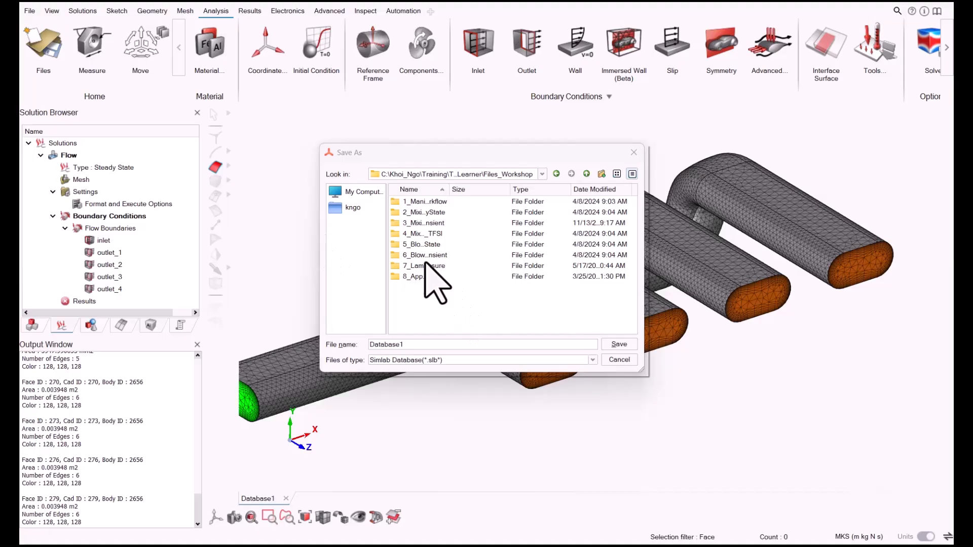
{"action": "double_click", "coordinate": [425, 202]}
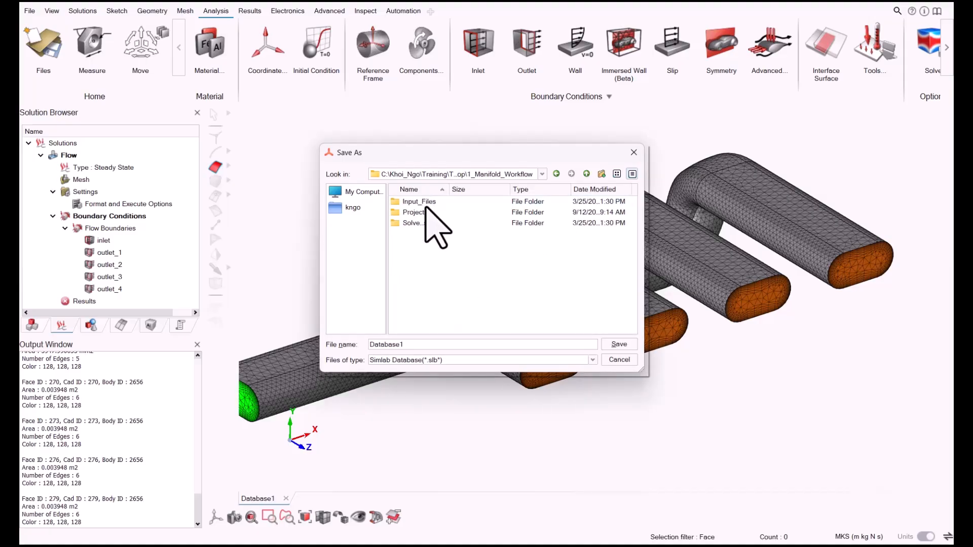
{"action": "double_click", "coordinate": [414, 214]}
{"action": "left_click", "coordinate": [410, 345]}
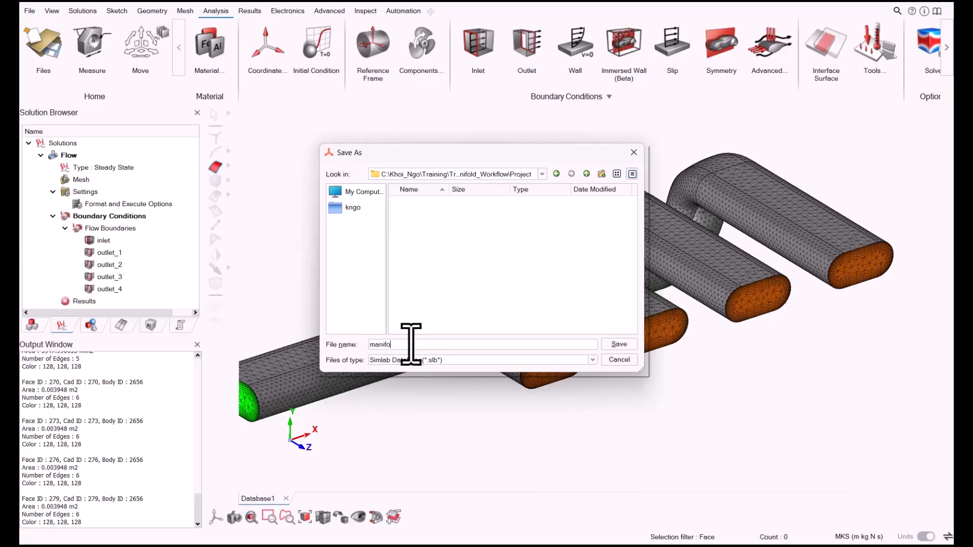
{"action": "left_click", "coordinate": [611, 346]}
Step: Update the Flow solution's results to start solving it locally
{"action": "scroll", "coordinate": [603, 357], "scroll_direction": "down", "scroll_amount": 2}
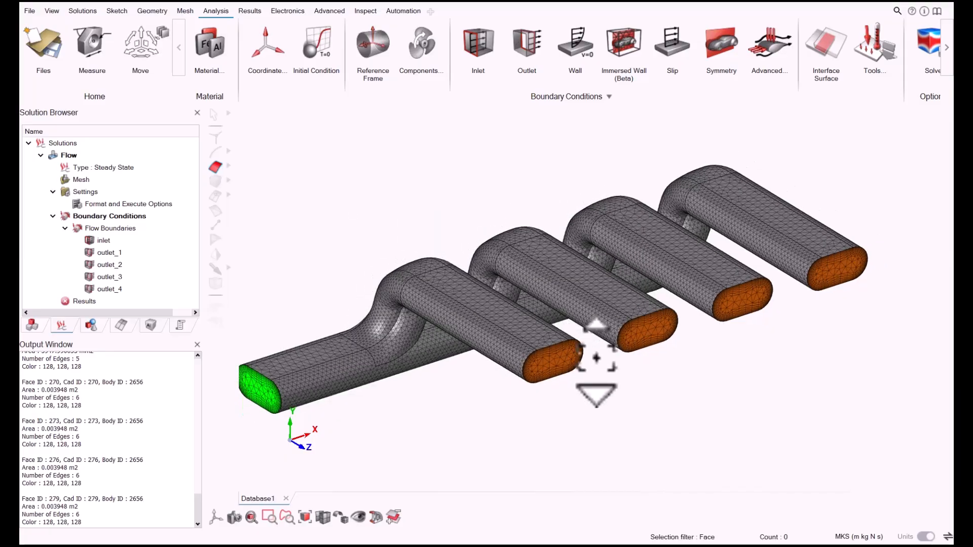
{"action": "mouse_move", "coordinate": [594, 363]}
{"action": "middle_mouse_down"}
{"action": "mouse_move", "coordinate": [587, 350]}
{"action": "mouse_move", "coordinate": [602, 350]}
{"action": "mouse_move", "coordinate": [590, 366]}
{"action": "middle_mouse_up"}
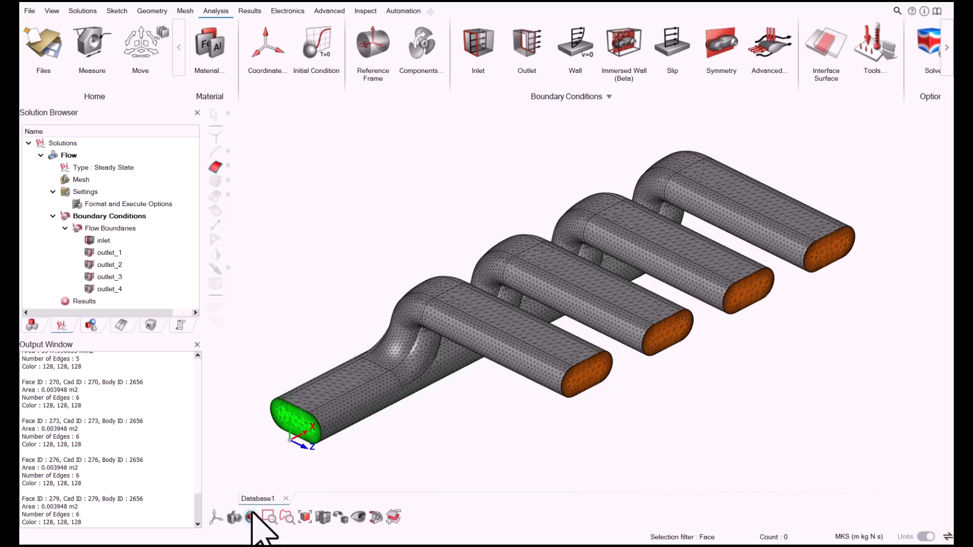
{"action": "left_click", "coordinate": [217, 516]}
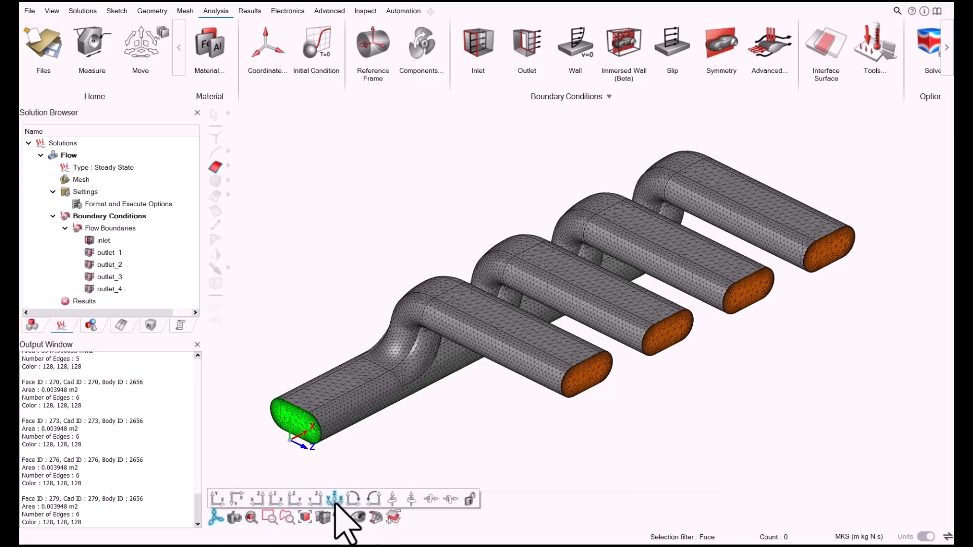
{"action": "left_click", "coordinate": [335, 500]}
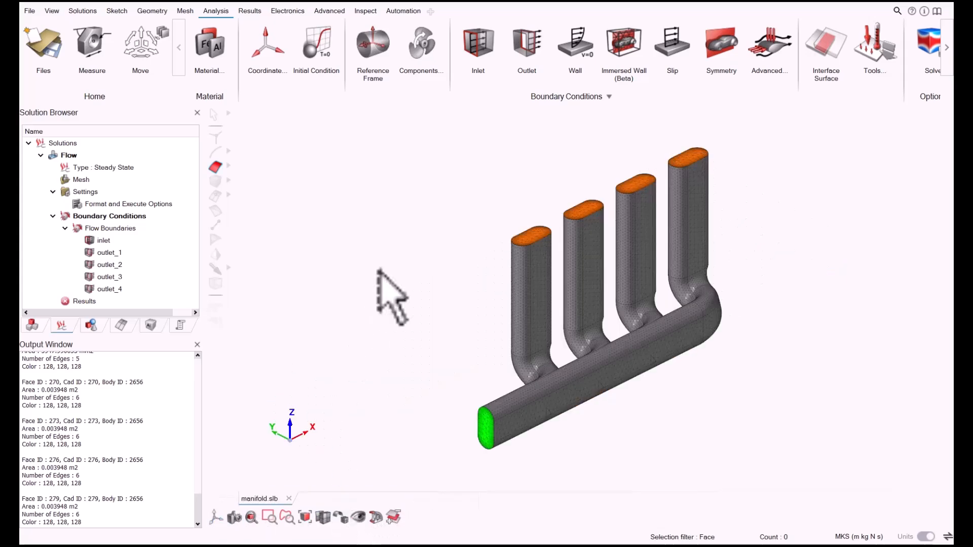
{"action": "right_click", "coordinate": [80, 300]}
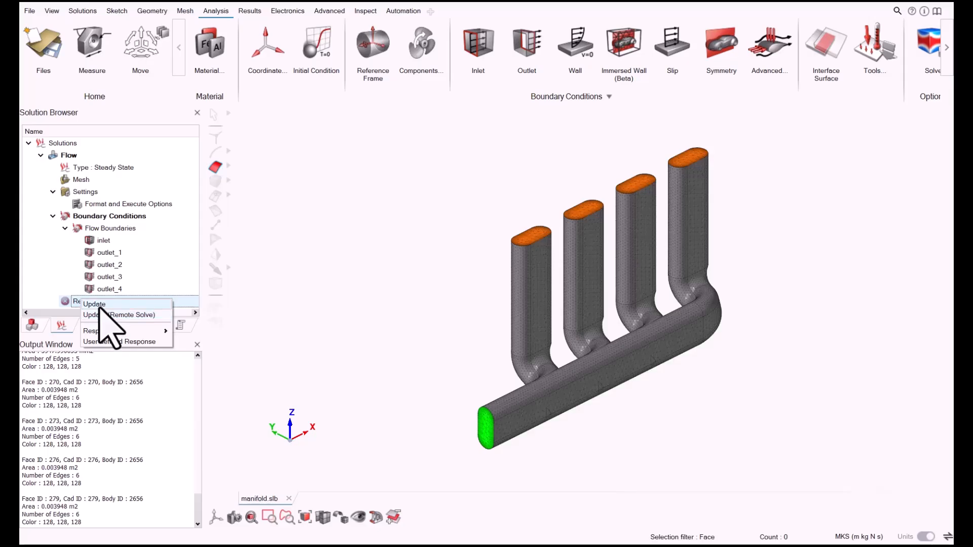
{"action": "left_click", "coordinate": [99, 306]}
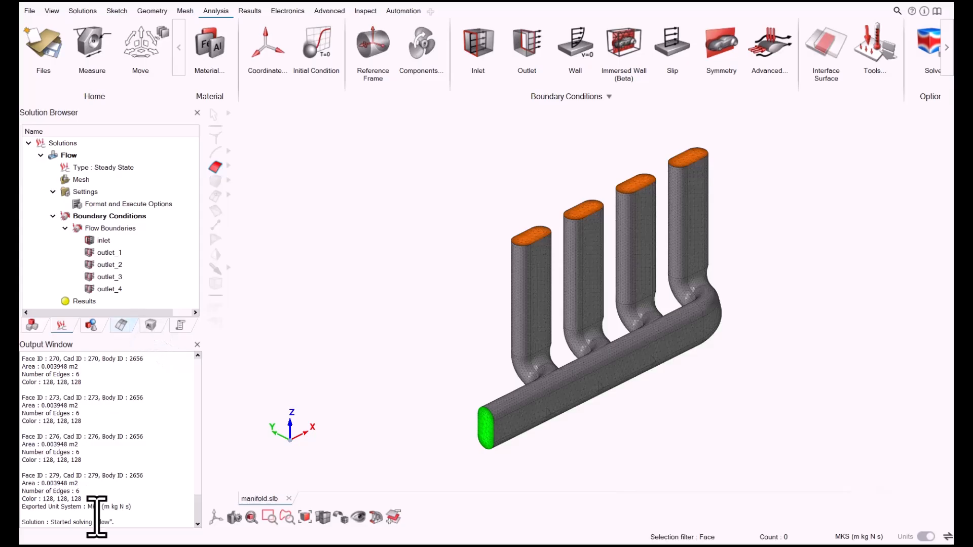
Step: View the running Flow solution's solver log in a widened window and close it
{"action": "right_click", "coordinate": [85, 301]}
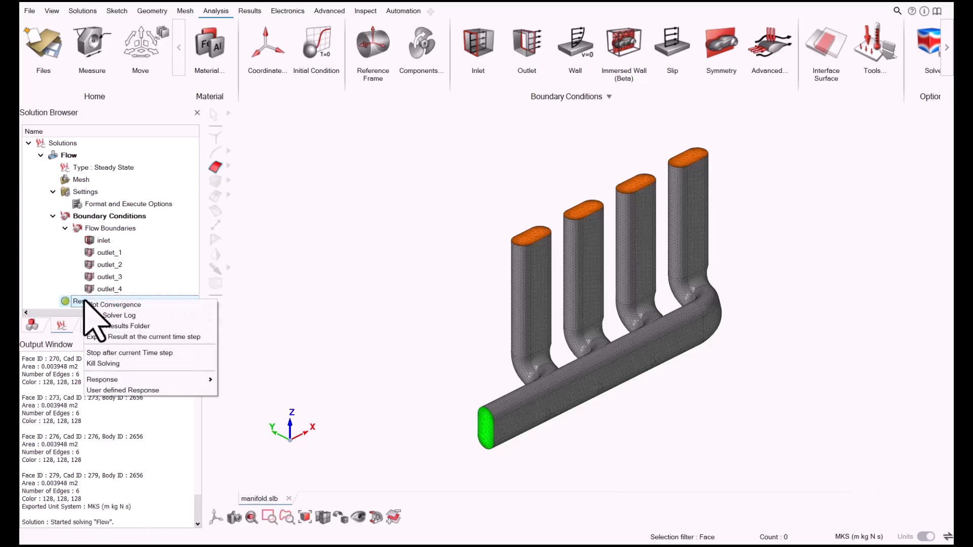
{"action": "left_click", "coordinate": [115, 316]}
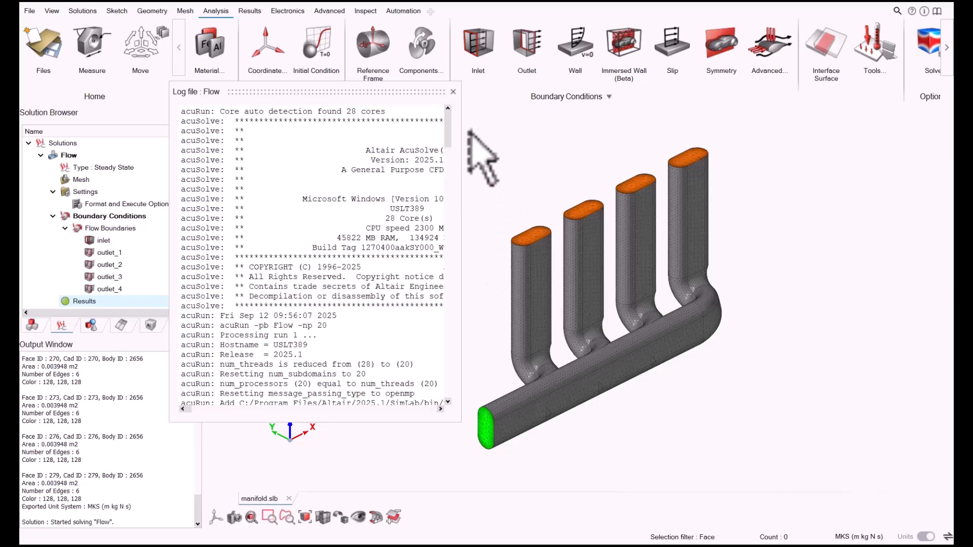
{"action": "left_click_drag", "start_coordinate": [460, 127], "coordinate": [725, 383]}
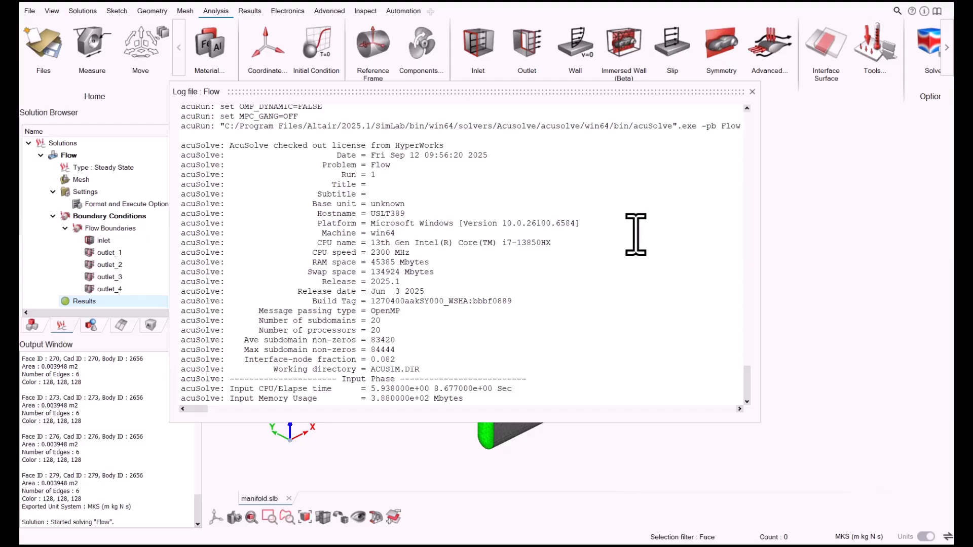
{"action": "left_click", "coordinate": [752, 91]}
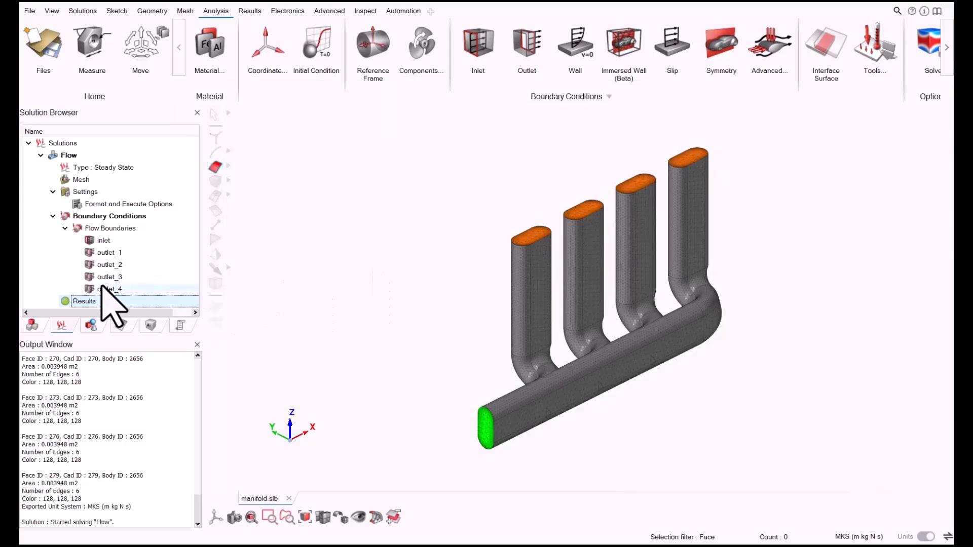
Step: Try to plot the convergence of the running Flow solution
{"action": "left_click", "coordinate": [88, 302]}
{"action": "right_click", "coordinate": [89, 300]}
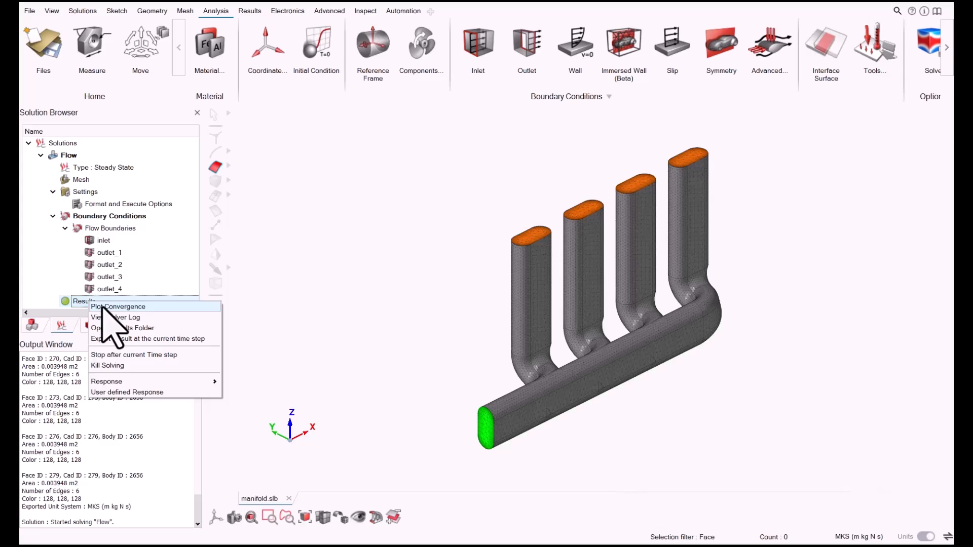
{"action": "left_click", "coordinate": [124, 307]}
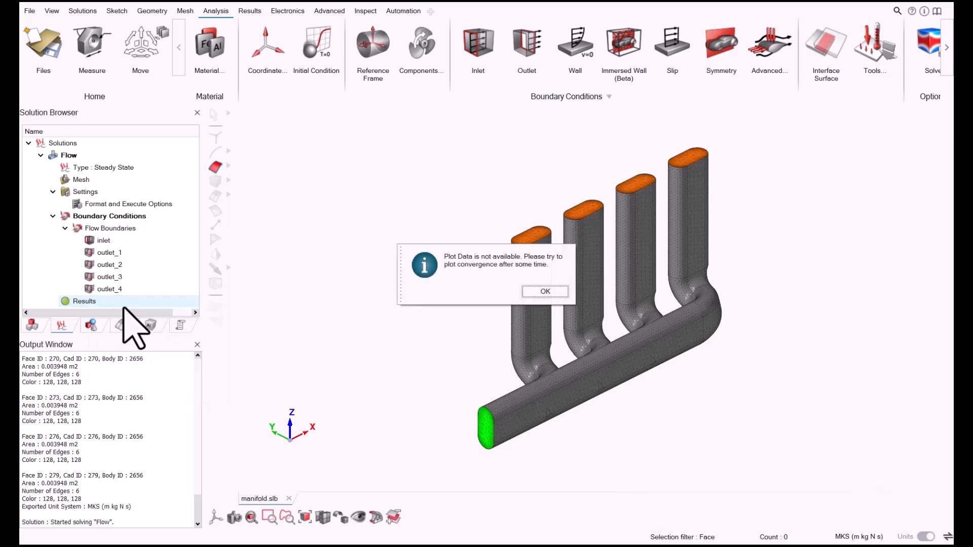
{"action": "left_click", "coordinate": [546, 293]}
Step: Reopen the Flow solution's solver log, follow its latest entries in a widened window, and close it
{"action": "right_click", "coordinate": [100, 301]}
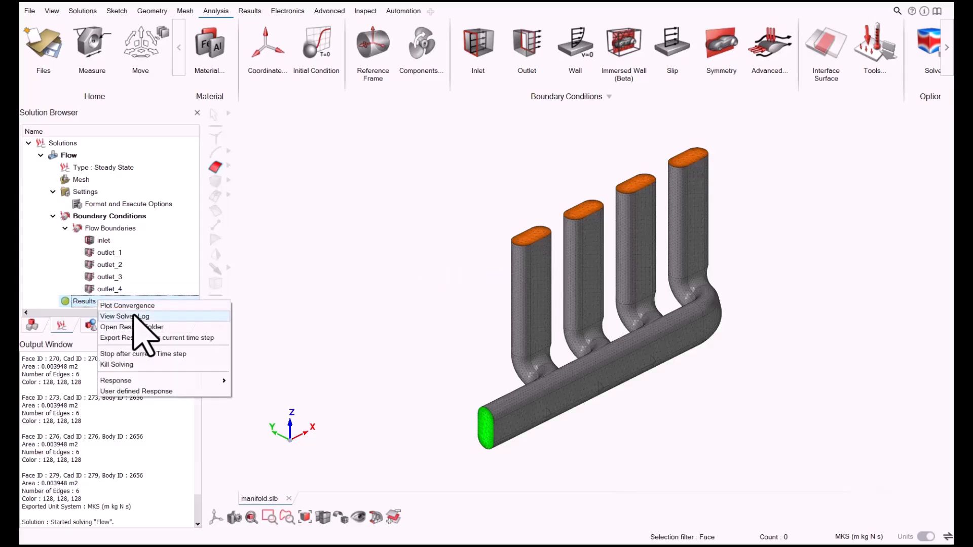
{"action": "left_click", "coordinate": [149, 322]}
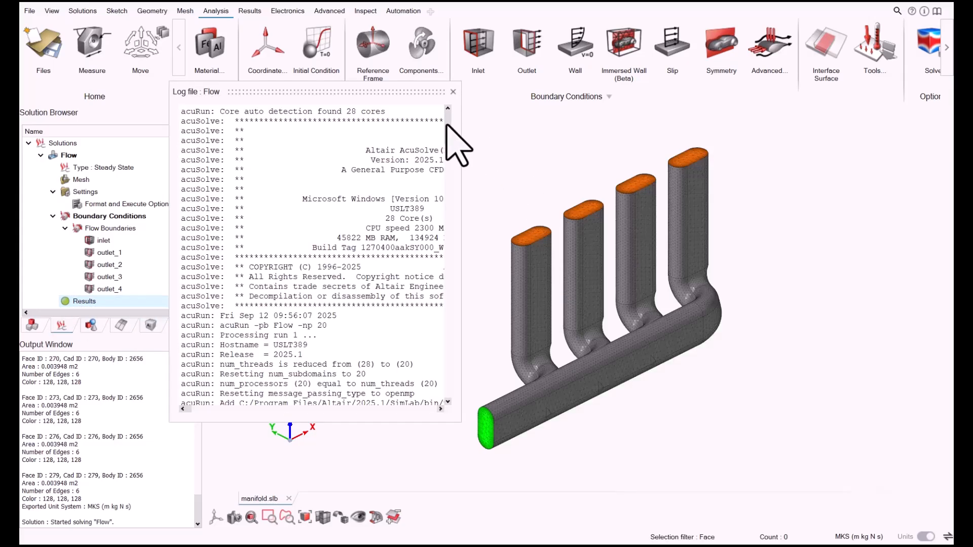
{"action": "left_click_drag", "start_coordinate": [447, 119], "coordinate": [420, 404]}
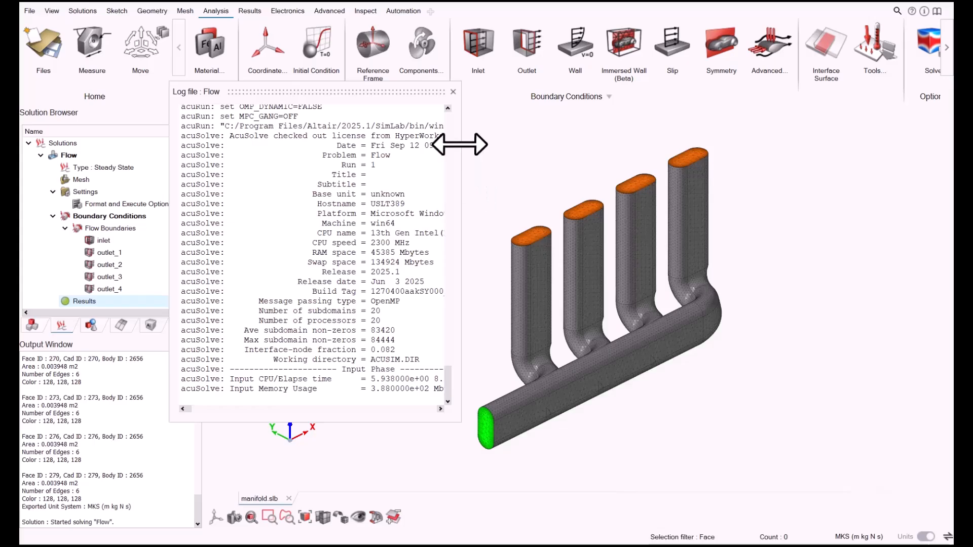
{"action": "left_click_drag", "start_coordinate": [460, 145], "coordinate": [735, 147]}
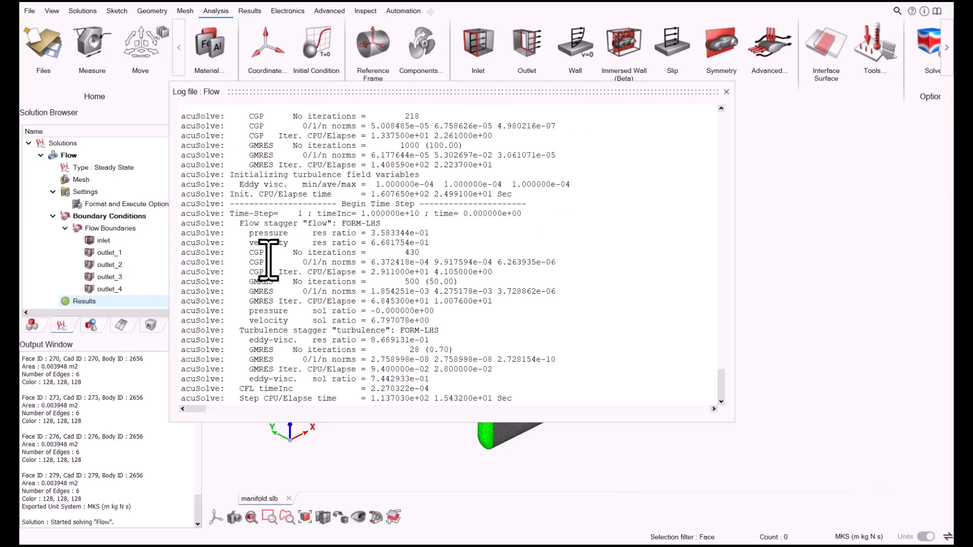
{"action": "left_click", "coordinate": [728, 91]}
Step: Plot the convergence of the running Flow solution and maximize the AcuProbe window
{"action": "right_click", "coordinate": [89, 302]}
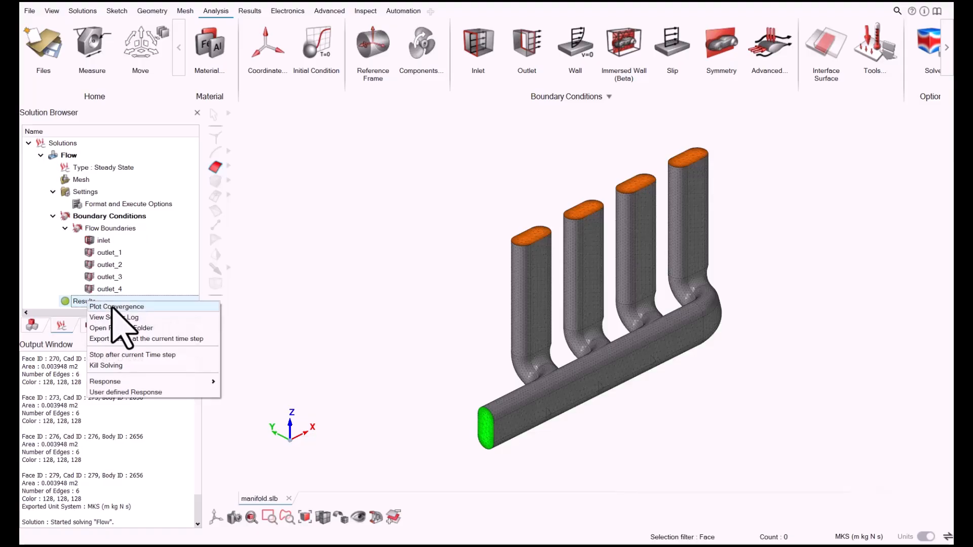
{"action": "left_click", "coordinate": [113, 307]}
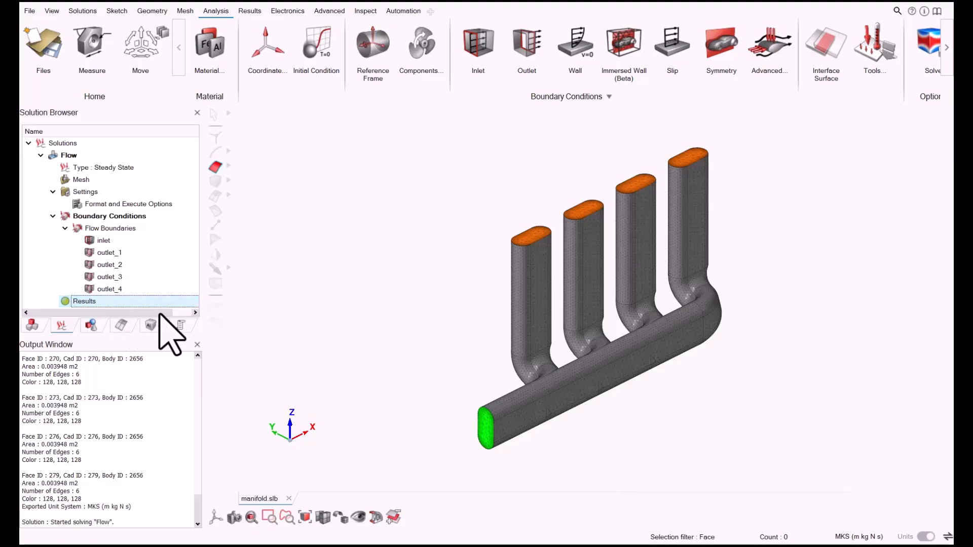
{"action": "left_click_drag", "start_coordinate": [514, 193], "coordinate": [922, 52]}
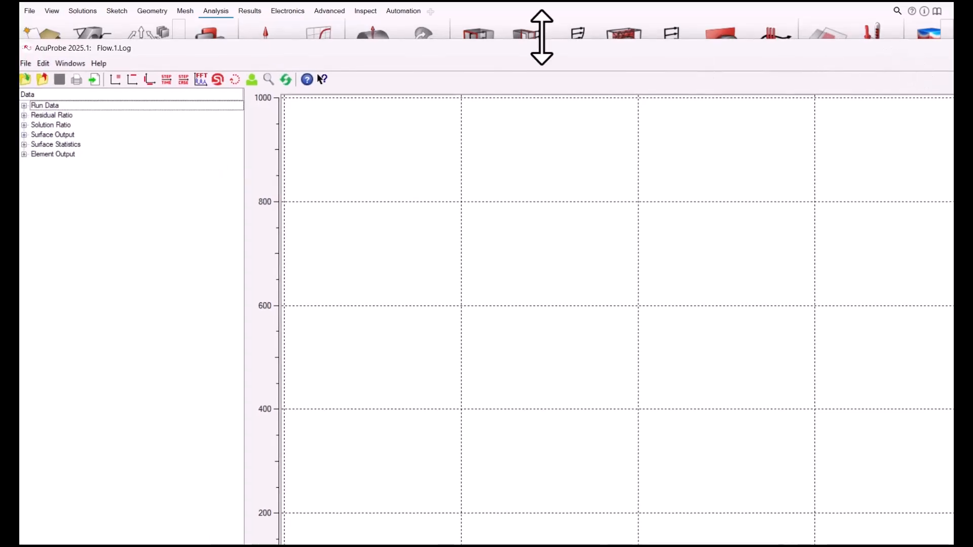
{"action": "double_click", "coordinate": [132, 50]}
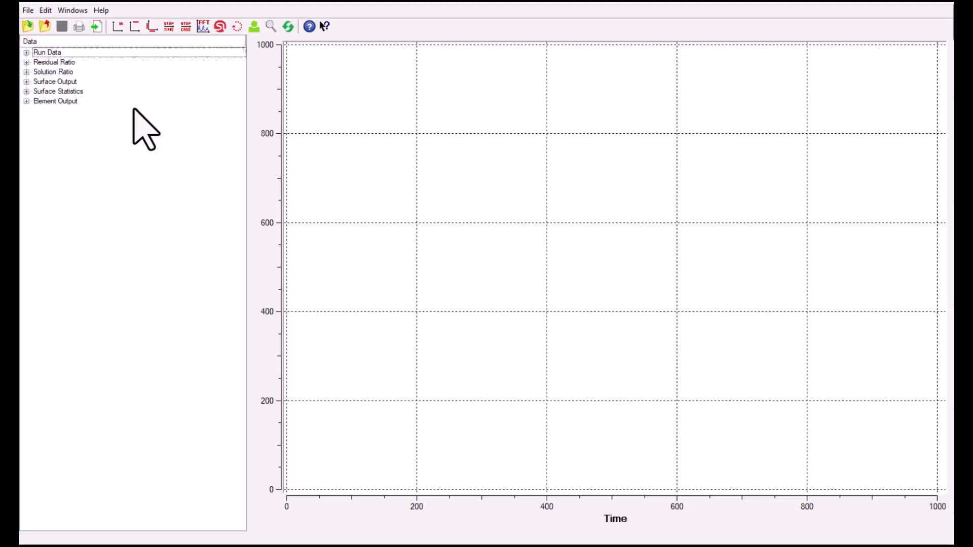
Step: Expand the Residual Ratio and Solution Ratio data and plot all Final residual ratio curves
{"action": "left_click", "coordinate": [26, 62]}
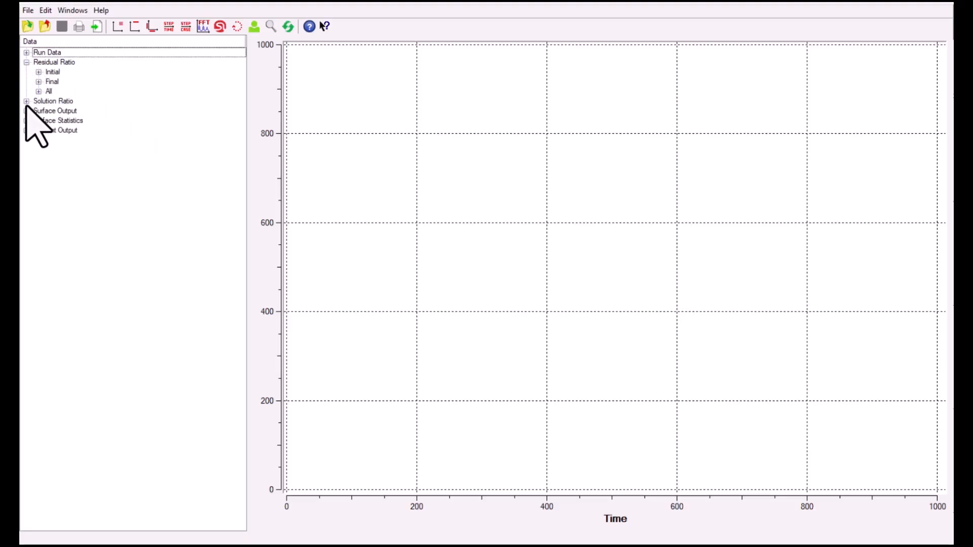
{"action": "left_click", "coordinate": [27, 101]}
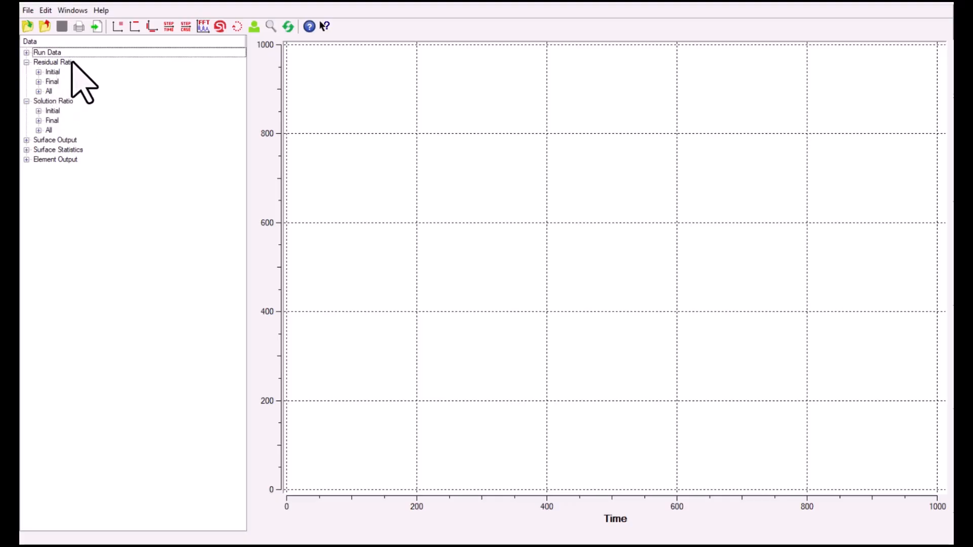
{"action": "right_click", "coordinate": [59, 83]}
{"action": "left_click", "coordinate": [68, 92]}
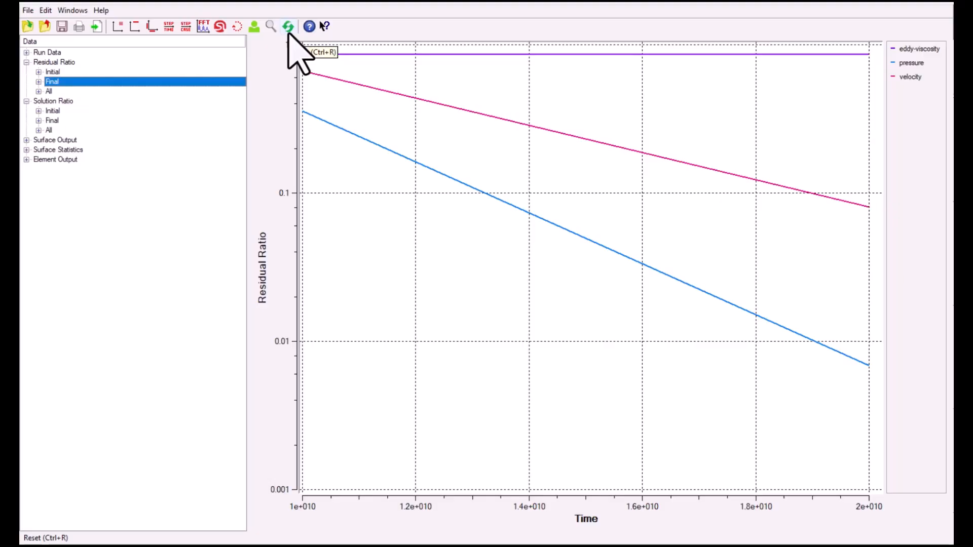
Step: Clear the residual ratio curves and plot all Final solution ratio curves instead
{"action": "left_click", "coordinate": [81, 102]}
{"action": "right_click", "coordinate": [55, 121]}
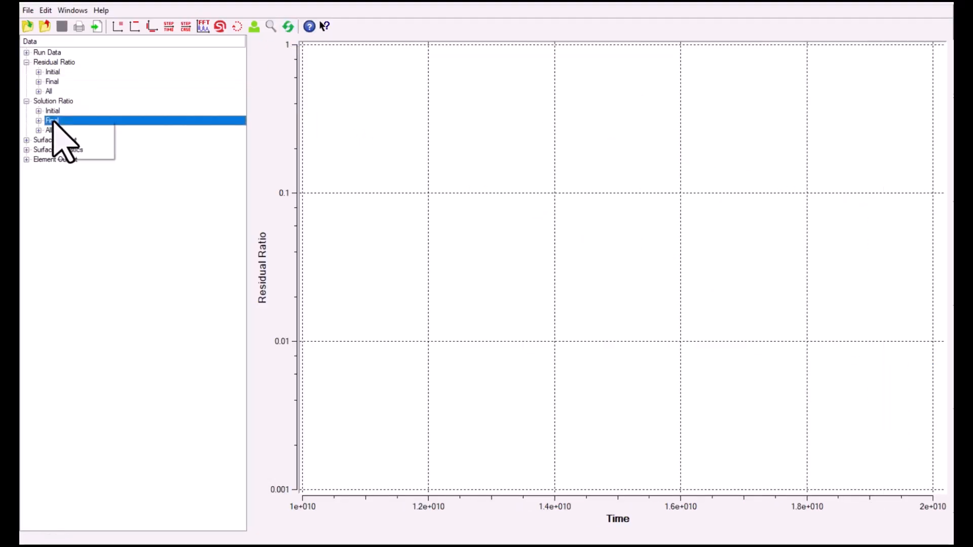
{"action": "left_click", "coordinate": [65, 126]}
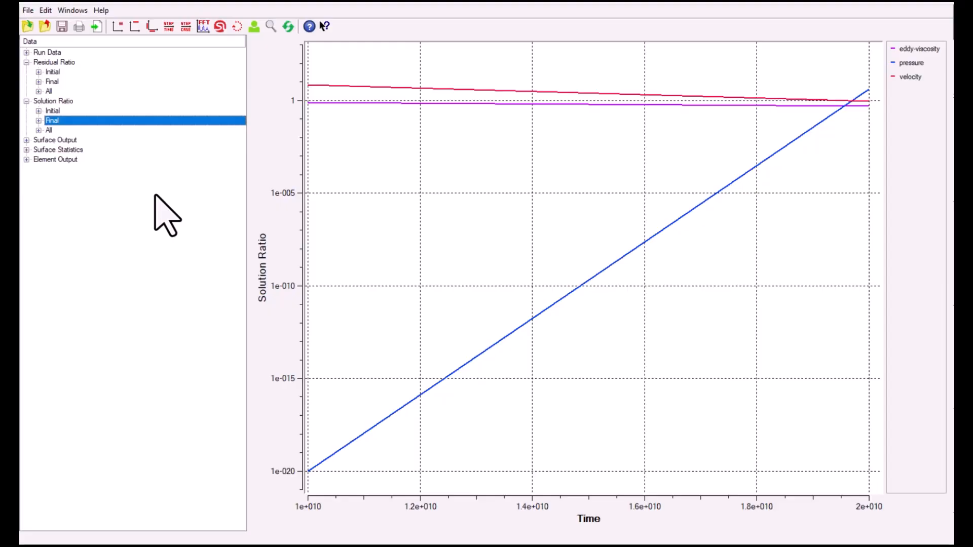
Step: Remove the Final solution ratio curves and plot all Final residual ratio curves again
{"action": "right_click", "coordinate": [59, 118]}
{"action": "left_click", "coordinate": [78, 135]}
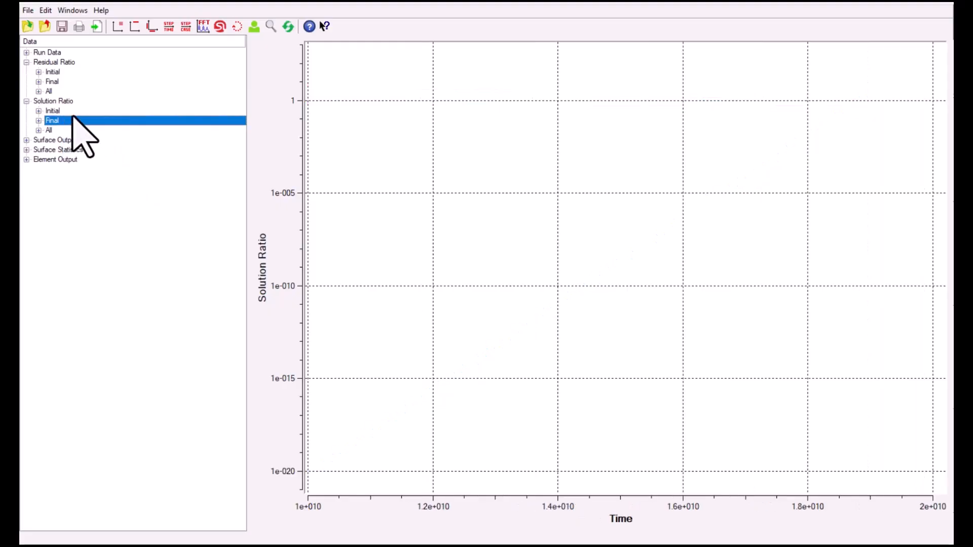
{"action": "left_click", "coordinate": [57, 81], "text": "ctrl"}
{"action": "right_click", "coordinate": [58, 82]}
{"action": "left_click", "coordinate": [79, 87]}
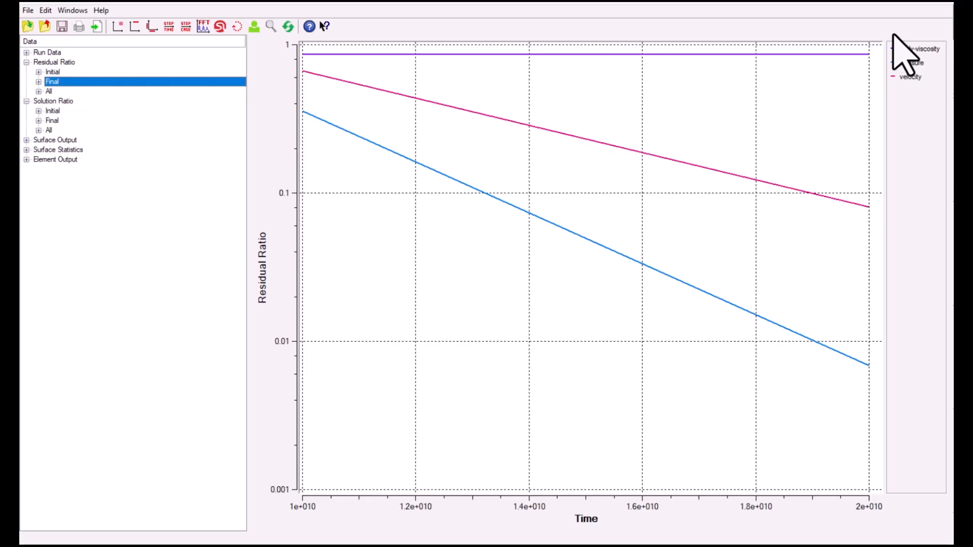
Step: Switch the convergence plot from the Final residual ratios back to the Final solution ratios
{"action": "right_click", "coordinate": [53, 83]}
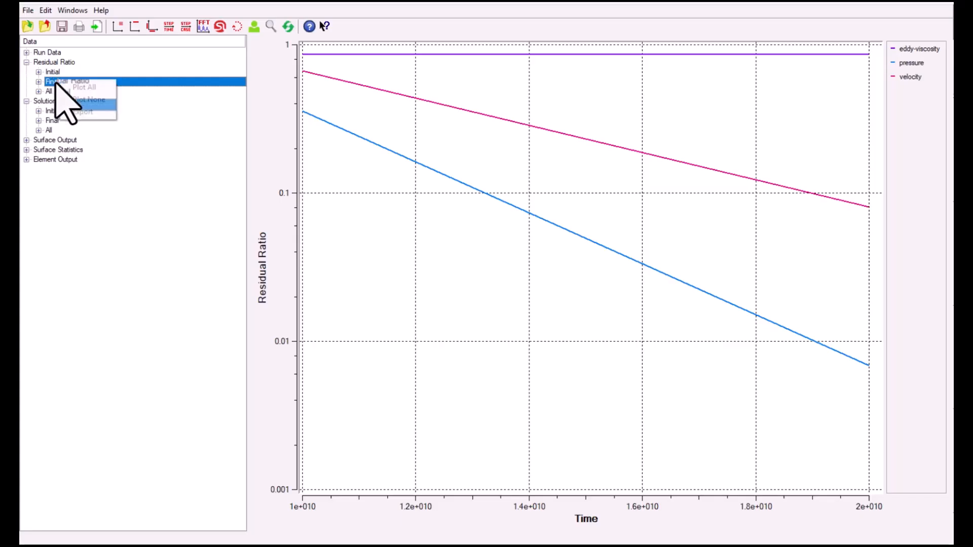
{"action": "left_click", "coordinate": [78, 101]}
{"action": "left_click", "coordinate": [52, 120]}
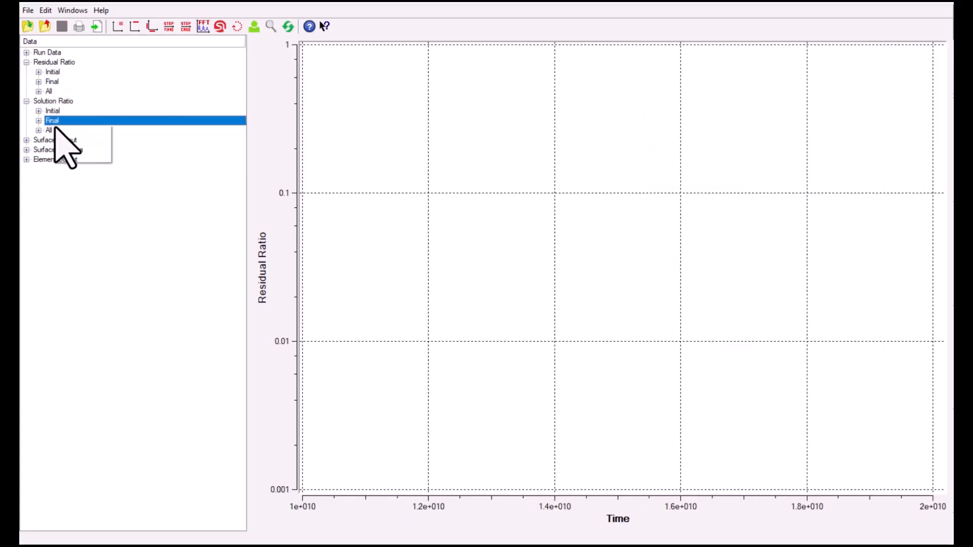
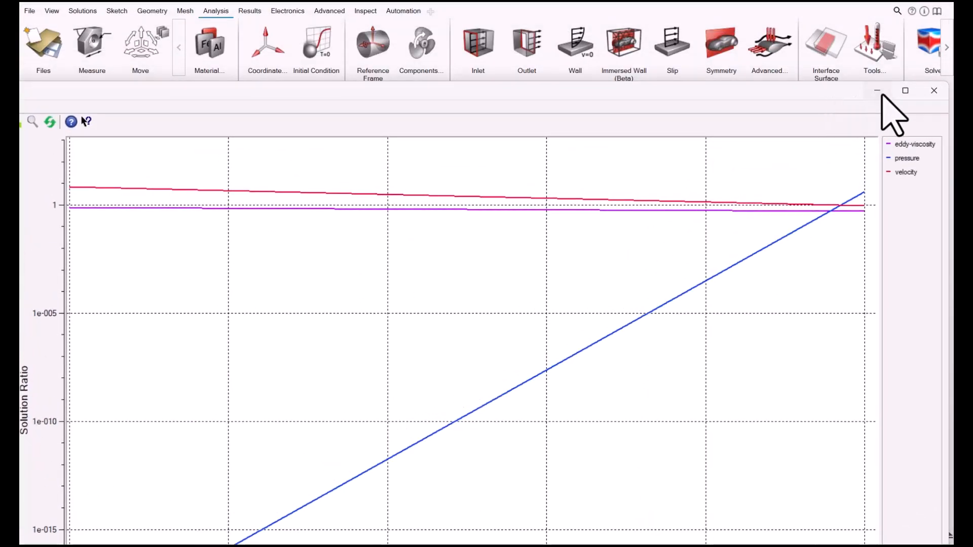
Step: Minimize the convergence plot window and display the completed Flow results with Multiphysics post-processing
{"action": "left_click", "coordinate": [882, 91]}
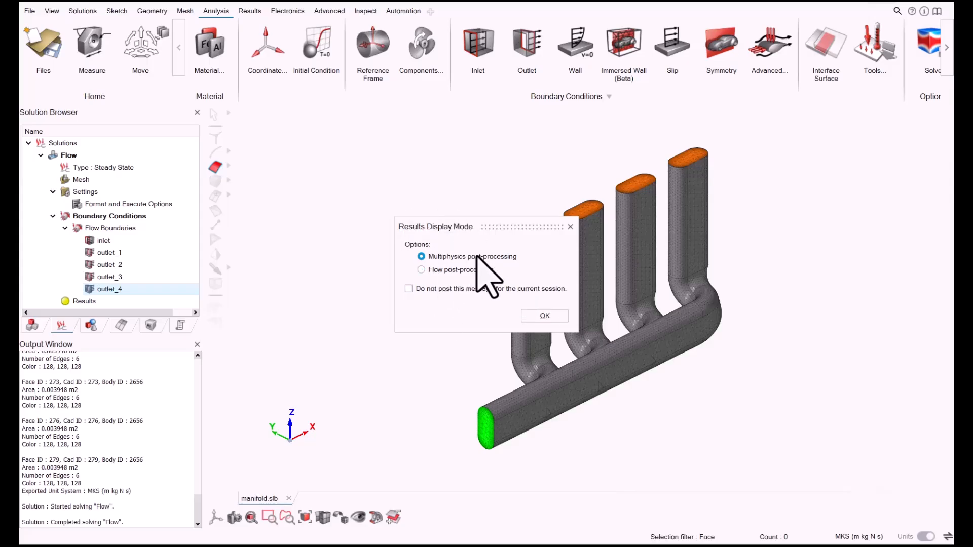
{"action": "left_click", "coordinate": [545, 316]}
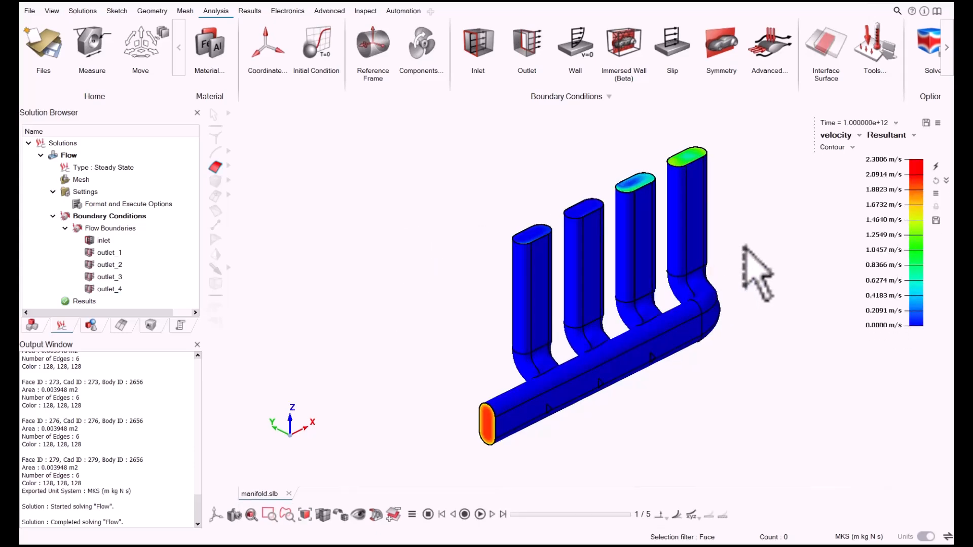
Step: Open the completed Flow solver log in an enlarged window and examine the last time step's residual and solution ratios
{"action": "left_click", "coordinate": [86, 300]}
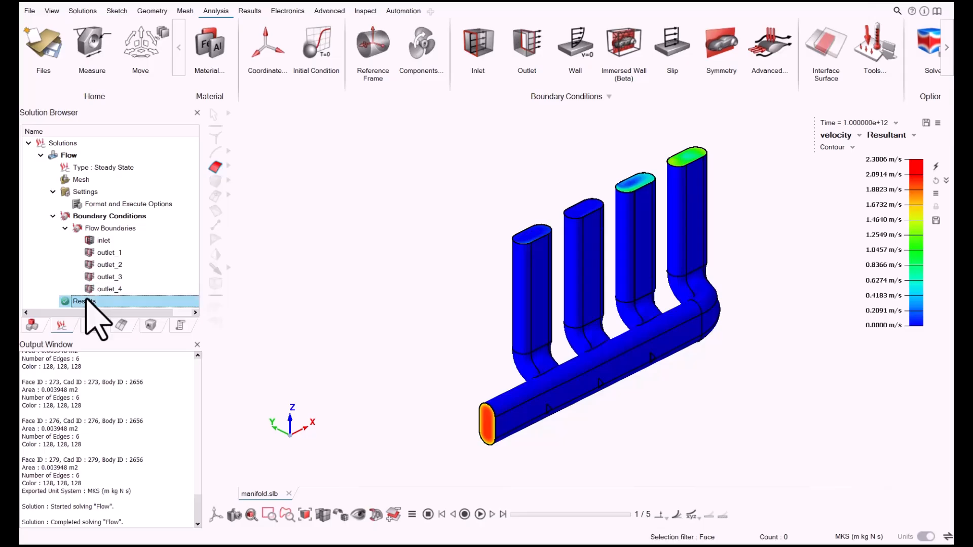
{"action": "right_click", "coordinate": [87, 300]}
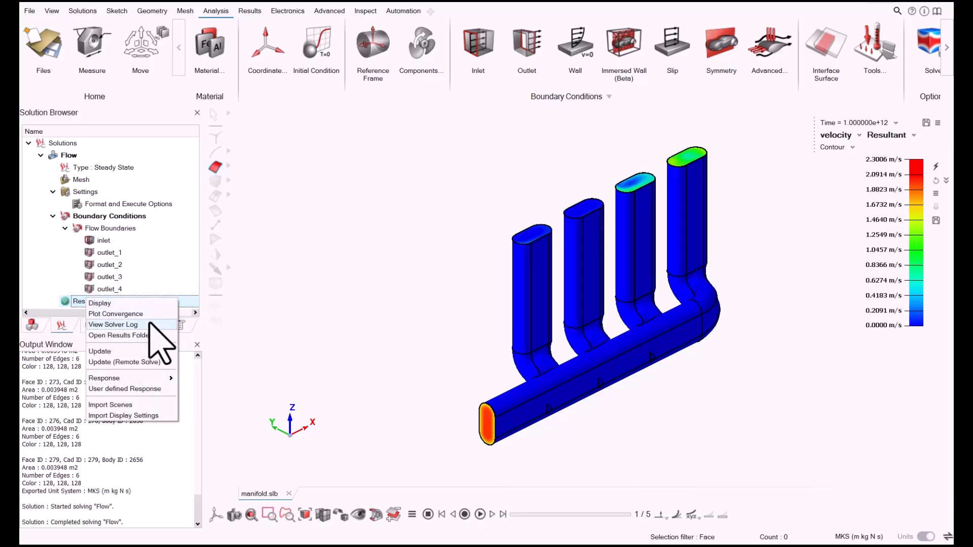
{"action": "left_click", "coordinate": [117, 324]}
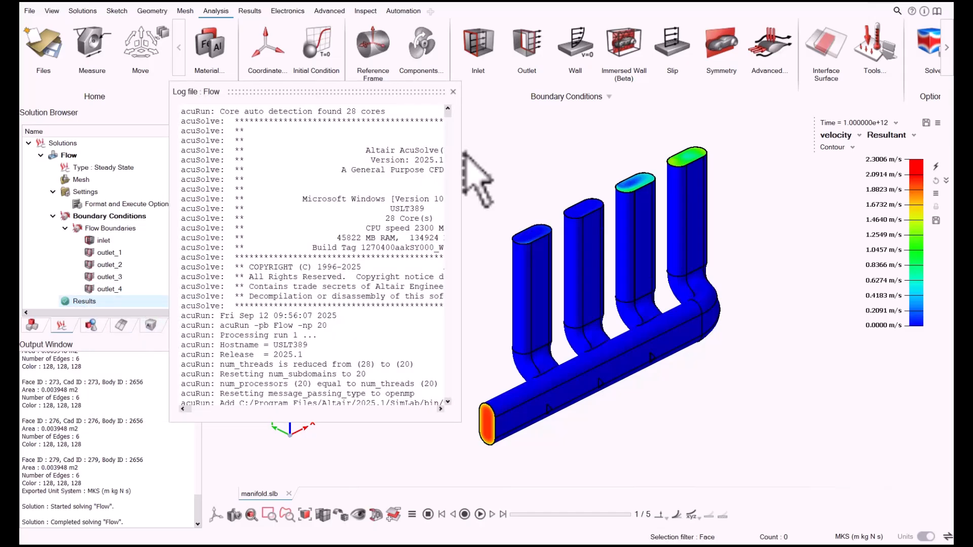
{"action": "left_click_drag", "start_coordinate": [462, 144], "coordinate": [686, 417]}
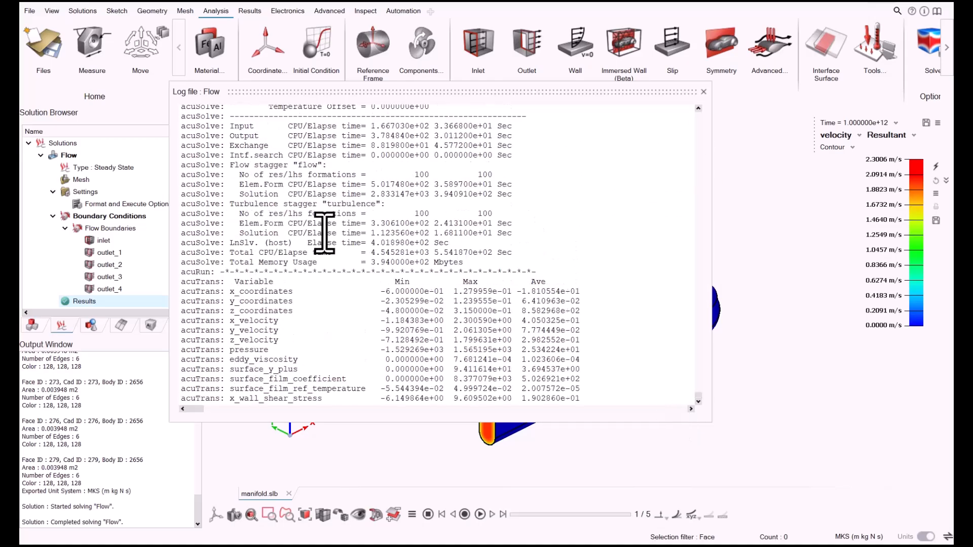
{"action": "scroll", "coordinate": [325, 233], "scroll_direction": "up", "scroll_amount": 15}
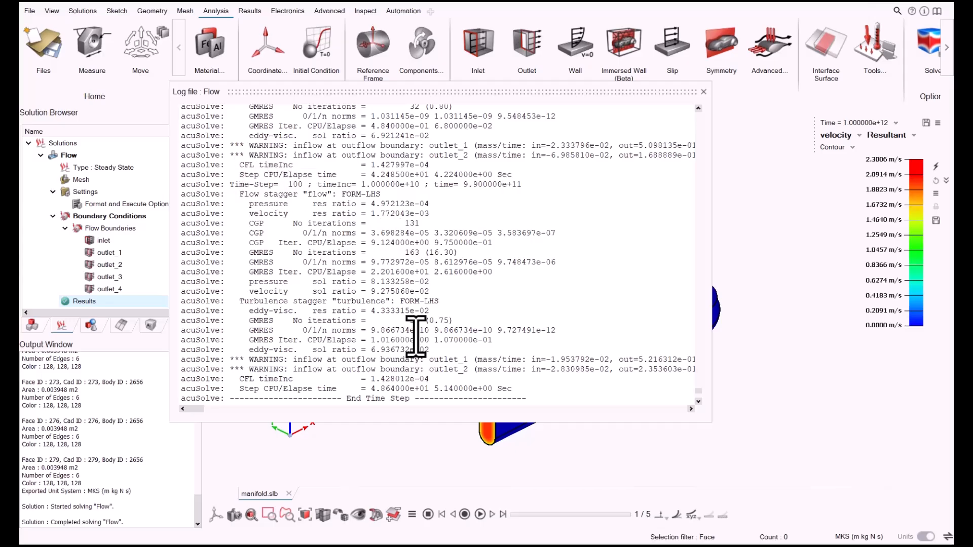
{"action": "left_click_drag", "start_coordinate": [249, 310], "coordinate": [403, 315]}
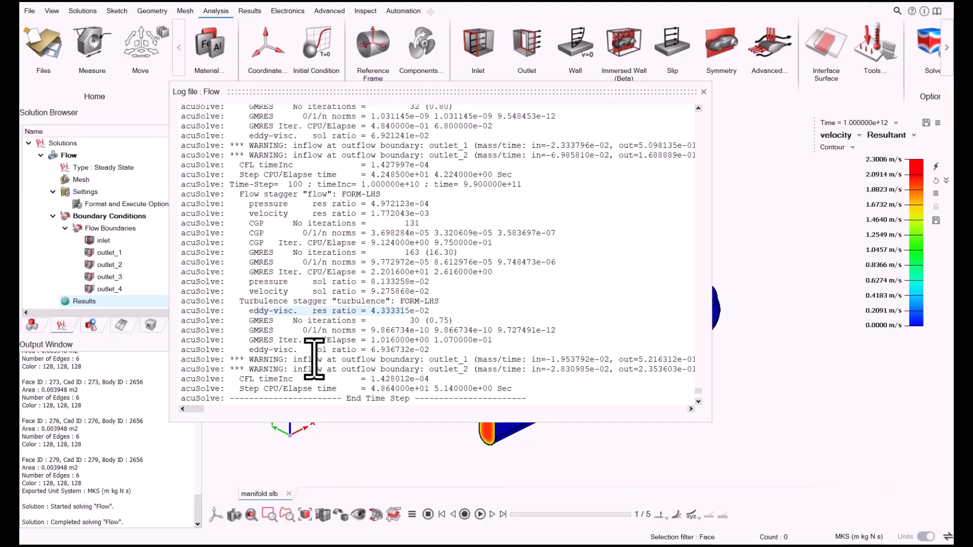
{"action": "left_click_drag", "start_coordinate": [313, 354], "coordinate": [424, 355]}
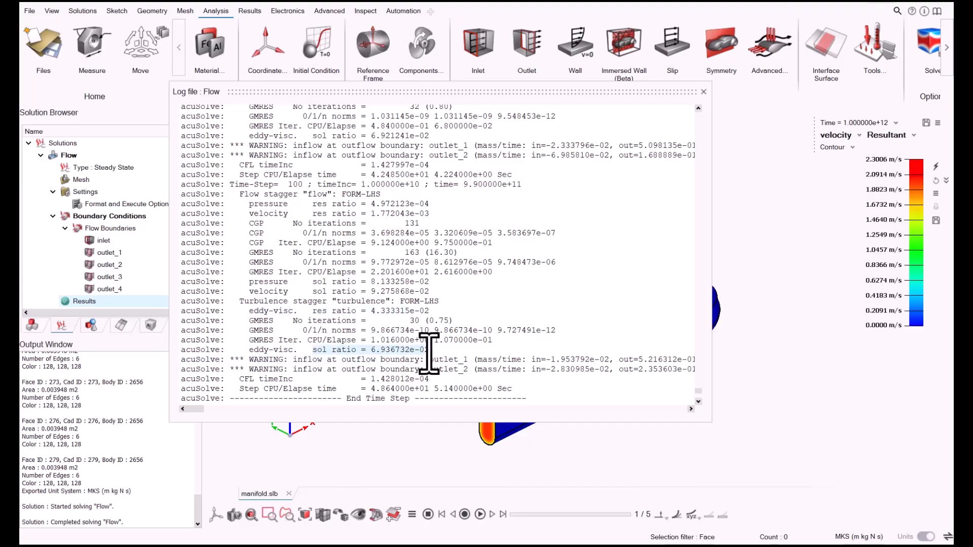
{"action": "left_click", "coordinate": [429, 355]}
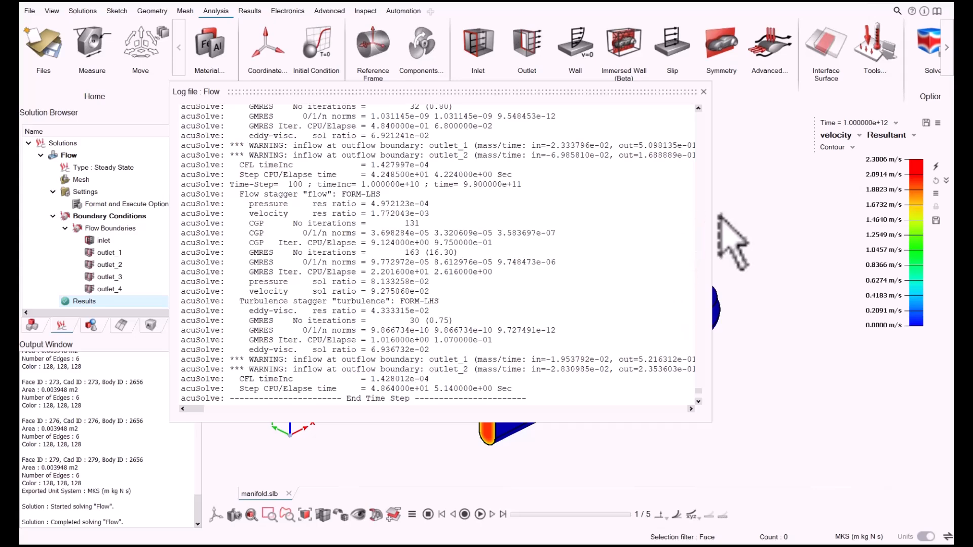
Step: Widen the solver log to read the full outflow boundary warnings for outlet_1 and outlet_2, and close the log
{"action": "left_click_drag", "start_coordinate": [713, 209], "coordinate": [802, 218]}
{"action": "scroll", "coordinate": [401, 328], "scroll_direction": "down", "scroll_amount": 3}
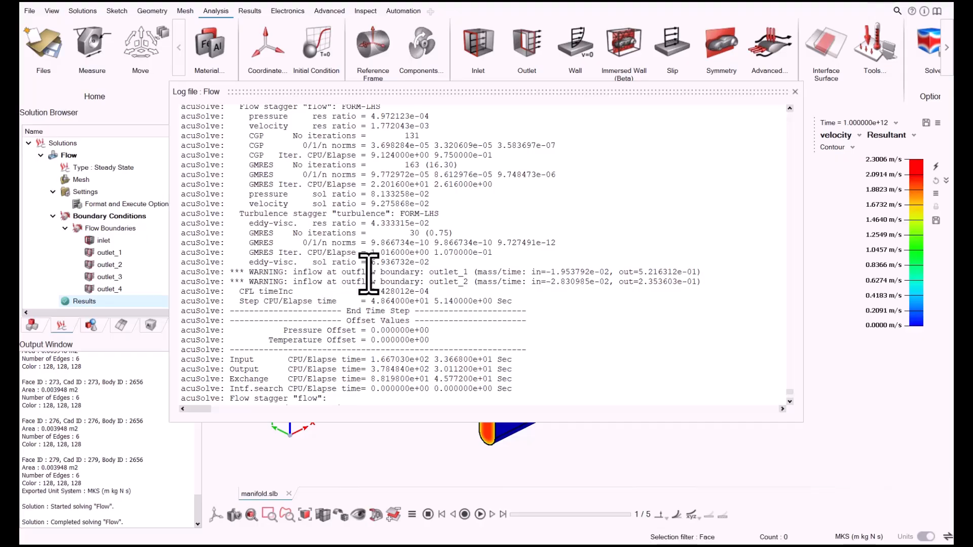
{"action": "left_click", "coordinate": [795, 92]}
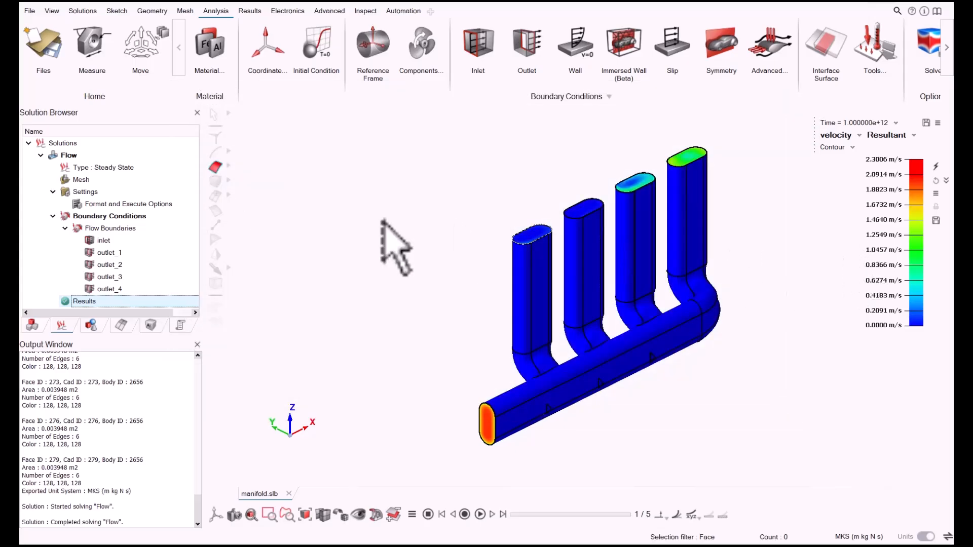
Step: Try enabling Back flow Conditions on outlet_1 with the eddy viscosity type Area Average, and discard the edit
{"action": "double_click", "coordinate": [109, 252]}
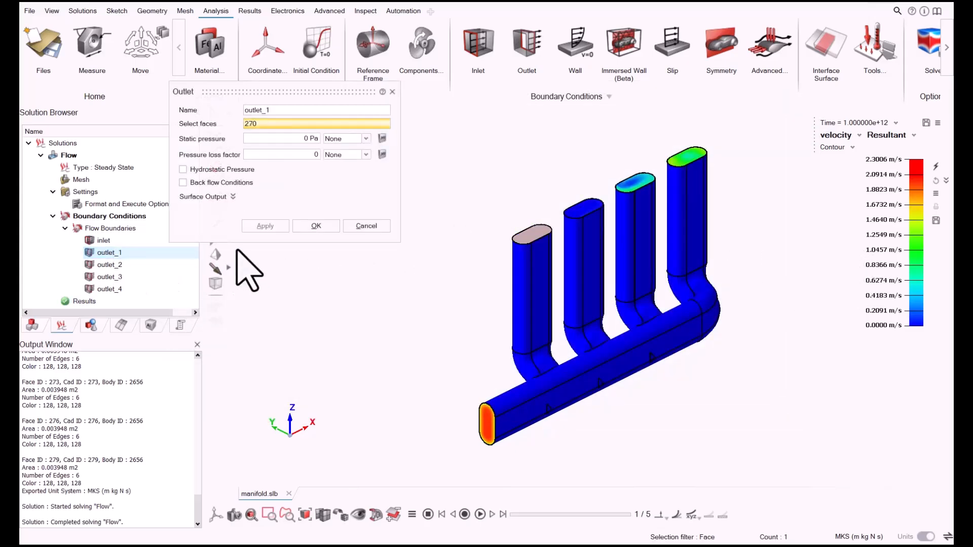
{"action": "left_click", "coordinate": [239, 184]}
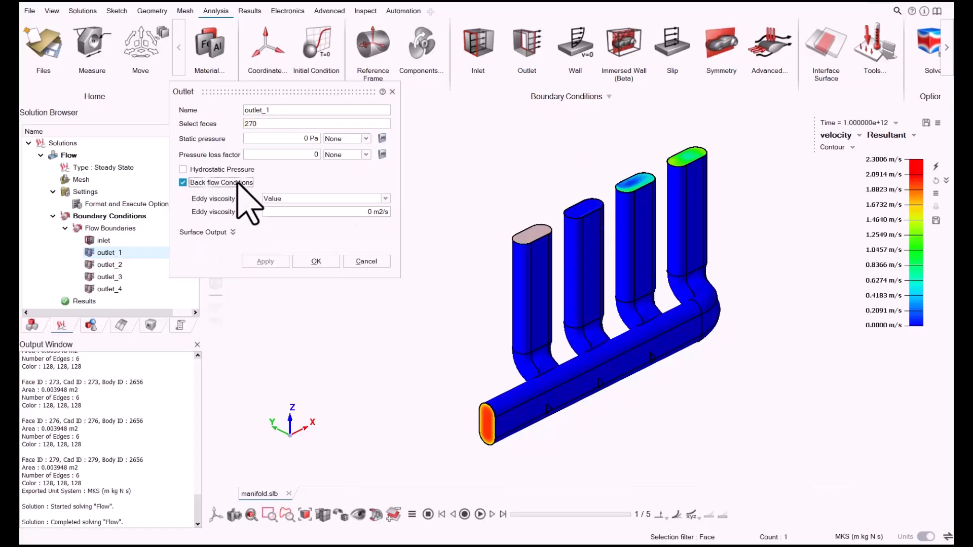
{"action": "left_click", "coordinate": [290, 199]}
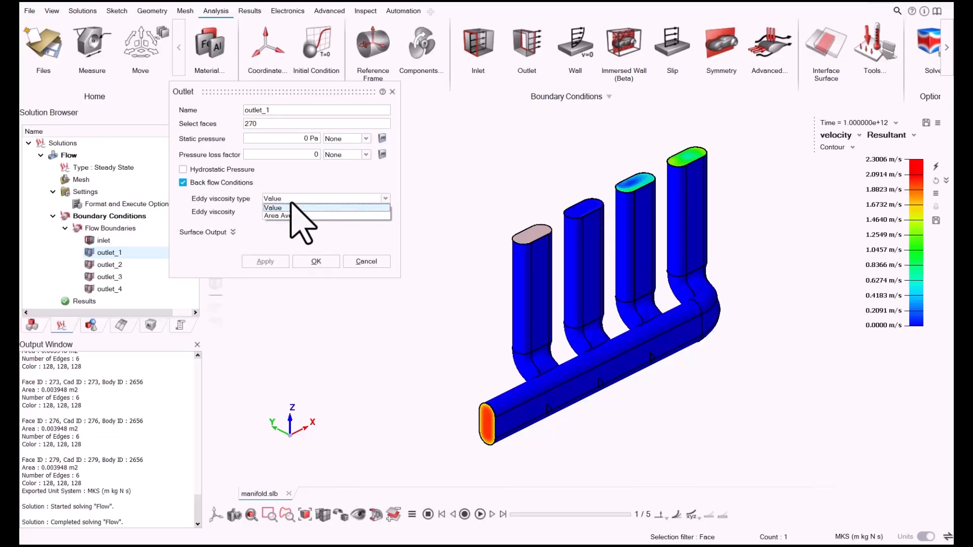
{"action": "left_click", "coordinate": [291, 216]}
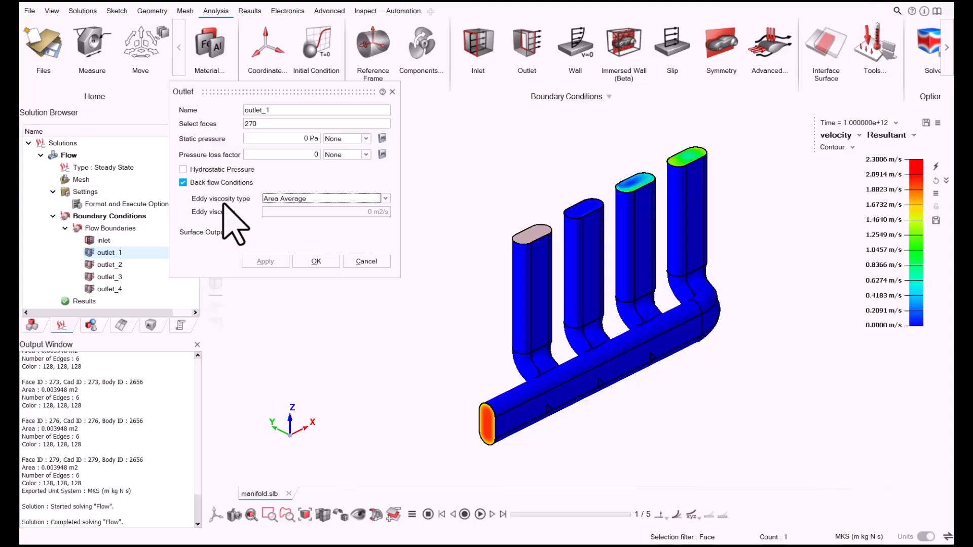
{"action": "left_click", "coordinate": [366, 261]}
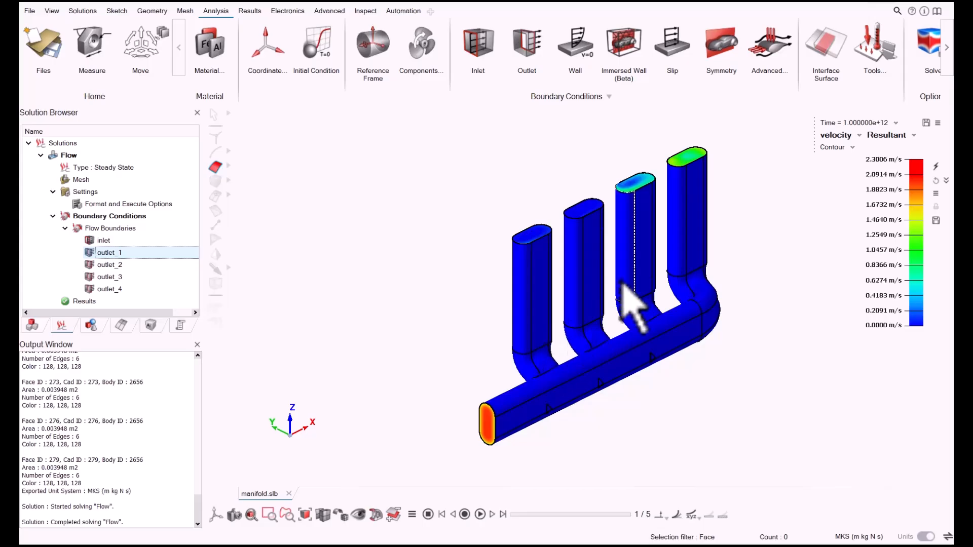
Step: Cut the manifold's velocity contour with a section plane normal to Z and view the cross-section through all four branches
{"action": "scroll", "coordinate": [773, 225], "scroll_direction": "up", "scroll_amount": 2}
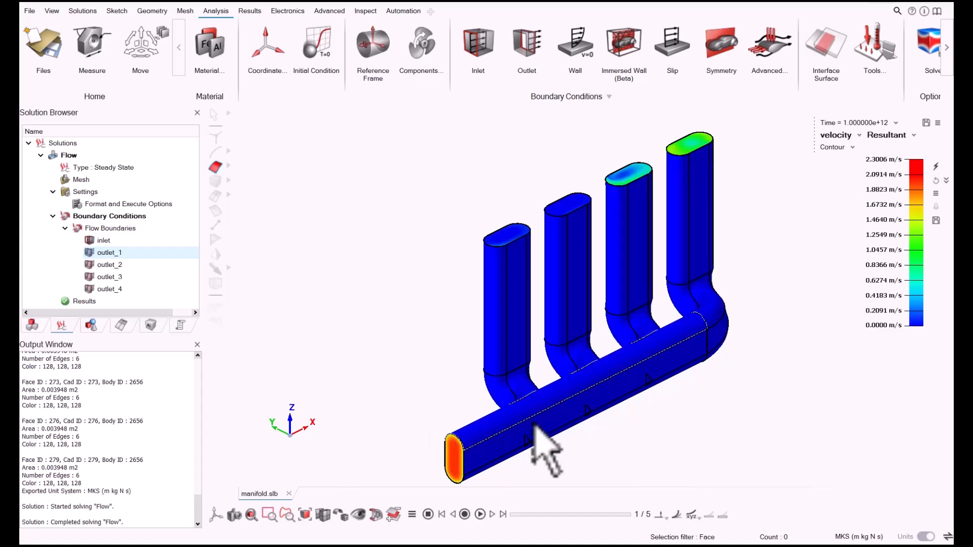
{"action": "left_click", "coordinate": [375, 519]}
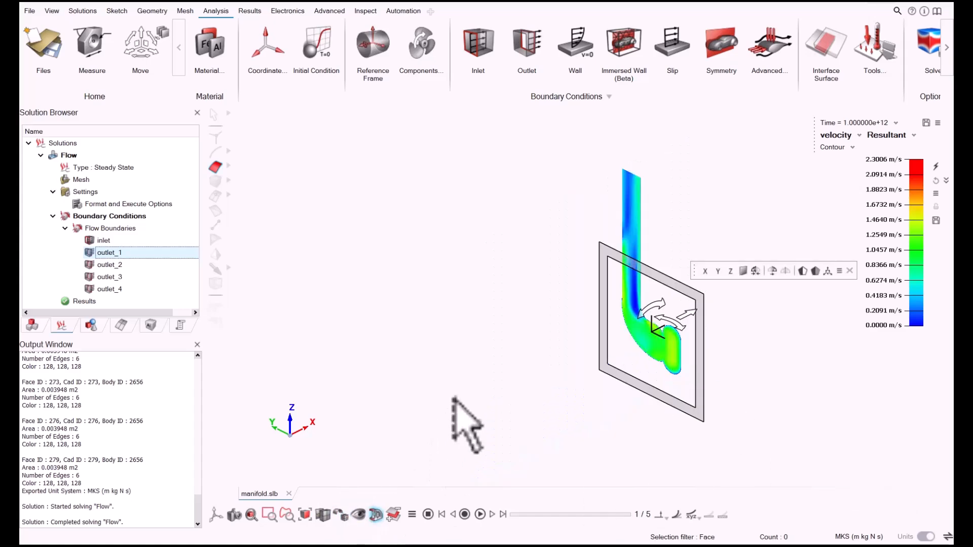
{"action": "middle_click_drag", "start_coordinate": [517, 378], "coordinate": [659, 469]}
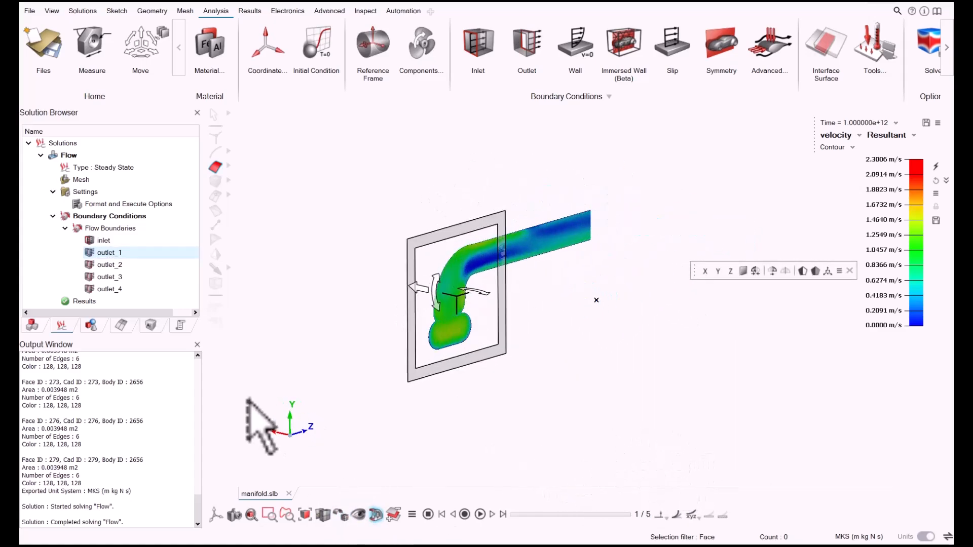
{"action": "left_click", "coordinate": [731, 271]}
{"action": "scroll", "coordinate": [628, 345], "scroll_direction": "up", "scroll_amount": 2}
{"action": "scroll", "coordinate": [608, 354], "scroll_direction": "up", "scroll_amount": 2}
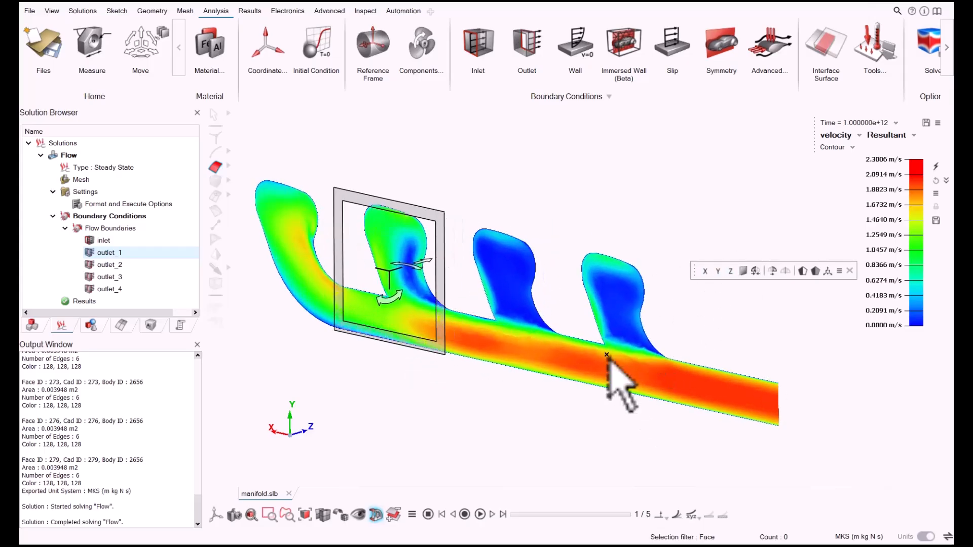
{"action": "middle_click_drag", "start_coordinate": [608, 355], "coordinate": [619, 336]}
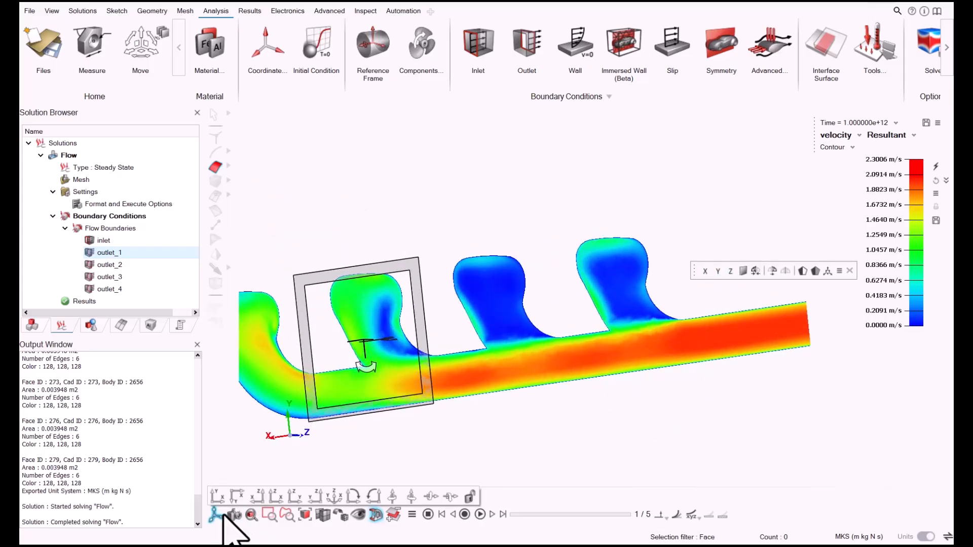
Step: Inspect the section near the inlet face, review the inlet boundary condition's average velocity, and close its settings
{"action": "scroll", "coordinate": [628, 385], "scroll_direction": "up", "scroll_amount": 2}
{"action": "scroll", "coordinate": [738, 387], "scroll_direction": "up", "scroll_amount": 8}
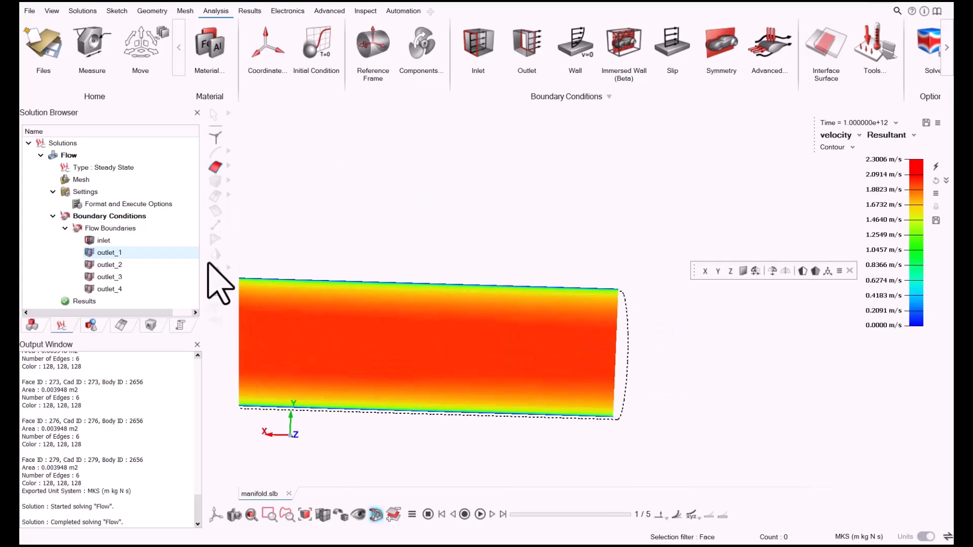
{"action": "double_click", "coordinate": [104, 240]}
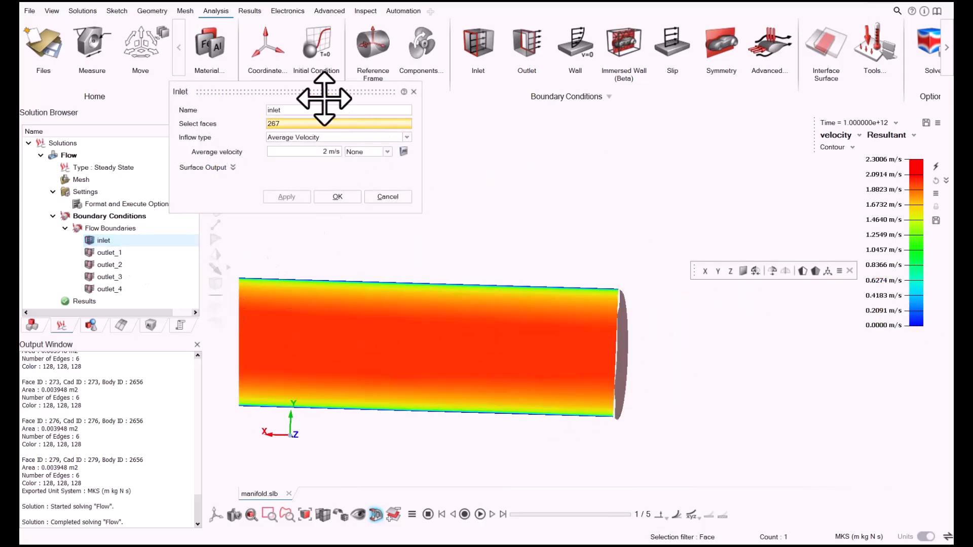
{"action": "left_click", "coordinate": [354, 199]}
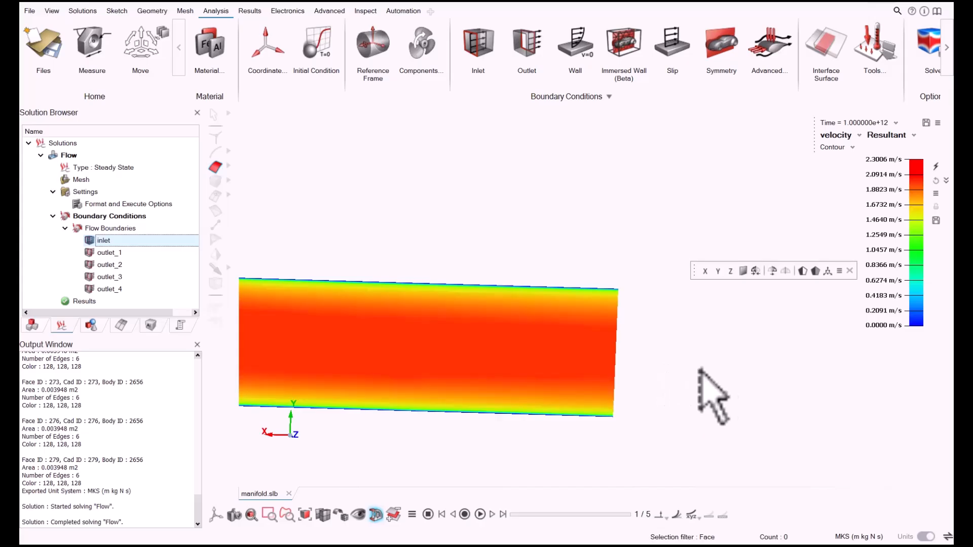
Step: Inspect the sectioned velocity contour along the main pipe and branches, and switch the velocity plot type to Vector
{"action": "middle_click_drag", "start_coordinate": [452, 337], "coordinate": [638, 328]}
{"action": "scroll", "coordinate": [640, 329], "scroll_direction": "up", "scroll_amount": 3}
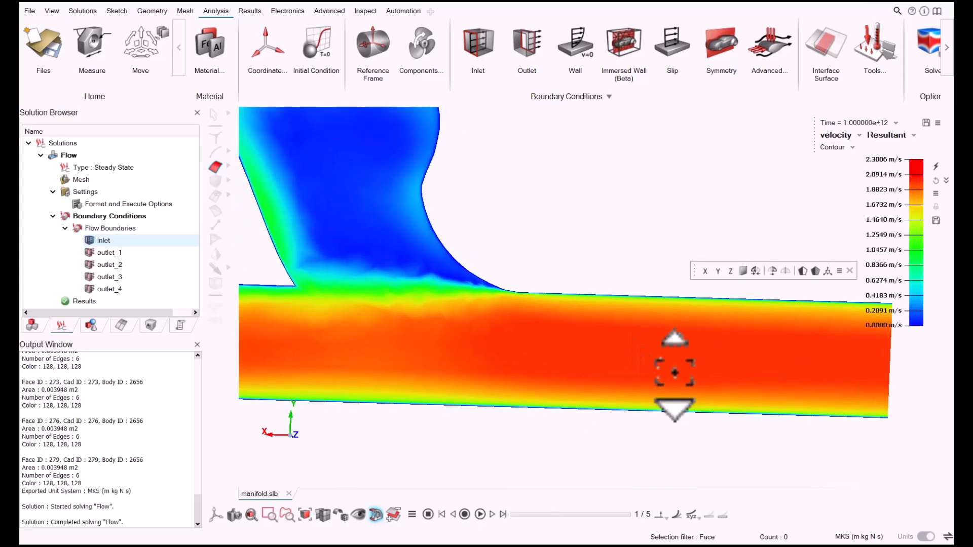
{"action": "scroll", "coordinate": [629, 333], "scroll_direction": "down", "scroll_amount": 5}
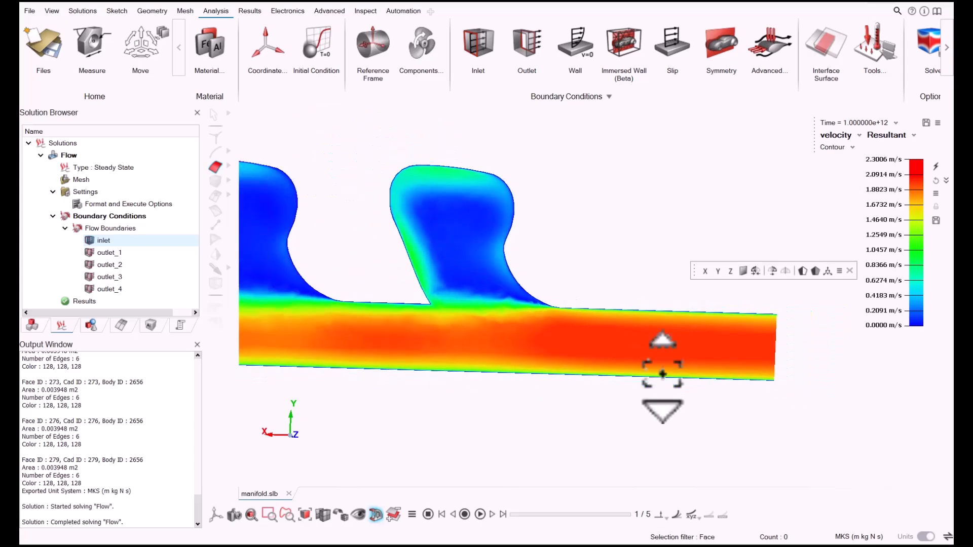
{"action": "right_click_drag", "start_coordinate": [487, 332], "coordinate": [627, 346]}
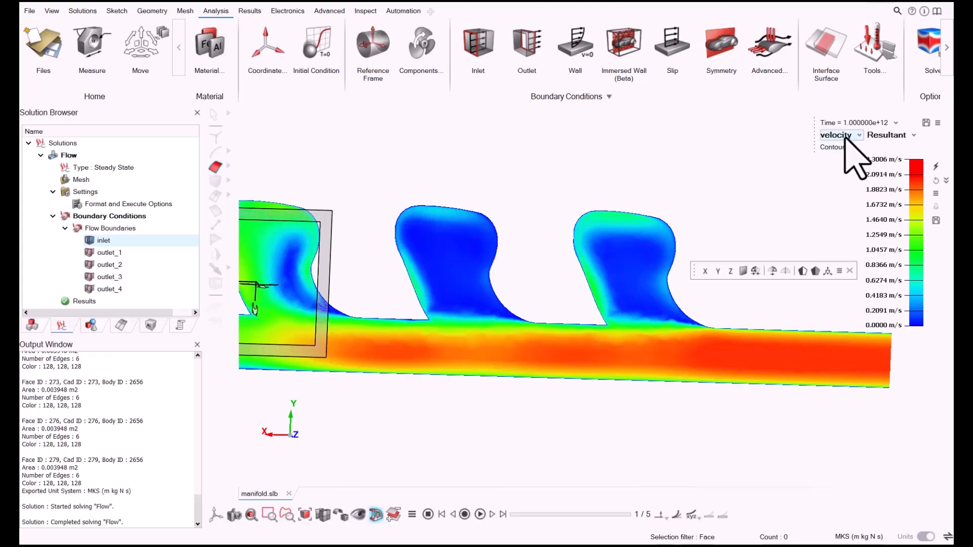
{"action": "left_click", "coordinate": [844, 136]}
{"action": "left_click", "coordinate": [845, 136]}
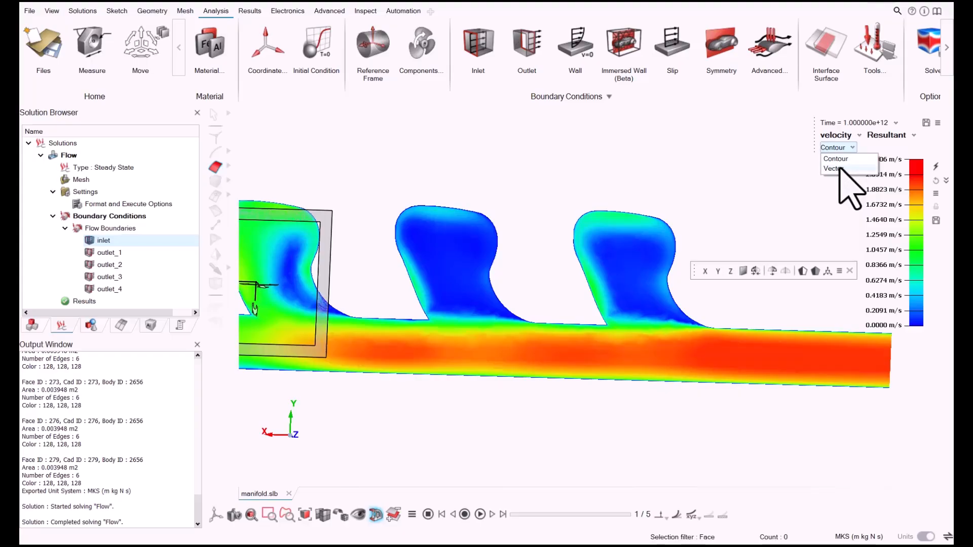
{"action": "left_click", "coordinate": [839, 169]}
{"action": "scroll", "coordinate": [882, 376], "scroll_direction": "up", "scroll_amount": 2}
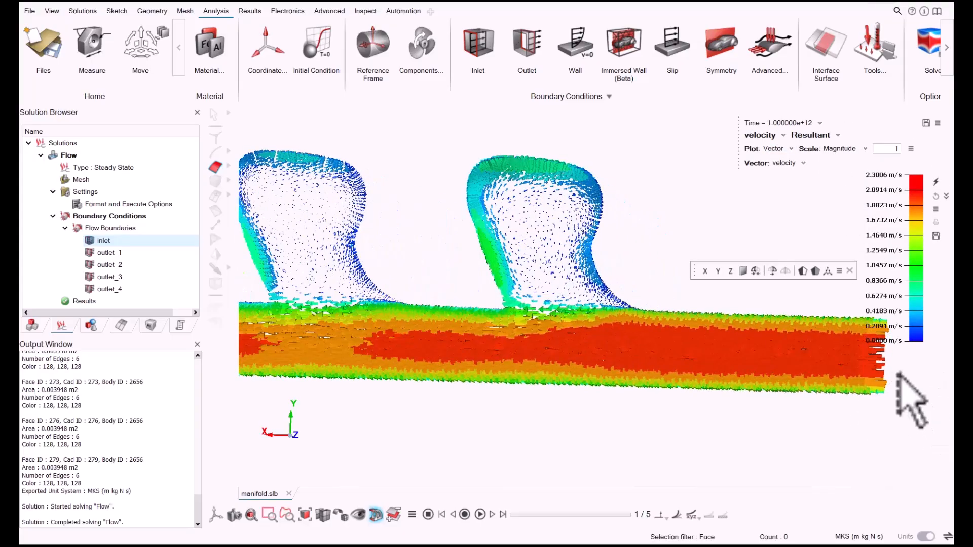
Step: Set the velocity vectors to Uniform scaling with a scale factor of 0.4
{"action": "scroll", "coordinate": [898, 376], "scroll_direction": "up", "scroll_amount": 3}
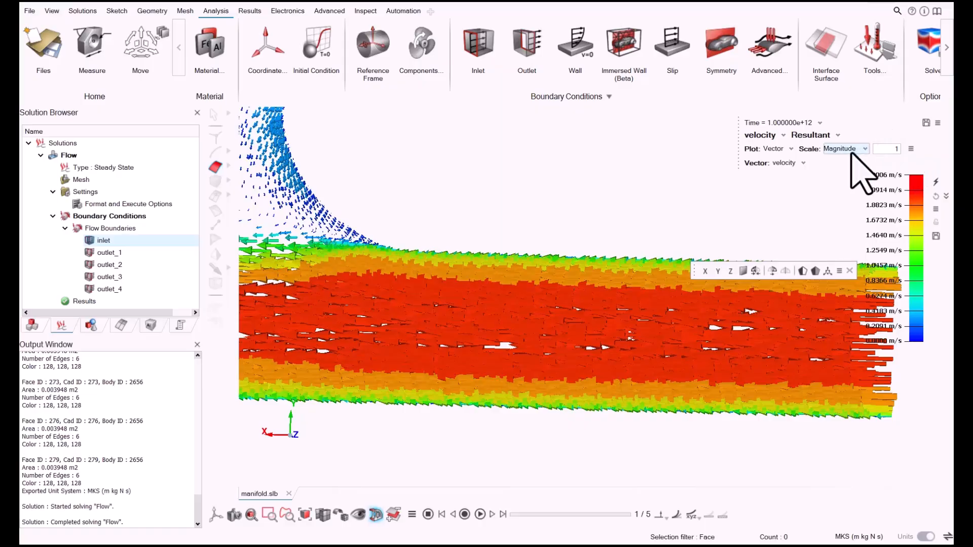
{"action": "left_click", "coordinate": [853, 152]}
{"action": "left_click", "coordinate": [861, 182]}
{"action": "left_click", "coordinate": [885, 149]}
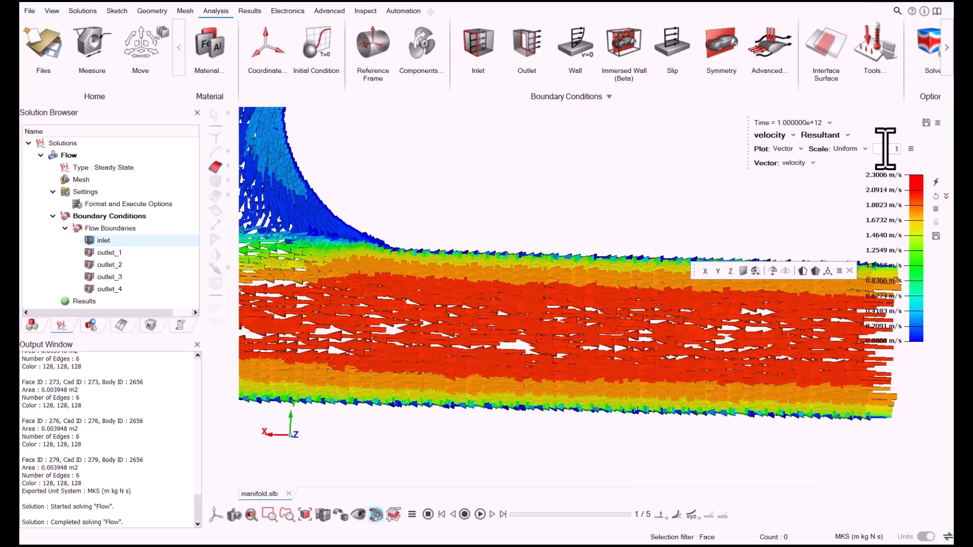
{"action": "key", "text": "BackSpace"}
{"action": "type", "text": "0.5"}
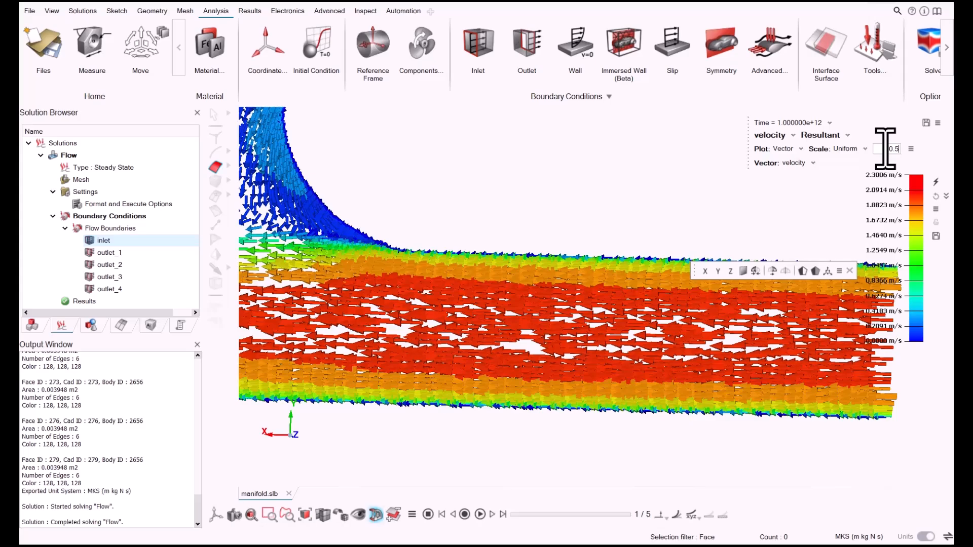
{"action": "key", "text": "BackSpace"}
{"action": "key", "text": "BackSpace"}
{"action": "type", "text": ".4"}
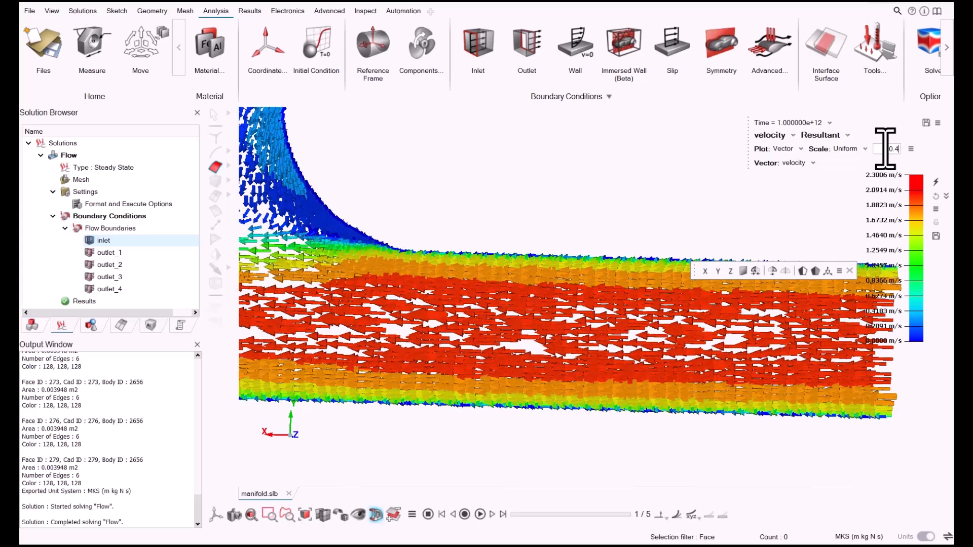
Step: Examine the velocity vectors on the Z section for recirculation in each branch and at its junction with the main pipe
{"action": "mouse_move", "coordinate": [782, 352]}
{"action": "middle_mouse_down"}
{"action": "mouse_move", "coordinate": [821, 402]}
{"action": "mouse_move", "coordinate": [776, 357]}
{"action": "middle_mouse_up"}
{"action": "scroll", "coordinate": [775, 358], "scroll_direction": "down", "scroll_amount": 5}
{"action": "right_click_drag", "start_coordinate": [631, 383], "coordinate": [765, 396]}
{"action": "middle_click_drag", "start_coordinate": [765, 396], "coordinate": [766, 388]}
{"action": "scroll", "coordinate": [548, 401], "scroll_direction": "up", "scroll_amount": 6}
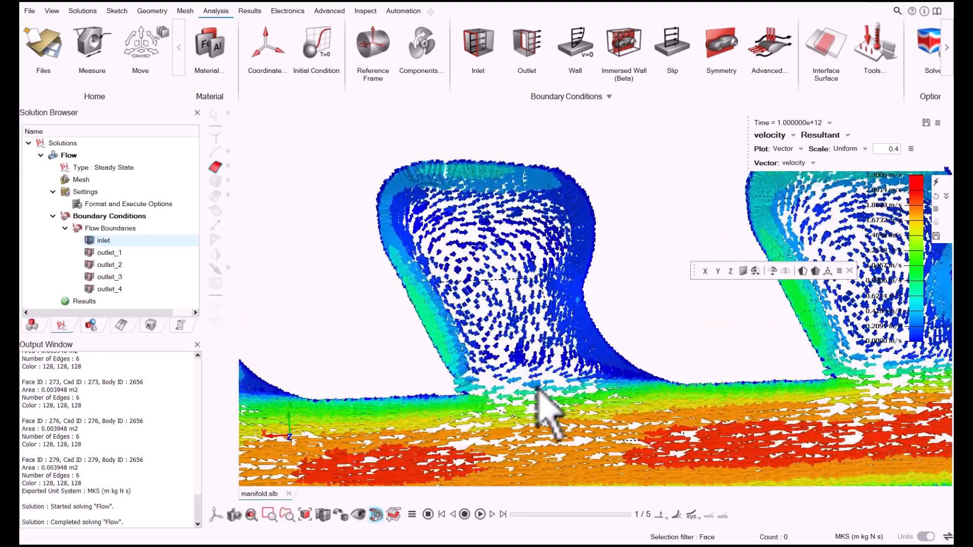
{"action": "scroll", "coordinate": [585, 456], "scroll_direction": "up", "scroll_amount": 4}
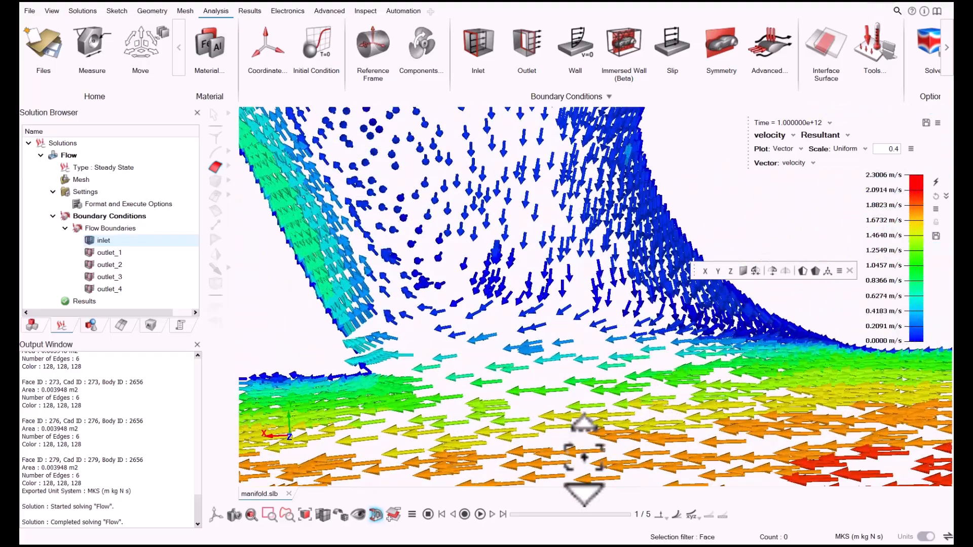
{"action": "scroll", "coordinate": [584, 451], "scroll_direction": "down", "scroll_amount": 8}
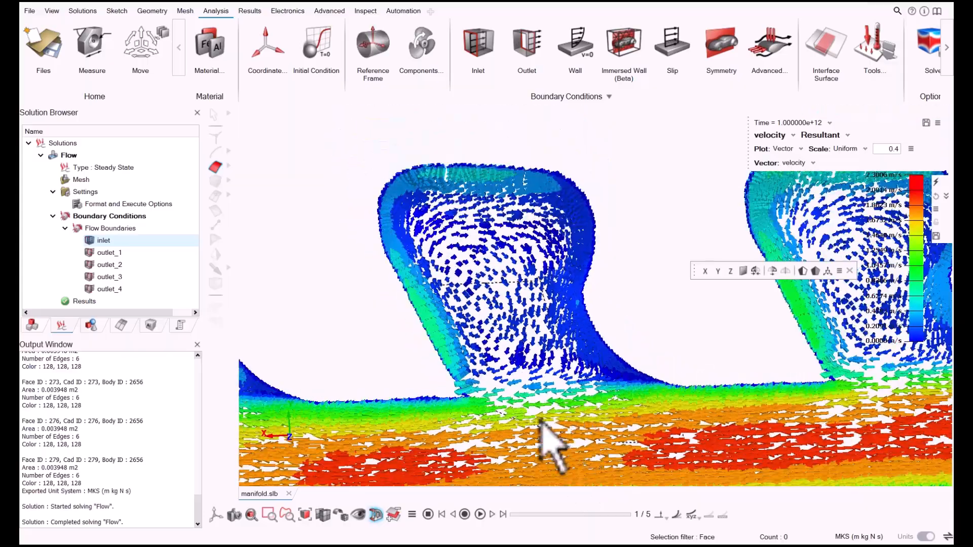
{"action": "scroll", "coordinate": [540, 422], "scroll_direction": "down", "scroll_amount": 8}
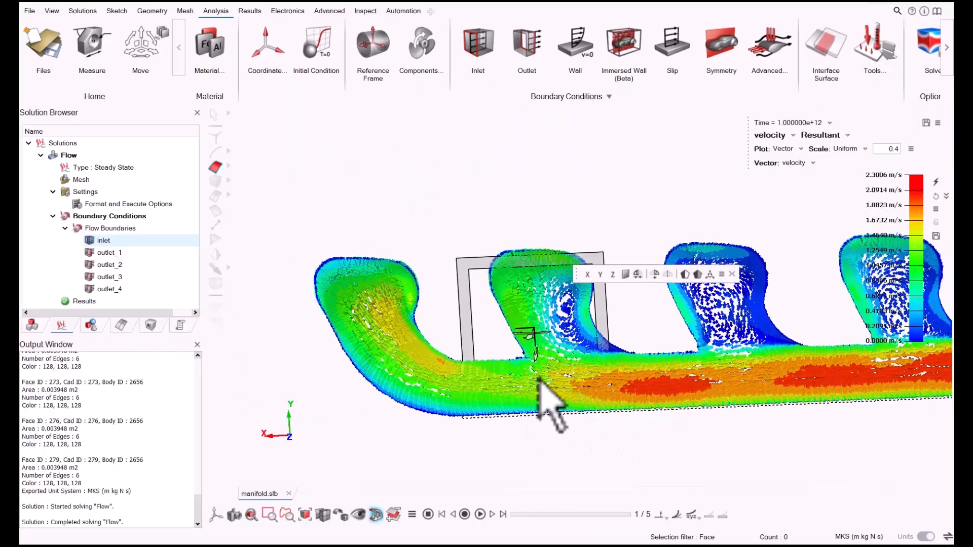
{"action": "scroll", "coordinate": [434, 391], "scroll_direction": "up", "scroll_amount": 6}
{"action": "scroll", "coordinate": [465, 426], "scroll_direction": "down", "scroll_amount": 8}
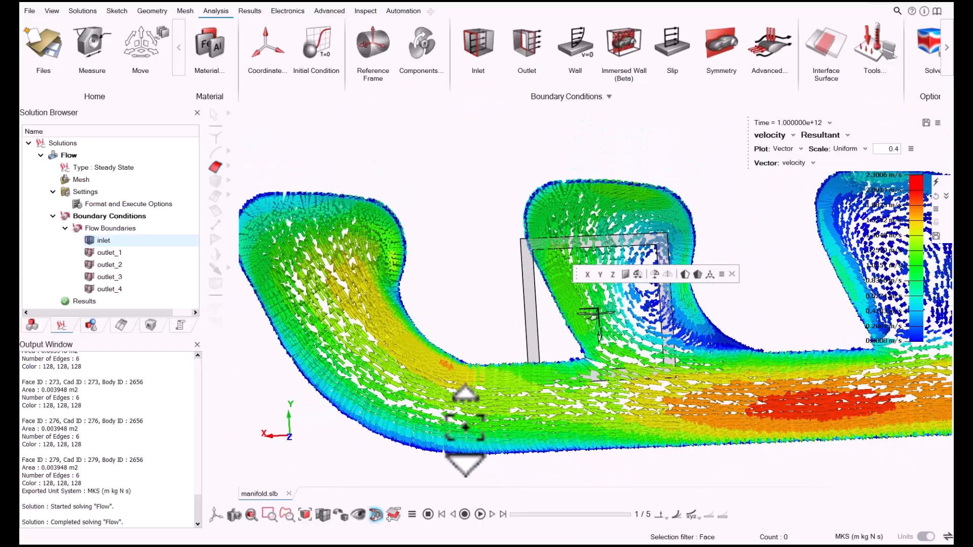
Step: Reorient the section plane normal to X and examine the velocity vectors along the sectioned branch toward its outlet
{"action": "middle_click_drag", "start_coordinate": [652, 399], "coordinate": [554, 402]}
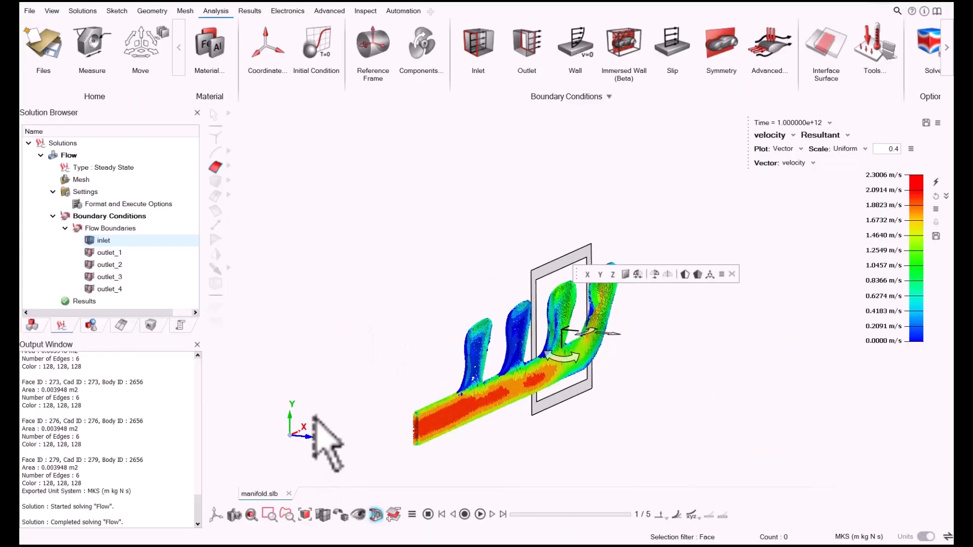
{"action": "left_click", "coordinate": [588, 275]}
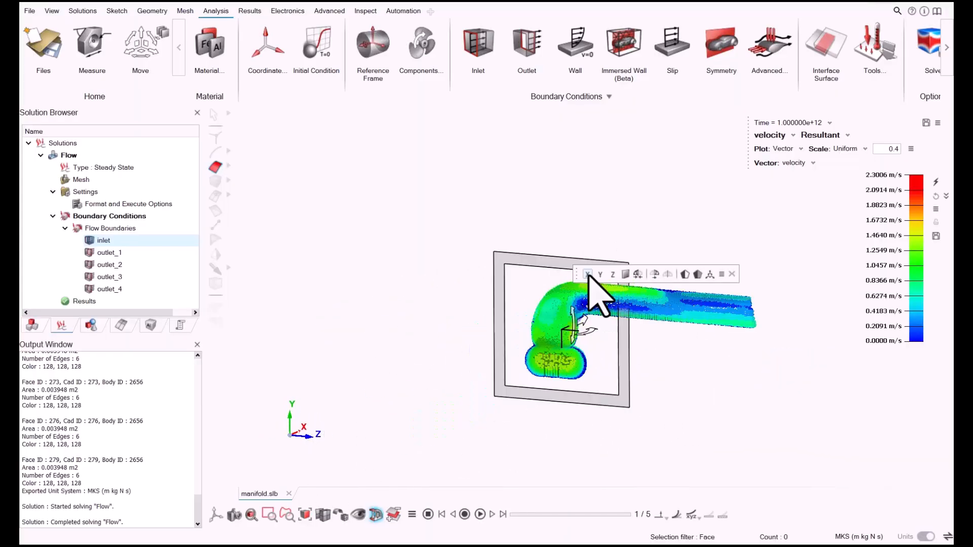
{"action": "scroll", "coordinate": [739, 315], "scroll_direction": "up", "scroll_amount": 5}
{"action": "scroll", "coordinate": [832, 299], "scroll_direction": "up", "scroll_amount": 5}
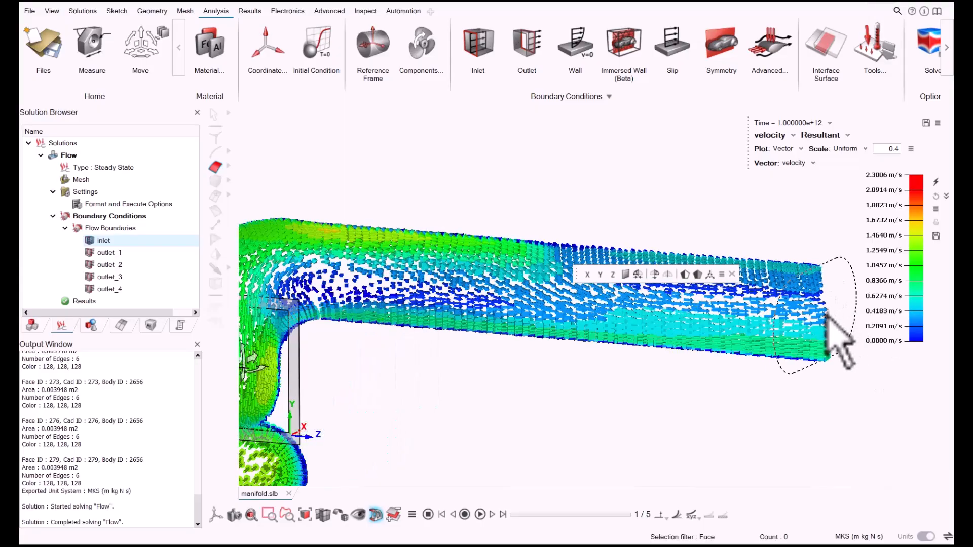
{"action": "scroll", "coordinate": [722, 351], "scroll_direction": "down", "scroll_amount": 6}
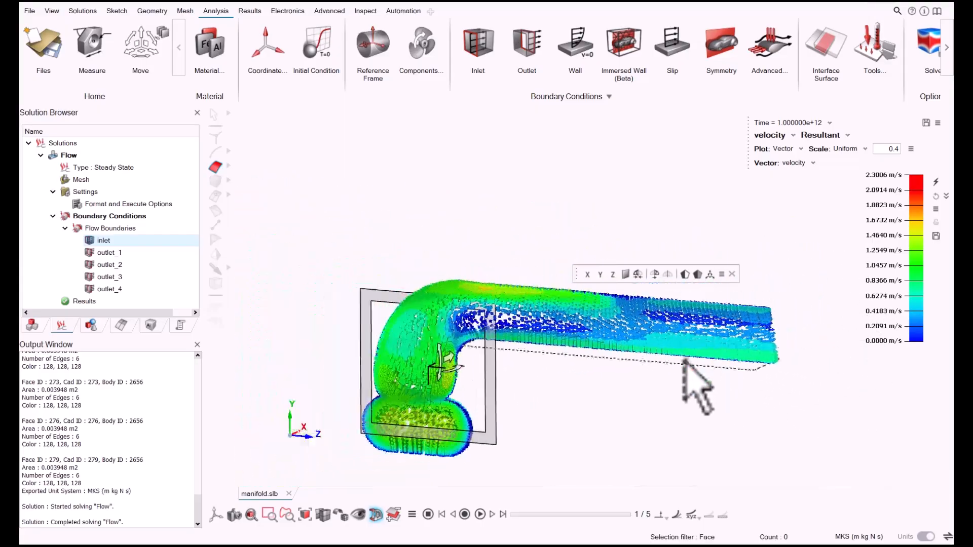
{"action": "middle_click_drag", "start_coordinate": [606, 407], "coordinate": [601, 442]}
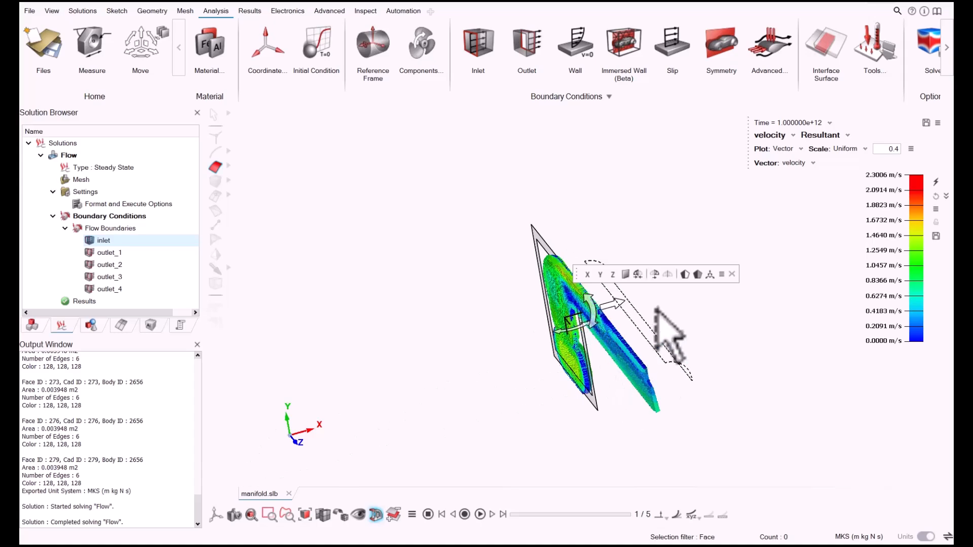
Step: Show the clipped 3D model at the X section plane, shift the plane about 0.157 m along the manifold, and change the clipping display
{"action": "left_click", "coordinate": [655, 275]}
{"action": "left_click", "coordinate": [654, 275]}
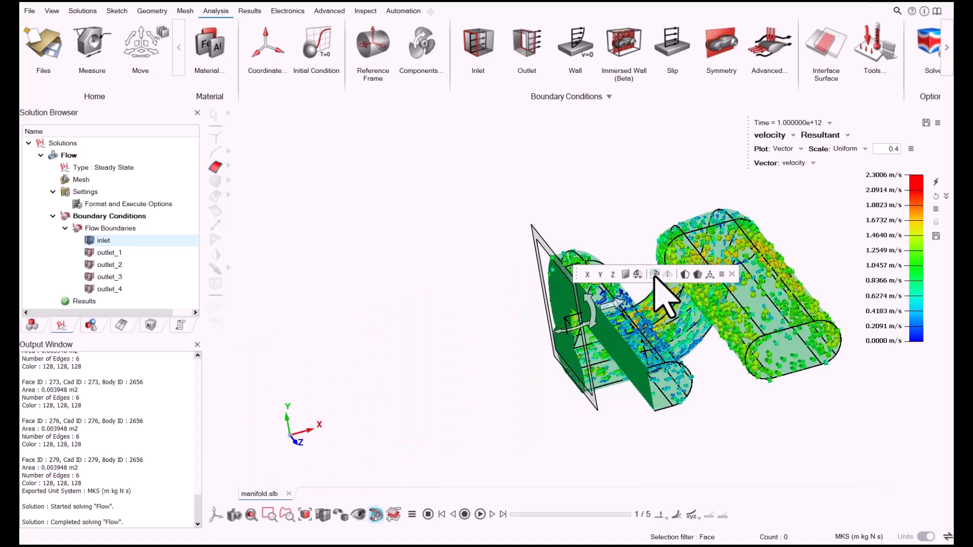
{"action": "scroll", "coordinate": [687, 389], "scroll_direction": "up", "scroll_amount": 2}
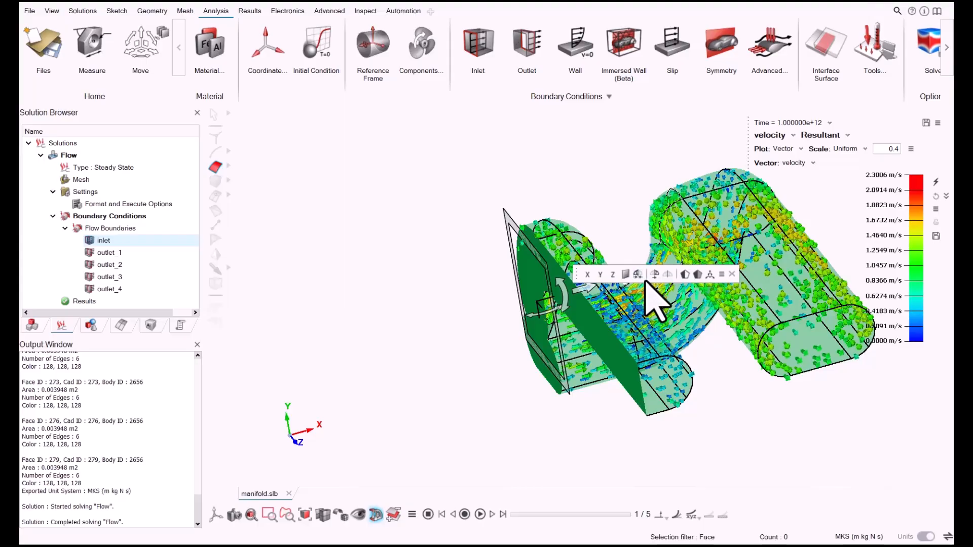
{"action": "left_click_drag", "start_coordinate": [593, 297], "coordinate": [796, 238]}
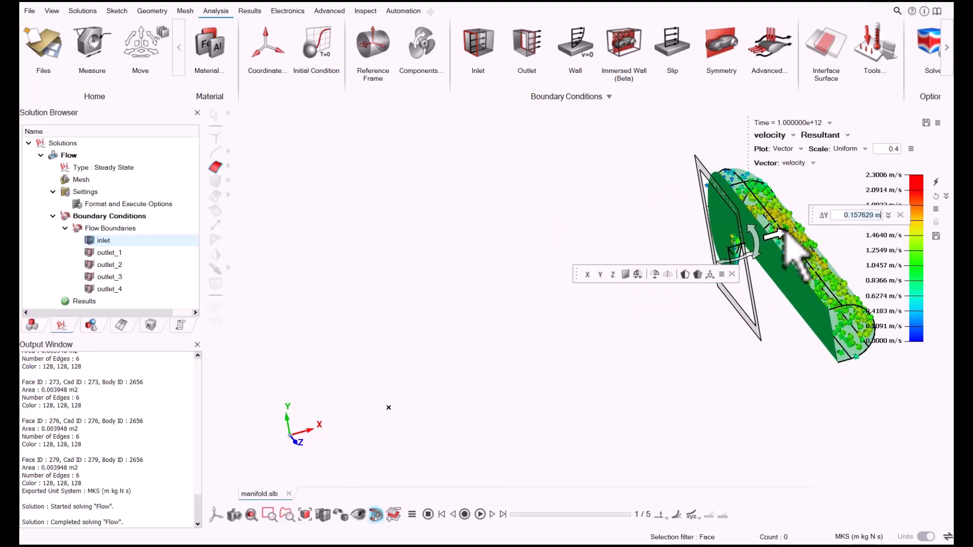
{"action": "left_click", "coordinate": [656, 275]}
{"action": "left_click", "coordinate": [638, 275]}
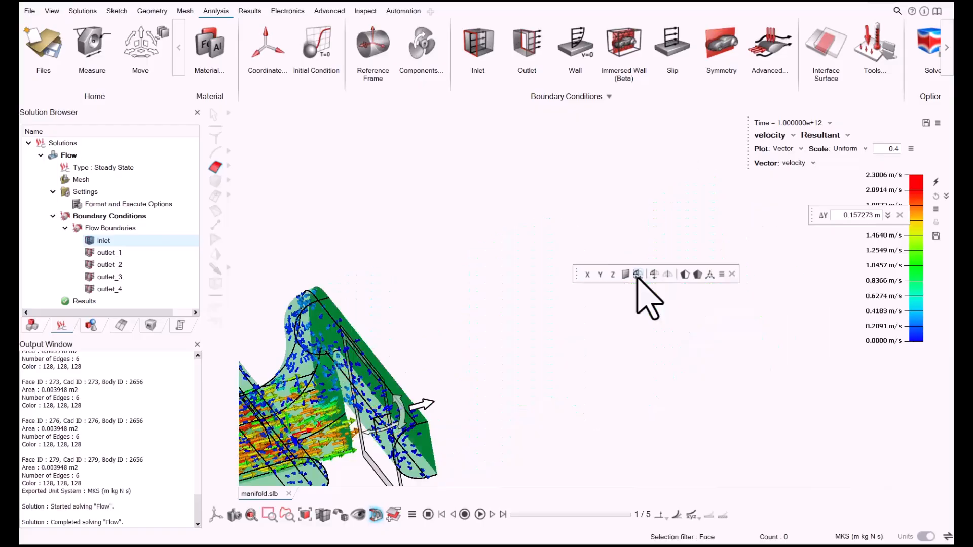
Step: Turn off the section cut and examine the velocity vectors of the full manifold near the branch outlets
{"action": "left_click", "coordinate": [375, 515]}
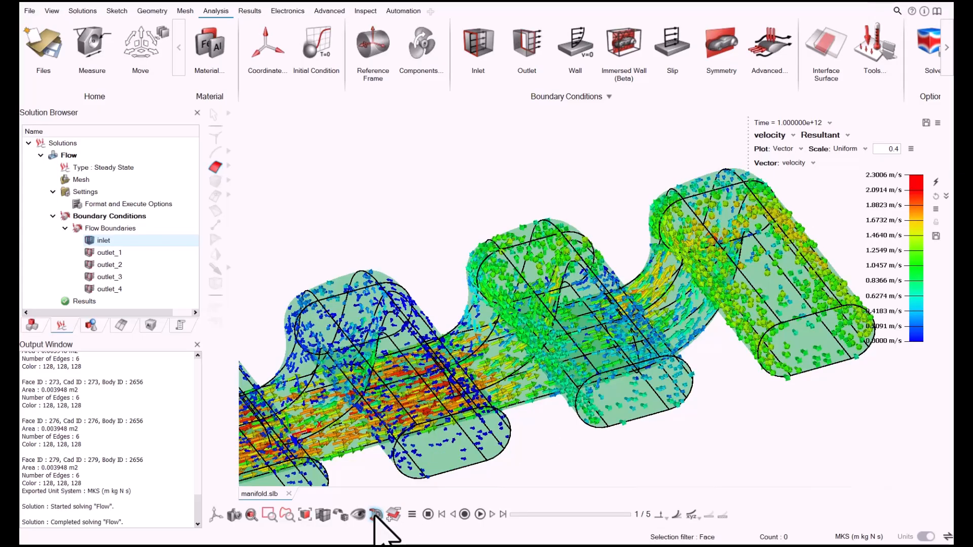
{"action": "left_click", "coordinate": [375, 514]}
{"action": "left_click", "coordinate": [376, 514]}
{"action": "scroll", "coordinate": [569, 355], "scroll_direction": "down", "scroll_amount": 2}
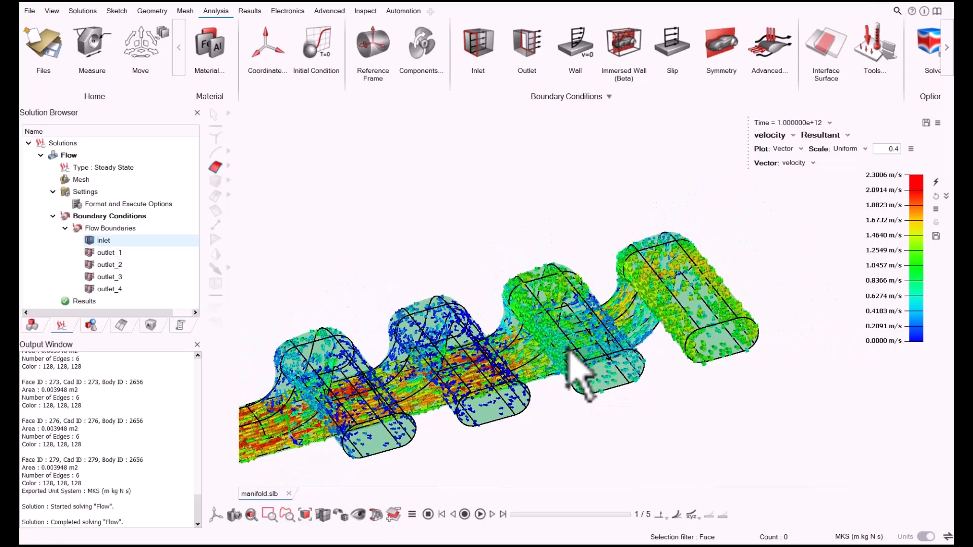
{"action": "middle_click_drag", "start_coordinate": [569, 349], "coordinate": [552, 386]}
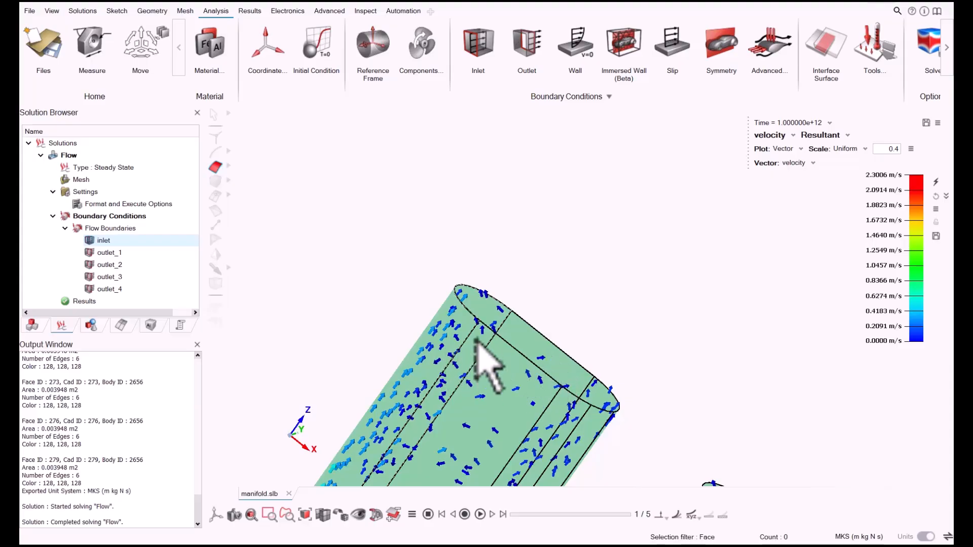
{"action": "scroll", "coordinate": [709, 408], "scroll_direction": "down", "scroll_amount": 3}
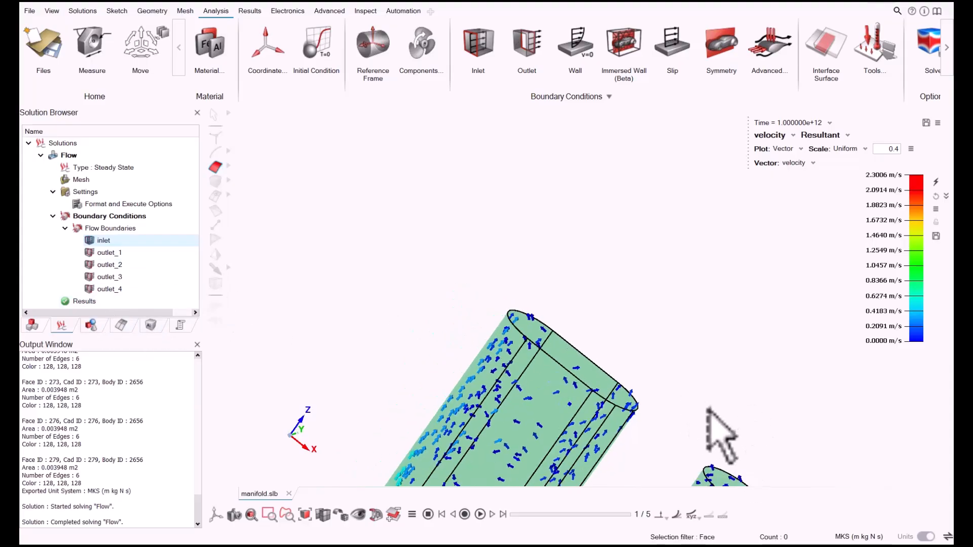
Step: Change the velocity plot of the full manifold to Contour, keeping the section cut off
{"action": "right_click_drag", "start_coordinate": [710, 408], "coordinate": [495, 243]}
{"action": "middle_click_drag", "start_coordinate": [494, 244], "coordinate": [583, 406]}
{"action": "scroll", "coordinate": [487, 381], "scroll_direction": "down", "scroll_amount": 7}
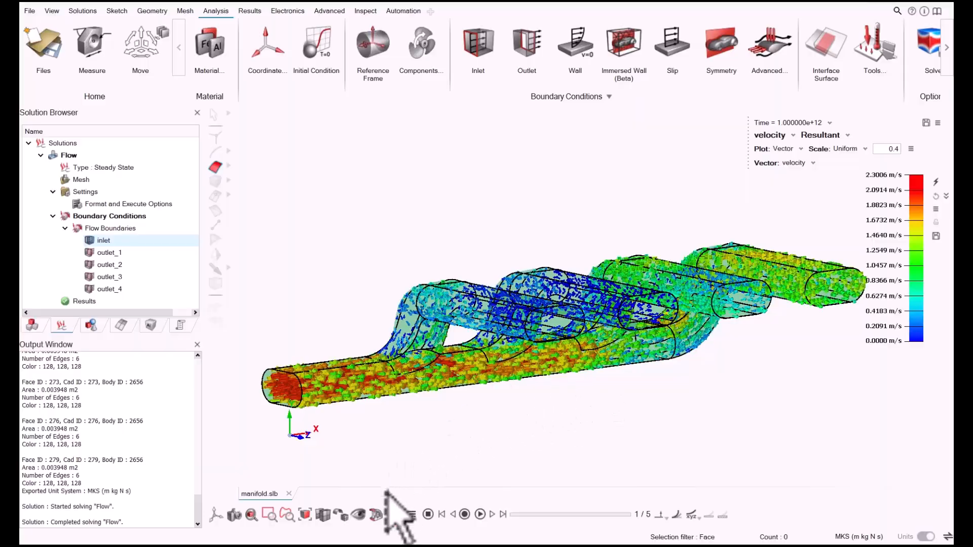
{"action": "left_click", "coordinate": [378, 514]}
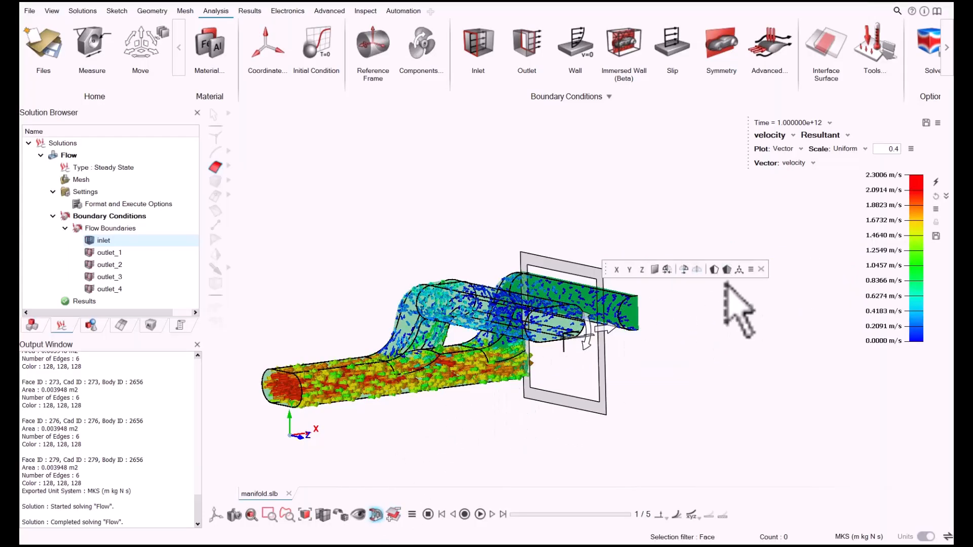
{"action": "left_click", "coordinate": [376, 514]}
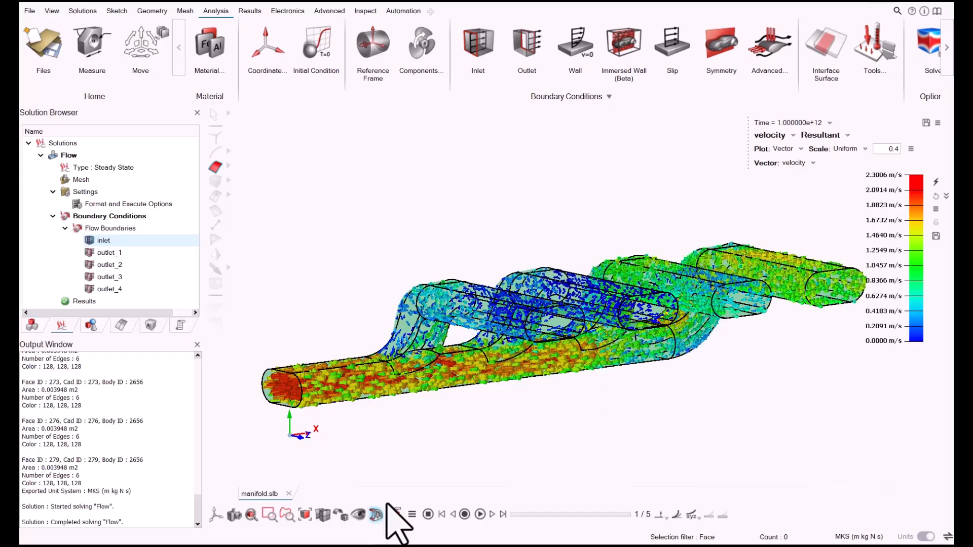
{"action": "scroll", "coordinate": [569, 380], "scroll_direction": "up", "scroll_amount": 1}
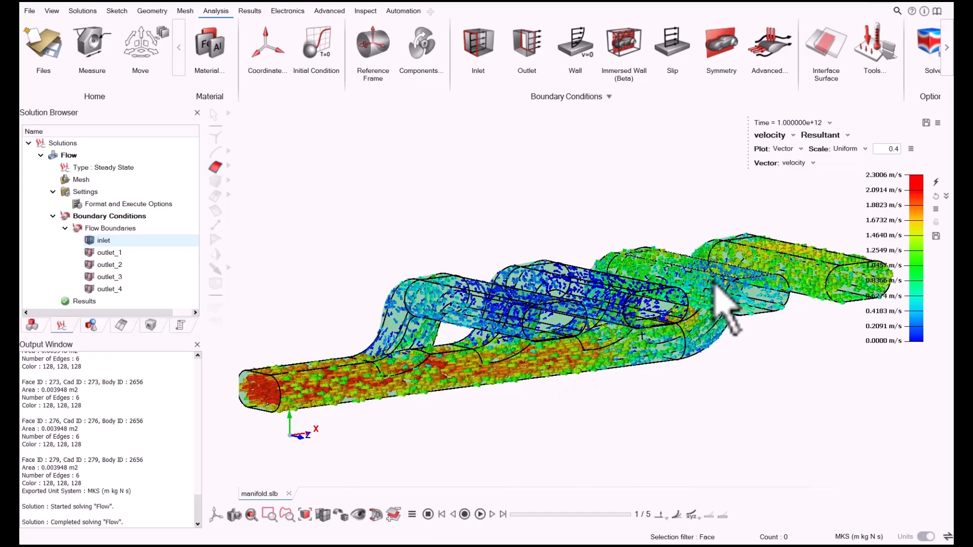
{"action": "left_click", "coordinate": [796, 160]}
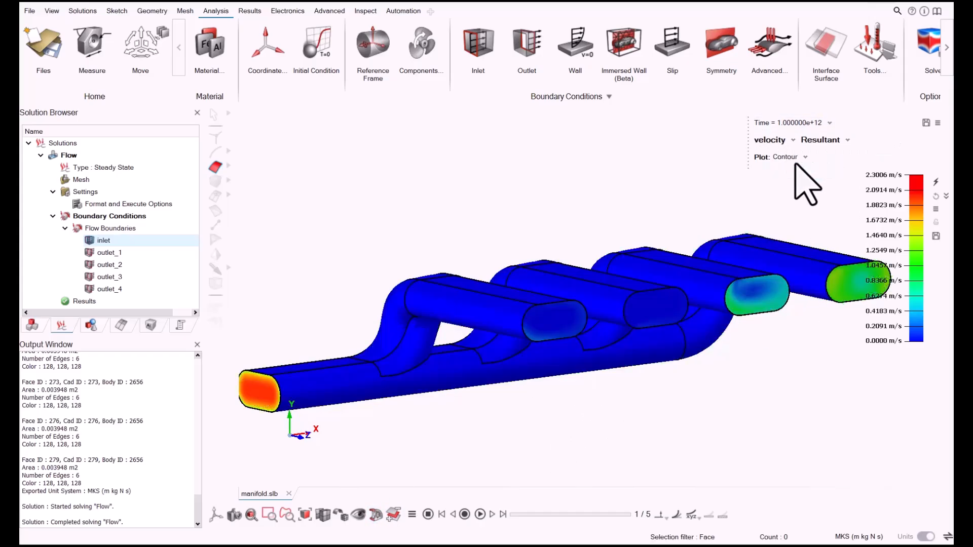
{"action": "middle_click_drag", "start_coordinate": [783, 203], "coordinate": [598, 326]}
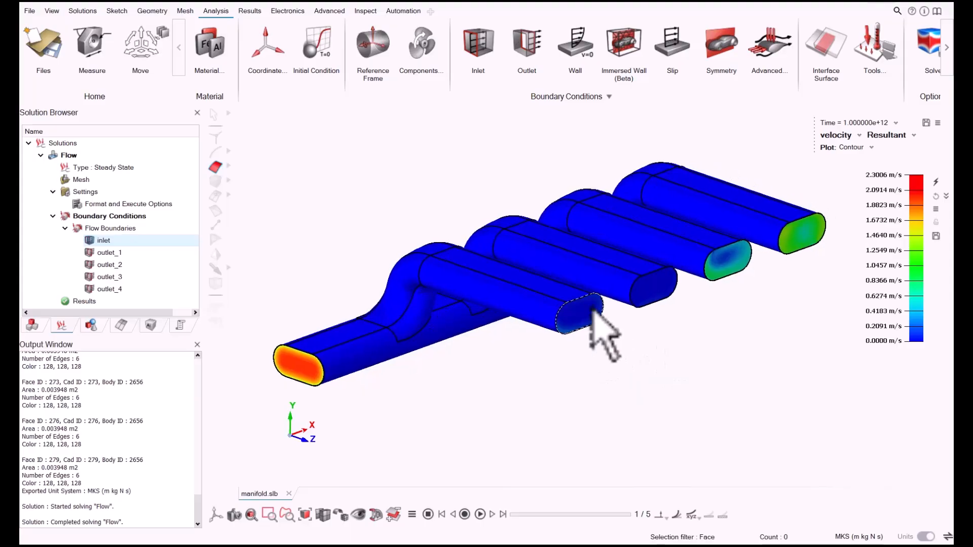
Step: Start a velocity streamline definition and set its rake type to Planar Surface
{"action": "left_click", "coordinate": [251, 11]}
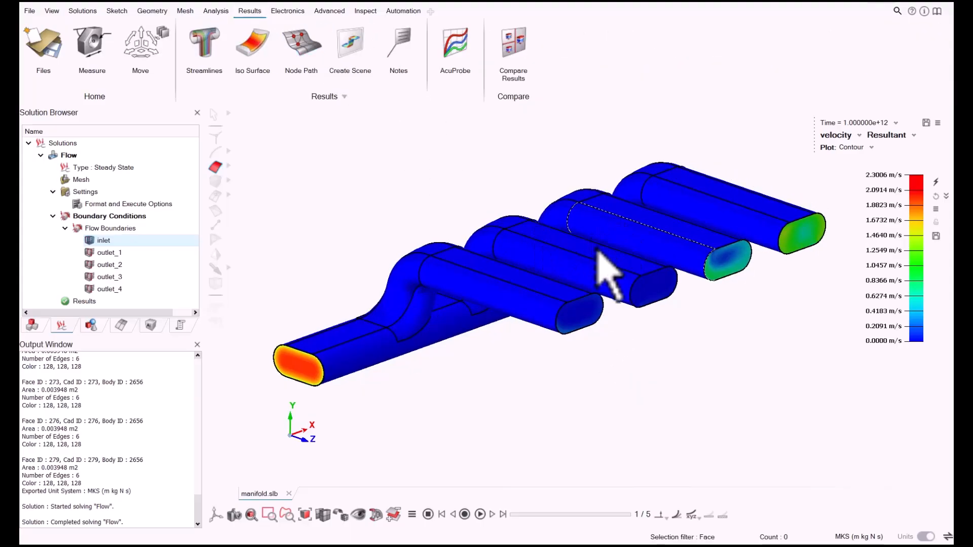
{"action": "middle_click_drag", "start_coordinate": [603, 272], "coordinate": [579, 282]}
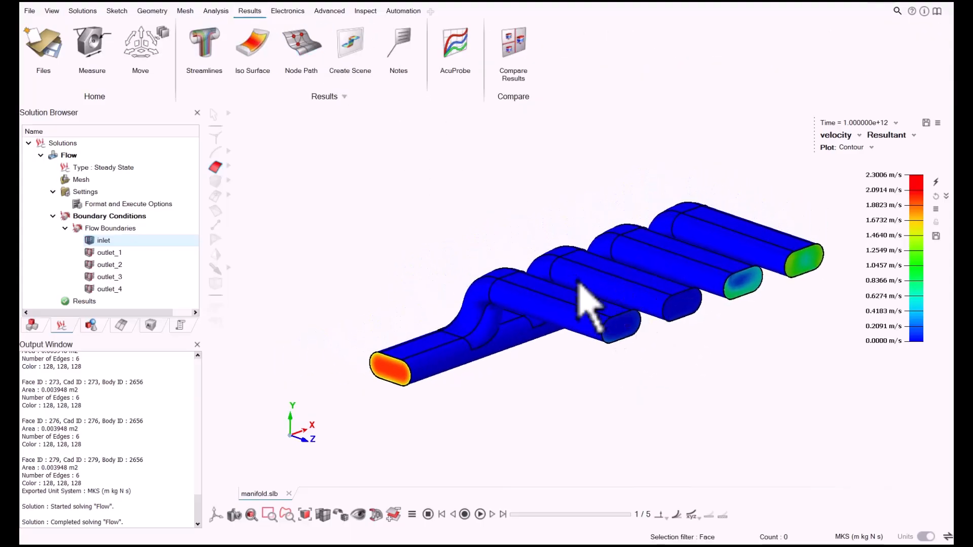
{"action": "left_click", "coordinate": [202, 49]}
{"action": "scroll", "coordinate": [517, 286], "scroll_direction": "up", "scroll_amount": 2}
{"action": "right_click_drag", "start_coordinate": [578, 341], "coordinate": [688, 299]}
{"action": "left_click_drag", "start_coordinate": [336, 98], "coordinate": [269, 160]}
{"action": "middle_click_drag", "start_coordinate": [495, 374], "coordinate": [423, 402]}
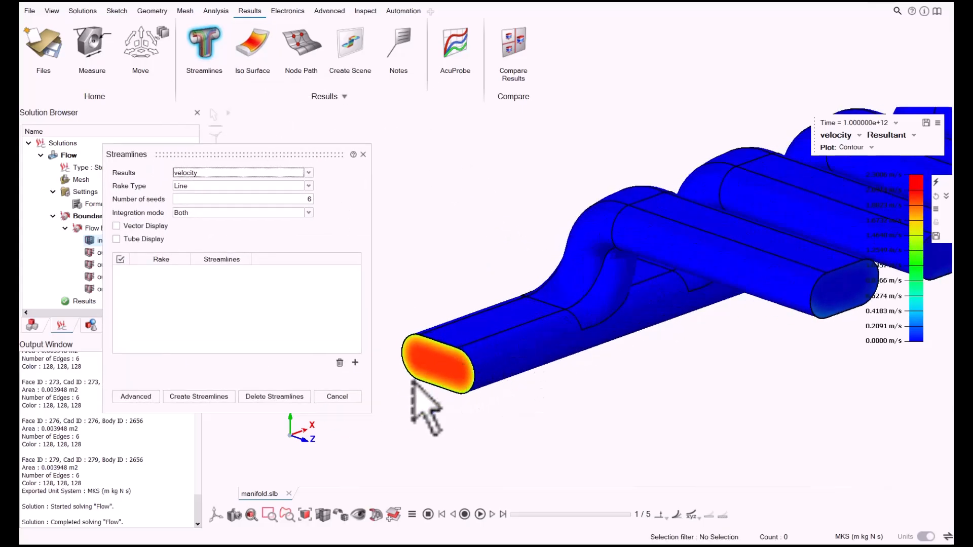
{"action": "left_click", "coordinate": [184, 186]}
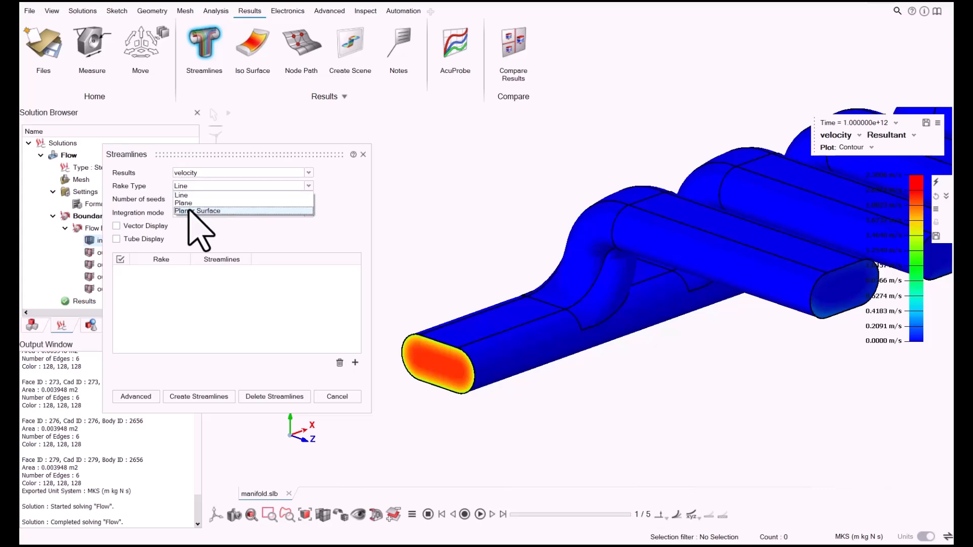
{"action": "left_click", "coordinate": [189, 211]}
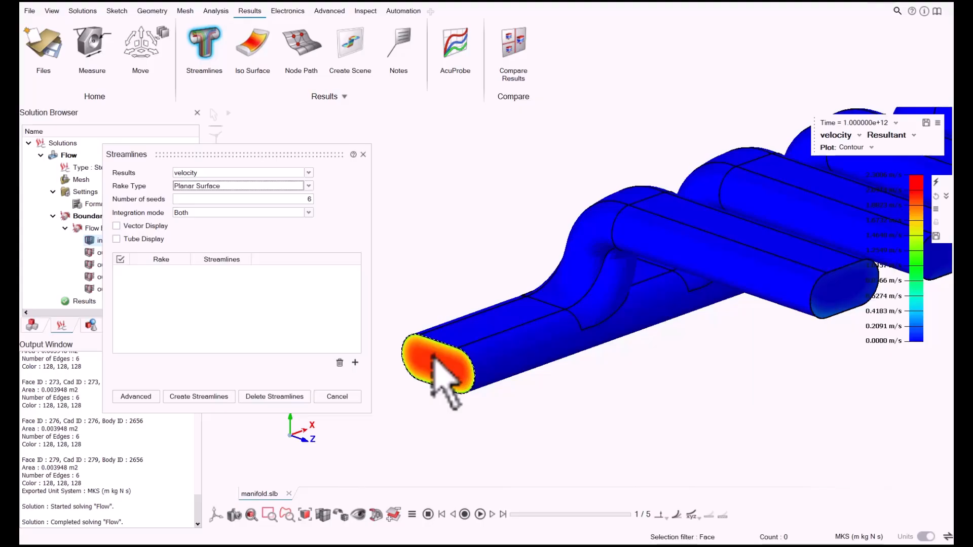
Step: Add a rake on the inlet face with 200 seeds and create its velocity streamlines
{"action": "mouse_move", "coordinate": [433, 355]}
{"action": "right_mouse_down"}
{"action": "mouse_move", "coordinate": [464, 410]}
{"action": "mouse_move", "coordinate": [430, 373]}
{"action": "right_mouse_up"}
{"action": "left_click", "coordinate": [431, 373]}
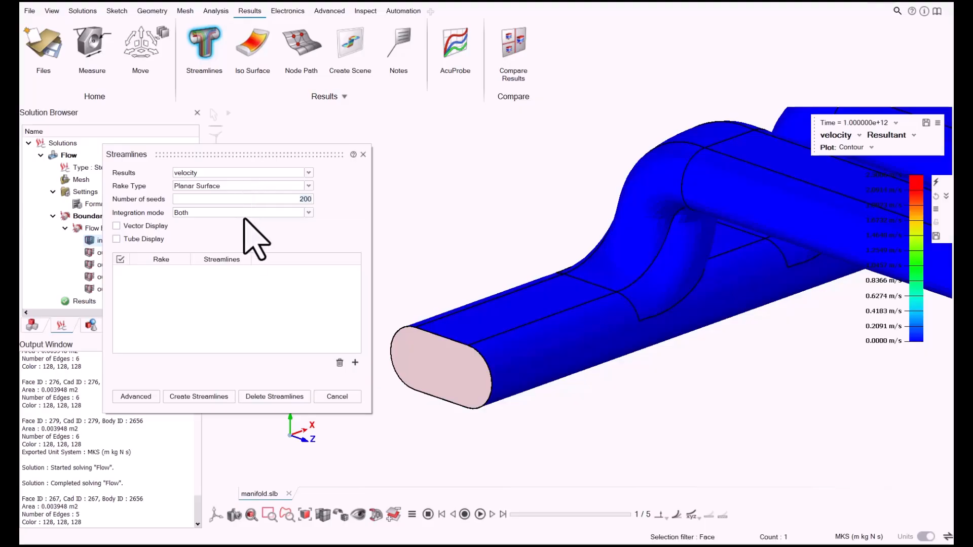
{"action": "left_click", "coordinate": [355, 362]}
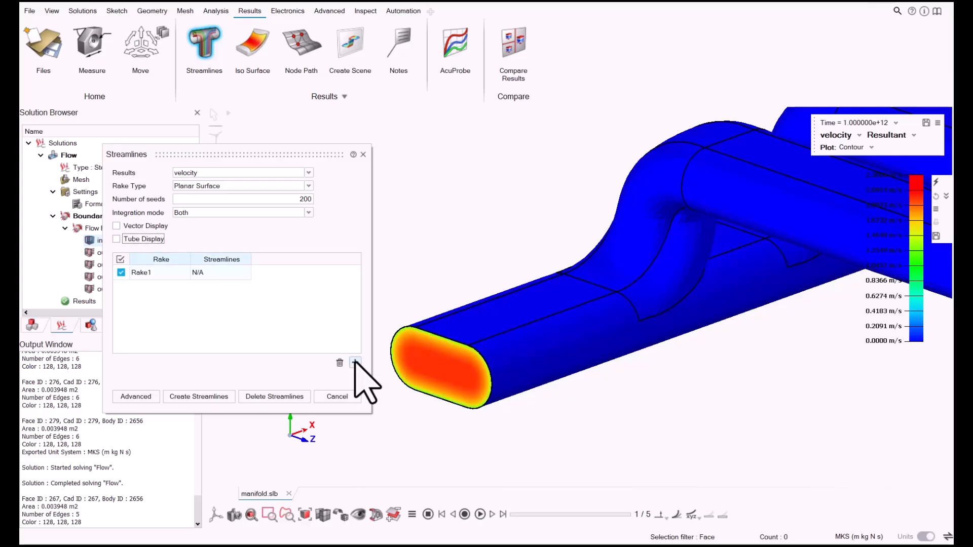
{"action": "left_click", "coordinate": [215, 398]}
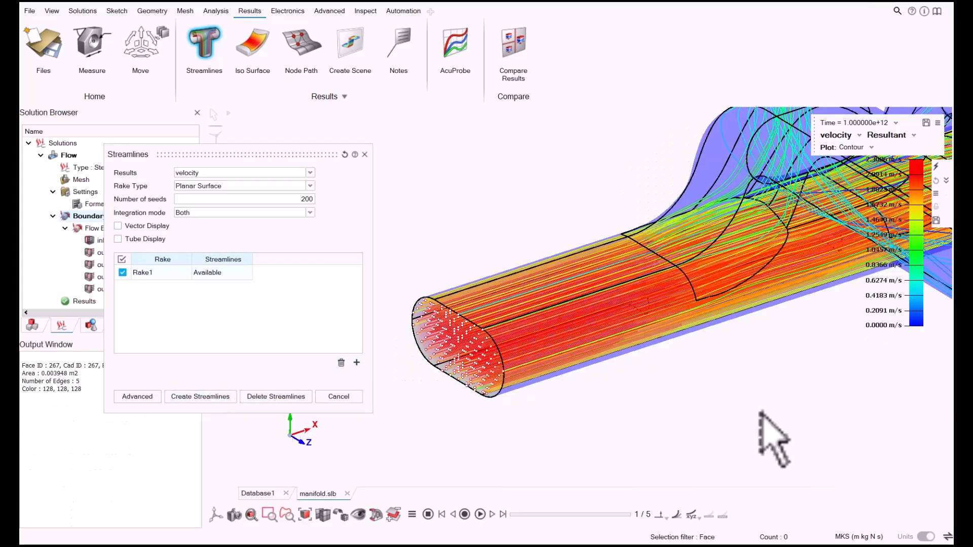
Step: Turn on the vector display for the inlet streamlines and examine the flow through the main pipe and branches
{"action": "scroll", "coordinate": [697, 375], "scroll_direction": "down", "scroll_amount": 4}
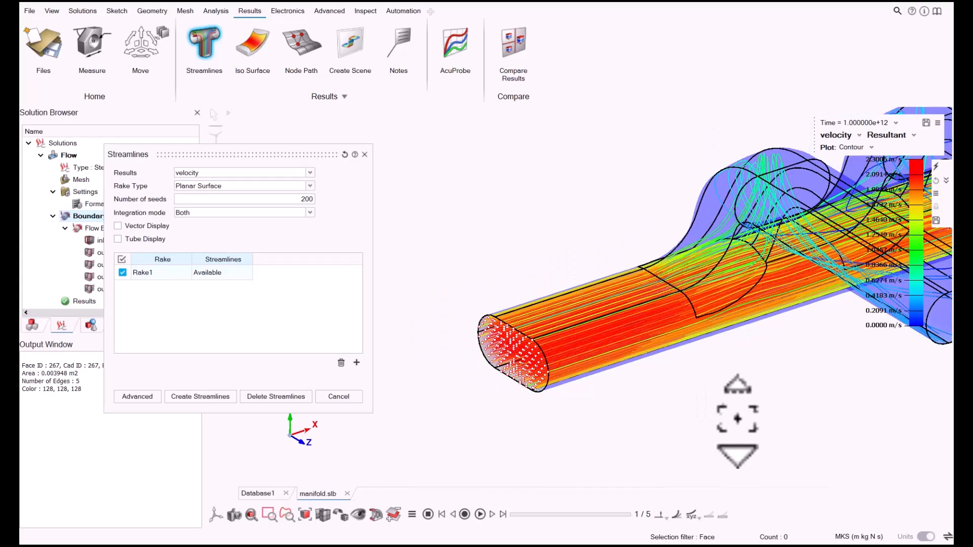
{"action": "scroll", "coordinate": [736, 419], "scroll_direction": "down", "scroll_amount": 5}
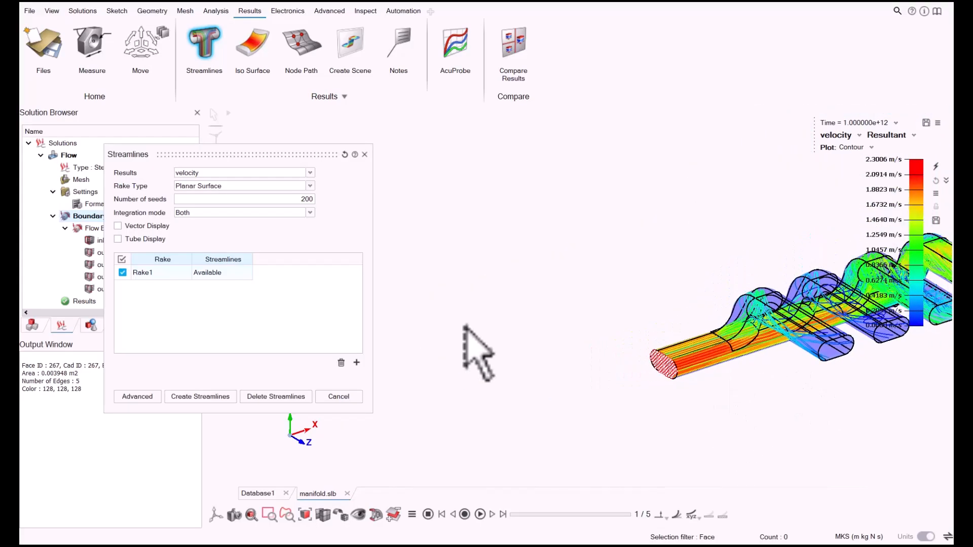
{"action": "scroll", "coordinate": [821, 350], "scroll_direction": "up", "scroll_amount": 6}
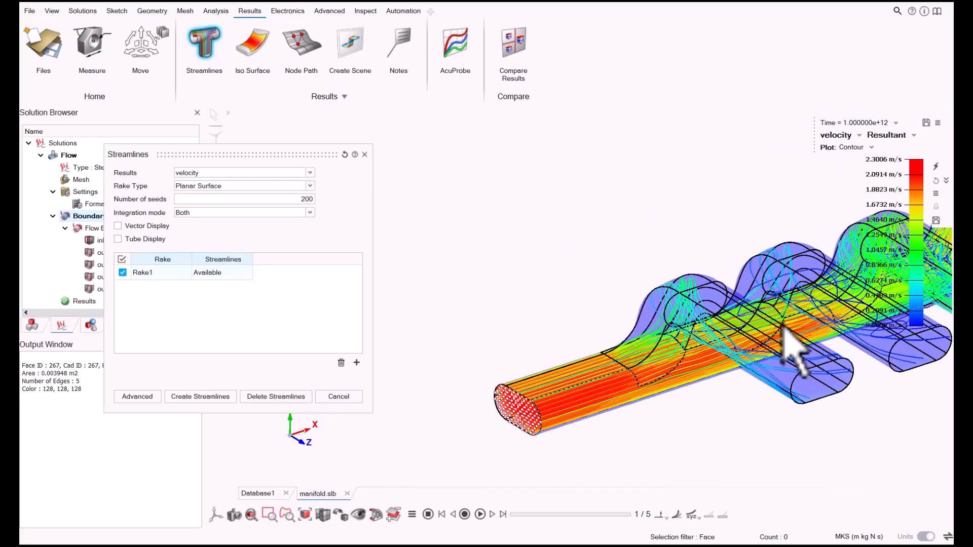
{"action": "middle_click_drag", "start_coordinate": [751, 368], "coordinate": [888, 424]}
{"action": "middle_click_drag", "start_coordinate": [713, 373], "coordinate": [568, 365]}
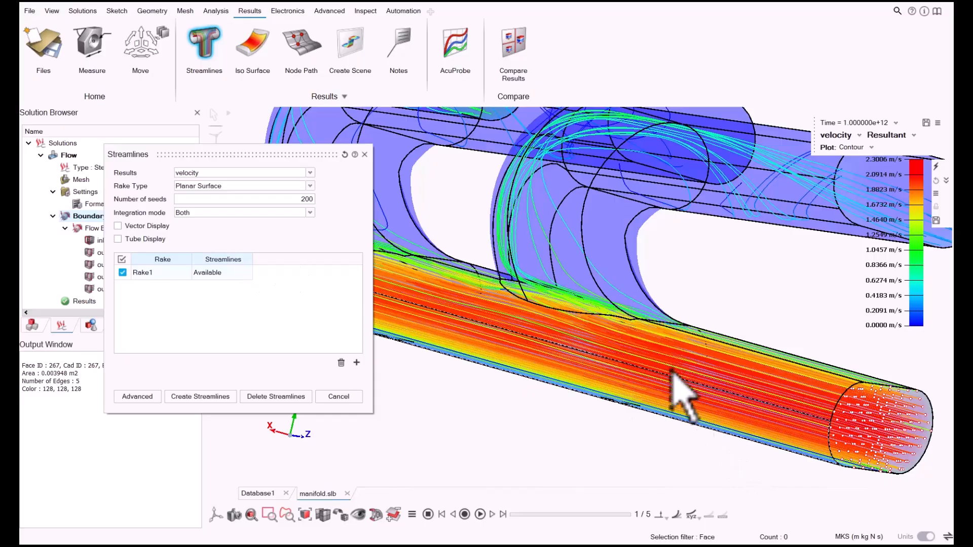
{"action": "left_click", "coordinate": [118, 226]}
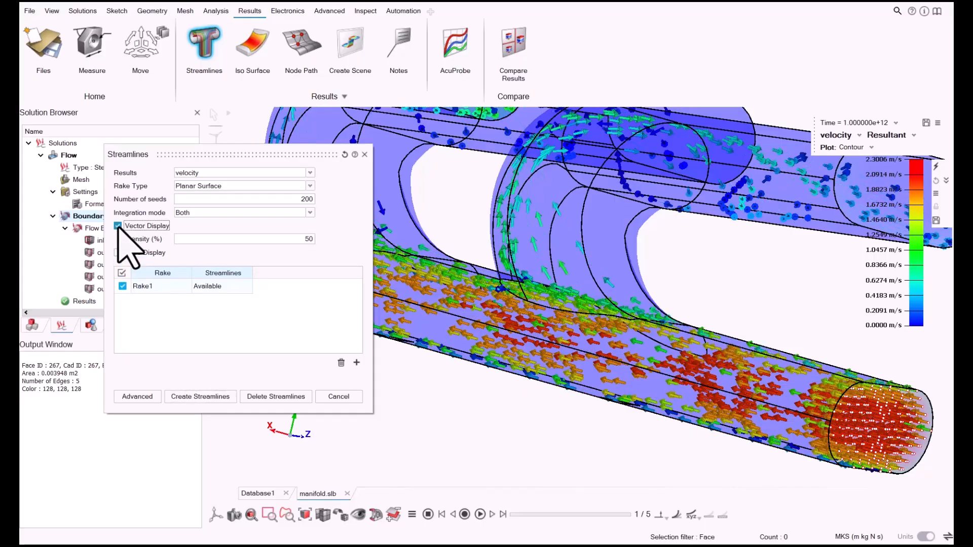
{"action": "middle_click_drag", "start_coordinate": [631, 261], "coordinate": [517, 295]}
{"action": "middle_click_drag", "start_coordinate": [694, 339], "coordinate": [730, 414]}
Step: Close the streamline settings and orient the manifold to the isometric view
{"action": "left_click", "coordinate": [344, 398]}
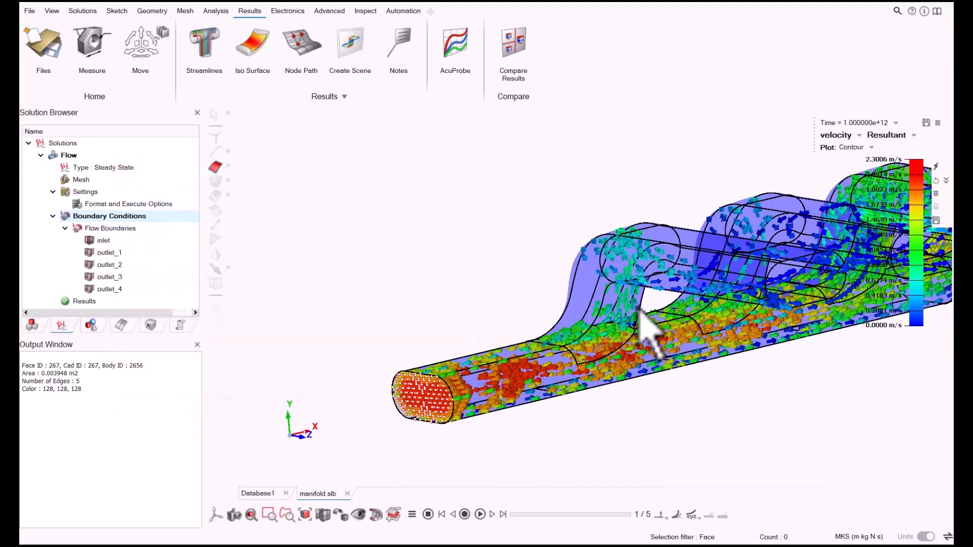
{"action": "middle_click_drag", "start_coordinate": [644, 326], "coordinate": [445, 315]}
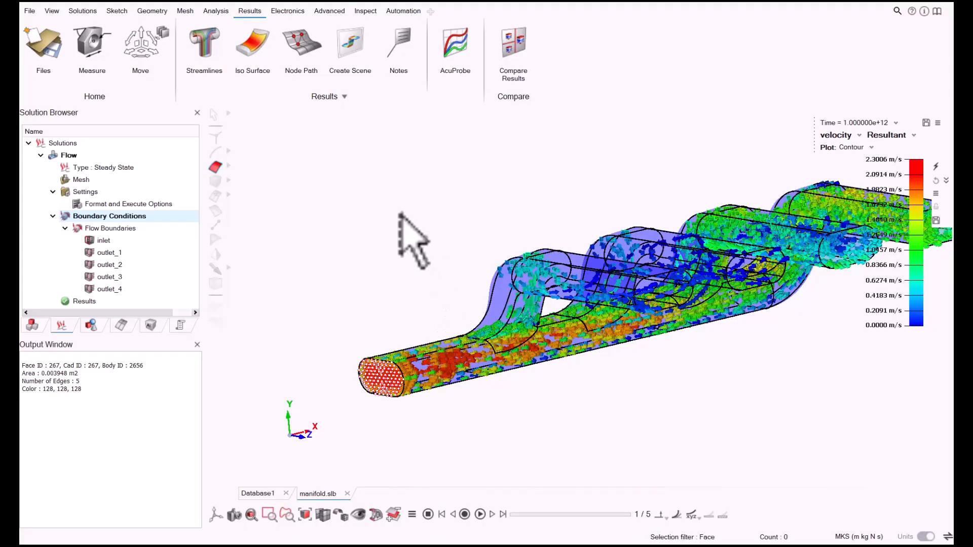
{"action": "left_click", "coordinate": [216, 515]}
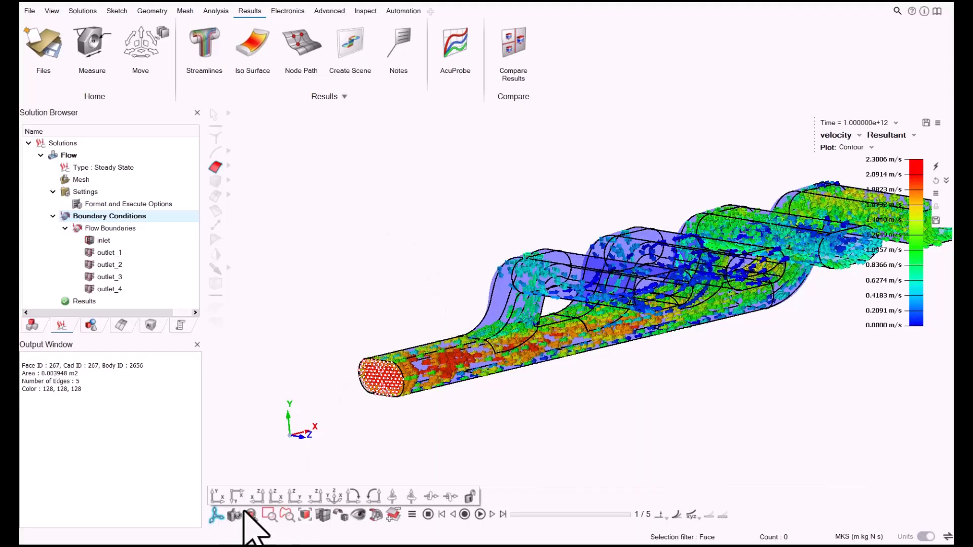
{"action": "left_click", "coordinate": [334, 496]}
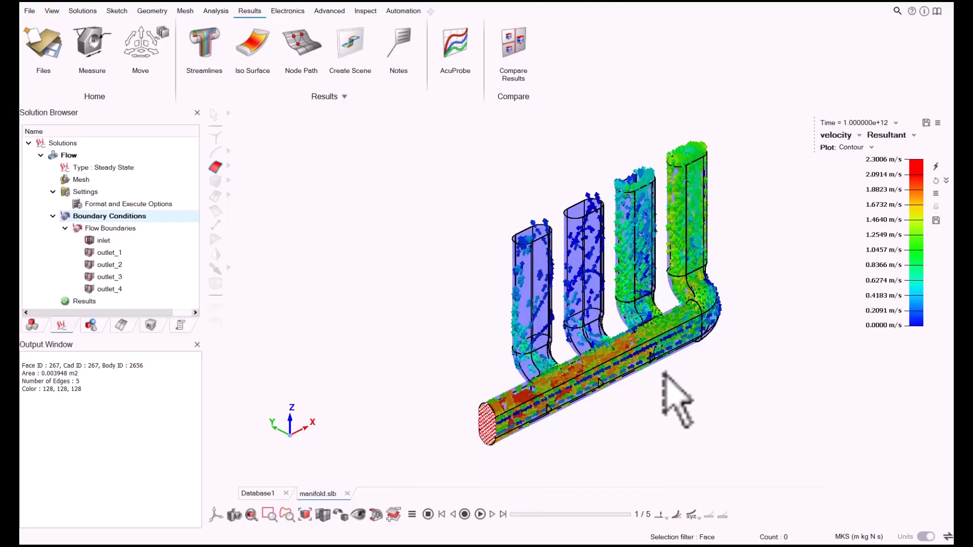
Step: Open the Flow results in the plotting window, plot outlet_1's mass_flux from the surface output, and inspect the curve's end
{"action": "right_click", "coordinate": [91, 303]}
{"action": "left_click", "coordinate": [120, 315]}
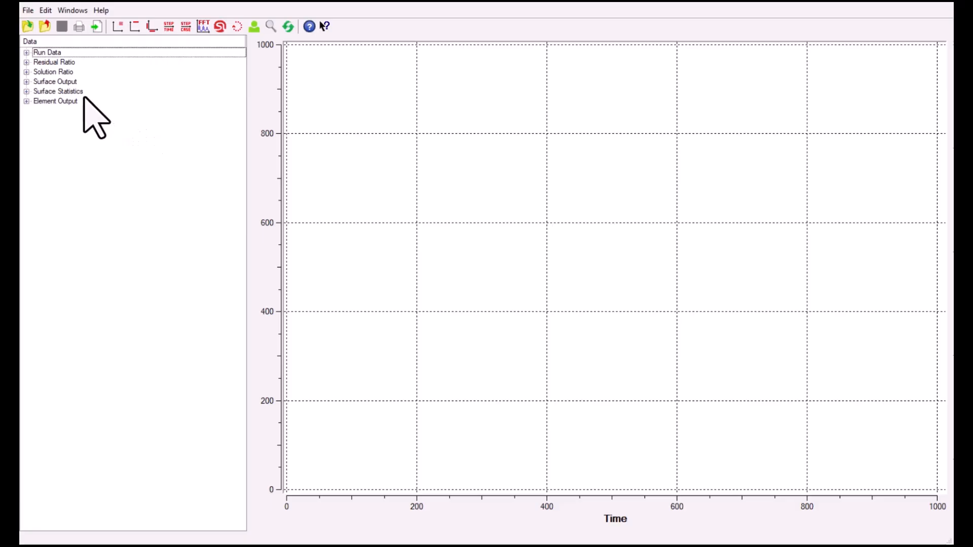
{"action": "left_click", "coordinate": [27, 82]}
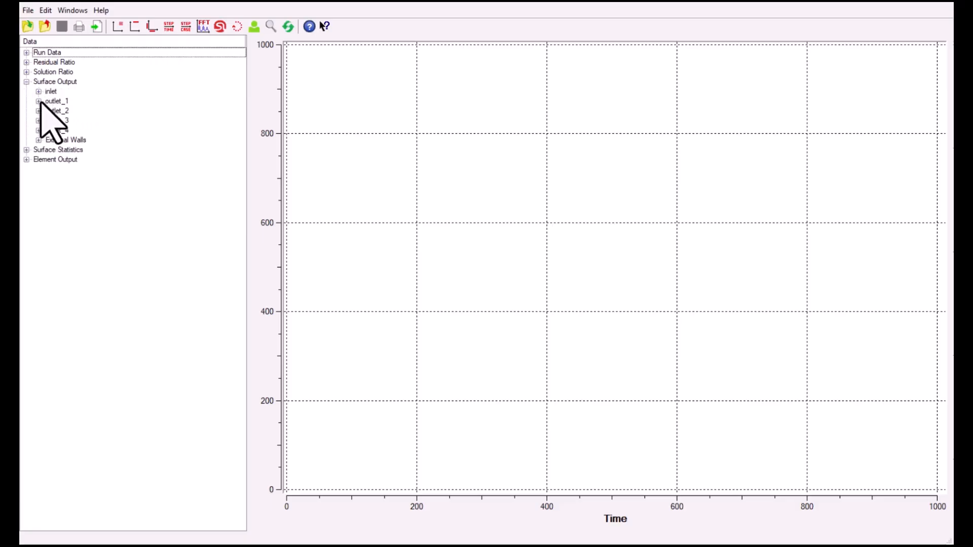
{"action": "left_click", "coordinate": [39, 101]}
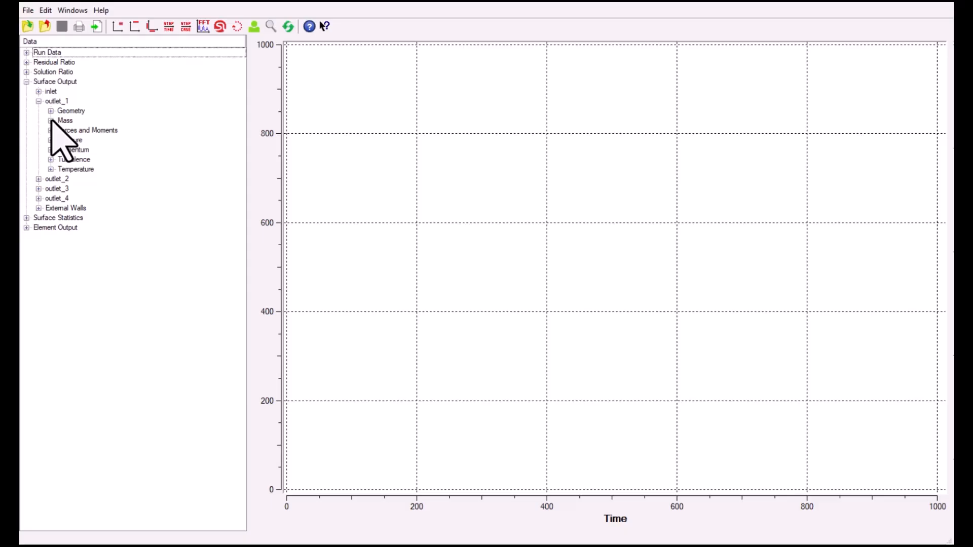
{"action": "left_click", "coordinate": [50, 121]}
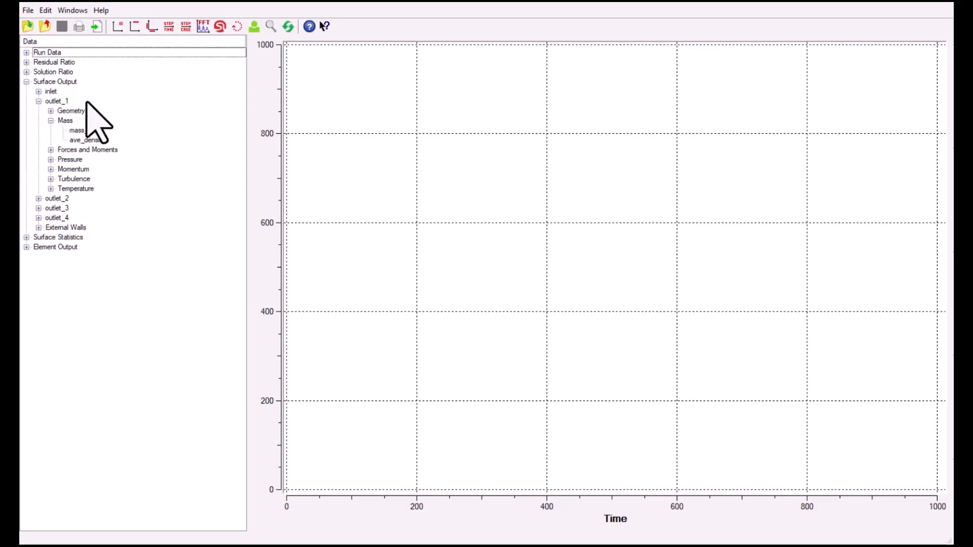
{"action": "left_click", "coordinate": [89, 130]}
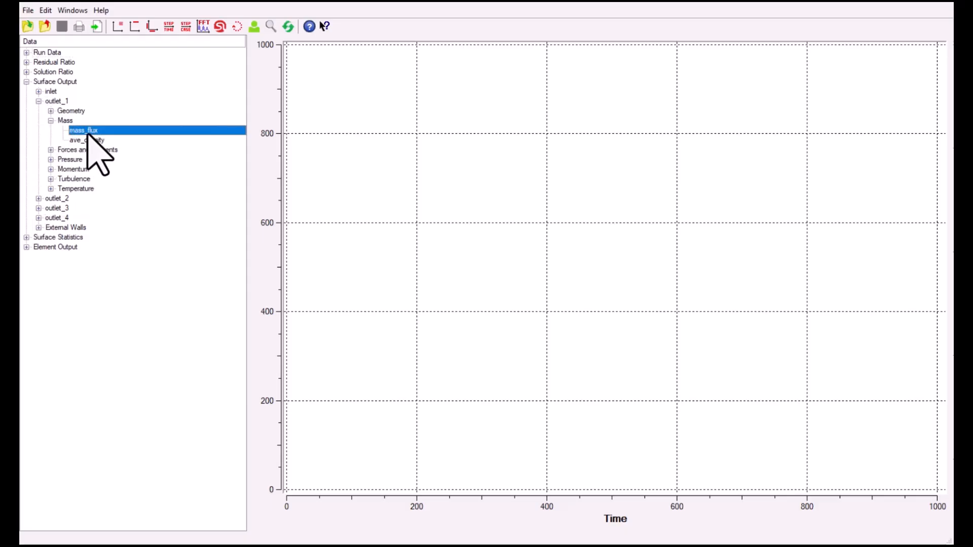
{"action": "right_click", "coordinate": [90, 132]}
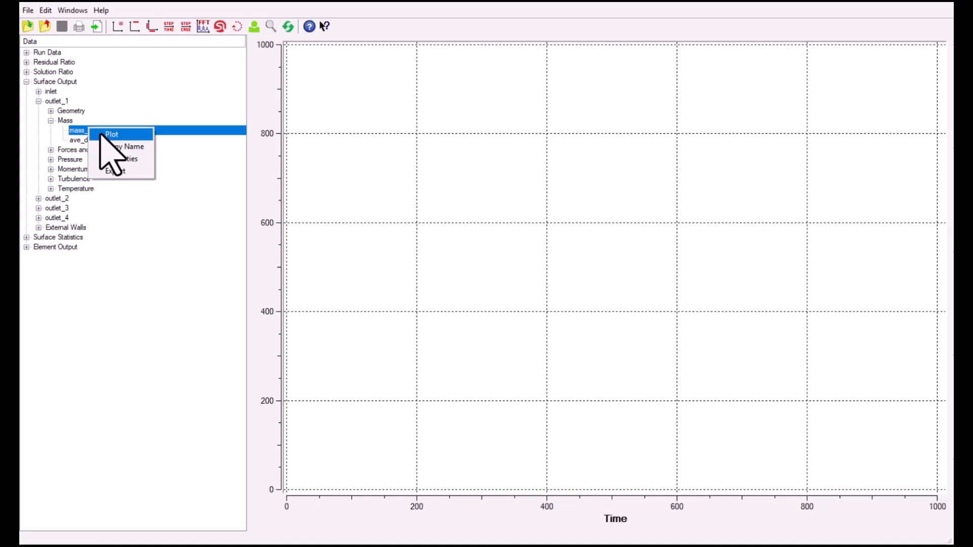
{"action": "left_click", "coordinate": [100, 134]}
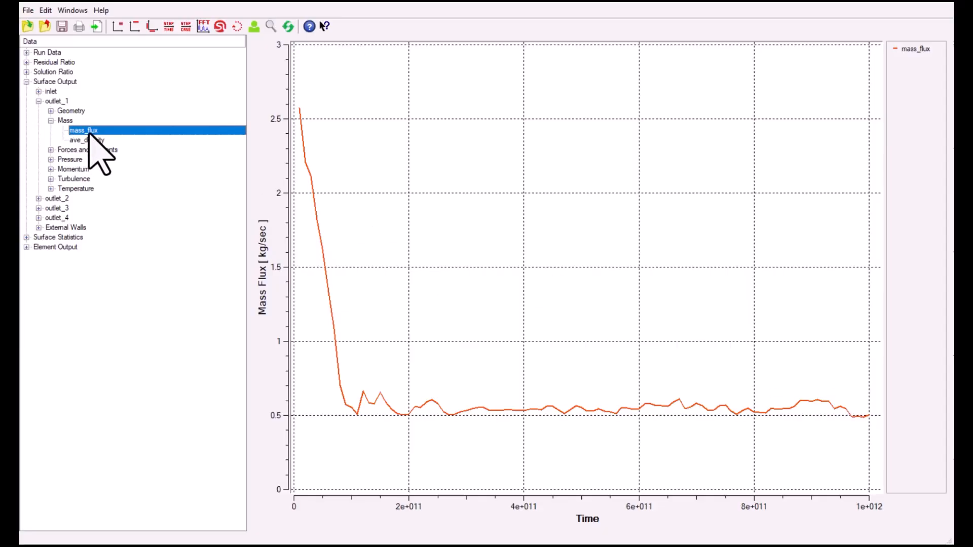
{"action": "left_click", "coordinate": [865, 417]}
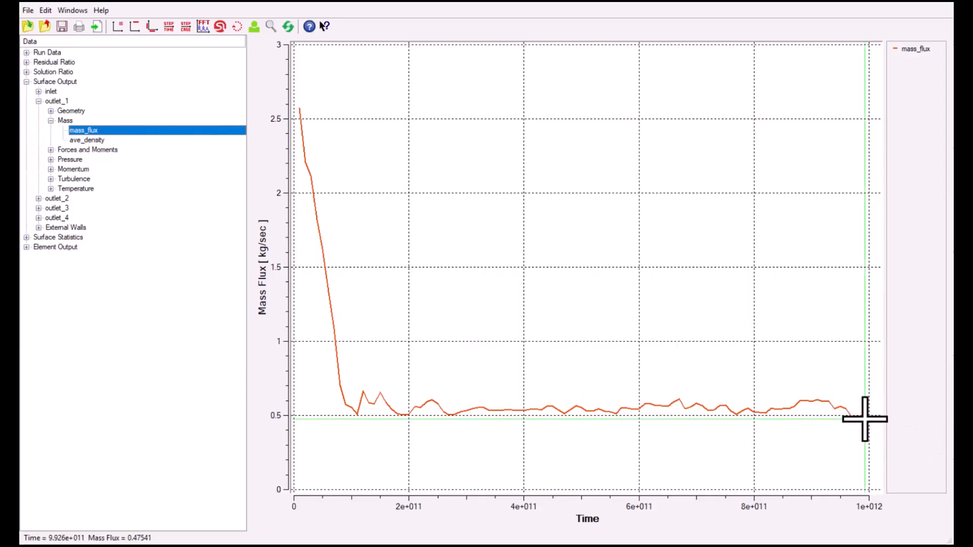
Step: Export outlet_1's mass_flux curve to the Flow folder as outlet_1_mass_flow_rate in the "Raw data file with label (*.txt)" format
{"action": "right_click", "coordinate": [95, 128]}
{"action": "left_click", "coordinate": [134, 173]}
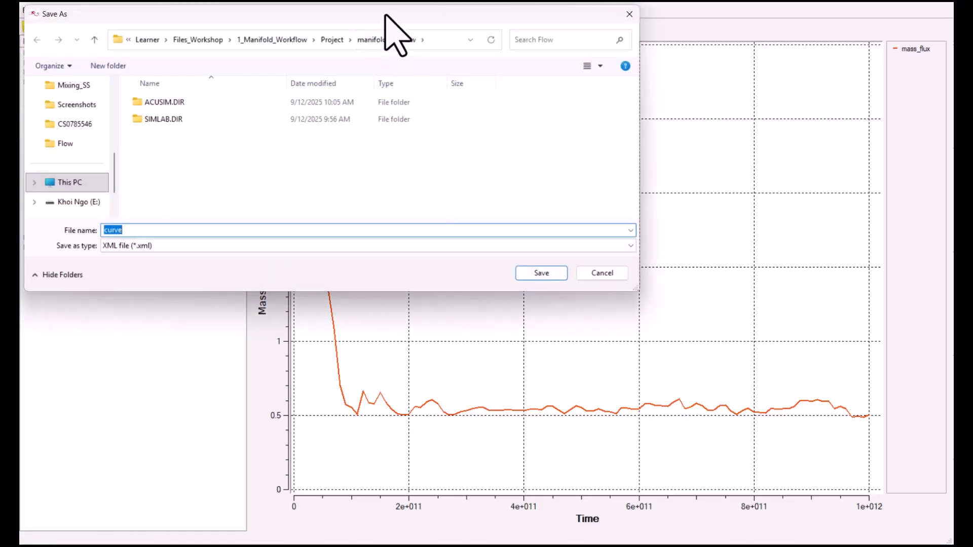
{"action": "left_click_drag", "start_coordinate": [386, 16], "coordinate": [532, 94]}
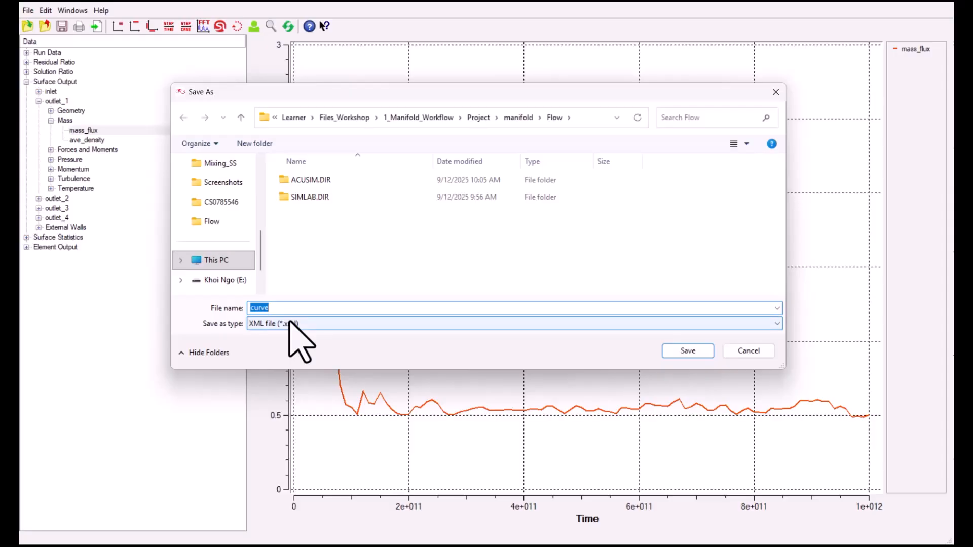
{"action": "left_click", "coordinate": [293, 325]}
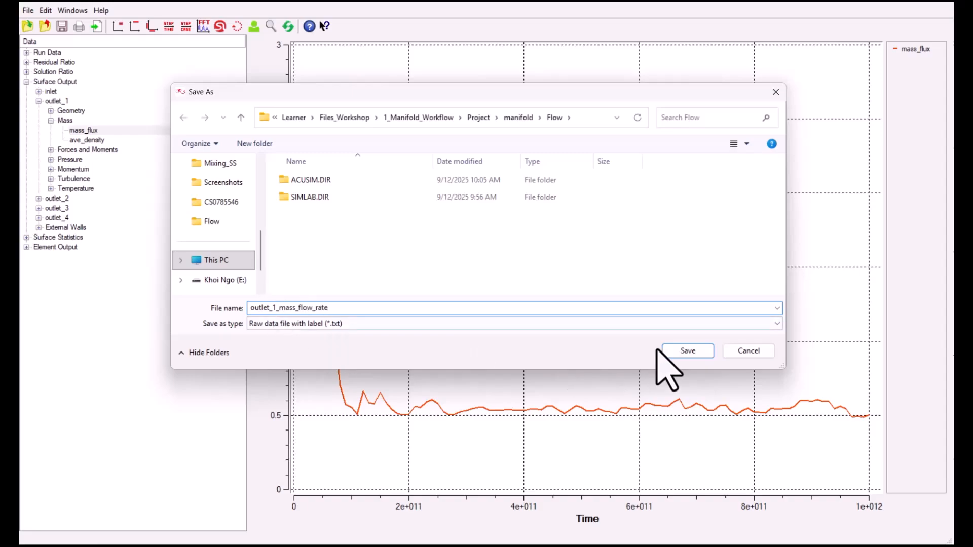
{"action": "left_click", "coordinate": [679, 352]}
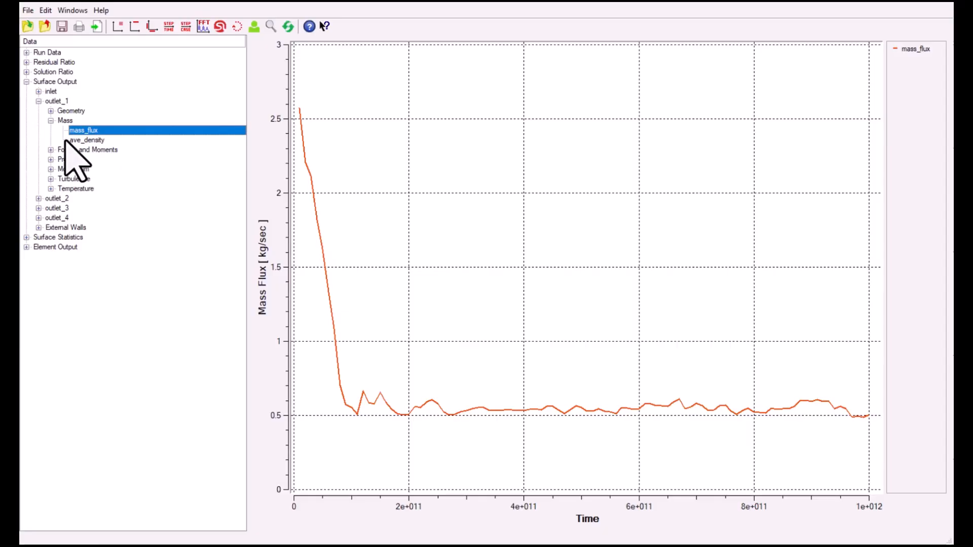
Step: Plot outlet_1's pressure from the surface output together with its mass_flux curve
{"action": "left_click", "coordinate": [51, 121]}
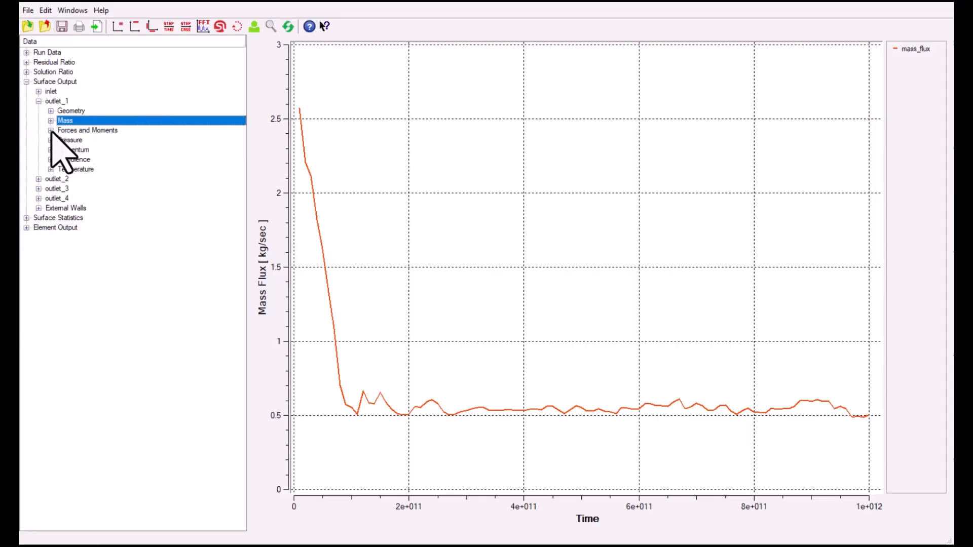
{"action": "left_click", "coordinate": [50, 141]}
{"action": "left_click", "coordinate": [85, 151]}
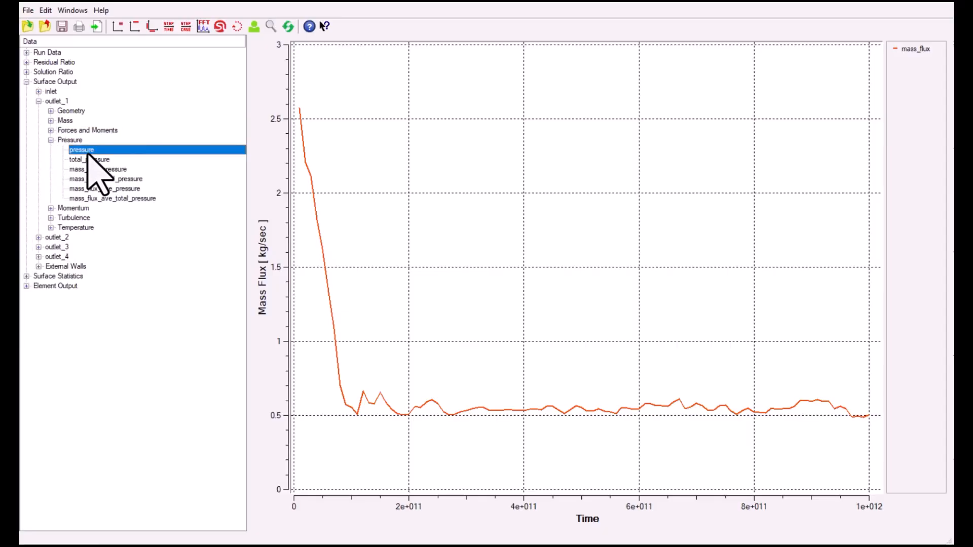
{"action": "right_click", "coordinate": [88, 154]}
{"action": "left_click", "coordinate": [101, 159]}
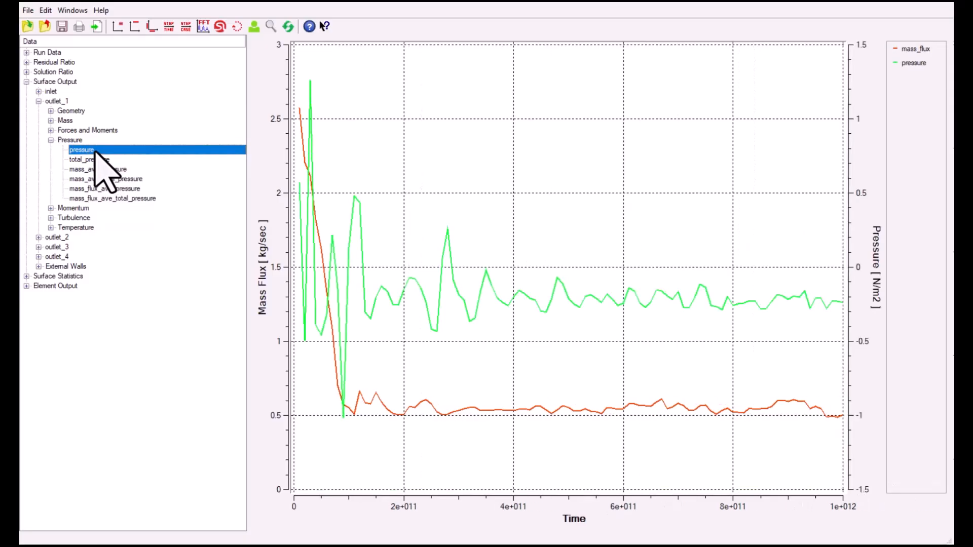
{"action": "right_click", "coordinate": [95, 151]}
{"action": "left_click", "coordinate": [127, 193]}
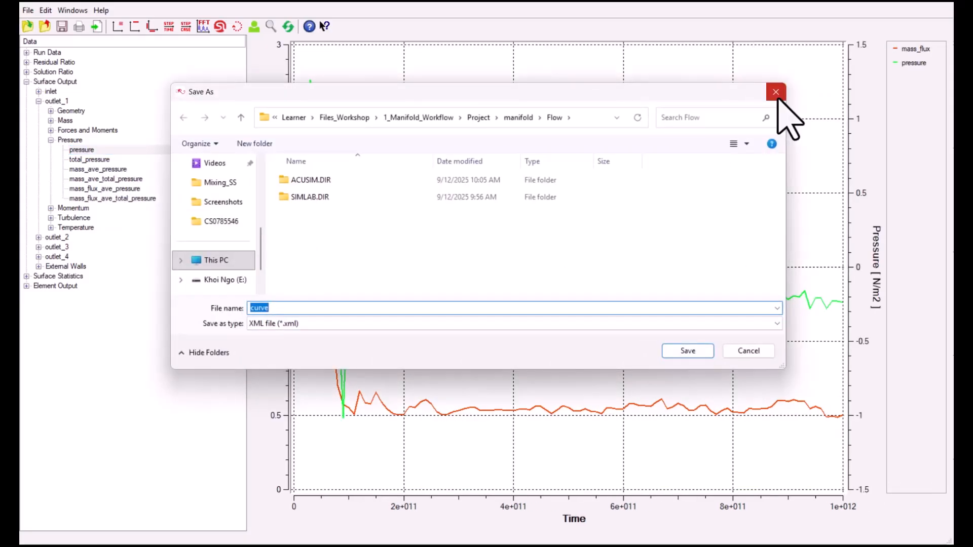
{"action": "left_click", "coordinate": [776, 92]}
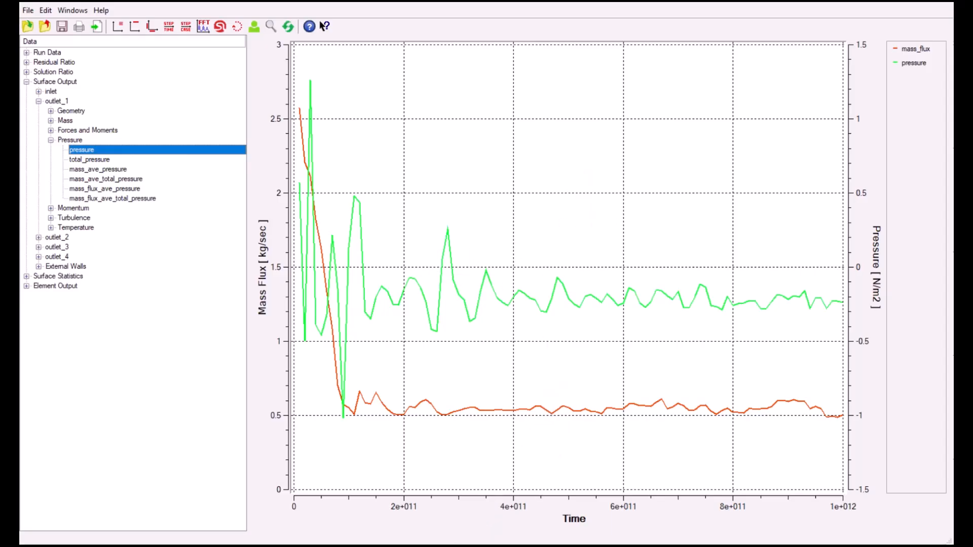
Step: Switch to File Explorer and browse from 1_Manifold_Workflow through Project and manifold to the Flow folder
{"action": "mouse_move", "coordinate": [449, 546]}
{"action": "left_click", "coordinate": [465, 512]}
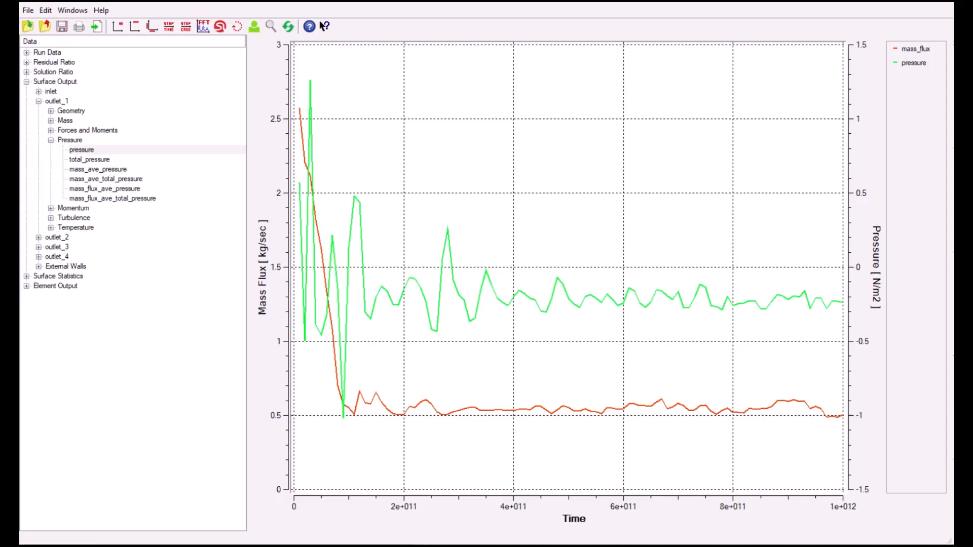
{"action": "left_click", "coordinate": [448, 546]}
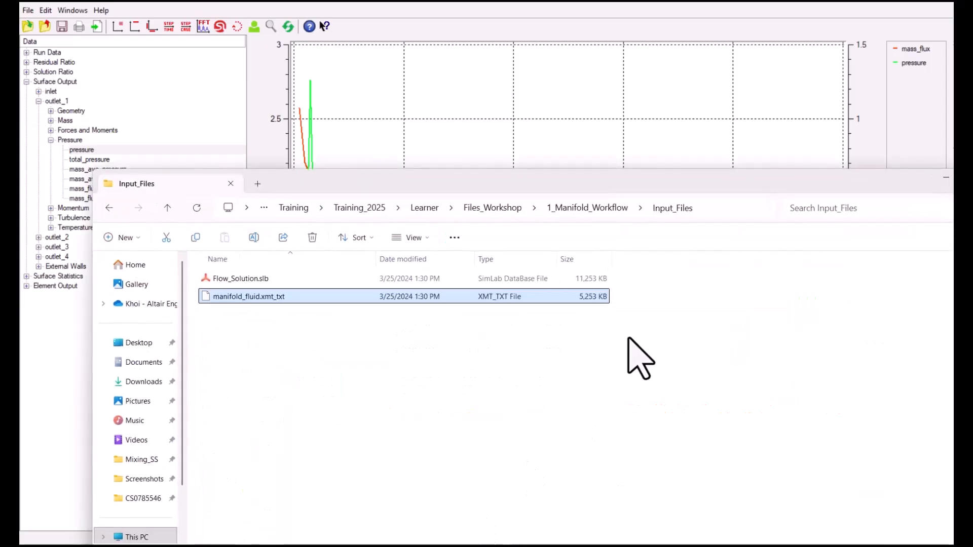
{"action": "double_click", "coordinate": [654, 188]}
{"action": "left_click", "coordinate": [578, 26]}
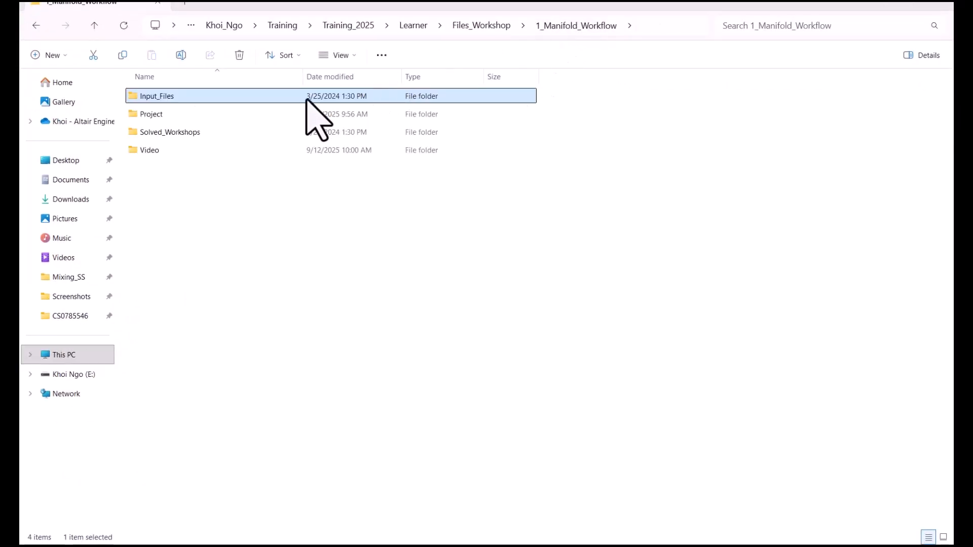
{"action": "left_click", "coordinate": [235, 115]}
{"action": "double_click", "coordinate": [234, 117]}
{"action": "double_click", "coordinate": [184, 97]}
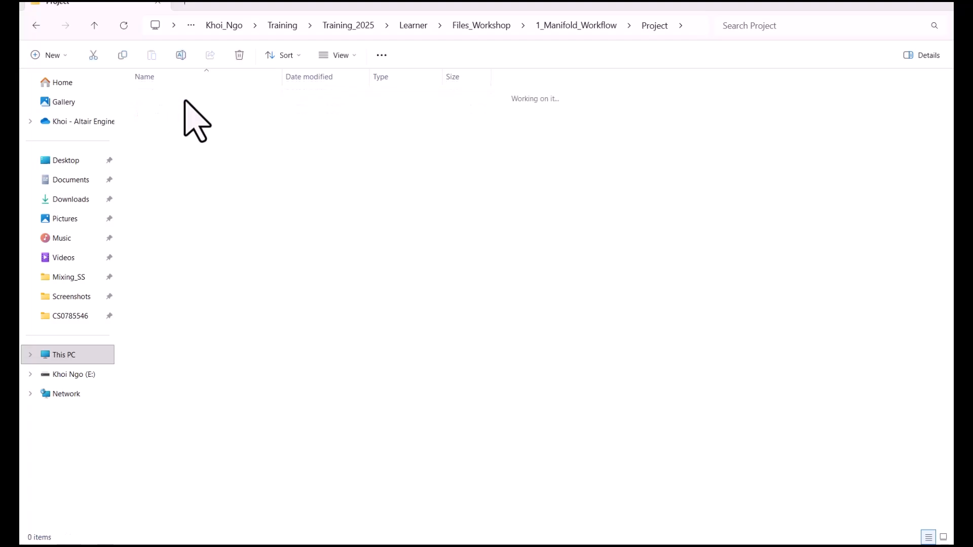
{"action": "double_click", "coordinate": [185, 97]}
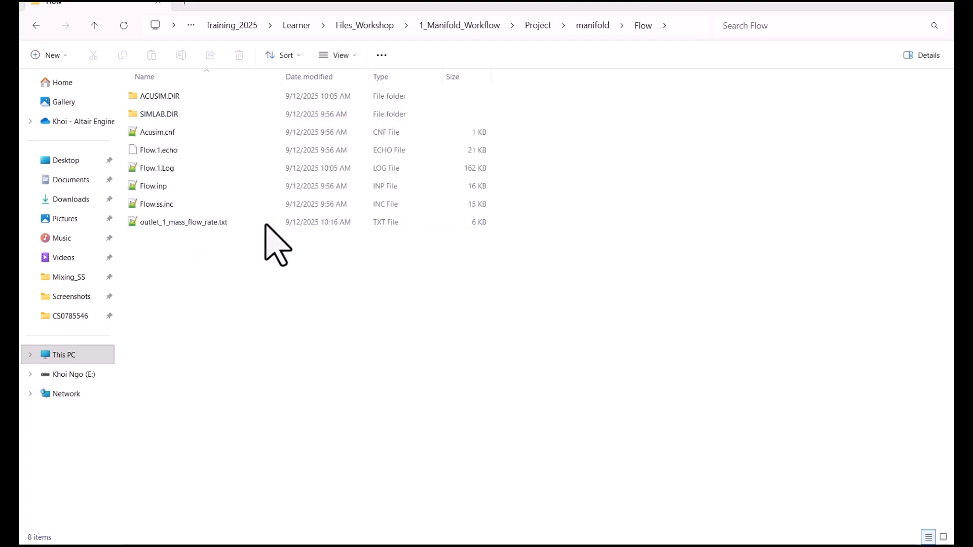
Step: Open outlet_1_mass_flow_rate.txt in the text editor and highlight the last row, step 100, to read its mass flux
{"action": "double_click", "coordinate": [197, 223]}
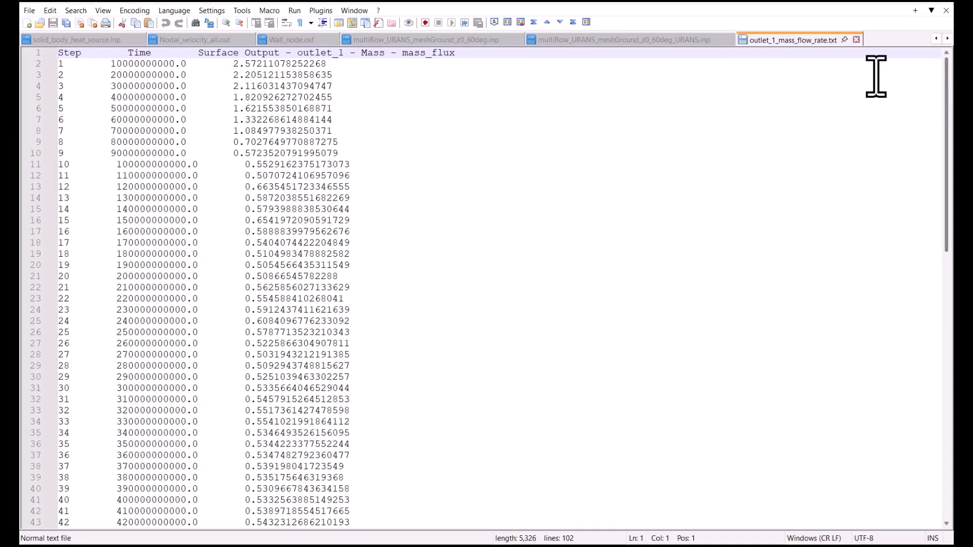
{"action": "left_click_drag", "start_coordinate": [949, 94], "coordinate": [945, 382]}
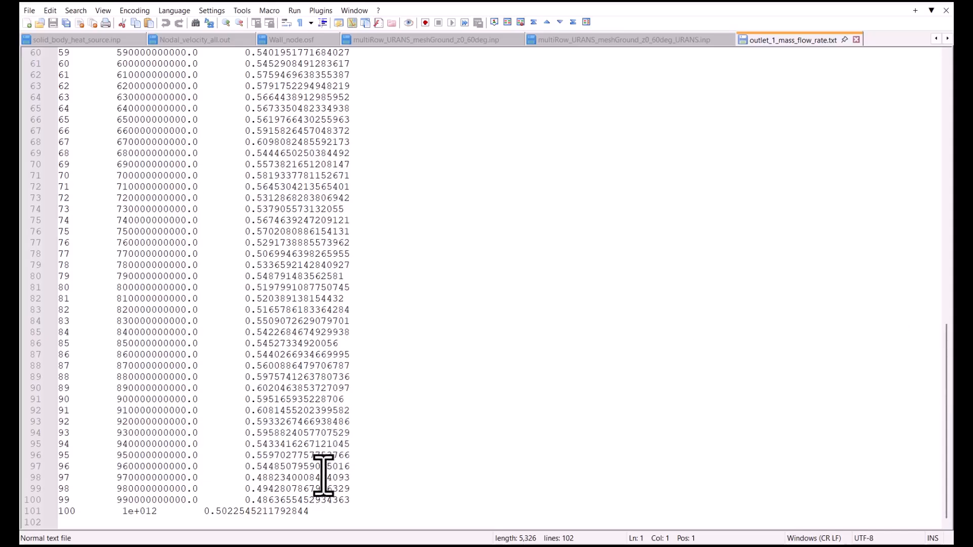
{"action": "left_click_drag", "start_coordinate": [317, 513], "coordinate": [67, 512]}
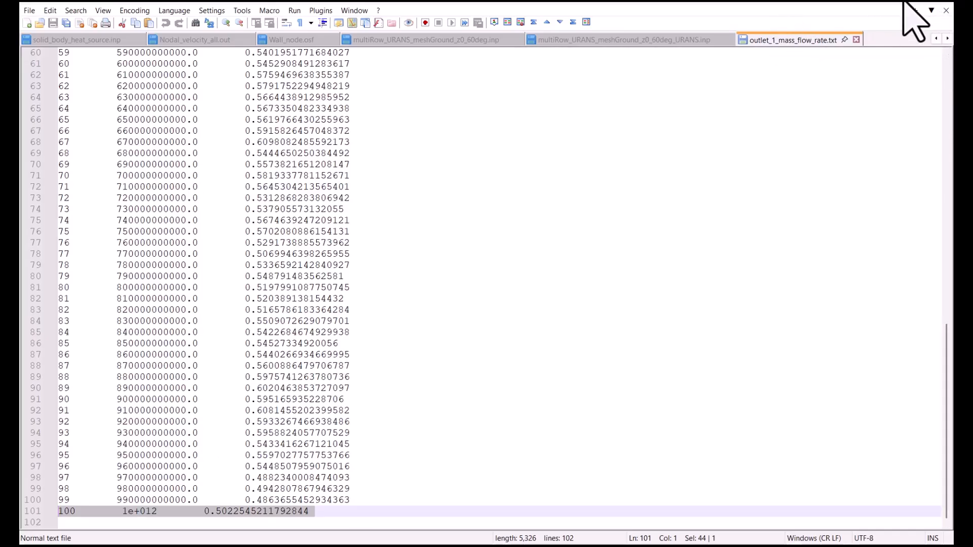
Step: Leave the exported text file, switch back to SimLab and examine the inlet end of the manifold
{"action": "left_click", "coordinate": [884, 2]}
{"action": "left_click", "coordinate": [769, 464]}
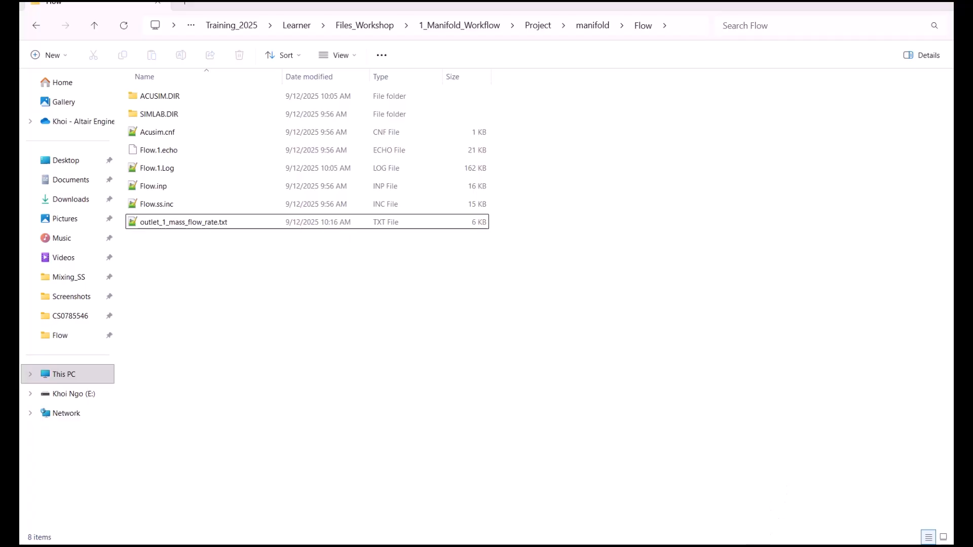
{"action": "left_click", "coordinate": [675, 546]}
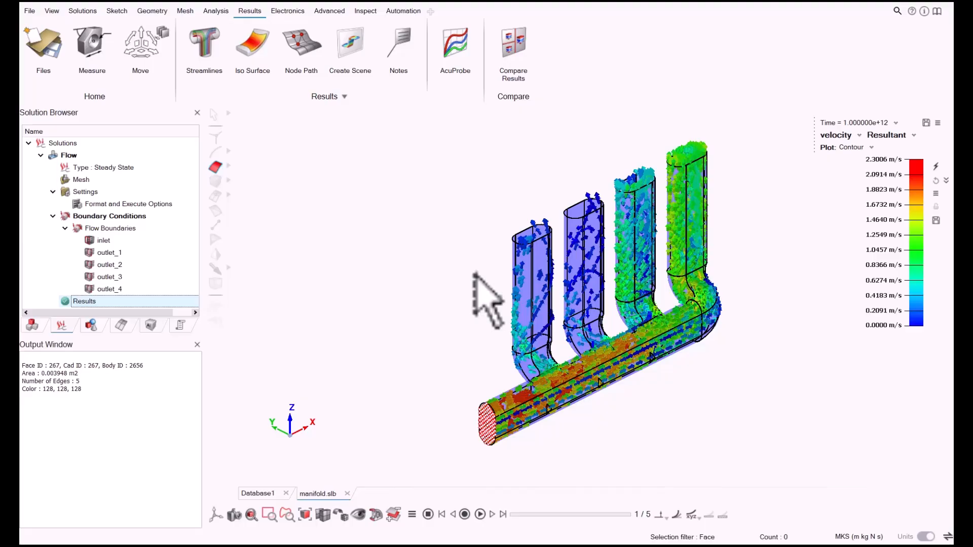
{"action": "scroll", "coordinate": [489, 440], "scroll_direction": "up", "scroll_amount": 2}
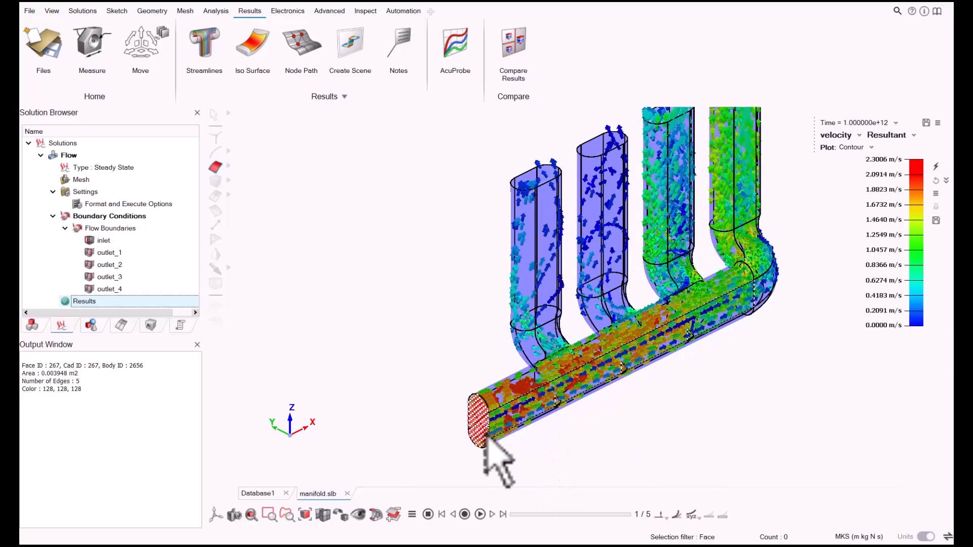
{"action": "scroll", "coordinate": [486, 440], "scroll_direction": "up", "scroll_amount": 2}
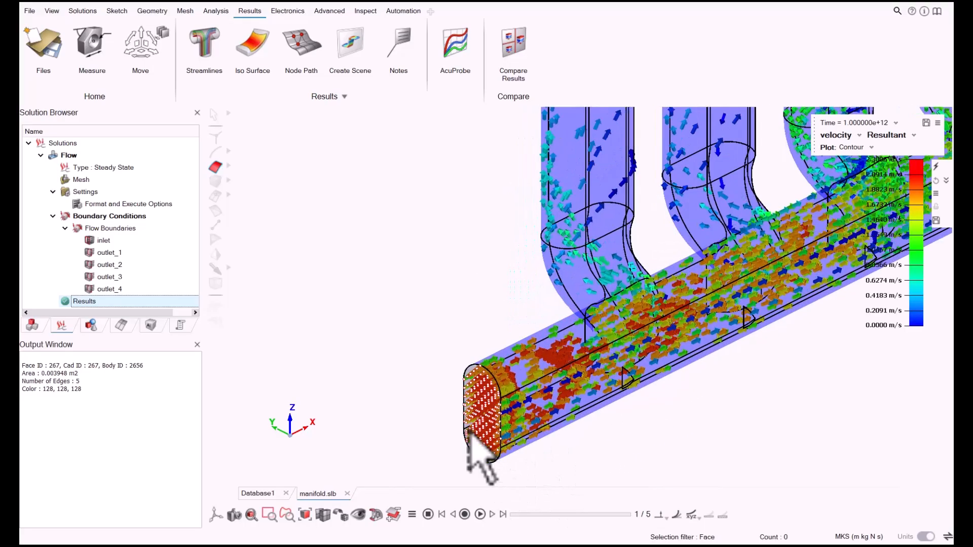
Step: Create a Mass flow rate response named Mass flow rate_outlet1 on the first outlet's end face (270) and read its value
{"action": "left_click", "coordinate": [88, 301]}
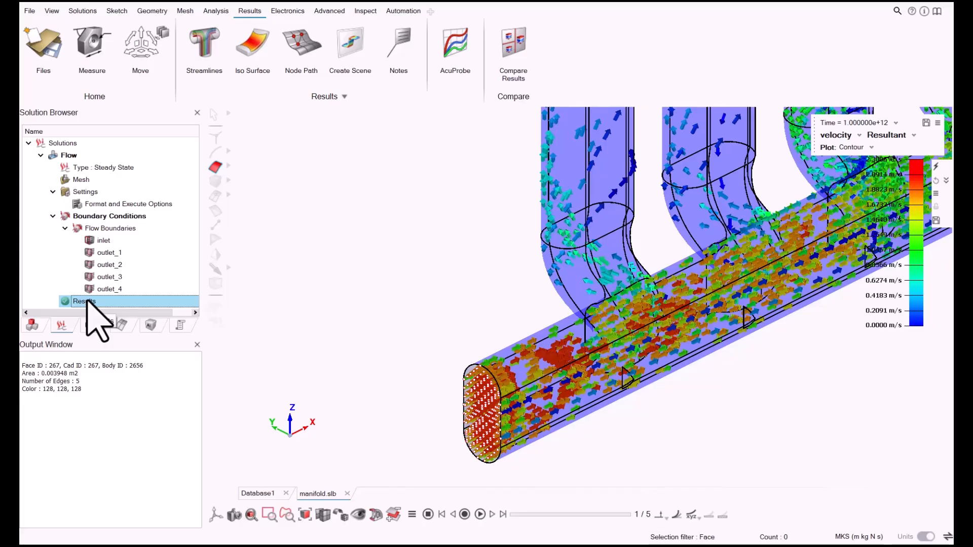
{"action": "right_click", "coordinate": [89, 302]}
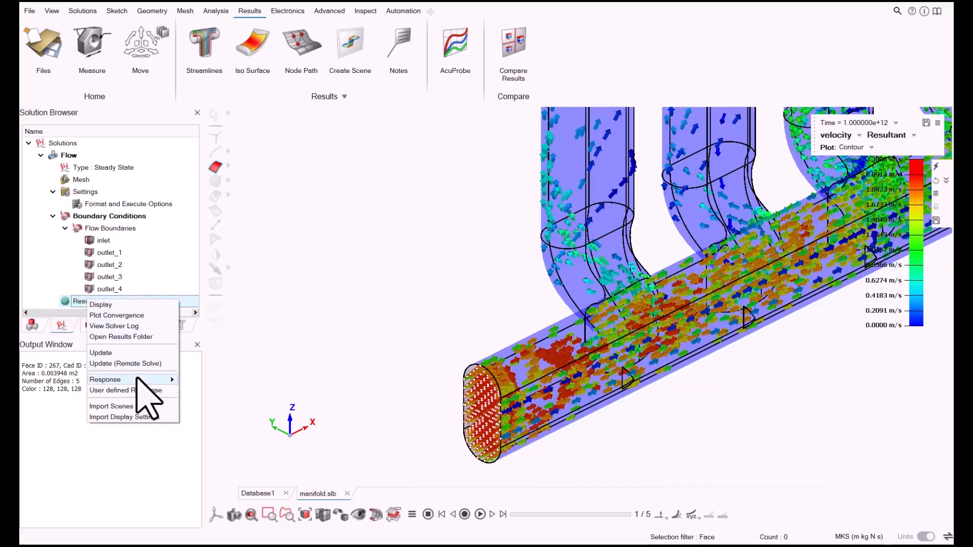
{"action": "mouse_move", "coordinate": [137, 379]}
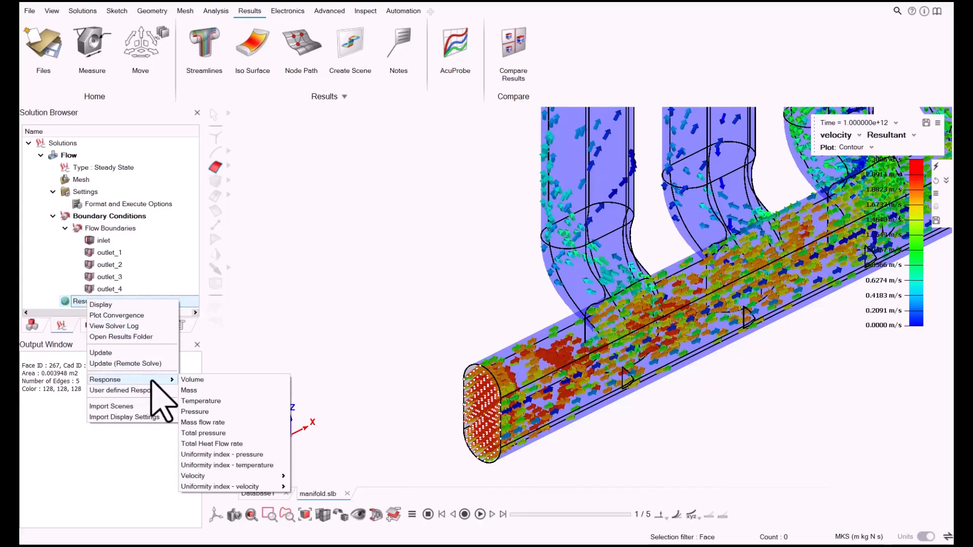
{"action": "left_click", "coordinate": [223, 423]}
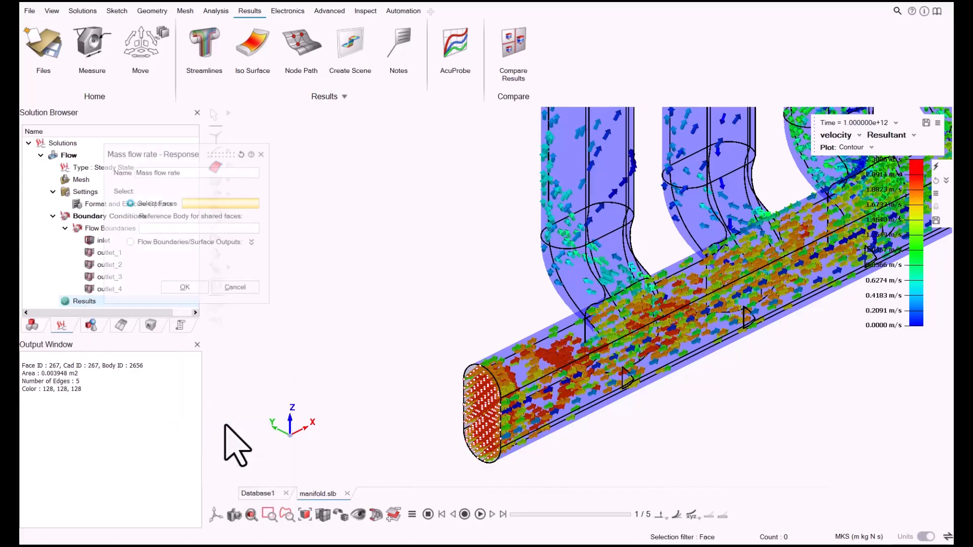
{"action": "scroll", "coordinate": [426, 262], "scroll_direction": "down", "scroll_amount": 5}
{"action": "middle_click_drag", "start_coordinate": [476, 325], "coordinate": [485, 359]}
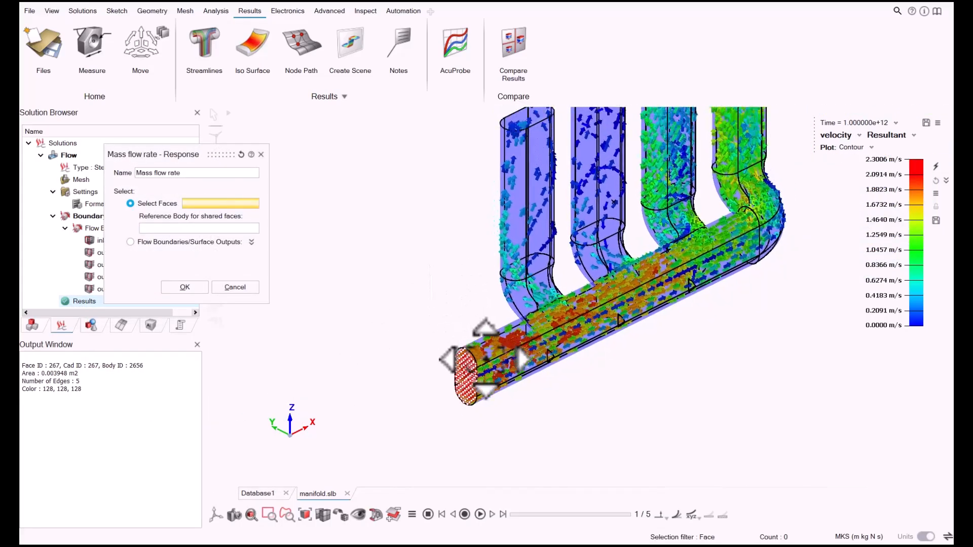
{"action": "right_click_drag", "start_coordinate": [486, 359], "coordinate": [493, 442]}
{"action": "scroll", "coordinate": [572, 244], "scroll_direction": "up", "scroll_amount": 5}
{"action": "middle_click_drag", "start_coordinate": [567, 236], "coordinate": [554, 293]}
{"action": "left_click", "coordinate": [552, 302]}
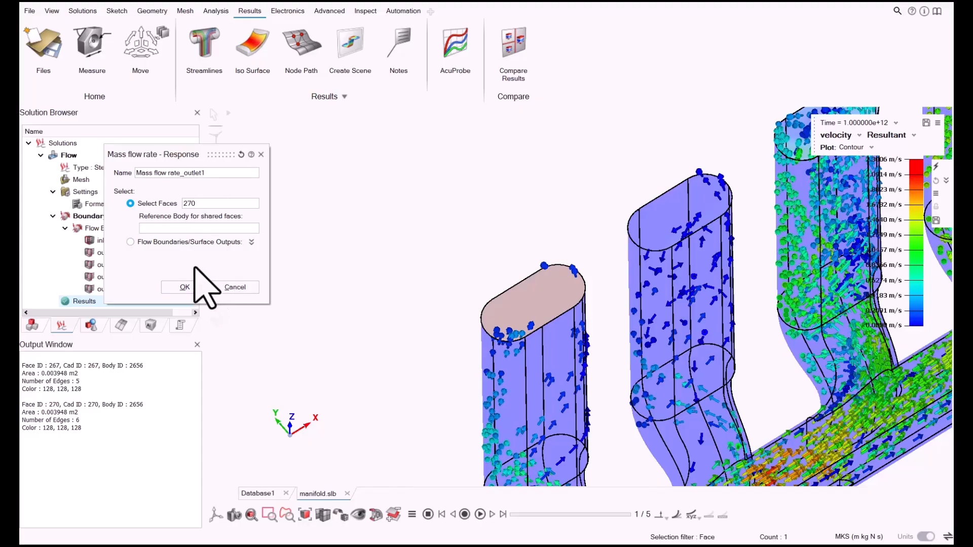
{"action": "left_click", "coordinate": [231, 206]}
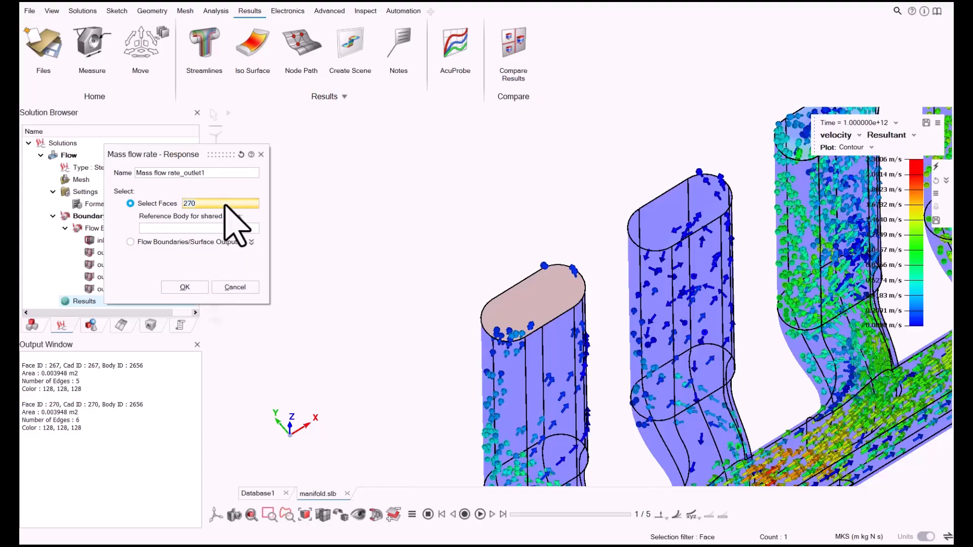
{"action": "left_click", "coordinate": [184, 288]}
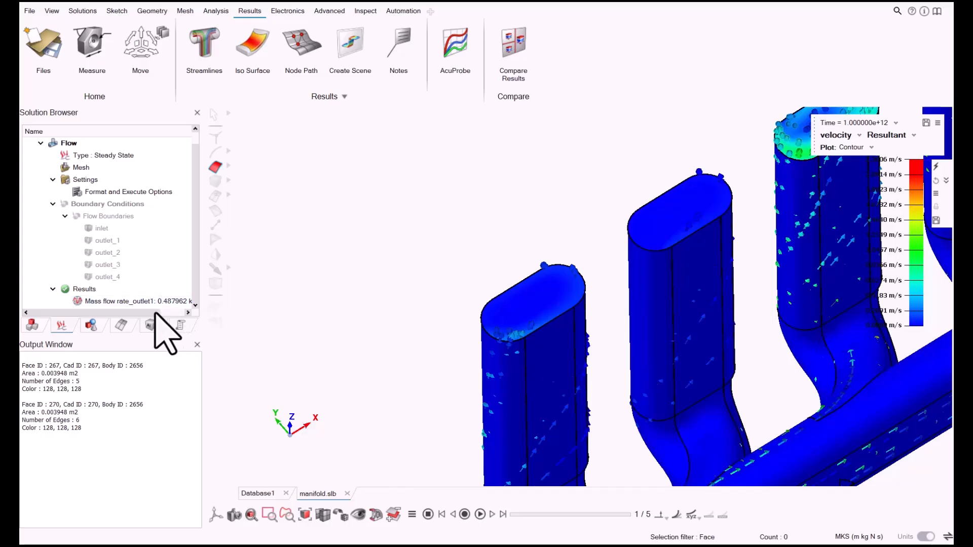
{"action": "left_click_drag", "start_coordinate": [151, 312], "coordinate": [207, 319]}
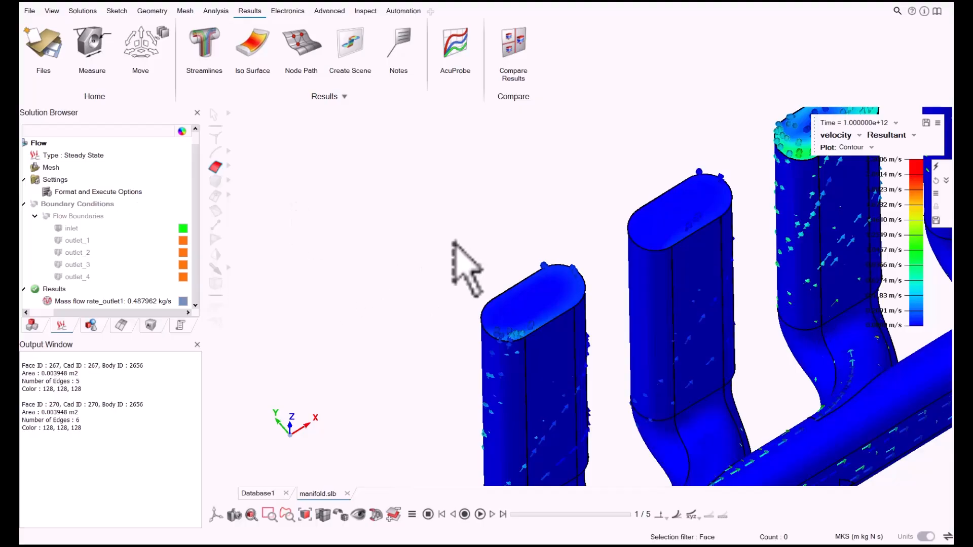
Step: Create a Pressure response named Pressure_outlet1 on the first outlet's end face (270), using the Average value
{"action": "scroll", "coordinate": [453, 242], "scroll_direction": "down", "scroll_amount": 4}
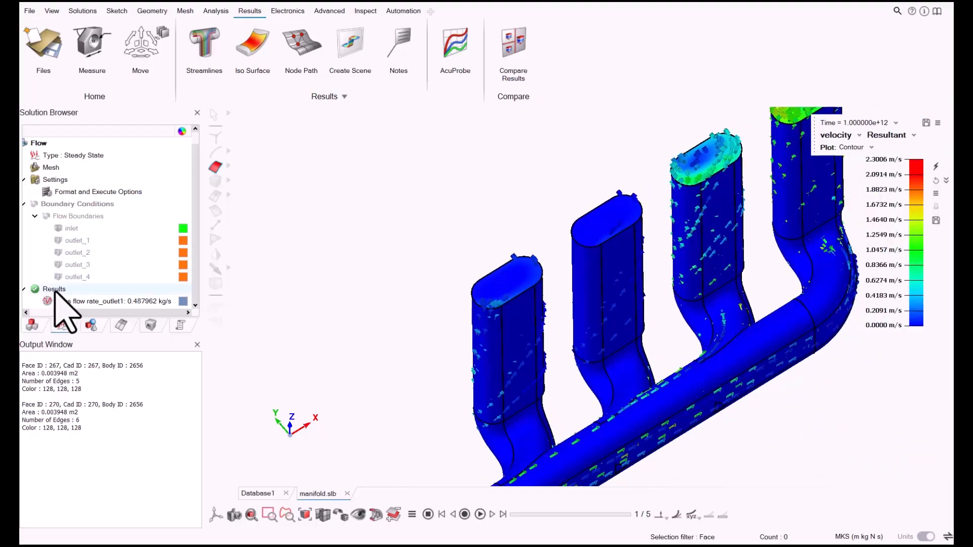
{"action": "right_click", "coordinate": [55, 290]}
{"action": "mouse_move", "coordinate": [141, 370]}
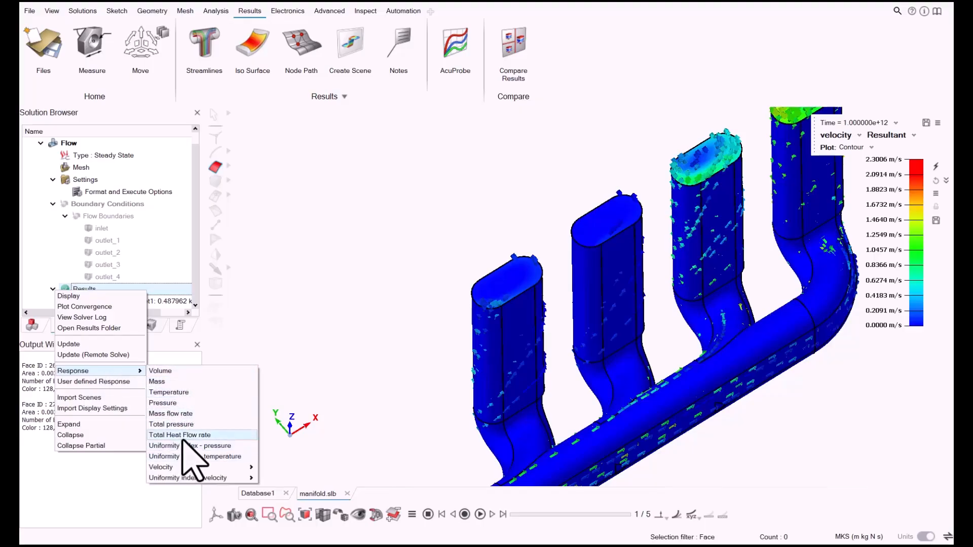
{"action": "mouse_move", "coordinate": [251, 467]}
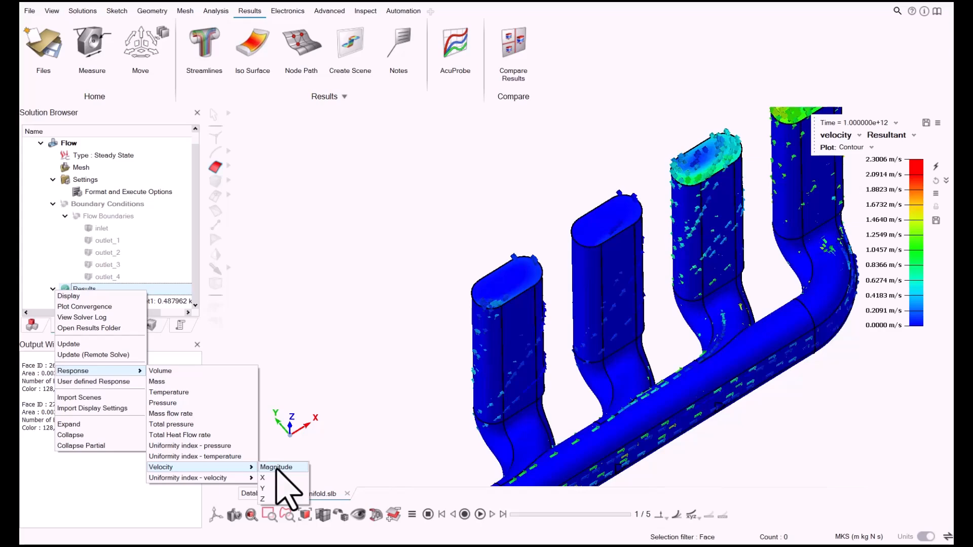
{"action": "left_click", "coordinate": [175, 403]}
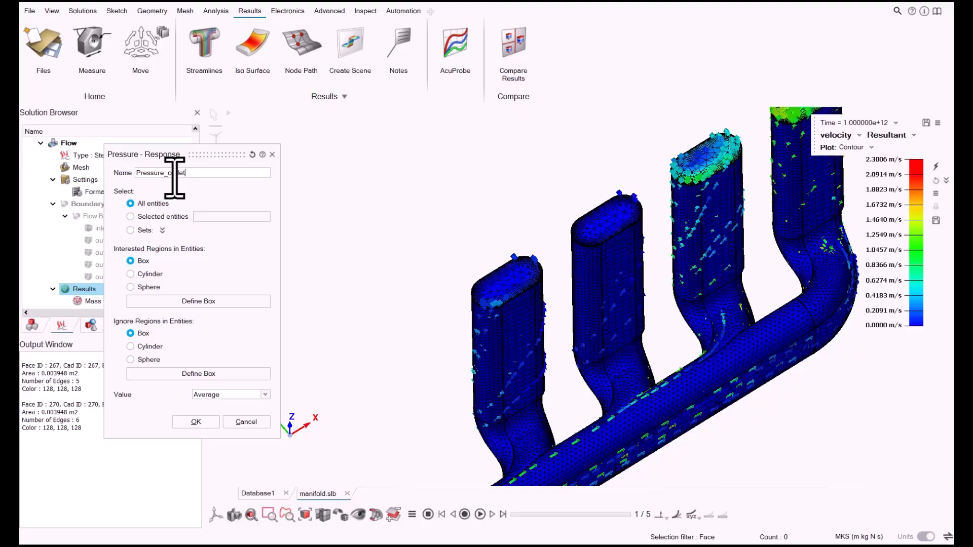
{"action": "left_click", "coordinate": [178, 216]}
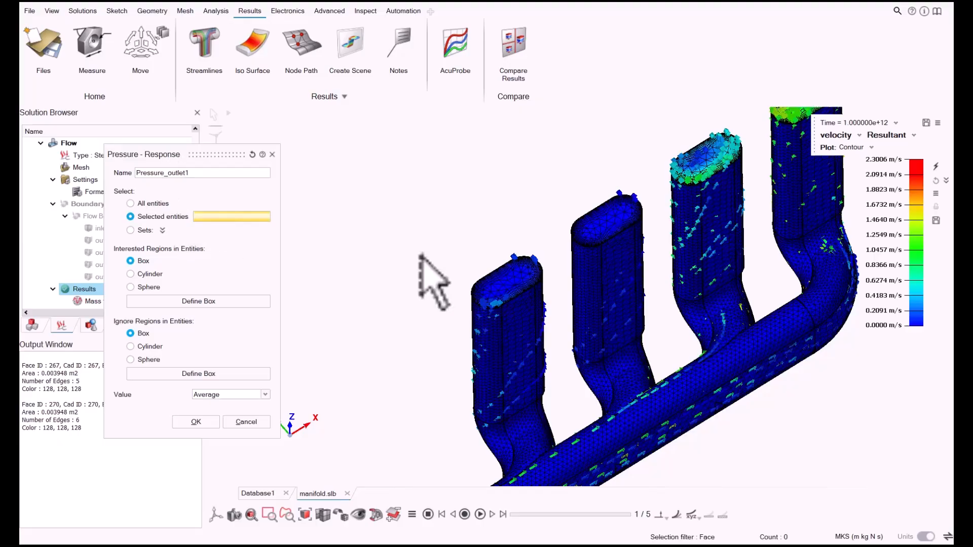
{"action": "left_click", "coordinate": [508, 286]}
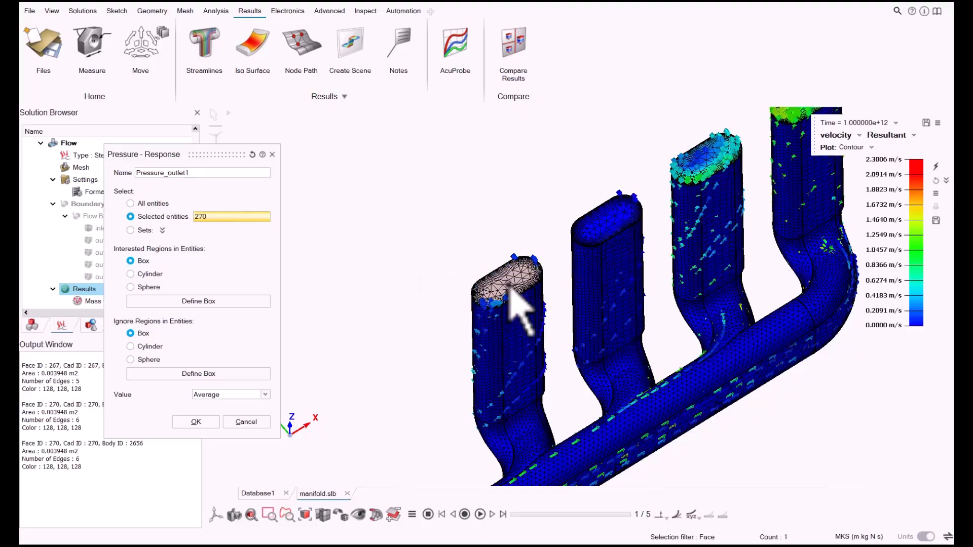
{"action": "left_click", "coordinate": [213, 395]}
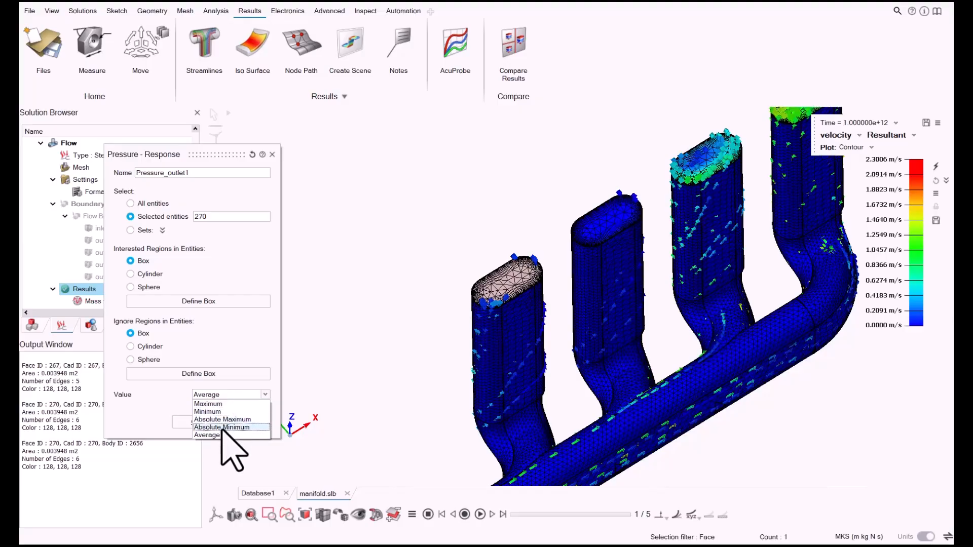
{"action": "left_click", "coordinate": [213, 435]}
{"action": "left_click", "coordinate": [196, 423]}
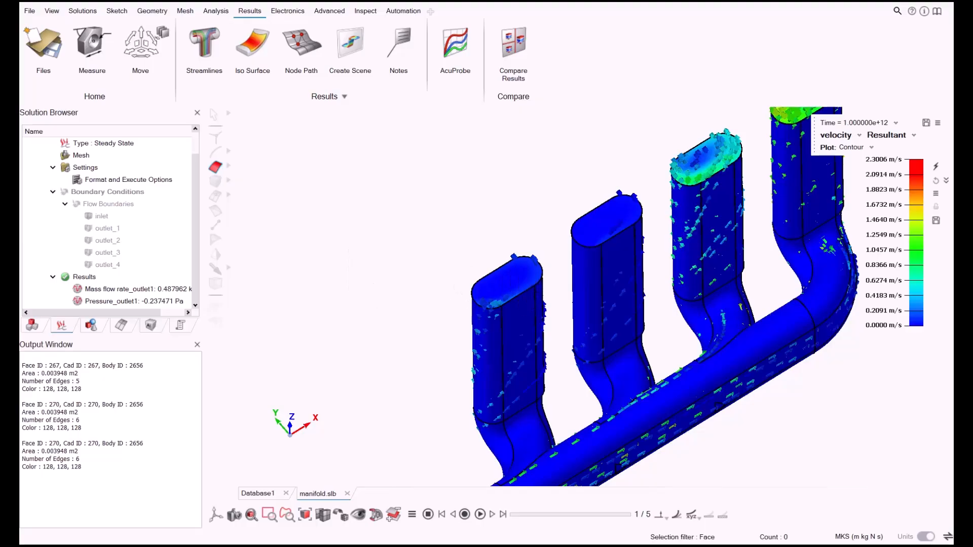
{"action": "scroll", "coordinate": [357, 318], "scroll_direction": "down", "scroll_amount": 1}
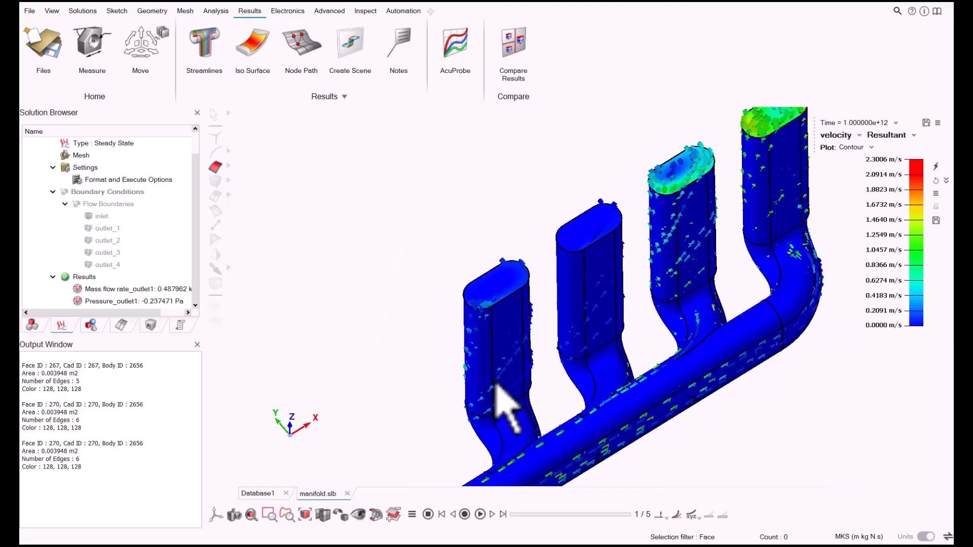
Step: Create a Mass flow rate response named Mass flow rate_outlet4 on the fourth outlet's end face (279)
{"action": "scroll", "coordinate": [610, 209], "scroll_direction": "down", "scroll_amount": 3}
{"action": "right_click_drag", "start_coordinate": [684, 241], "coordinate": [617, 328]}
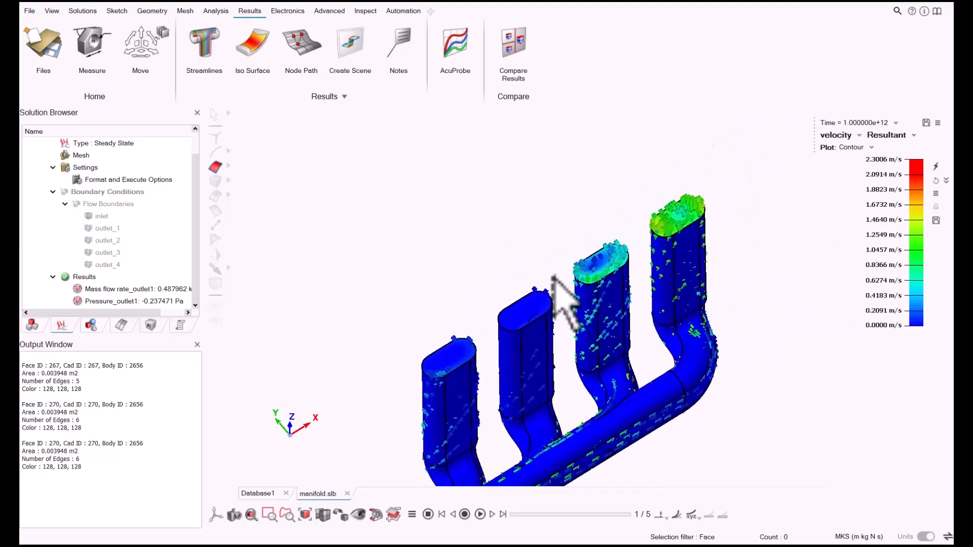
{"action": "scroll", "coordinate": [708, 211], "scroll_direction": "up", "scroll_amount": 4}
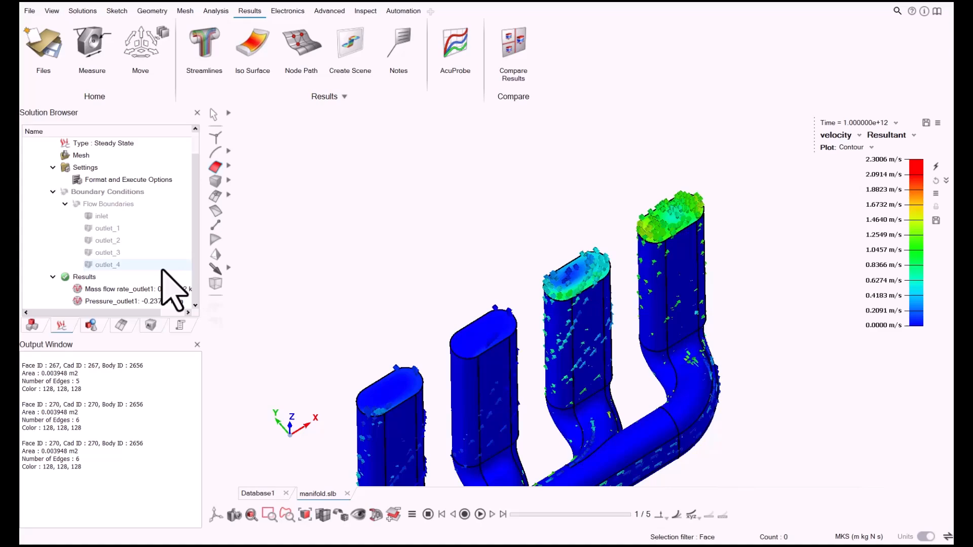
{"action": "right_click", "coordinate": [94, 278]}
{"action": "mouse_move", "coordinate": [160, 356]}
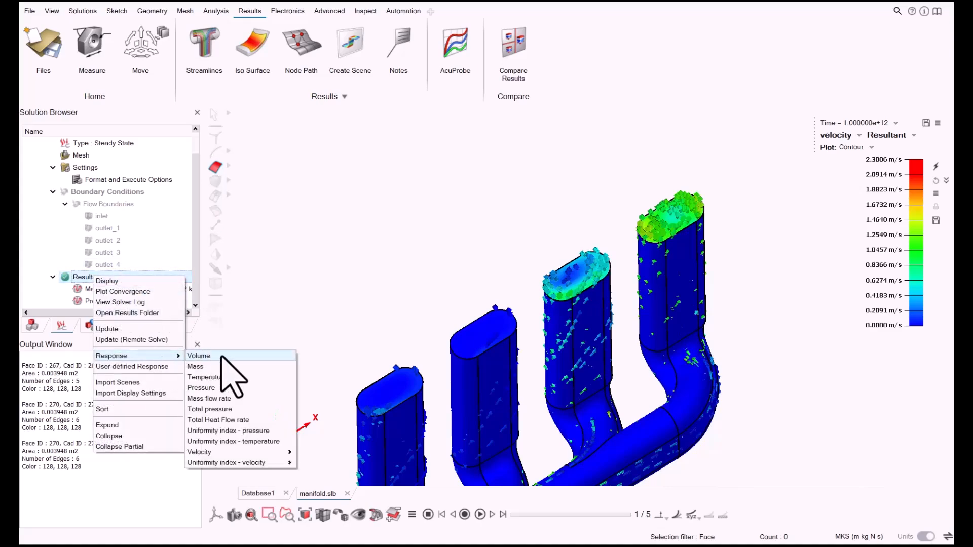
{"action": "left_click", "coordinate": [234, 399]}
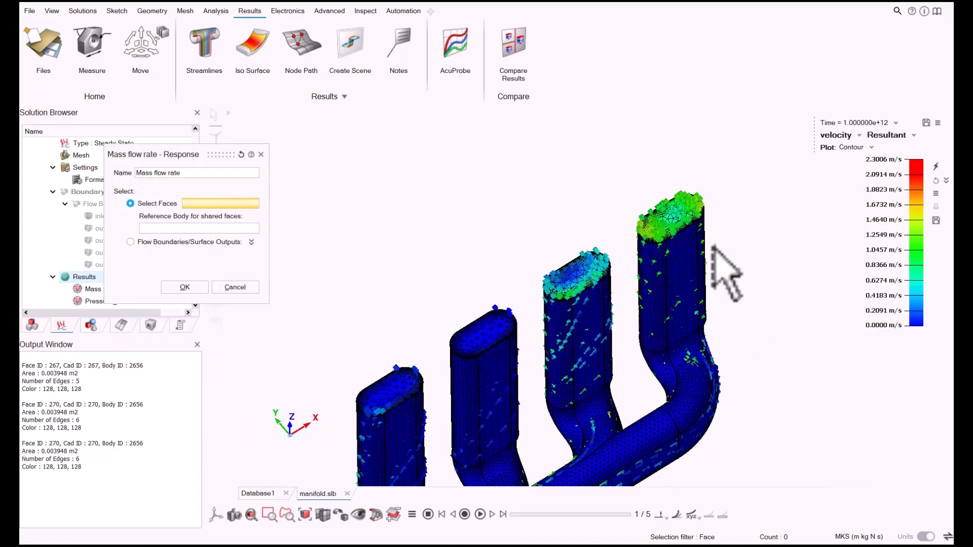
{"action": "left_click", "coordinate": [678, 234]}
{"action": "left_click", "coordinate": [198, 173]}
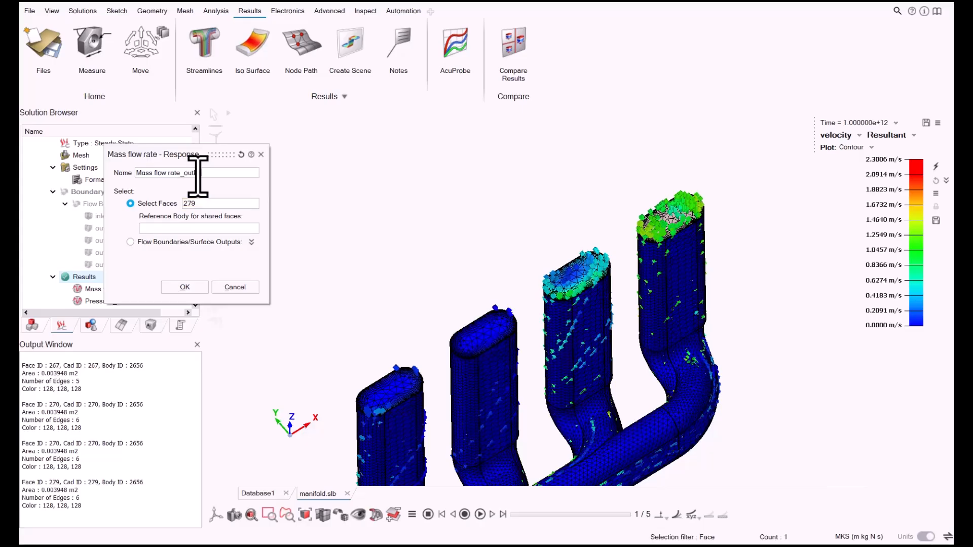
{"action": "left_click", "coordinate": [185, 288]}
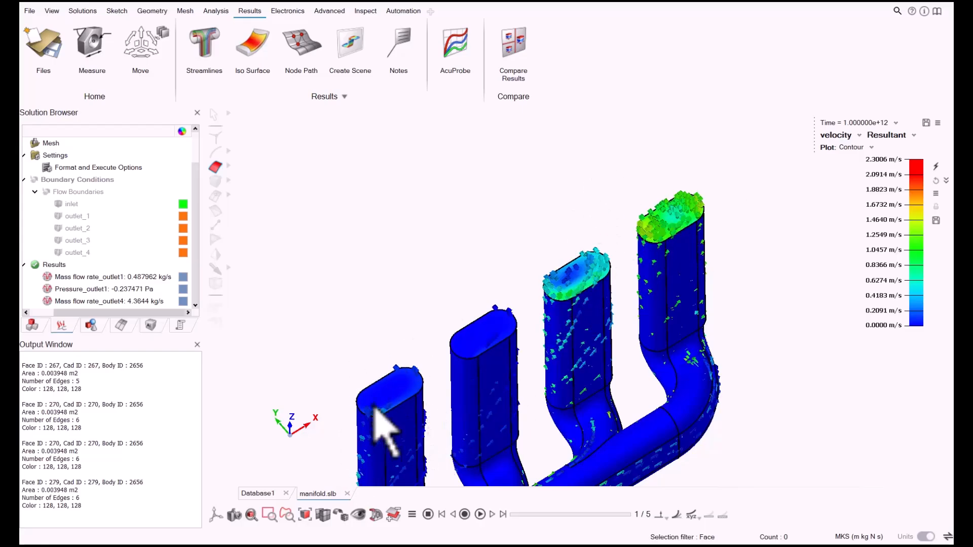
Step: Create a Pressure response named Pressure_outlet4 on the fourth outlet's end face (279), using the Average value, and read its result
{"action": "left_click", "coordinate": [56, 264]}
{"action": "right_click", "coordinate": [56, 266]}
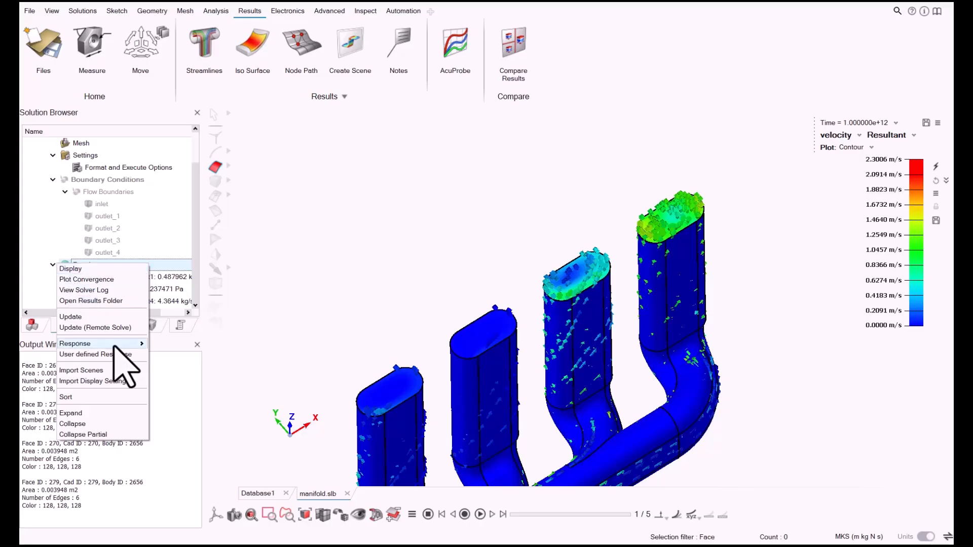
{"action": "mouse_move", "coordinate": [136, 345]}
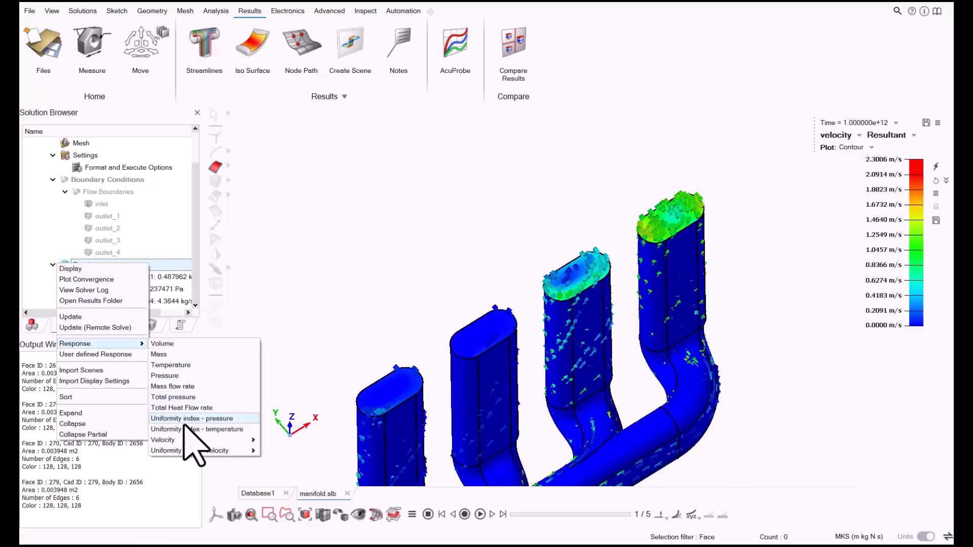
{"action": "left_click", "coordinate": [183, 377]}
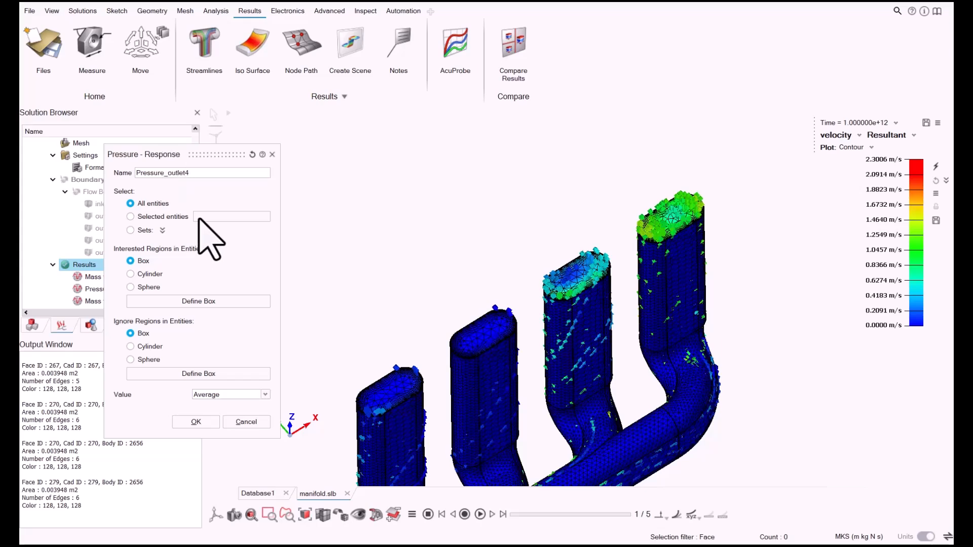
{"action": "left_click", "coordinate": [167, 218]}
{"action": "left_click", "coordinate": [668, 225]}
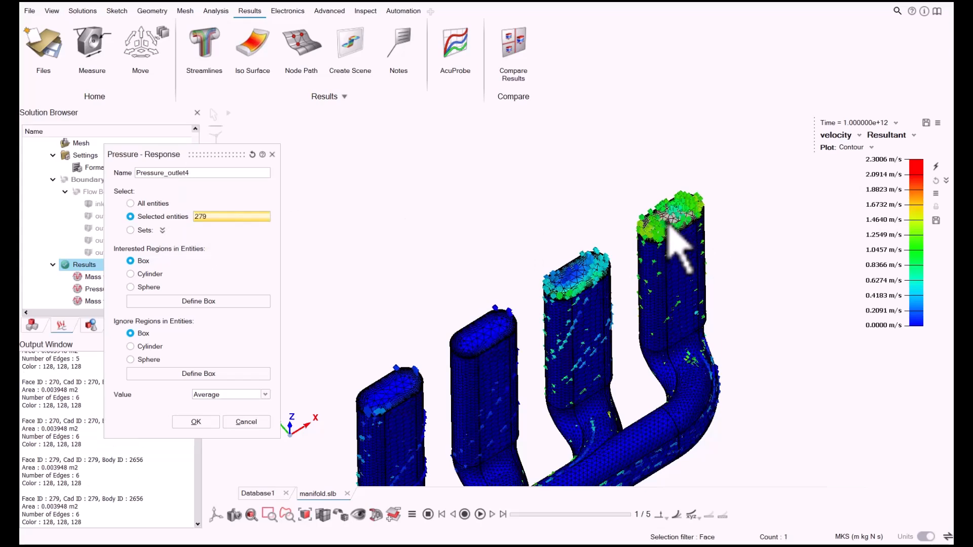
{"action": "left_click", "coordinate": [198, 422]}
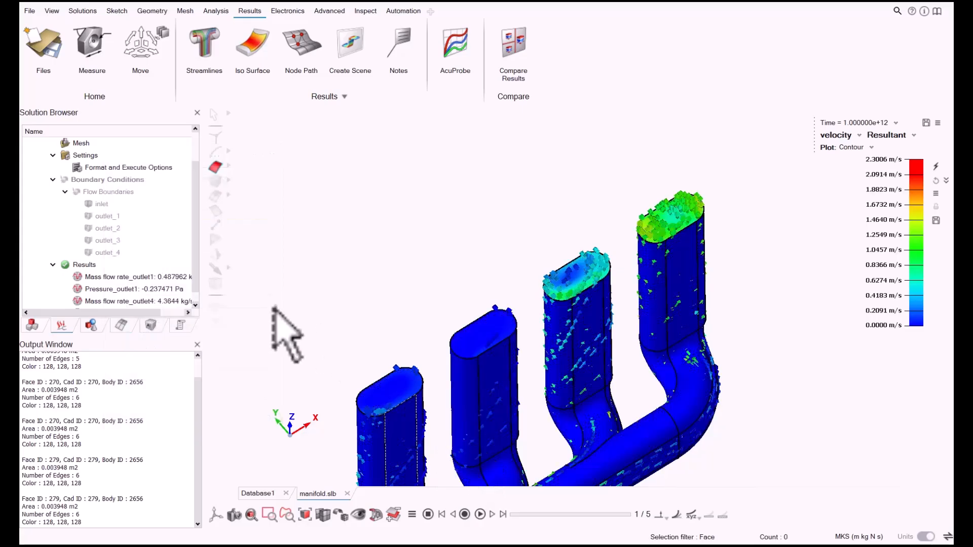
{"action": "scroll", "coordinate": [192, 299], "scroll_direction": "down", "scroll_amount": 1}
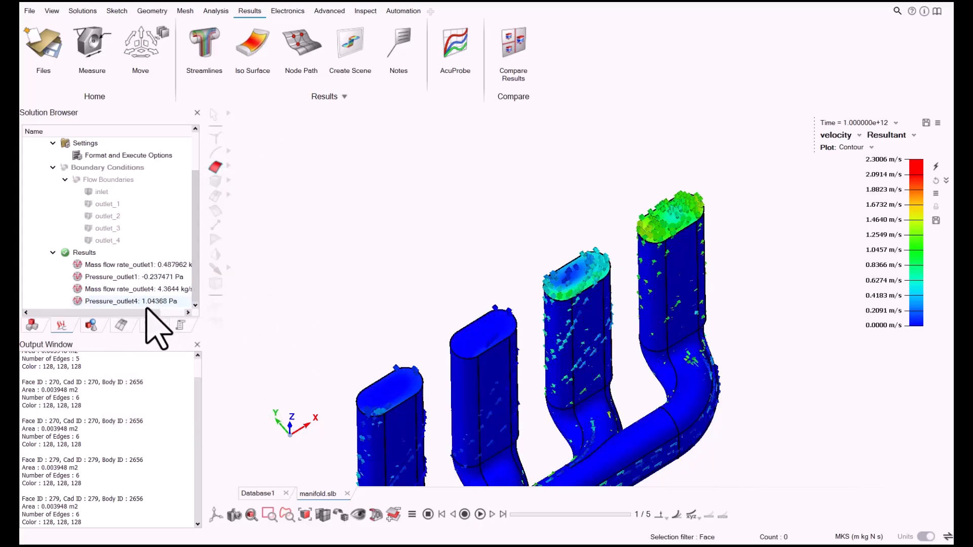
{"action": "right_click", "coordinate": [90, 254]}
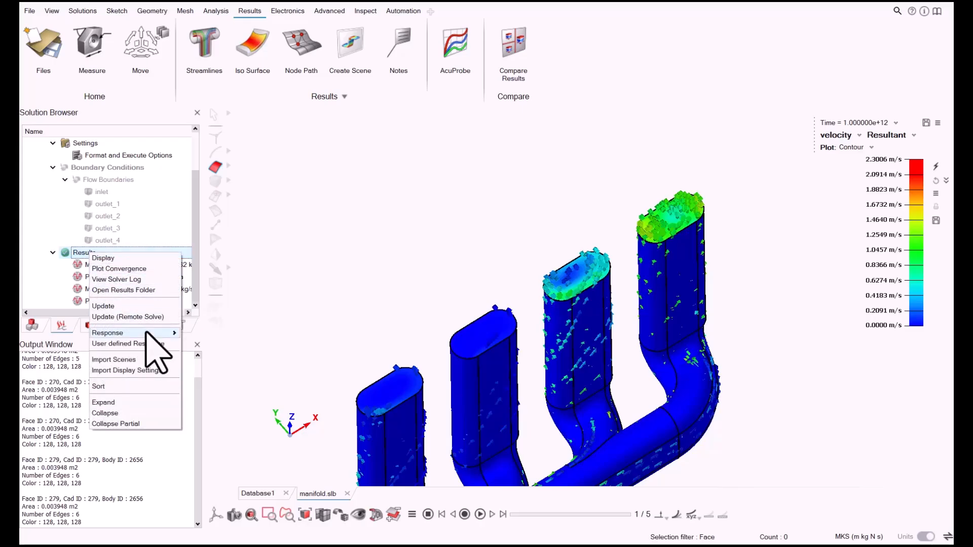
{"action": "mouse_move", "coordinate": [146, 332]}
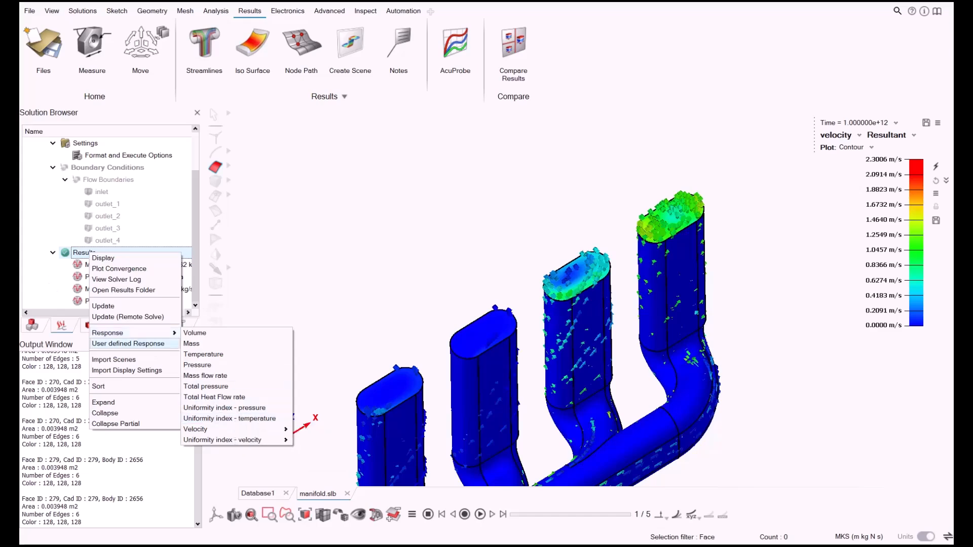
{"action": "left_click", "coordinate": [344, 209]}
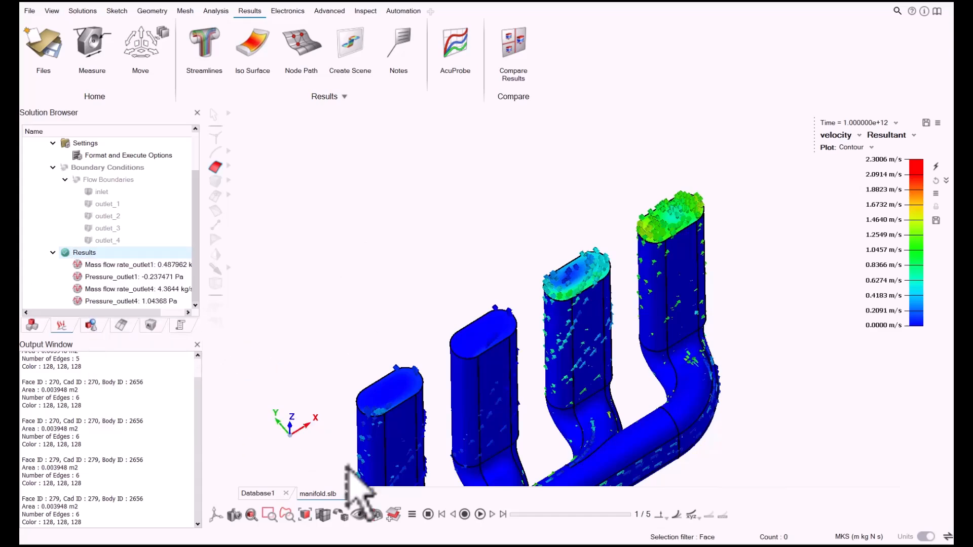
{"action": "left_click", "coordinate": [218, 514]}
{"action": "left_click", "coordinate": [374, 497]}
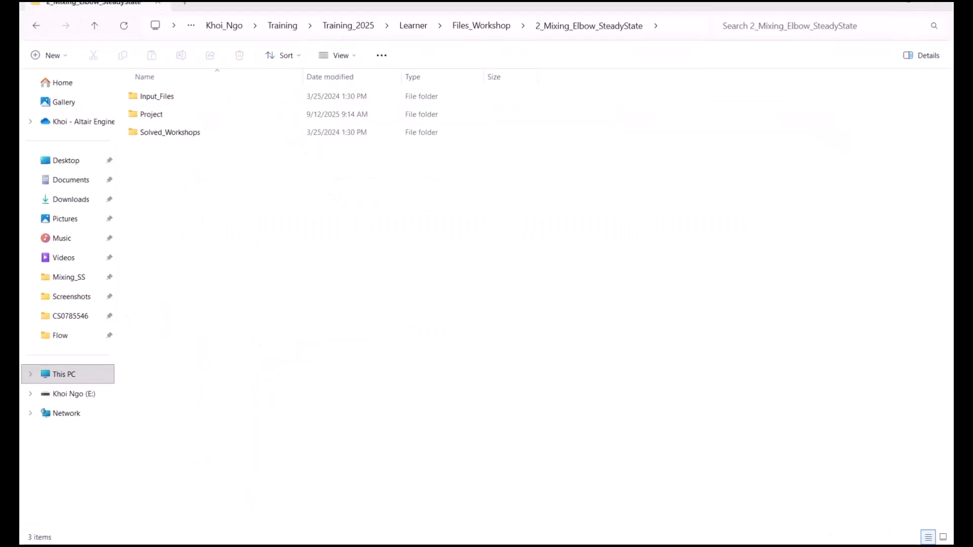
Step: In File Explorer, open the Input_Files folder of the 2_Mixing_Elbow_SteadyState workshop, with the modelling window kept in view
{"action": "left_click_drag", "start_coordinate": [634, 11], "coordinate": [697, 136]}
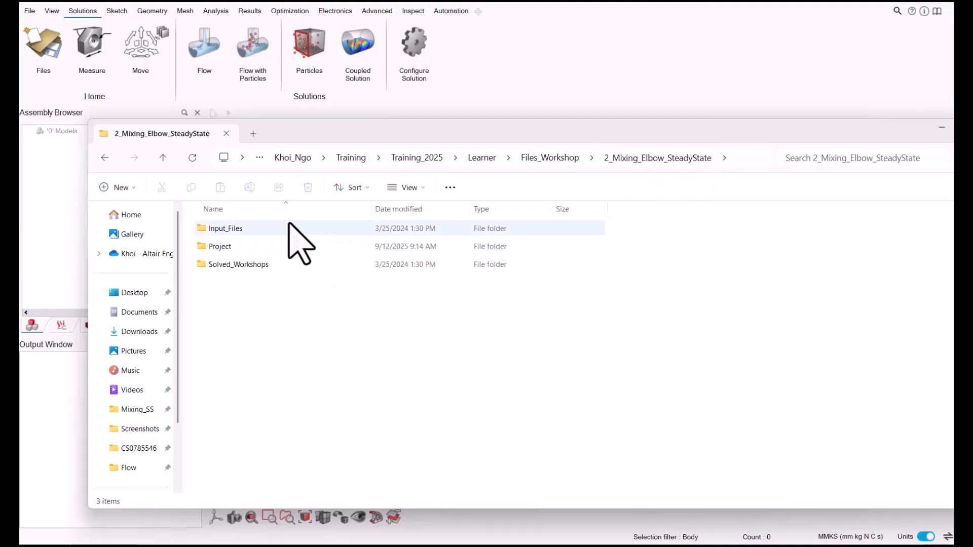
{"action": "left_click", "coordinate": [253, 230]}
{"action": "double_click", "coordinate": [254, 230]}
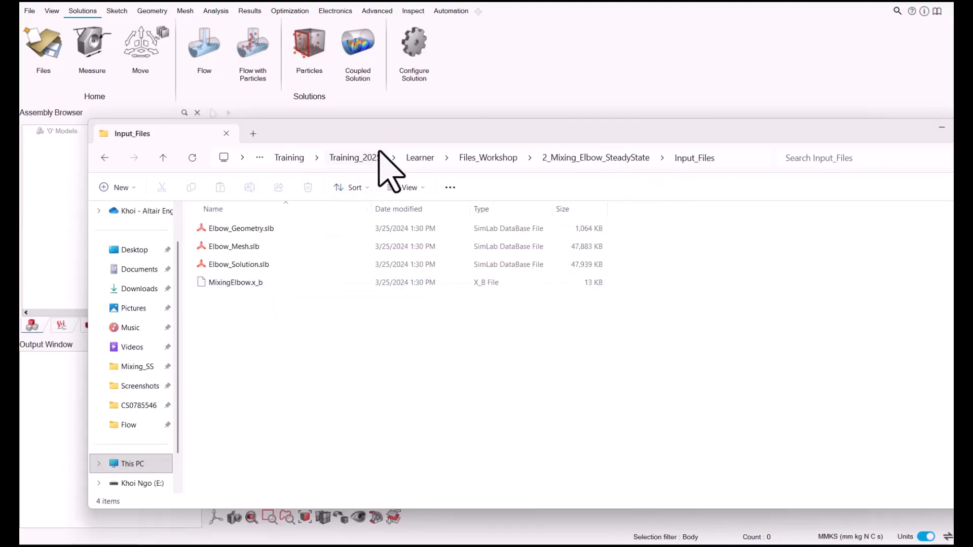
Step: Import MixingElbow.x_b into SimLab as a Parasolid with Solid and Connected body types, keeping the assembly structure and saving geometry in the database
{"action": "left_click_drag", "start_coordinate": [389, 144], "coordinate": [398, 282]}
{"action": "left_click", "coordinate": [248, 426]}
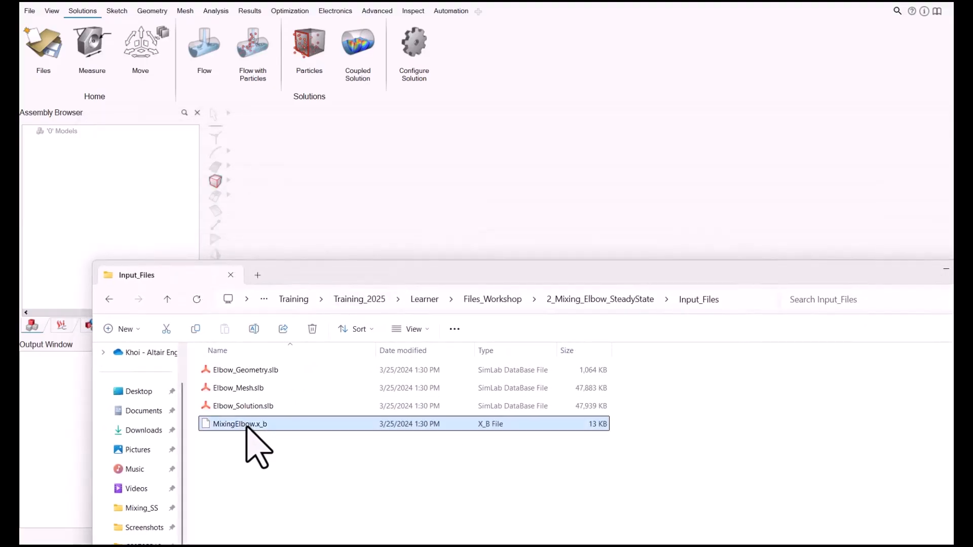
{"action": "left_click_drag", "start_coordinate": [249, 426], "coordinate": [397, 184]}
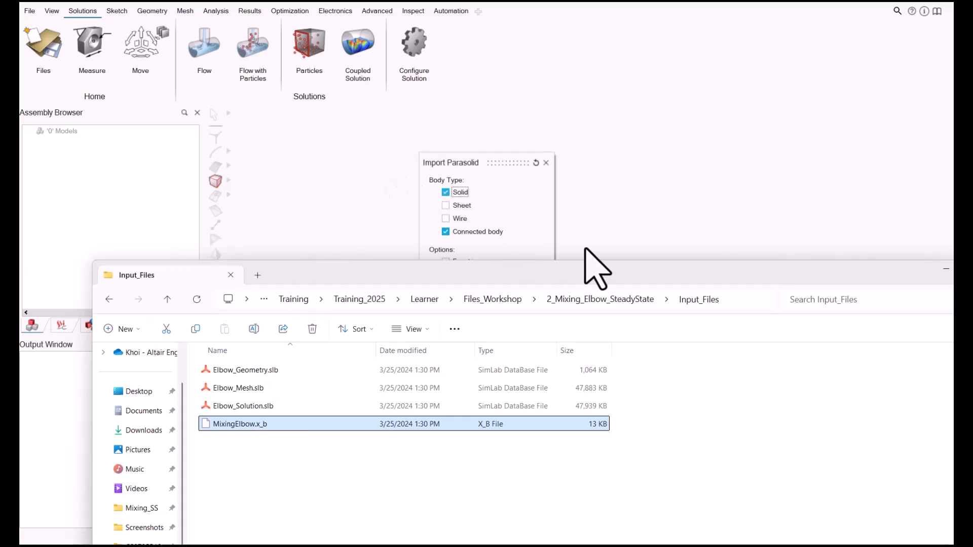
{"action": "left_click", "coordinate": [944, 268]}
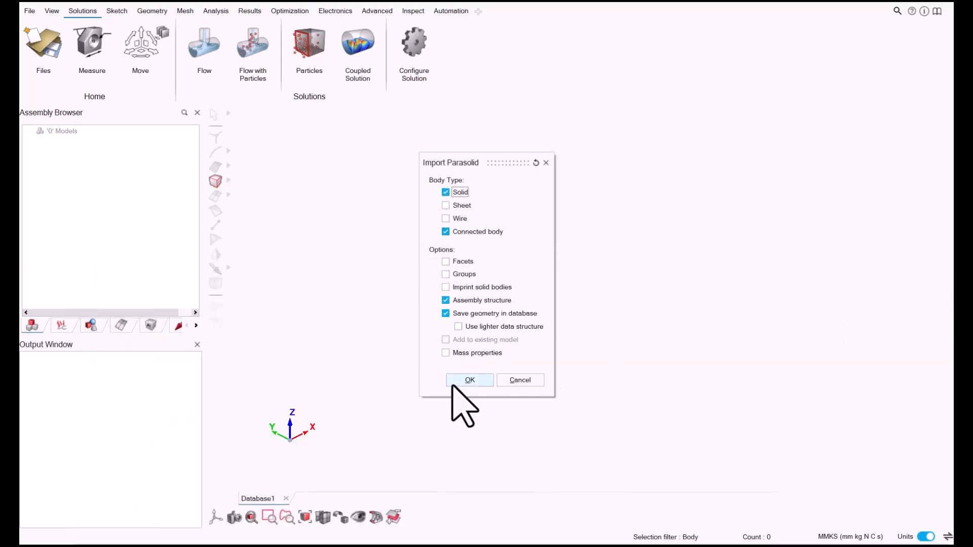
{"action": "left_click", "coordinate": [468, 381]}
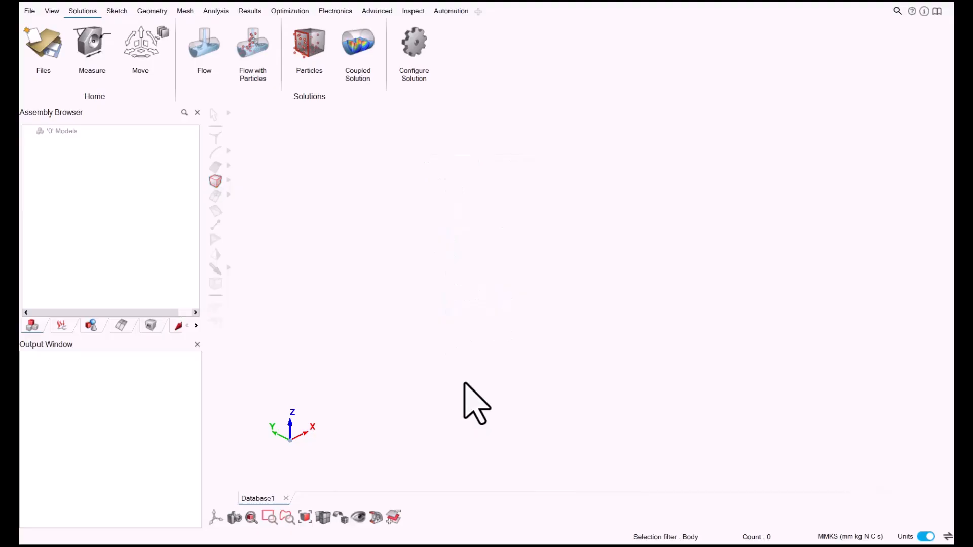
{"action": "right_click_drag", "start_coordinate": [543, 217], "coordinate": [604, 263]}
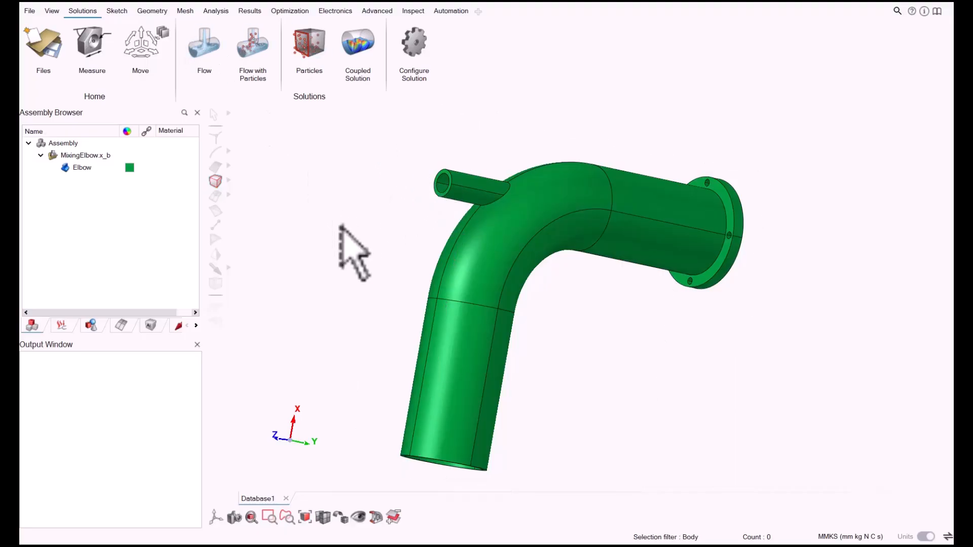
Step: Bring up the geometry tools and examine the elbow's open flanged end up close
{"action": "left_click", "coordinate": [148, 12]}
{"action": "middle_click_drag", "start_coordinate": [619, 272], "coordinate": [510, 220]}
{"action": "scroll", "coordinate": [787, 222], "scroll_direction": "up", "scroll_amount": 5}
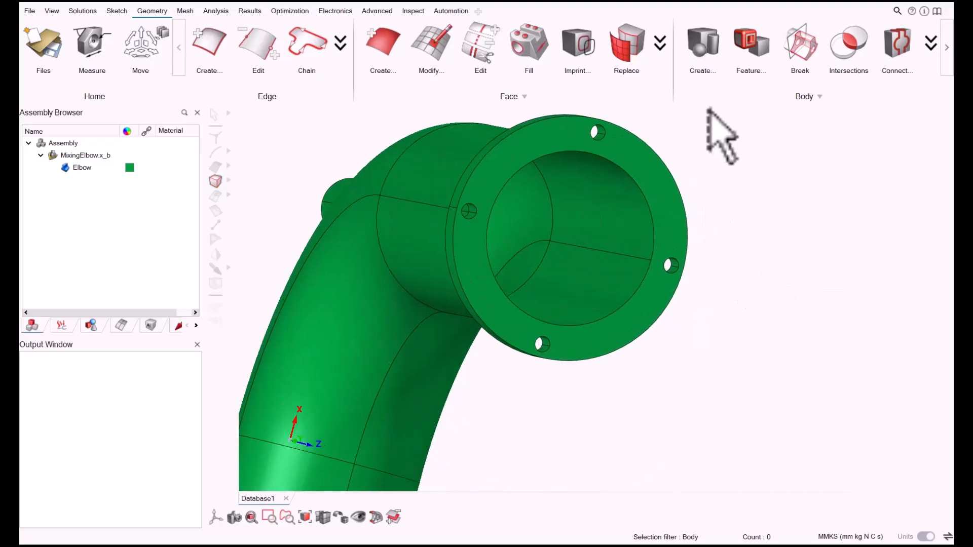
Step: Create a body-based fluid domain from the Elbow body using the Create Fluid Domain tool
{"action": "left_click", "coordinate": [702, 45]}
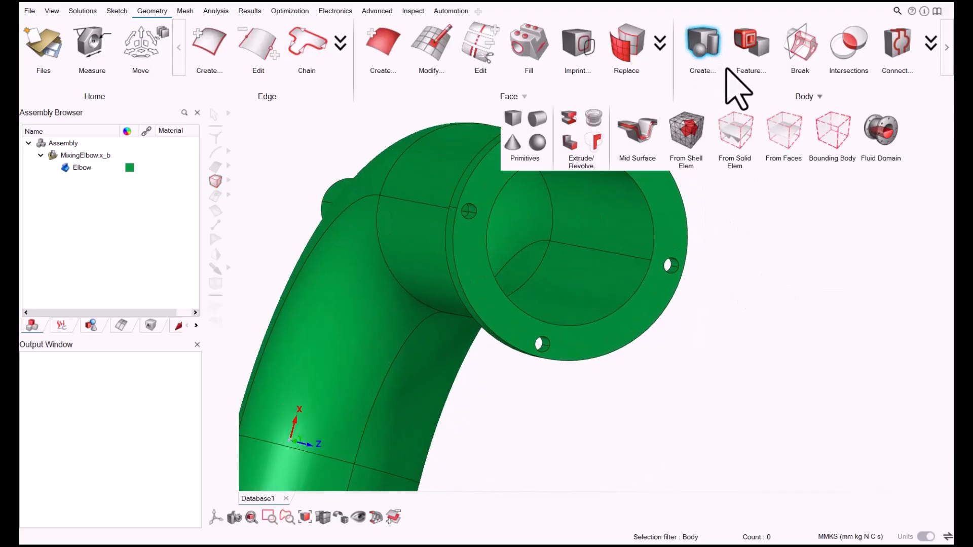
{"action": "left_click", "coordinate": [882, 131]}
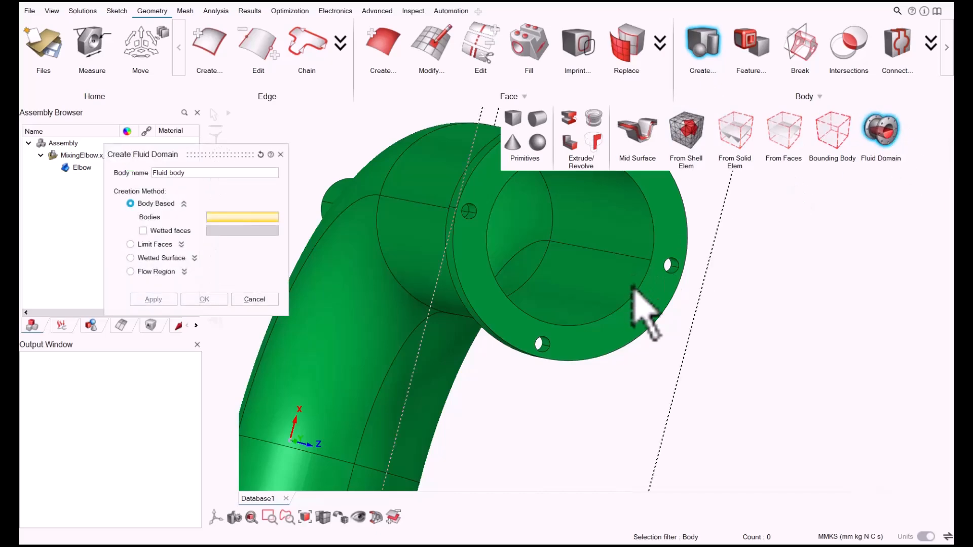
{"action": "scroll", "coordinate": [764, 269], "scroll_direction": "down", "scroll_amount": 4}
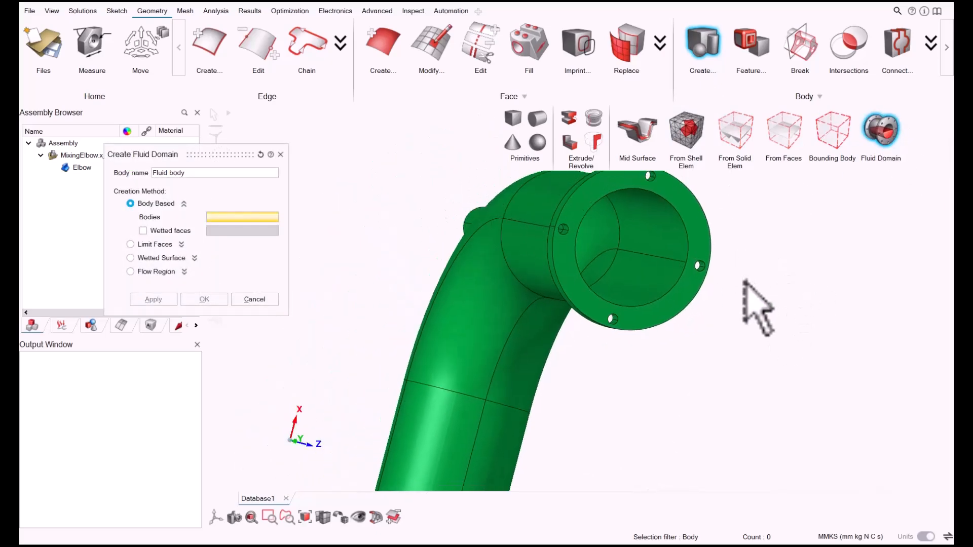
{"action": "middle_click_drag", "start_coordinate": [777, 308], "coordinate": [762, 272]}
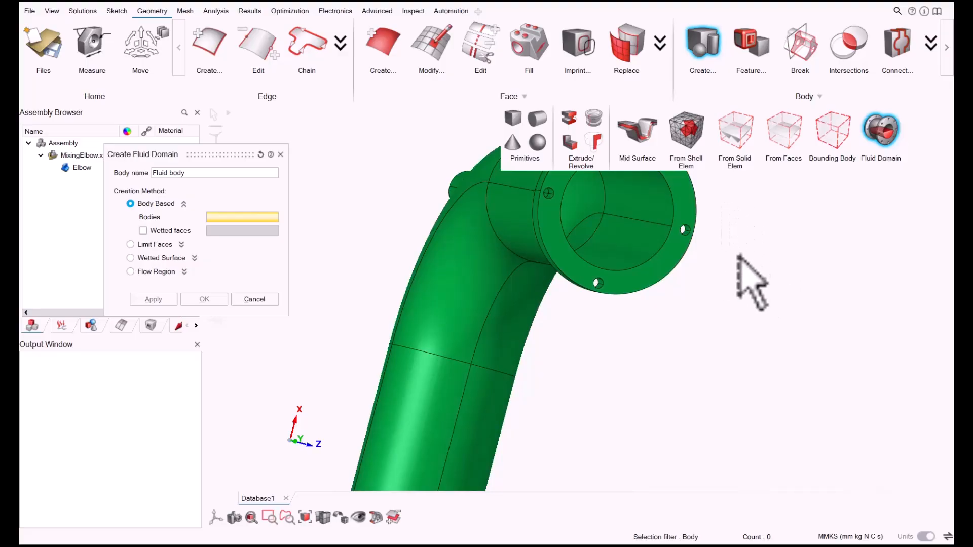
{"action": "scroll", "coordinate": [739, 258], "scroll_direction": "down", "scroll_amount": 2}
{"action": "middle_click_drag", "start_coordinate": [739, 257], "coordinate": [621, 260]}
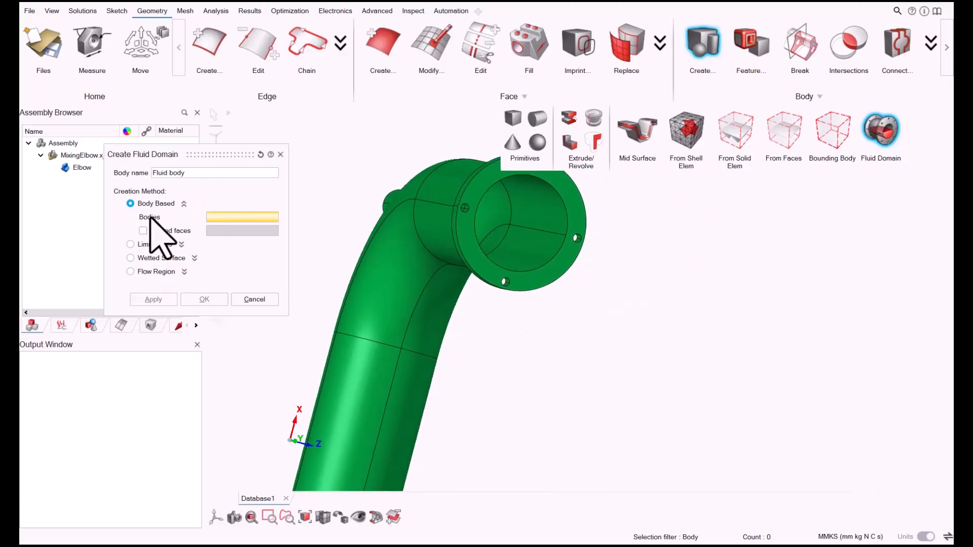
{"action": "scroll", "coordinate": [704, 274], "scroll_direction": "down", "scroll_amount": 2}
{"action": "right_click_drag", "start_coordinate": [655, 293], "coordinate": [666, 317]}
{"action": "left_click", "coordinate": [411, 249]}
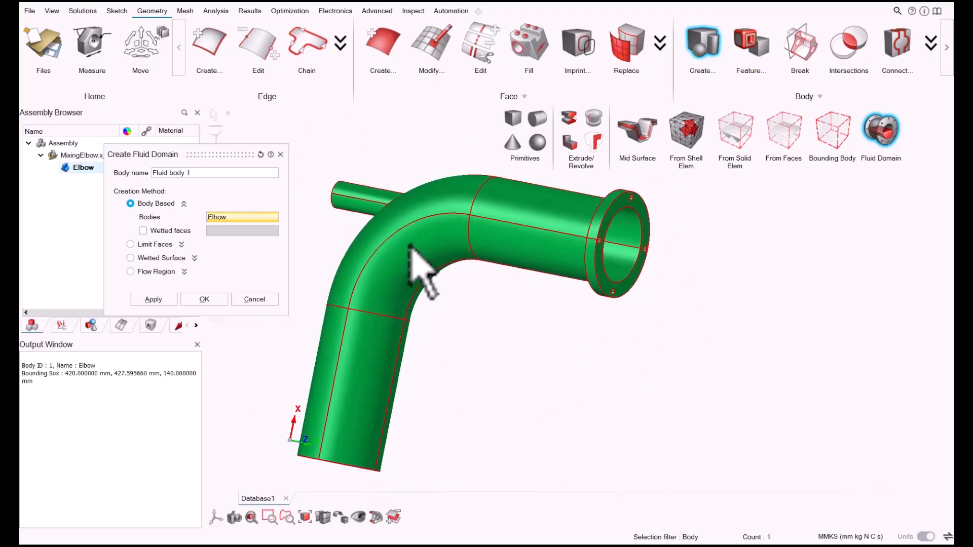
{"action": "left_click", "coordinate": [204, 299]}
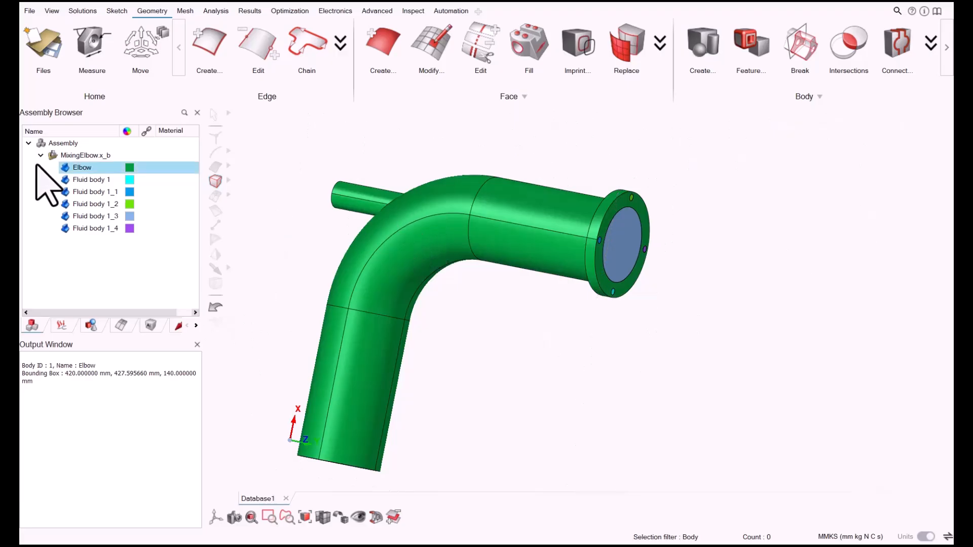
Step: Hide the Elbow body and the main pipe's fluid body, leaving only the bolt-hole fluid bodies displayed
{"action": "left_click", "coordinate": [66, 168]}
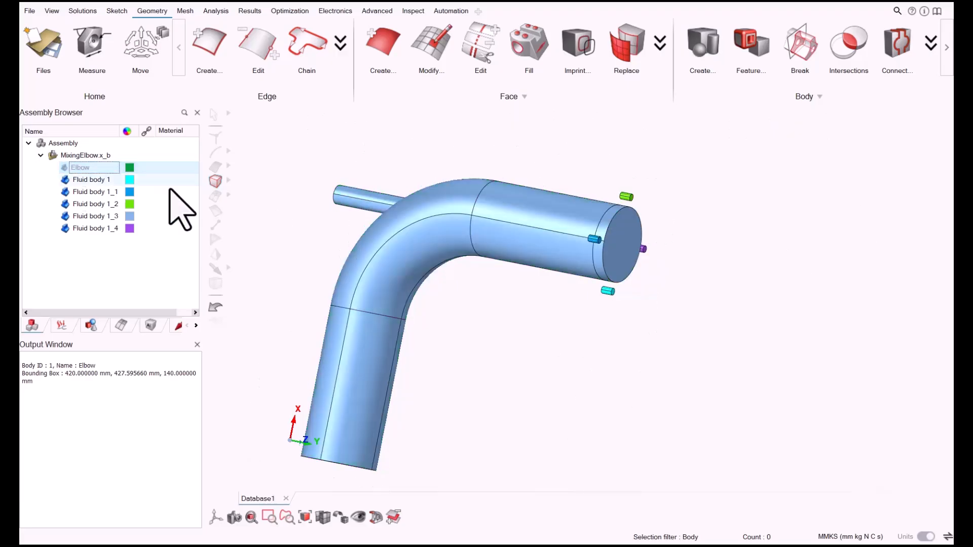
{"action": "scroll", "coordinate": [654, 305], "scroll_direction": "up", "scroll_amount": 2}
{"action": "middle_click_drag", "start_coordinate": [522, 283], "coordinate": [609, 299]}
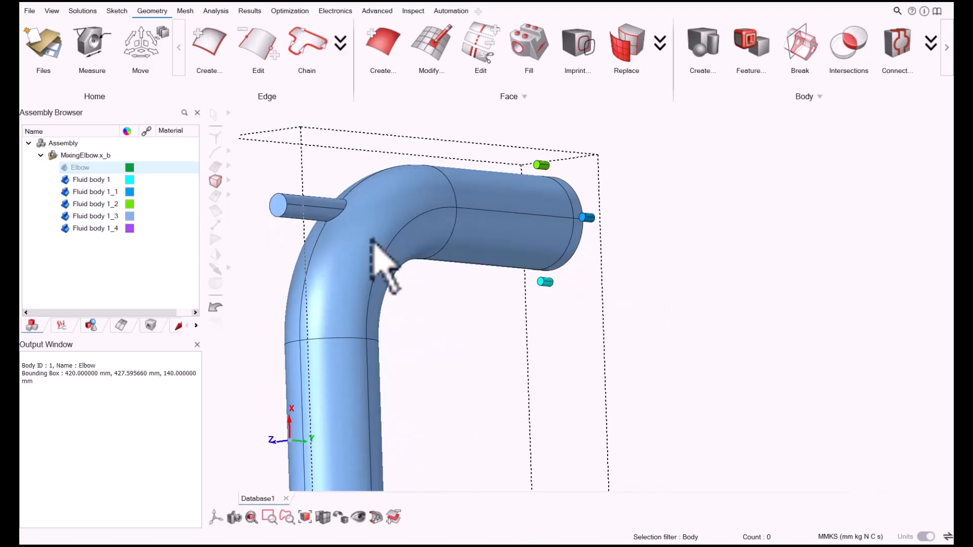
{"action": "left_click", "coordinate": [425, 233]}
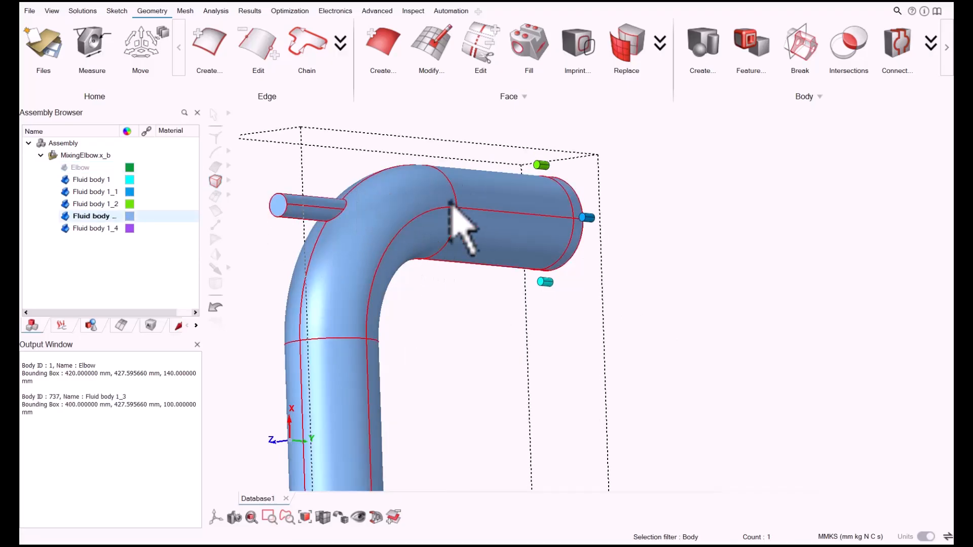
{"action": "scroll", "coordinate": [339, 309], "scroll_direction": "down", "scroll_amount": 1}
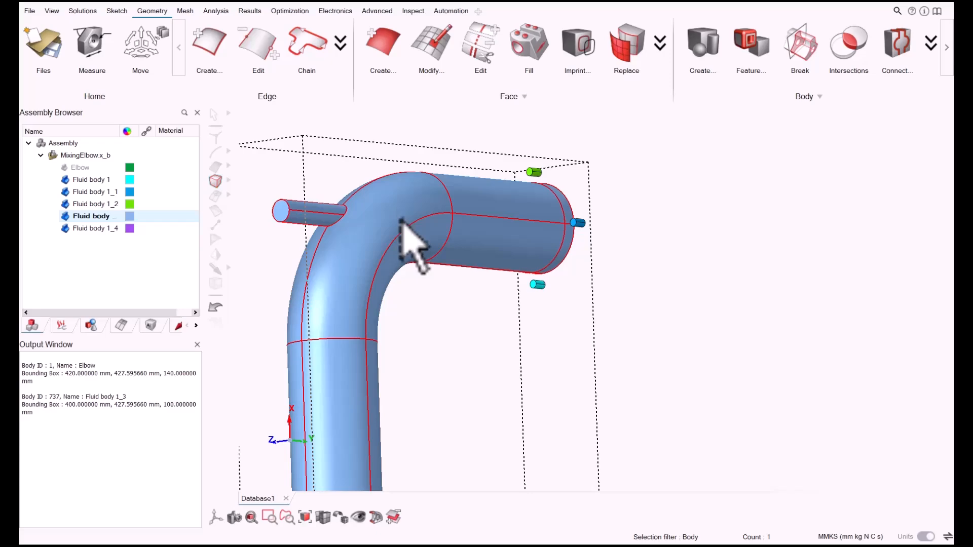
{"action": "key", "text": "h"}
{"action": "scroll", "coordinate": [402, 219], "scroll_direction": "down", "scroll_amount": 2}
{"action": "middle_click_drag", "start_coordinate": [444, 261], "coordinate": [475, 319]}
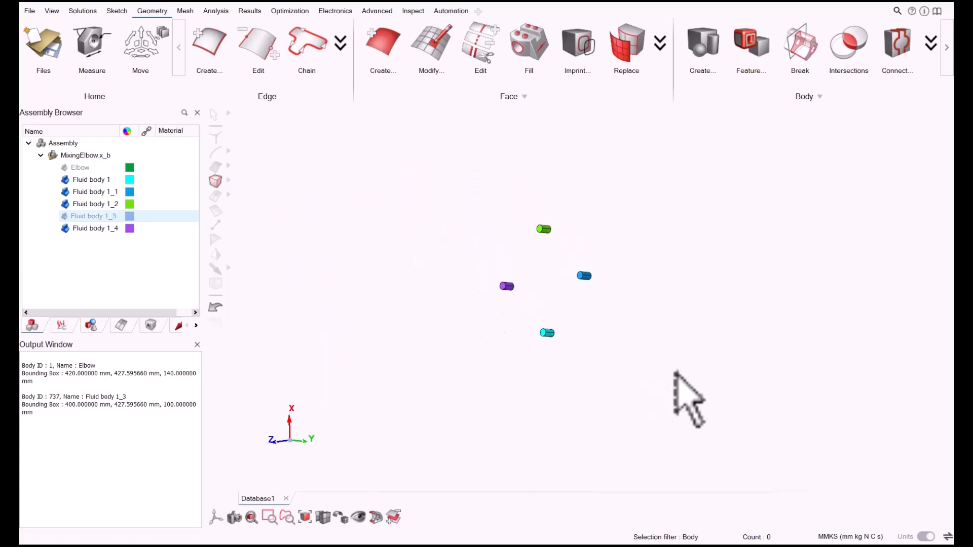
Step: Delete the four small fluid bodies generated in the flange's bolt holes
{"action": "left_click_drag", "start_coordinate": [424, 177], "coordinate": [774, 427]}
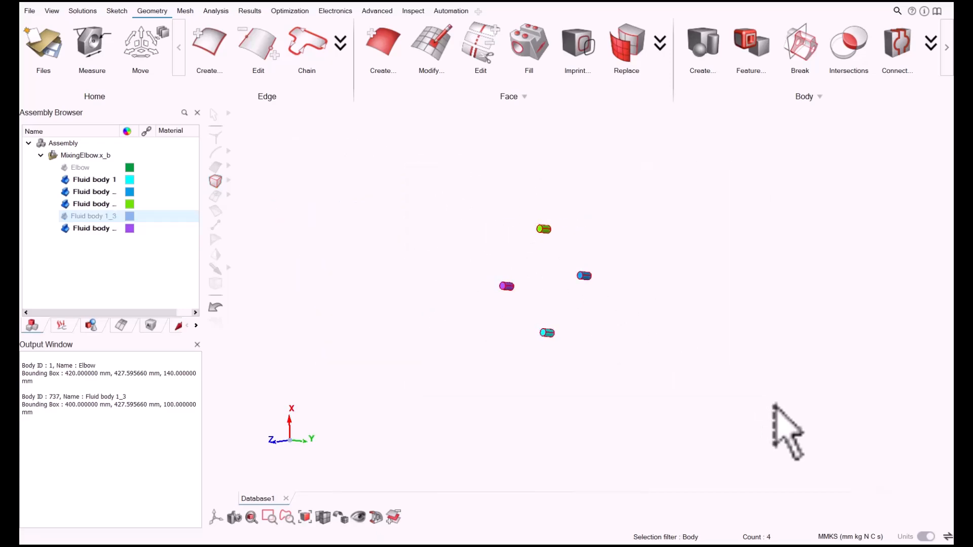
{"action": "right_click", "coordinate": [595, 277]}
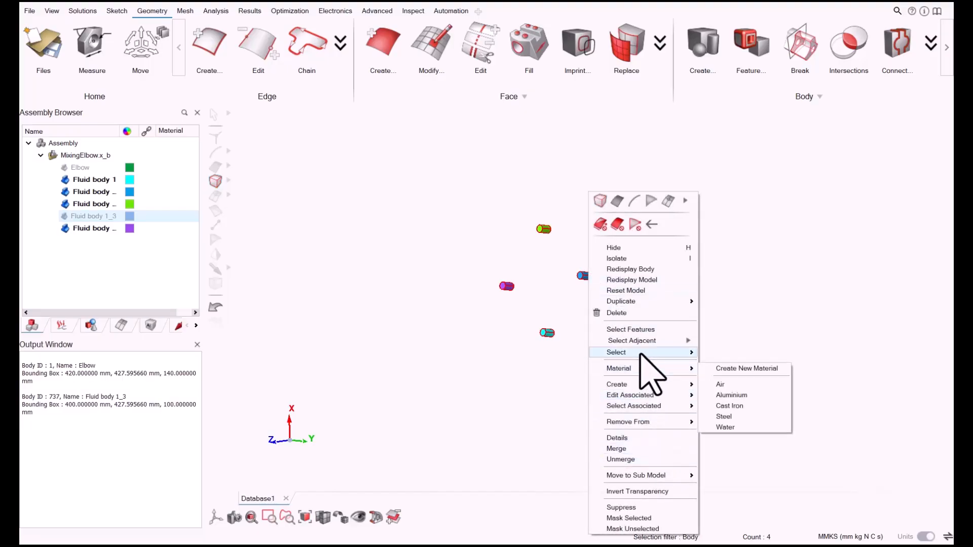
{"action": "left_click", "coordinate": [645, 311]}
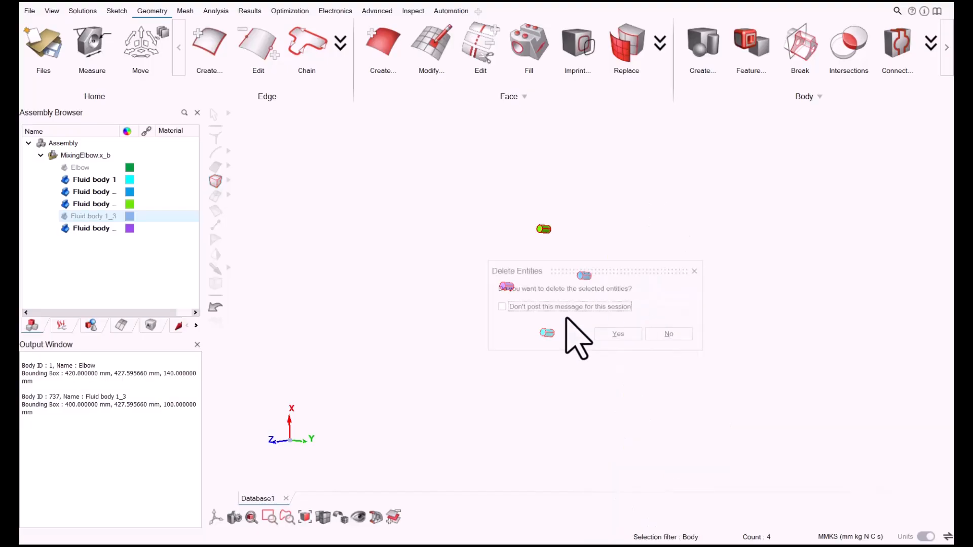
{"action": "left_click", "coordinate": [621, 332]}
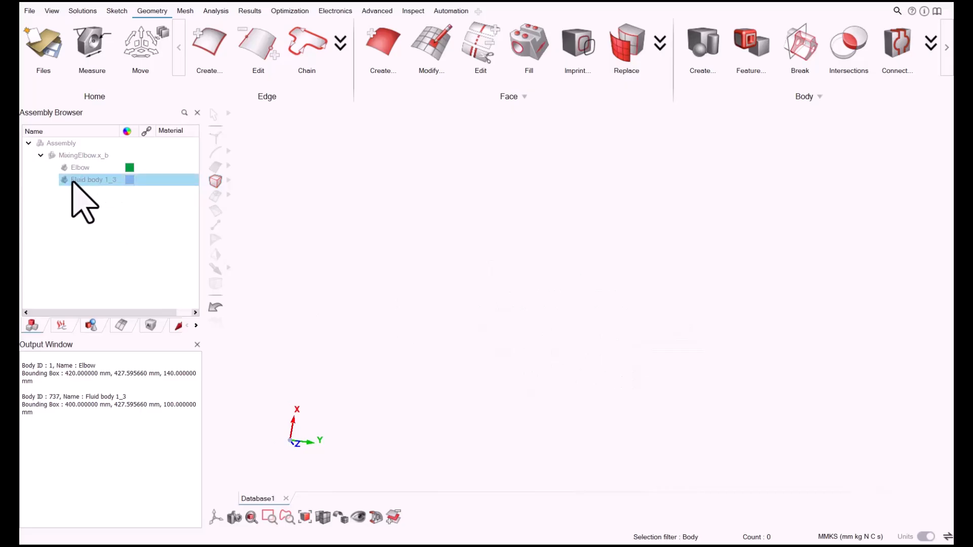
Step: Show the main fluid body and the Elbow body again
{"action": "left_click", "coordinate": [64, 180]}
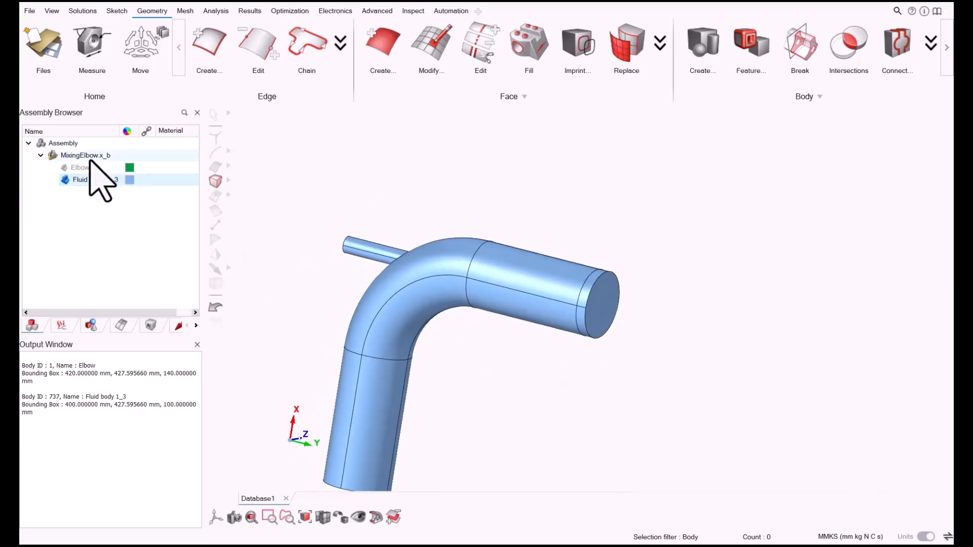
{"action": "left_click", "coordinate": [64, 167]}
{"action": "scroll", "coordinate": [513, 321], "scroll_direction": "up", "scroll_amount": 5}
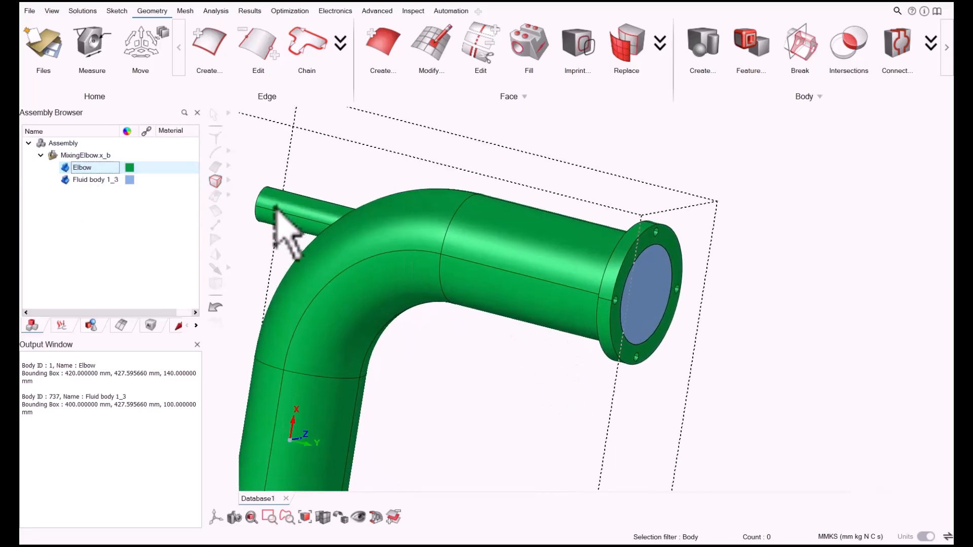
{"action": "scroll", "coordinate": [482, 304], "scroll_direction": "down", "scroll_amount": 2}
{"action": "right_click_drag", "start_coordinate": [483, 304], "coordinate": [552, 275]}
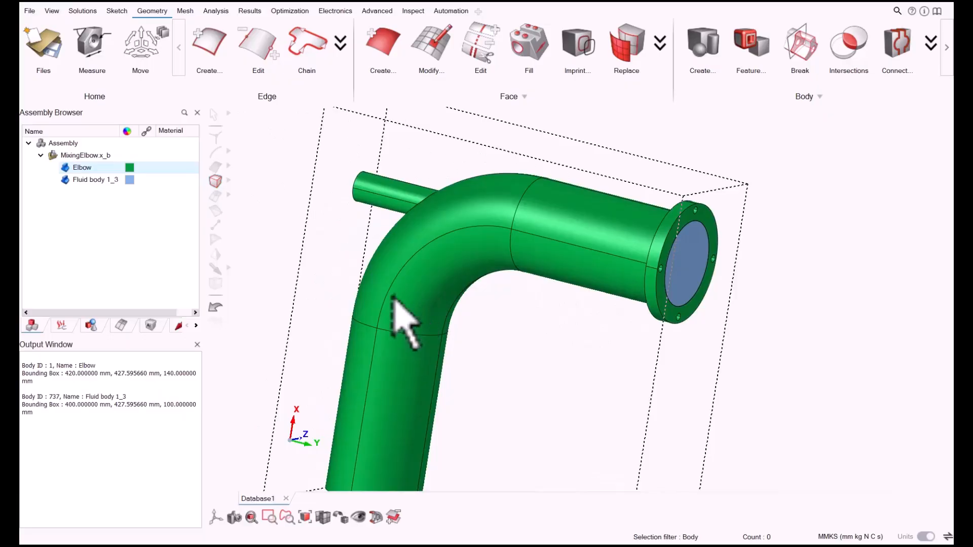
Step: Delete the main fluid body so only the Elbow body is left in the assembly
{"action": "left_click", "coordinate": [104, 180]}
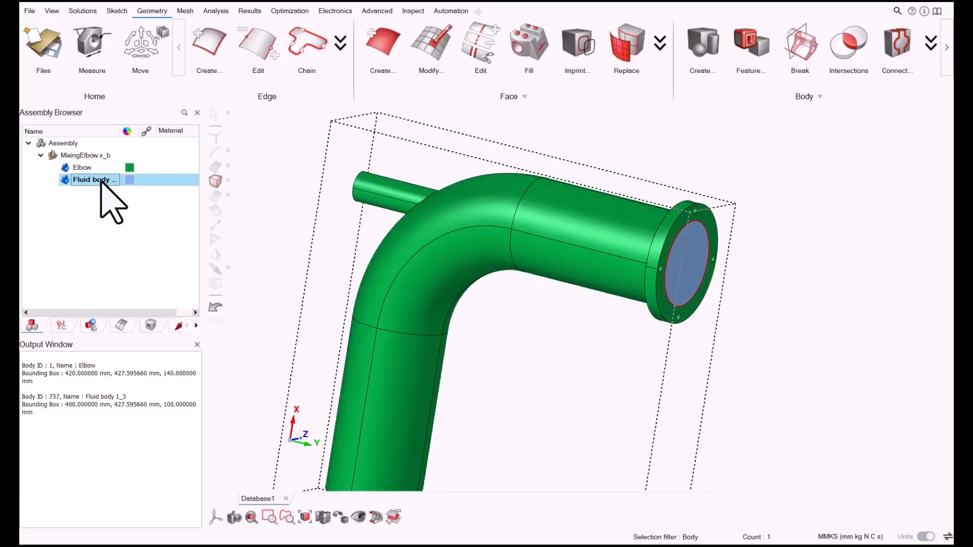
{"action": "right_click", "coordinate": [102, 181]}
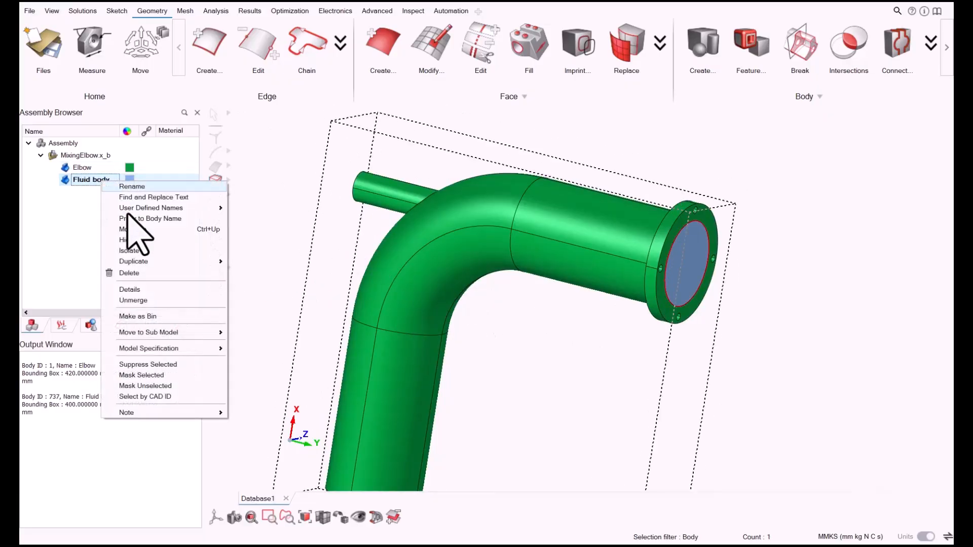
{"action": "left_click", "coordinate": [131, 273]}
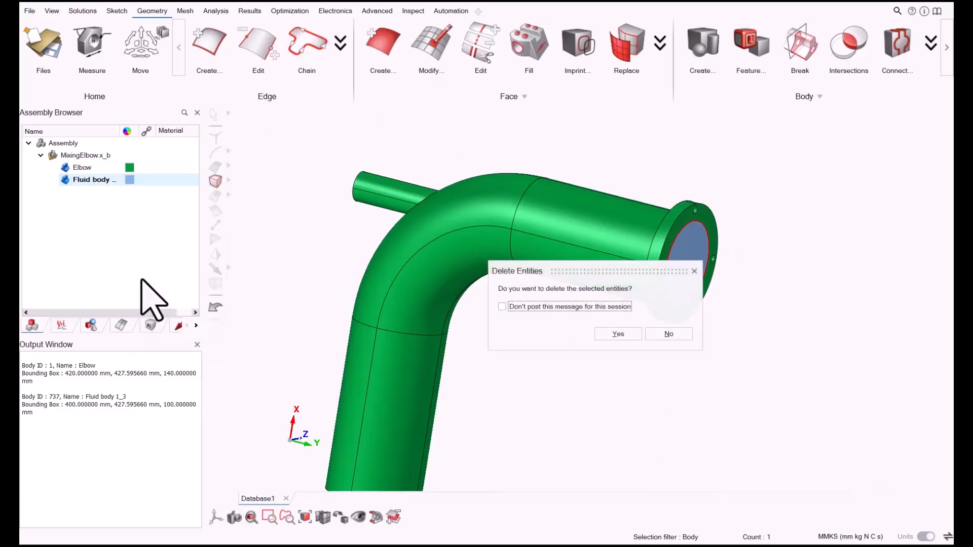
{"action": "left_click", "coordinate": [627, 334]}
{"action": "scroll", "coordinate": [623, 320], "scroll_direction": "down", "scroll_amount": 2}
{"action": "middle_click_drag", "start_coordinate": [618, 318], "coordinate": [648, 291]}
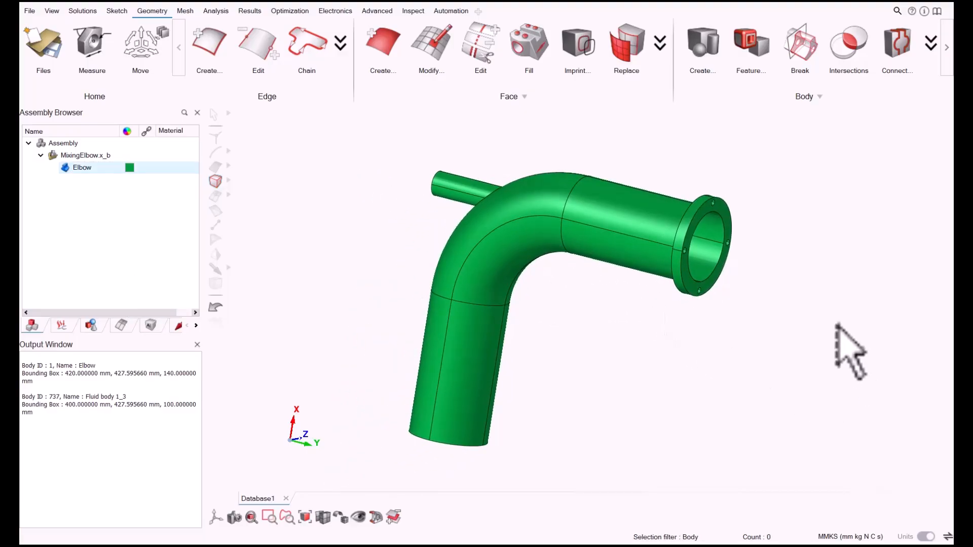
{"action": "left_click", "coordinate": [706, 50]}
{"action": "left_click", "coordinate": [881, 146]}
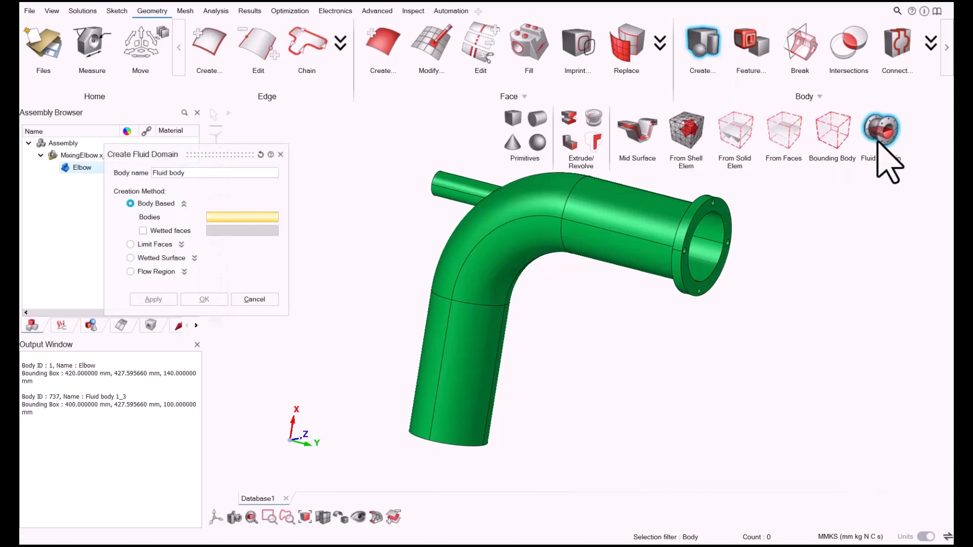
{"action": "left_click", "coordinate": [152, 258]}
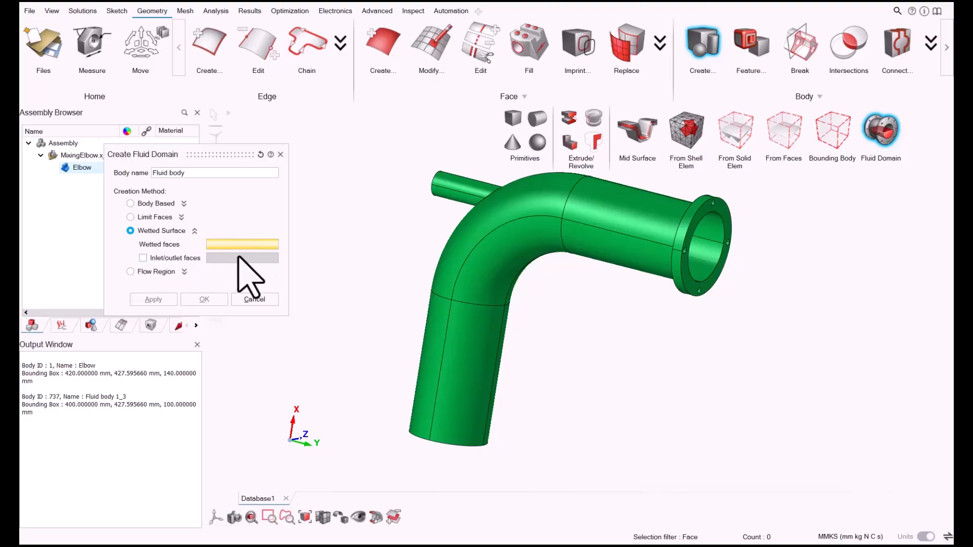
{"action": "left_click", "coordinate": [280, 155]}
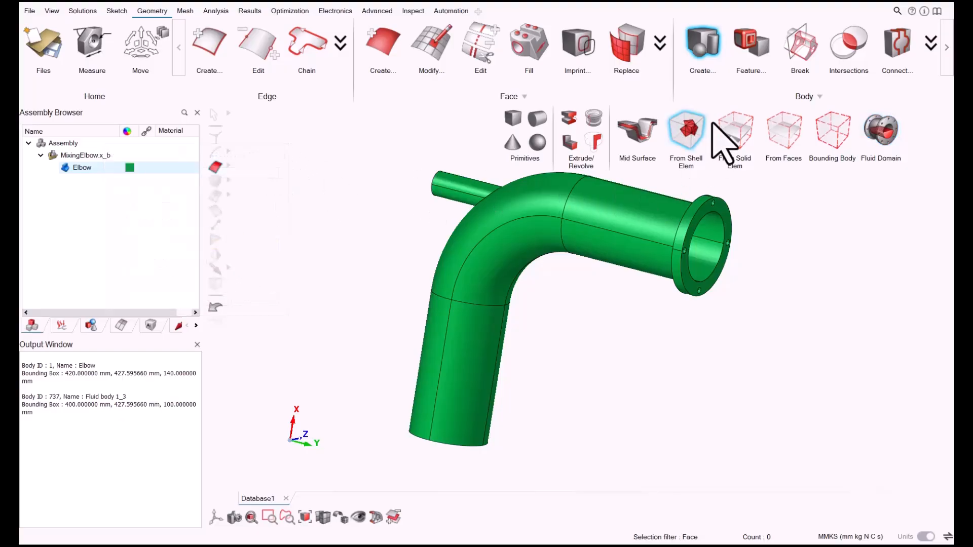
Step: Select the two curved inner faces of the pipe bend and use them as guide faces for Select Adjacent Layers
{"action": "middle_click_drag", "start_coordinate": [696, 207], "coordinate": [697, 287]}
{"action": "scroll", "coordinate": [756, 288], "scroll_direction": "up", "scroll_amount": 5}
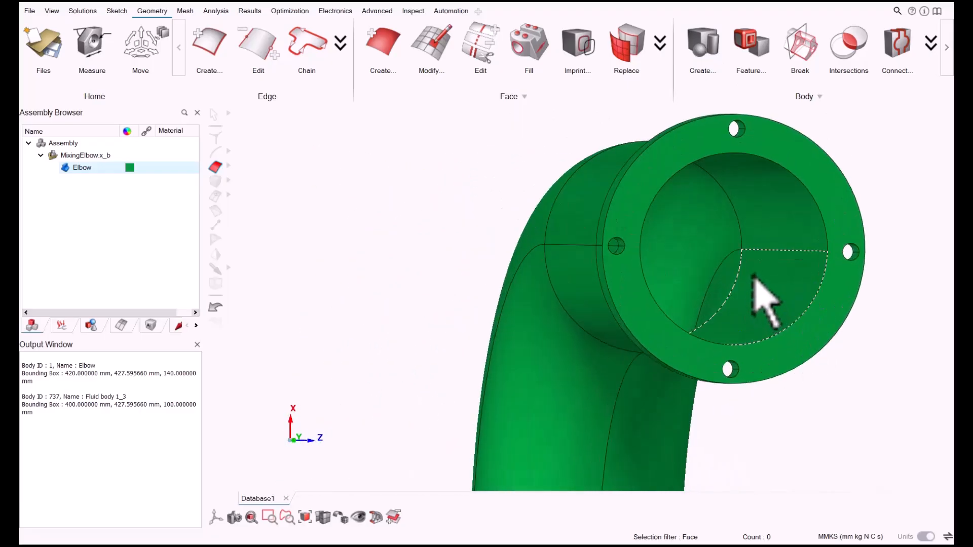
{"action": "right_click_drag", "start_coordinate": [741, 273], "coordinate": [661, 280]}
{"action": "middle_click_drag", "start_coordinate": [672, 304], "coordinate": [619, 293]}
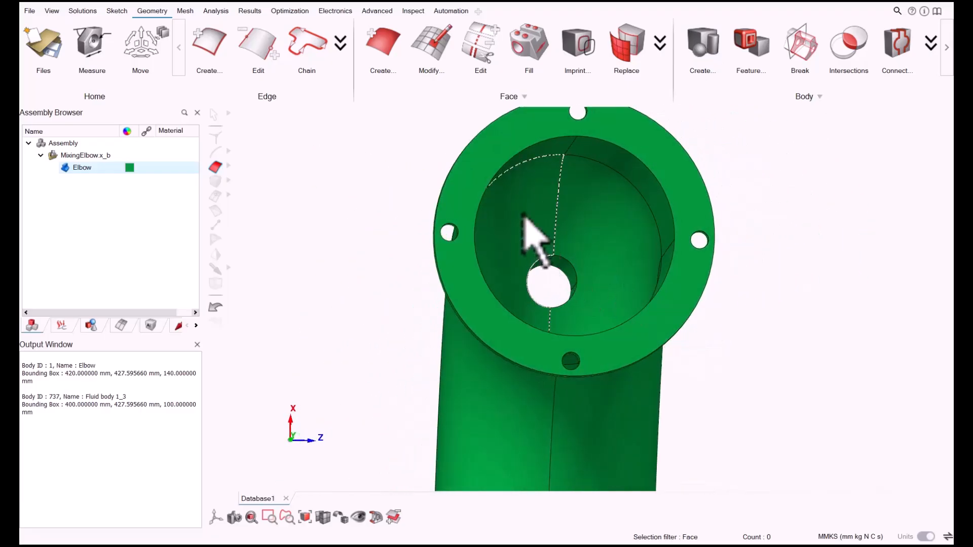
{"action": "left_click", "coordinate": [533, 228]}
{"action": "left_click", "coordinate": [604, 250]}
{"action": "middle_click_drag", "start_coordinate": [604, 250], "coordinate": [629, 283]}
{"action": "right_click", "coordinate": [513, 224]}
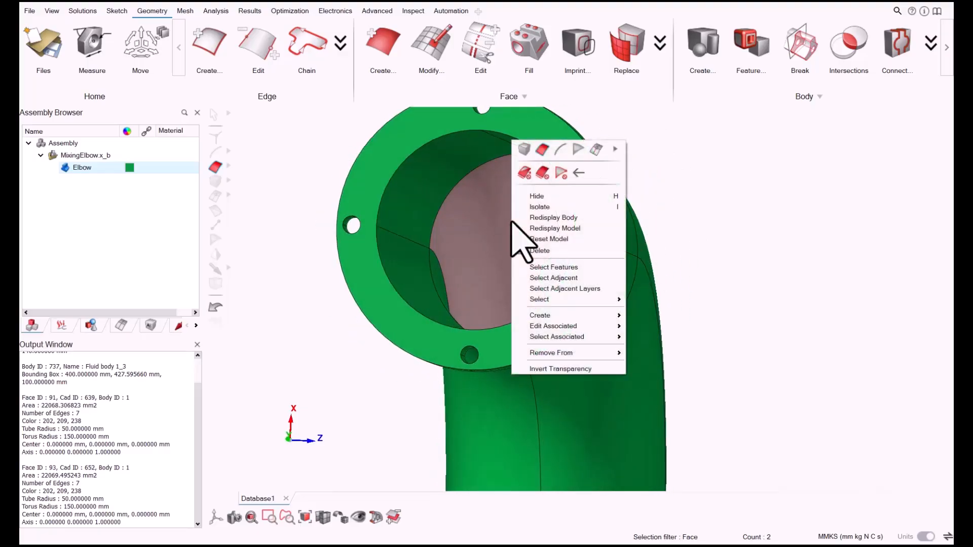
{"action": "left_click", "coordinate": [483, 231]}
{"action": "left_click", "coordinate": [497, 236]}
{"action": "right_click", "coordinate": [493, 223]}
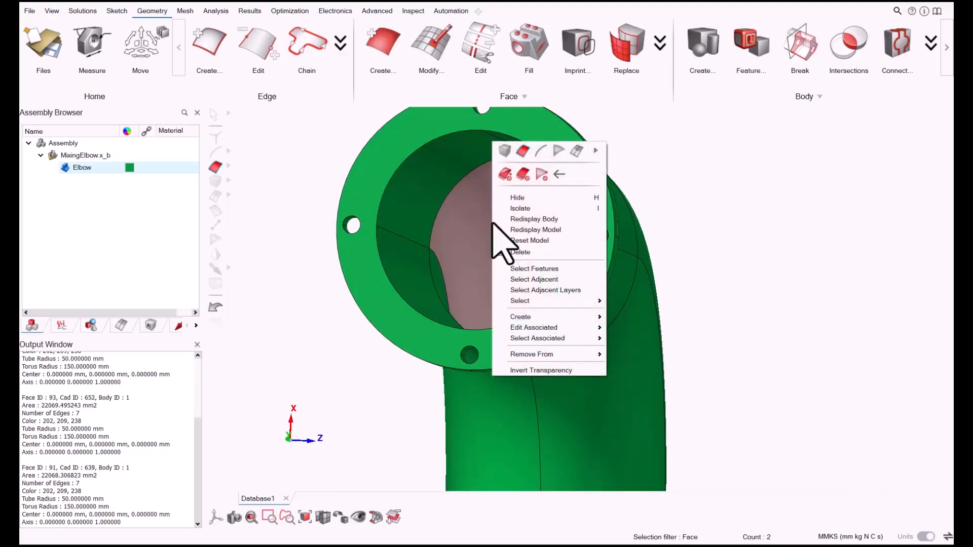
{"action": "mouse_move", "coordinate": [563, 320]}
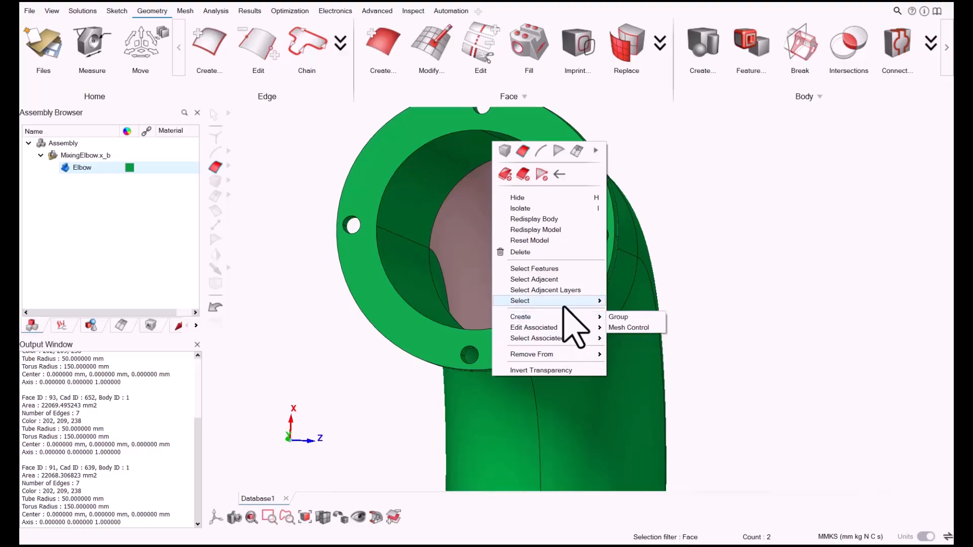
{"action": "mouse_move", "coordinate": [563, 300]}
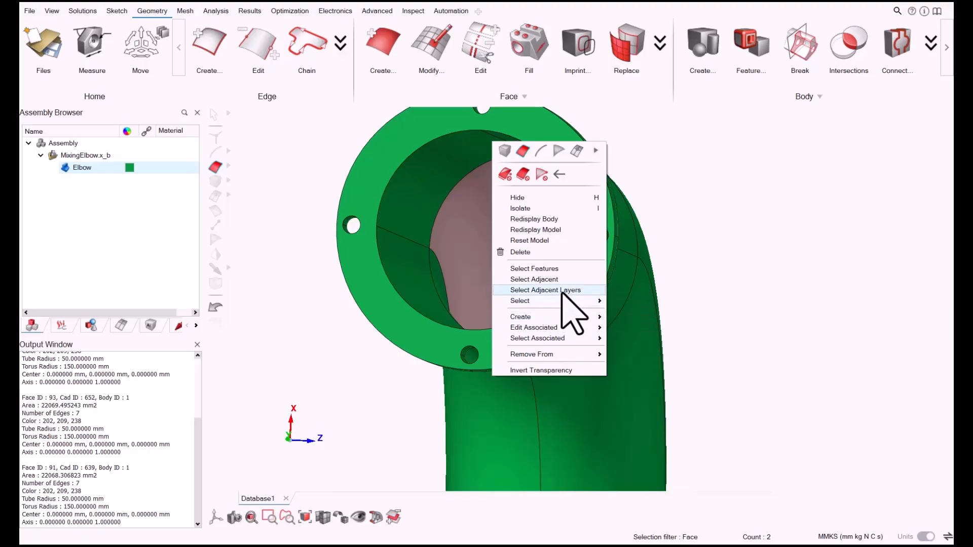
{"action": "left_click", "coordinate": [558, 290]}
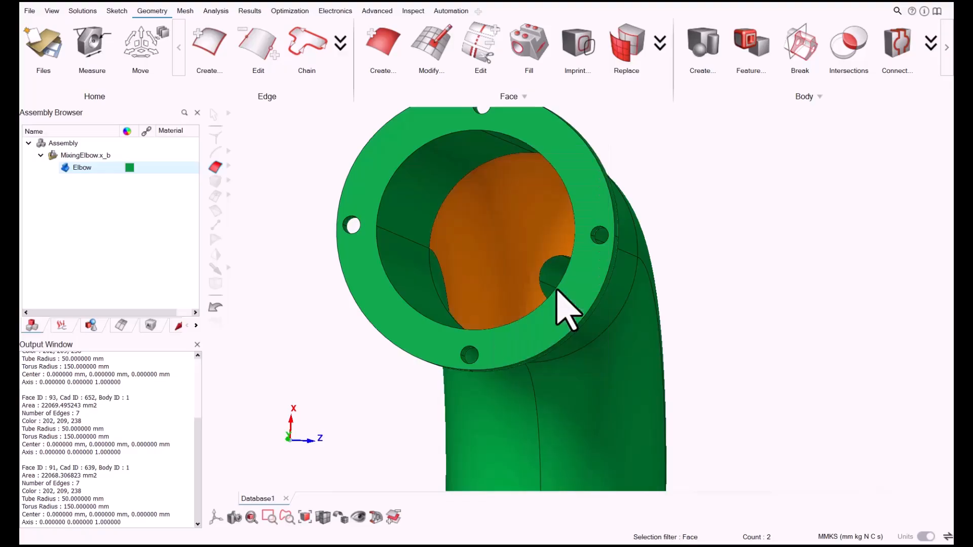
Step: Add the inner cylindrical face of the small side inlet pipe to the guide faces
{"action": "scroll", "coordinate": [569, 311], "scroll_direction": "down", "scroll_amount": 3}
{"action": "middle_click_drag", "start_coordinate": [579, 337], "coordinate": [586, 278]}
{"action": "middle_click_drag", "start_coordinate": [487, 205], "coordinate": [512, 335]}
{"action": "scroll", "coordinate": [539, 238], "scroll_direction": "up", "scroll_amount": 2}
{"action": "left_click", "coordinate": [529, 203]}
{"action": "scroll", "coordinate": [597, 315], "scroll_direction": "down", "scroll_amount": 2}
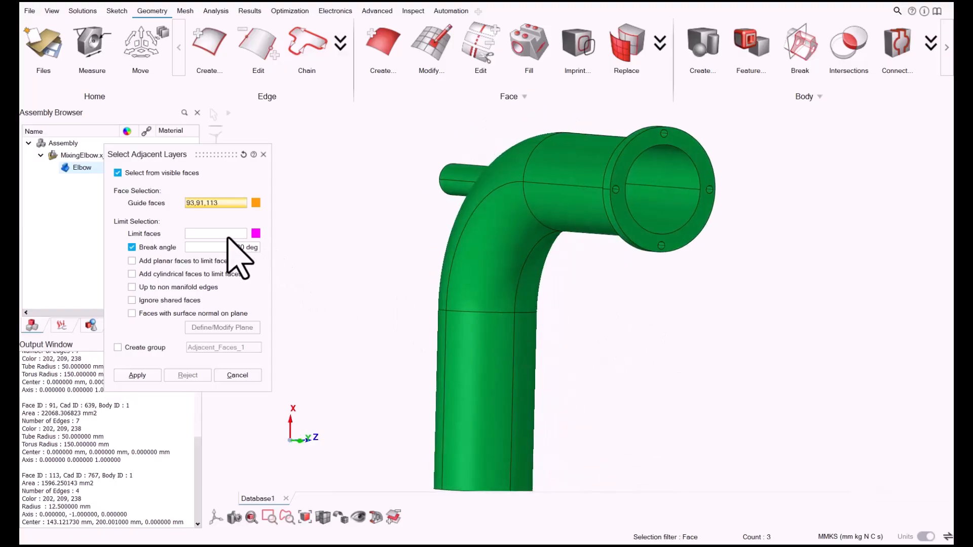
Step: Set the flange end face, the small side inlet's end ring and the main pipe's open end ring as limit faces
{"action": "left_click", "coordinate": [211, 235]}
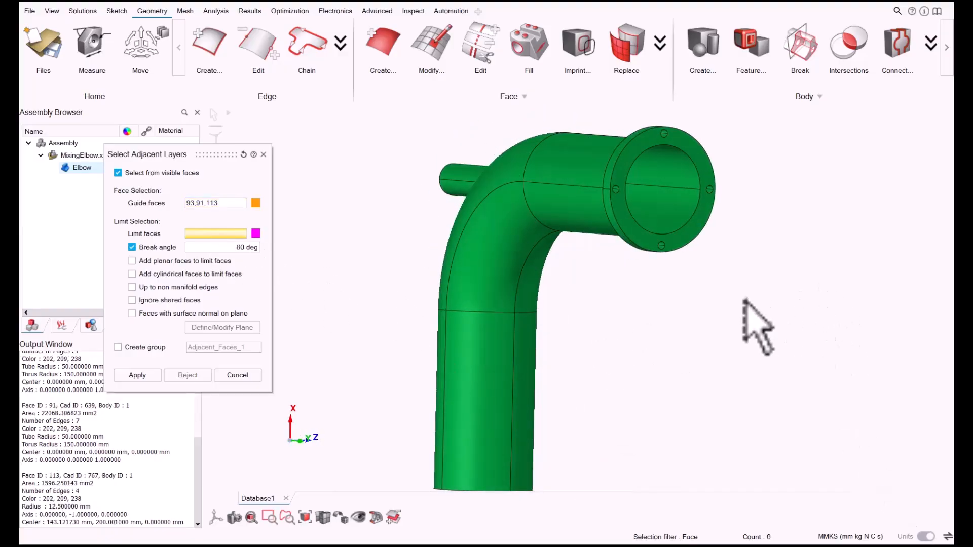
{"action": "left_click", "coordinate": [638, 161]}
{"action": "middle_click_drag", "start_coordinate": [637, 161], "coordinate": [607, 119]}
{"action": "left_click", "coordinate": [614, 124]}
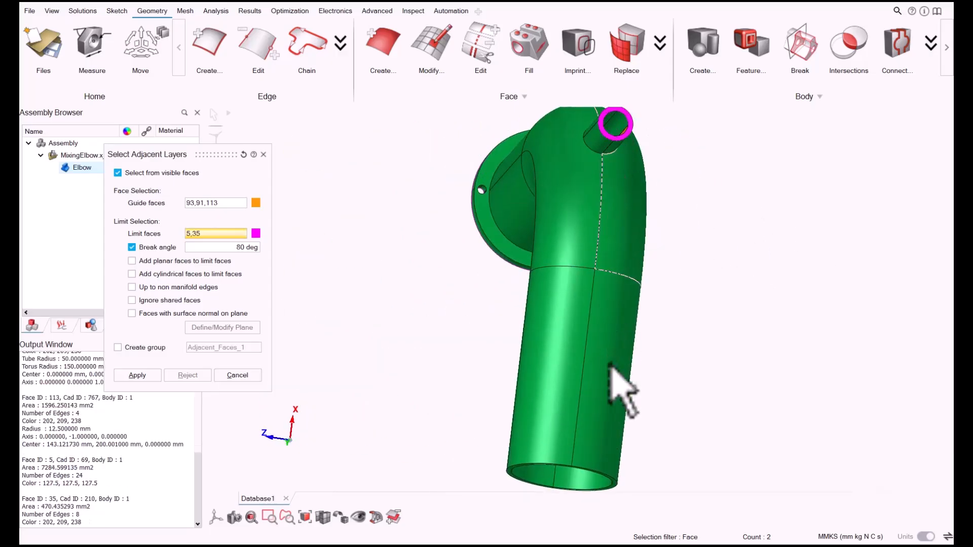
{"action": "middle_click_drag", "start_coordinate": [616, 455], "coordinate": [459, 345]}
{"action": "left_click", "coordinate": [605, 421]}
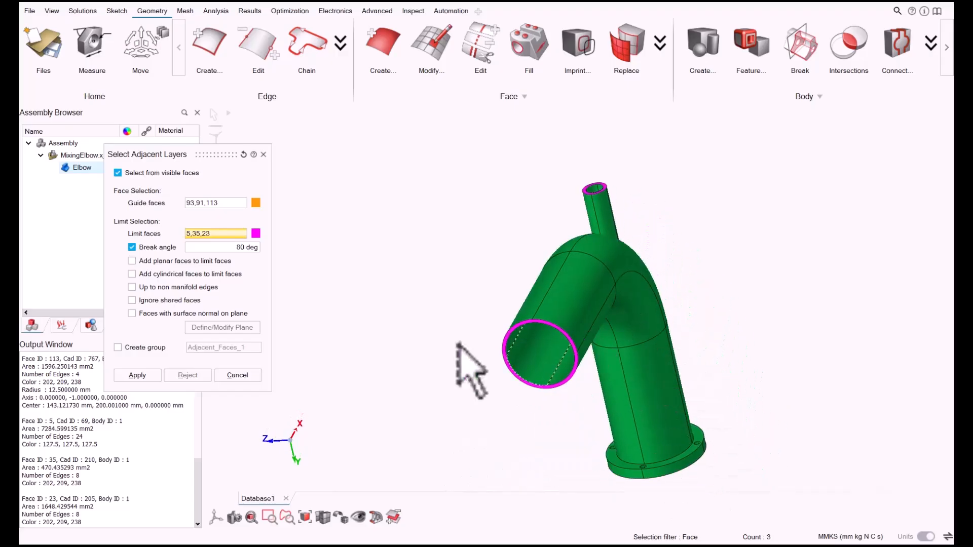
Step: Apply the adjacent-layer selection with the 80 deg break angle, check the inner faces, and close the tool
{"action": "left_click", "coordinate": [147, 376]}
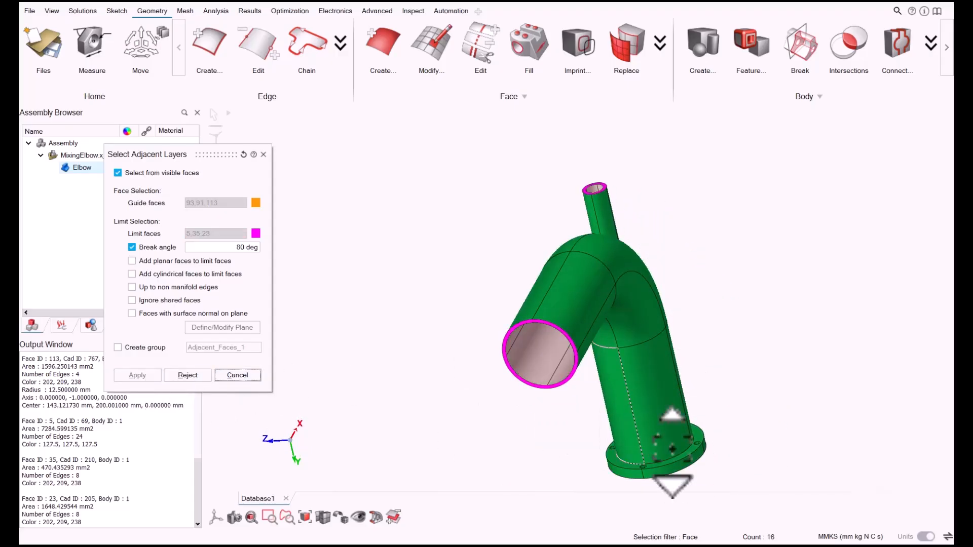
{"action": "scroll", "coordinate": [672, 449], "scroll_direction": "up", "scroll_amount": 5}
{"action": "mouse_move", "coordinate": [730, 388]}
{"action": "middle_mouse_down"}
{"action": "mouse_move", "coordinate": [743, 372]}
{"action": "mouse_move", "coordinate": [757, 375]}
{"action": "mouse_move", "coordinate": [733, 384]}
{"action": "middle_mouse_up"}
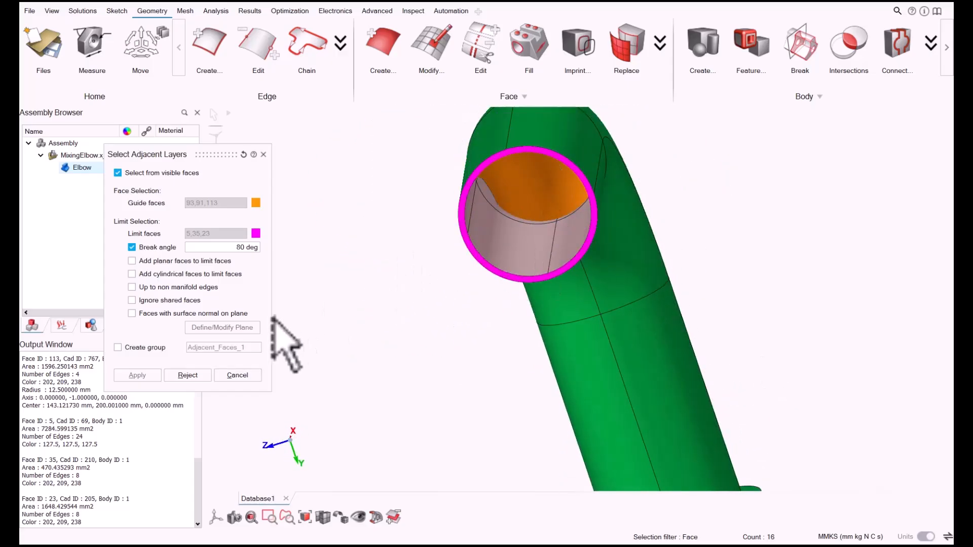
{"action": "left_click", "coordinate": [237, 377]}
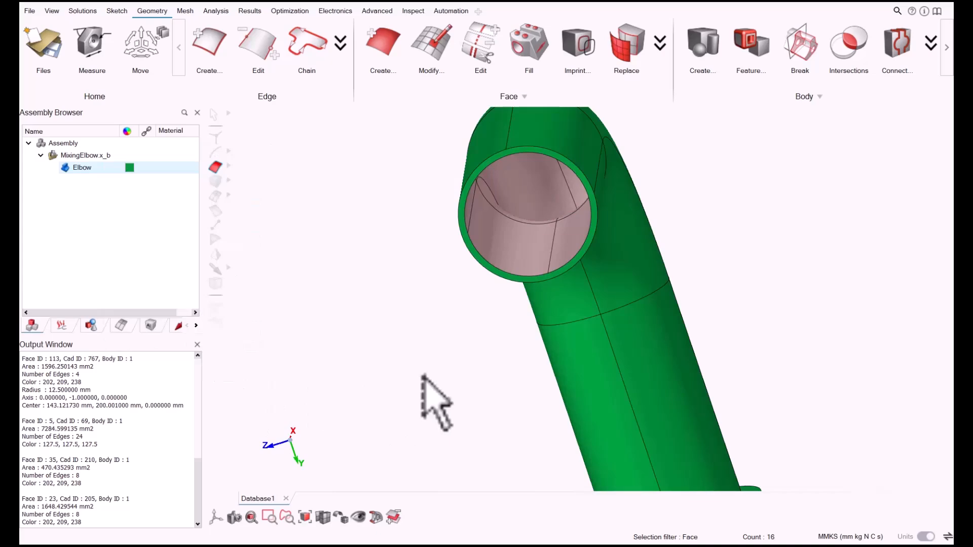
Step: Isolate the selected inner wetted faces of the elbow so that only they are displayed
{"action": "right_click", "coordinate": [437, 287]}
{"action": "left_click", "coordinate": [468, 271]}
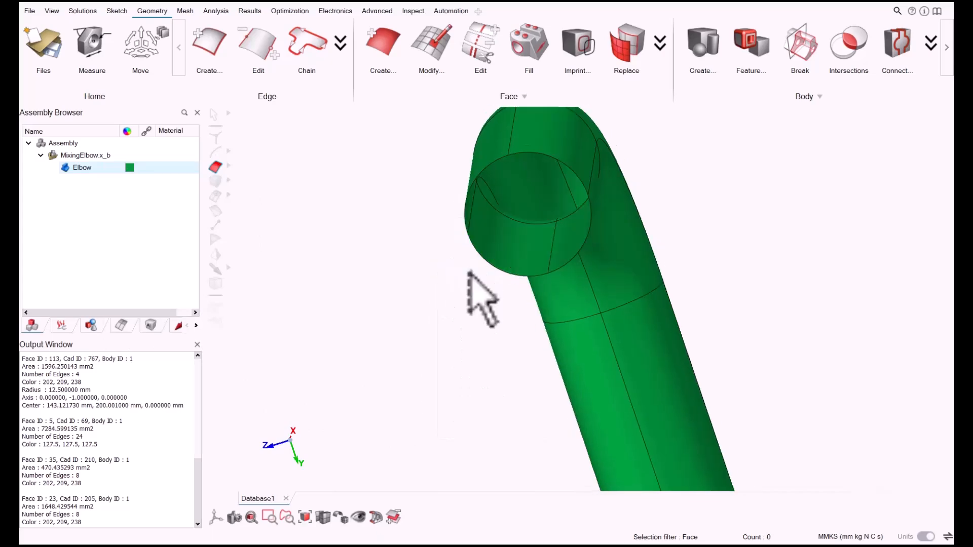
{"action": "scroll", "coordinate": [475, 277], "scroll_direction": "down", "scroll_amount": 5}
{"action": "middle_click_drag", "start_coordinate": [621, 243], "coordinate": [630, 353]}
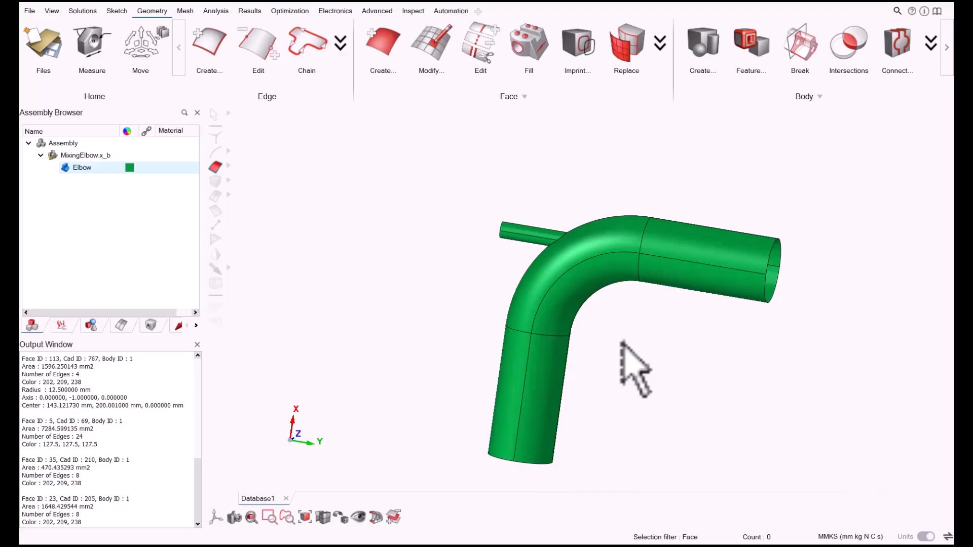
Step: Create a fluid domain with the Wetted Surface method, using all the isolated inner faces as wetted faces
{"action": "left_click", "coordinate": [712, 49]}
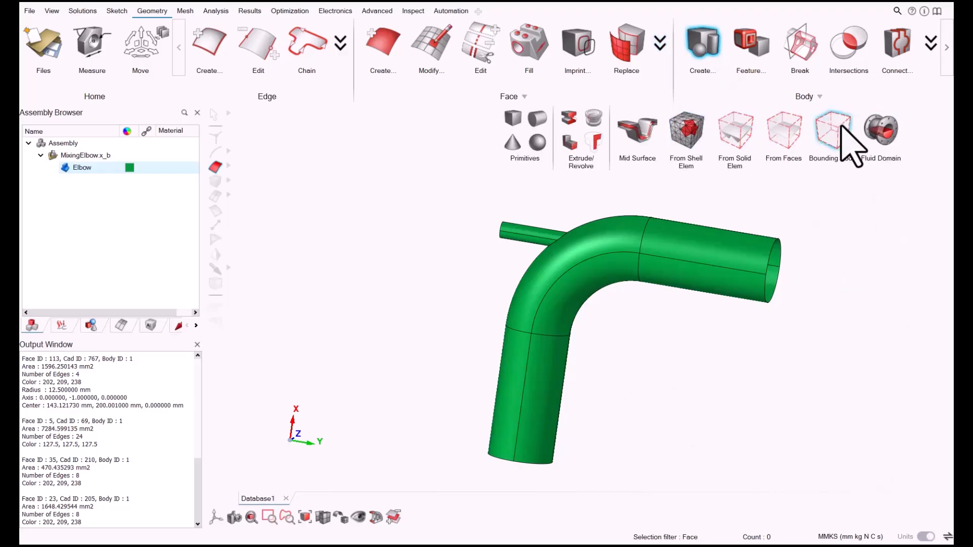
{"action": "left_click", "coordinate": [883, 136]}
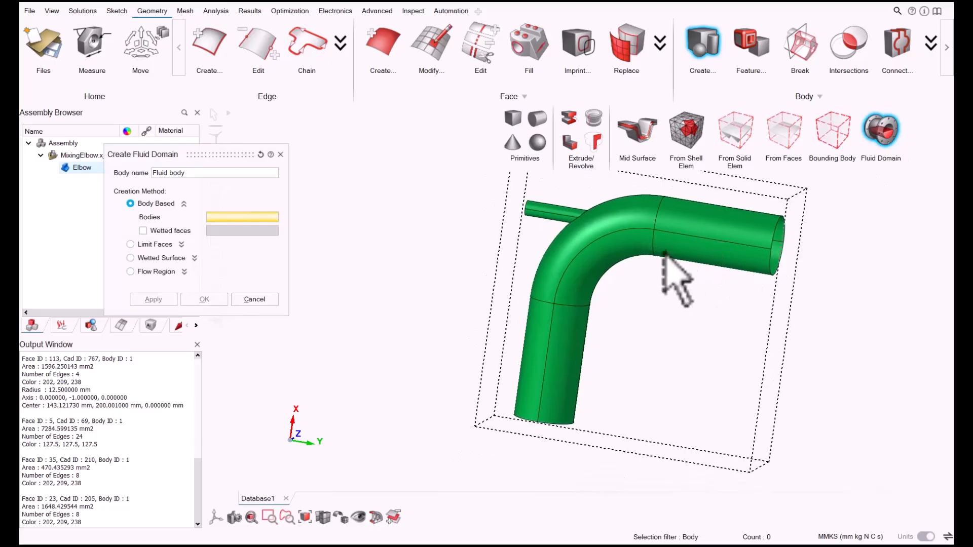
{"action": "left_click", "coordinate": [169, 258]}
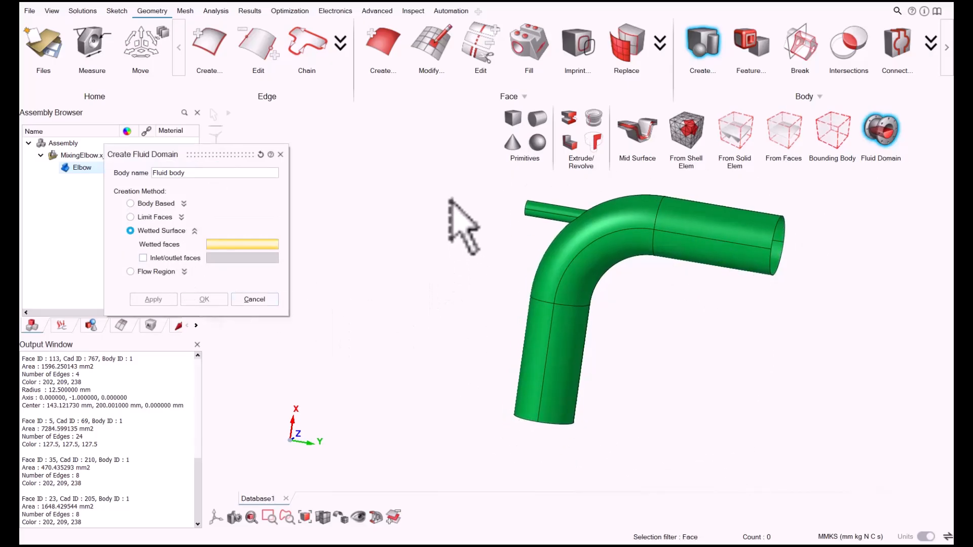
{"action": "left_click_drag", "start_coordinate": [398, 147], "coordinate": [910, 507]}
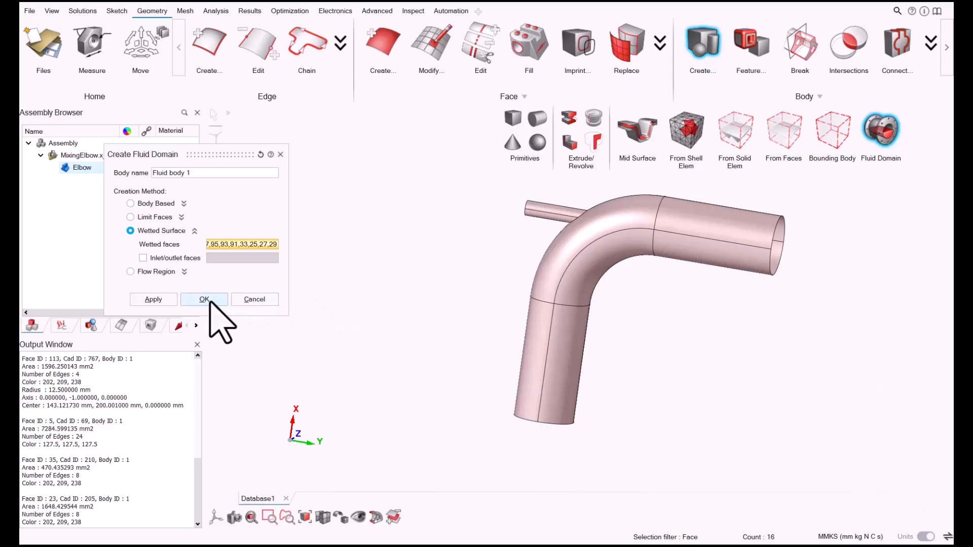
{"action": "left_click", "coordinate": [204, 299]}
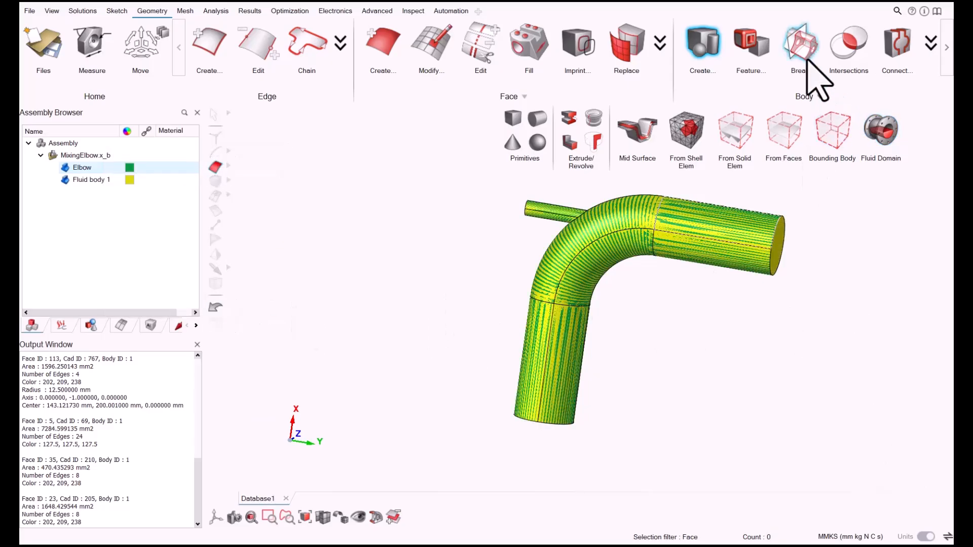
Step: Hide the Elbow body to inspect the fluid body alone, and show the complete Elbow again to check the fit
{"action": "left_click", "coordinate": [64, 168]}
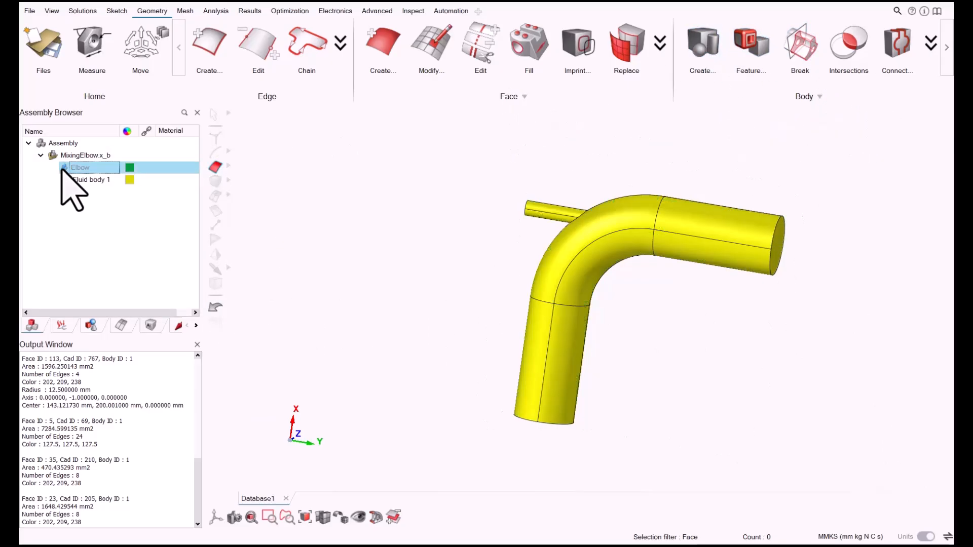
{"action": "scroll", "coordinate": [714, 289], "scroll_direction": "up", "scroll_amount": 4}
{"action": "middle_click_drag", "start_coordinate": [865, 269], "coordinate": [785, 265]}
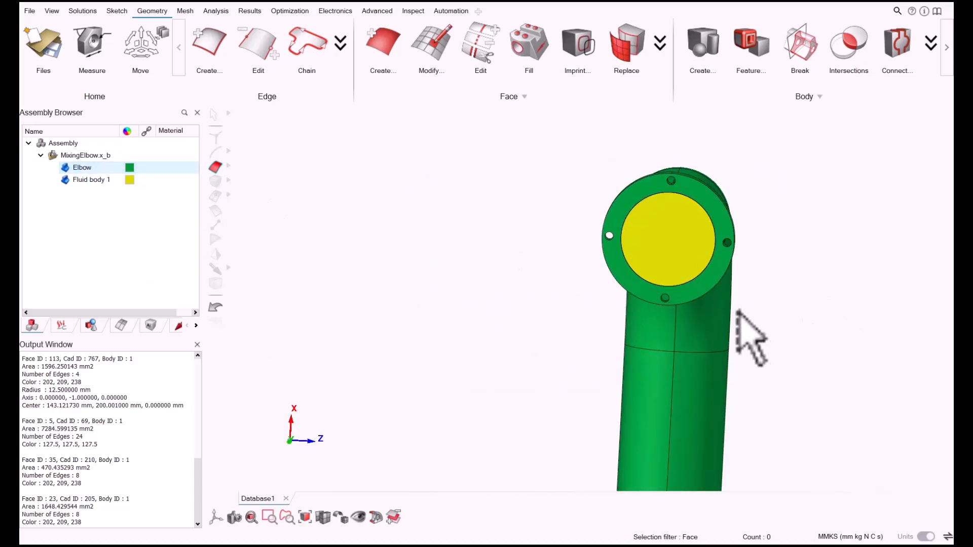
{"action": "scroll", "coordinate": [781, 350], "scroll_direction": "down", "scroll_amount": 2}
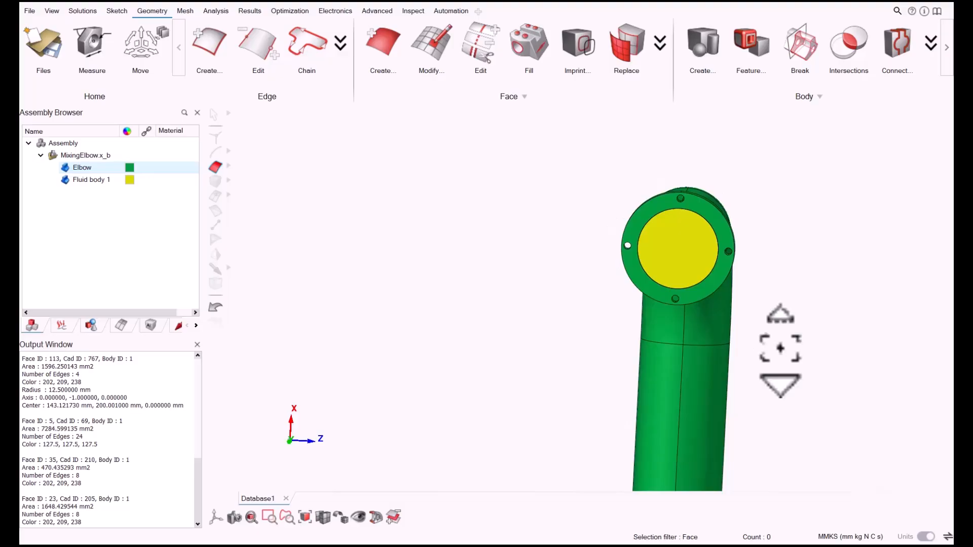
{"action": "scroll", "coordinate": [731, 319], "scroll_direction": "down", "scroll_amount": 2}
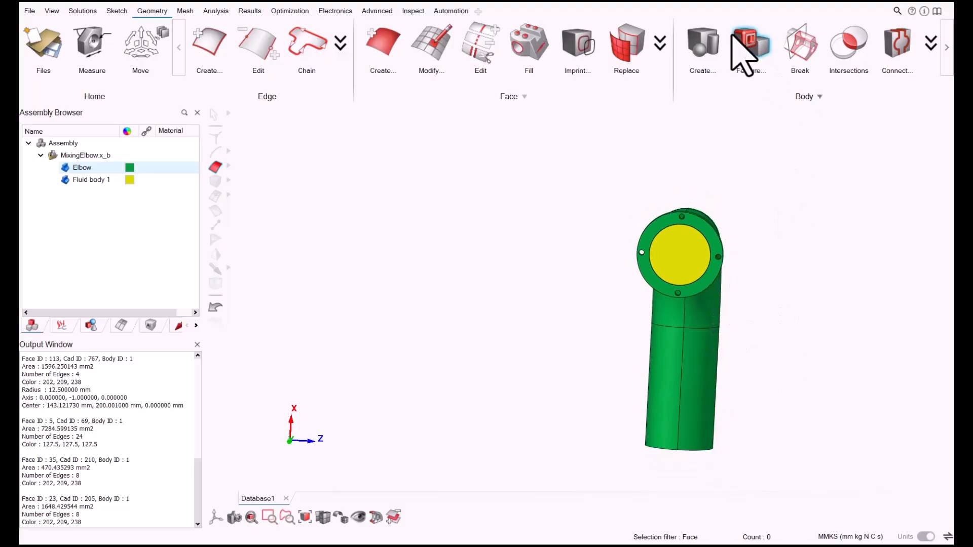
{"action": "left_click", "coordinate": [704, 43]}
{"action": "left_click", "coordinate": [873, 144]}
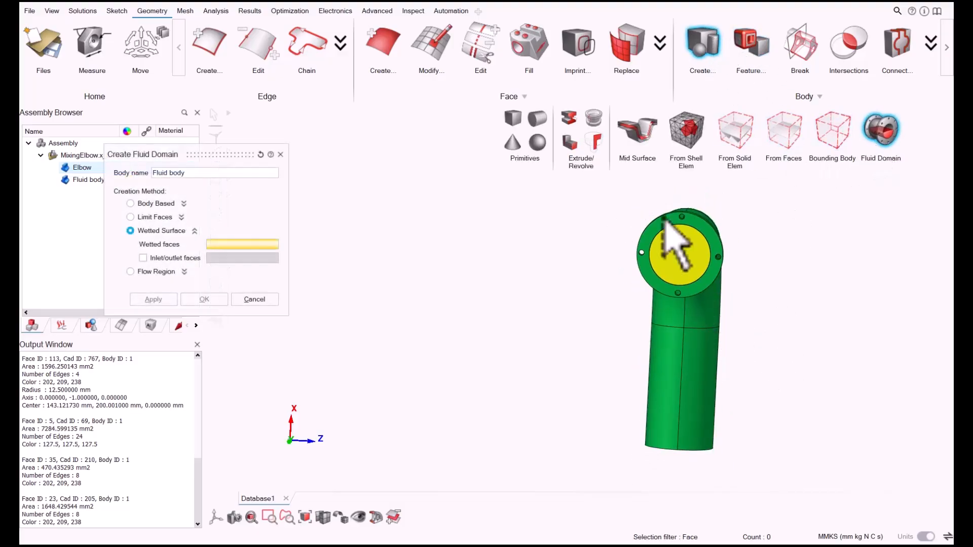
{"action": "left_click", "coordinate": [156, 204]}
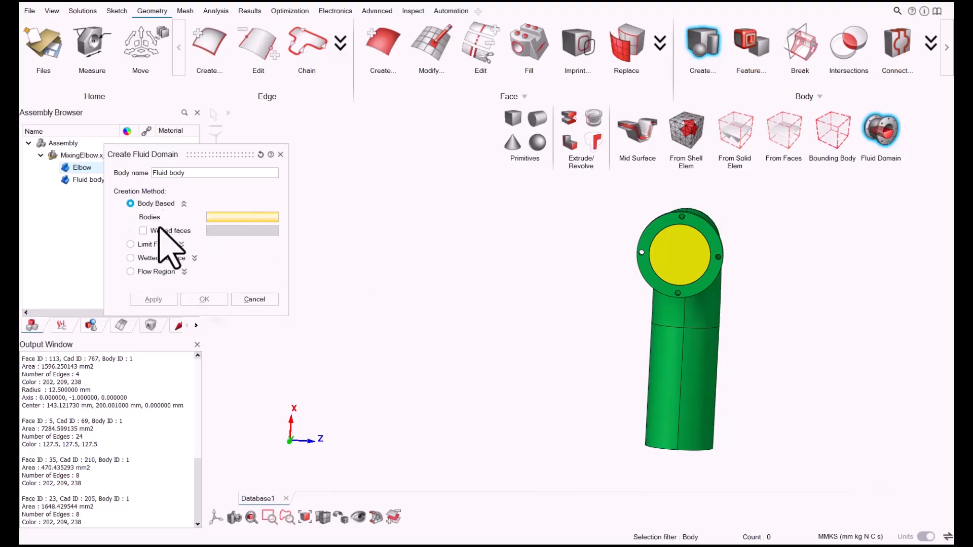
{"action": "left_click", "coordinate": [158, 259]}
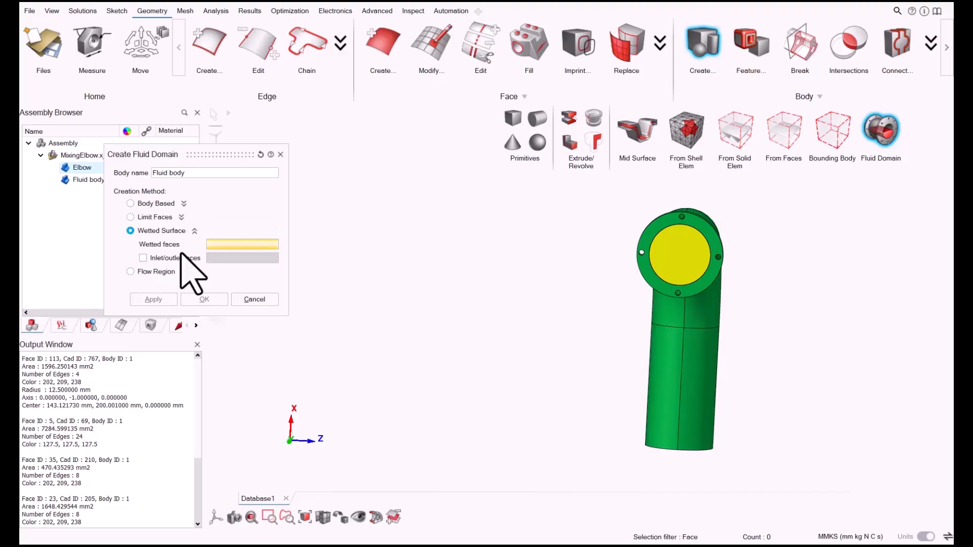
{"action": "left_click", "coordinate": [281, 154]}
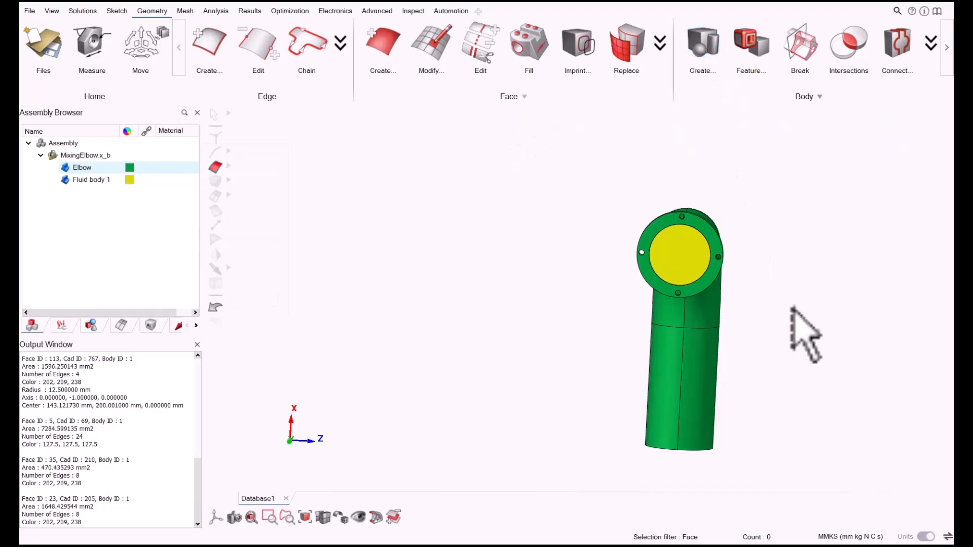
Step: Examine the elbow and its fluid body from several directions, especially the junction of the small side inlet with the bend
{"action": "middle_click_drag", "start_coordinate": [674, 300], "coordinate": [669, 337]}
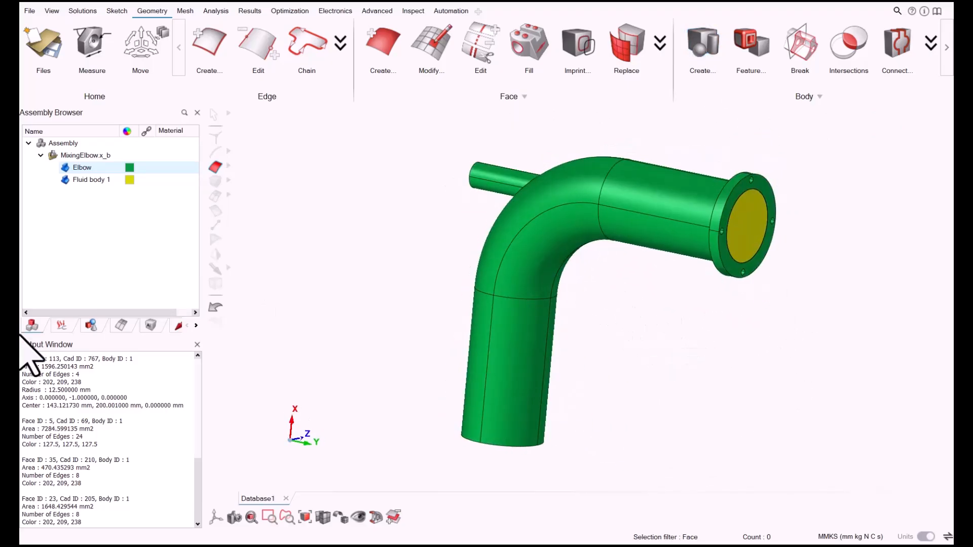
{"action": "left_click", "coordinate": [214, 517]}
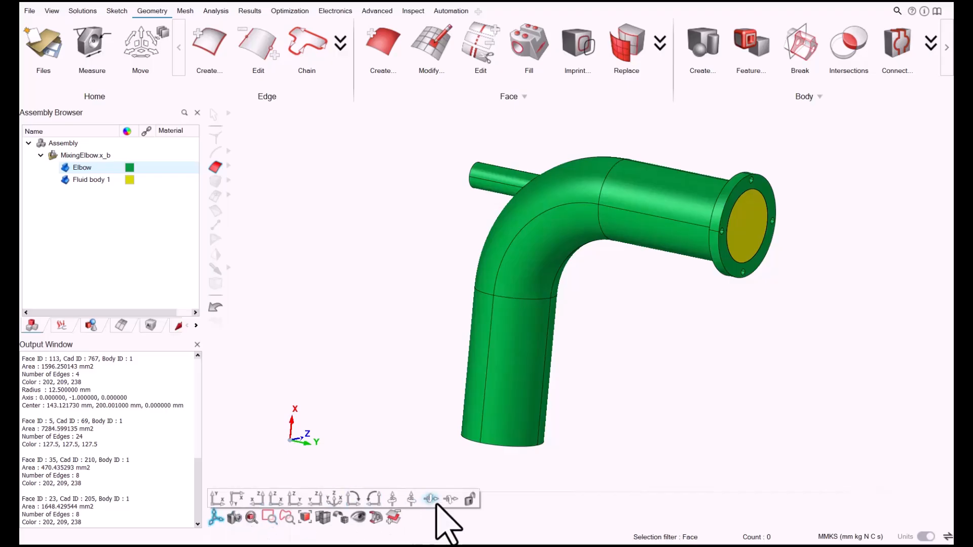
{"action": "left_click", "coordinate": [349, 500]}
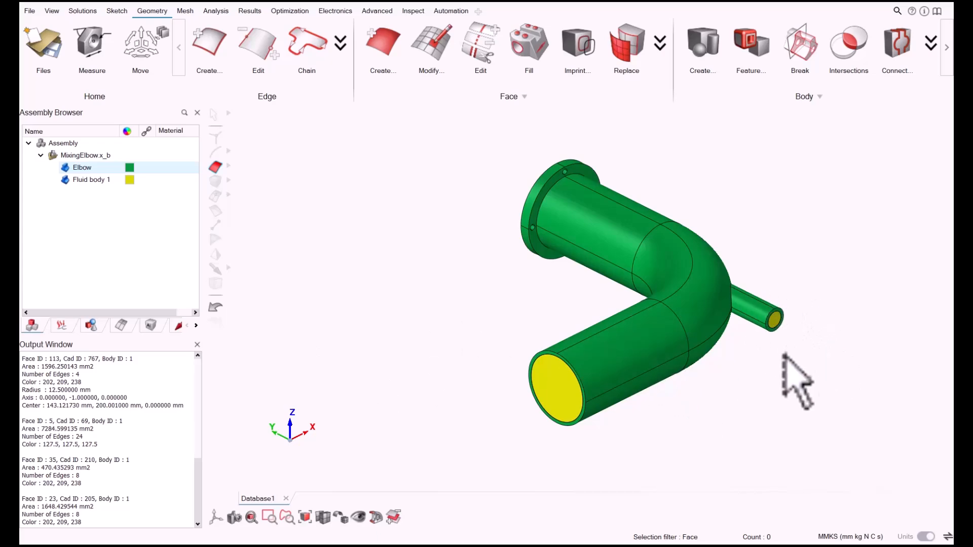
{"action": "scroll", "coordinate": [831, 340], "scroll_direction": "up", "scroll_amount": 5}
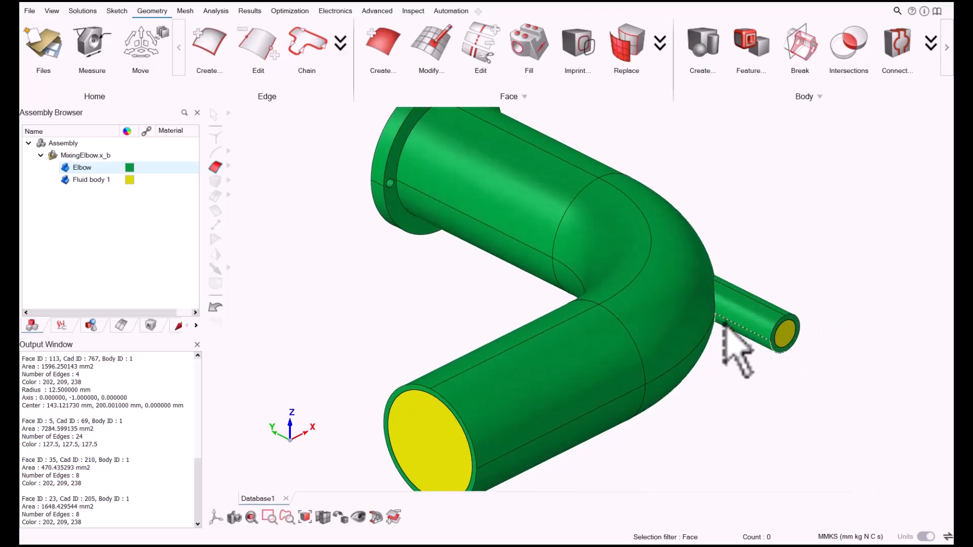
{"action": "middle_click_drag", "start_coordinate": [723, 323], "coordinate": [791, 335]}
{"action": "scroll", "coordinate": [793, 336], "scroll_direction": "down", "scroll_amount": 2}
{"action": "scroll", "coordinate": [793, 336], "scroll_direction": "up", "scroll_amount": 2}
{"action": "right_click_drag", "start_coordinate": [868, 295], "coordinate": [669, 292]}
{"action": "middle_click_drag", "start_coordinate": [669, 292], "coordinate": [589, 269]}
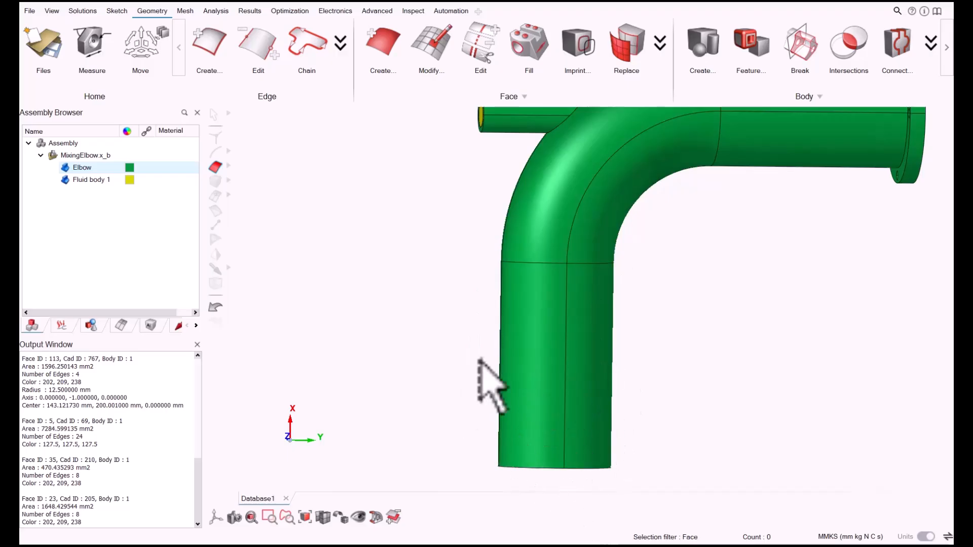
{"action": "scroll", "coordinate": [574, 331], "scroll_direction": "down", "scroll_amount": 2}
{"action": "right_click_drag", "start_coordinate": [607, 135], "coordinate": [596, 175]}
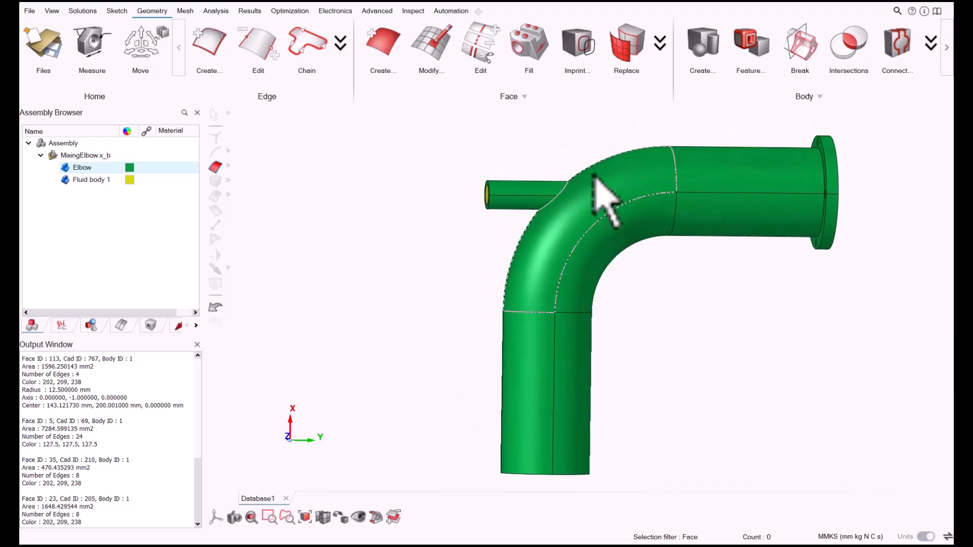
{"action": "middle_click_drag", "start_coordinate": [595, 175], "coordinate": [616, 176]}
{"action": "scroll", "coordinate": [616, 174], "scroll_direction": "up", "scroll_amount": 2}
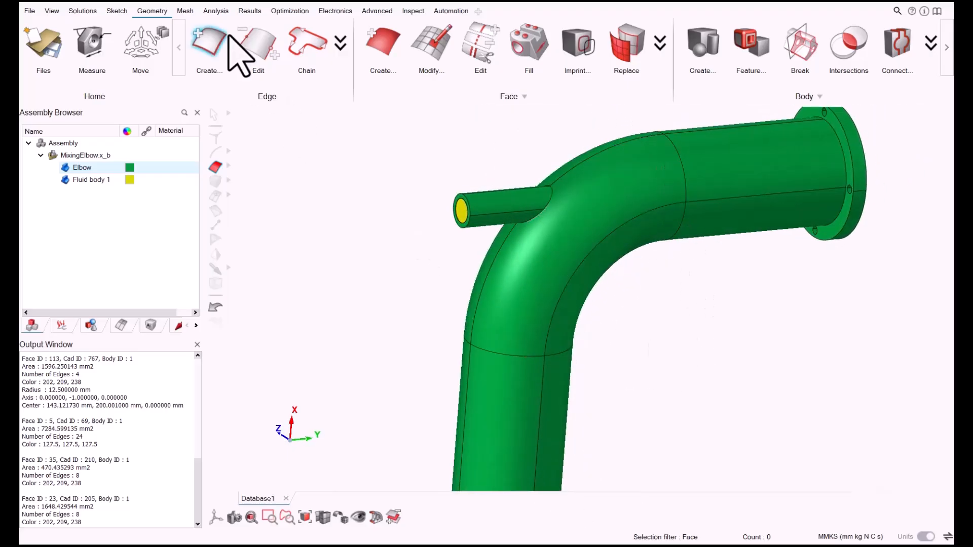
Step: Start a region mesh control with a cylinder shape, defined from the cylindrical face of the small side inlet
{"action": "left_click", "coordinate": [186, 11]}
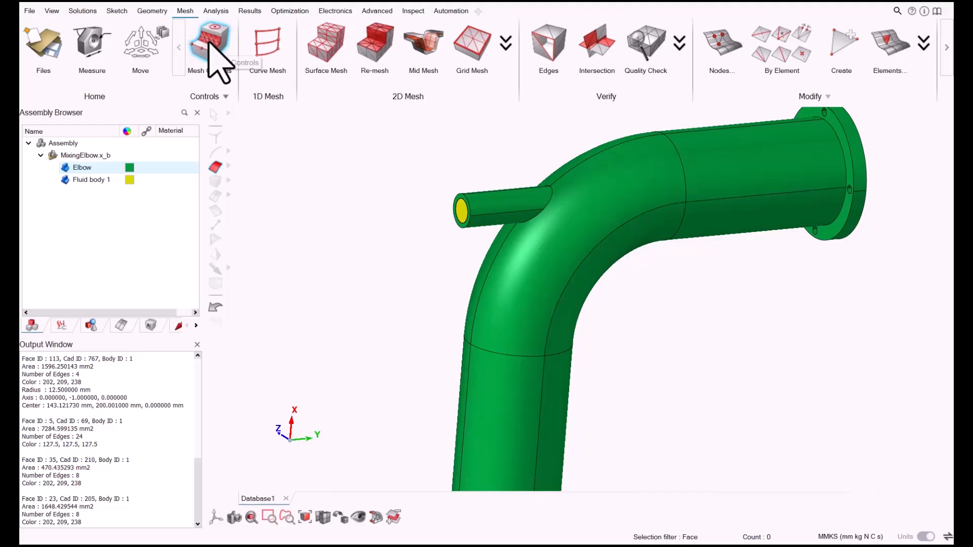
{"action": "left_click", "coordinate": [209, 44]}
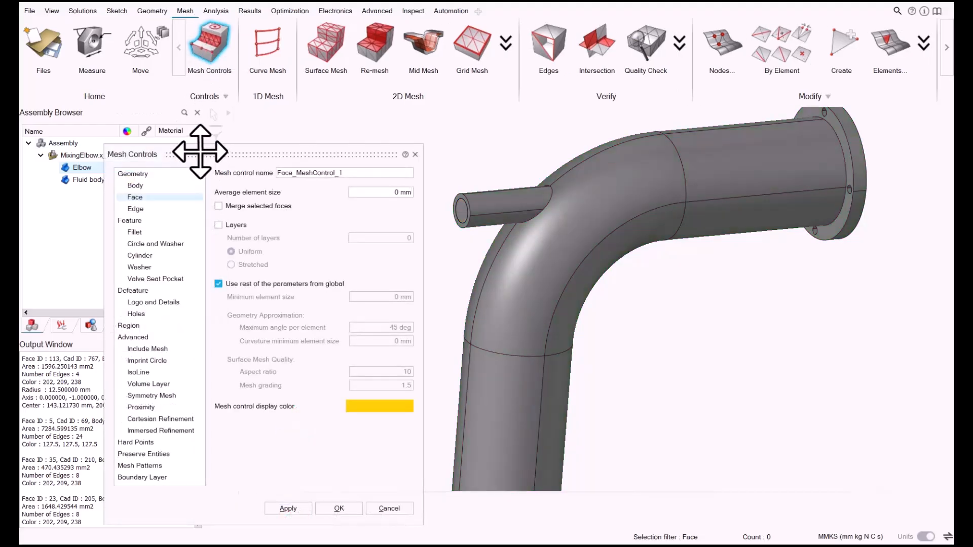
{"action": "left_click_drag", "start_coordinate": [200, 152], "coordinate": [192, 103]}
{"action": "scroll", "coordinate": [499, 203], "scroll_direction": "up", "scroll_amount": 2}
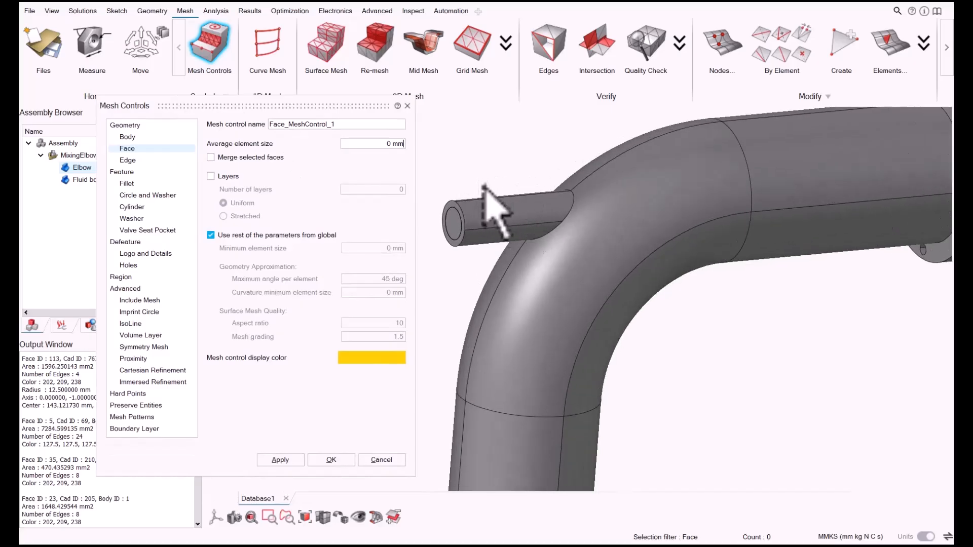
{"action": "scroll", "coordinate": [484, 186], "scroll_direction": "up", "scroll_amount": 2}
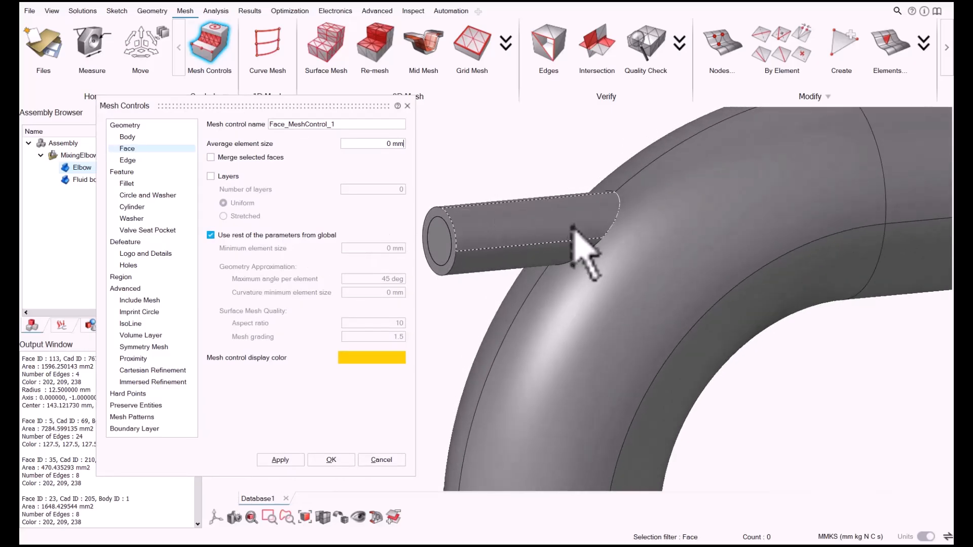
{"action": "scroll", "coordinate": [572, 227], "scroll_direction": "down", "scroll_amount": 2}
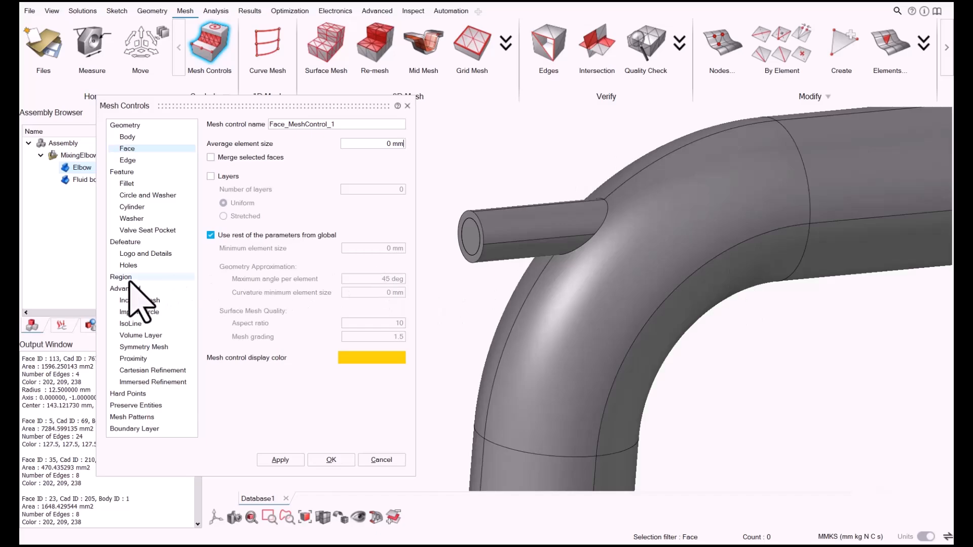
{"action": "left_click", "coordinate": [130, 278]}
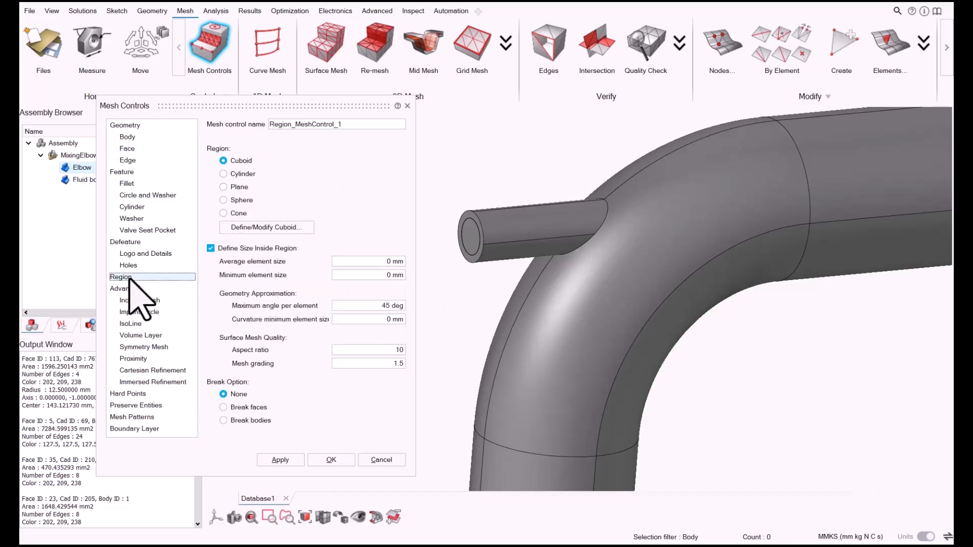
{"action": "left_click", "coordinate": [243, 173]}
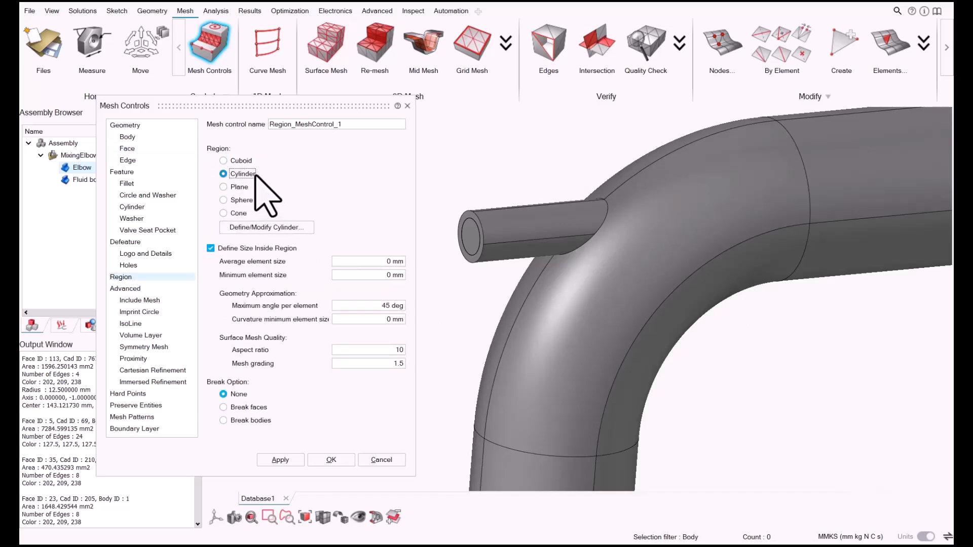
{"action": "left_click", "coordinate": [282, 228]}
{"action": "scroll", "coordinate": [518, 222], "scroll_direction": "down", "scroll_amount": 2}
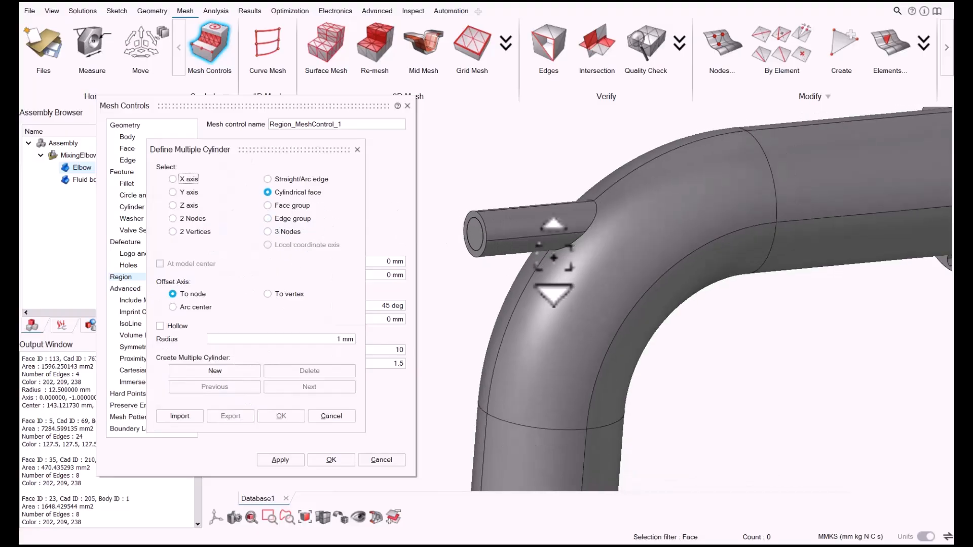
{"action": "left_click", "coordinate": [525, 220]}
Step: Cut the model with a section plane normal to Z and examine how the cylinder region runs through the elbow and fluid body
{"action": "scroll", "coordinate": [627, 265], "scroll_direction": "down", "scroll_amount": 4}
{"action": "middle_click_drag", "start_coordinate": [647, 290], "coordinate": [576, 302]}
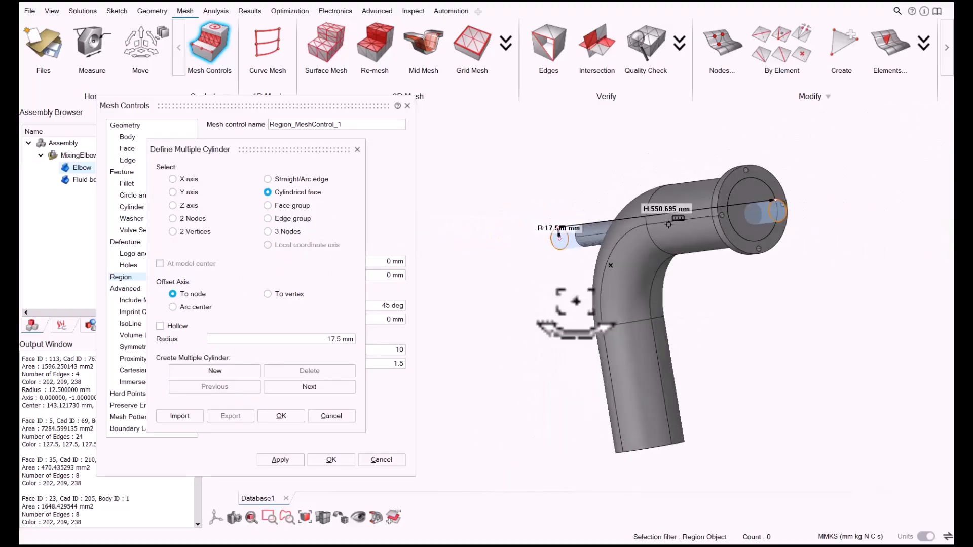
{"action": "left_click", "coordinate": [376, 516]}
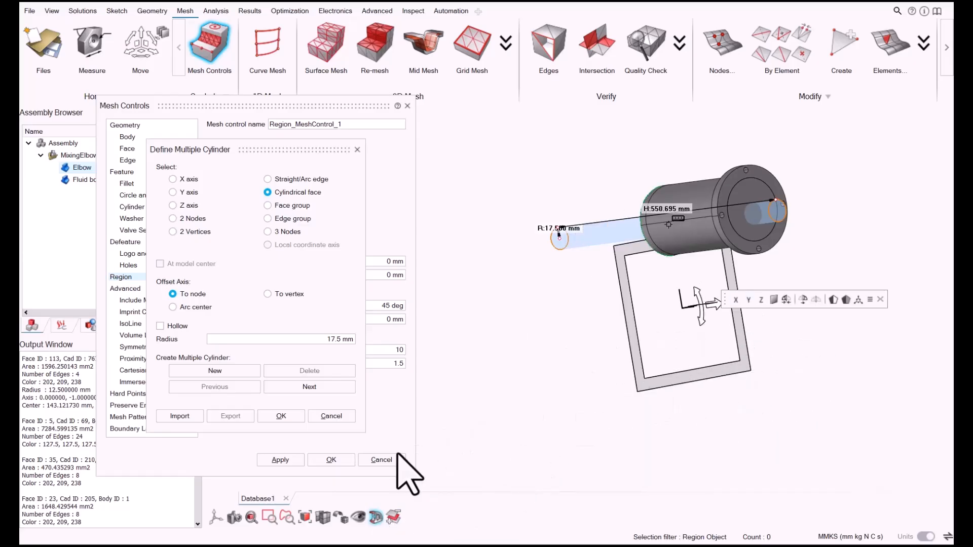
{"action": "left_click", "coordinate": [761, 299]}
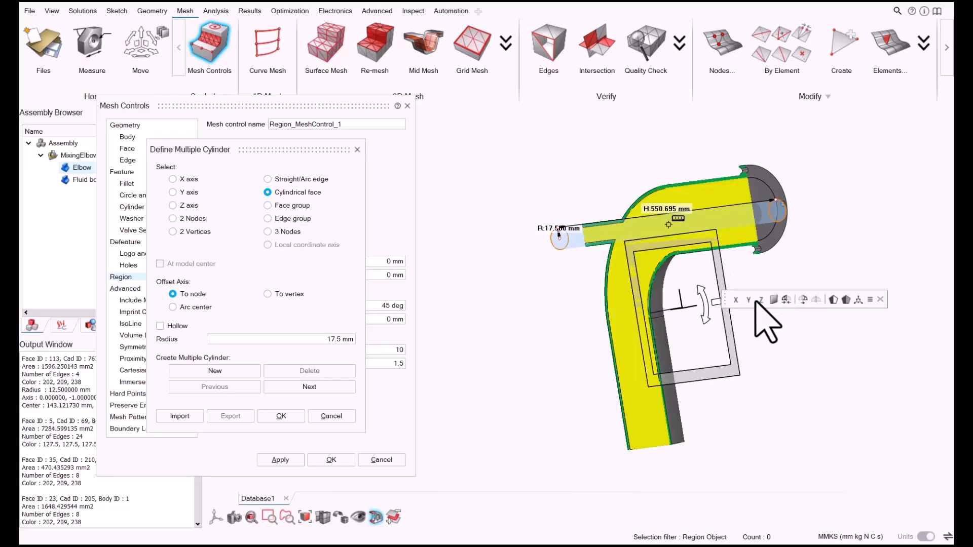
{"action": "scroll", "coordinate": [760, 294], "scroll_direction": "up", "scroll_amount": 5}
{"action": "middle_click_drag", "start_coordinate": [798, 272], "coordinate": [760, 277]}
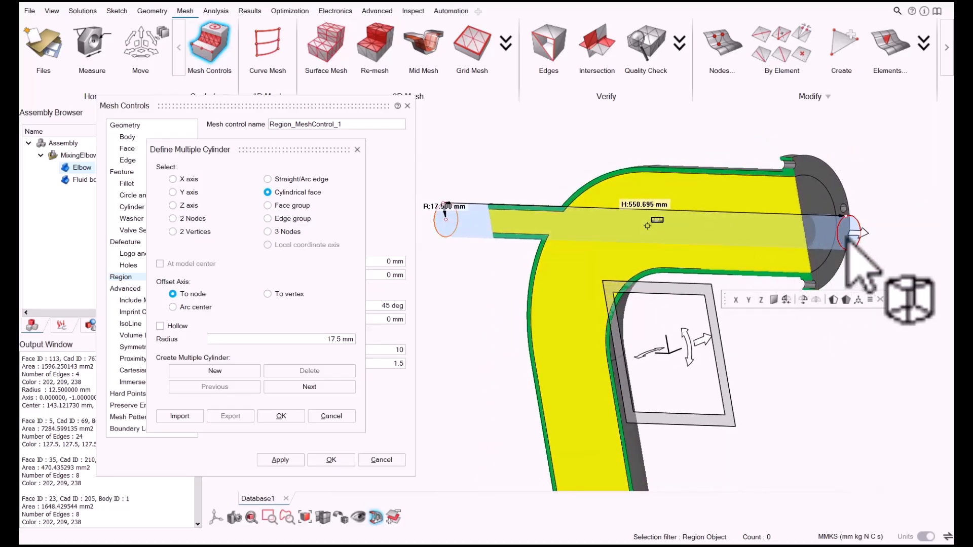
{"action": "middle_click_drag", "start_coordinate": [834, 242], "coordinate": [856, 302]}
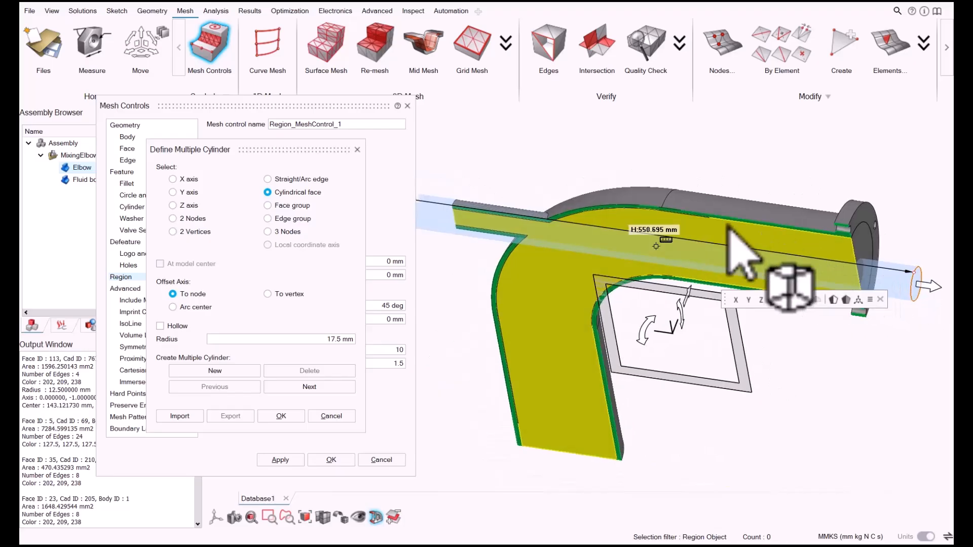
{"action": "scroll", "coordinate": [735, 242], "scroll_direction": "up", "scroll_amount": 4}
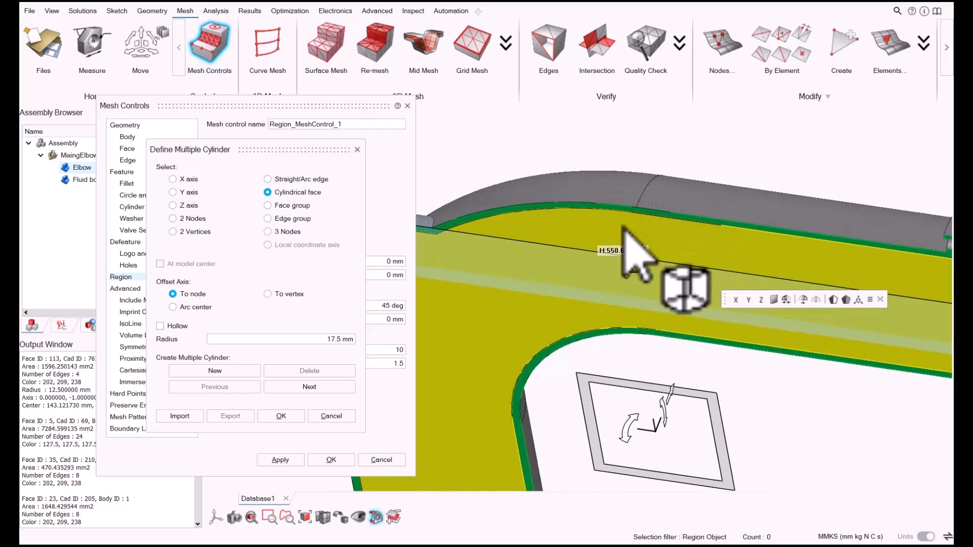
{"action": "scroll", "coordinate": [656, 201], "scroll_direction": "up", "scroll_amount": 2}
{"action": "scroll", "coordinate": [652, 190], "scroll_direction": "up", "scroll_amount": 2}
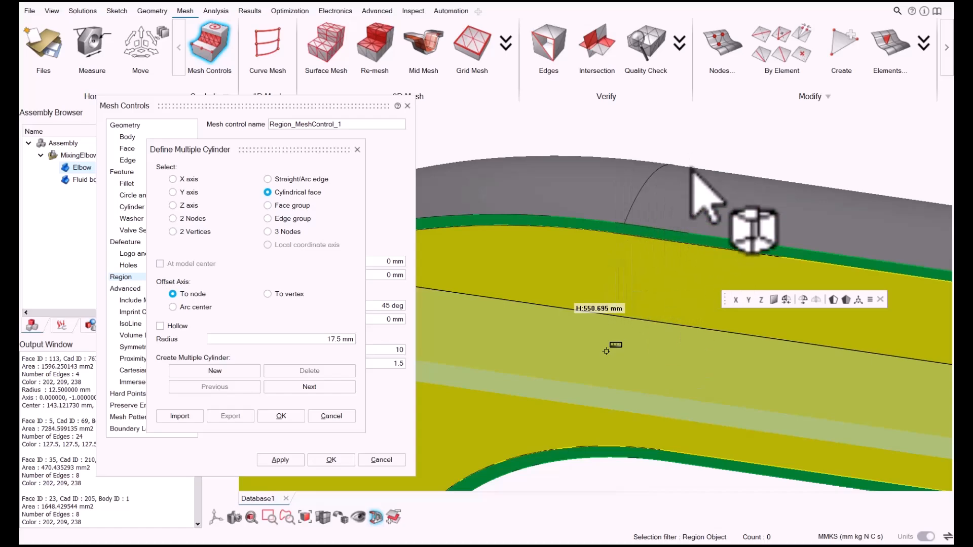
{"action": "scroll", "coordinate": [639, 213], "scroll_direction": "down", "scroll_amount": 5}
{"action": "scroll", "coordinate": [641, 250], "scroll_direction": "down", "scroll_amount": 2}
{"action": "middle_click_drag", "start_coordinate": [640, 251], "coordinate": [672, 256]}
Step: Shorten the cylinder region to about 289 mm so that its far end lies inside the bend
{"action": "left_click", "coordinate": [891, 287]}
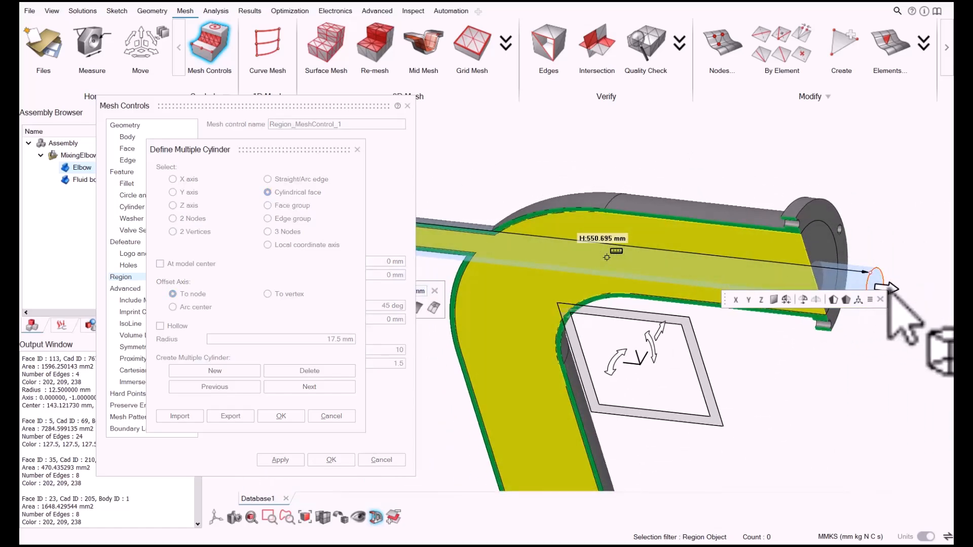
{"action": "scroll", "coordinate": [856, 249], "scroll_direction": "down", "scroll_amount": 2}
{"action": "right_click_drag", "start_coordinate": [854, 242], "coordinate": [835, 188]}
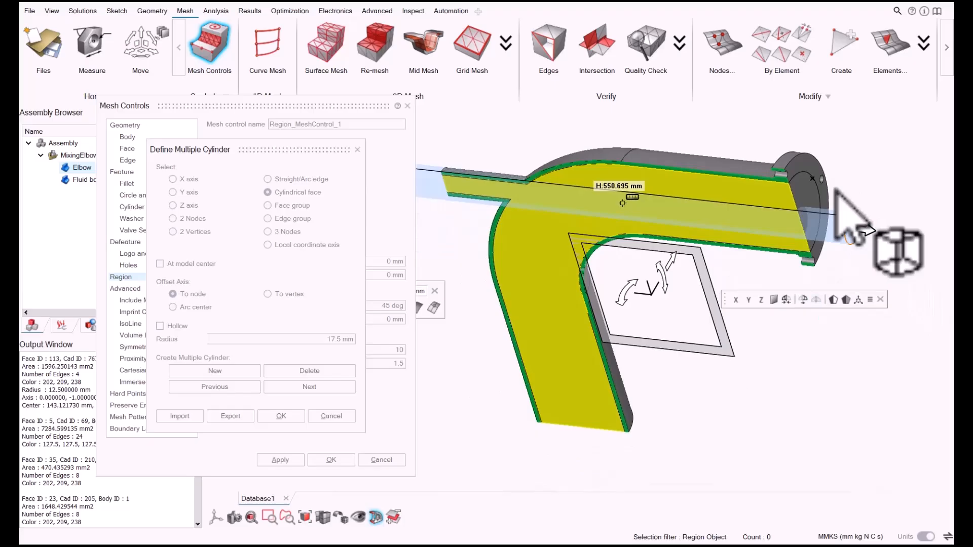
{"action": "left_click", "coordinate": [866, 232]}
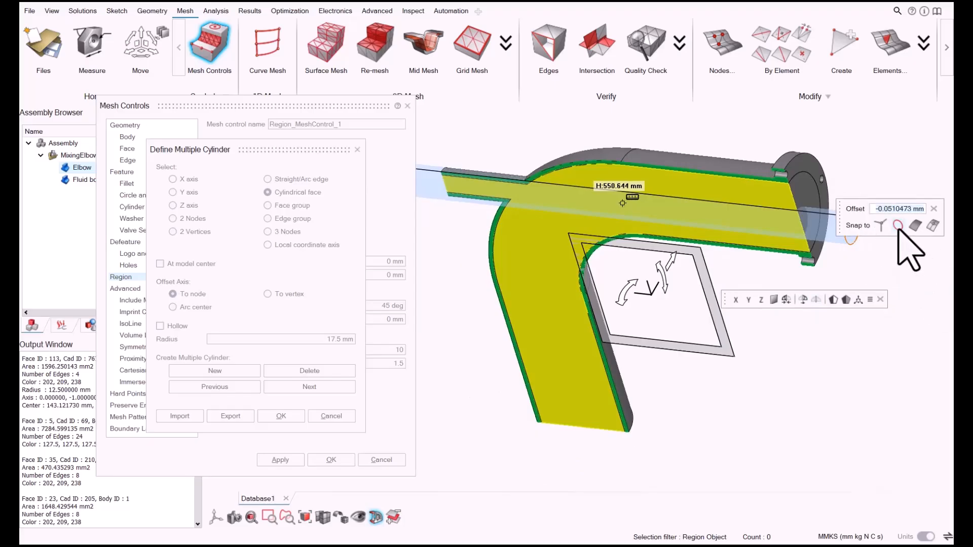
{"action": "left_click", "coordinate": [630, 155]}
{"action": "scroll", "coordinate": [666, 180], "scroll_direction": "up", "scroll_amount": 2}
{"action": "middle_click_drag", "start_coordinate": [694, 196], "coordinate": [801, 207]}
Step: Enlarge the cylinder region's radius to about 34.4 mm so that it surrounds the side inlet junction
{"action": "left_click", "coordinate": [564, 197]}
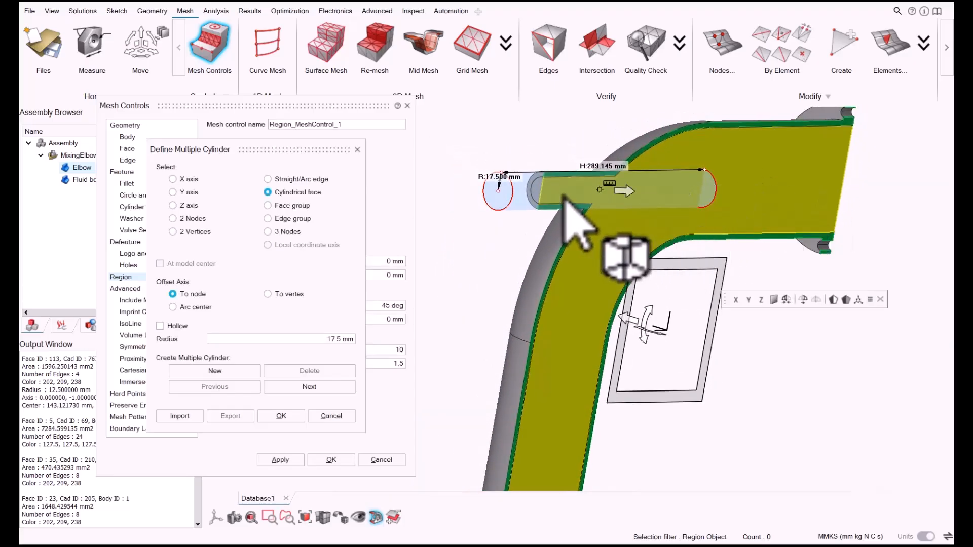
{"action": "scroll", "coordinate": [630, 210], "scroll_direction": "up", "scroll_amount": 1}
{"action": "middle_click_drag", "start_coordinate": [684, 210], "coordinate": [596, 190]}
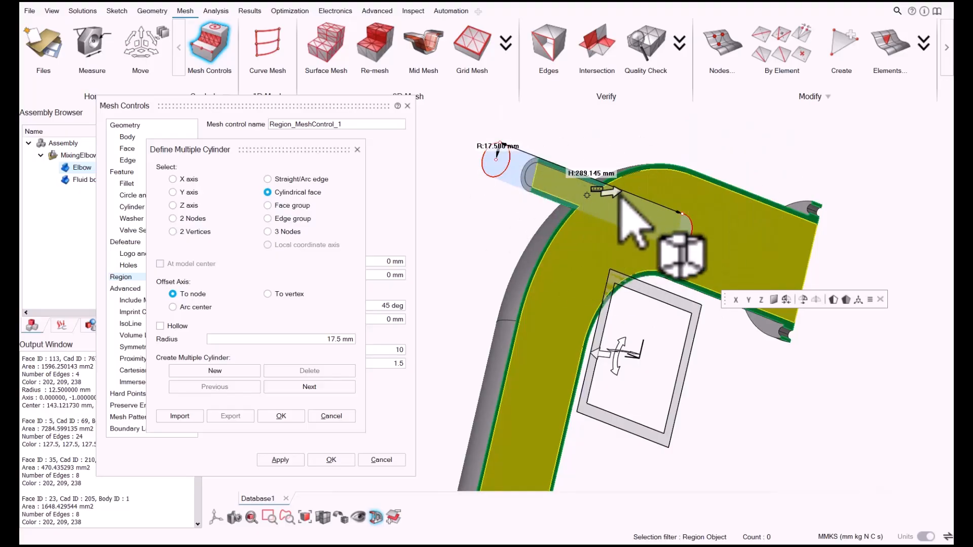
{"action": "left_click_drag", "start_coordinate": [619, 199], "coordinate": [629, 195]}
{"action": "left_click_drag", "start_coordinate": [639, 195], "coordinate": [651, 221]}
{"action": "mouse_move", "coordinate": [651, 220]}
{"action": "middle_mouse_down"}
{"action": "mouse_move", "coordinate": [675, 257]}
{"action": "mouse_move", "coordinate": [649, 251]}
{"action": "mouse_move", "coordinate": [671, 266]}
{"action": "mouse_move", "coordinate": [651, 230]}
{"action": "middle_mouse_up"}
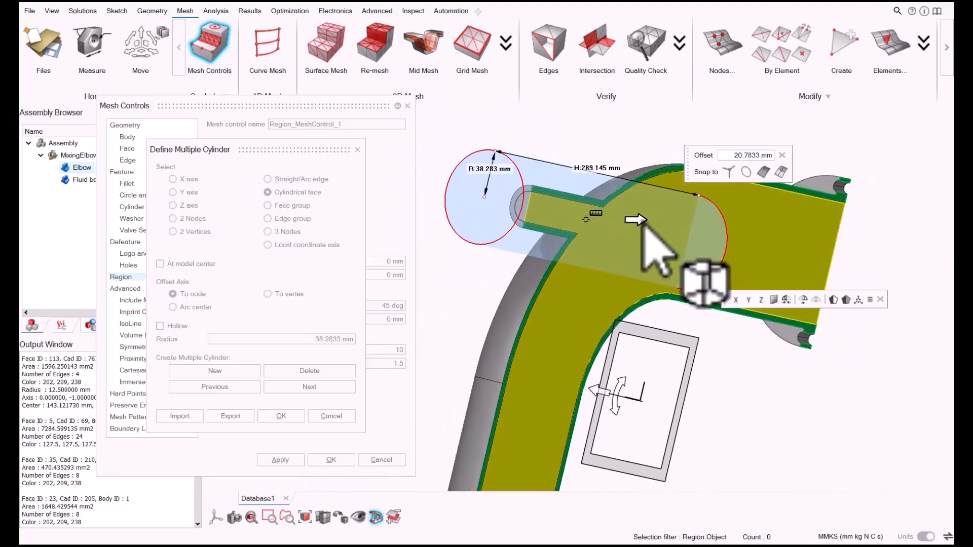
{"action": "left_click_drag", "start_coordinate": [642, 220], "coordinate": [637, 220]}
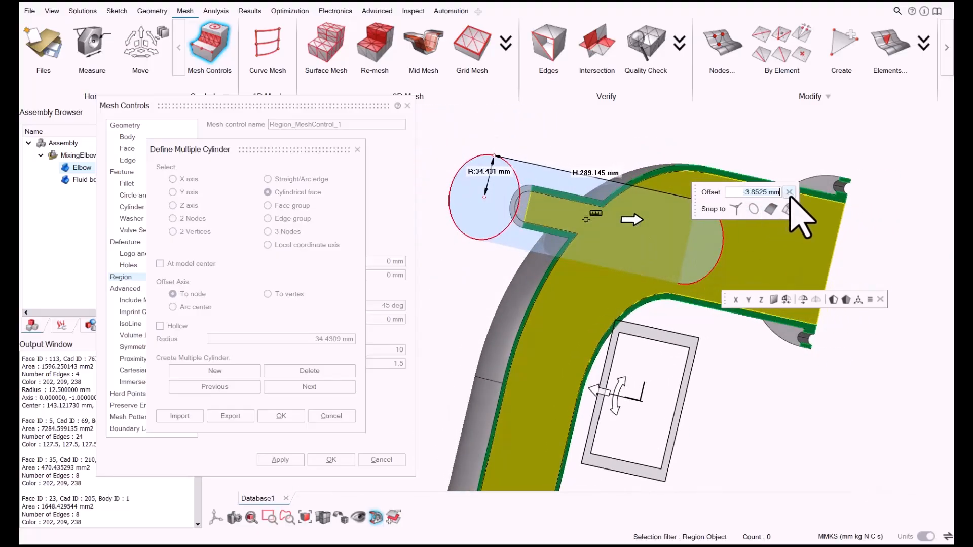
{"action": "left_click", "coordinate": [881, 300]}
{"action": "left_click", "coordinate": [790, 193]}
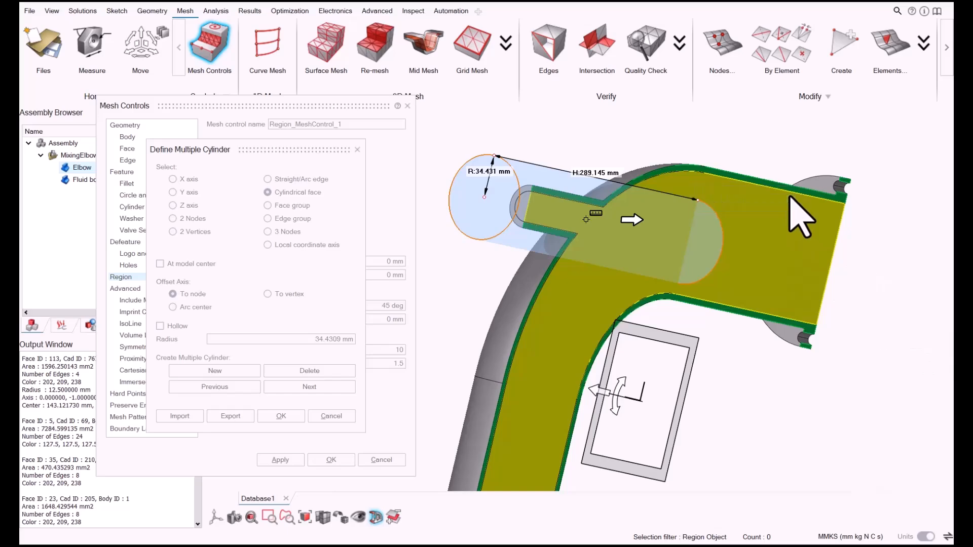
Step: Accept the cylinder and set average size 4 mm, minimum size 0.4 mm, maximum angle 15 deg and curvature minimum size 2 mm
{"action": "left_click", "coordinate": [282, 416]}
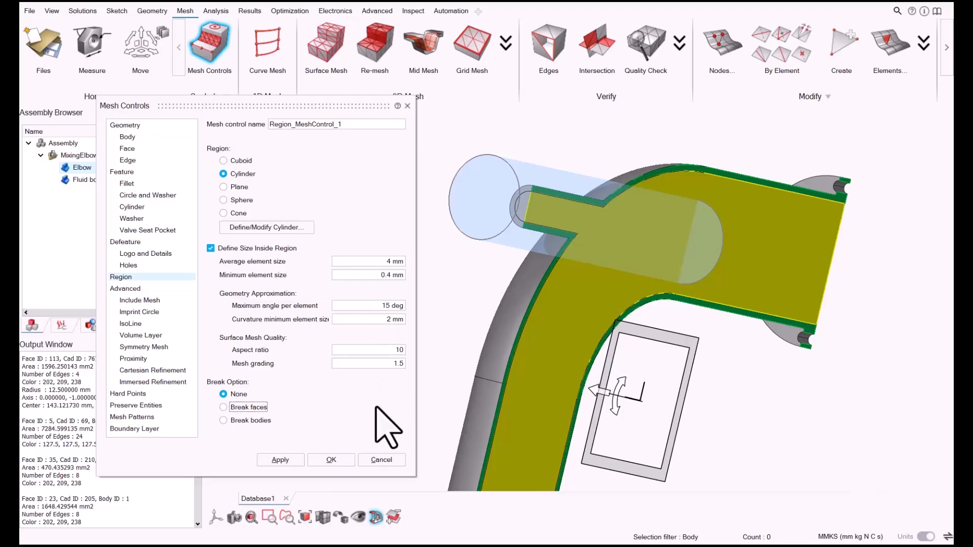
{"action": "middle_click_drag", "start_coordinate": [538, 300], "coordinate": [524, 264]}
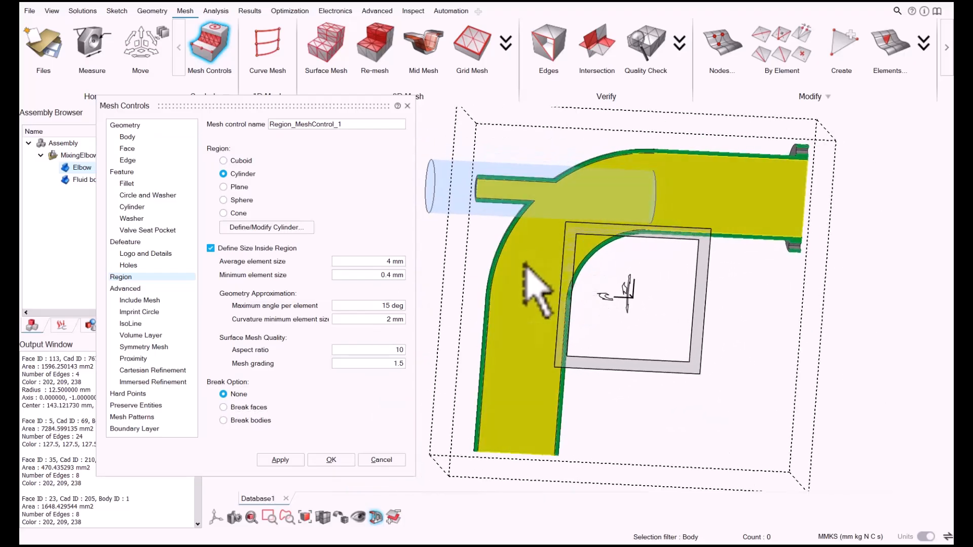
{"action": "left_click", "coordinate": [331, 460]}
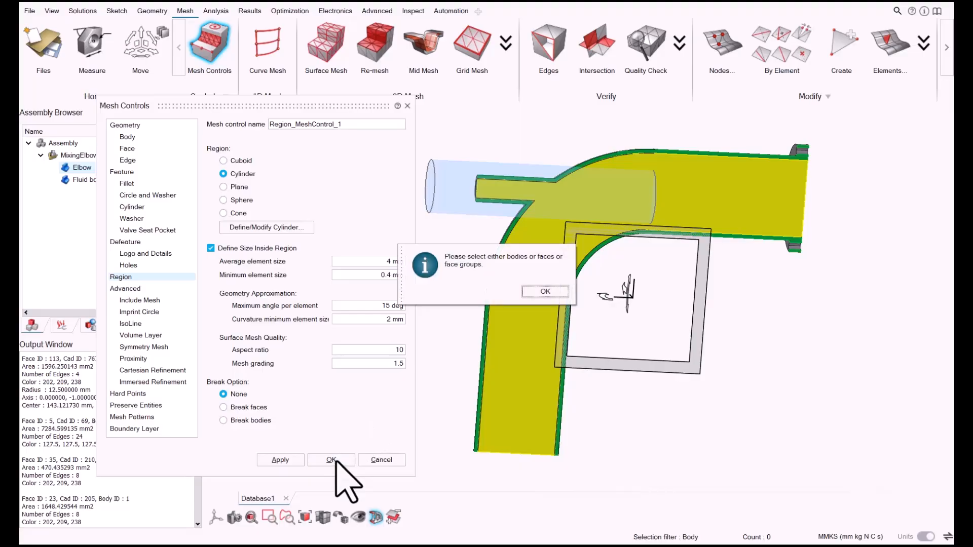
{"action": "left_click", "coordinate": [554, 293]}
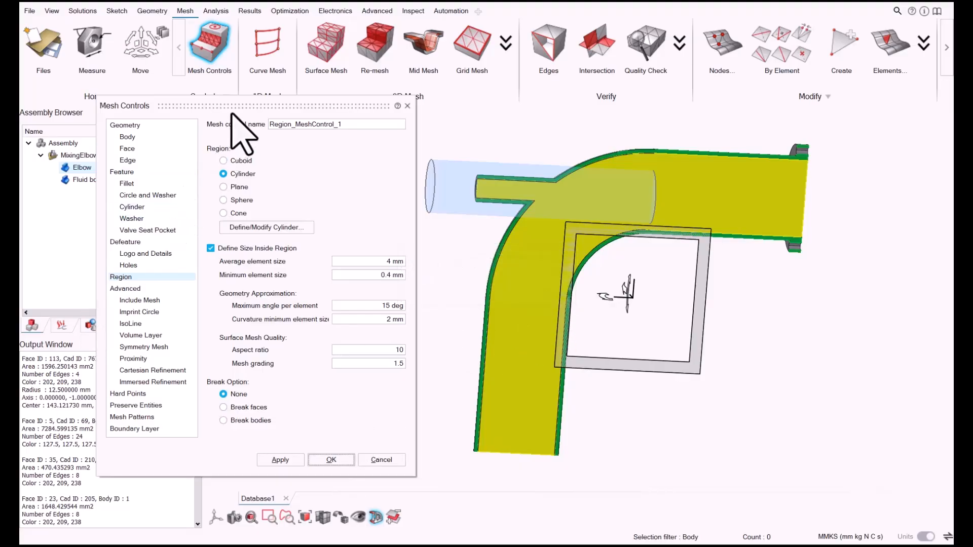
Step: Apply the region mesh control to both the Elbow and Fluid body 1
{"action": "left_click_drag", "start_coordinate": [218, 105], "coordinate": [279, 119]}
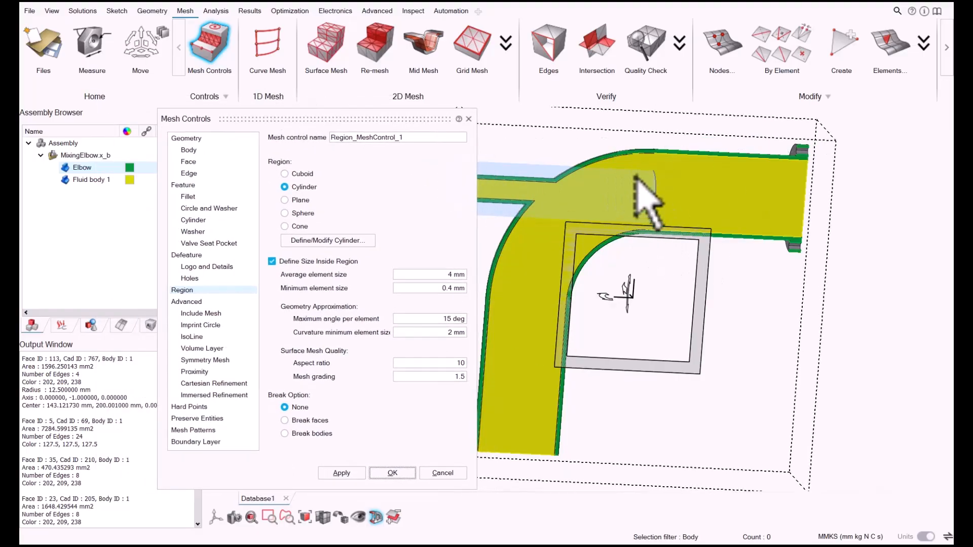
{"action": "left_click", "coordinate": [87, 167]}
{"action": "left_click", "coordinate": [93, 180], "text": "ctrl"}
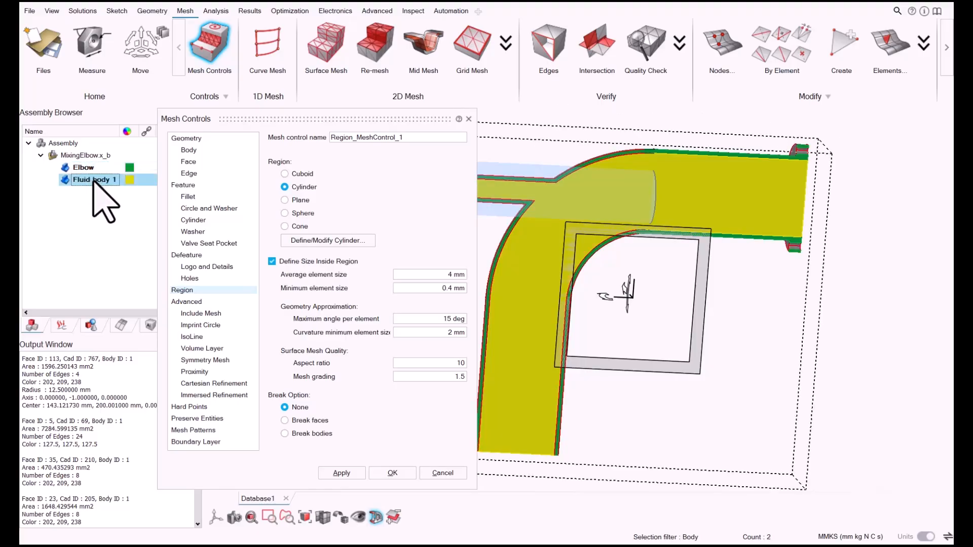
{"action": "left_click", "coordinate": [404, 476]}
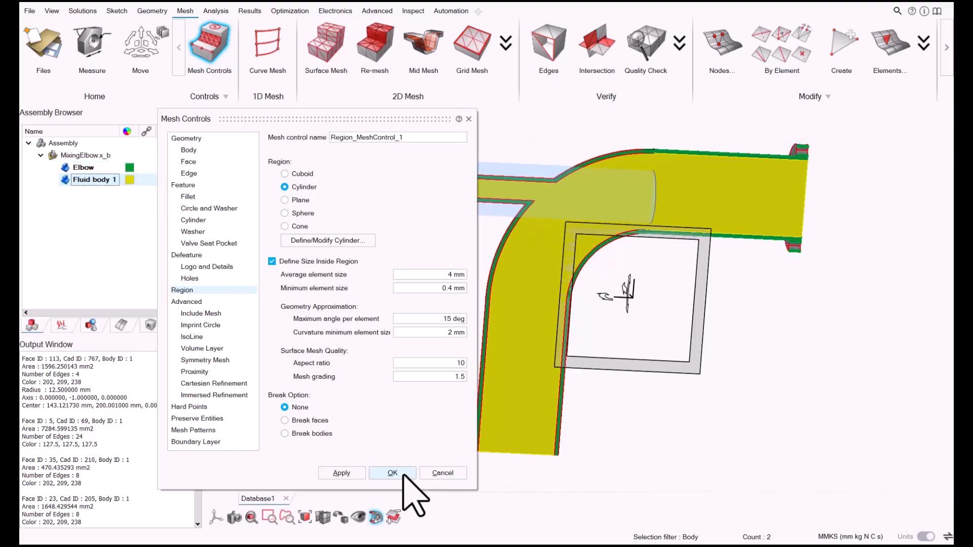
Step: Turn off the section view and examine the cylinder region around the side inlet on the complete elbow
{"action": "left_click", "coordinate": [377, 518]}
{"action": "scroll", "coordinate": [528, 224], "scroll_direction": "up", "scroll_amount": 2}
{"action": "scroll", "coordinate": [649, 219], "scroll_direction": "up", "scroll_amount": 1}
{"action": "middle_click_drag", "start_coordinate": [649, 219], "coordinate": [758, 249]}
{"action": "scroll", "coordinate": [495, 178], "scroll_direction": "up", "scroll_amount": 5}
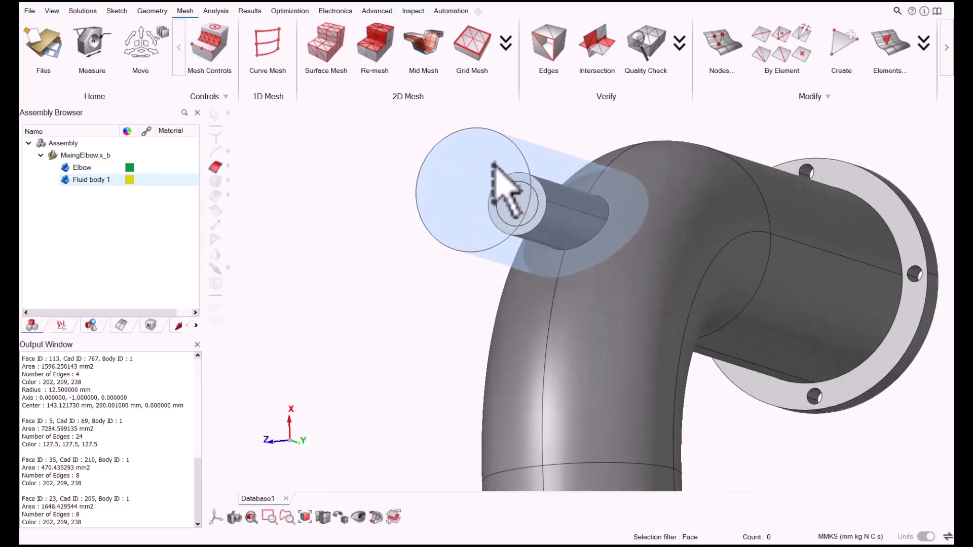
{"action": "scroll", "coordinate": [524, 201], "scroll_direction": "up", "scroll_amount": 2}
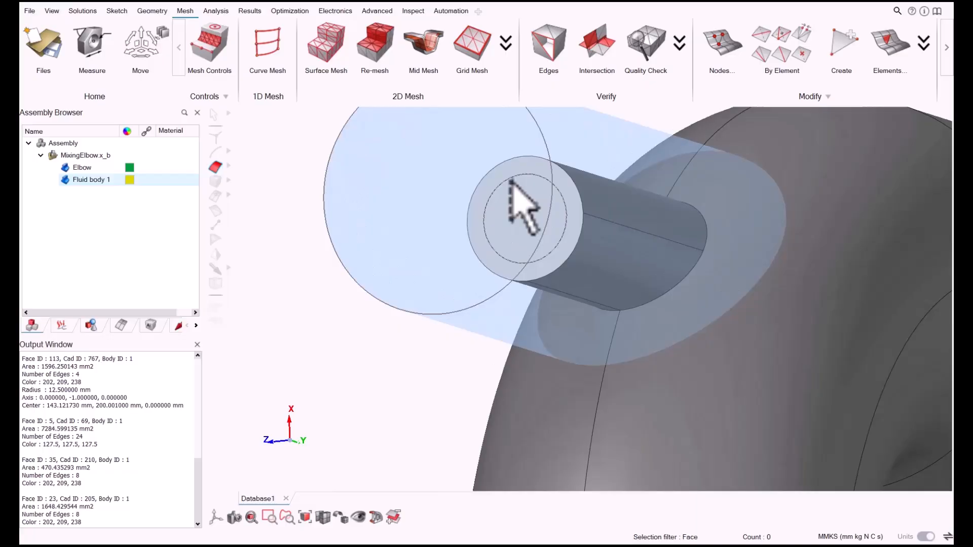
Step: Start a face mesh control and select the annular end faces of the side inlet and the main pipe's plain end
{"action": "left_click", "coordinate": [223, 49]}
{"action": "scroll", "coordinate": [720, 210], "scroll_direction": "down", "scroll_amount": 3}
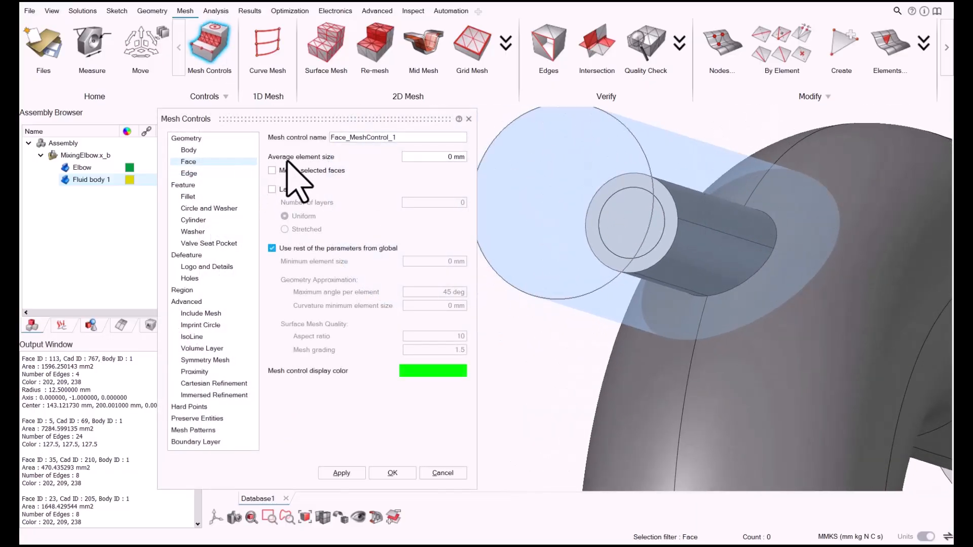
{"action": "left_click", "coordinate": [620, 186]}
{"action": "scroll", "coordinate": [649, 248], "scroll_direction": "down", "scroll_amount": 2}
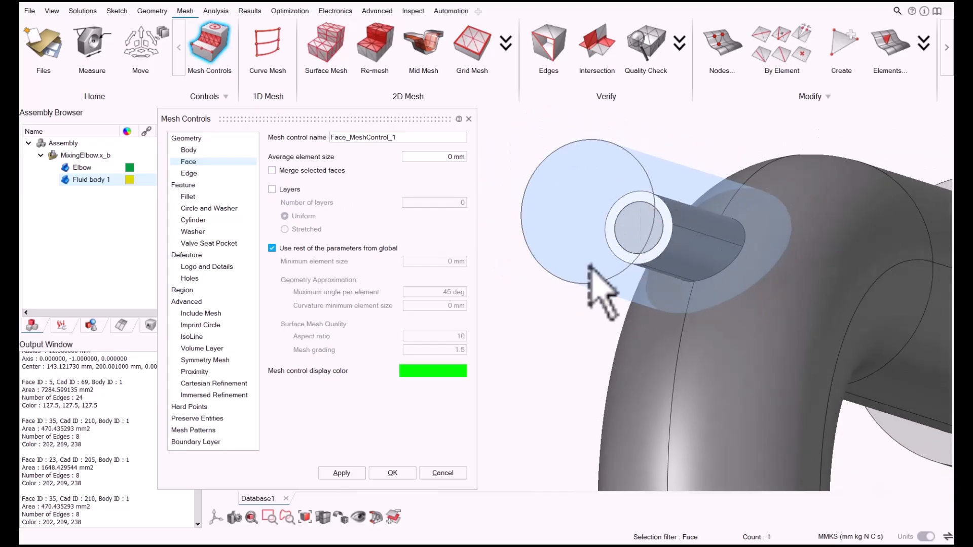
{"action": "scroll", "coordinate": [606, 283], "scroll_direction": "down", "scroll_amount": 2}
{"action": "scroll", "coordinate": [611, 289], "scroll_direction": "down", "scroll_amount": 3}
{"action": "middle_click_drag", "start_coordinate": [673, 370], "coordinate": [619, 250]}
{"action": "scroll", "coordinate": [659, 271], "scroll_direction": "down", "scroll_amount": 1}
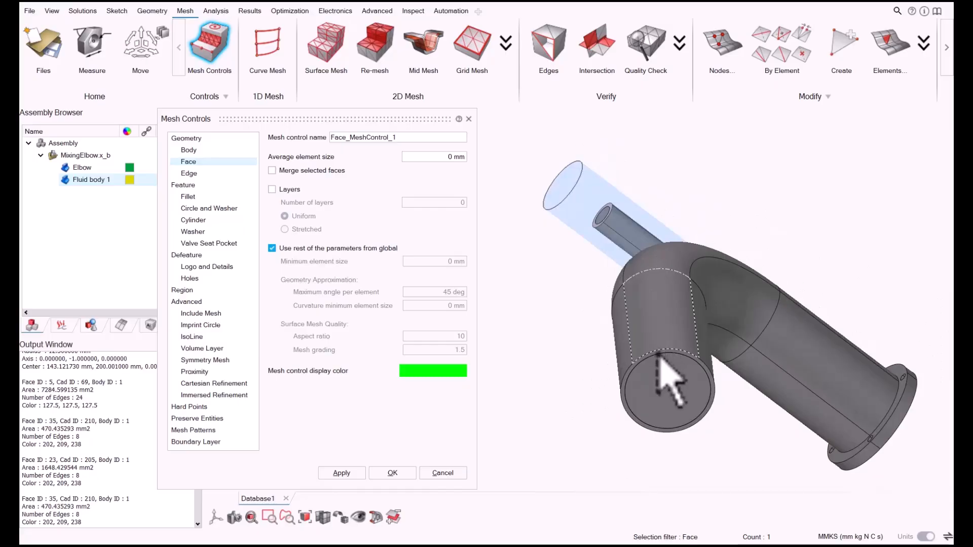
{"action": "left_click", "coordinate": [670, 385]}
Step: Add the flange's outer cylindrical rim to the face control's selection using the Cylinder Face filter
{"action": "mouse_move", "coordinate": [667, 382]}
{"action": "middle_mouse_down"}
{"action": "mouse_move", "coordinate": [793, 343]}
{"action": "mouse_move", "coordinate": [793, 335]}
{"action": "mouse_move", "coordinate": [676, 399]}
{"action": "middle_mouse_up"}
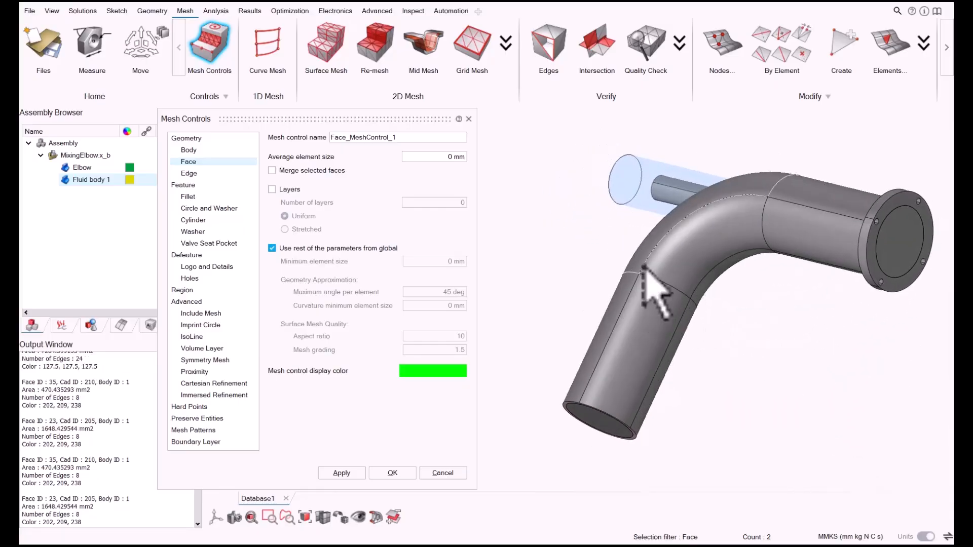
{"action": "scroll", "coordinate": [784, 212], "scroll_direction": "up", "scroll_amount": 2}
{"action": "scroll", "coordinate": [786, 210], "scroll_direction": "up", "scroll_amount": 3}
{"action": "right_click_drag", "start_coordinate": [786, 210], "coordinate": [377, 264]}
{"action": "right_click_drag", "start_coordinate": [581, 300], "coordinate": [637, 350]}
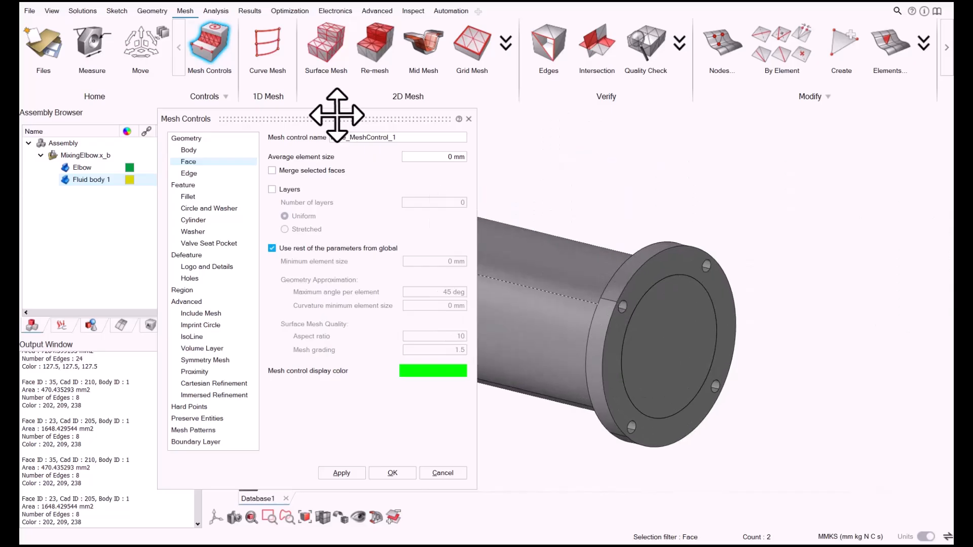
{"action": "left_click_drag", "start_coordinate": [336, 116], "coordinate": [238, 272]}
{"action": "left_click", "coordinate": [216, 166]}
{"action": "left_click", "coordinate": [253, 167]}
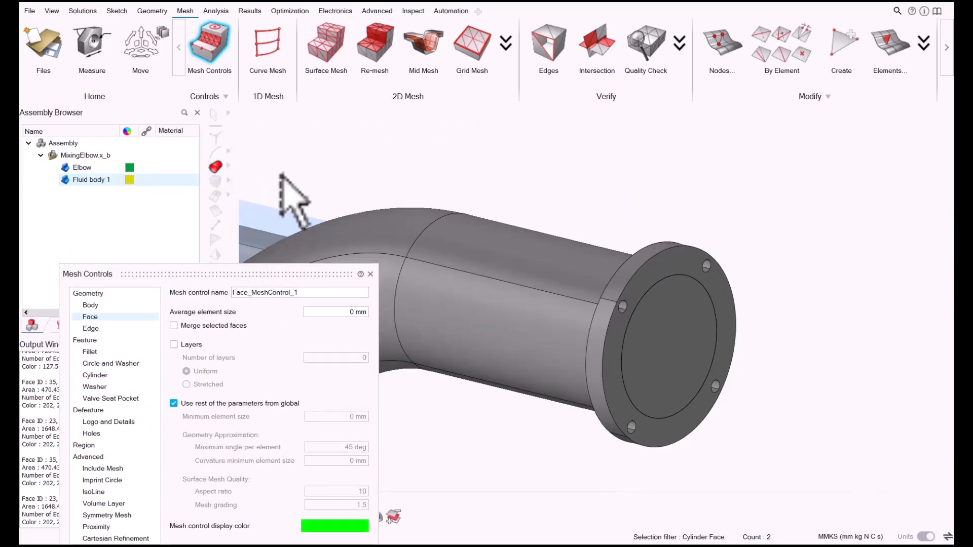
{"action": "left_click", "coordinate": [647, 278]}
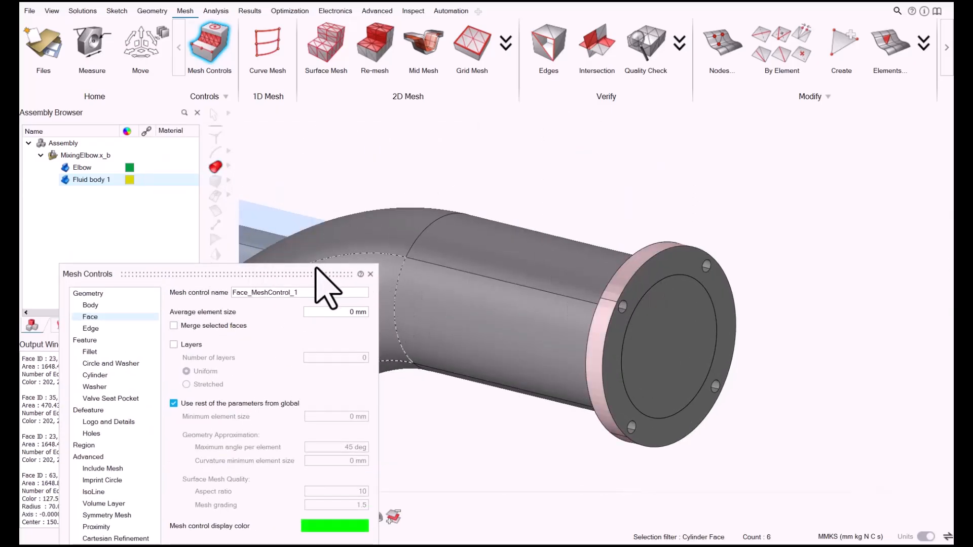
{"action": "left_click_drag", "start_coordinate": [325, 274], "coordinate": [419, 136]}
{"action": "middle_click_drag", "start_coordinate": [572, 278], "coordinate": [681, 243]}
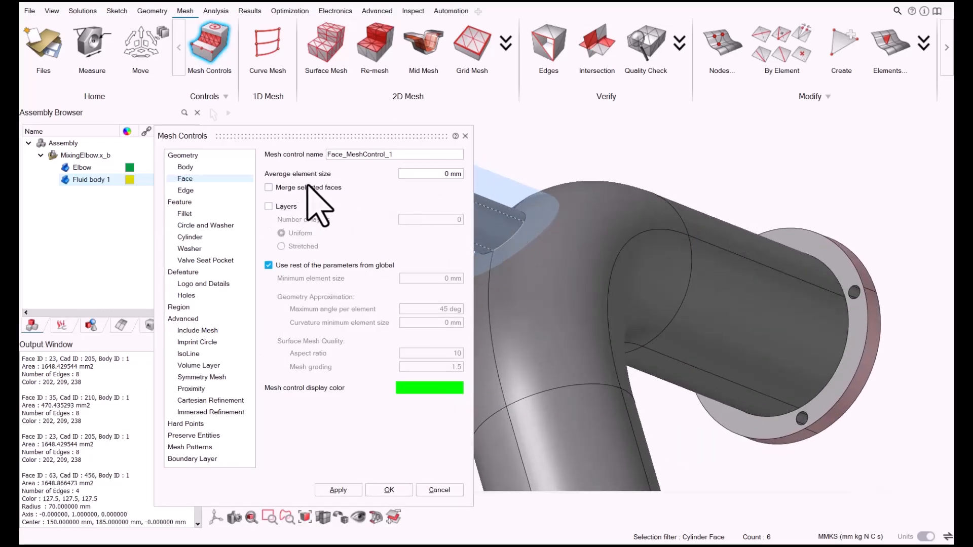
Step: Set the face control's average element size to 5 mm and enable layers with 3 layers
{"action": "left_click", "coordinate": [286, 207]}
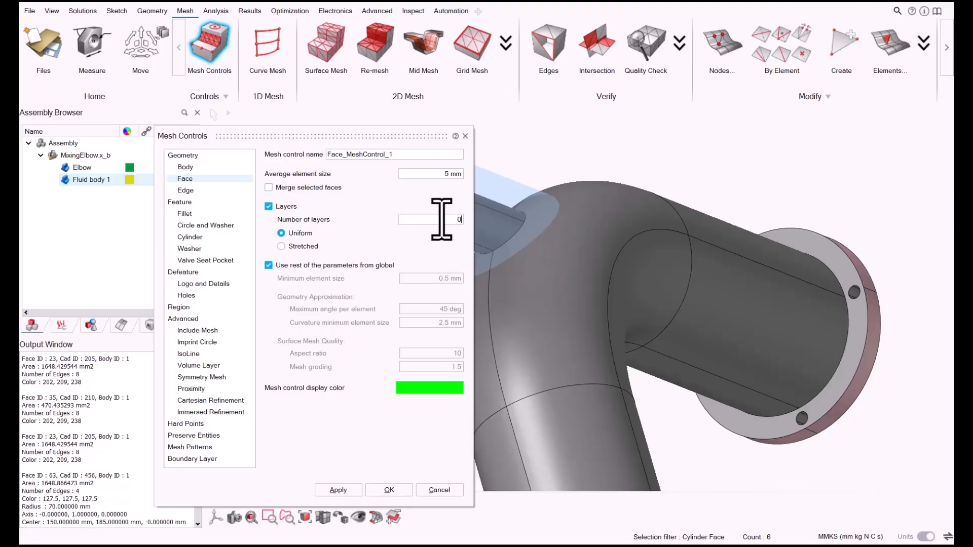
{"action": "key", "text": "BackSpace"}
{"action": "type", "text": "3"}
{"action": "right_click_drag", "start_coordinate": [653, 235], "coordinate": [832, 283]}
{"action": "scroll", "coordinate": [654, 226], "scroll_direction": "up", "scroll_amount": 4}
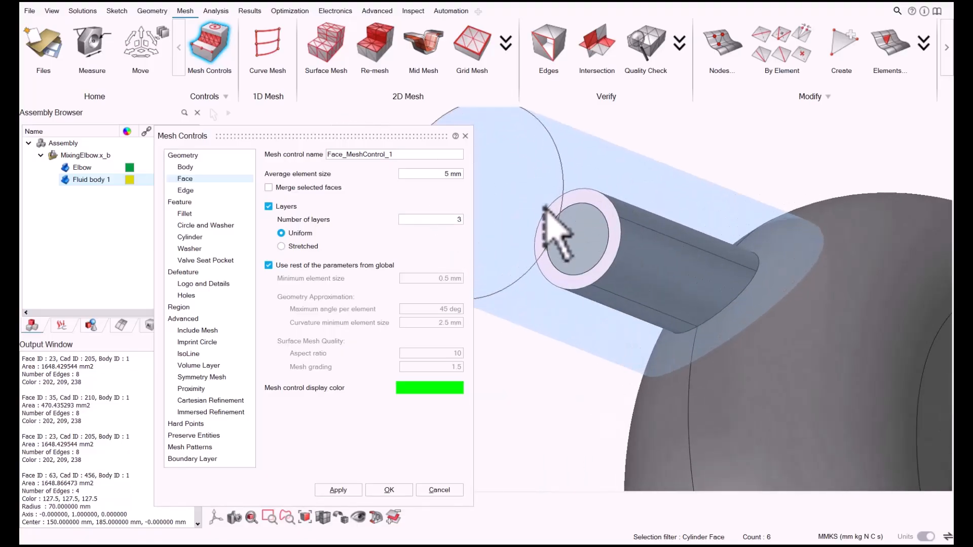
{"action": "middle_click_drag", "start_coordinate": [546, 207], "coordinate": [796, 323]}
{"action": "scroll", "coordinate": [795, 322], "scroll_direction": "up", "scroll_amount": 3}
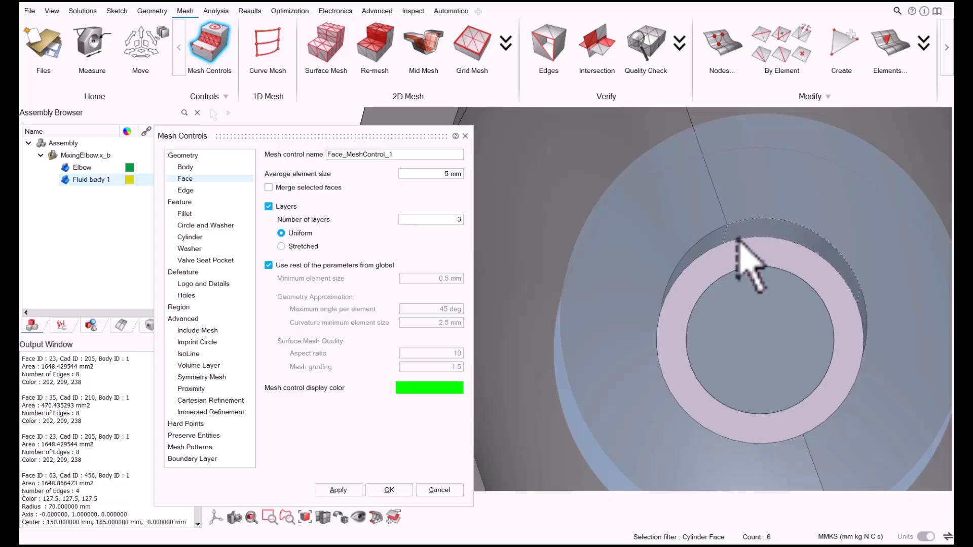
{"action": "scroll", "coordinate": [738, 241], "scroll_direction": "down", "scroll_amount": 2}
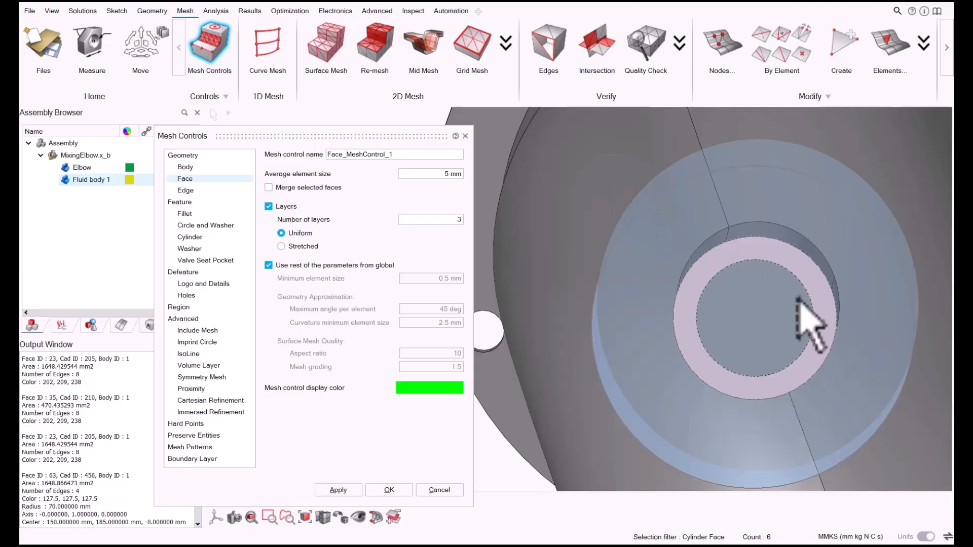
{"action": "scroll", "coordinate": [810, 321], "scroll_direction": "up", "scroll_amount": 2}
{"action": "left_click", "coordinate": [461, 220]}
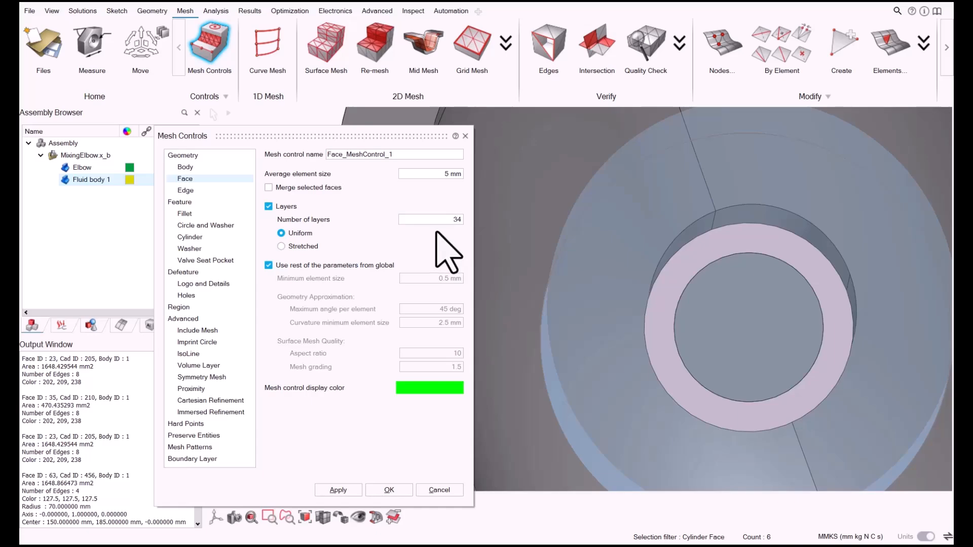
{"action": "type", "text": "3"}
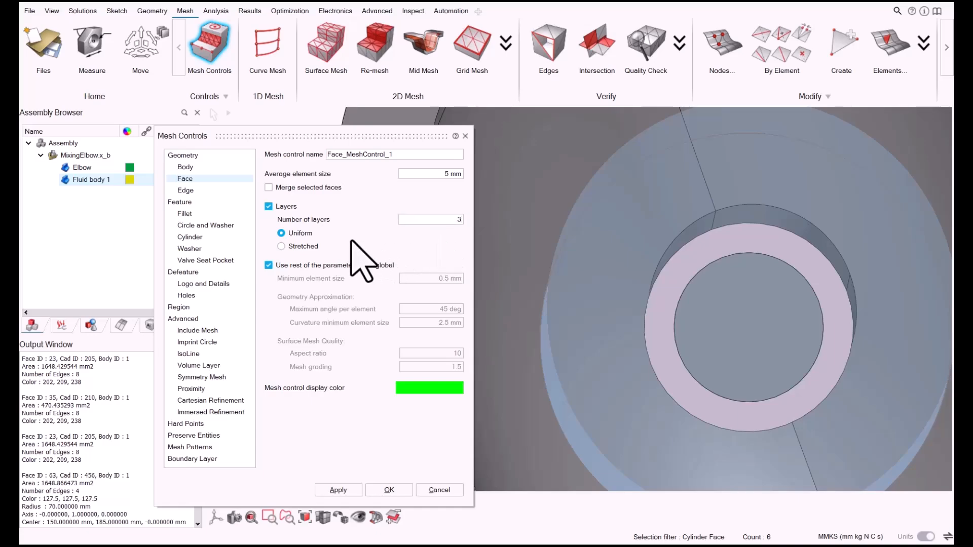
Step: Change the layer distribution to Stretched and accept the face mesh control
{"action": "middle_click_drag", "start_coordinate": [679, 304], "coordinate": [655, 294]}
{"action": "scroll", "coordinate": [656, 294], "scroll_direction": "down", "scroll_amount": 4}
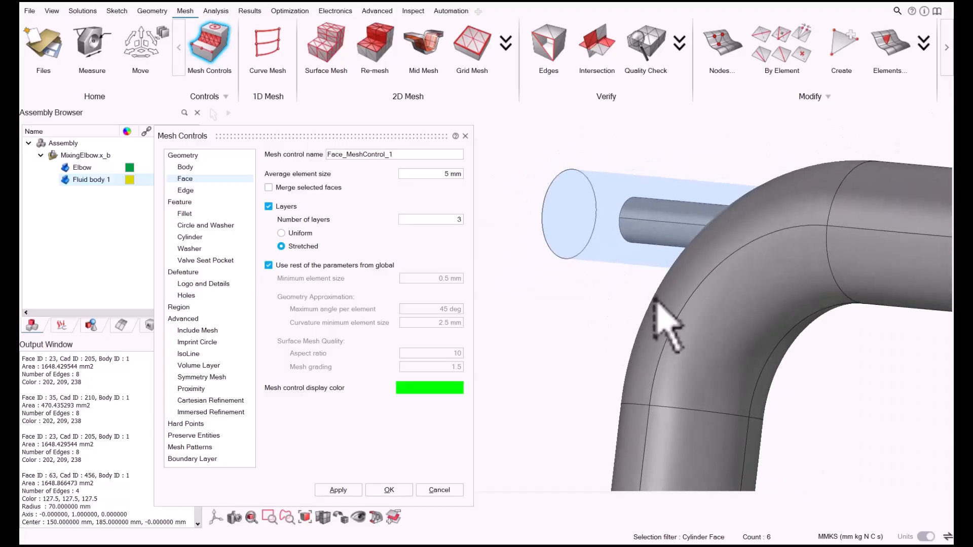
{"action": "right_click_drag", "start_coordinate": [799, 362], "coordinate": [750, 318]}
{"action": "scroll", "coordinate": [750, 321], "scroll_direction": "down", "scroll_amount": 2}
{"action": "middle_click_drag", "start_coordinate": [751, 323], "coordinate": [804, 294]}
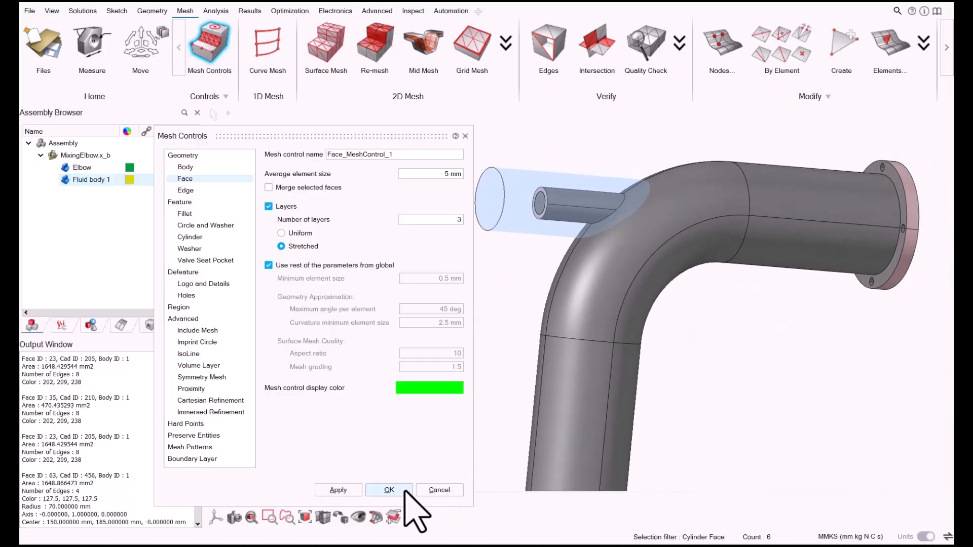
{"action": "left_click", "coordinate": [390, 490]}
Step: Examine the controlled faces on the elbow and the boundary between pipe and fluid body at the flange end
{"action": "scroll", "coordinate": [611, 226], "scroll_direction": "down", "scroll_amount": 2}
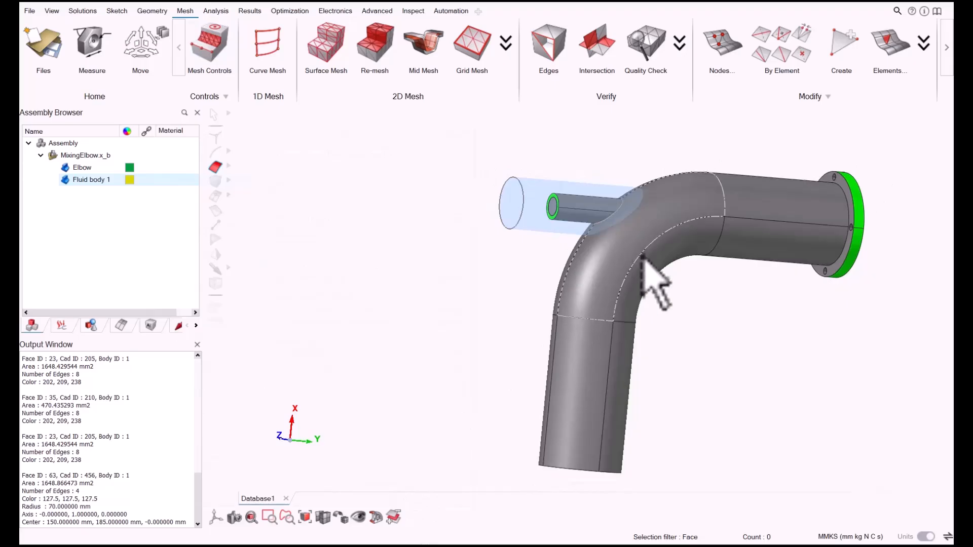
{"action": "right_click_drag", "start_coordinate": [641, 255], "coordinate": [583, 257]}
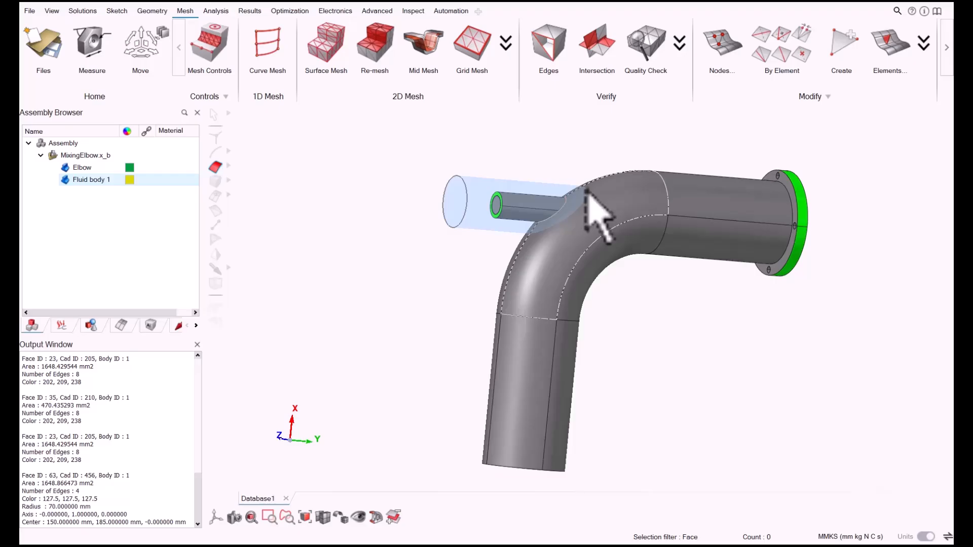
{"action": "middle_click_drag", "start_coordinate": [609, 217], "coordinate": [616, 238]}
{"action": "scroll", "coordinate": [908, 203], "scroll_direction": "up", "scroll_amount": 3}
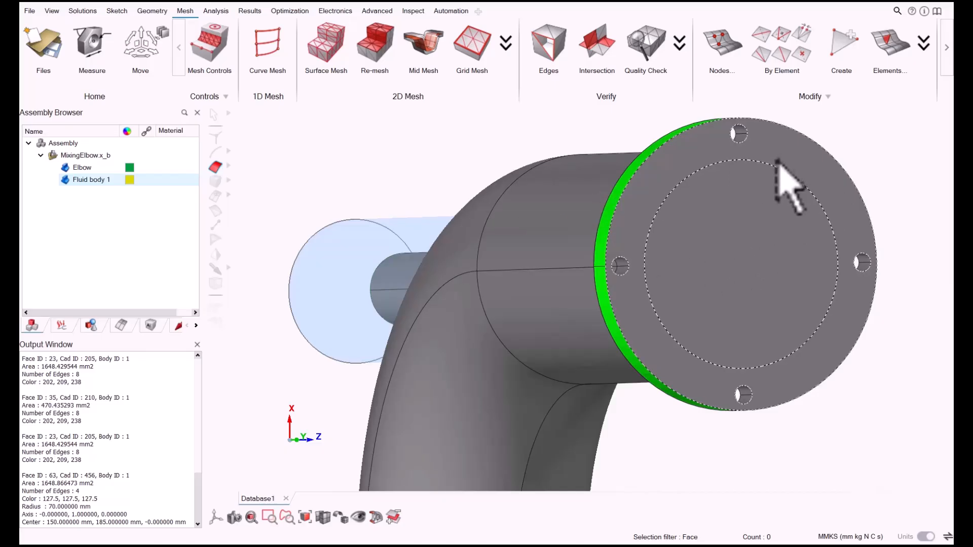
{"action": "scroll", "coordinate": [777, 162], "scroll_direction": "up", "scroll_amount": 3}
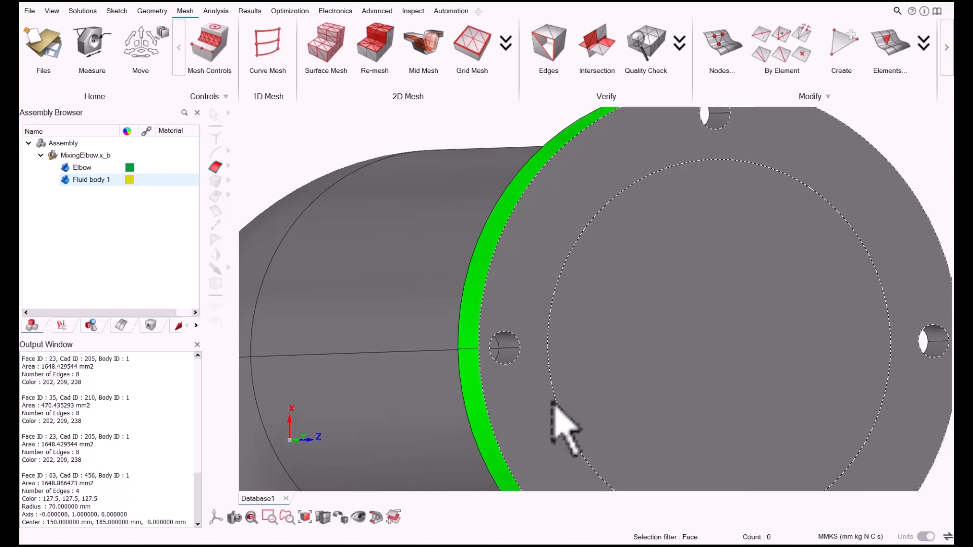
Step: Combine the Elbow and Fluid body 1 with a CAD (Parasolid) Boolean, keeping the option to create connected bodies
{"action": "left_click", "coordinate": [167, 12]}
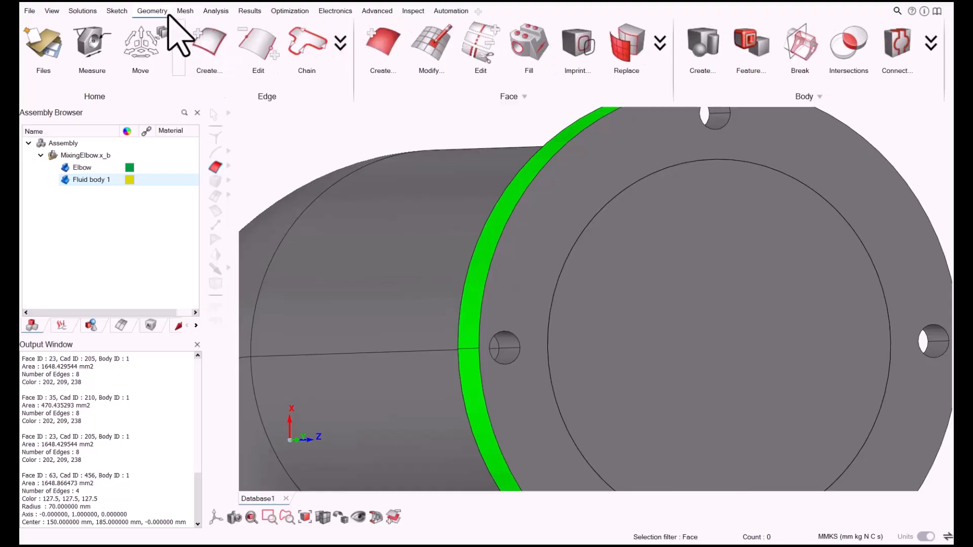
{"action": "left_click", "coordinate": [904, 51]}
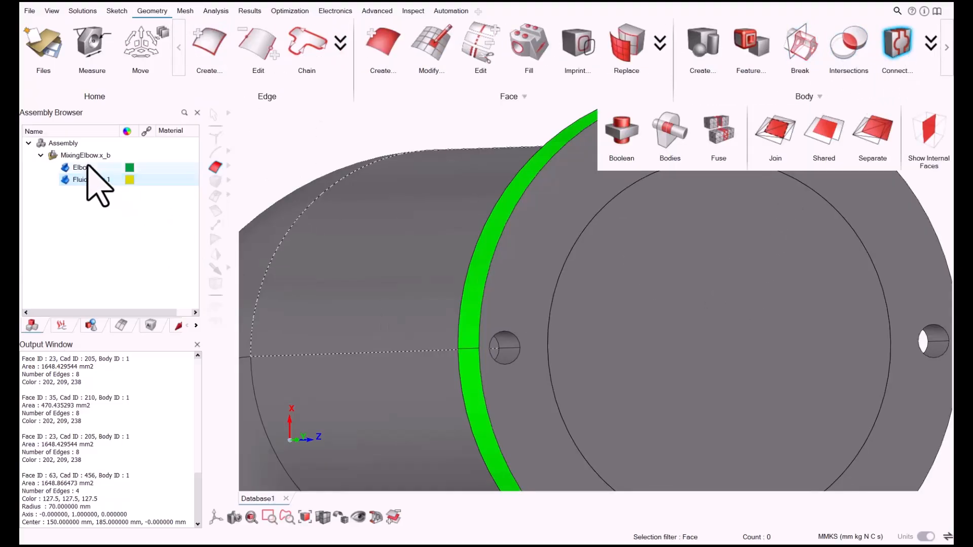
{"action": "scroll", "coordinate": [659, 377], "scroll_direction": "down", "scroll_amount": 5}
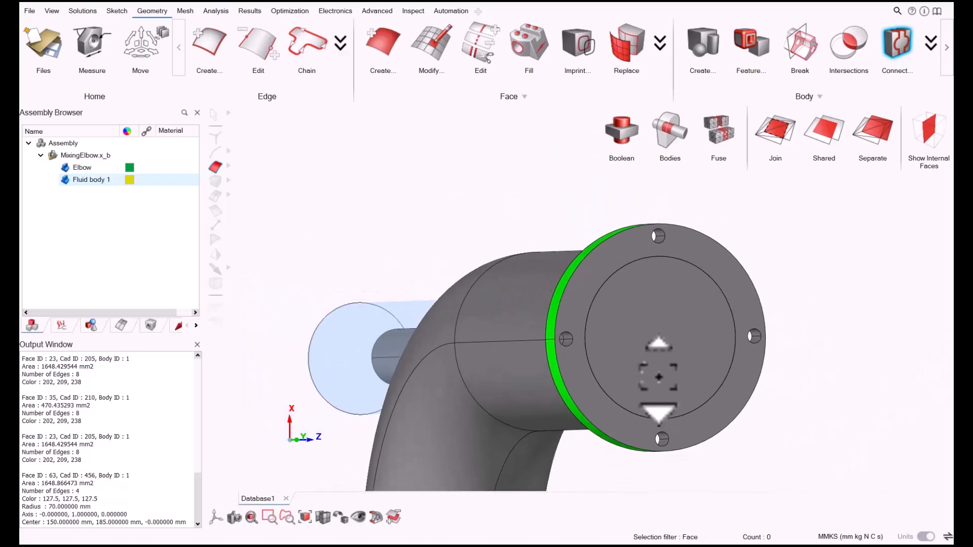
{"action": "scroll", "coordinate": [615, 338], "scroll_direction": "down", "scroll_amount": 3}
{"action": "middle_click_drag", "start_coordinate": [614, 363], "coordinate": [620, 305]}
{"action": "left_click", "coordinate": [614, 143]}
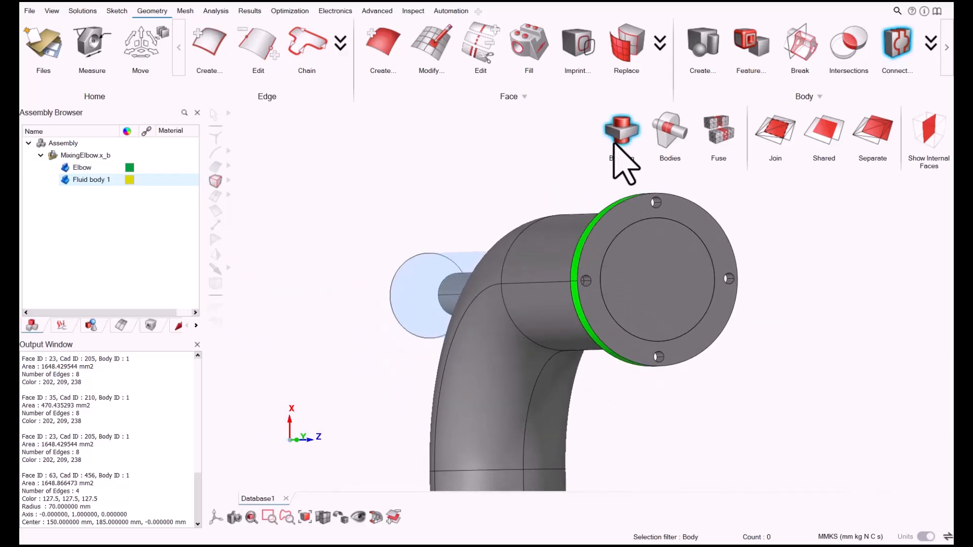
{"action": "scroll", "coordinate": [640, 287], "scroll_direction": "down", "scroll_amount": 3}
{"action": "middle_click_drag", "start_coordinate": [535, 323], "coordinate": [565, 250]}
{"action": "scroll", "coordinate": [531, 273], "scroll_direction": "down", "scroll_amount": 3}
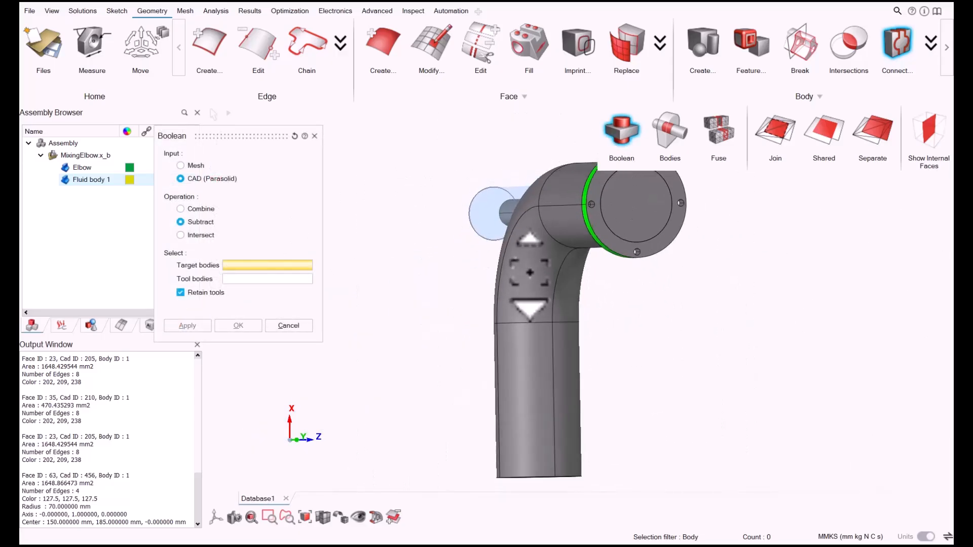
{"action": "scroll", "coordinate": [530, 273], "scroll_direction": "down", "scroll_amount": 2}
{"action": "left_click", "coordinate": [199, 210]}
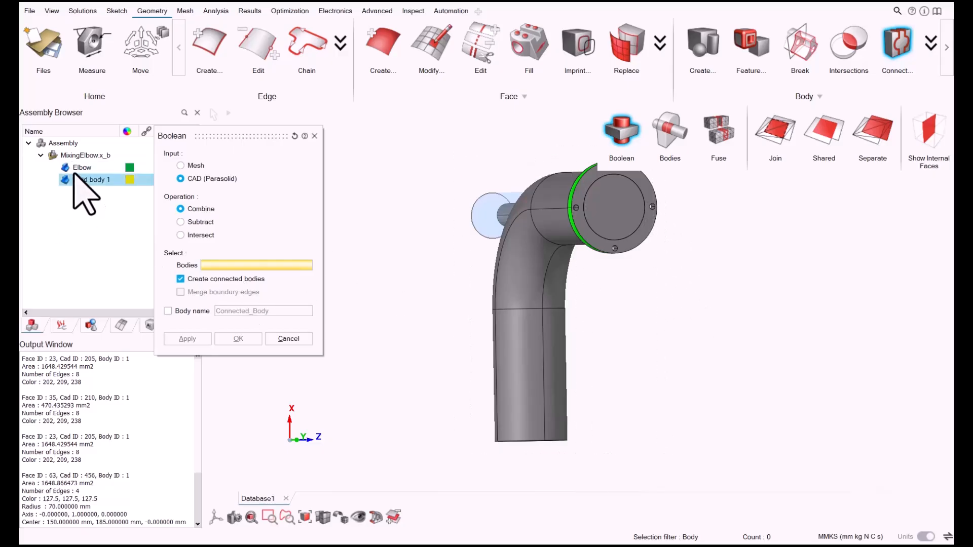
{"action": "left_click_drag", "start_coordinate": [421, 139], "coordinate": [762, 494]}
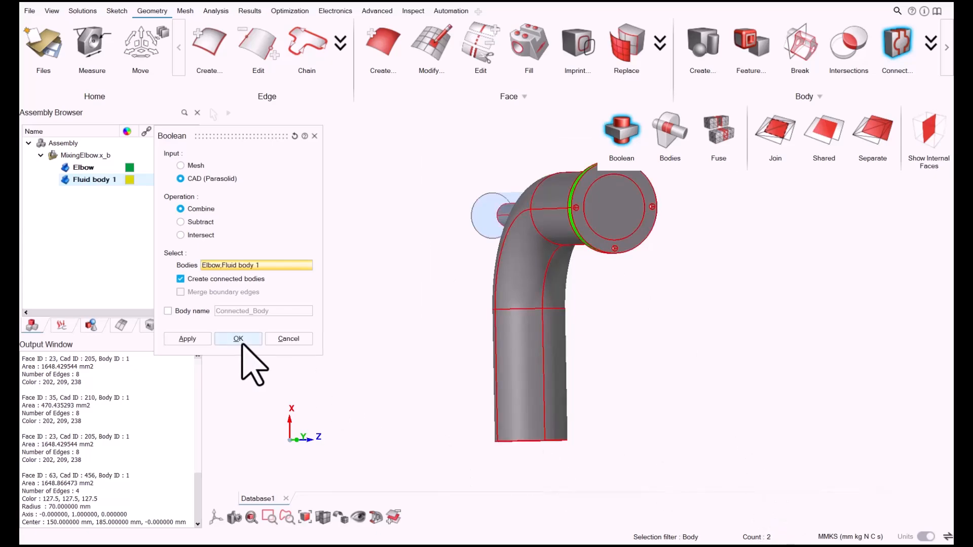
{"action": "left_click", "coordinate": [238, 339]}
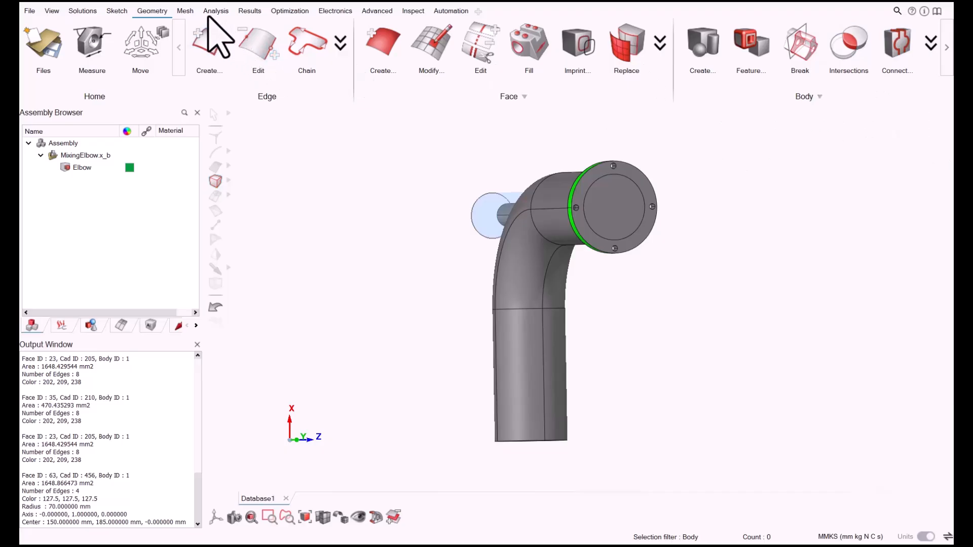
Step: Surface mesh the connected Elbow with Tri3 elements, average size 8 mm, minimum 0.8 mm, maximum angle 15 deg, curvature minimum 4 mm and feature identification off
{"action": "left_click", "coordinate": [185, 11]}
{"action": "middle_click_drag", "start_coordinate": [424, 195], "coordinate": [573, 205]}
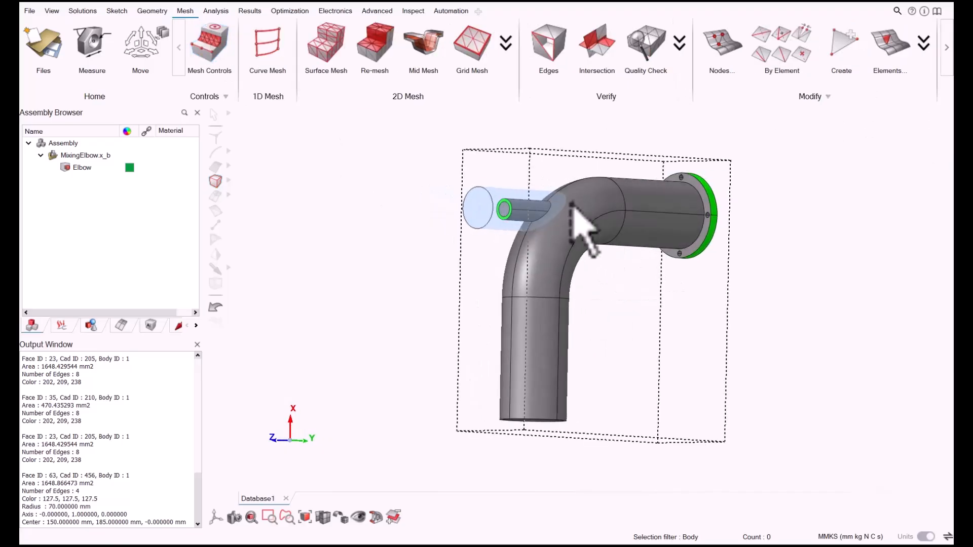
{"action": "left_click", "coordinate": [332, 51]}
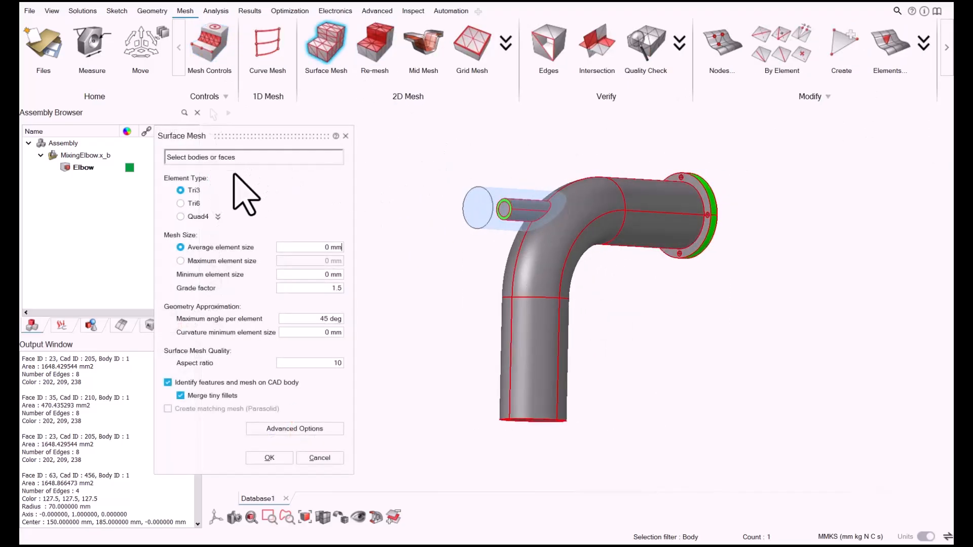
{"action": "left_click", "coordinate": [323, 248]}
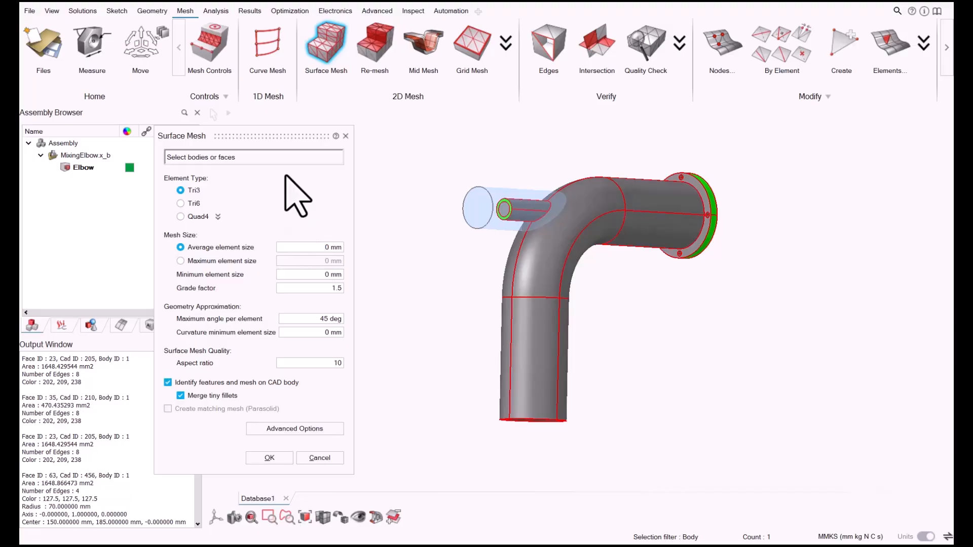
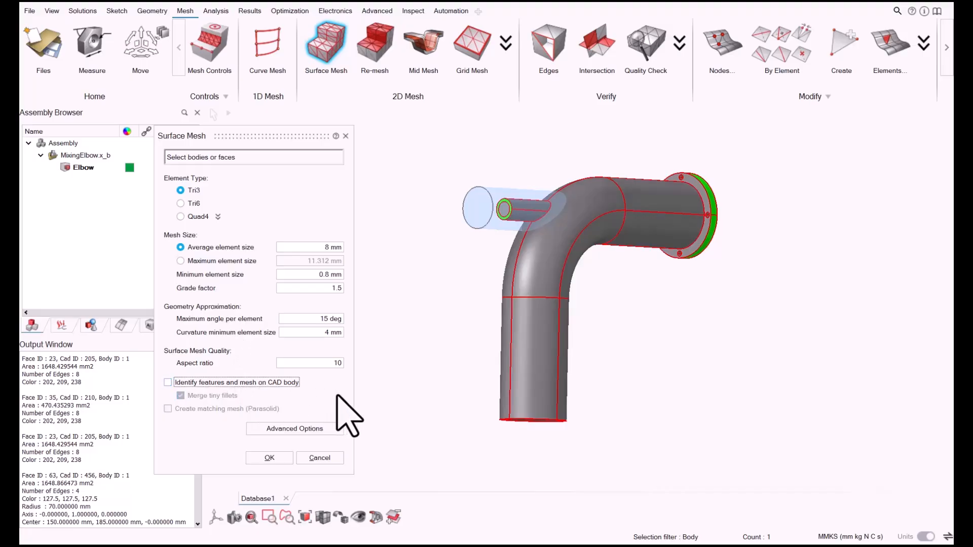
{"action": "scroll", "coordinate": [619, 217], "scroll_direction": "up", "scroll_amount": 2}
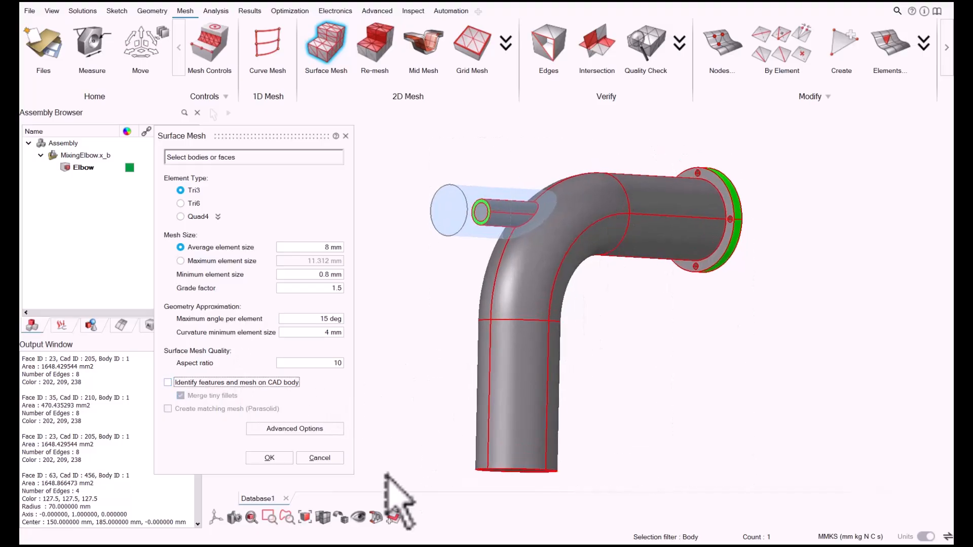
{"action": "left_click", "coordinate": [264, 461]}
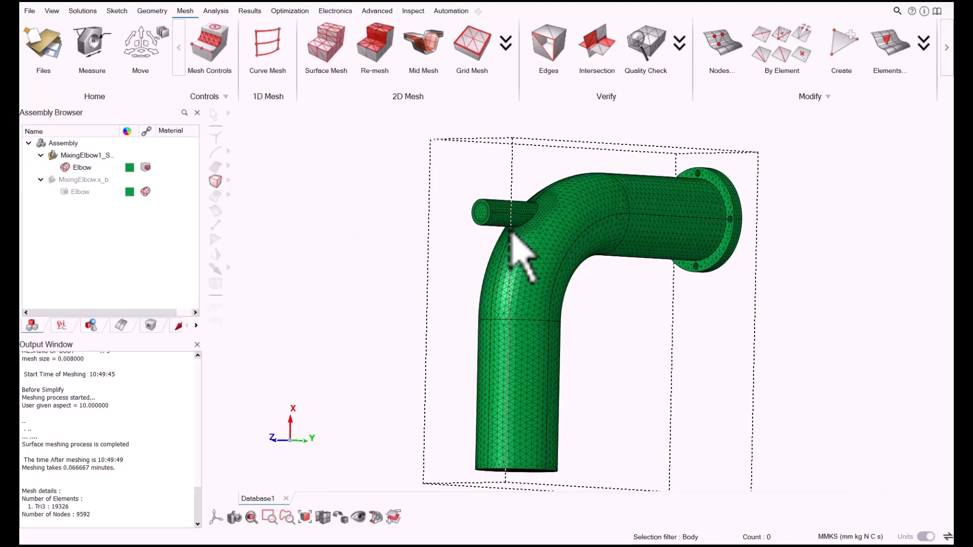
{"action": "scroll", "coordinate": [612, 362], "scroll_direction": "up", "scroll_amount": 1}
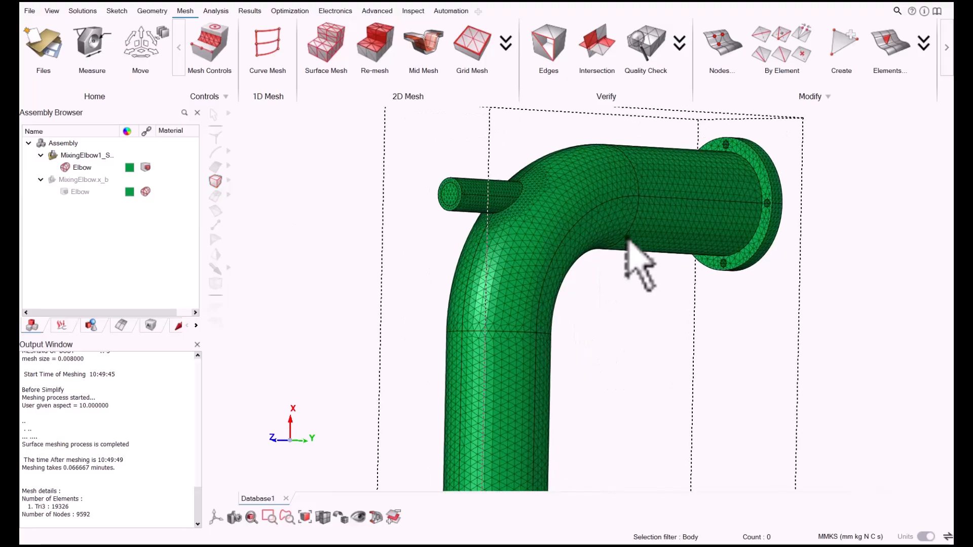
Step: Examine the surface mesh at the elbow's open end and the small branch pipe's end, including the ring layers around the fluid faces
{"action": "middle_click_drag", "start_coordinate": [641, 261], "coordinate": [608, 162]}
{"action": "scroll", "coordinate": [570, 299], "scroll_direction": "up", "scroll_amount": 5}
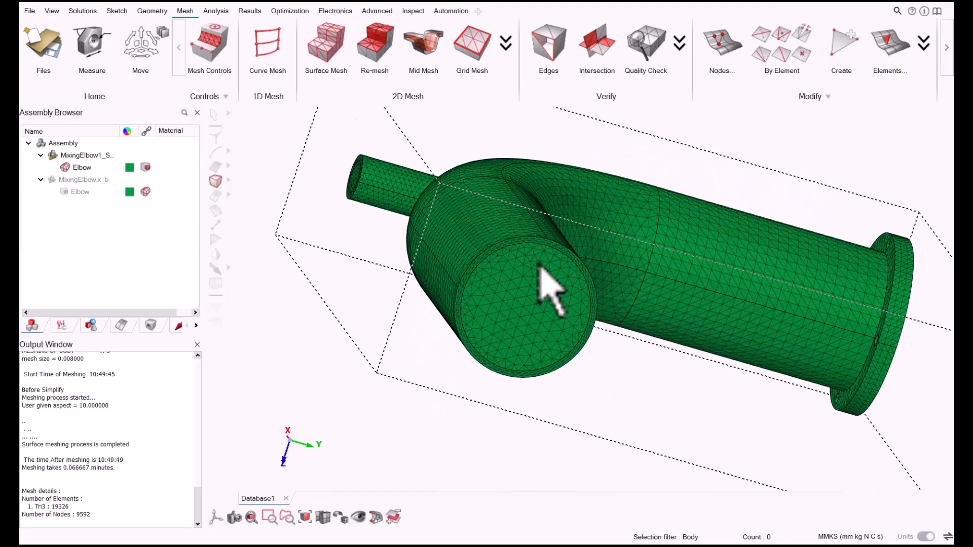
{"action": "scroll", "coordinate": [547, 291], "scroll_direction": "up", "scroll_amount": 5}
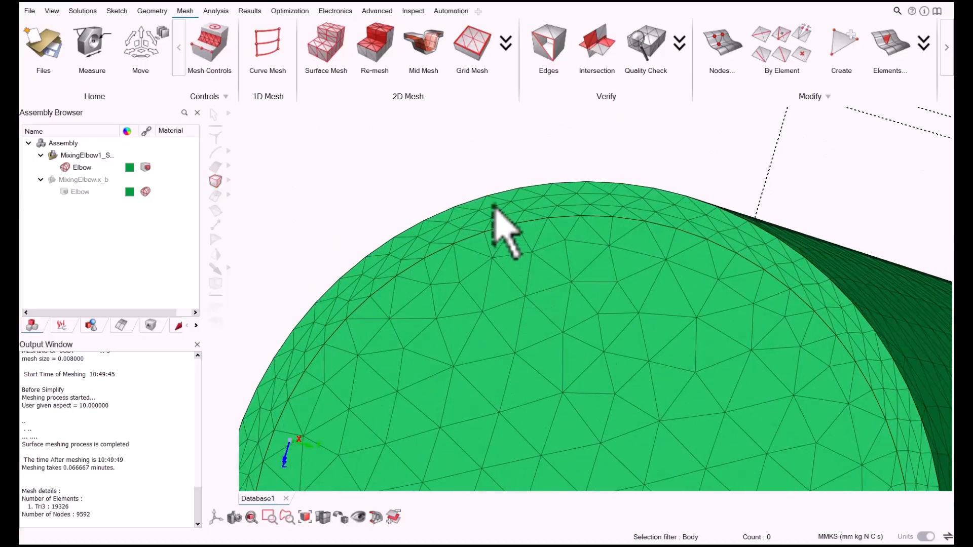
{"action": "scroll", "coordinate": [502, 233], "scroll_direction": "down", "scroll_amount": 6}
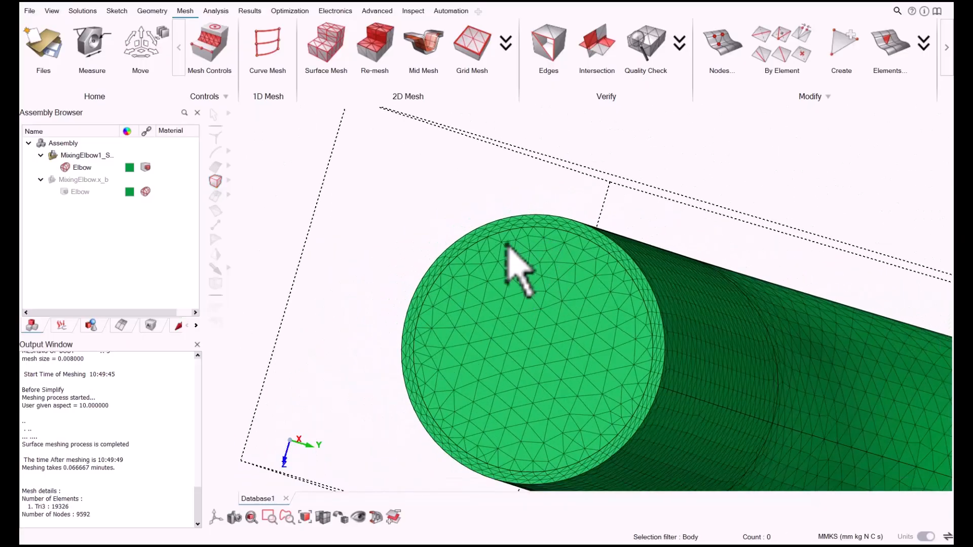
{"action": "scroll", "coordinate": [502, 241], "scroll_direction": "down", "scroll_amount": 3}
{"action": "middle_click_drag", "start_coordinate": [578, 238], "coordinate": [579, 327]}
{"action": "middle_click_drag", "start_coordinate": [594, 258], "coordinate": [554, 522]}
{"action": "scroll", "coordinate": [504, 188], "scroll_direction": "up", "scroll_amount": 3}
{"action": "scroll", "coordinate": [495, 173], "scroll_direction": "up", "scroll_amount": 3}
{"action": "middle_click_drag", "start_coordinate": [495, 178], "coordinate": [515, 256]}
{"action": "scroll", "coordinate": [482, 271], "scroll_direction": "up", "scroll_amount": 4}
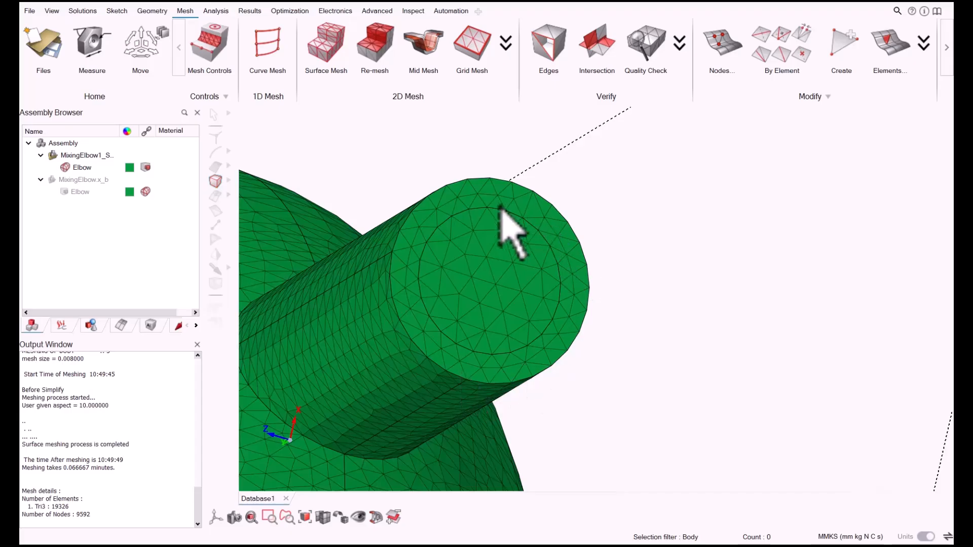
{"action": "scroll", "coordinate": [599, 304], "scroll_direction": "down", "scroll_amount": 1}
{"action": "scroll", "coordinate": [583, 299], "scroll_direction": "down", "scroll_amount": 4}
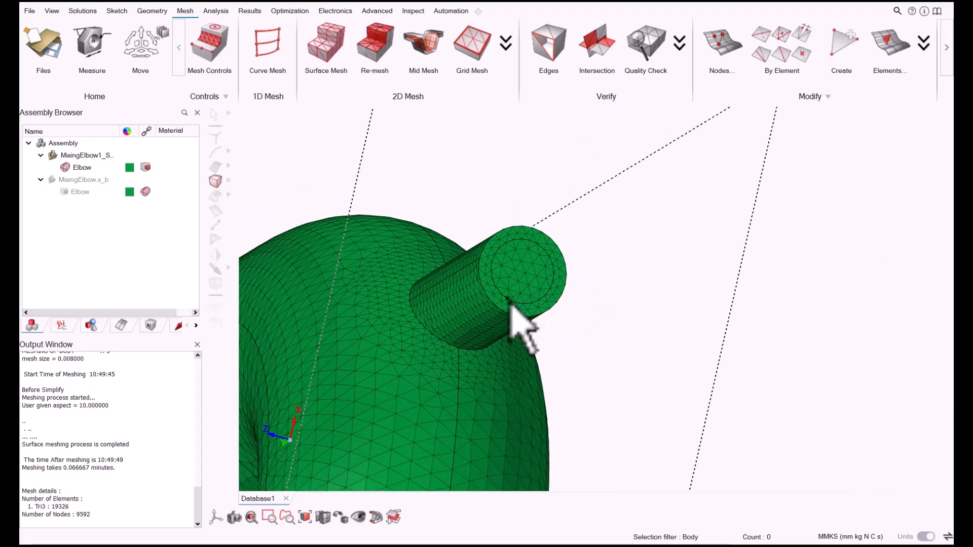
{"action": "middle_click_drag", "start_coordinate": [521, 326], "coordinate": [228, 369]}
Step: Review the layer settings and assigned faces of Face_MeshControl_1 against the branch pipe's end ring, then close it without changes
{"action": "left_click", "coordinate": [133, 325]}
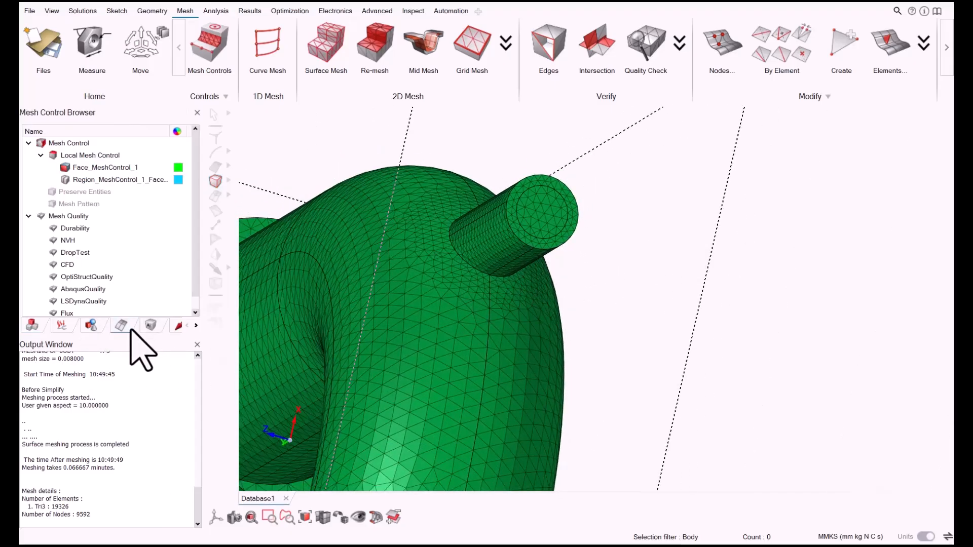
{"action": "double_click", "coordinate": [105, 169]}
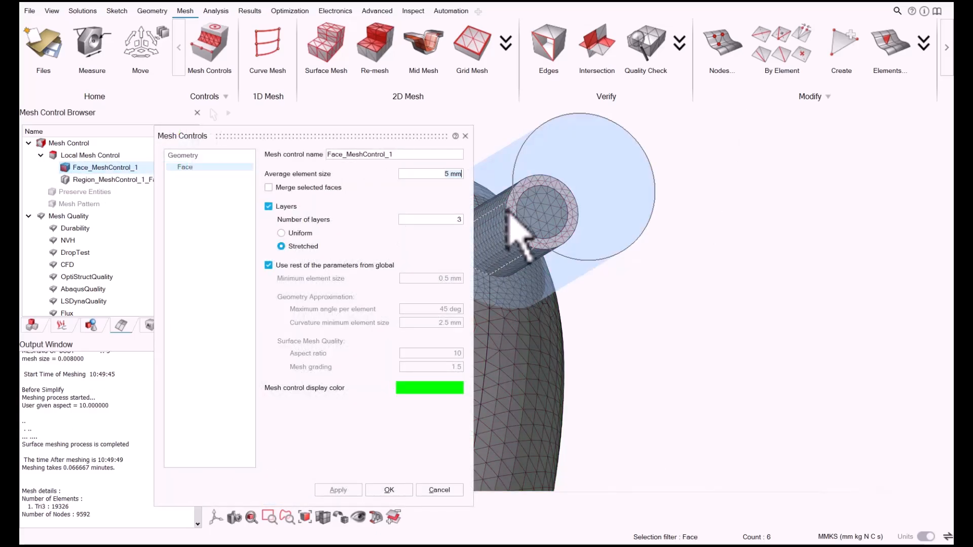
{"action": "scroll", "coordinate": [492, 213], "scroll_direction": "up", "scroll_amount": 5}
{"action": "scroll", "coordinate": [587, 207], "scroll_direction": "up", "scroll_amount": 5}
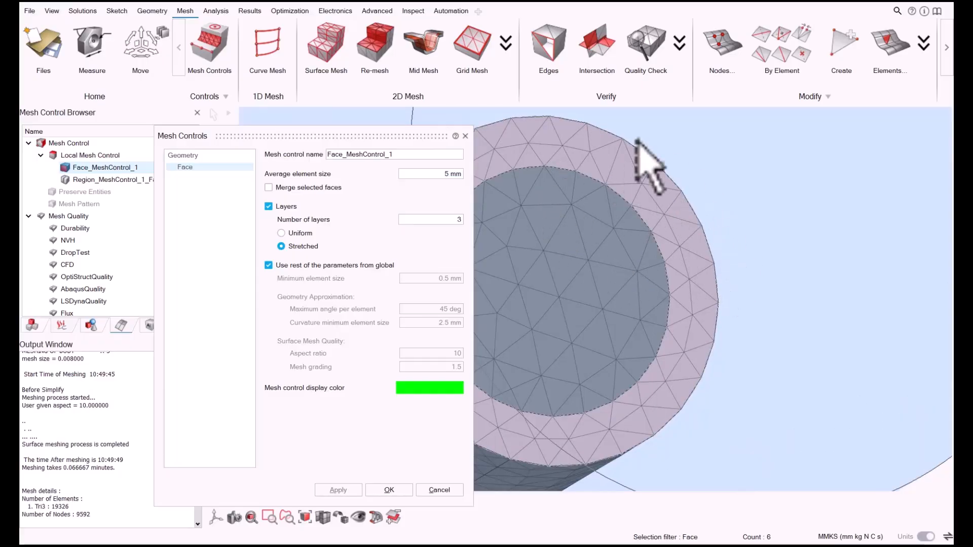
{"action": "left_click", "coordinate": [465, 135]}
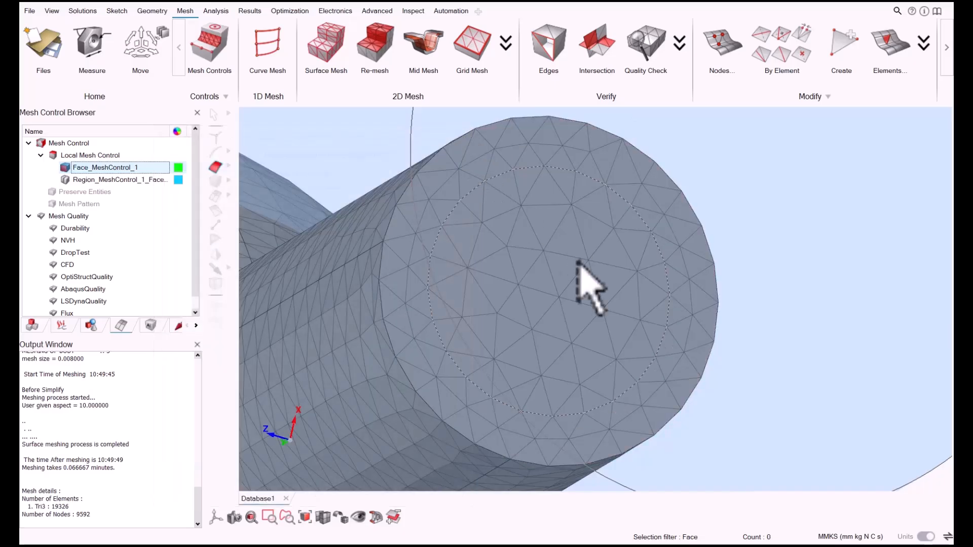
Step: Unmerge the meshed Elbow under the MixingElbow1 model into separate solid and fluid bodies
{"action": "scroll", "coordinate": [587, 282], "scroll_direction": "down", "scroll_amount": 6}
{"action": "middle_click_drag", "start_coordinate": [568, 261], "coordinate": [522, 277]}
{"action": "left_click", "coordinate": [61, 325]}
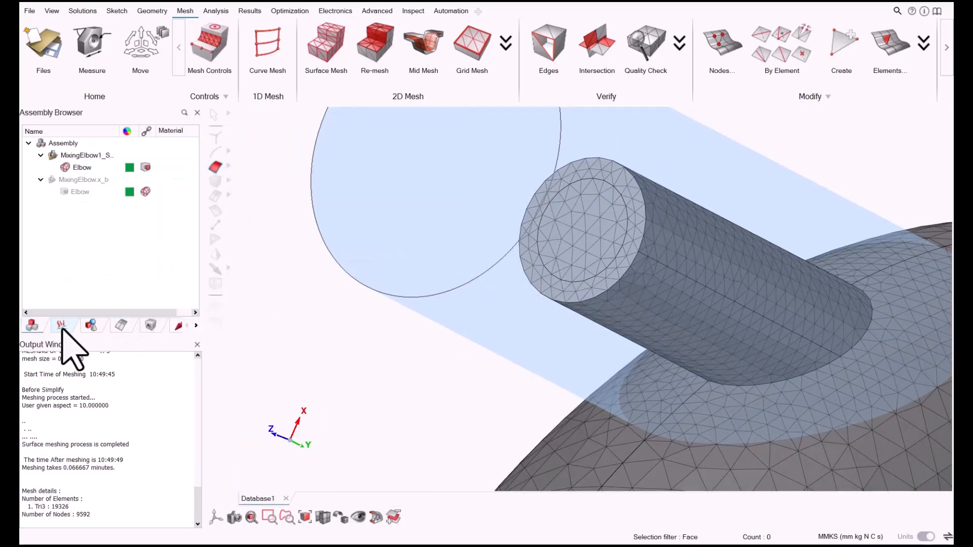
{"action": "left_click", "coordinate": [81, 168]}
{"action": "right_click", "coordinate": [81, 168]}
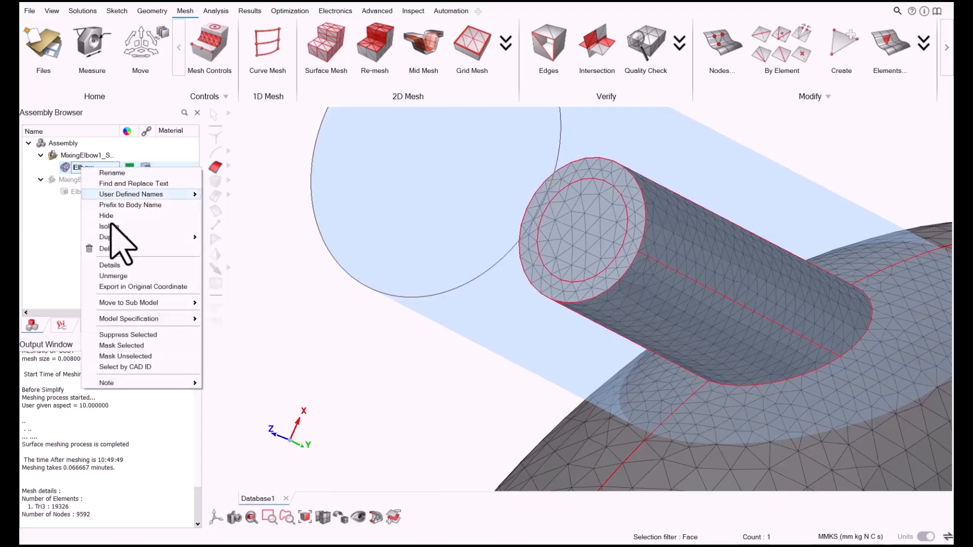
{"action": "left_click", "coordinate": [148, 276]}
Step: Display the model in body color and examine the ring mesh around the fluid at the branch pipe's end
{"action": "scroll", "coordinate": [784, 282], "scroll_direction": "down", "scroll_amount": 4}
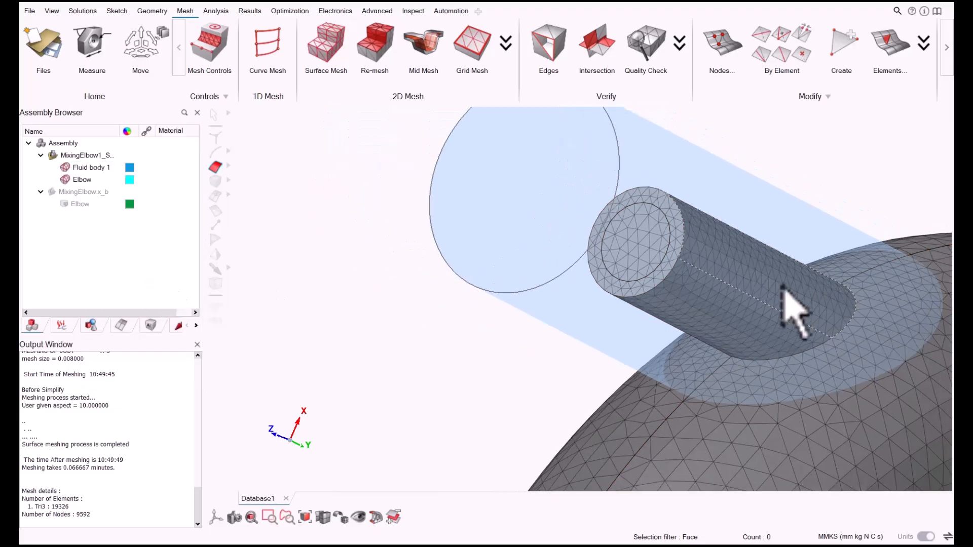
{"action": "right_click_drag", "start_coordinate": [741, 277], "coordinate": [544, 233]}
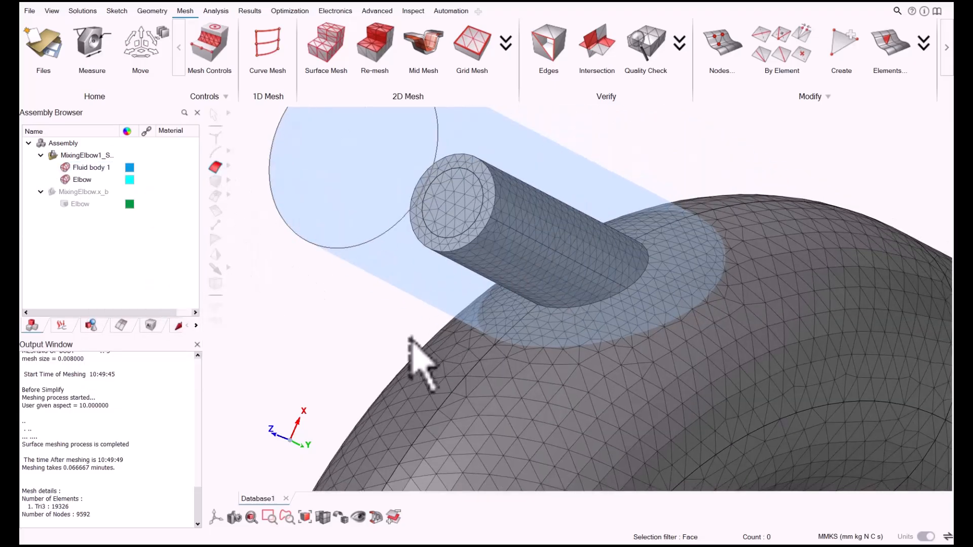
{"action": "right_click", "coordinate": [348, 343]}
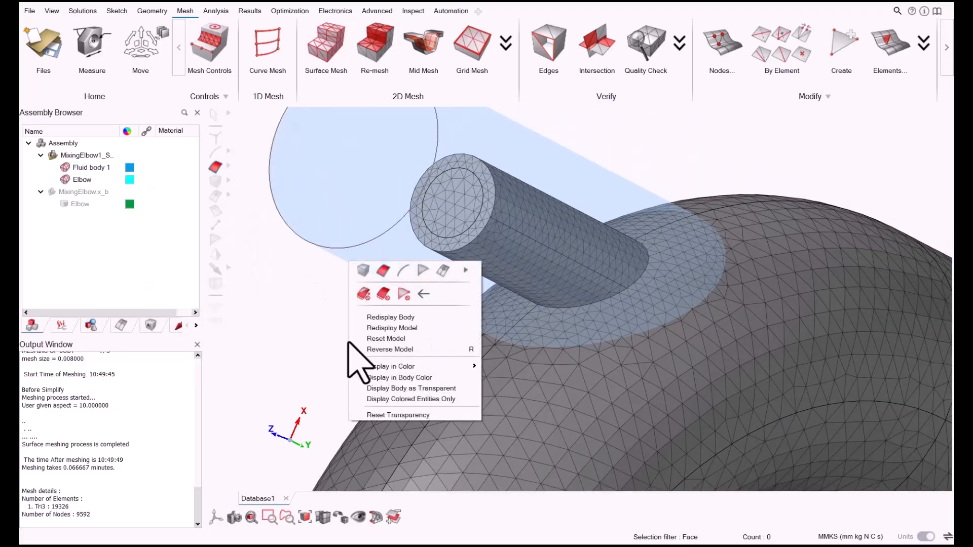
{"action": "left_click", "coordinate": [427, 378]}
{"action": "scroll", "coordinate": [491, 233], "scroll_direction": "up", "scroll_amount": 3}
{"action": "middle_click_drag", "start_coordinate": [491, 233], "coordinate": [610, 291]}
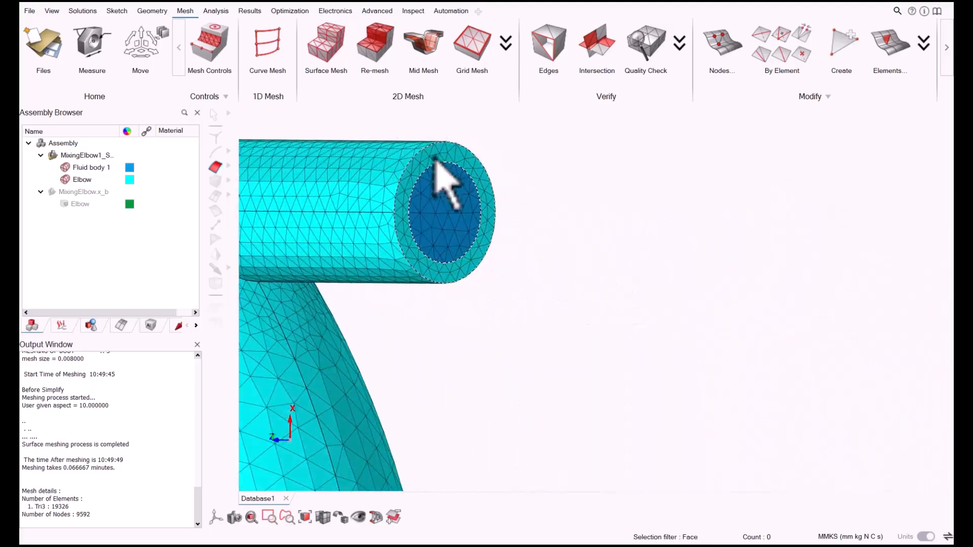
{"action": "scroll", "coordinate": [436, 158], "scroll_direction": "up", "scroll_amount": 3}
{"action": "mouse_move", "coordinate": [442, 192]}
{"action": "middle_mouse_down"}
{"action": "mouse_move", "coordinate": [517, 265]}
{"action": "mouse_move", "coordinate": [451, 207]}
{"action": "middle_mouse_up"}
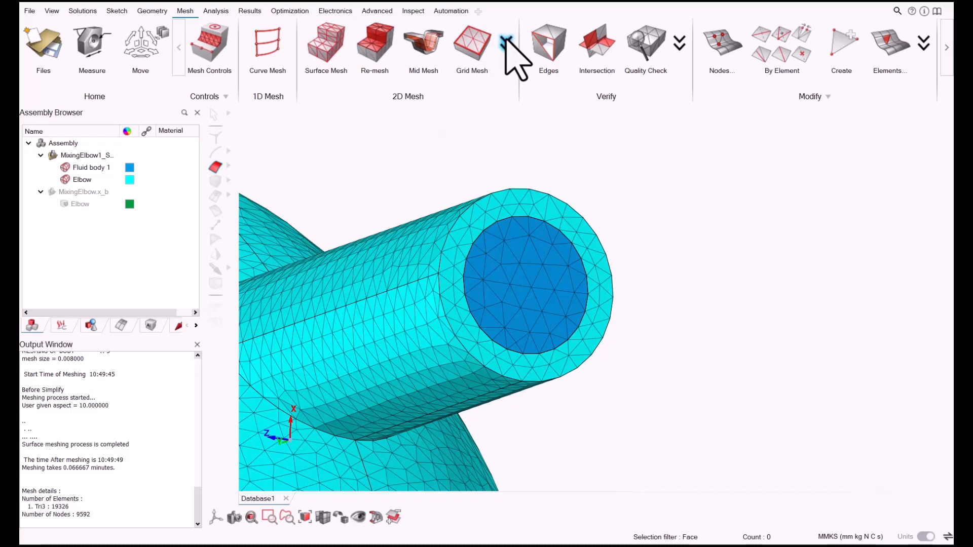
Step: Use Change Layers to give the branch pipe's hollow end face 3 radial elements
{"action": "mouse_move", "coordinate": [507, 39]}
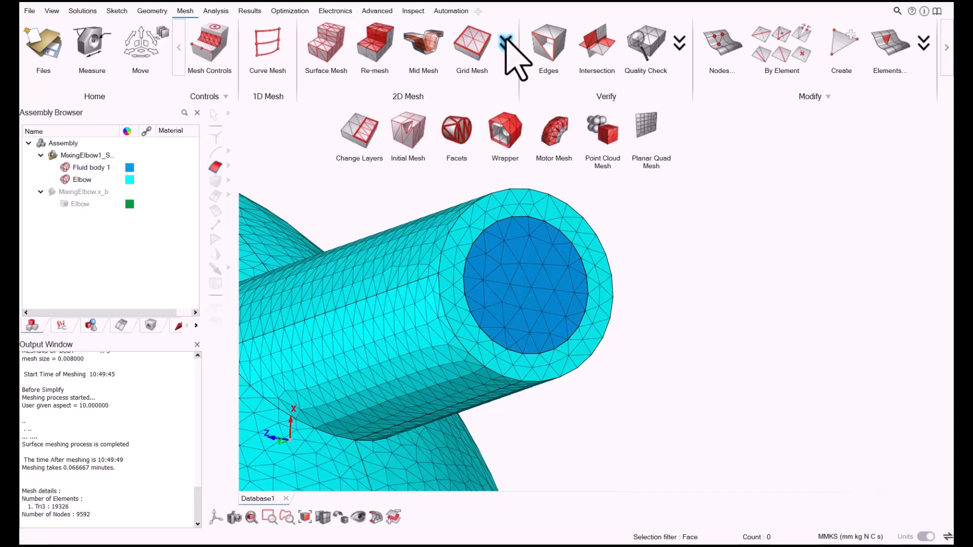
{"action": "left_click", "coordinate": [375, 147]}
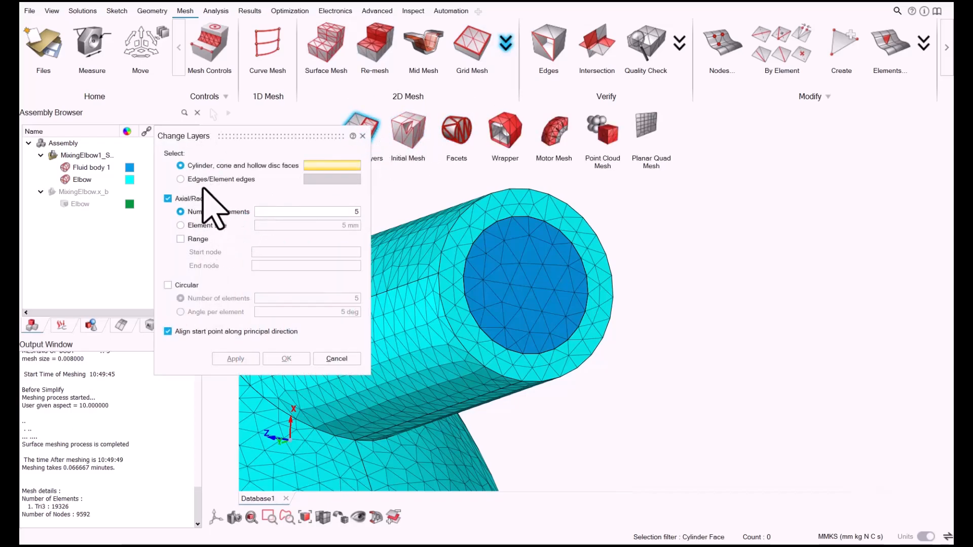
{"action": "left_click", "coordinate": [522, 215]}
{"action": "left_click", "coordinate": [349, 212]}
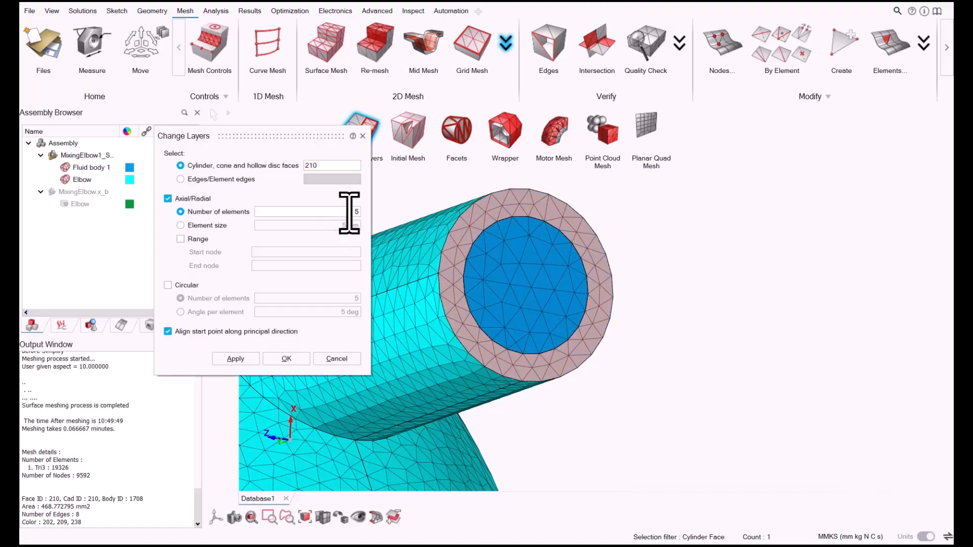
{"action": "type", "text": "3"}
{"action": "left_click", "coordinate": [276, 360]}
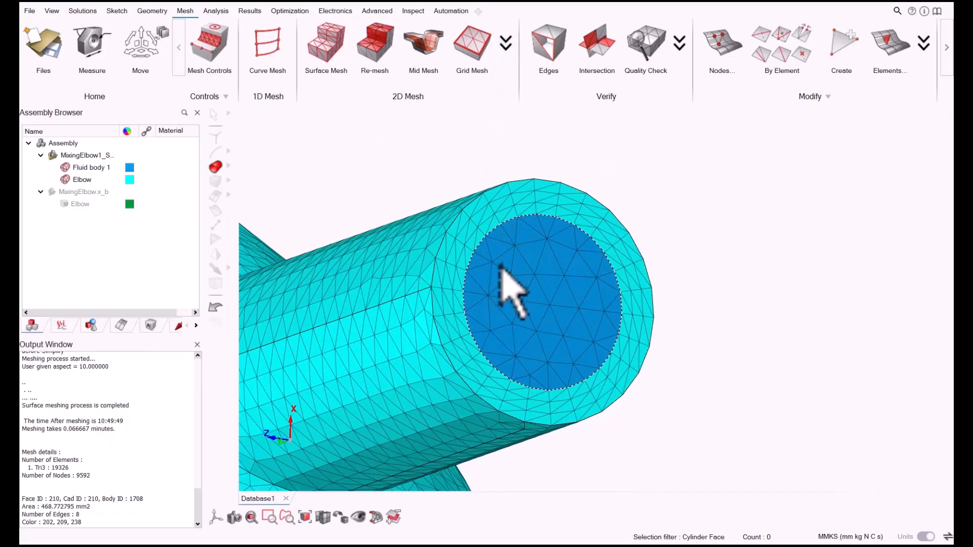
Step: Examine the new end-face layers and the mesh refinement around the junction of the branch pipe and elbow
{"action": "middle_click_drag", "start_coordinate": [511, 289], "coordinate": [536, 323]}
{"action": "scroll", "coordinate": [536, 323], "scroll_direction": "down", "scroll_amount": 8}
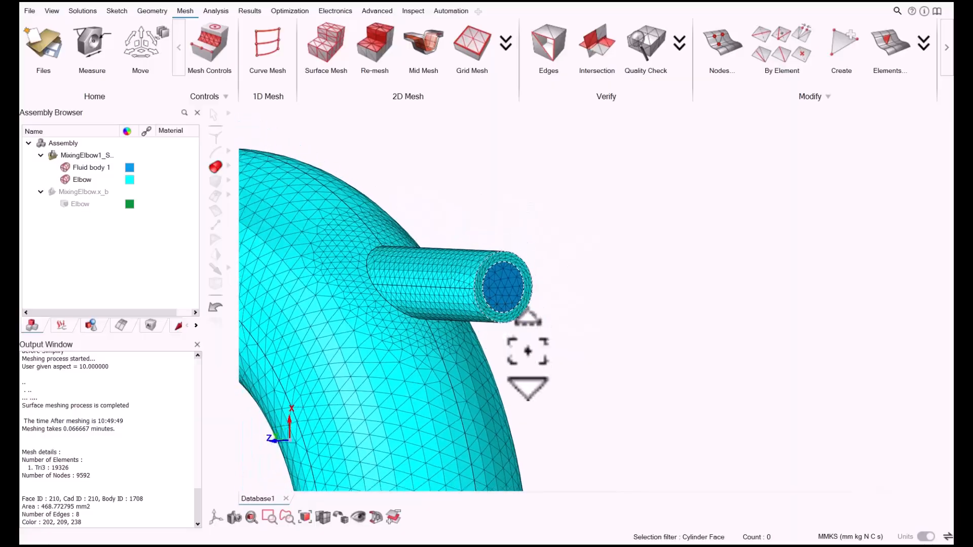
{"action": "right_click_drag", "start_coordinate": [476, 322], "coordinate": [489, 274]}
{"action": "middle_click_drag", "start_coordinate": [540, 310], "coordinate": [423, 330]}
{"action": "scroll", "coordinate": [608, 195], "scroll_direction": "up", "scroll_amount": 6}
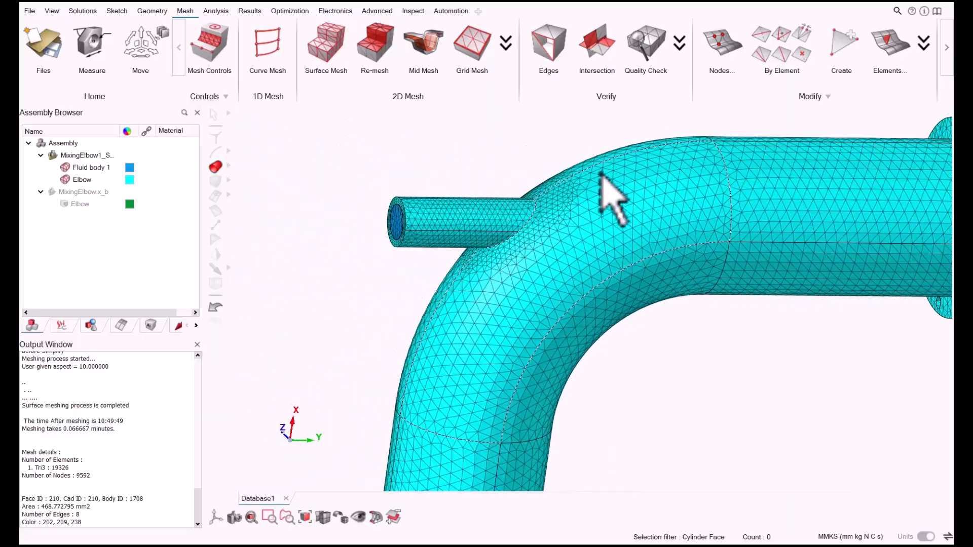
{"action": "middle_click_drag", "start_coordinate": [579, 192], "coordinate": [602, 202]}
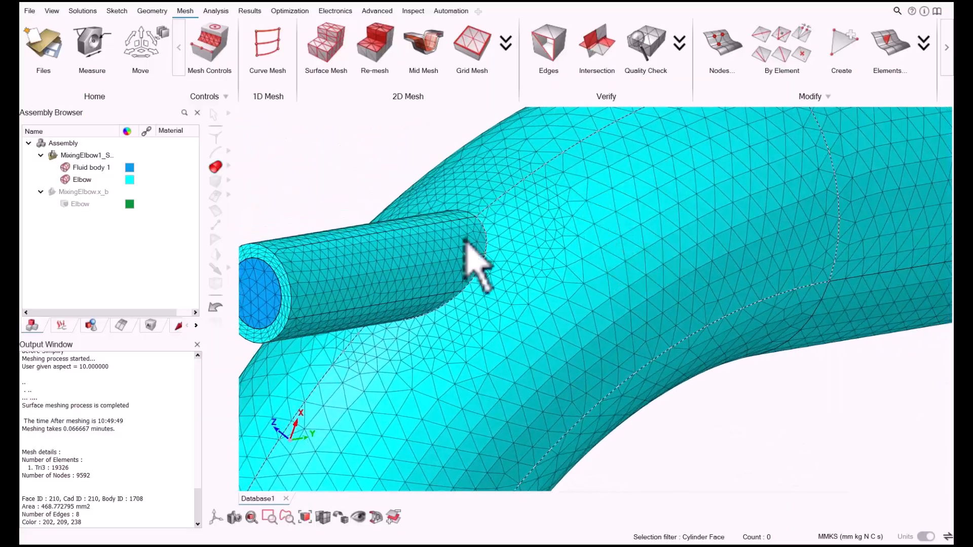
{"action": "scroll", "coordinate": [603, 202], "scroll_direction": "up", "scroll_amount": 2}
{"action": "middle_click_drag", "start_coordinate": [646, 250], "coordinate": [647, 200]}
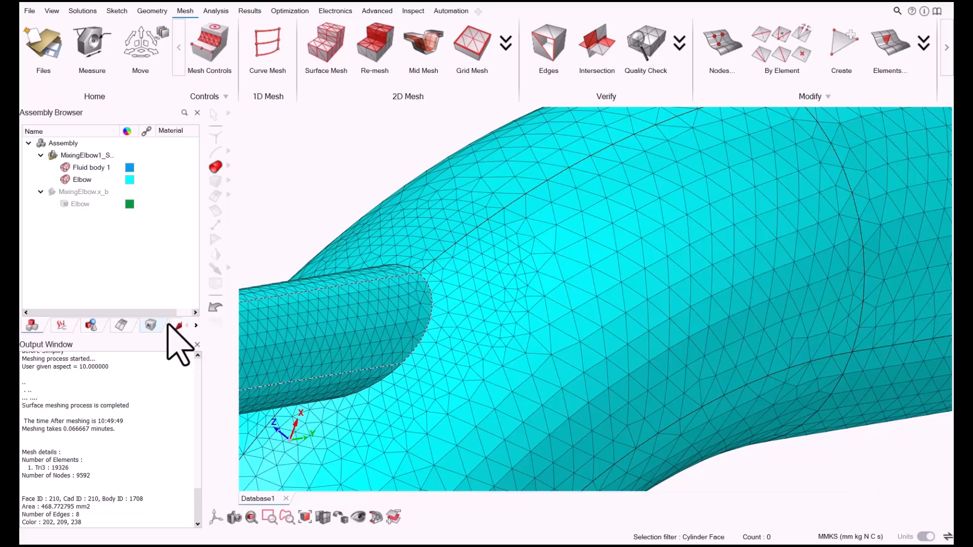
Step: Review the cylinder region and element sizes of Region_MeshControl_1_FaceBased, then close it without changes
{"action": "left_click", "coordinate": [120, 325]}
{"action": "double_click", "coordinate": [117, 180]}
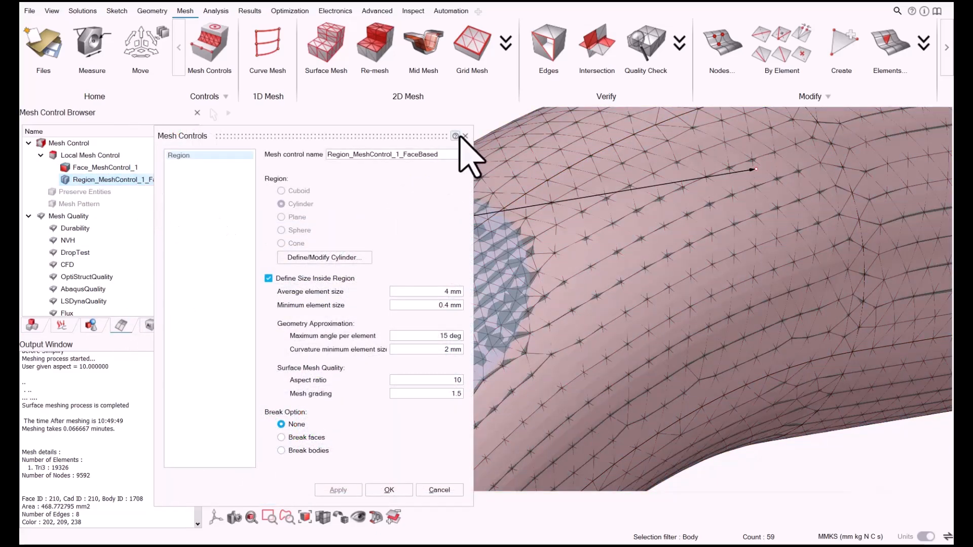
{"action": "left_click", "coordinate": [465, 136]}
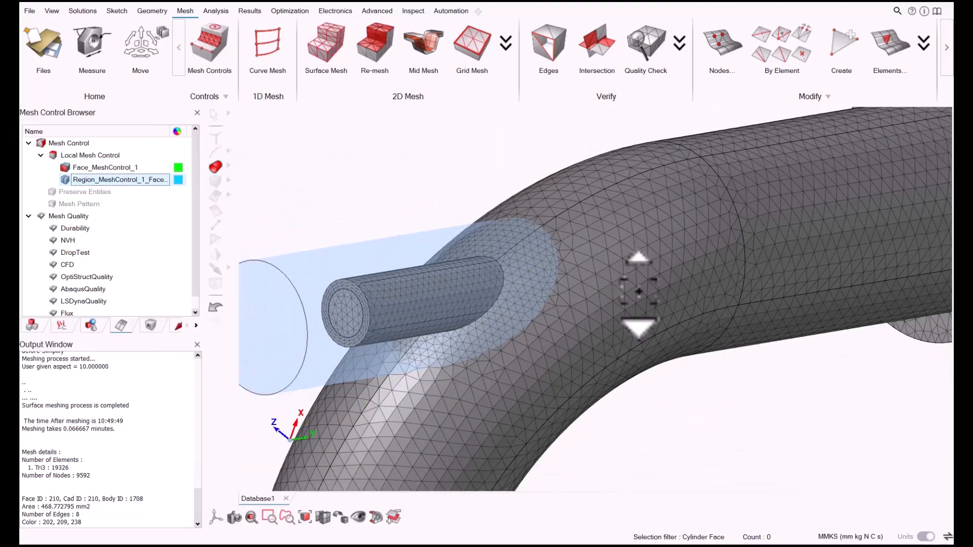
Step: Display the bodies in body color again and examine the mesh at the flange and the branch pipe's end
{"action": "scroll", "coordinate": [634, 292], "scroll_direction": "down", "scroll_amount": 5}
{"action": "middle_click_drag", "start_coordinate": [573, 282], "coordinate": [542, 249]}
{"action": "left_click", "coordinate": [43, 323]}
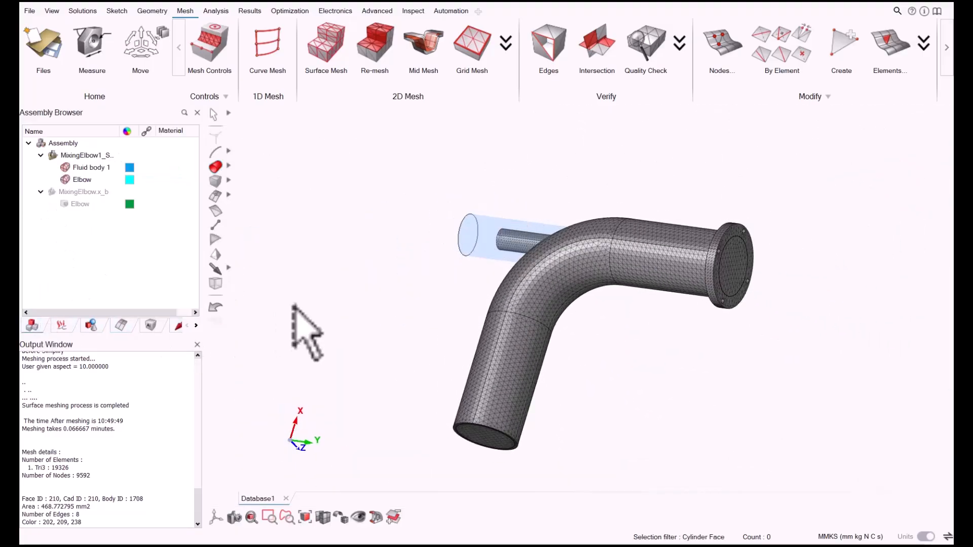
{"action": "right_click", "coordinate": [364, 266]}
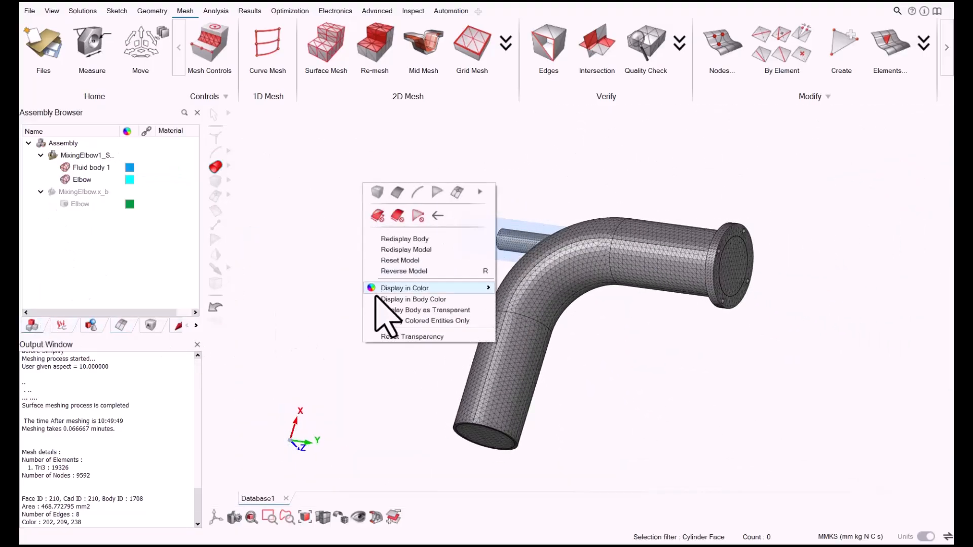
{"action": "left_click", "coordinate": [414, 300]}
{"action": "scroll", "coordinate": [715, 277], "scroll_direction": "up", "scroll_amount": 5}
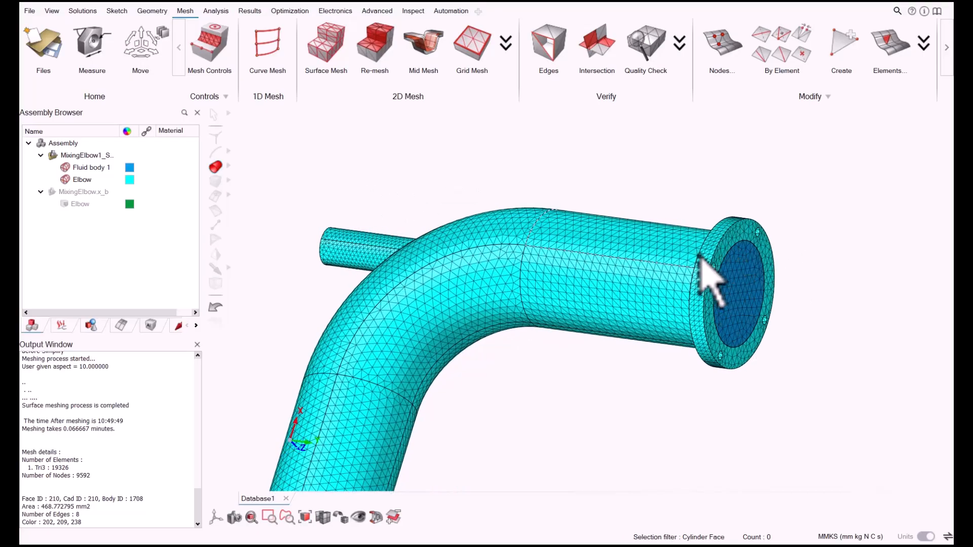
{"action": "middle_click_drag", "start_coordinate": [634, 290], "coordinate": [724, 305]}
{"action": "scroll", "coordinate": [290, 247], "scroll_direction": "up", "scroll_amount": 3}
{"action": "scroll", "coordinate": [457, 322], "scroll_direction": "up", "scroll_amount": 5}
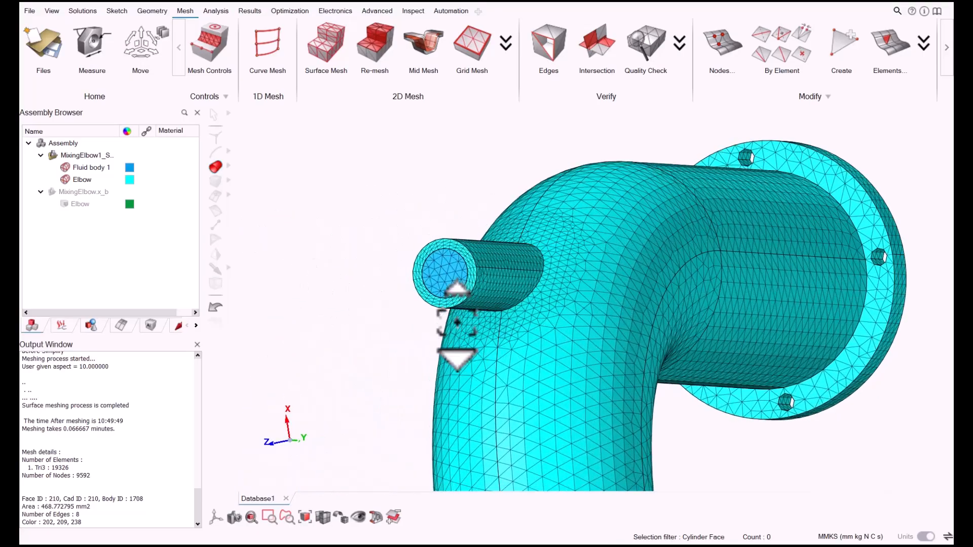
{"action": "scroll", "coordinate": [457, 323], "scroll_direction": "up", "scroll_amount": 4}
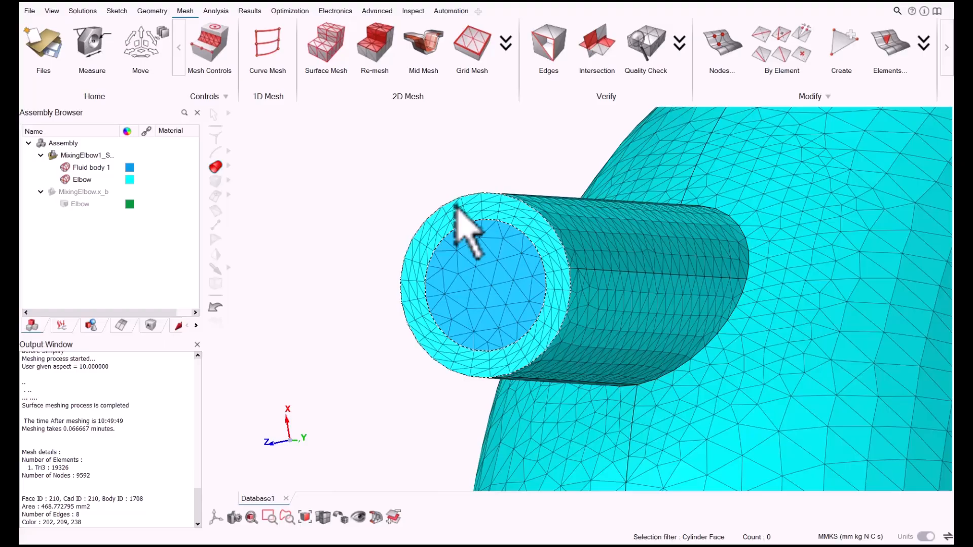
Step: Create a volume layer mesh control on the meshed Elbow body with 3 tet layers
{"action": "left_click", "coordinate": [228, 71]}
{"action": "scroll", "coordinate": [728, 294], "scroll_direction": "down", "scroll_amount": 5}
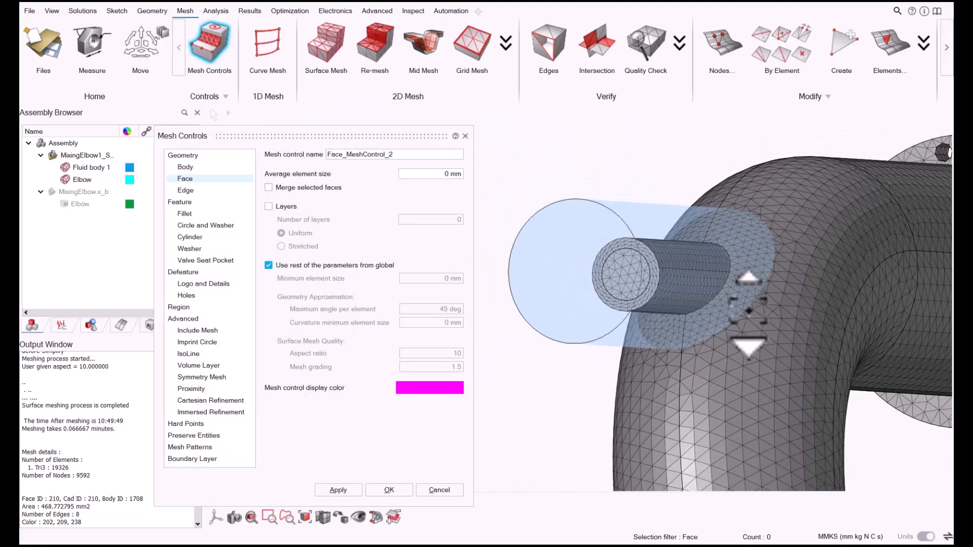
{"action": "scroll", "coordinate": [749, 312], "scroll_direction": "down", "scroll_amount": 5}
{"action": "scroll", "coordinate": [712, 308], "scroll_direction": "up", "scroll_amount": 3}
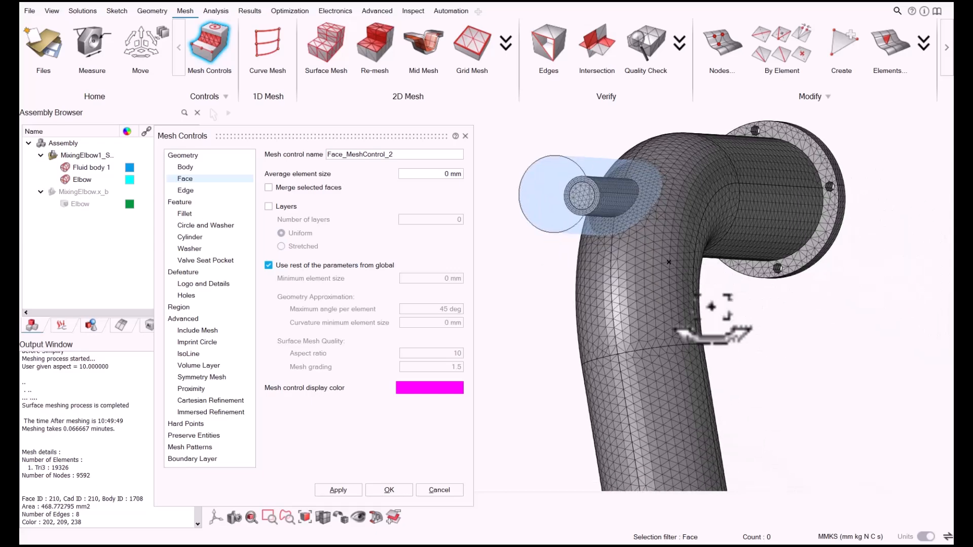
{"action": "scroll", "coordinate": [712, 307], "scroll_direction": "up", "scroll_amount": 3}
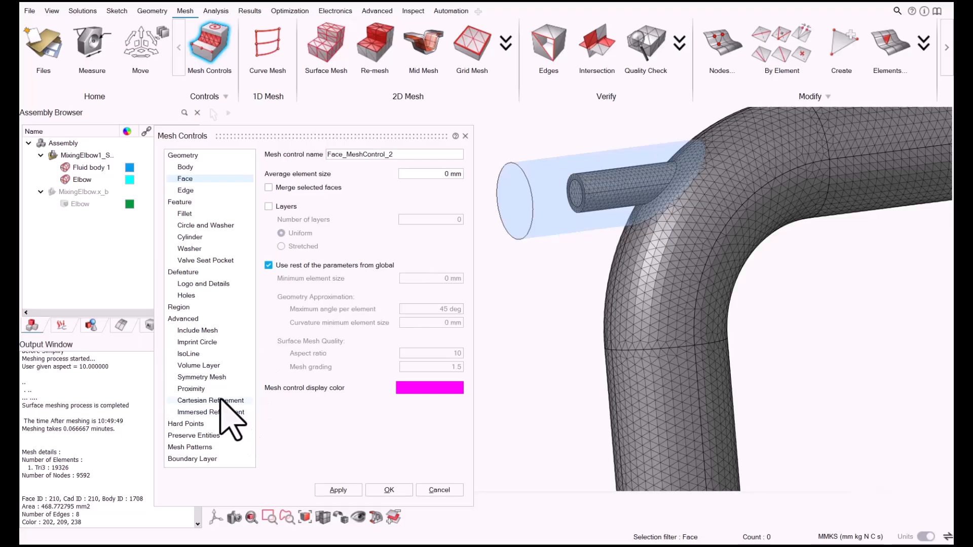
{"action": "left_click", "coordinate": [215, 365]}
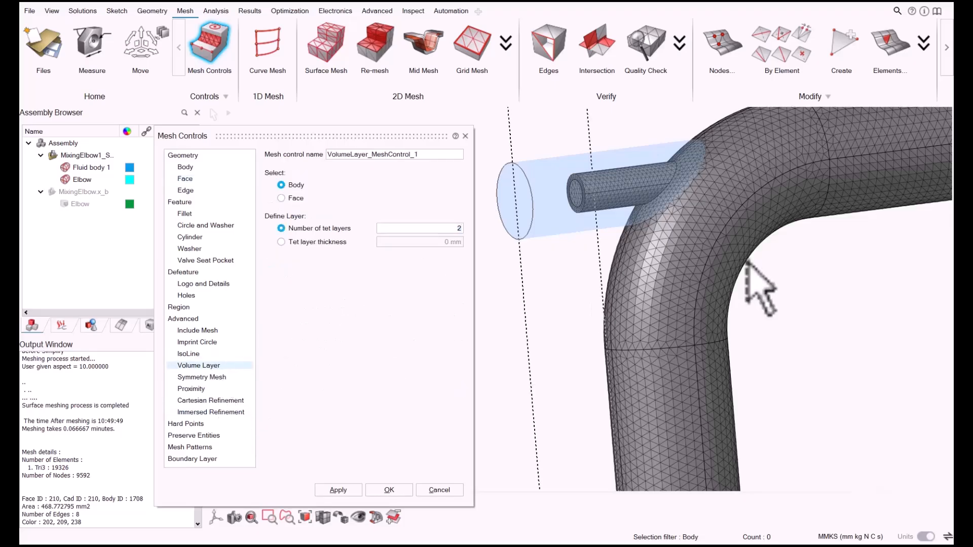
{"action": "scroll", "coordinate": [790, 304], "scroll_direction": "down", "scroll_amount": 2}
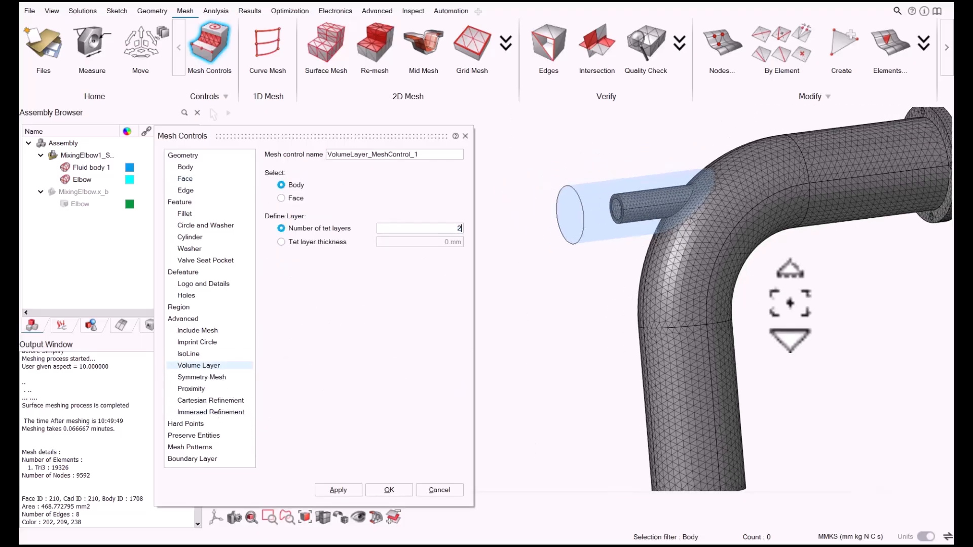
{"action": "scroll", "coordinate": [787, 304], "scroll_direction": "down", "scroll_amount": 2}
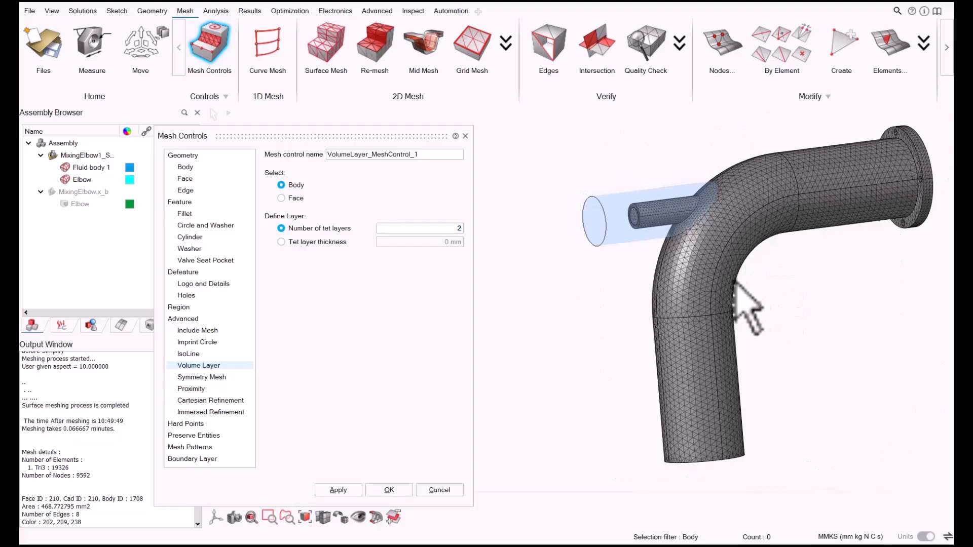
{"action": "middle_click_drag", "start_coordinate": [740, 282], "coordinate": [665, 289]}
{"action": "left_click", "coordinate": [706, 206]}
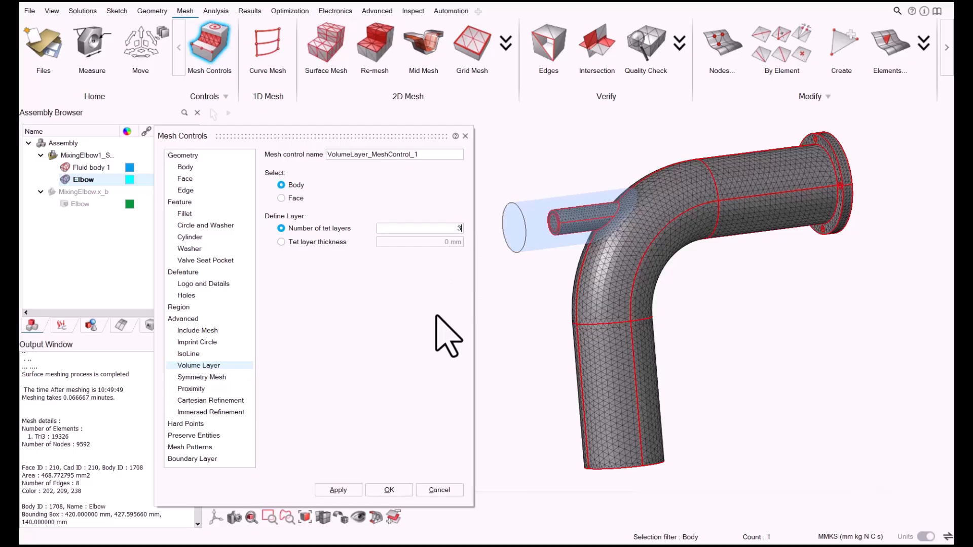
{"action": "left_click", "coordinate": [395, 489]}
Step: Reassign Region_MeshControl_1_FaceBased to only the Fluid body 1 and Elbow bodies of the meshed assembly, overwriting the existing control
{"action": "scroll", "coordinate": [673, 263], "scroll_direction": "up", "scroll_amount": 3}
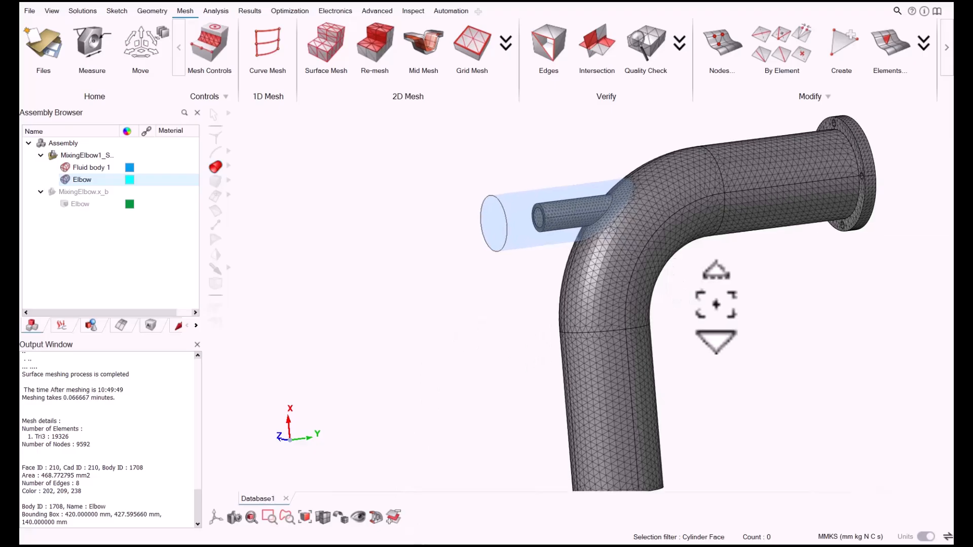
{"action": "left_click", "coordinate": [122, 325]}
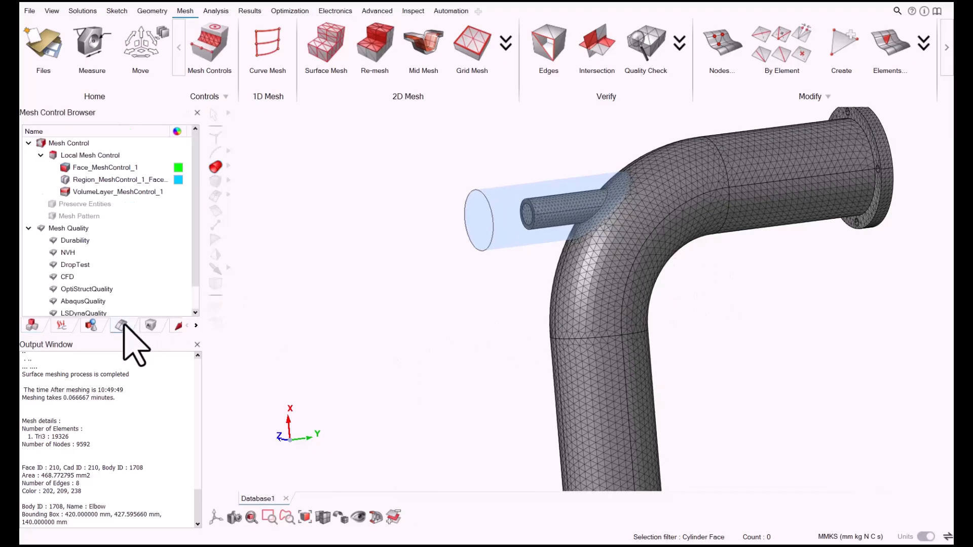
{"action": "double_click", "coordinate": [127, 180]}
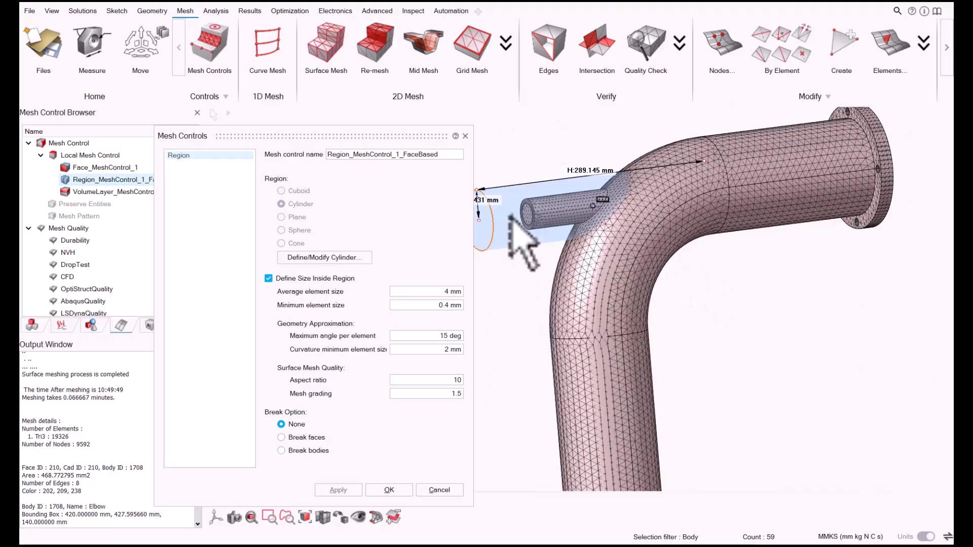
{"action": "right_click", "coordinate": [775, 310]}
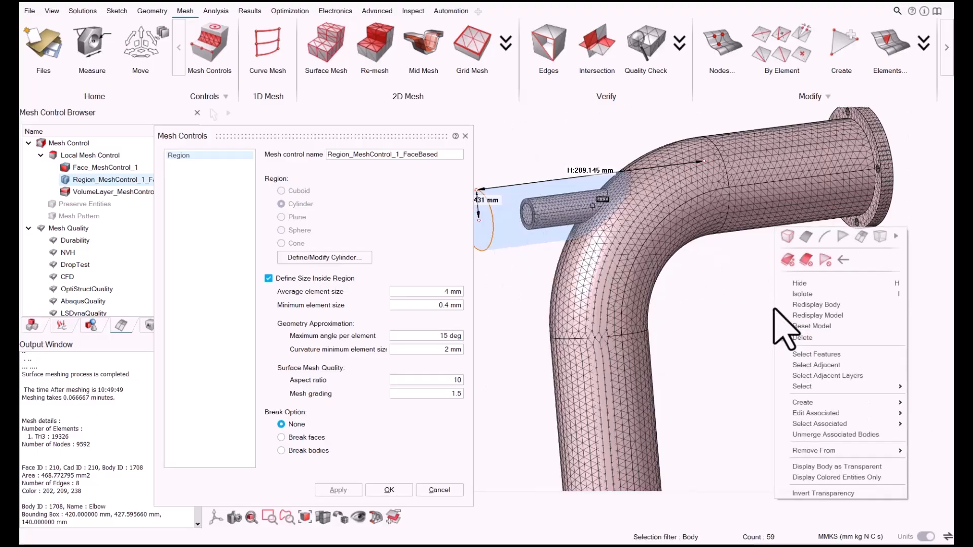
{"action": "left_click", "coordinate": [793, 261]}
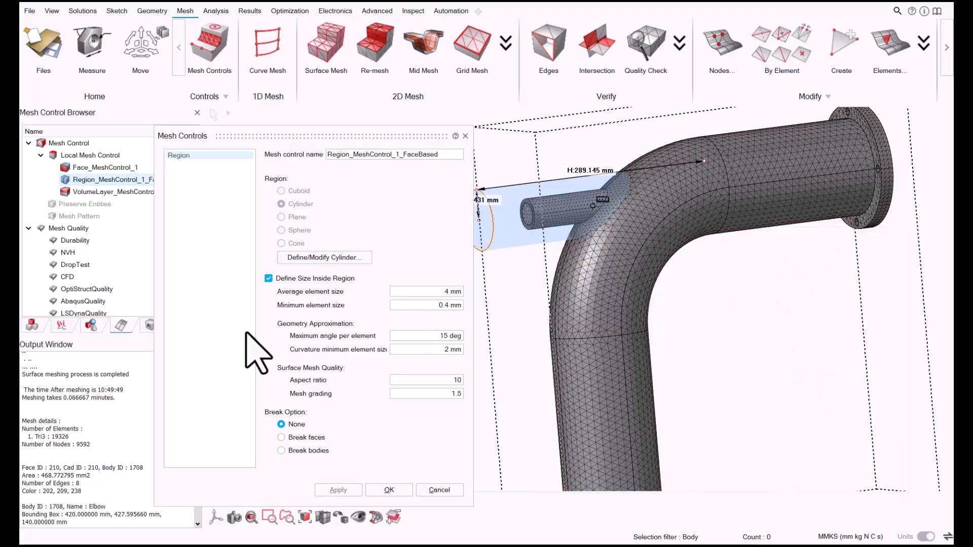
{"action": "left_click", "coordinate": [26, 326]}
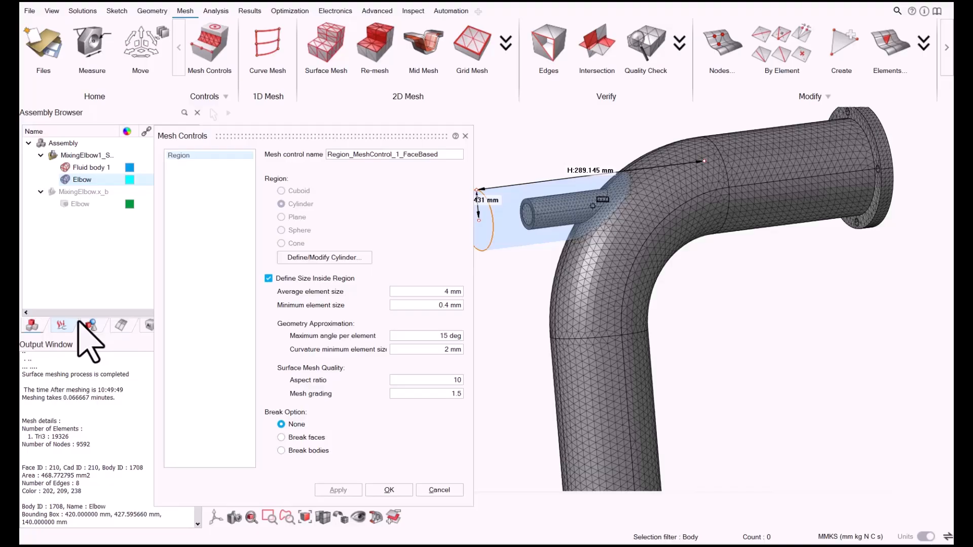
{"action": "left_click", "coordinate": [100, 155]}
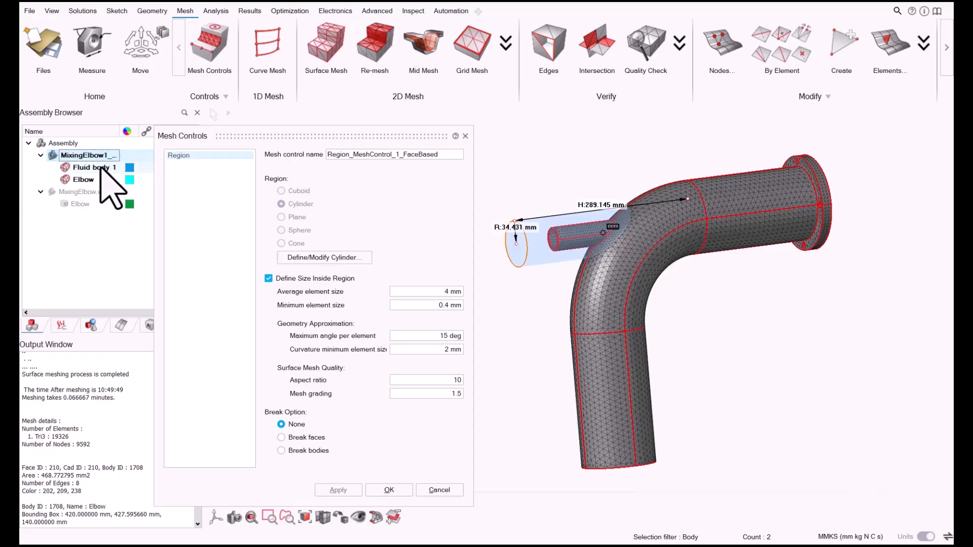
{"action": "left_click", "coordinate": [391, 491]}
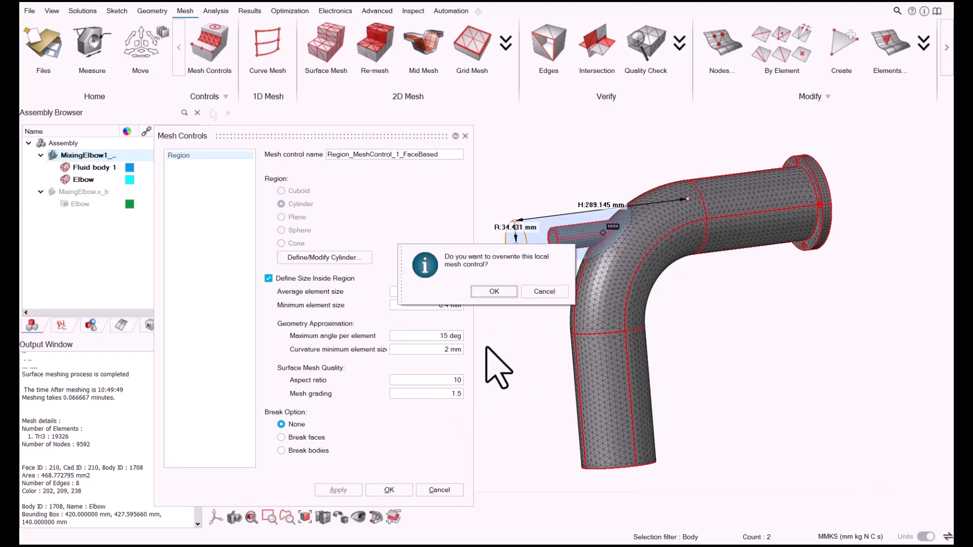
{"action": "left_click", "coordinate": [494, 292]}
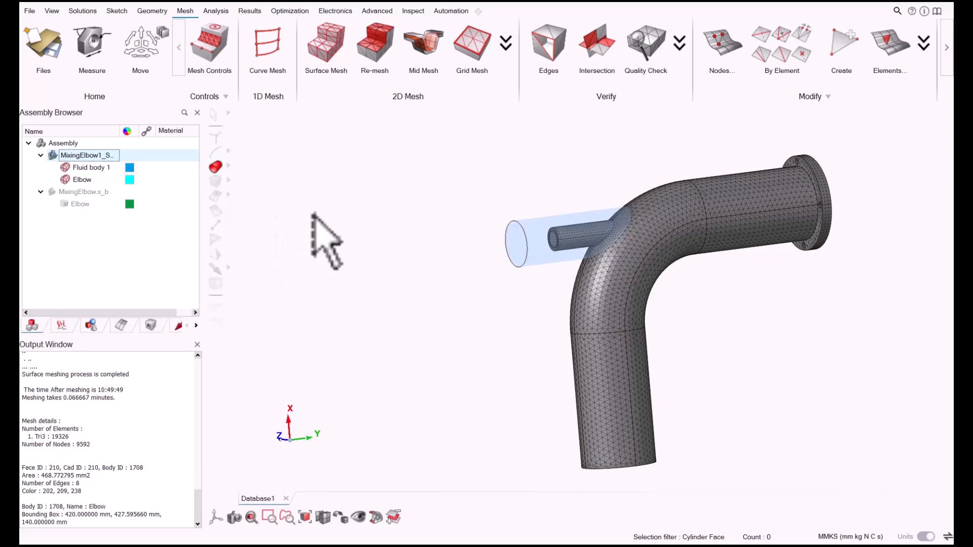
Step: Review the bodies assigned to Region_MeshControl_1_FaceBased and VolumeLayer_MeshControl_1, closing both without changes
{"action": "left_click", "coordinate": [69, 324]}
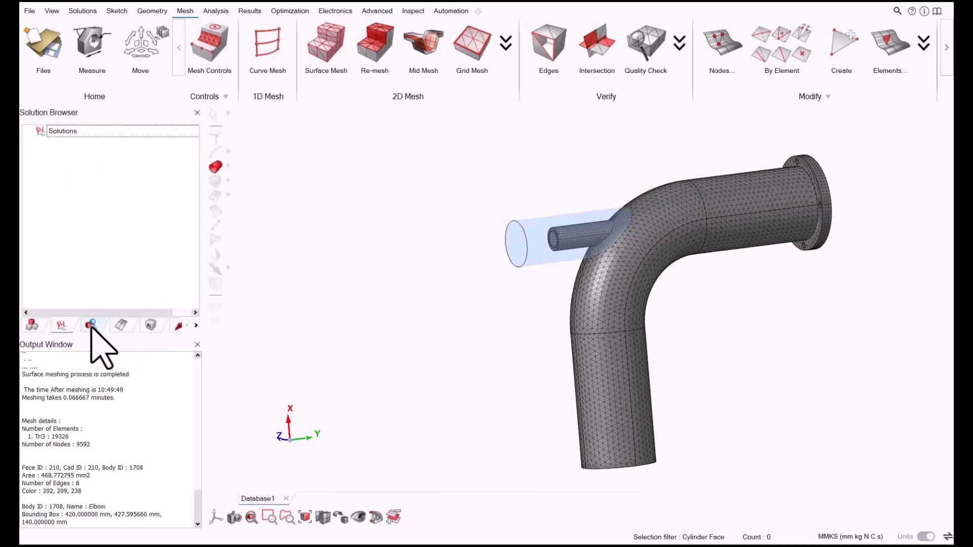
{"action": "left_click", "coordinate": [91, 325]}
{"action": "left_click", "coordinate": [120, 323]}
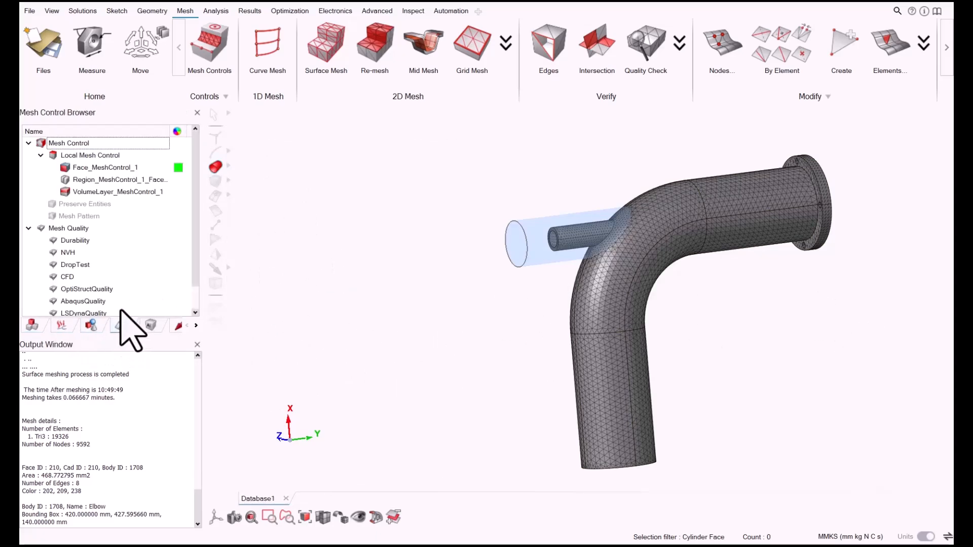
{"action": "double_click", "coordinate": [103, 180]}
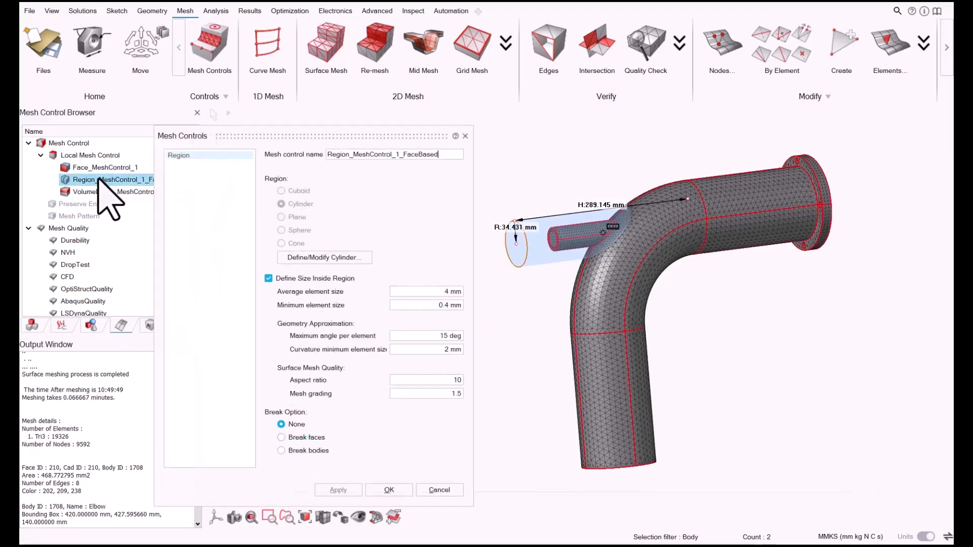
{"action": "left_click", "coordinate": [465, 136]}
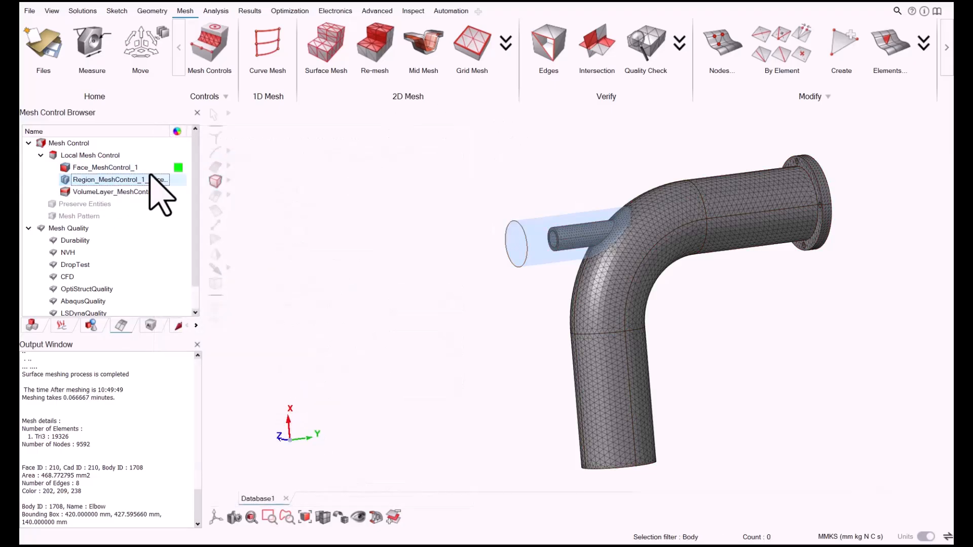
{"action": "double_click", "coordinate": [103, 192]}
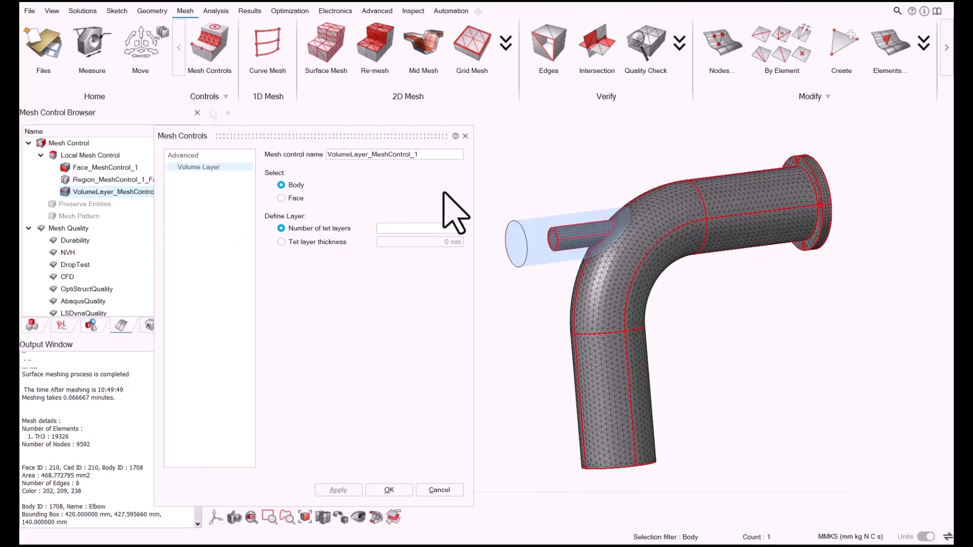
{"action": "left_click", "coordinate": [466, 136]}
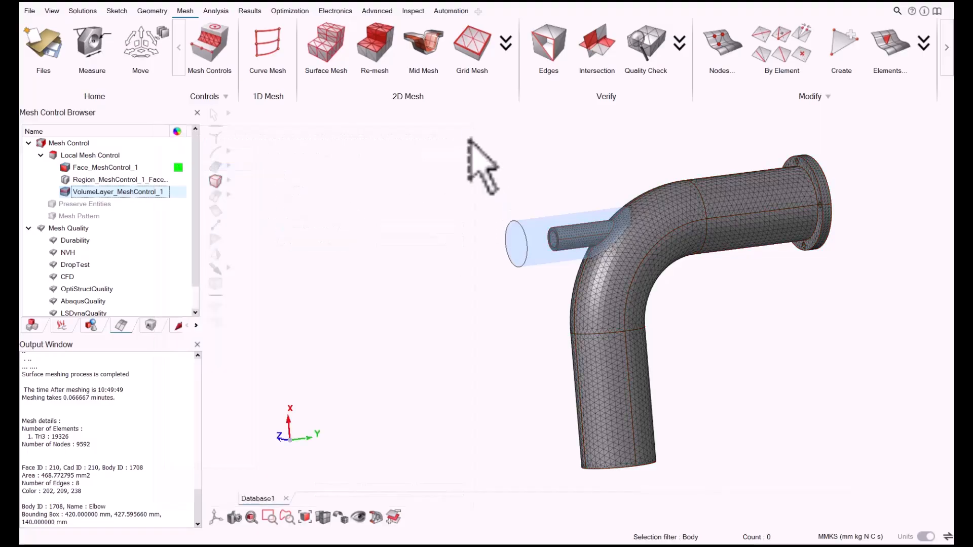
Step: Display the meshed elbow and fluid bodies in body color
{"action": "left_click", "coordinate": [947, 47]}
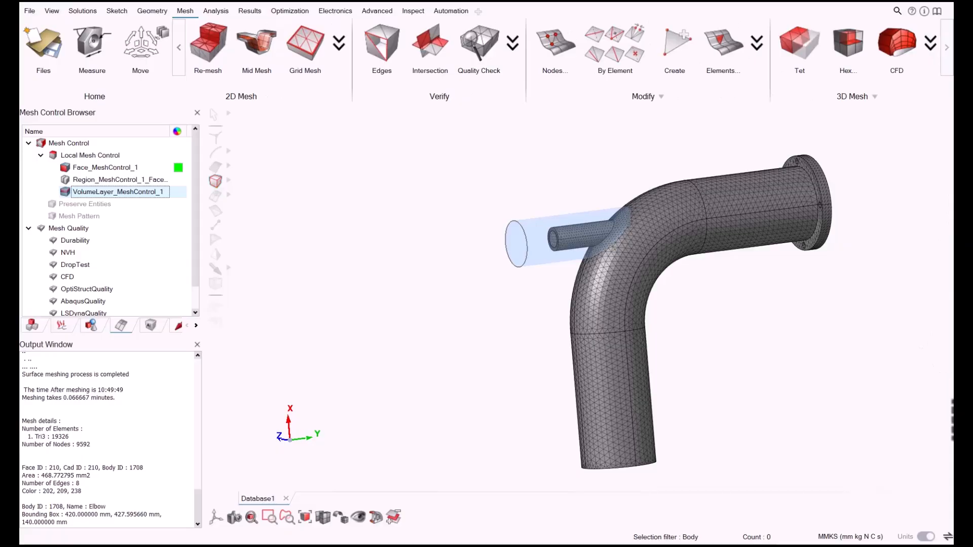
{"action": "right_click", "coordinate": [774, 372]}
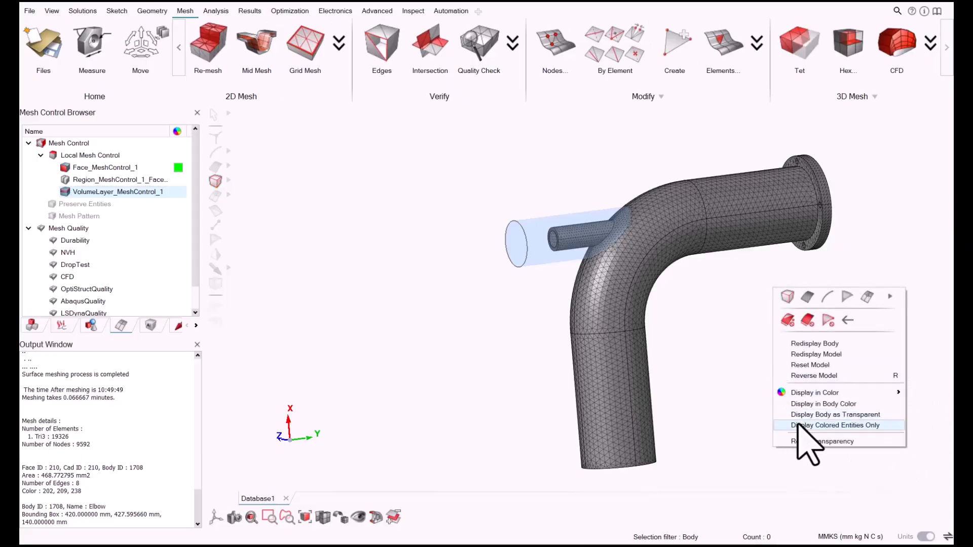
{"action": "left_click", "coordinate": [811, 404]}
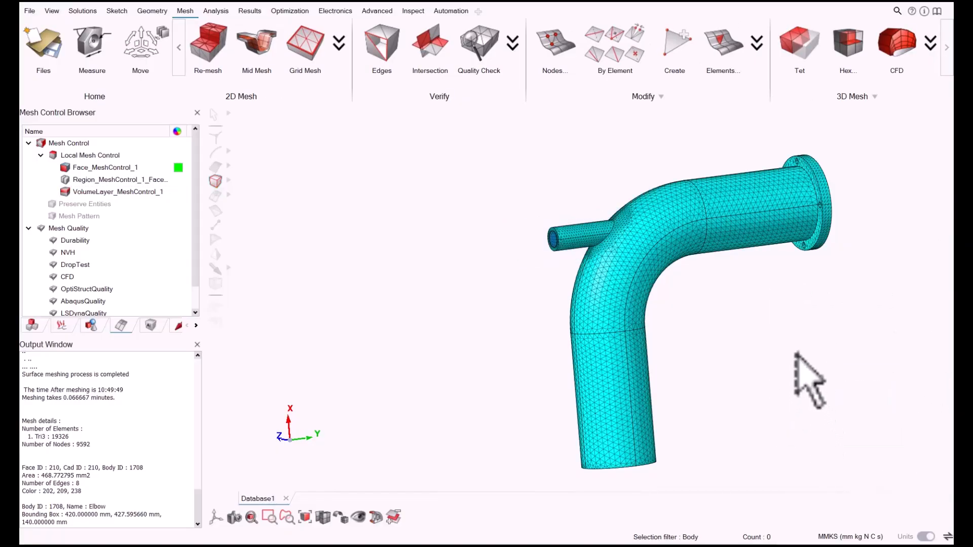
Step: Start a CFD mesh and assign Fluid body 1 as its fluid body
{"action": "left_click", "coordinate": [897, 46]}
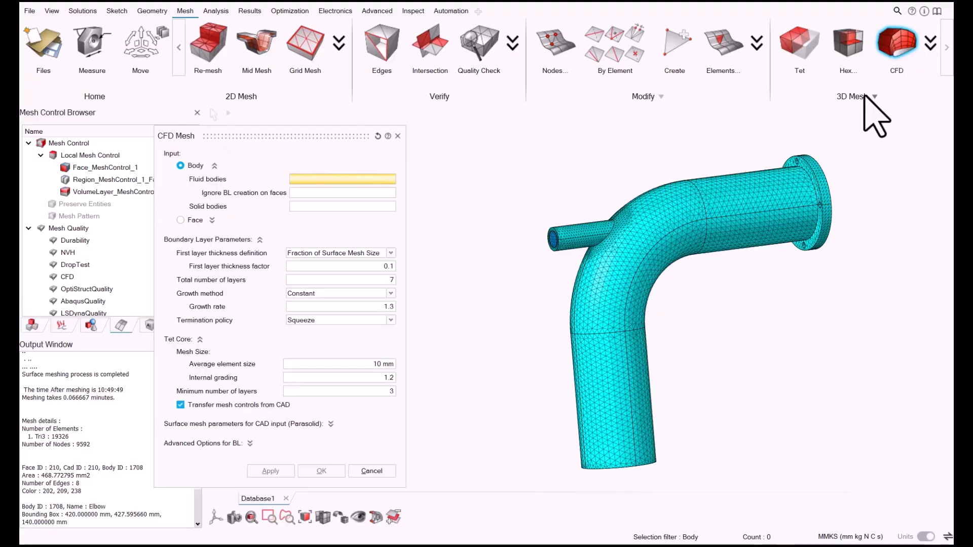
{"action": "left_click", "coordinate": [32, 325]}
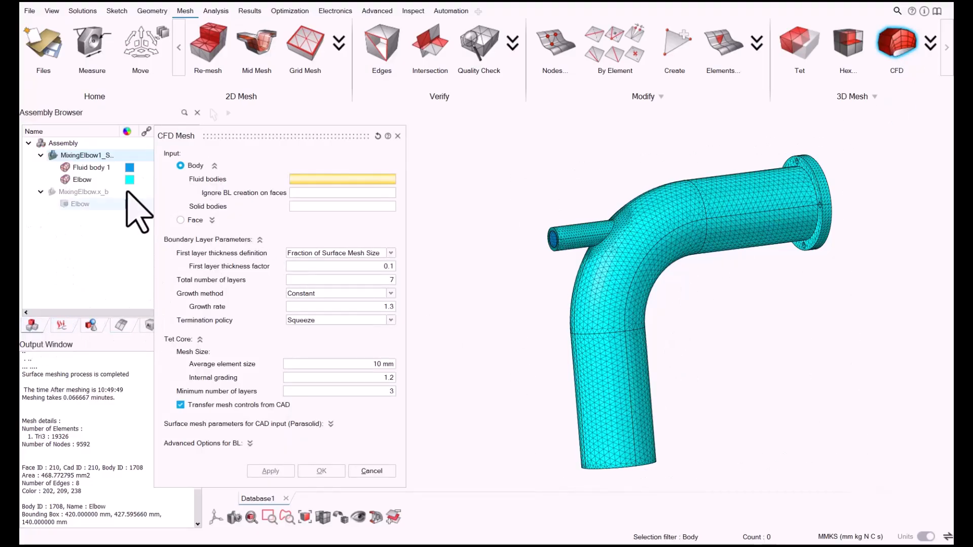
{"action": "left_click", "coordinate": [98, 167]}
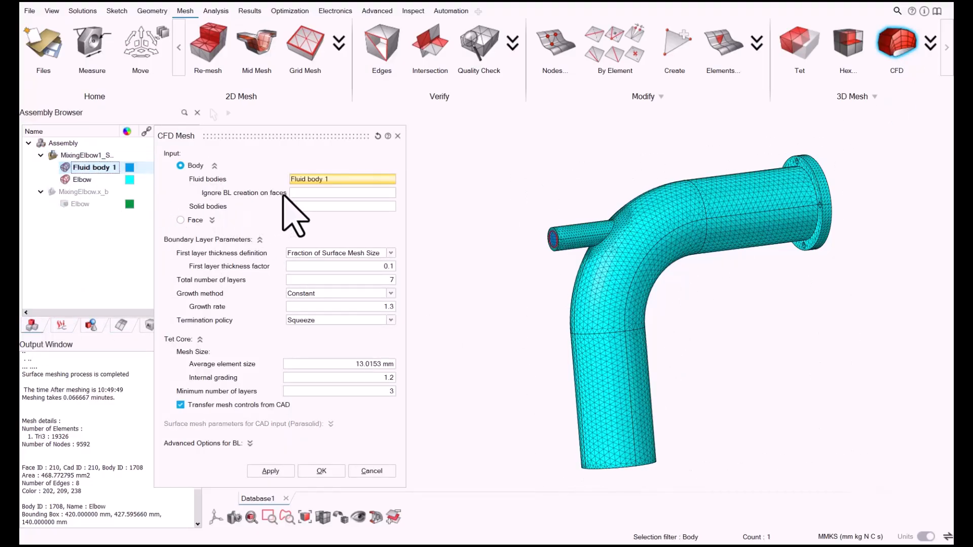
Step: Exclude the fluid's branch, lower pipe and flange end faces from boundary layer creation, and assign Elbow as the solid body
{"action": "left_click", "coordinate": [306, 193]}
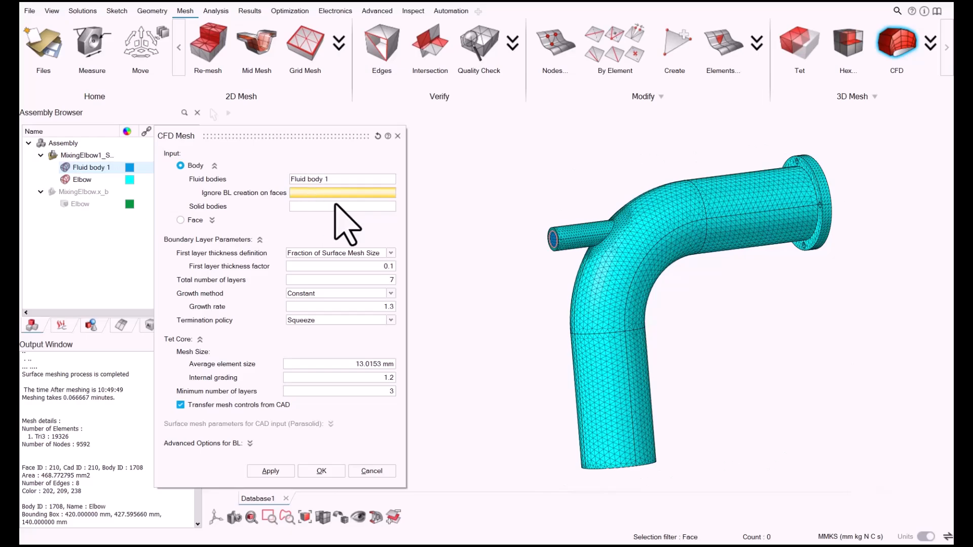
{"action": "scroll", "coordinate": [564, 292], "scroll_direction": "up", "scroll_amount": 3}
{"action": "left_click", "coordinate": [525, 237]}
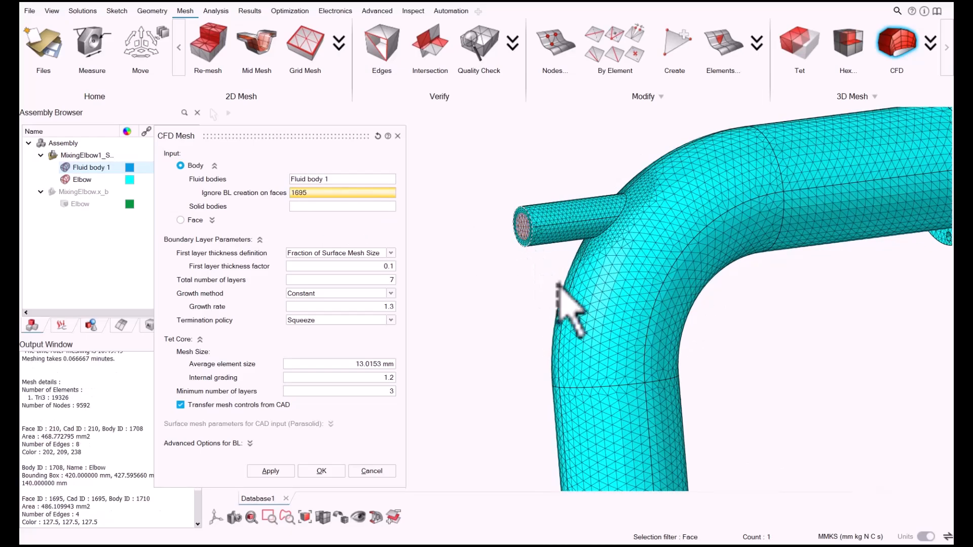
{"action": "scroll", "coordinate": [584, 310], "scroll_direction": "down", "scroll_amount": 2}
{"action": "middle_click_drag", "start_coordinate": [619, 374], "coordinate": [630, 334]}
{"action": "left_click", "coordinate": [629, 436]}
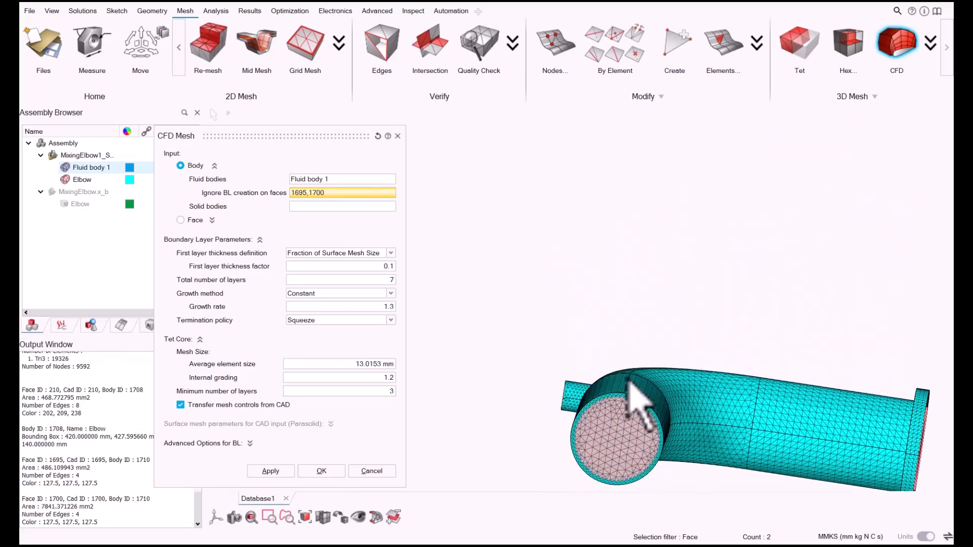
{"action": "middle_click_drag", "start_coordinate": [641, 396], "coordinate": [571, 381]}
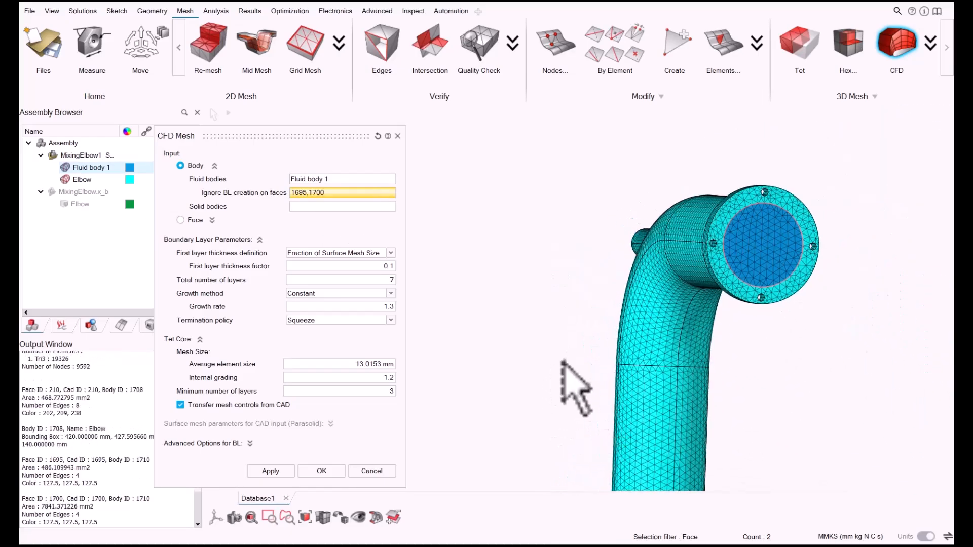
{"action": "left_click", "coordinate": [751, 255]}
{"action": "middle_click_drag", "start_coordinate": [752, 257], "coordinate": [591, 321]}
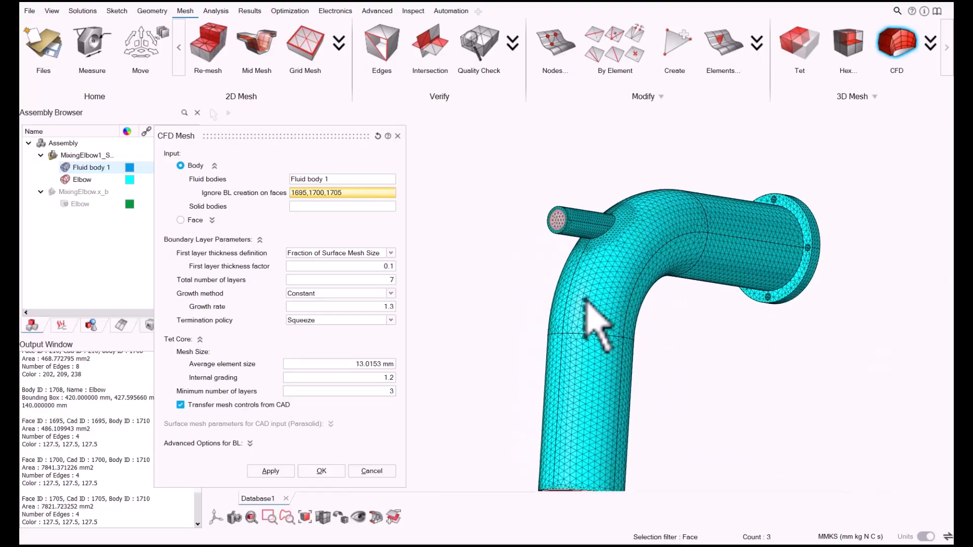
{"action": "left_click", "coordinate": [350, 206]}
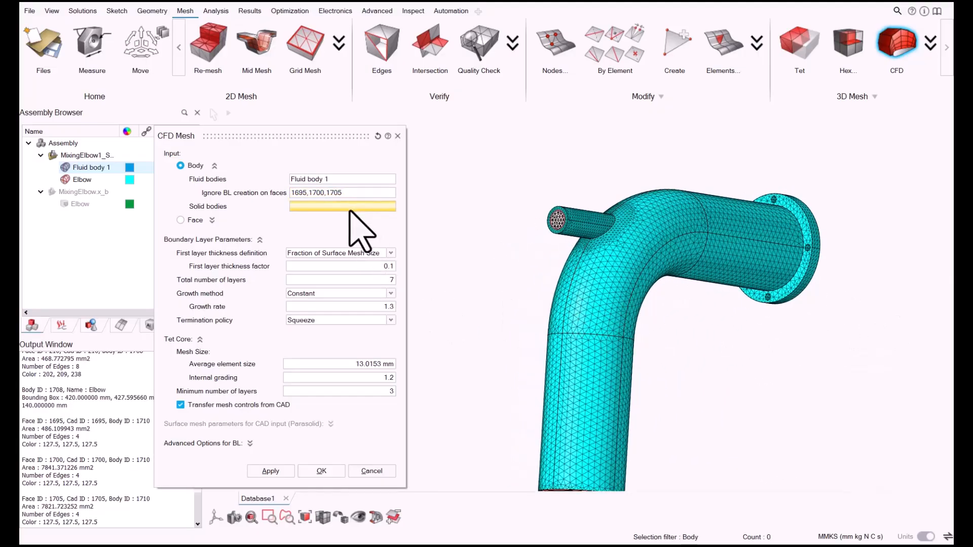
{"action": "left_click", "coordinate": [88, 180]}
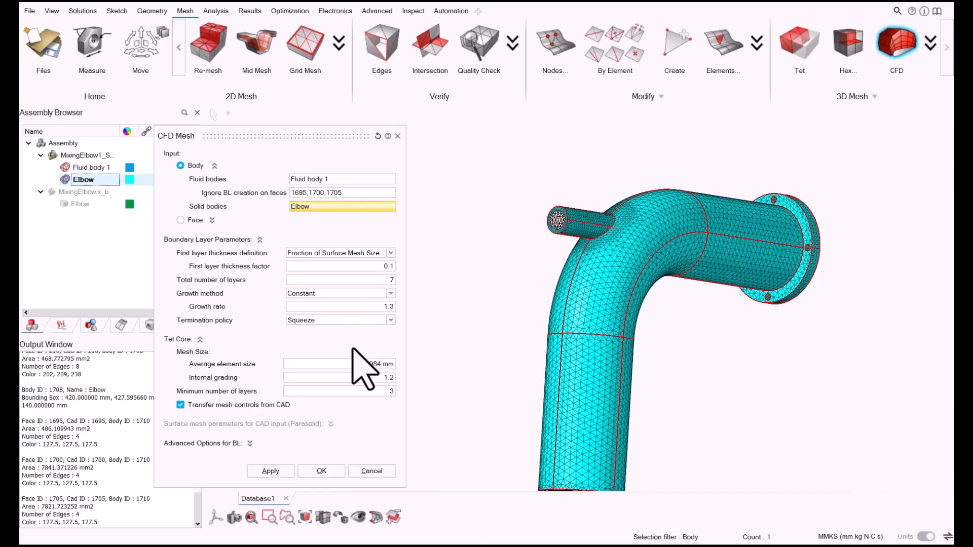
Step: Set the tet core's average element size to 8 and generate the CFD mesh of the fluid and solid bodies
{"action": "left_click", "coordinate": [330, 364]}
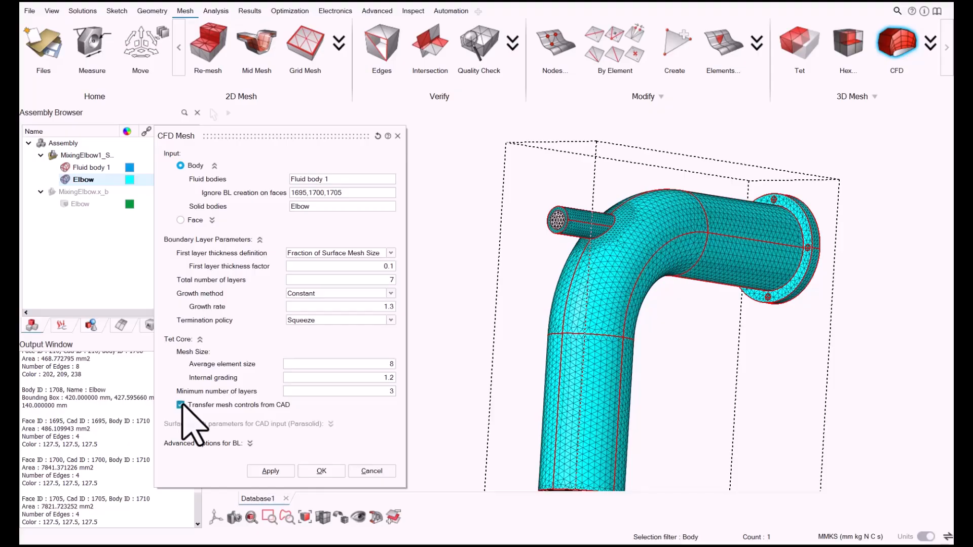
{"action": "left_click_drag", "start_coordinate": [288, 136], "coordinate": [289, 26]}
{"action": "left_click", "coordinate": [251, 333]}
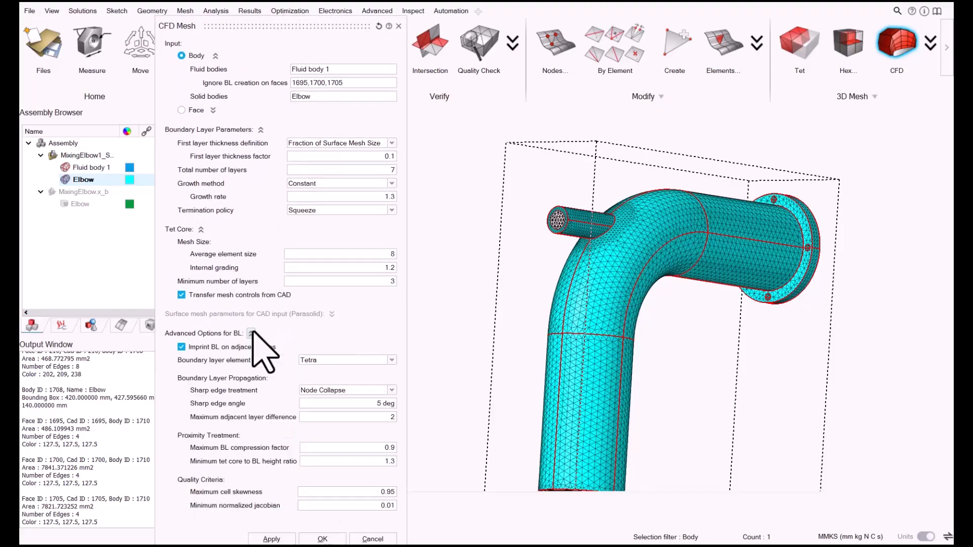
{"action": "left_click", "coordinate": [252, 334]}
{"action": "left_click_drag", "start_coordinate": [315, 27], "coordinate": [311, 84]}
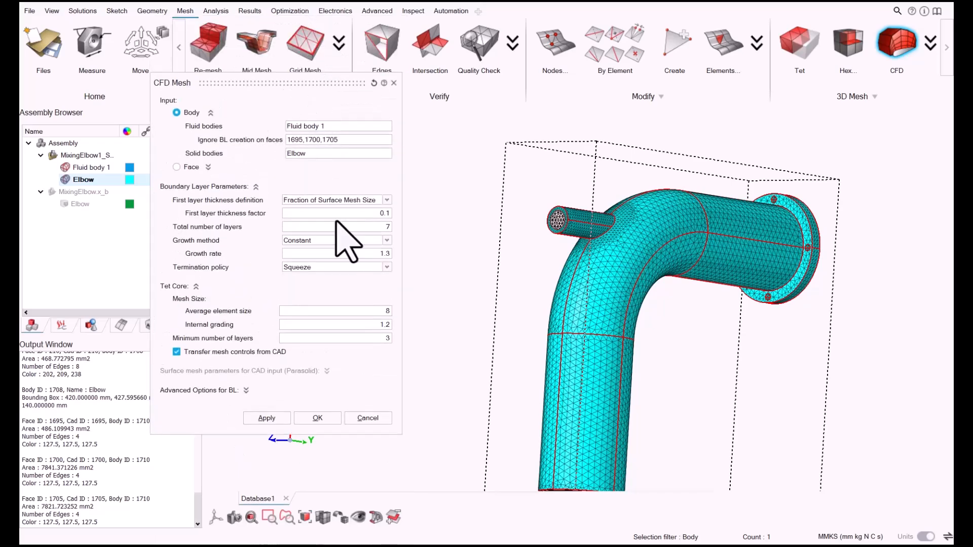
{"action": "left_click", "coordinate": [332, 420]}
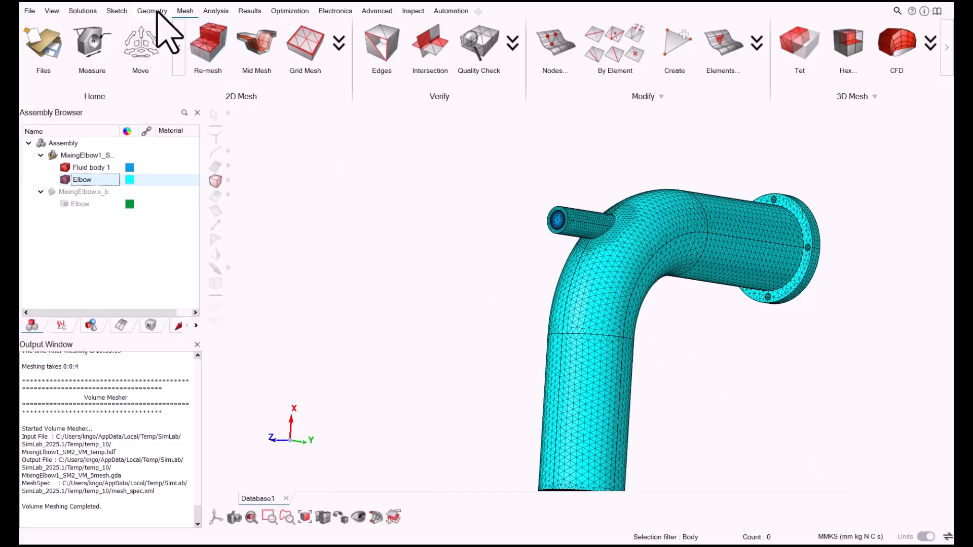
Step: Examine the boundary layer mesh on the fluid's end face at the small branch pipe
{"action": "scroll", "coordinate": [583, 233], "scroll_direction": "up", "scroll_amount": 3}
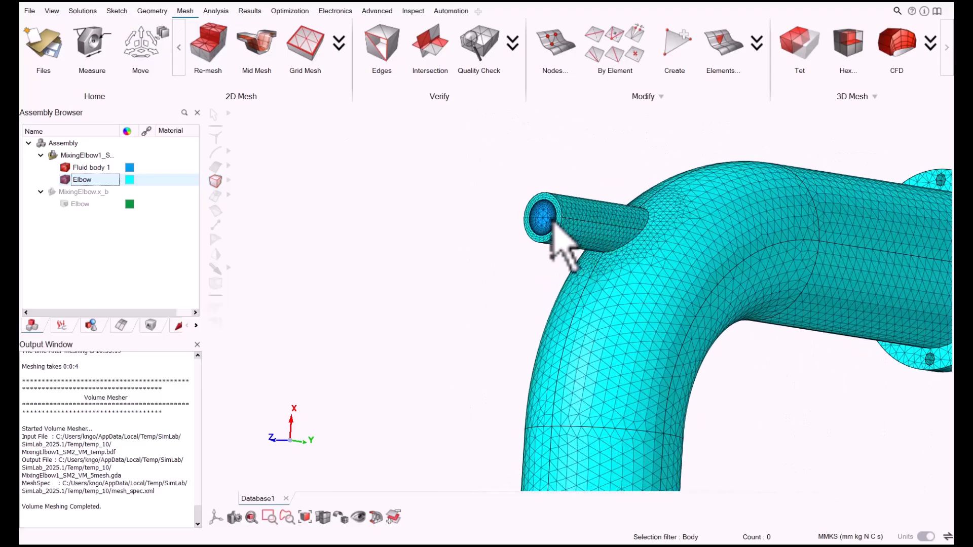
{"action": "scroll", "coordinate": [557, 233], "scroll_direction": "up", "scroll_amount": 2}
{"action": "middle_click_drag", "start_coordinate": [561, 244], "coordinate": [634, 261]}
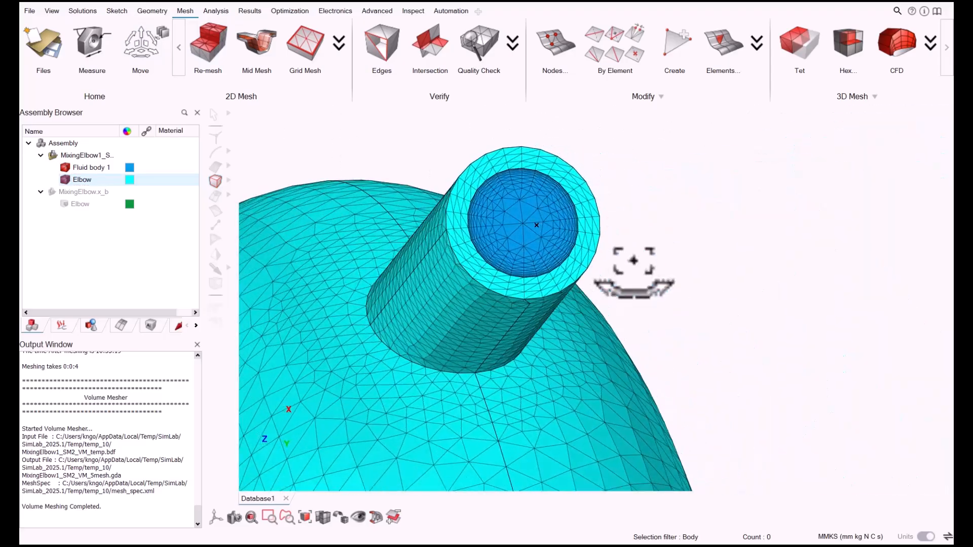
{"action": "scroll", "coordinate": [525, 217], "scroll_direction": "up", "scroll_amount": 5}
{"action": "middle_click_drag", "start_coordinate": [561, 235], "coordinate": [572, 272]}
{"action": "scroll", "coordinate": [583, 294], "scroll_direction": "up", "scroll_amount": 3}
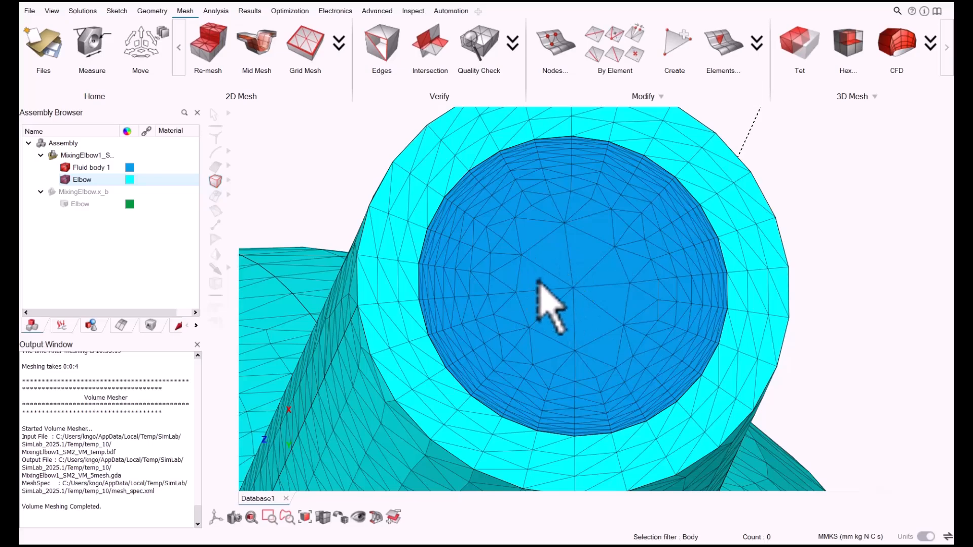
{"action": "scroll", "coordinate": [573, 287], "scroll_direction": "down", "scroll_amount": 8}
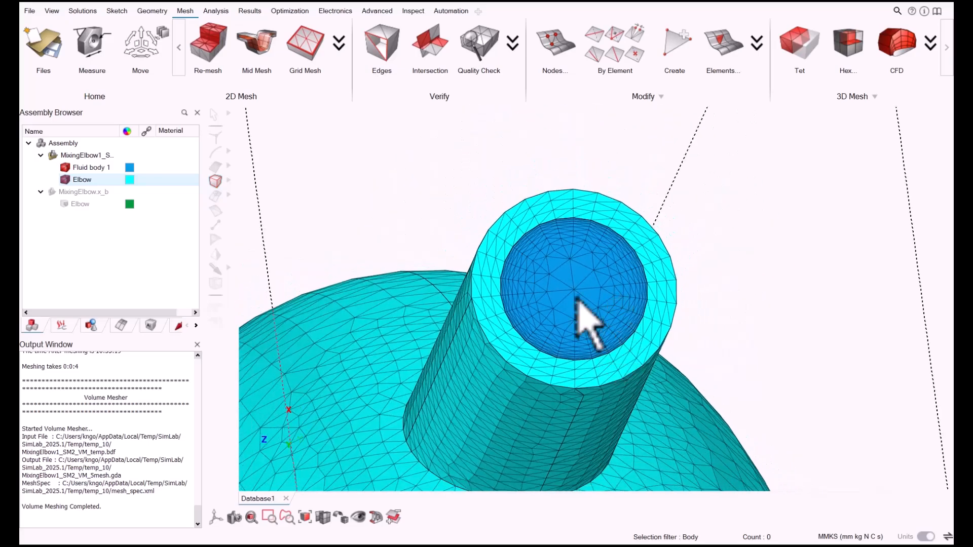
{"action": "scroll", "coordinate": [572, 332], "scroll_direction": "down", "scroll_amount": 4}
{"action": "right_click_drag", "start_coordinate": [613, 408], "coordinate": [602, 233]}
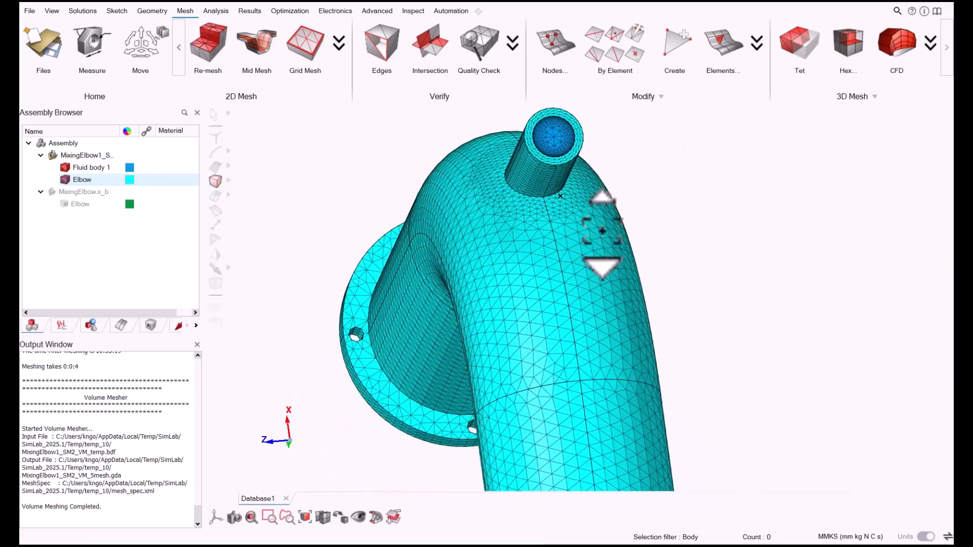
{"action": "scroll", "coordinate": [580, 418], "scroll_direction": "down", "scroll_amount": 3}
Step: Reset the model to restore the full display of the meshed elbow and fluid bodies
{"action": "middle_click_drag", "start_coordinate": [579, 418], "coordinate": [626, 478]}
{"action": "scroll", "coordinate": [576, 332], "scroll_direction": "down", "scroll_amount": 2}
{"action": "right_click", "coordinate": [516, 260]}
{"action": "right_click", "coordinate": [473, 221]}
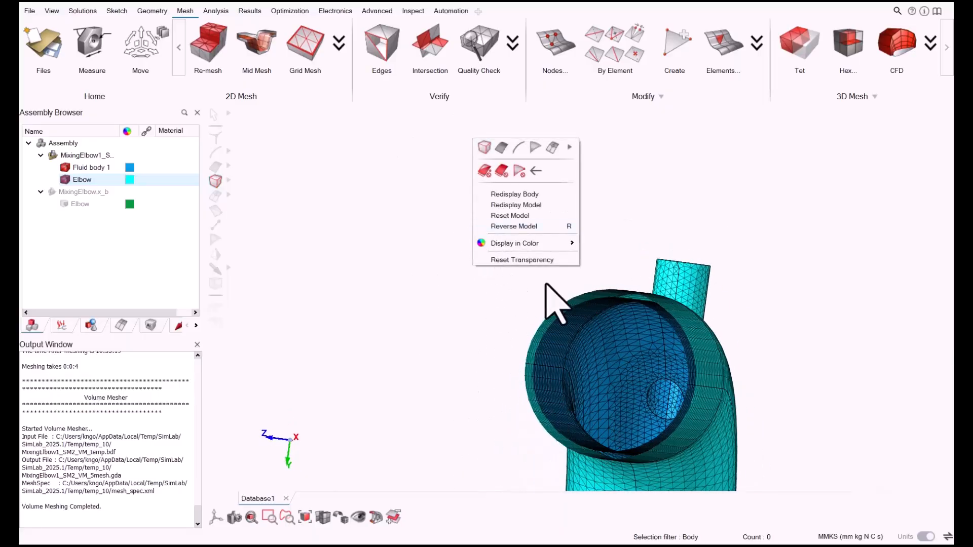
{"action": "left_click", "coordinate": [512, 215]}
Step: Examine the boundary layers and core elements on the fluid's end face at the lower pipe opening
{"action": "scroll", "coordinate": [510, 362], "scroll_direction": "up", "scroll_amount": 5}
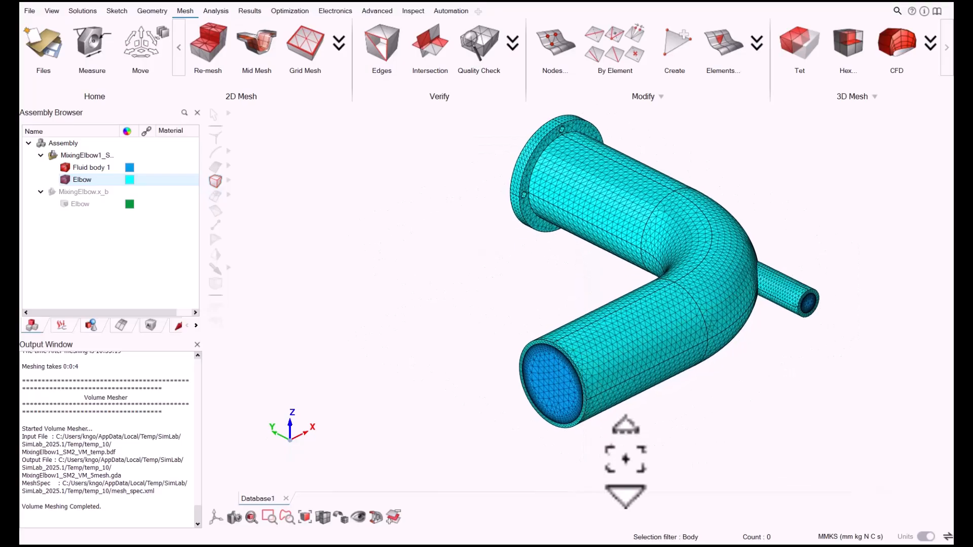
{"action": "scroll", "coordinate": [560, 401], "scroll_direction": "up", "scroll_amount": 8}
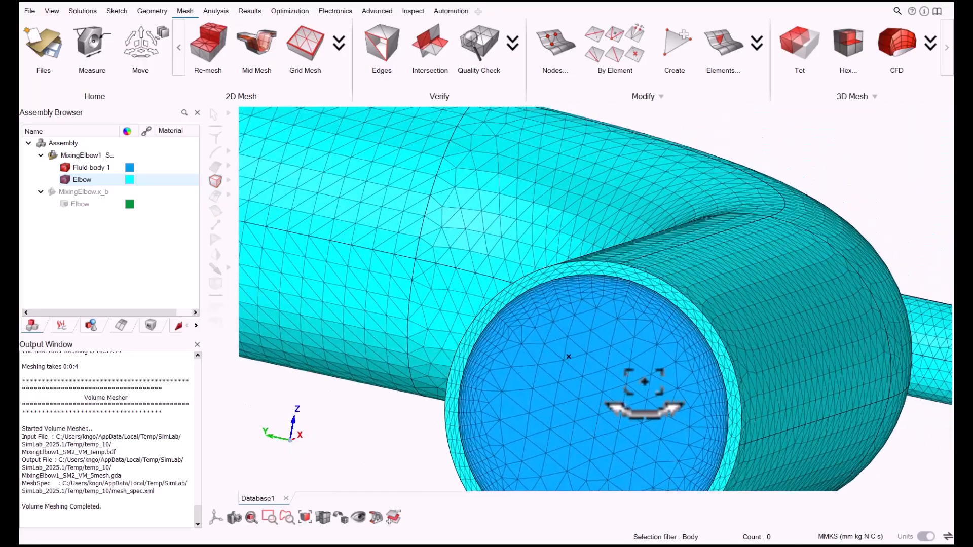
{"action": "scroll", "coordinate": [588, 337], "scroll_direction": "up", "scroll_amount": 6}
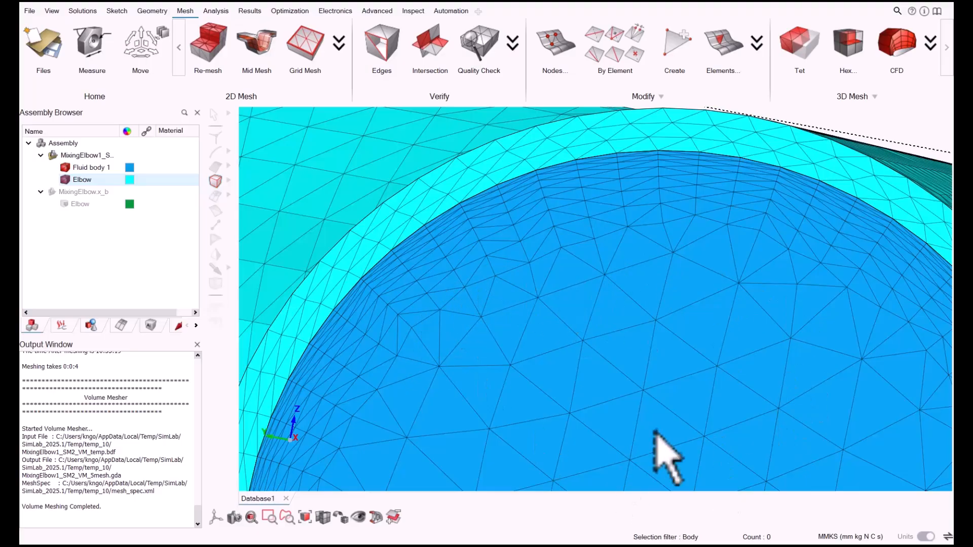
{"action": "scroll", "coordinate": [522, 321], "scroll_direction": "down", "scroll_amount": 5}
{"action": "middle_click_drag", "start_coordinate": [556, 374], "coordinate": [648, 390]}
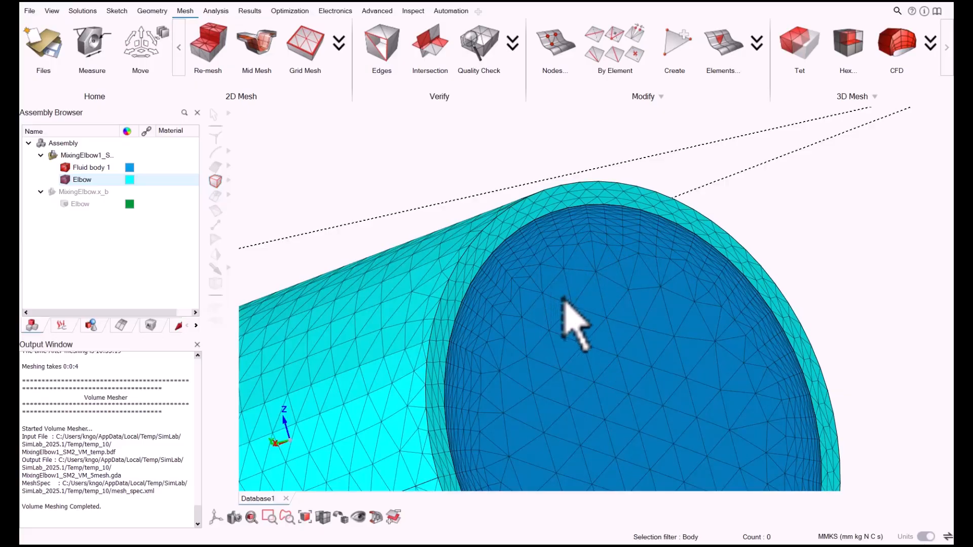
{"action": "scroll", "coordinate": [564, 299], "scroll_direction": "down", "scroll_amount": 5}
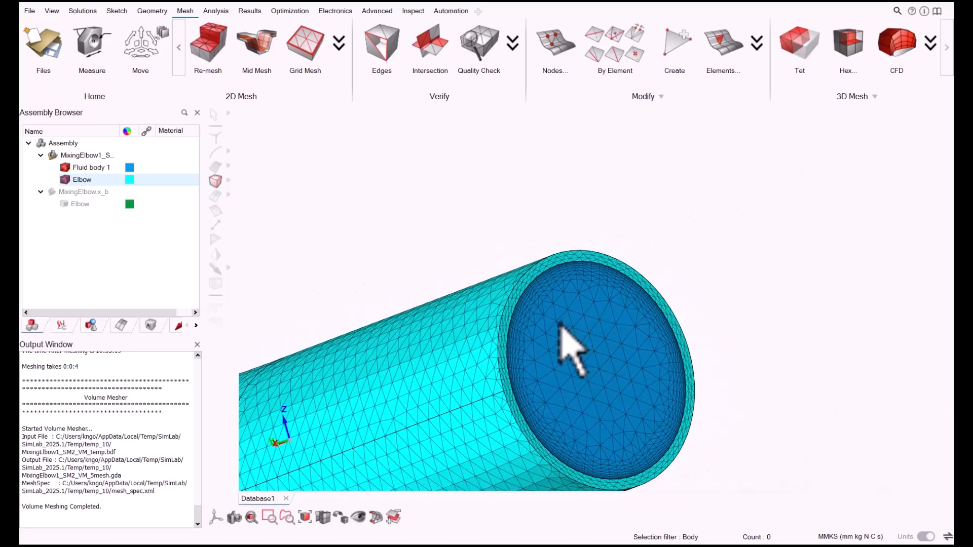
{"action": "middle_click_drag", "start_coordinate": [560, 325], "coordinate": [614, 228]}
{"action": "scroll", "coordinate": [642, 241], "scroll_direction": "up", "scroll_amount": 3}
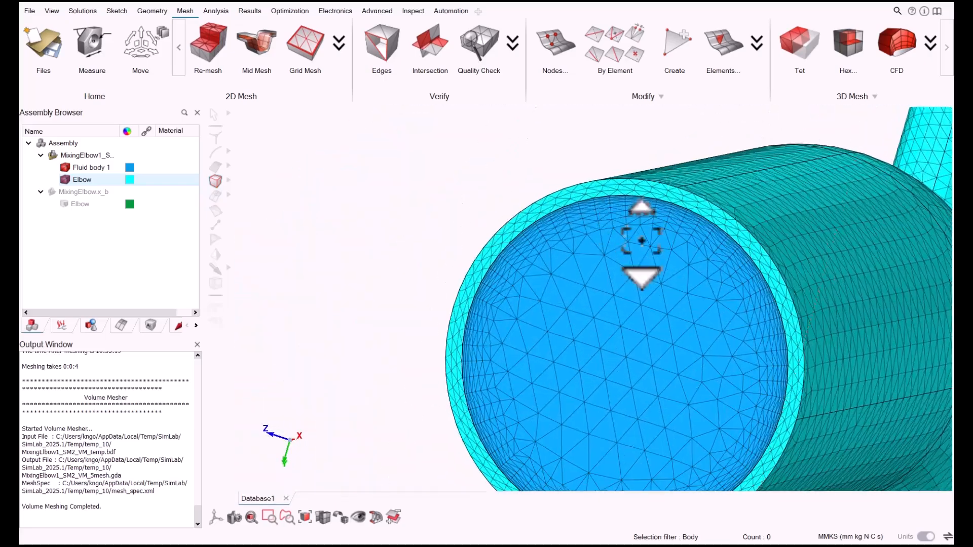
{"action": "scroll", "coordinate": [642, 240], "scroll_direction": "up", "scroll_amount": 1}
{"action": "scroll", "coordinate": [621, 224], "scroll_direction": "down", "scroll_amount": 2}
{"action": "scroll", "coordinate": [527, 299], "scroll_direction": "down", "scroll_amount": 2}
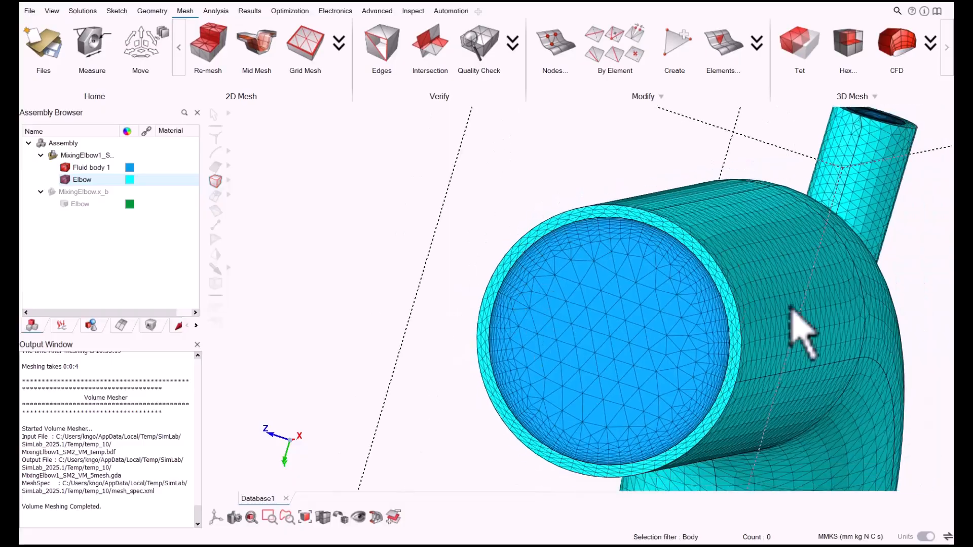
{"action": "scroll", "coordinate": [620, 254], "scroll_direction": "down", "scroll_amount": 3}
Step: Examine the boundary layer mesh on the fluid's end face inside the flange
{"action": "middle_click_drag", "start_coordinate": [660, 223], "coordinate": [508, 254]}
{"action": "right_click_drag", "start_coordinate": [667, 276], "coordinate": [566, 456]}
{"action": "scroll", "coordinate": [530, 382], "scroll_direction": "down", "scroll_amount": 2}
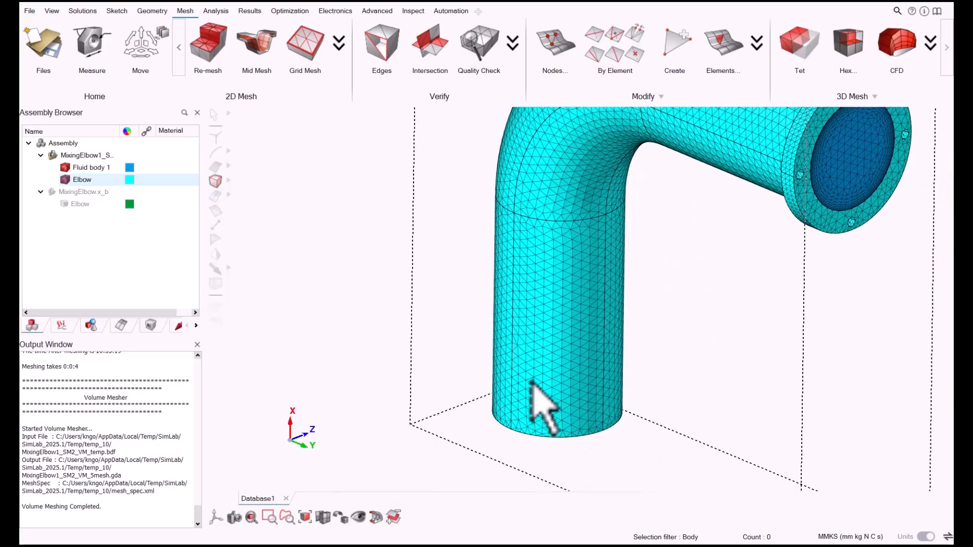
{"action": "scroll", "coordinate": [804, 217], "scroll_direction": "up", "scroll_amount": 2}
{"action": "scroll", "coordinate": [691, 337], "scroll_direction": "up", "scroll_amount": 2}
{"action": "scroll", "coordinate": [771, 305], "scroll_direction": "up", "scroll_amount": 2}
{"action": "scroll", "coordinate": [787, 325], "scroll_direction": "up", "scroll_amount": 2}
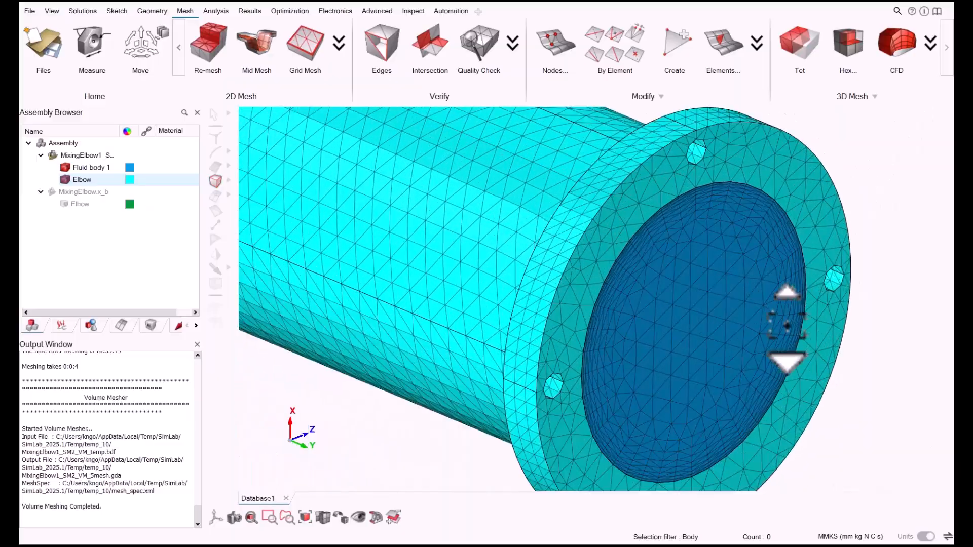
{"action": "scroll", "coordinate": [787, 325], "scroll_direction": "up", "scroll_amount": 2}
{"action": "middle_click_drag", "start_coordinate": [749, 315], "coordinate": [740, 274]}
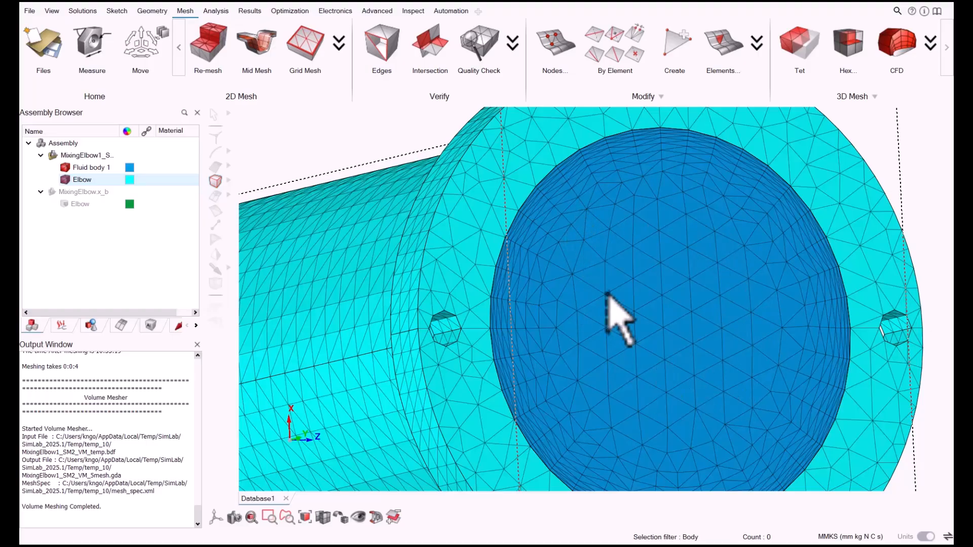
{"action": "scroll", "coordinate": [697, 343], "scroll_direction": "down", "scroll_amount": 5}
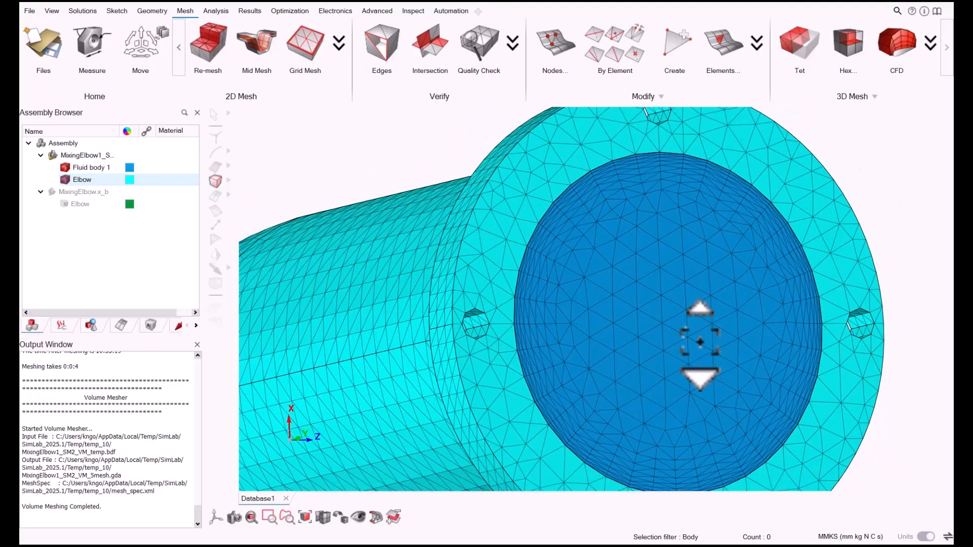
{"action": "middle_click_drag", "start_coordinate": [696, 348], "coordinate": [523, 235]}
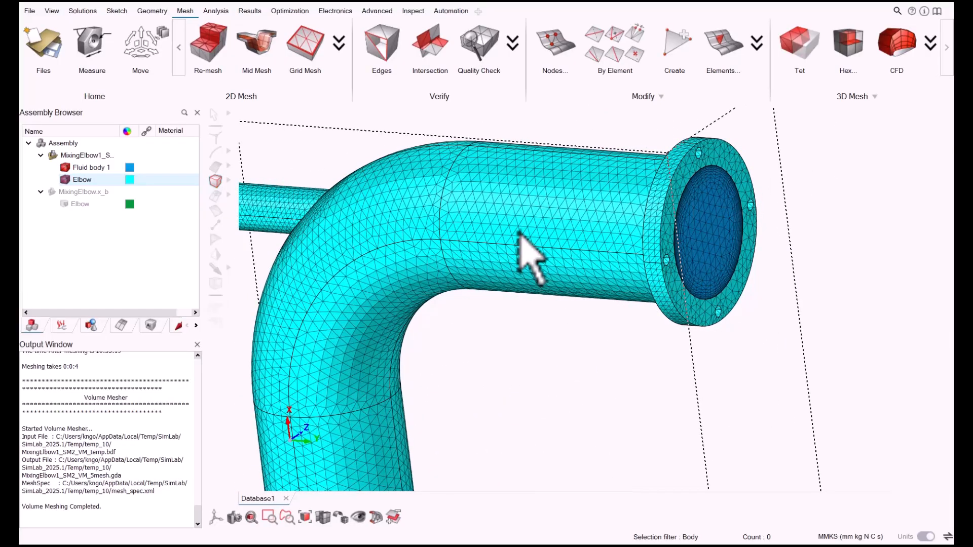
{"action": "scroll", "coordinate": [506, 294], "scroll_direction": "down", "scroll_amount": 2}
{"action": "right_click_drag", "start_coordinate": [545, 335], "coordinate": [602, 312]}
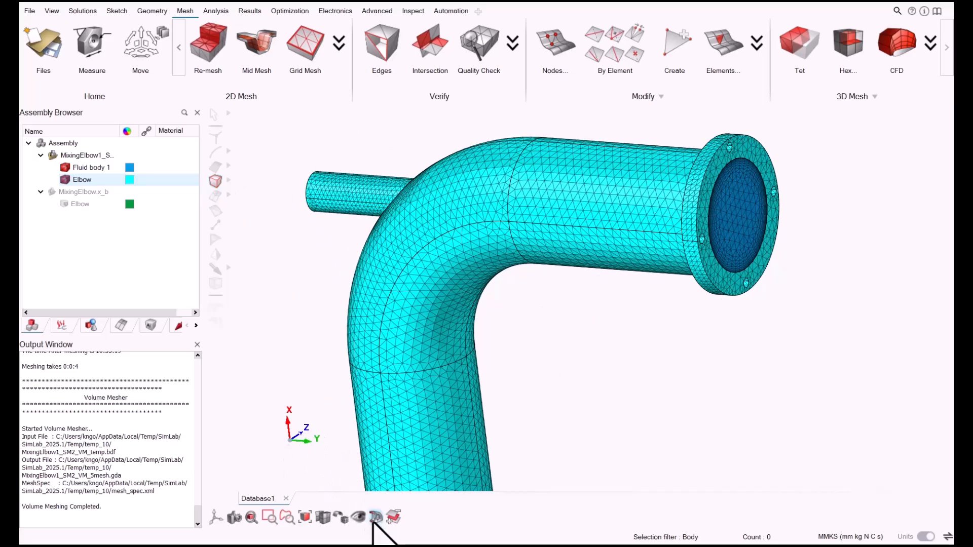
Step: Section the meshed bodies lengthwise through the elbow and inspect the mesh at the branch pipe junction
{"action": "left_click", "coordinate": [375, 517]}
{"action": "scroll", "coordinate": [450, 243], "scroll_direction": "up", "scroll_amount": 5}
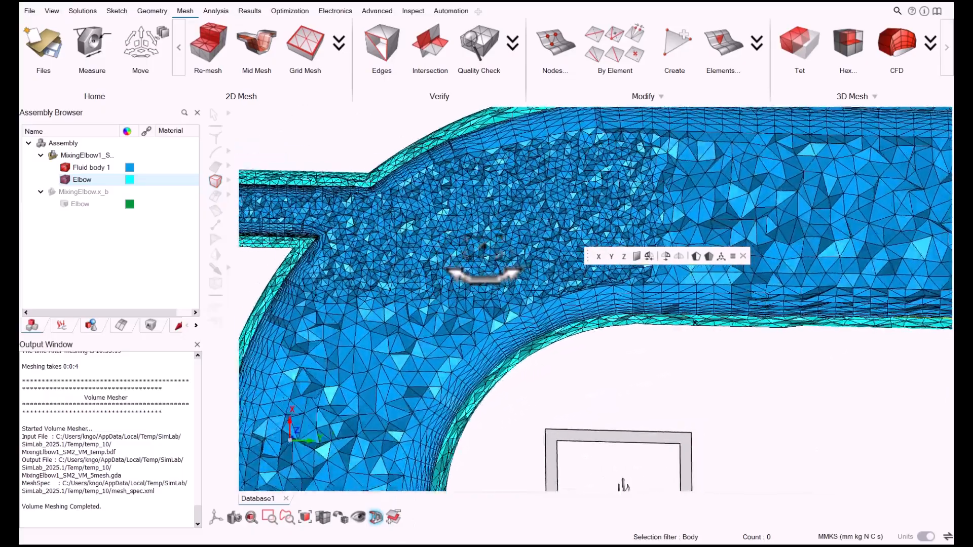
{"action": "middle_click_drag", "start_coordinate": [484, 247], "coordinate": [456, 228]}
{"action": "scroll", "coordinate": [341, 233], "scroll_direction": "up", "scroll_amount": 5}
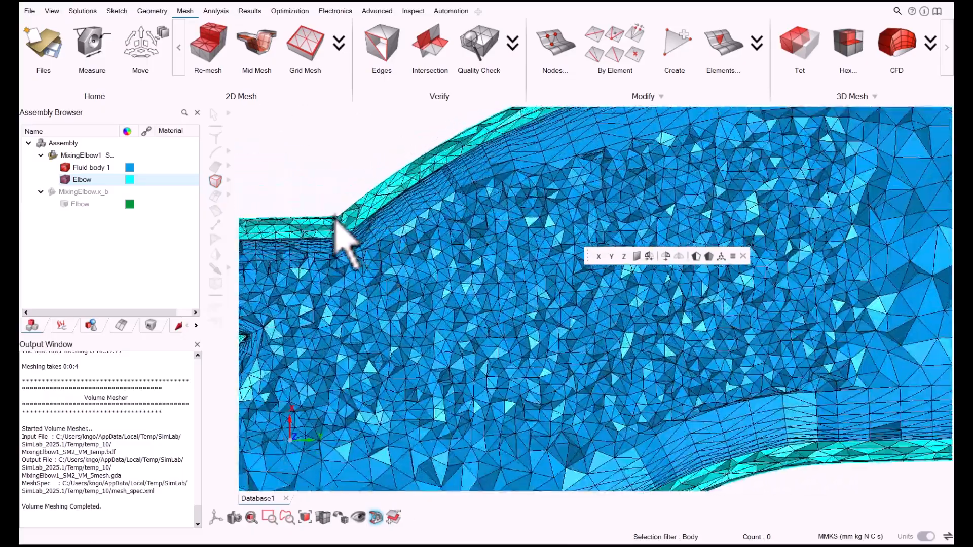
{"action": "scroll", "coordinate": [339, 236], "scroll_direction": "up", "scroll_amount": 2}
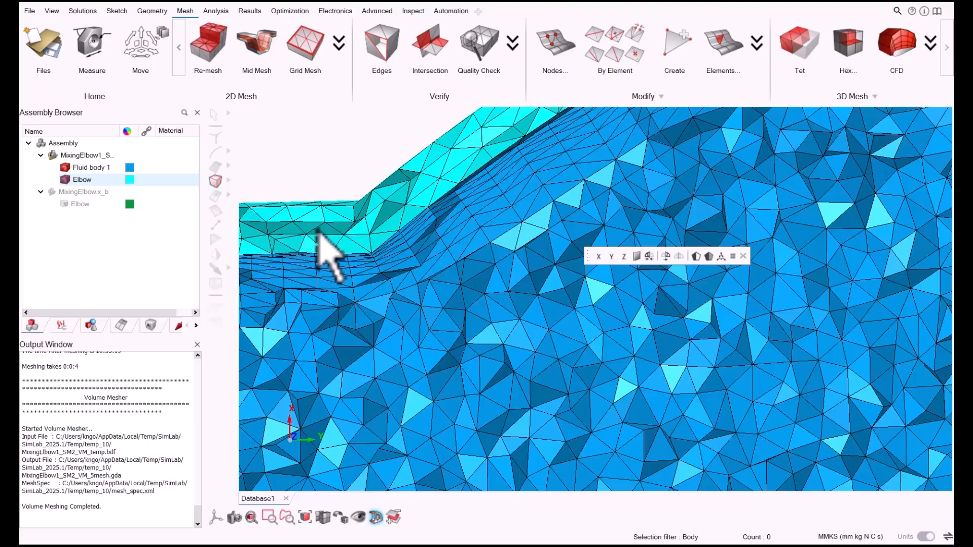
{"action": "scroll", "coordinate": [375, 264], "scroll_direction": "up", "scroll_amount": 1}
Step: Examine the sectioned mesh for the refined mixing region, tet core sizing and wall layers along the bend and flange end
{"action": "scroll", "coordinate": [375, 263], "scroll_direction": "down", "scroll_amount": 4}
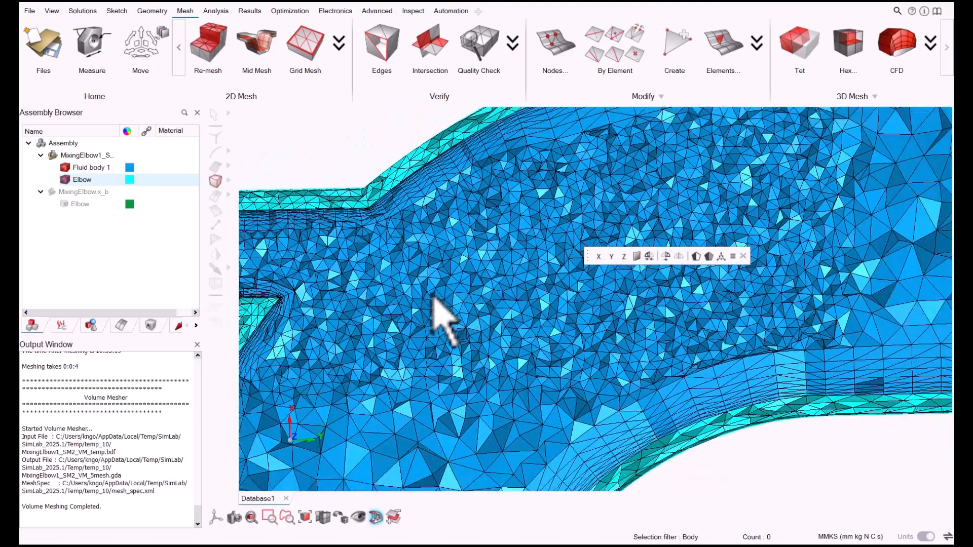
{"action": "scroll", "coordinate": [434, 296], "scroll_direction": "down", "scroll_amount": 1}
{"action": "scroll", "coordinate": [836, 242], "scroll_direction": "down", "scroll_amount": 1}
{"action": "middle_click_drag", "start_coordinate": [836, 242], "coordinate": [753, 254]}
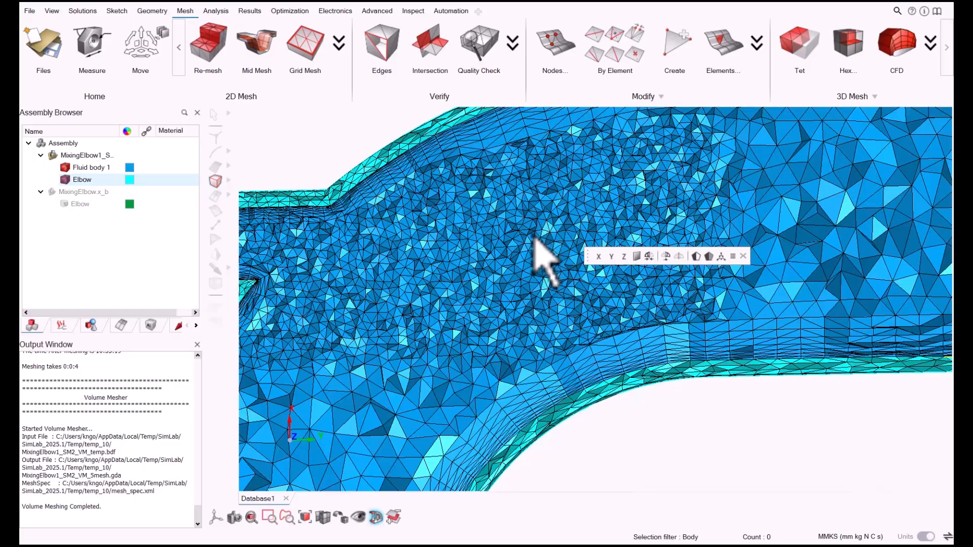
{"action": "scroll", "coordinate": [572, 287], "scroll_direction": "down", "scroll_amount": 3}
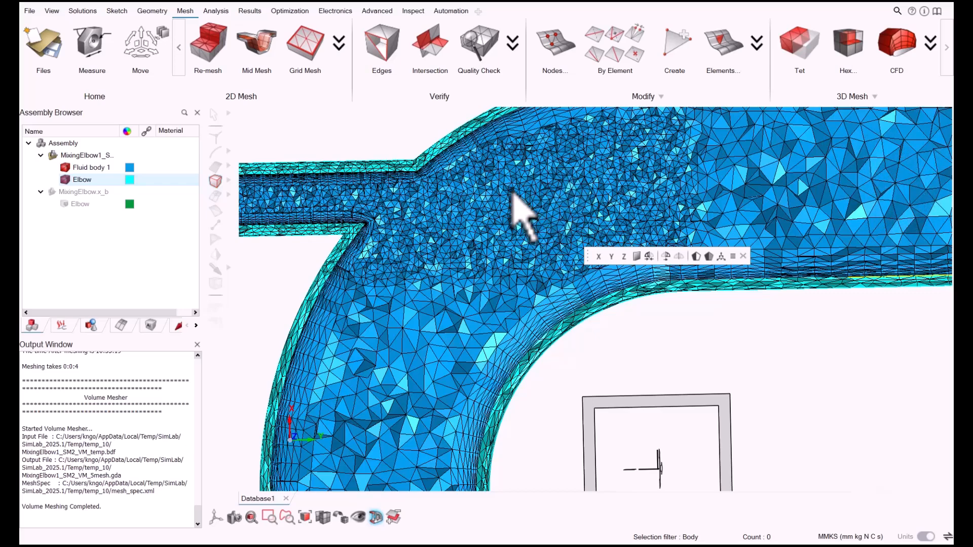
{"action": "scroll", "coordinate": [530, 253], "scroll_direction": "up", "scroll_amount": 4}
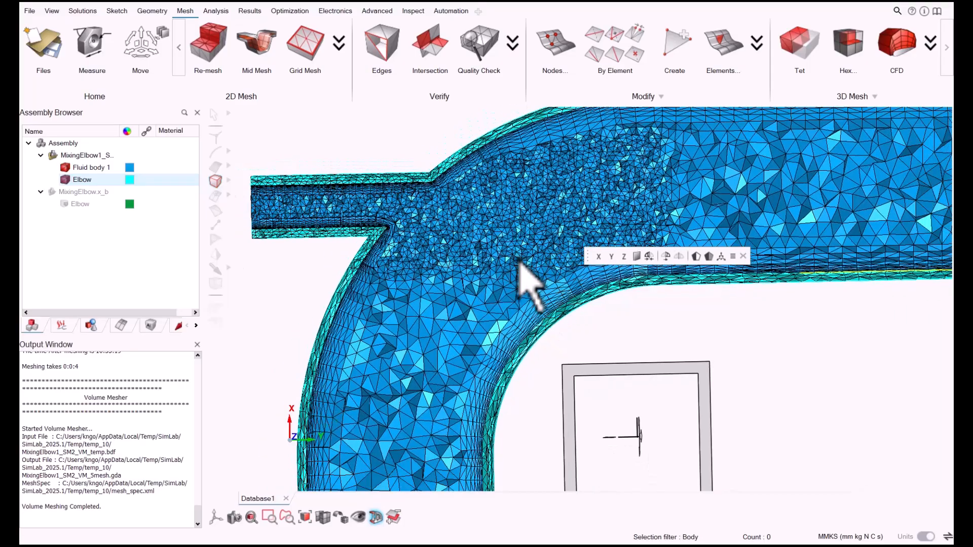
{"action": "scroll", "coordinate": [469, 401], "scroll_direction": "up", "scroll_amount": 3}
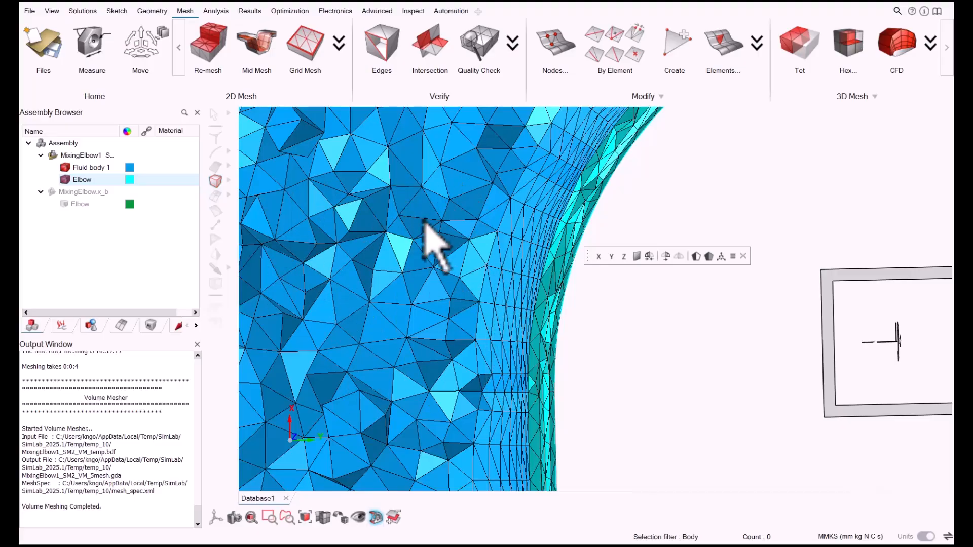
{"action": "scroll", "coordinate": [377, 236], "scroll_direction": "down", "scroll_amount": 8}
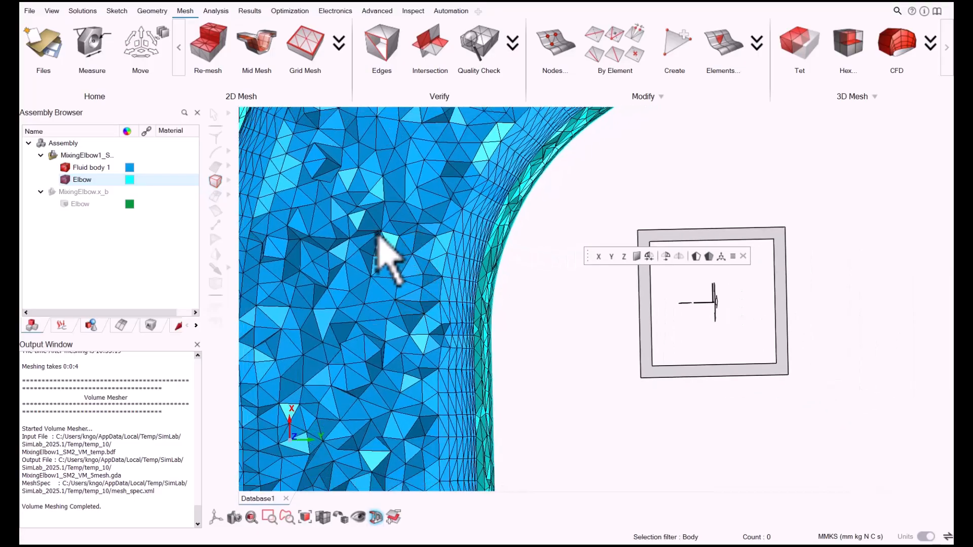
{"action": "scroll", "coordinate": [791, 223], "scroll_direction": "up", "scroll_amount": 10}
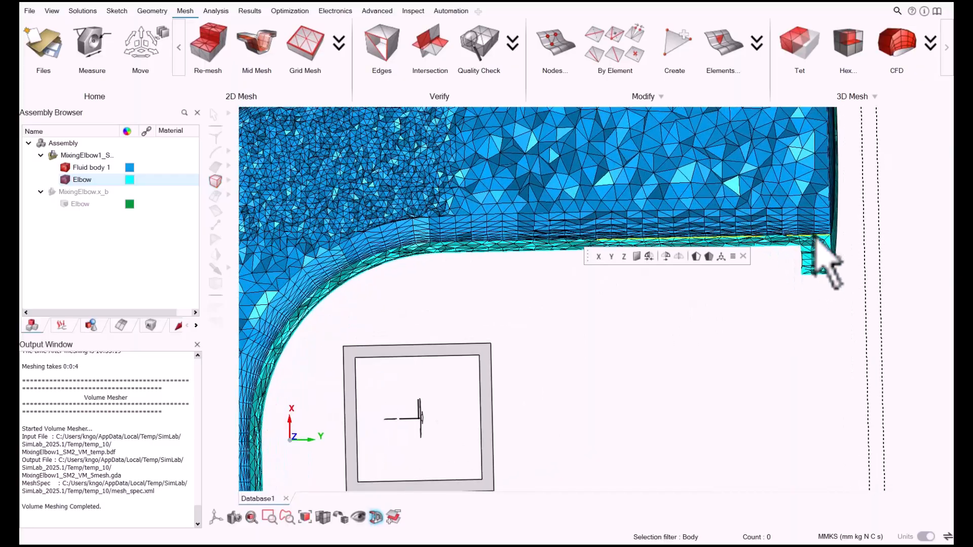
{"action": "mouse_move", "coordinate": [854, 283]}
{"action": "middle_mouse_down"}
{"action": "mouse_move", "coordinate": [839, 270]}
{"action": "mouse_move", "coordinate": [862, 282]}
{"action": "middle_mouse_up"}
{"action": "scroll", "coordinate": [817, 168], "scroll_direction": "down", "scroll_amount": 4}
{"action": "scroll", "coordinate": [771, 195], "scroll_direction": "up", "scroll_amount": 10}
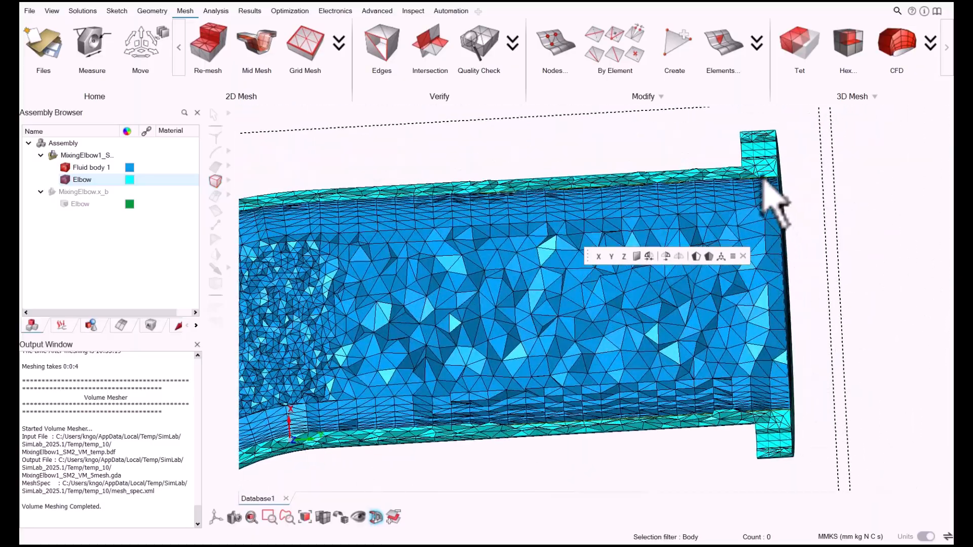
{"action": "scroll", "coordinate": [832, 233], "scroll_direction": "down", "scroll_amount": 10}
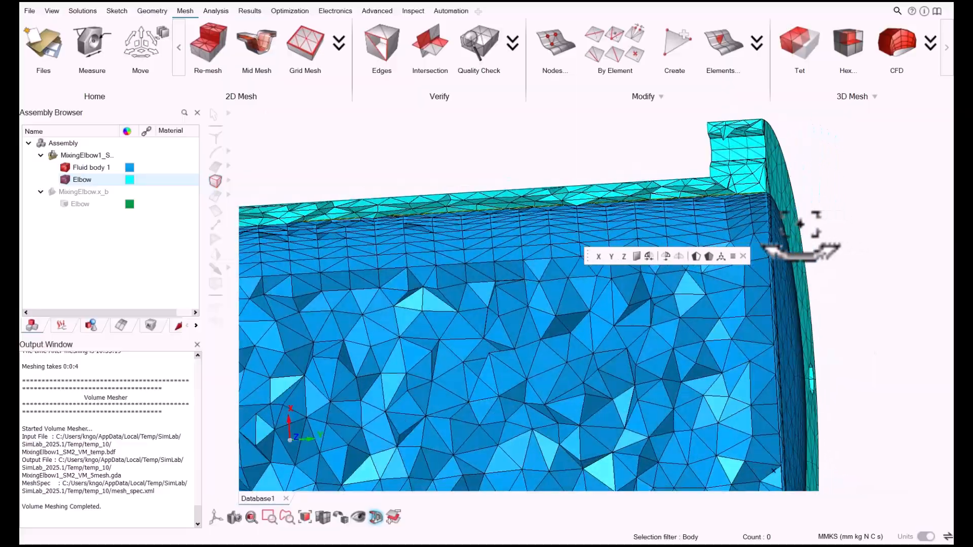
Step: Examine the sectioned mesh at the branch pipe's open end, including the solid wall elements and the fluid boundary layers
{"action": "middle_click_drag", "start_coordinate": [667, 282], "coordinate": [862, 233]}
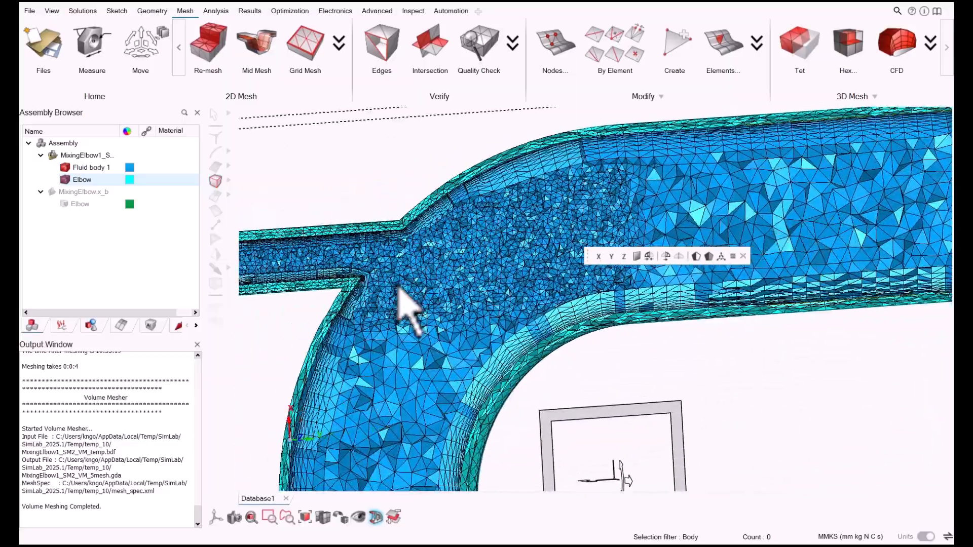
{"action": "scroll", "coordinate": [400, 284], "scroll_direction": "up", "scroll_amount": 3}
{"action": "middle_click_drag", "start_coordinate": [479, 299], "coordinate": [715, 279]}
{"action": "scroll", "coordinate": [422, 212], "scroll_direction": "up", "scroll_amount": 4}
{"action": "scroll", "coordinate": [422, 212], "scroll_direction": "up", "scroll_amount": 8}
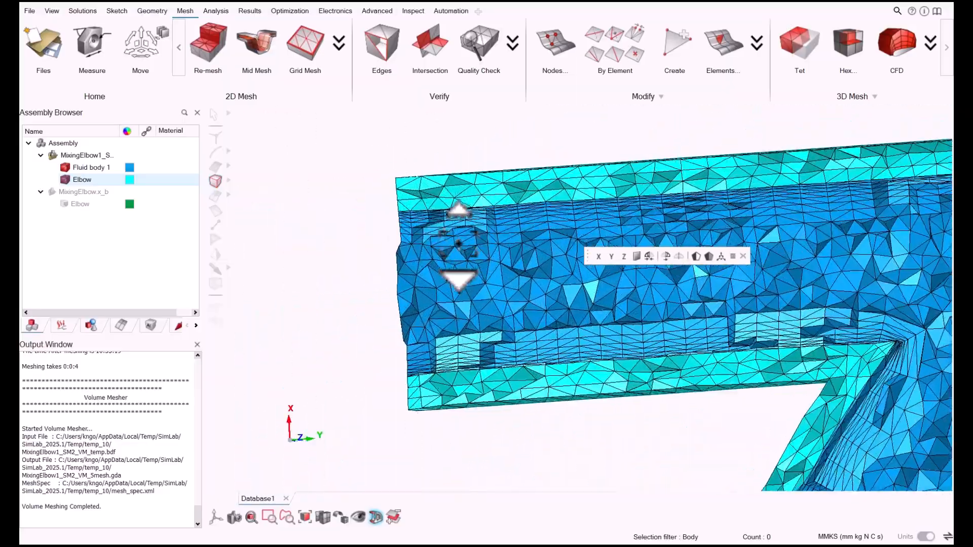
{"action": "middle_click_drag", "start_coordinate": [407, 198], "coordinate": [465, 215]}
{"action": "middle_click_drag", "start_coordinate": [505, 269], "coordinate": [467, 272]}
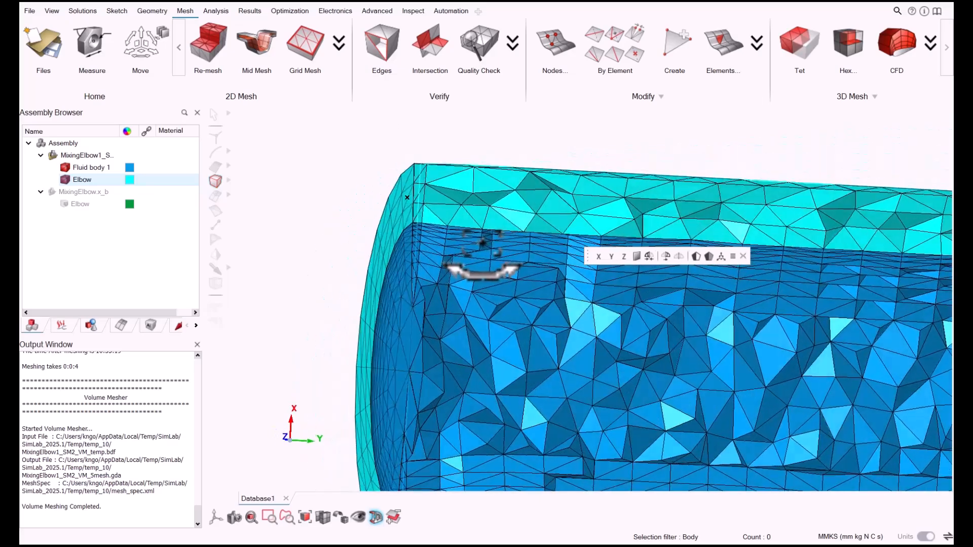
{"action": "scroll", "coordinate": [435, 207], "scroll_direction": "up", "scroll_amount": 6}
{"action": "middle_click_drag", "start_coordinate": [426, 186], "coordinate": [543, 215]}
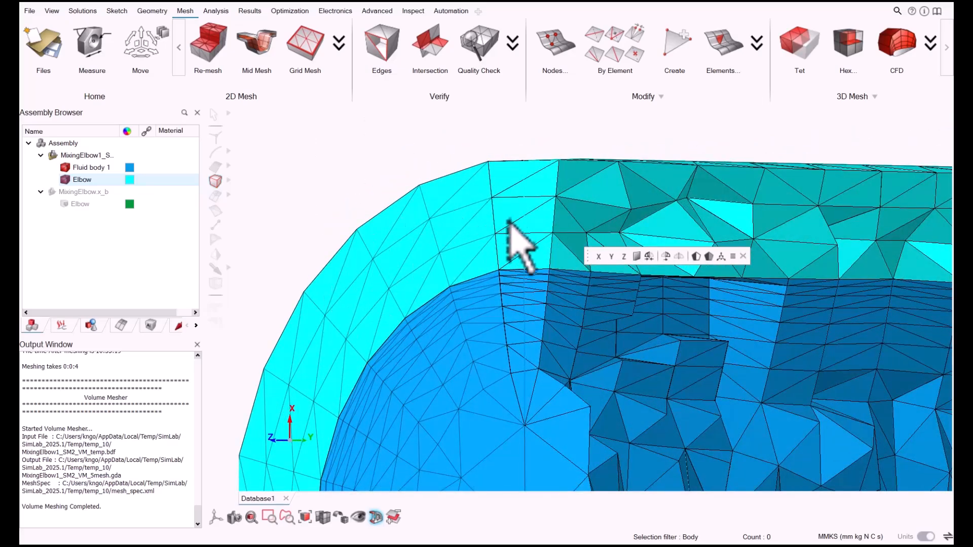
{"action": "middle_click_drag", "start_coordinate": [350, 271], "coordinate": [402, 324]}
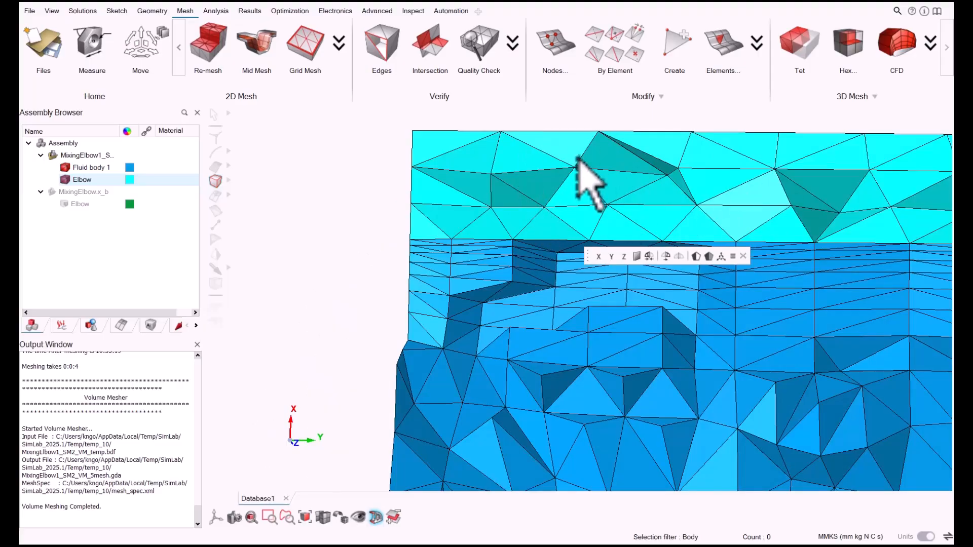
{"action": "middle_click_drag", "start_coordinate": [588, 188], "coordinate": [444, 158]}
{"action": "scroll", "coordinate": [576, 178], "scroll_direction": "down", "scroll_amount": 8}
{"action": "scroll", "coordinate": [433, 197], "scroll_direction": "down", "scroll_amount": 4}
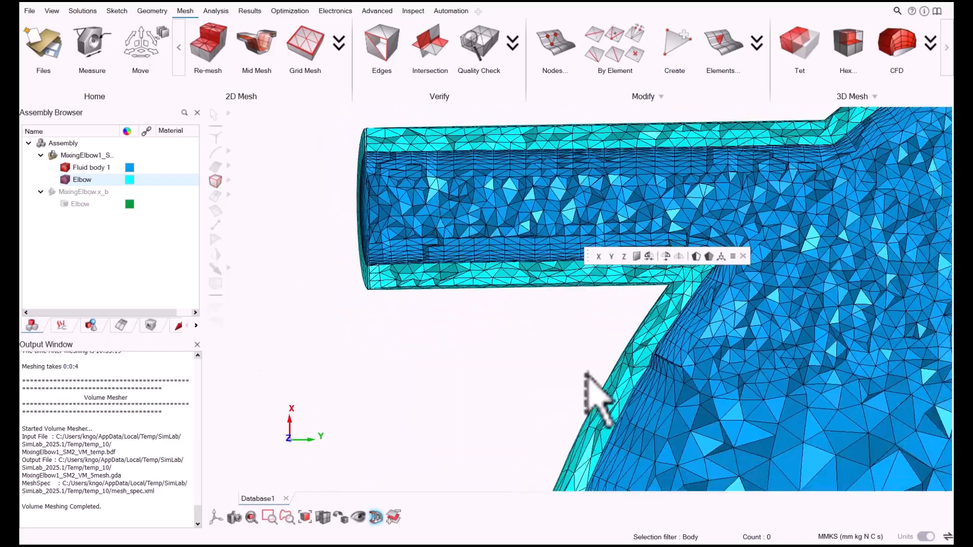
Step: Examine the sectioned mesh along the large straight pipe below the bend, down to its opening
{"action": "middle_click_drag", "start_coordinate": [586, 375], "coordinate": [443, 176]}
{"action": "scroll", "coordinate": [444, 188], "scroll_direction": "down", "scroll_amount": 4}
{"action": "middle_click_drag", "start_coordinate": [468, 391], "coordinate": [498, 200]}
{"action": "middle_click_drag", "start_coordinate": [543, 433], "coordinate": [570, 200]}
{"action": "middle_click_drag", "start_coordinate": [549, 404], "coordinate": [561, 296]}
{"action": "scroll", "coordinate": [437, 335], "scroll_direction": "up", "scroll_amount": 3}
{"action": "scroll", "coordinate": [437, 332], "scroll_direction": "up", "scroll_amount": 2}
{"action": "scroll", "coordinate": [444, 314], "scroll_direction": "down", "scroll_amount": 8}
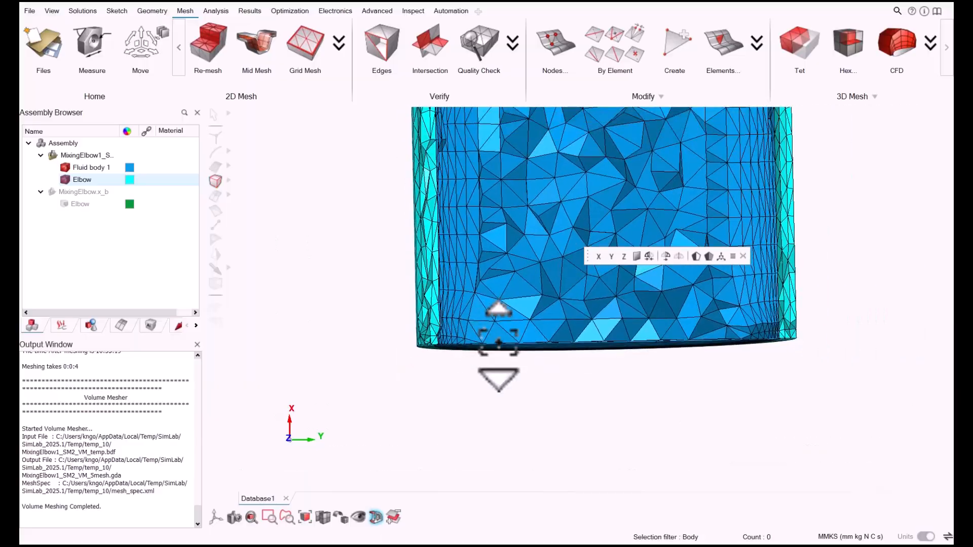
{"action": "middle_click_drag", "start_coordinate": [521, 323], "coordinate": [482, 490]}
{"action": "scroll", "coordinate": [509, 276], "scroll_direction": "down", "scroll_amount": 5}
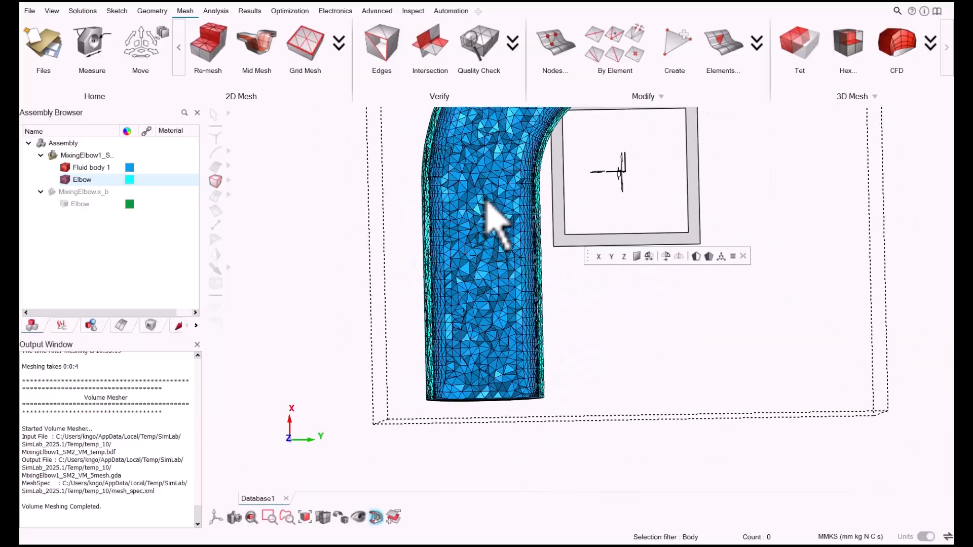
{"action": "middle_click_drag", "start_coordinate": [486, 200], "coordinate": [473, 228]}
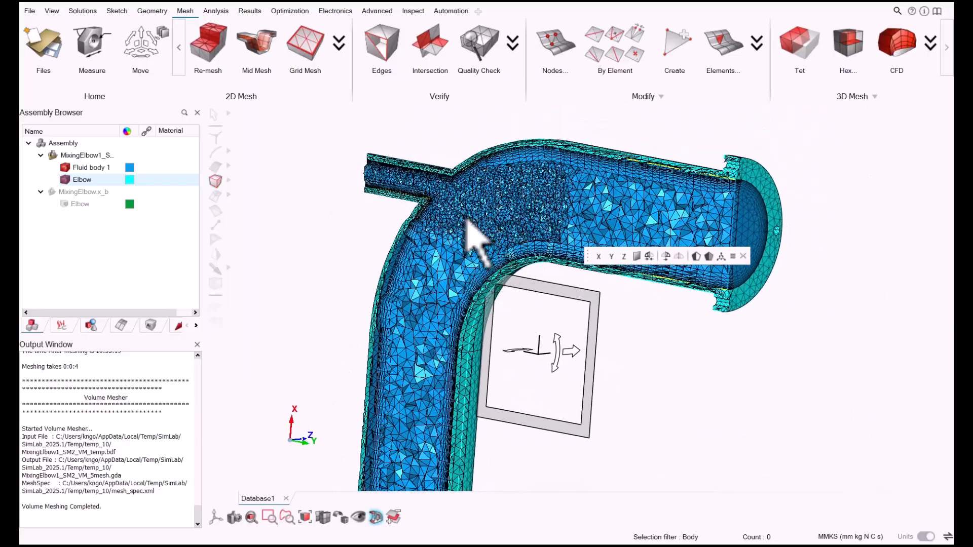
Step: Turn off the section cut and show the whole meshed elbow in isometric view
{"action": "left_click", "coordinate": [377, 519]}
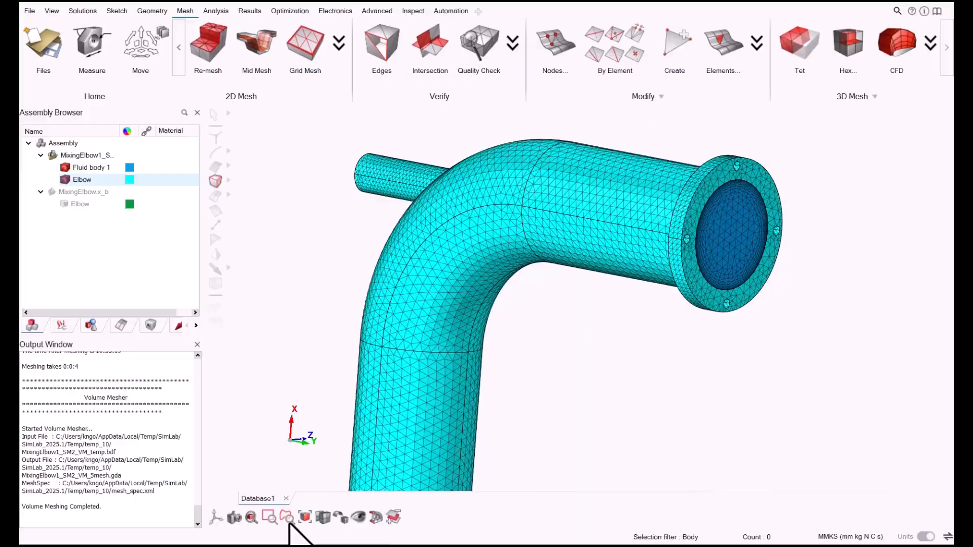
{"action": "left_click", "coordinate": [216, 517]}
{"action": "left_click", "coordinate": [353, 499]}
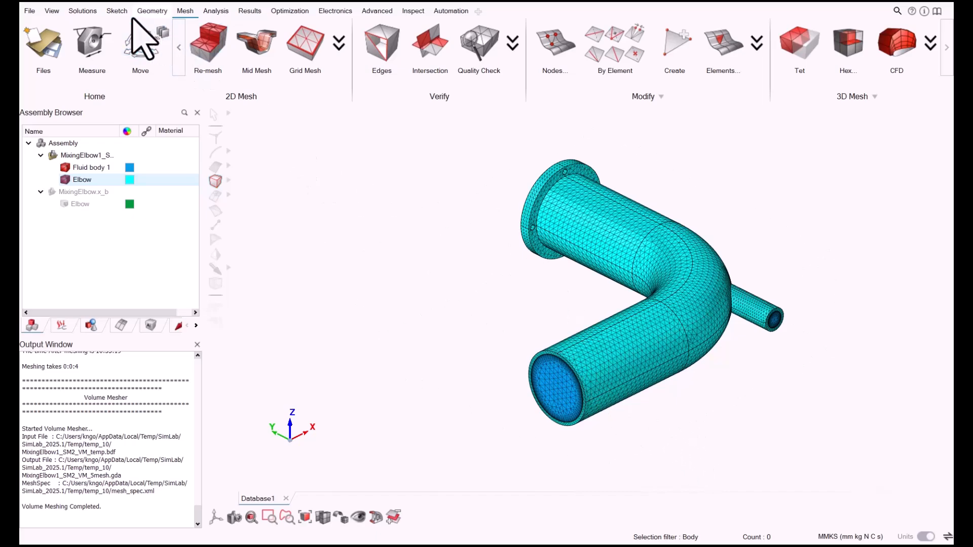
Step: Create a steady-state AcuSolve flow solution for Elbow and Fluid body 1, incompressible and turbulent (Spalart-Allmaras), with Heat Transfer enabled
{"action": "left_click", "coordinate": [84, 11]}
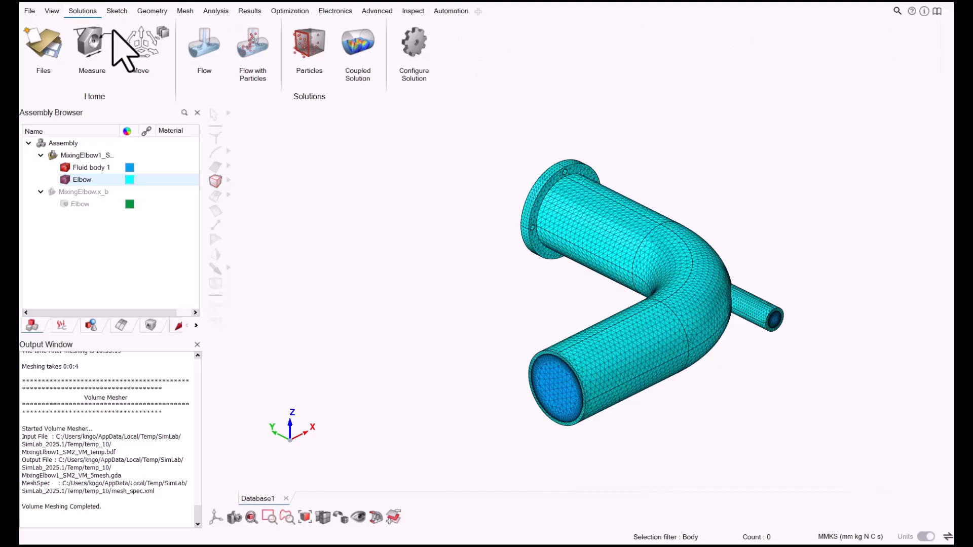
{"action": "left_click", "coordinate": [207, 51]}
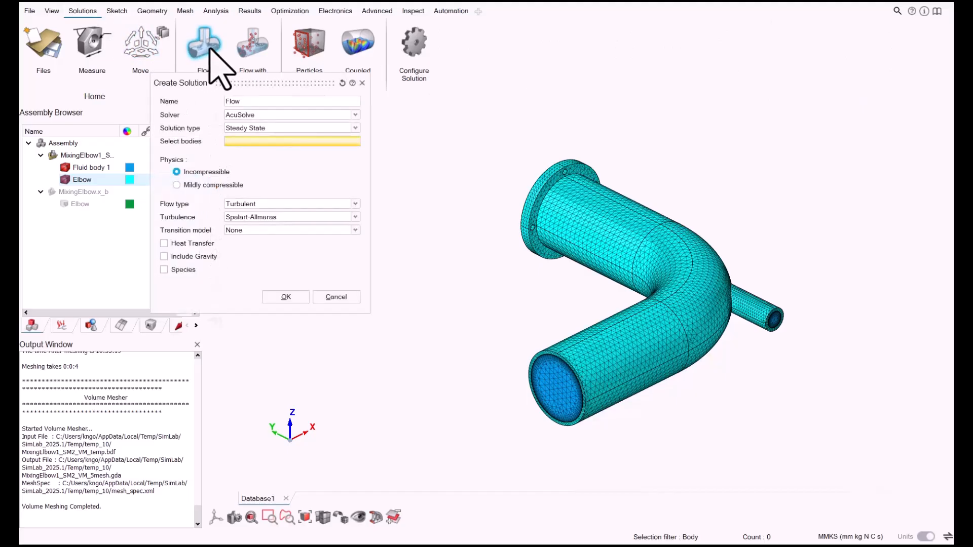
{"action": "left_click_drag", "start_coordinate": [218, 80], "coordinate": [287, 79]}
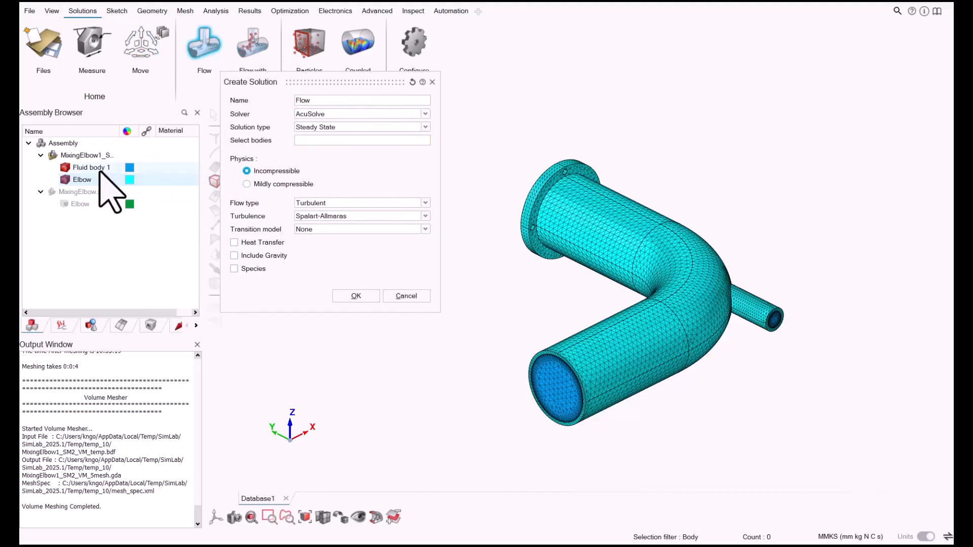
{"action": "left_click", "coordinate": [86, 179]}
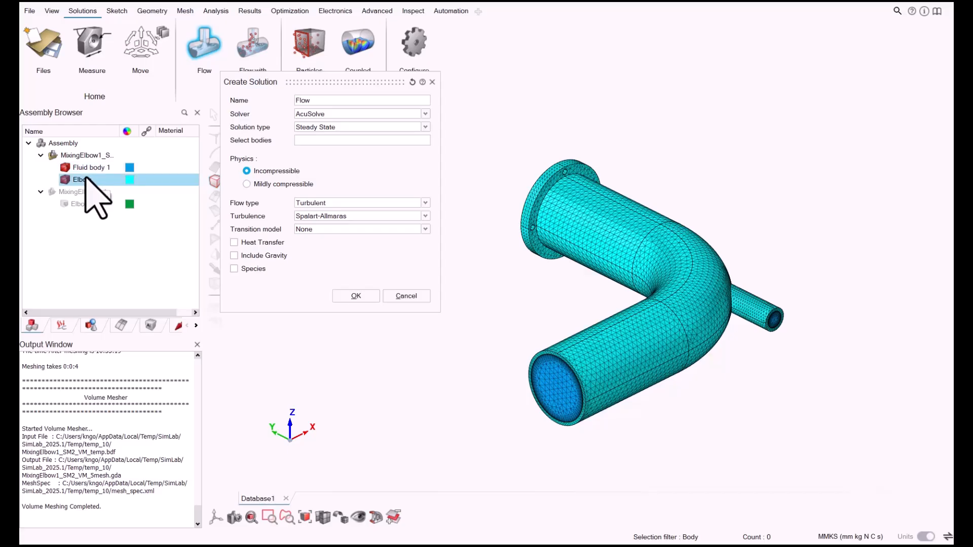
{"action": "left_click", "coordinate": [92, 167], "text": "ctrl"}
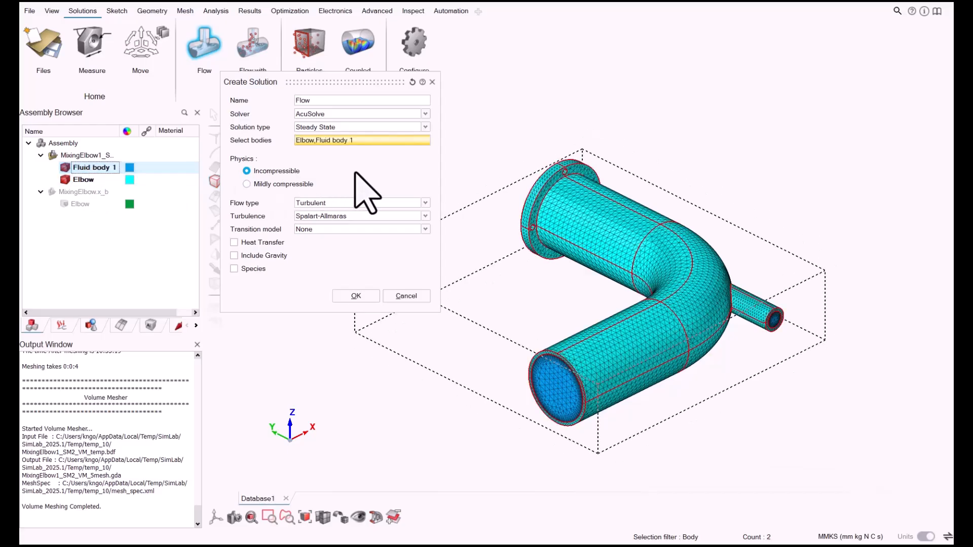
{"action": "left_click", "coordinate": [383, 169]}
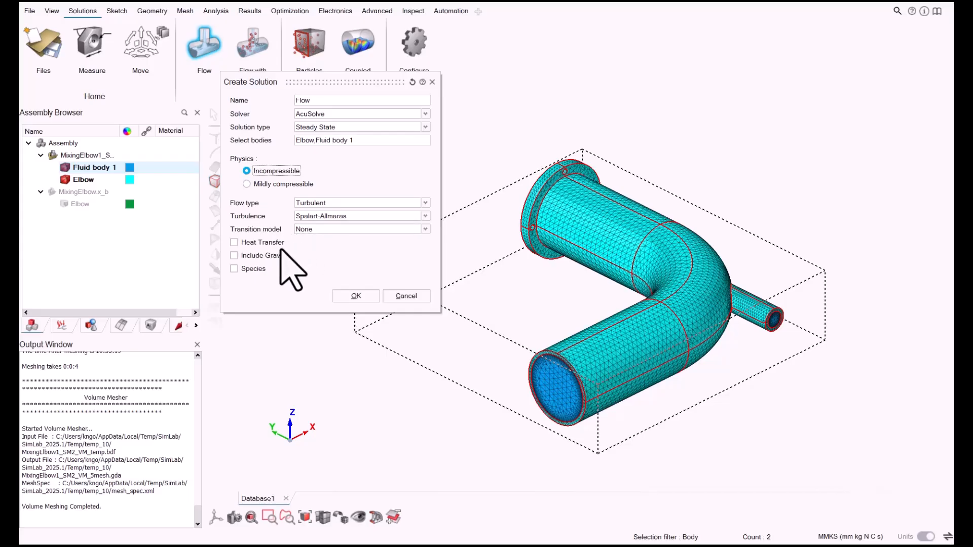
{"action": "left_click", "coordinate": [274, 244]}
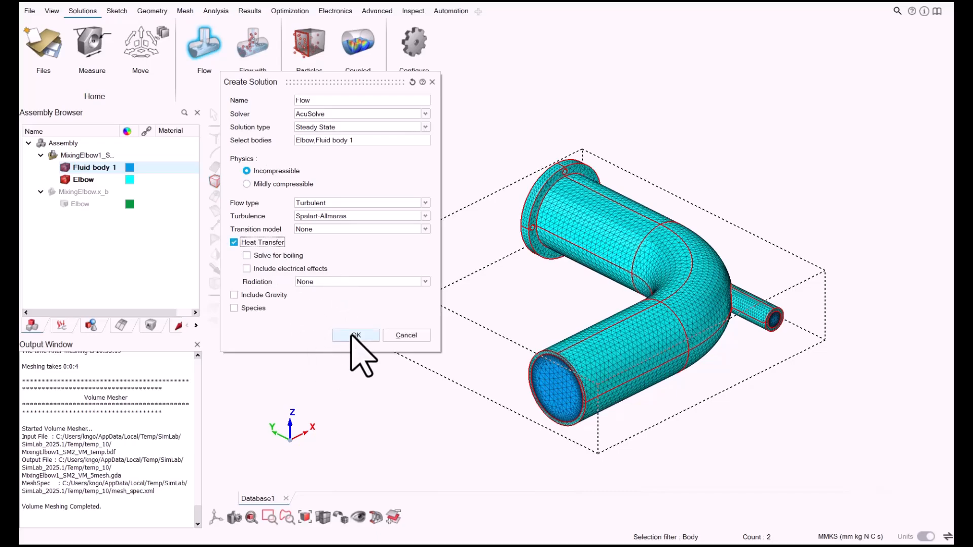
{"action": "left_click", "coordinate": [352, 336]}
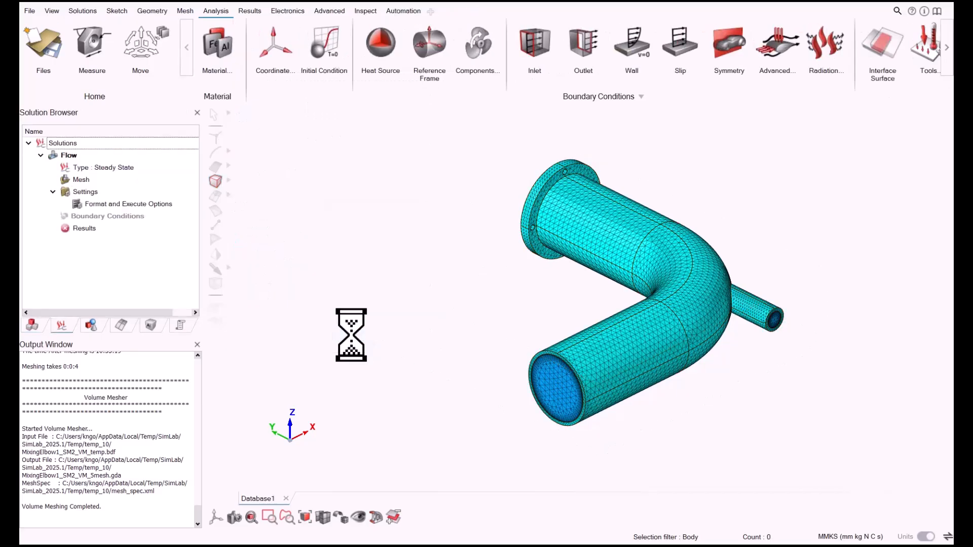
Step: Examine the fluid end faces at the branch pipe and large pipe openings as the small and large inlets
{"action": "middle_click_drag", "start_coordinate": [539, 289], "coordinate": [528, 256]}
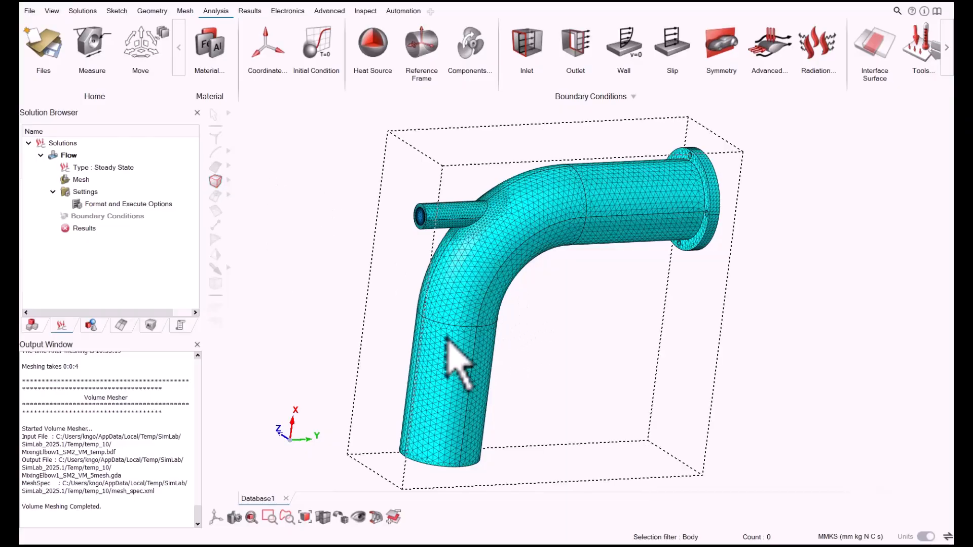
{"action": "scroll", "coordinate": [442, 348], "scroll_direction": "up", "scroll_amount": 5}
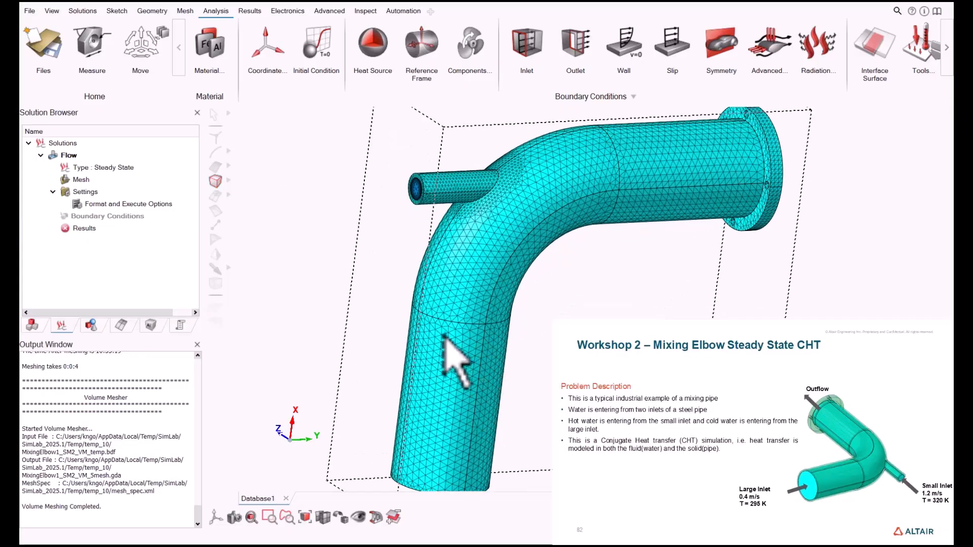
{"action": "scroll", "coordinate": [439, 179], "scroll_direction": "up", "scroll_amount": 2}
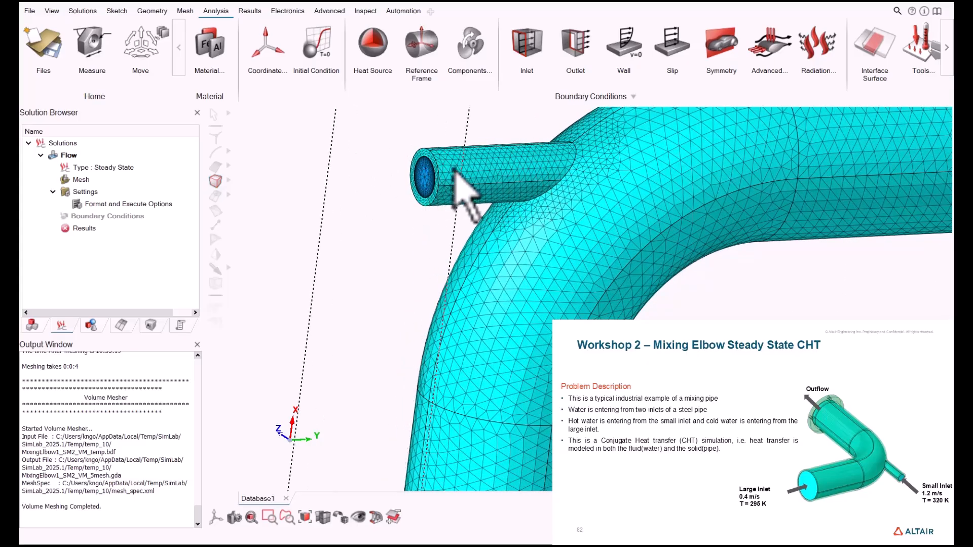
{"action": "middle_click_drag", "start_coordinate": [429, 179], "coordinate": [464, 165]}
{"action": "scroll", "coordinate": [462, 213], "scroll_direction": "down", "scroll_amount": 5}
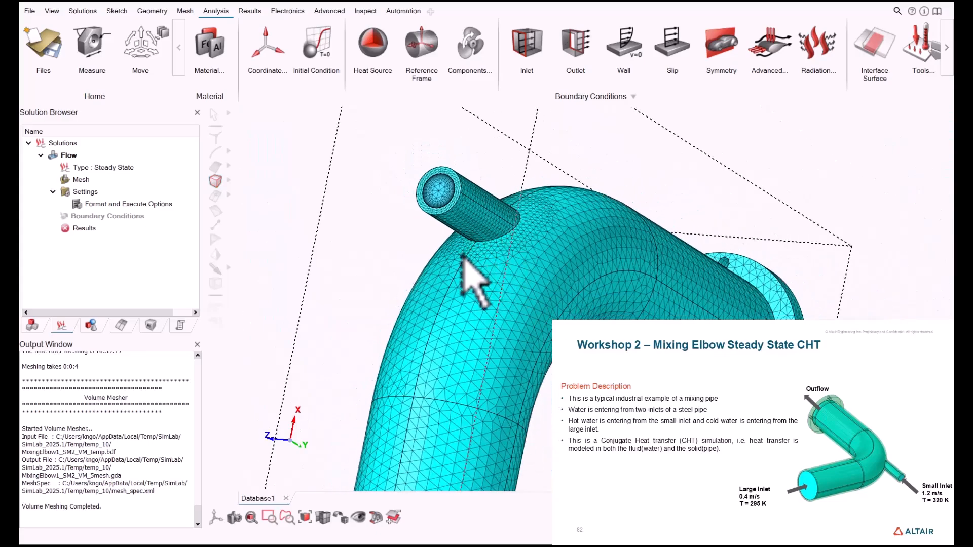
{"action": "right_click_drag", "start_coordinate": [448, 299], "coordinate": [487, 152]}
{"action": "middle_click_drag", "start_coordinate": [468, 269], "coordinate": [484, 329]}
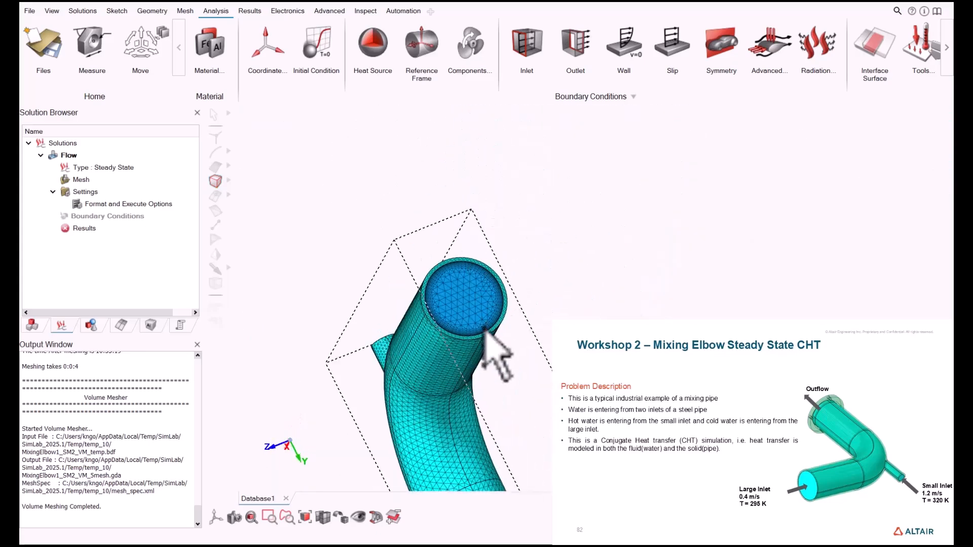
{"action": "scroll", "coordinate": [483, 332], "scroll_direction": "up", "scroll_amount": 4}
{"action": "scroll", "coordinate": [435, 344], "scroll_direction": "up", "scroll_amount": 2}
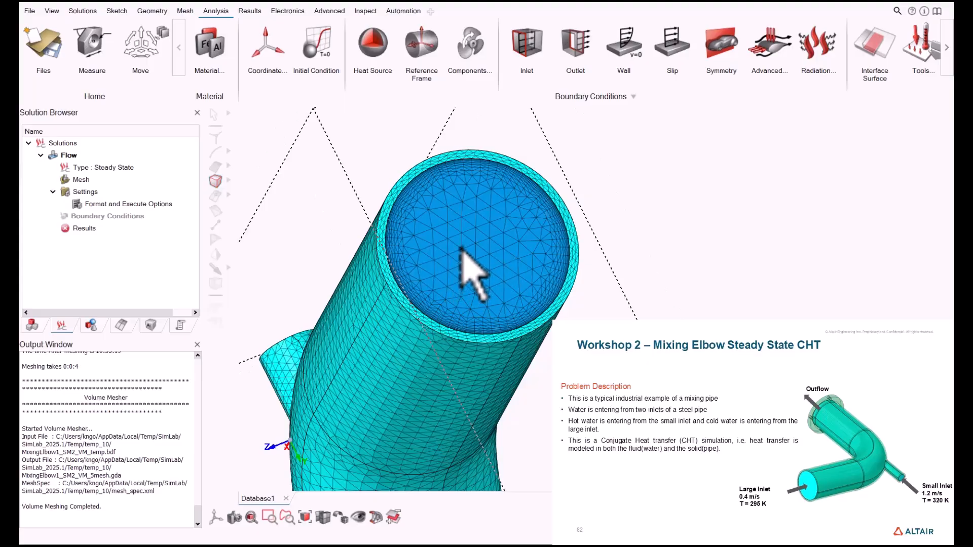
{"action": "scroll", "coordinate": [462, 247], "scroll_direction": "down", "scroll_amount": 4}
{"action": "middle_click_drag", "start_coordinate": [462, 236], "coordinate": [702, 223]}
{"action": "scroll", "coordinate": [533, 250], "scroll_direction": "up", "scroll_amount": 3}
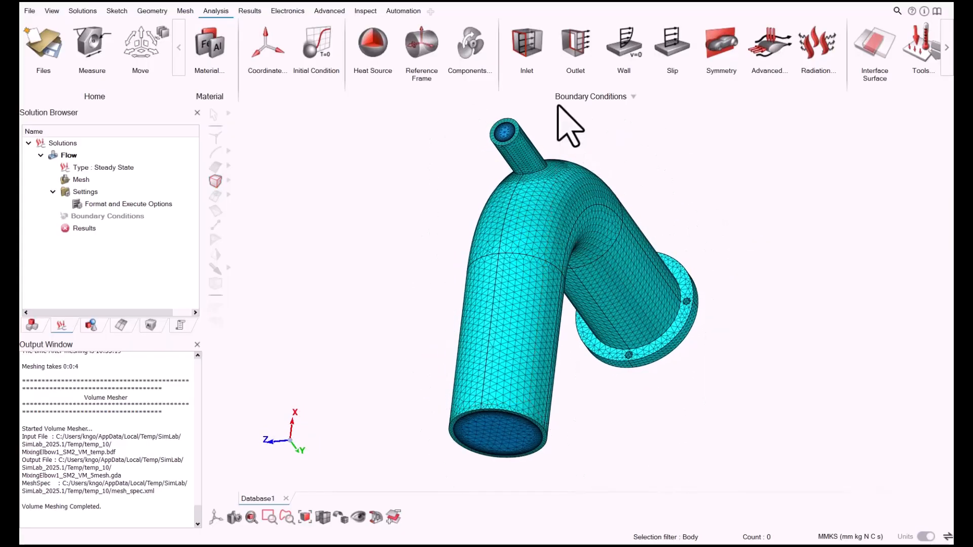
Step: Define an inlet named smaller_inlet on the branch pipe's fluid end face with the Velocity inflow type
{"action": "left_click", "coordinate": [530, 48]}
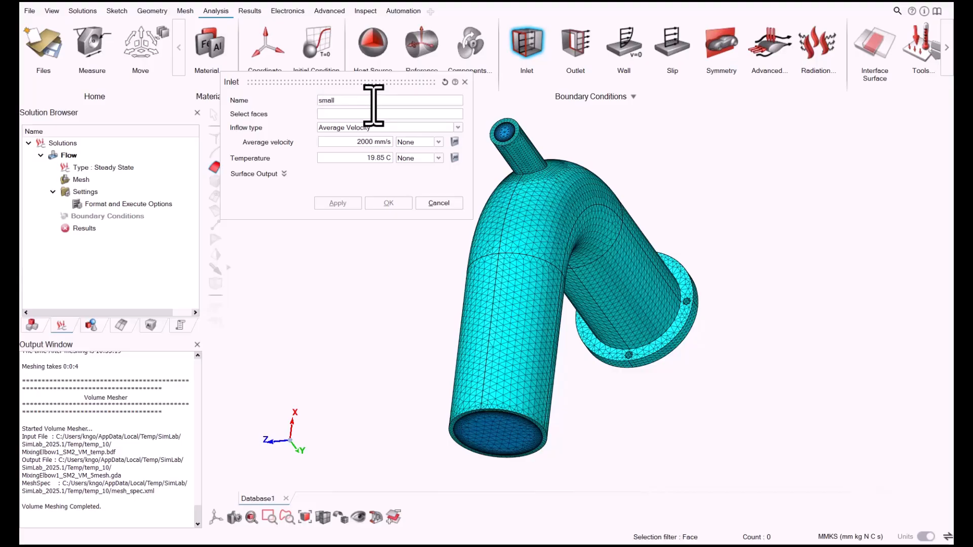
{"action": "type", "text": "smaller_inlet"}
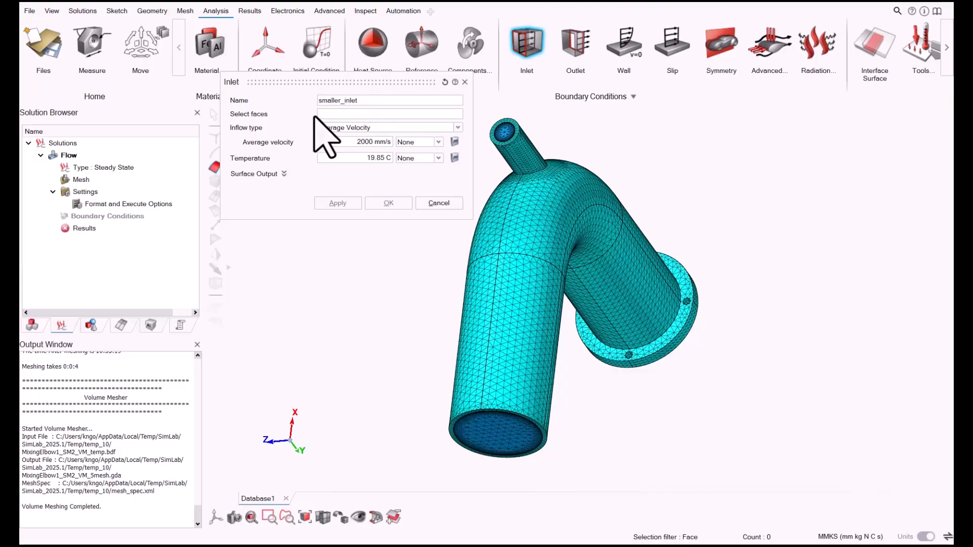
{"action": "left_click", "coordinate": [328, 116]}
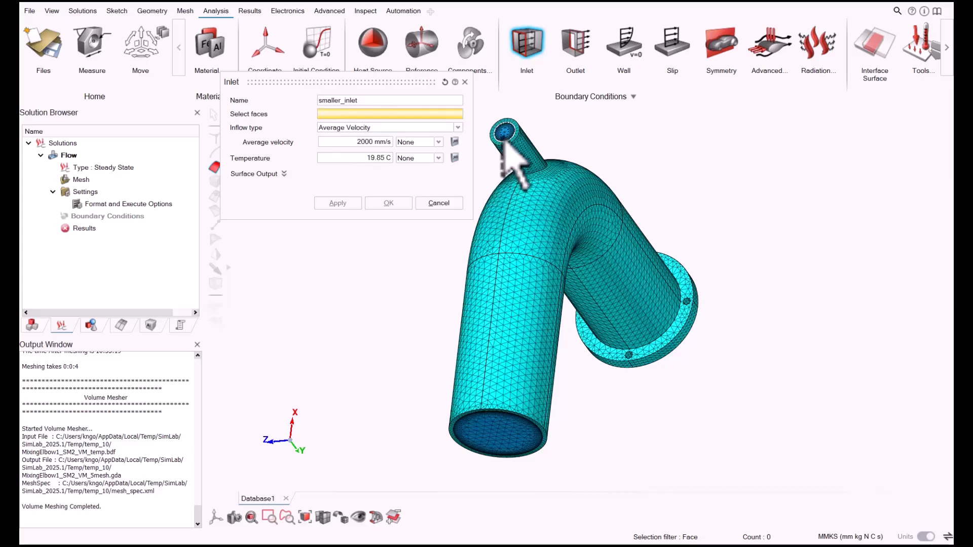
{"action": "left_click", "coordinate": [504, 133]}
{"action": "left_click", "coordinate": [358, 128]}
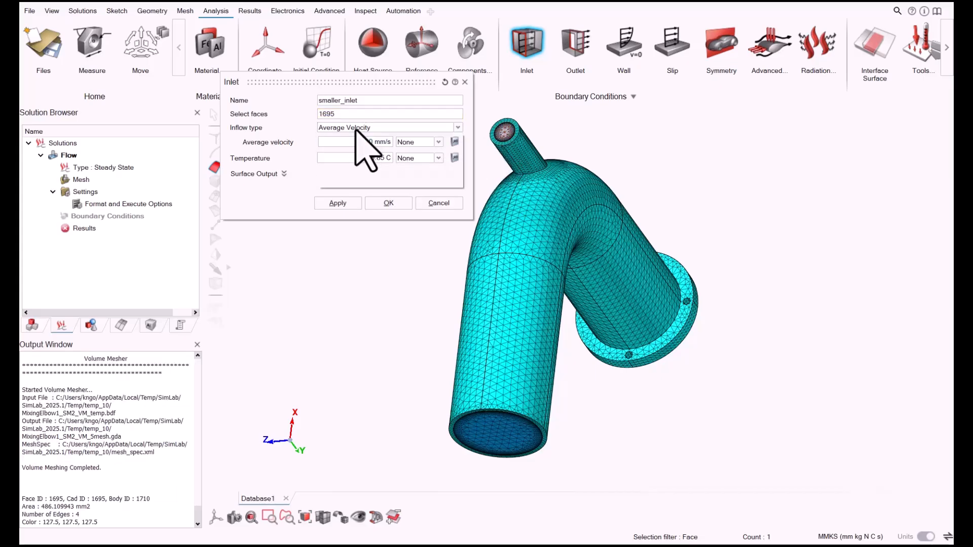
{"action": "left_click", "coordinate": [355, 137]}
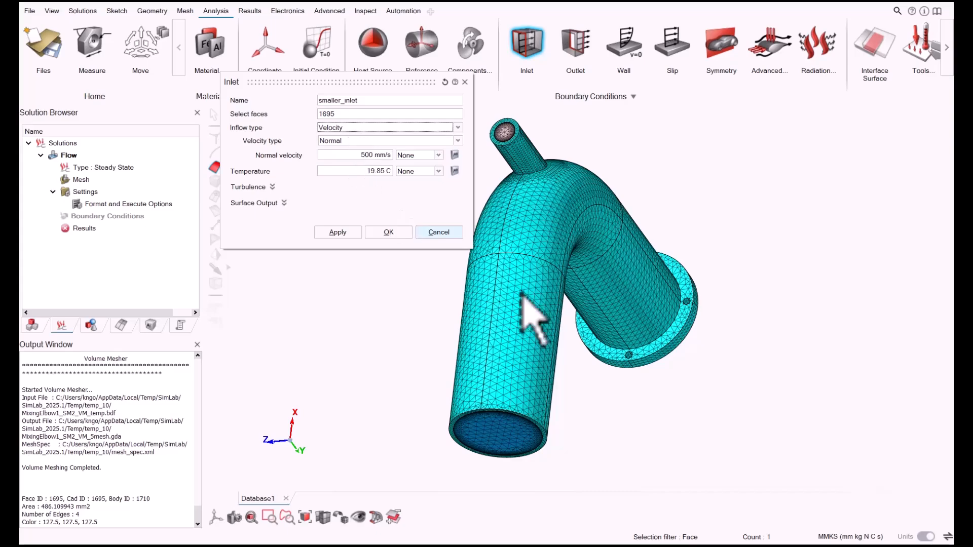
Step: Switch the units to MKS (m kg N s) and apply a normal velocity of 1.2 m/s and a temperature of 320 K to the inlet
{"action": "left_click", "coordinate": [888, 537]}
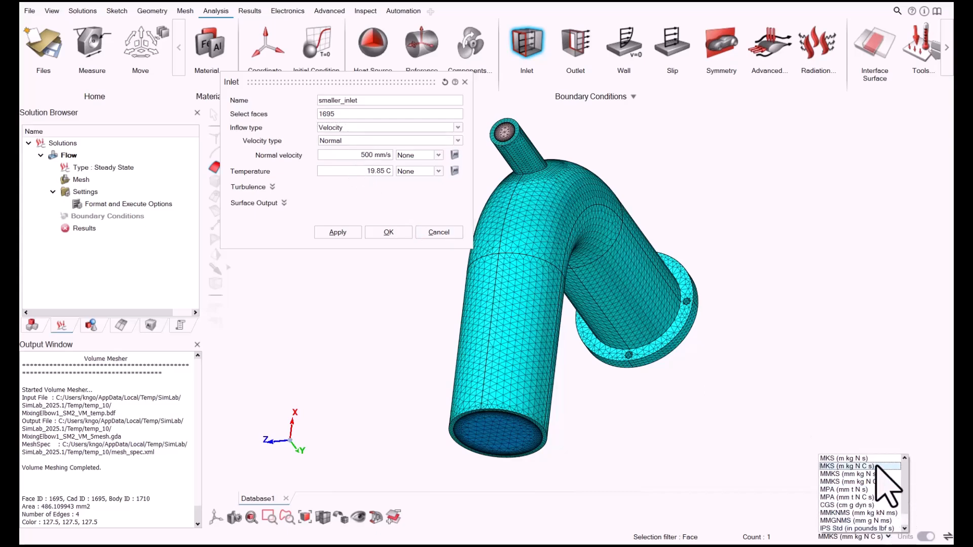
{"action": "left_click", "coordinate": [878, 469]}
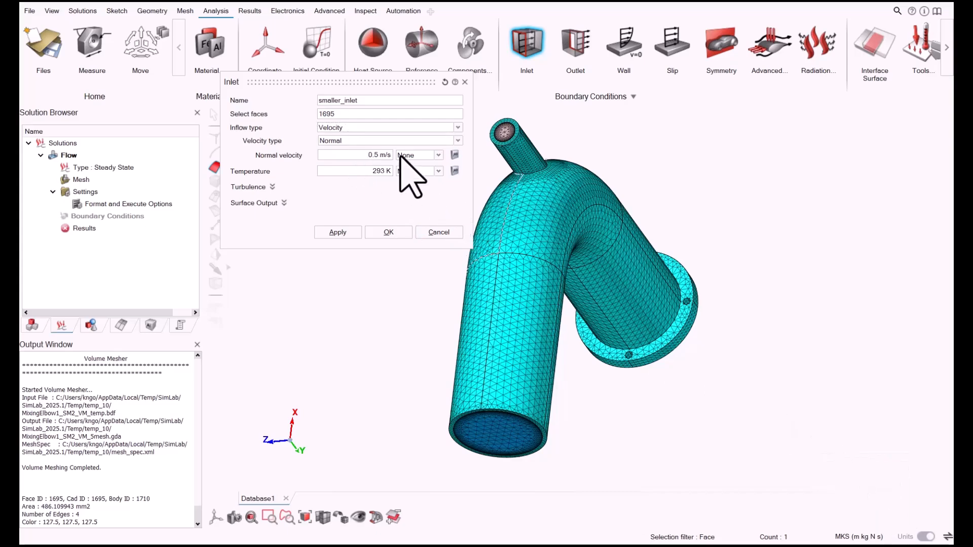
{"action": "left_click", "coordinate": [364, 155]}
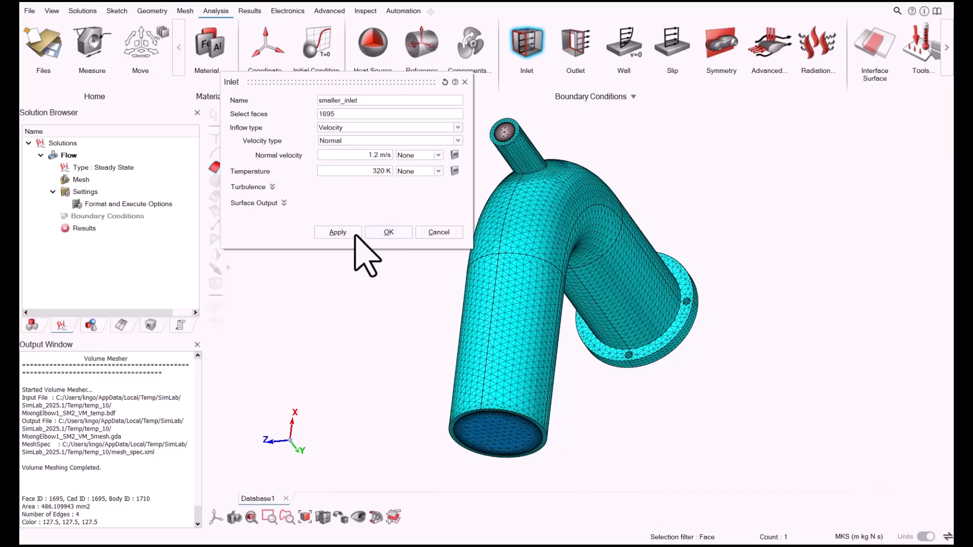
{"action": "left_click", "coordinate": [384, 232]}
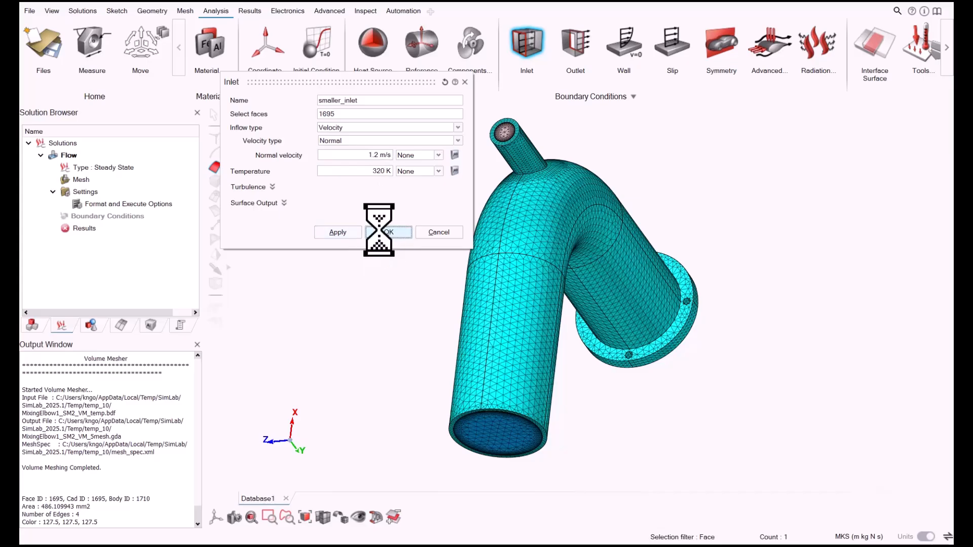
Step: Define a Velocity inlet named large_inlet on the main pipe's fluid end face, with its own normal velocity and temperature
{"action": "middle_click_drag", "start_coordinate": [512, 356], "coordinate": [516, 335]}
{"action": "scroll", "coordinate": [493, 421], "scroll_direction": "up", "scroll_amount": 2}
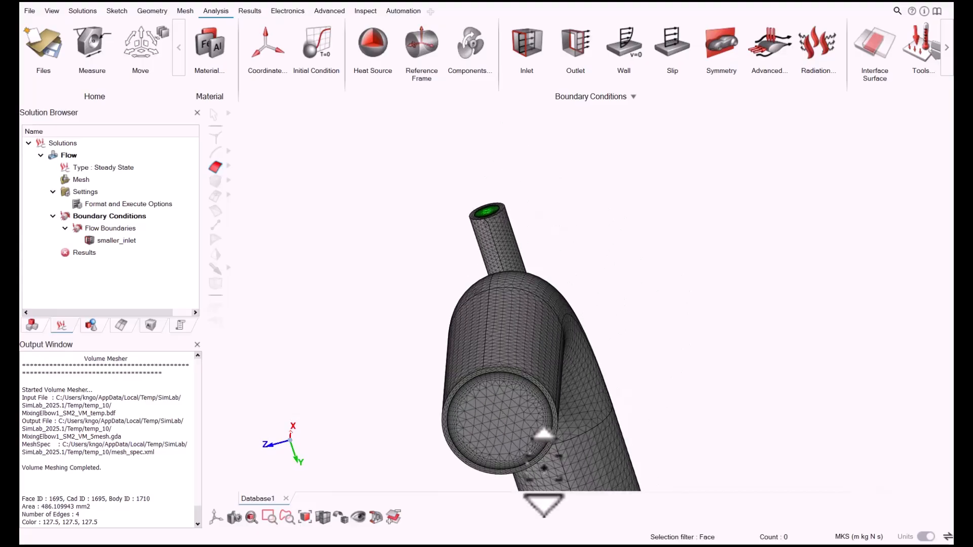
{"action": "right_click_drag", "start_coordinate": [493, 422], "coordinate": [509, 382]}
{"action": "left_click", "coordinate": [527, 43]}
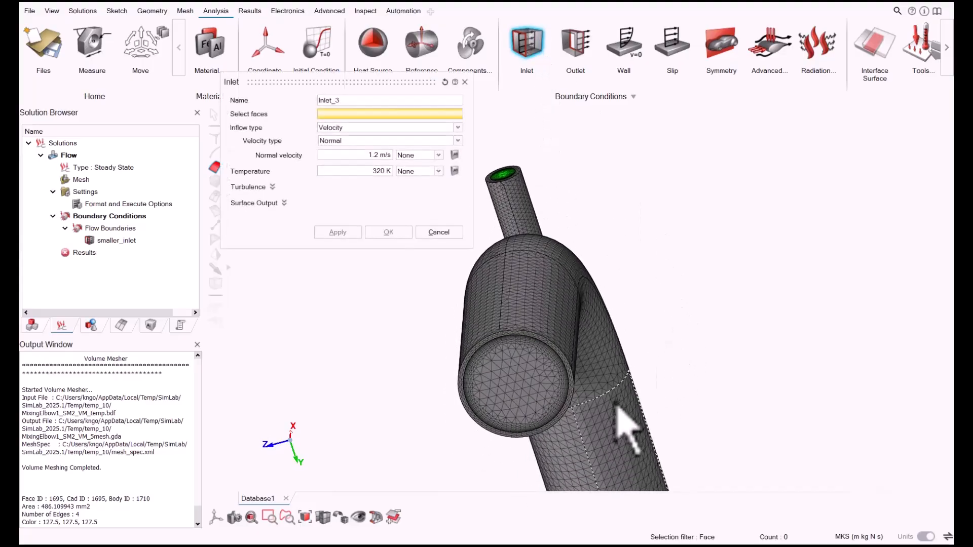
{"action": "left_click", "coordinate": [508, 401]}
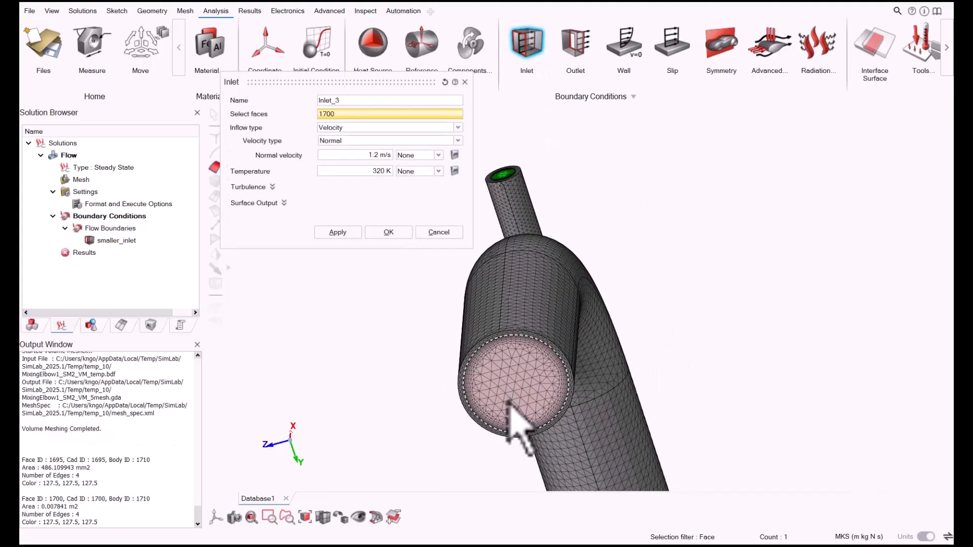
{"action": "left_click", "coordinate": [348, 100]}
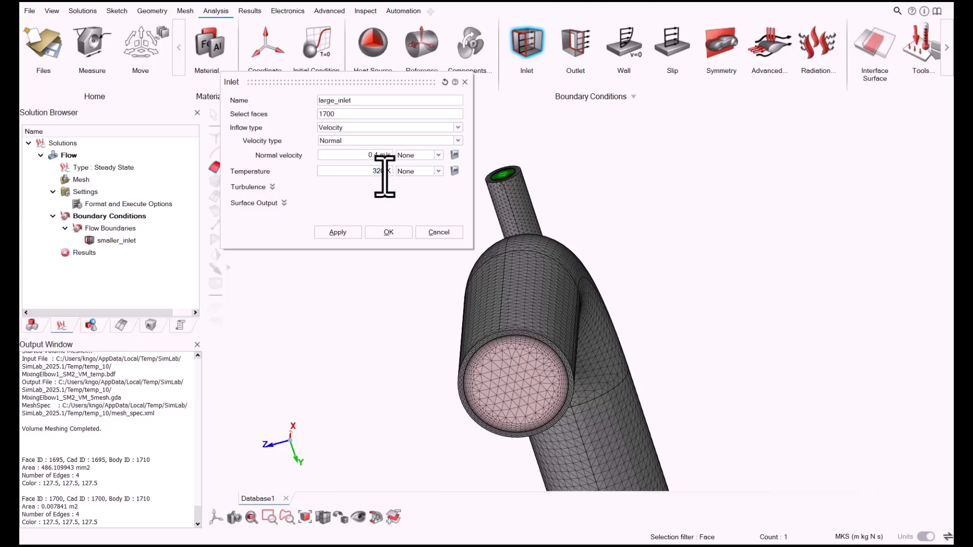
{"action": "left_click", "coordinate": [388, 233]}
Step: Define an outlet named outlet on the fluid end face inside the flanged opening, with a static pressure of 0 Pa
{"action": "scroll", "coordinate": [426, 260], "scroll_direction": "down", "scroll_amount": 5}
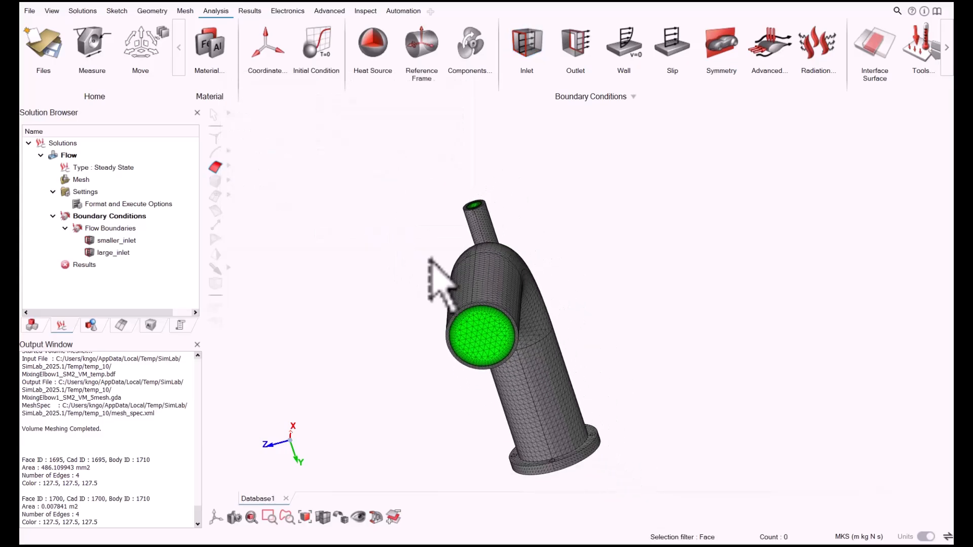
{"action": "middle_click_drag", "start_coordinate": [426, 259], "coordinate": [304, 263]}
{"action": "scroll", "coordinate": [625, 217], "scroll_direction": "up", "scroll_amount": 4}
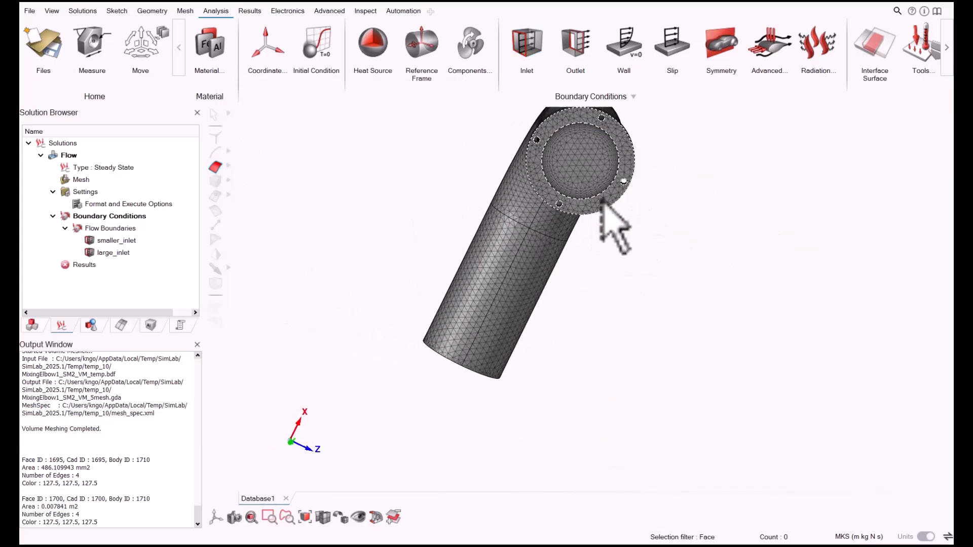
{"action": "middle_click_drag", "start_coordinate": [639, 218], "coordinate": [667, 284]}
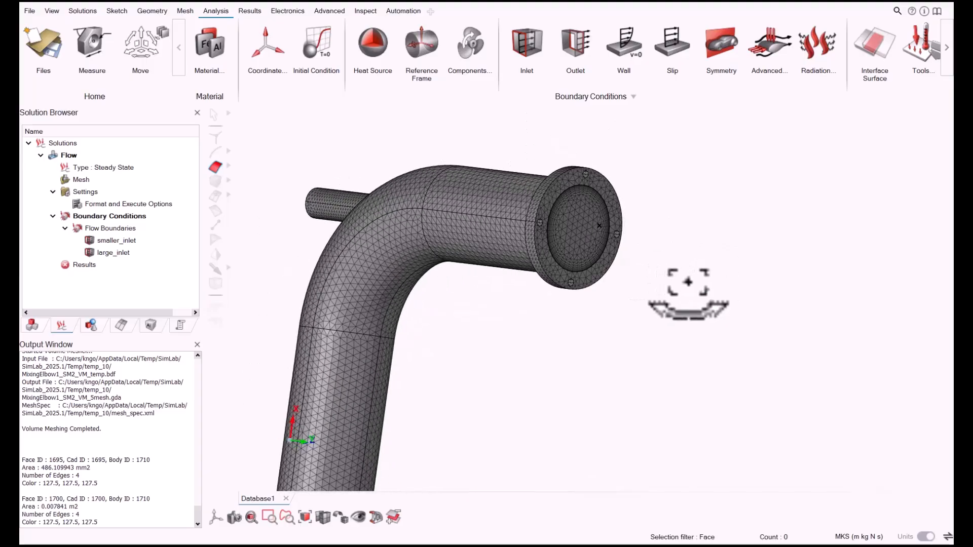
{"action": "left_click", "coordinate": [577, 47]}
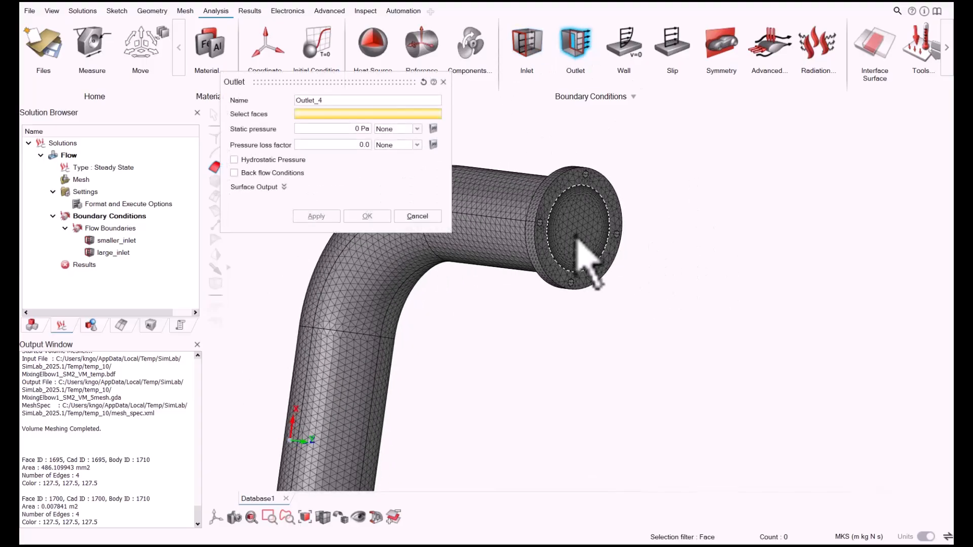
{"action": "left_click", "coordinate": [570, 251]}
{"action": "left_click", "coordinate": [347, 100]}
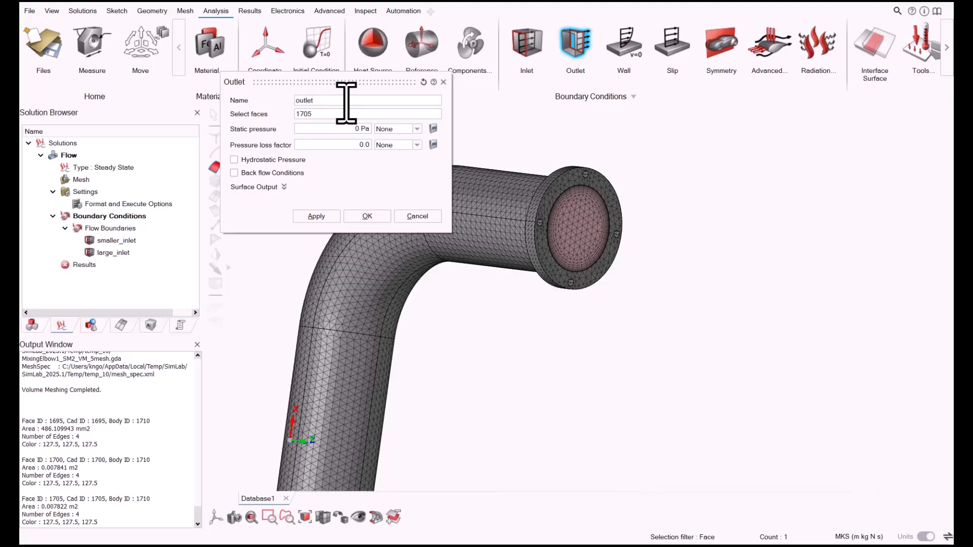
{"action": "left_click", "coordinate": [367, 216]}
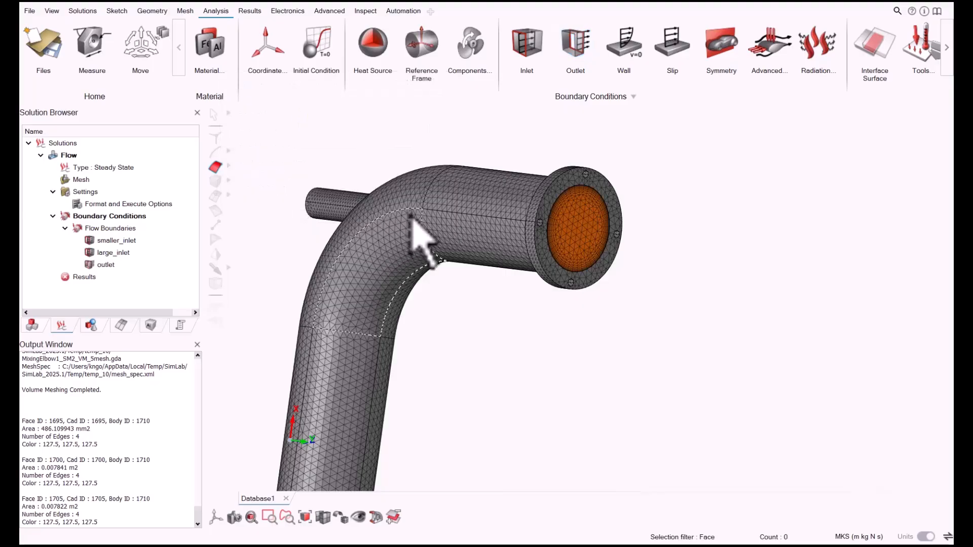
Step: Start a wall boundary condition named outer_wall and select the main pipe's outer surfaces using Face by Angle selection
{"action": "middle_click_drag", "start_coordinate": [424, 272], "coordinate": [519, 289]}
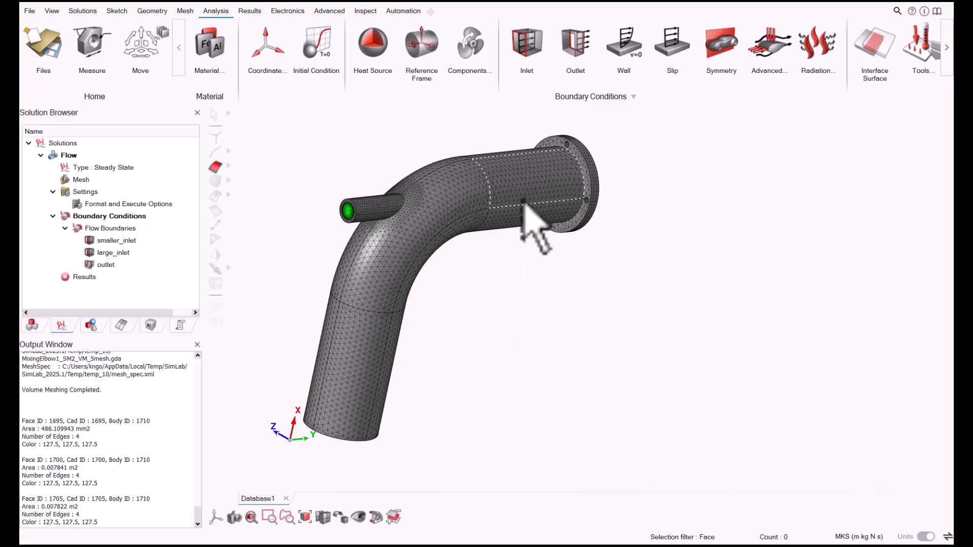
{"action": "middle_click_drag", "start_coordinate": [524, 204], "coordinate": [463, 163]}
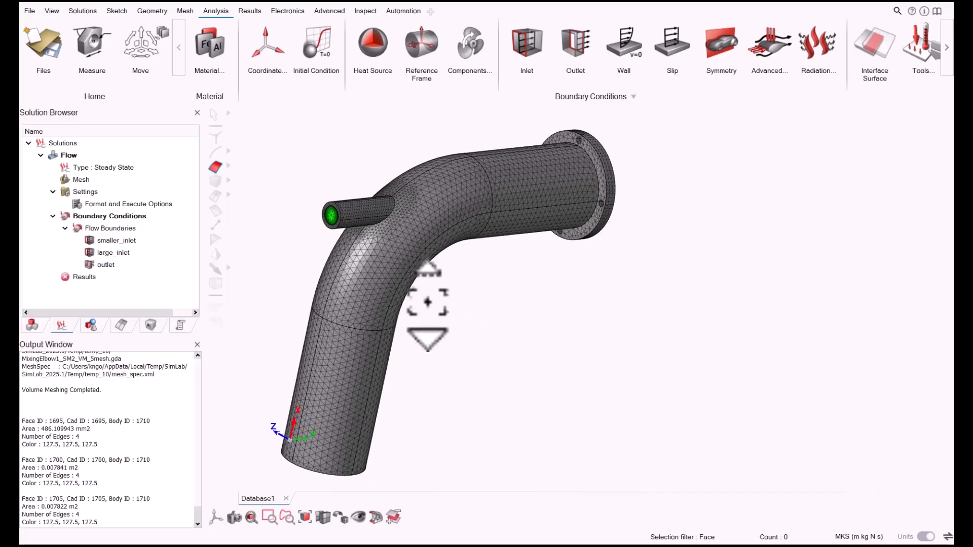
{"action": "middle_click_drag", "start_coordinate": [402, 282], "coordinate": [482, 289], "text": "ctrl"}
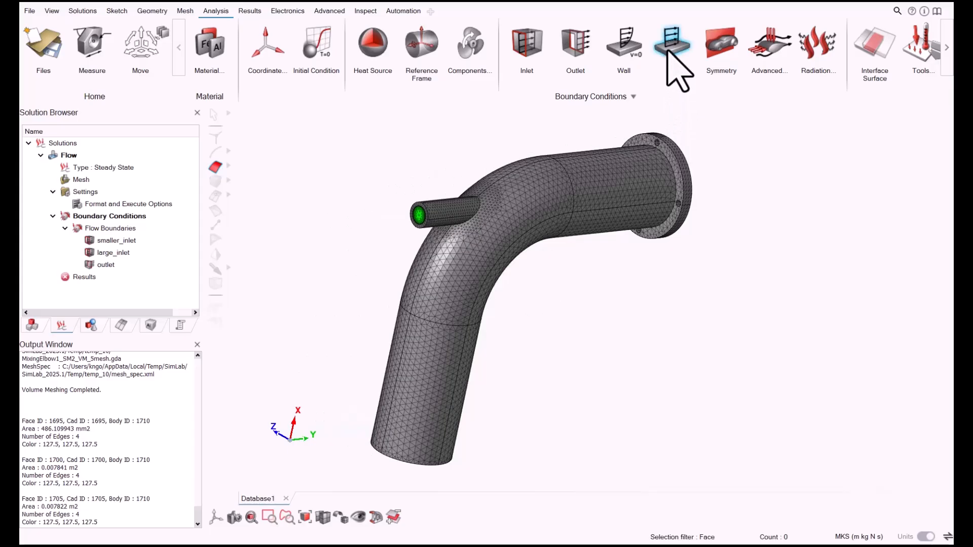
{"action": "left_click", "coordinate": [629, 48]}
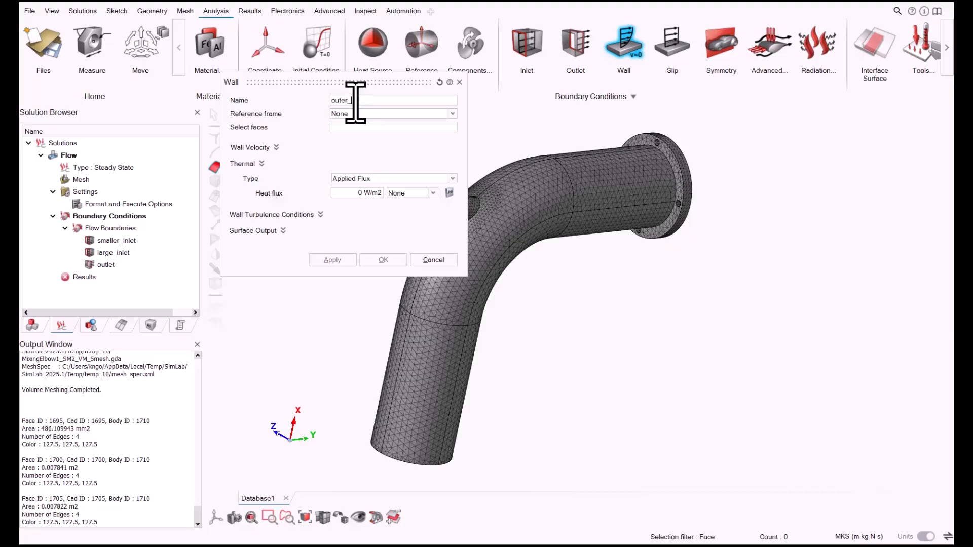
{"action": "left_click", "coordinate": [362, 128]}
{"action": "scroll", "coordinate": [645, 171], "scroll_direction": "up", "scroll_amount": 1}
{"action": "middle_click_drag", "start_coordinate": [628, 184], "coordinate": [760, 226]}
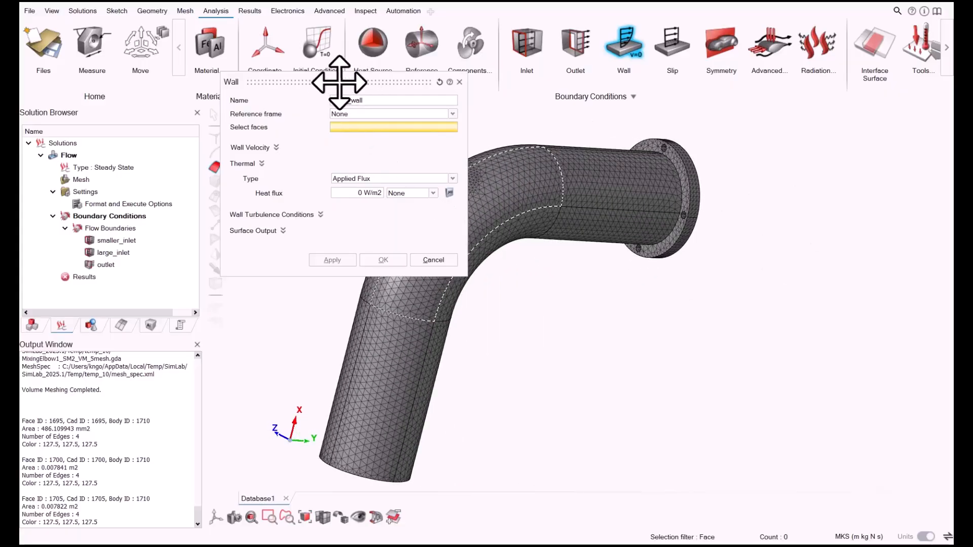
{"action": "left_click_drag", "start_coordinate": [322, 87], "coordinate": [358, 104]}
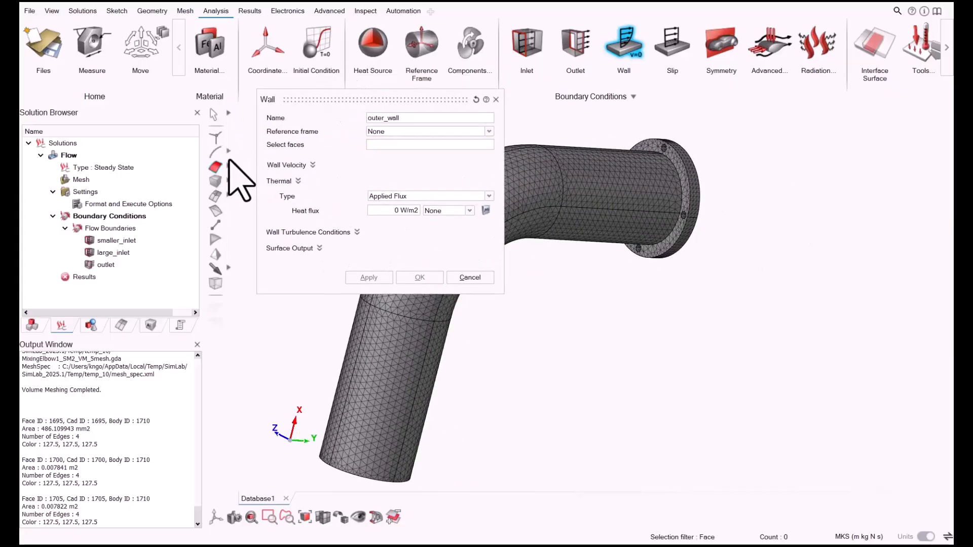
{"action": "mouse_move", "coordinate": [229, 163]}
{"action": "left_click", "coordinate": [287, 167]}
{"action": "left_click", "coordinate": [614, 199]}
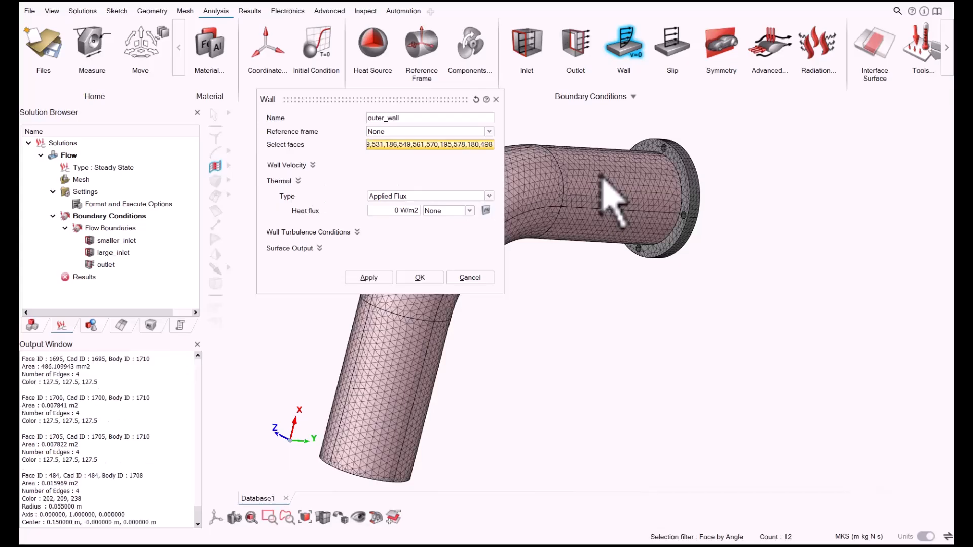
Step: Add the branch pipe's outer surface and the flange's back, rim and front faces to the outer_wall selection
{"action": "middle_click_drag", "start_coordinate": [615, 199], "coordinate": [630, 272]}
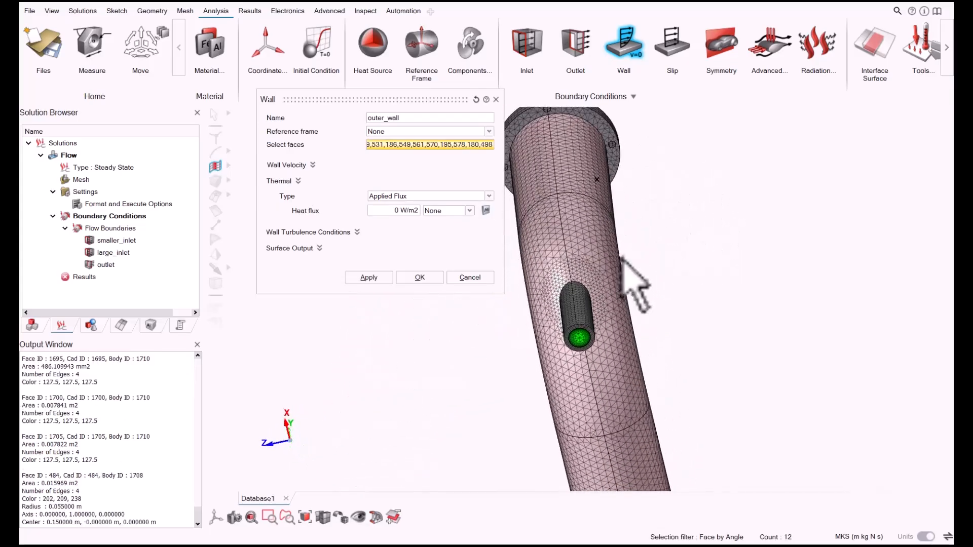
{"action": "scroll", "coordinate": [582, 337], "scroll_direction": "up", "scroll_amount": 2}
{"action": "left_click", "coordinate": [587, 318]}
{"action": "scroll", "coordinate": [587, 319], "scroll_direction": "down", "scroll_amount": 2}
{"action": "middle_click_drag", "start_coordinate": [586, 319], "coordinate": [598, 278]}
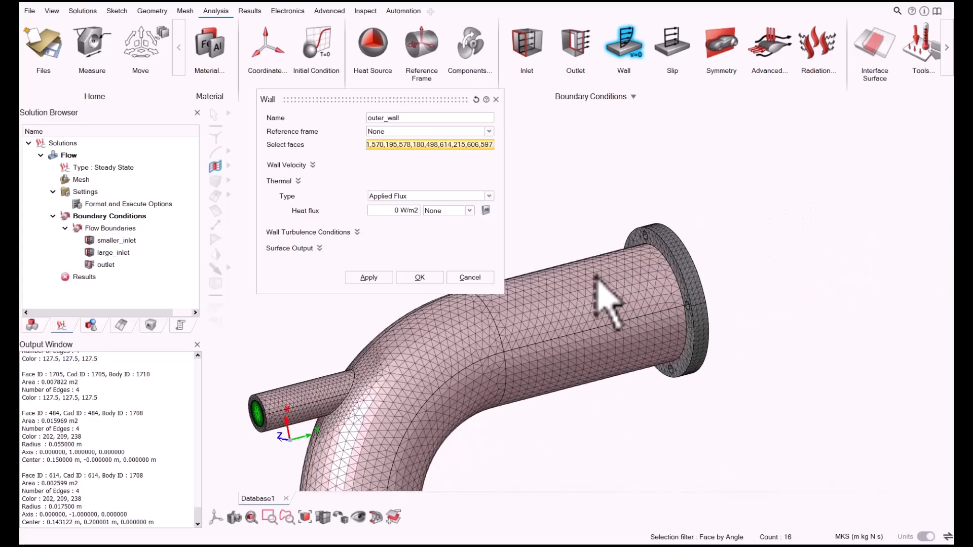
{"action": "left_click", "coordinate": [650, 244]}
{"action": "left_click", "coordinate": [671, 251]}
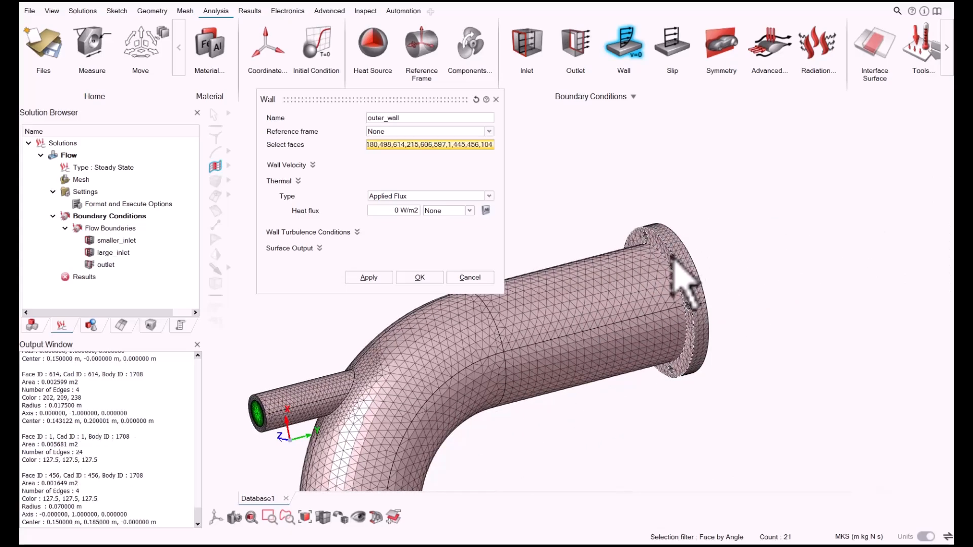
{"action": "middle_click_drag", "start_coordinate": [671, 251], "coordinate": [649, 289]}
{"action": "left_click", "coordinate": [688, 242]}
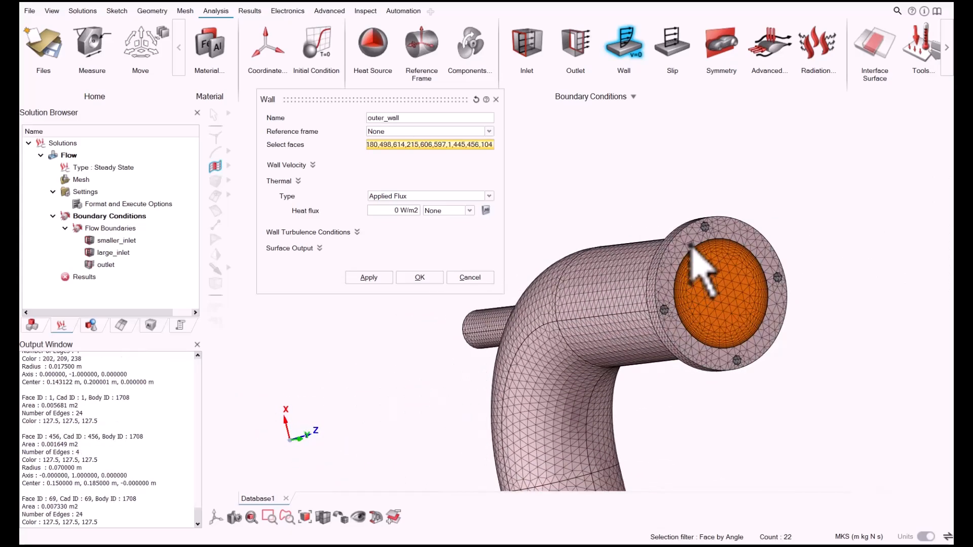
Step: Add the solid annular end faces around the small and large inlets to the outer_wall selection
{"action": "middle_click_drag", "start_coordinate": [689, 242], "coordinate": [760, 268]}
{"action": "scroll", "coordinate": [611, 187], "scroll_direction": "up", "scroll_amount": 1}
{"action": "left_click", "coordinate": [568, 143]}
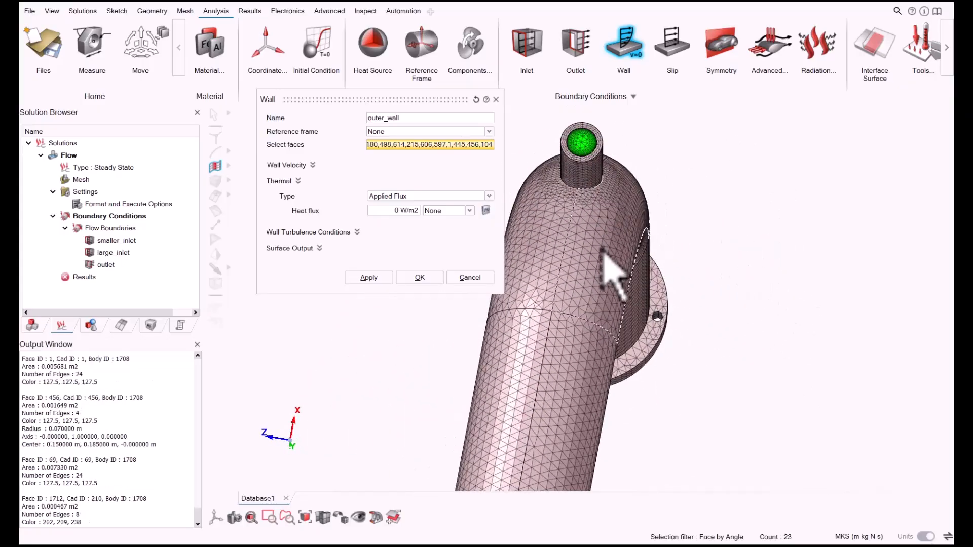
{"action": "middle_click_drag", "start_coordinate": [600, 247], "coordinate": [836, 355]}
{"action": "left_click", "coordinate": [638, 242]}
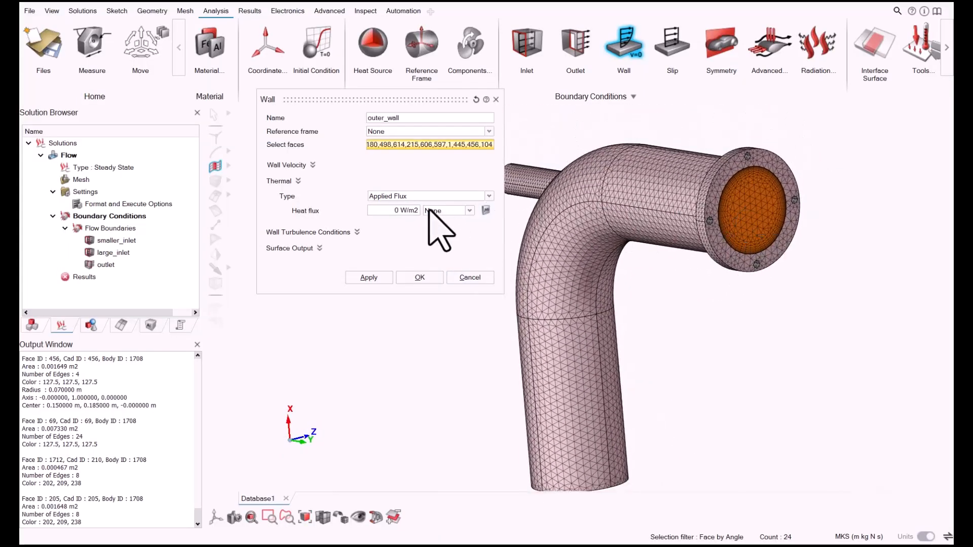
Step: Set outer_wall's thermal type to Convection with a heat transfer coefficient of 20 and a reference temperature, and create the wall
{"action": "left_click", "coordinate": [428, 199]}
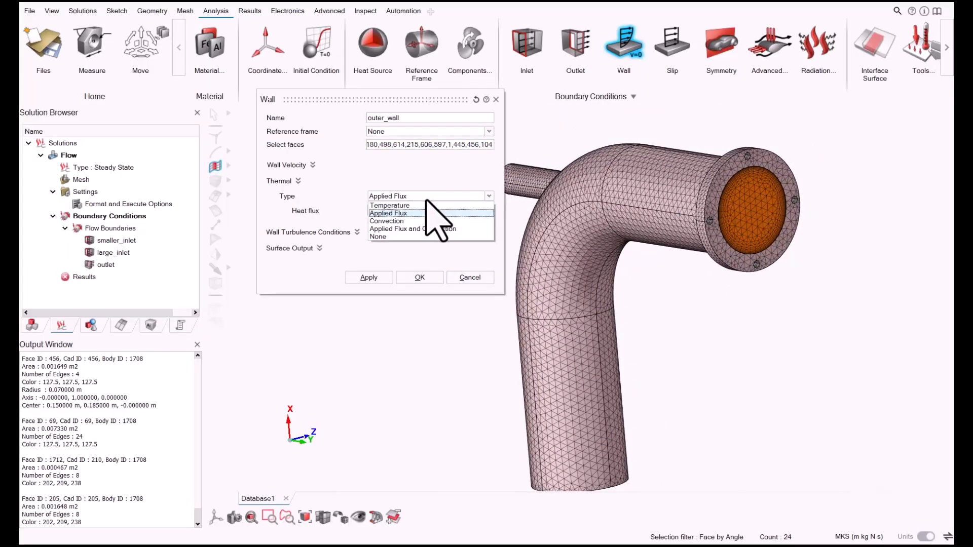
{"action": "left_click", "coordinate": [425, 221]}
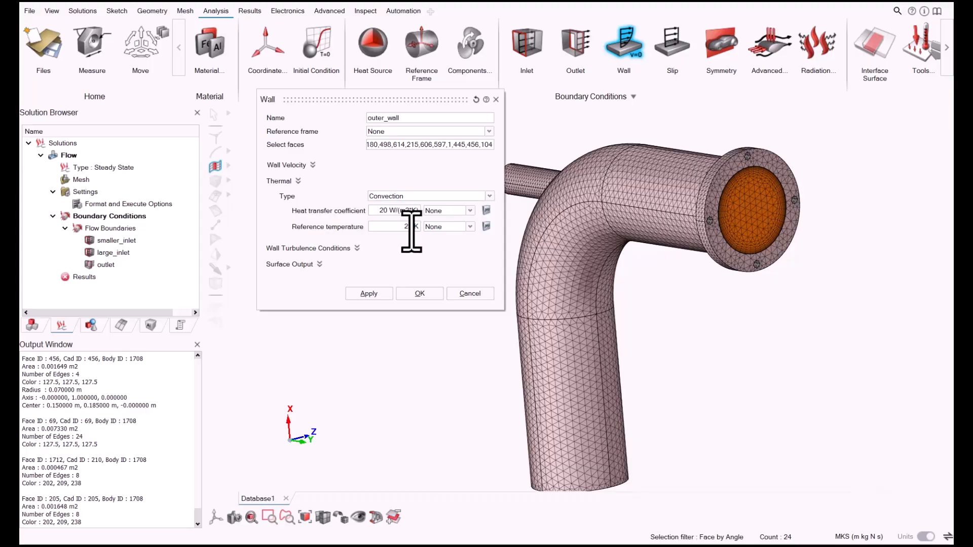
{"action": "left_click", "coordinate": [421, 294]}
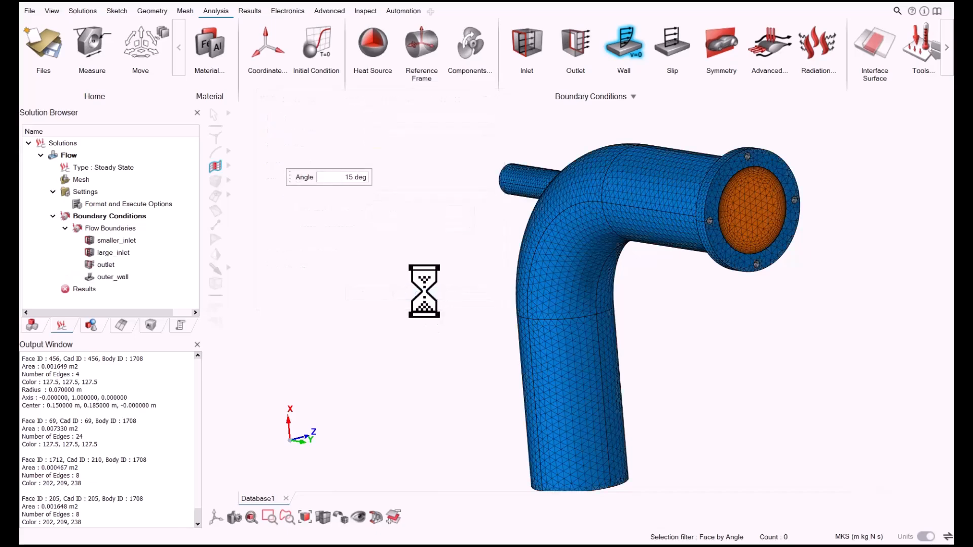
Step: Switch the selection filter back to Face
{"action": "mouse_move", "coordinate": [510, 299]}
{"action": "middle_mouse_down"}
{"action": "mouse_move", "coordinate": [586, 387]}
{"action": "mouse_move", "coordinate": [575, 369]}
{"action": "mouse_move", "coordinate": [643, 358]}
{"action": "mouse_move", "coordinate": [517, 300]}
{"action": "middle_mouse_up"}
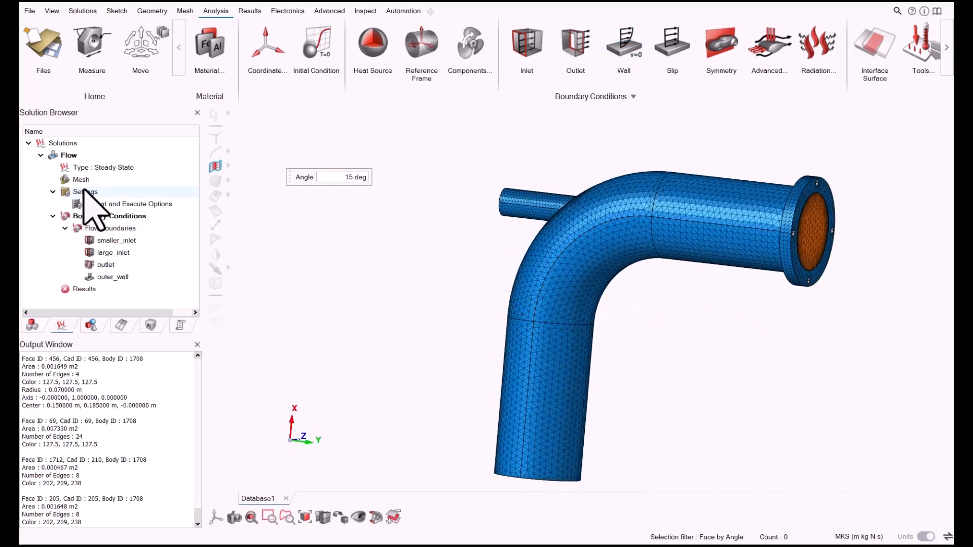
{"action": "left_click", "coordinate": [229, 166]}
{"action": "left_click", "coordinate": [244, 168]}
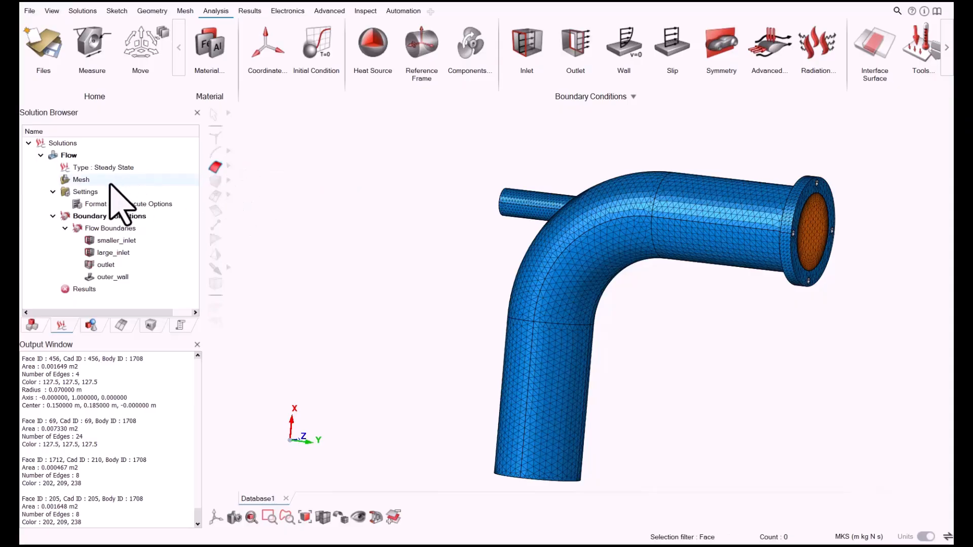
Step: Examine the flow solution's Solver Settings and Result Request options without changing them
{"action": "right_click", "coordinate": [93, 192]}
{"action": "left_click", "coordinate": [105, 195]}
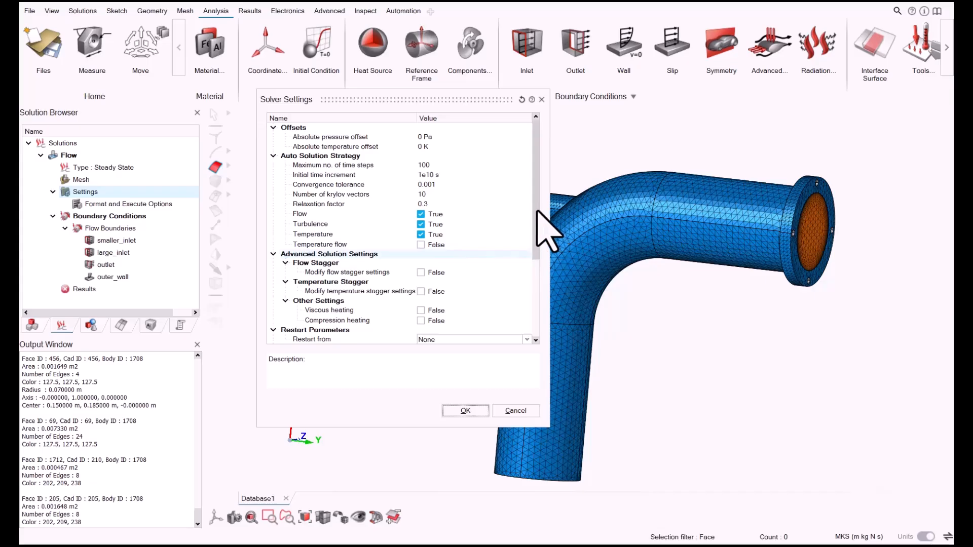
{"action": "left_click_drag", "start_coordinate": [539, 211], "coordinate": [535, 191]}
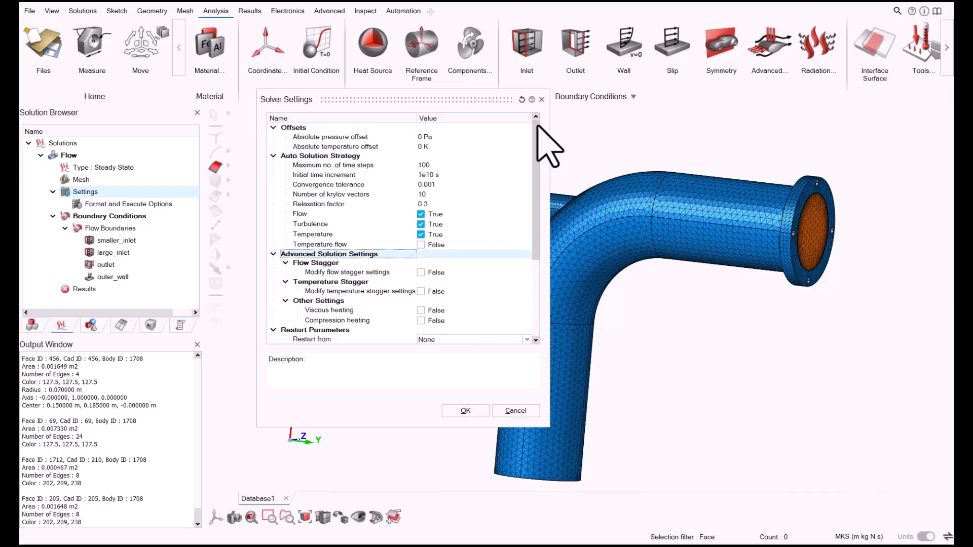
{"action": "left_click", "coordinate": [542, 100]}
{"action": "right_click", "coordinate": [90, 193]}
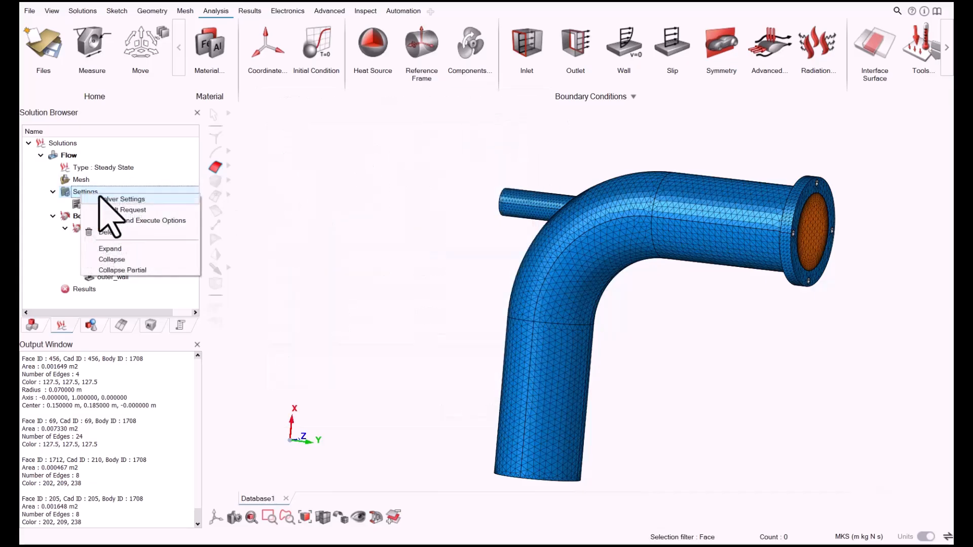
{"action": "left_click", "coordinate": [119, 211]}
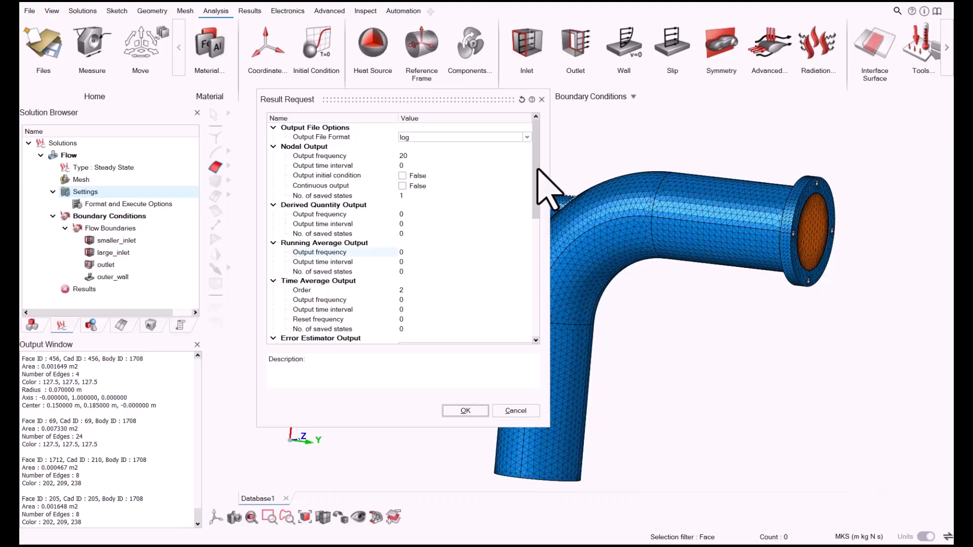
{"action": "left_click_drag", "start_coordinate": [538, 171], "coordinate": [534, 101]}
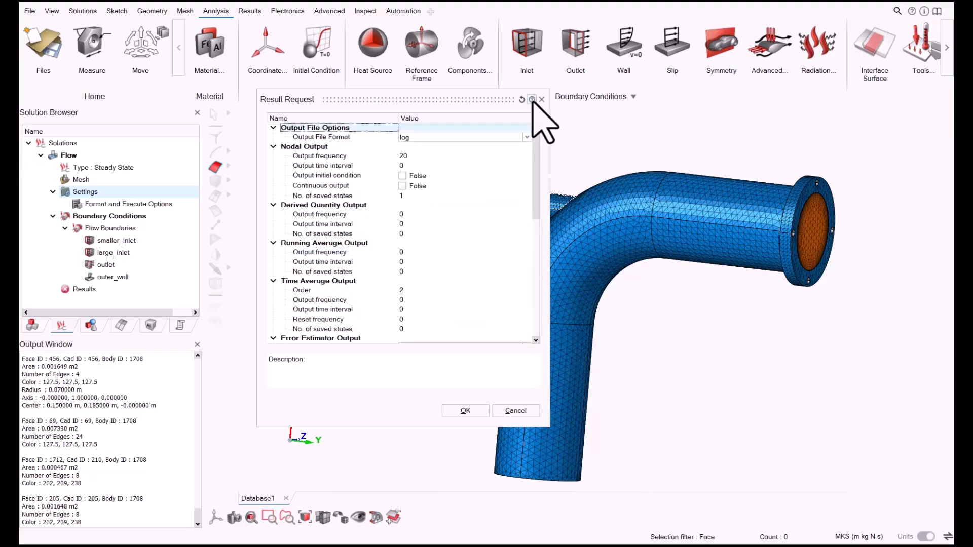
{"action": "left_click", "coordinate": [541, 99]}
Step: Review the flow solution's Format and Execute Options, including the Number of Processors, without changing them
{"action": "left_click", "coordinate": [135, 206]}
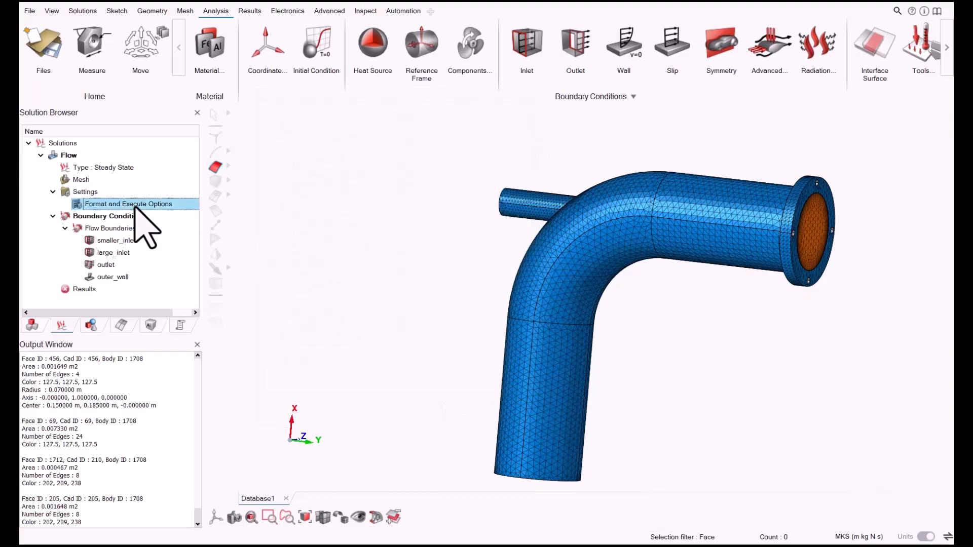
{"action": "double_click", "coordinate": [135, 205]}
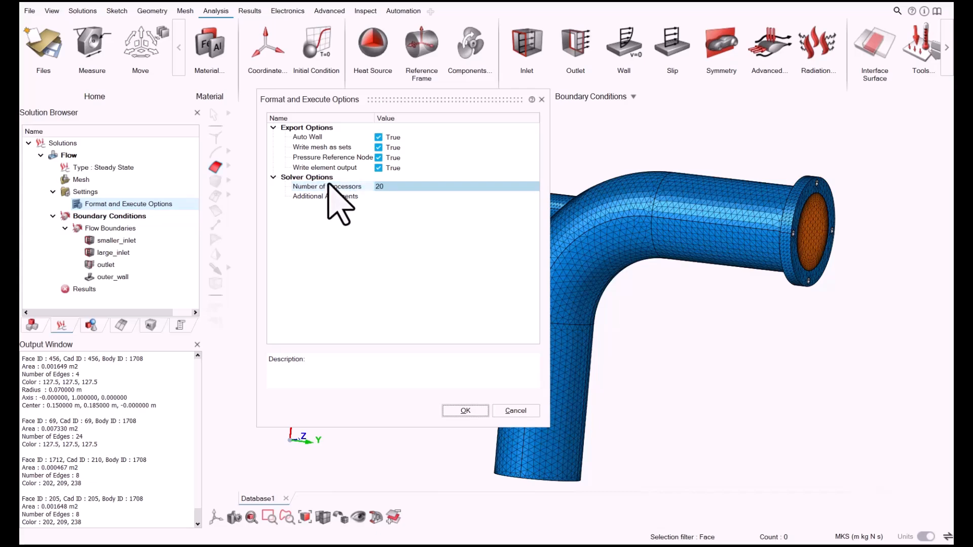
{"action": "left_click", "coordinate": [404, 189]}
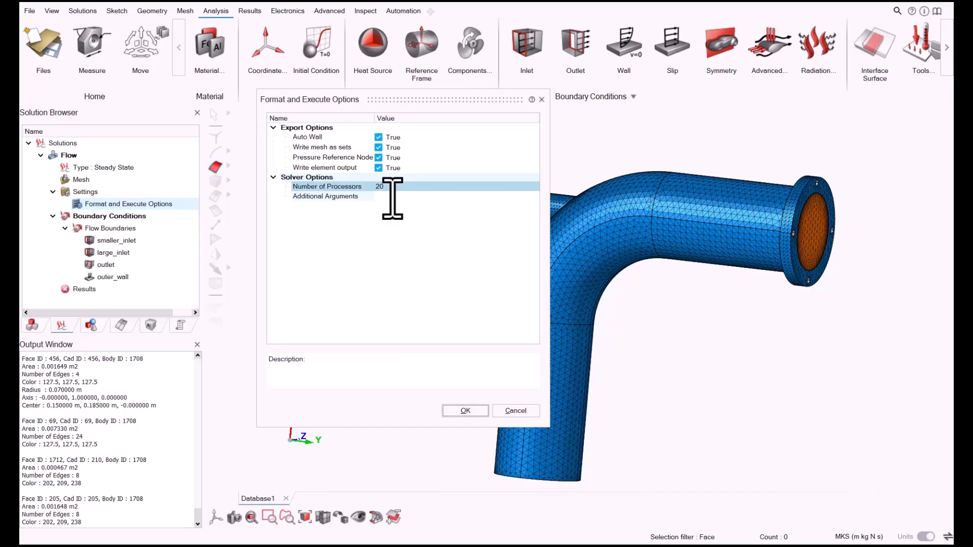
{"action": "left_click", "coordinate": [541, 100]}
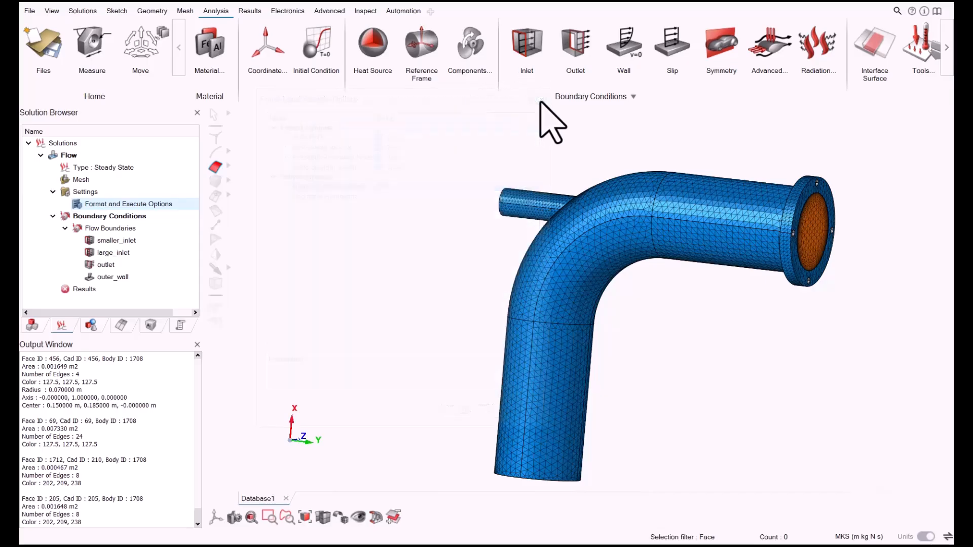
{"action": "scroll", "coordinate": [510, 233], "scroll_direction": "down", "scroll_amount": 1}
{"action": "middle_click_drag", "start_coordinate": [510, 233], "coordinate": [517, 308]}
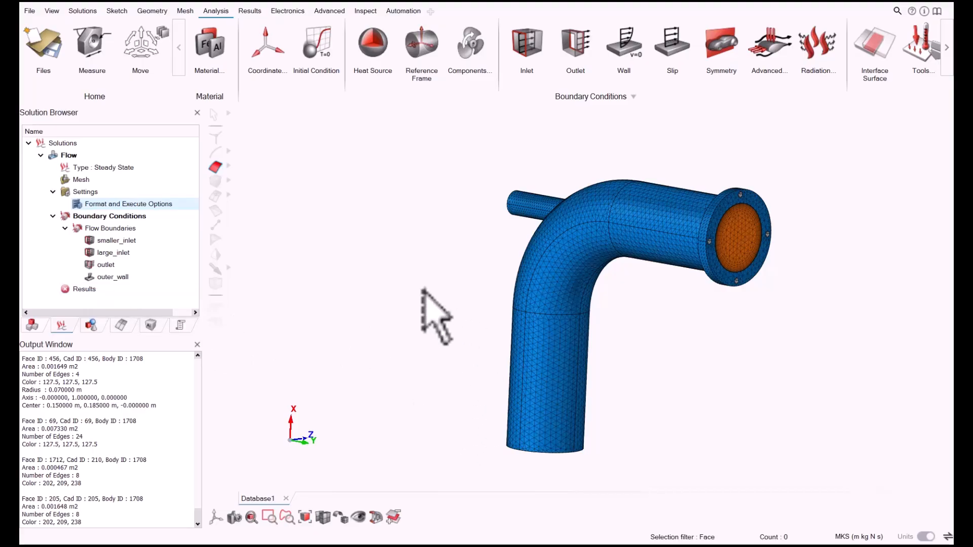
Step: Save the database as mixing_elbow_steady_state in the Project folder of the steady-state mixing elbow workshop files
{"action": "key", "text": "ctrl+s"}
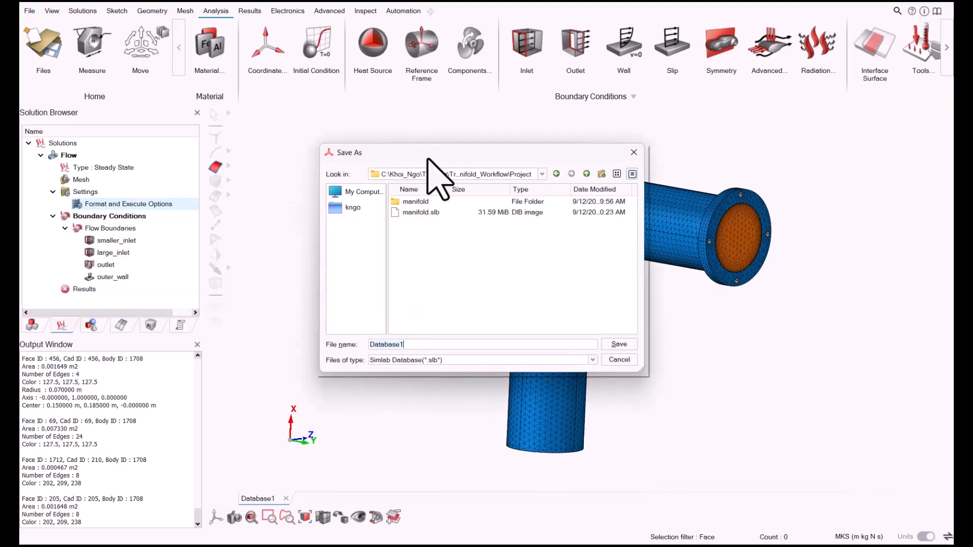
{"action": "left_click", "coordinate": [586, 174]}
{"action": "left_click", "coordinate": [587, 175]}
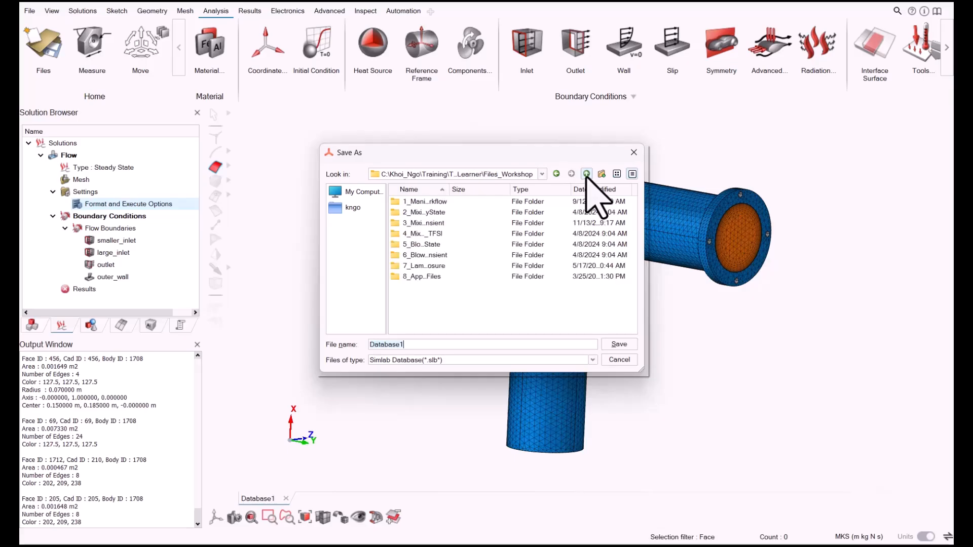
{"action": "double_click", "coordinate": [412, 213]}
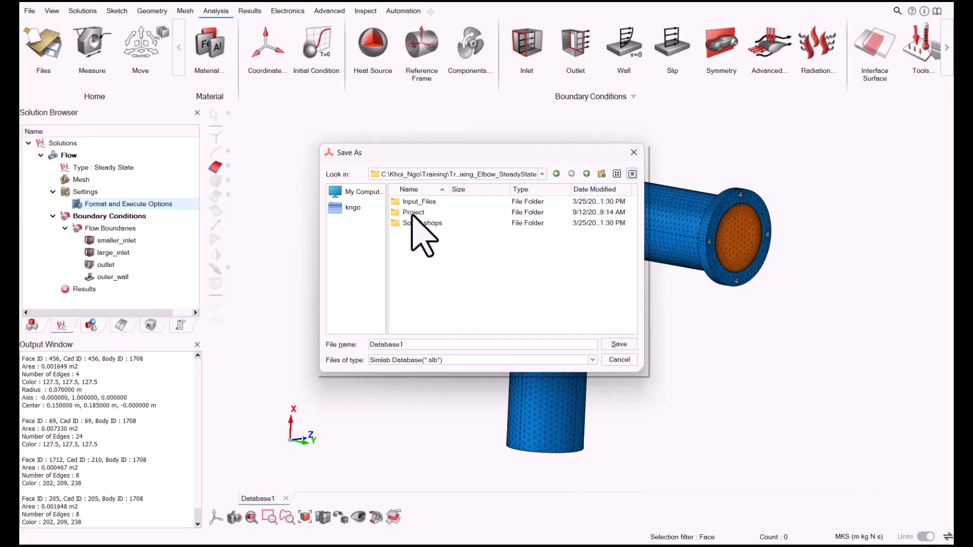
{"action": "double_click", "coordinate": [413, 212]}
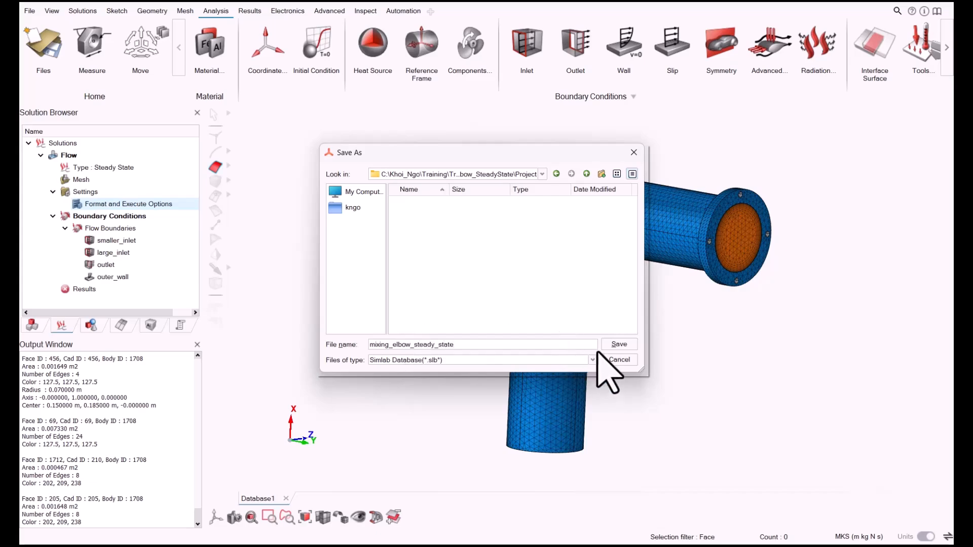
{"action": "left_click", "coordinate": [618, 345]}
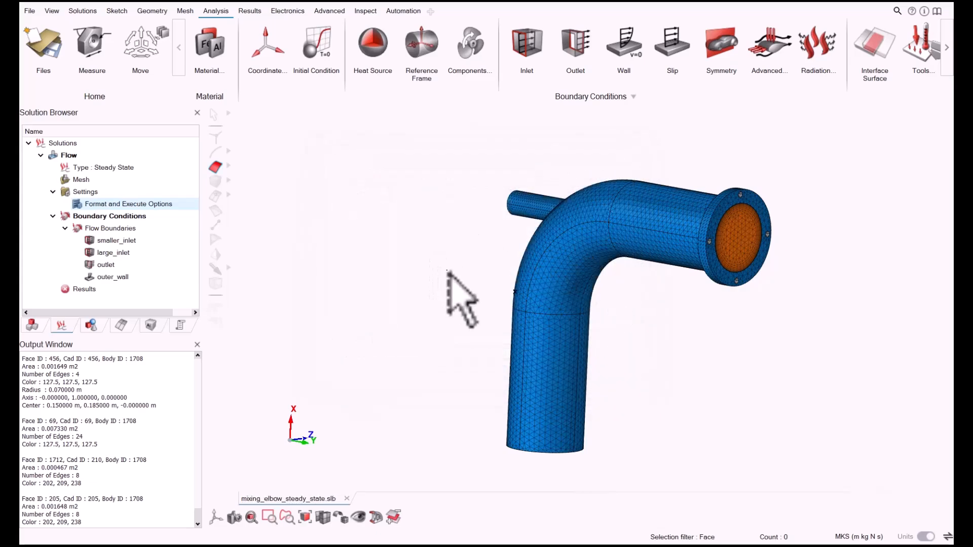
Step: Rename the Flow solution to elbow_steady
{"action": "left_click", "coordinate": [76, 156]}
{"action": "right_click", "coordinate": [78, 155]}
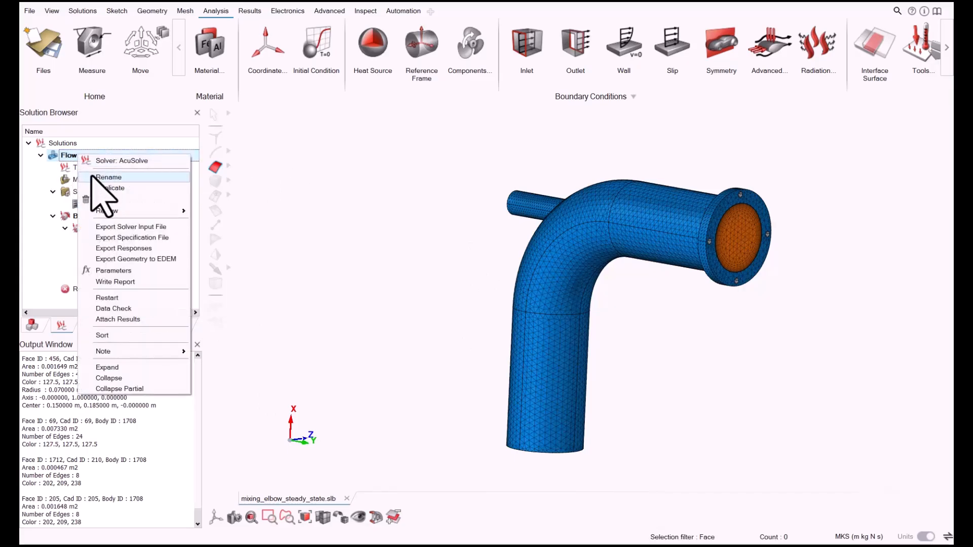
{"action": "left_click", "coordinate": [124, 177]}
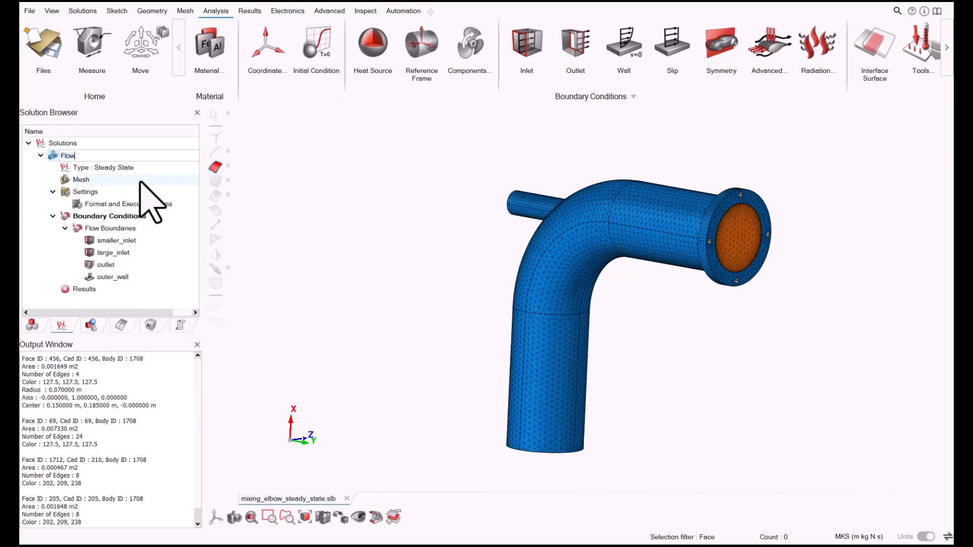
{"action": "left_click", "coordinate": [94, 166]}
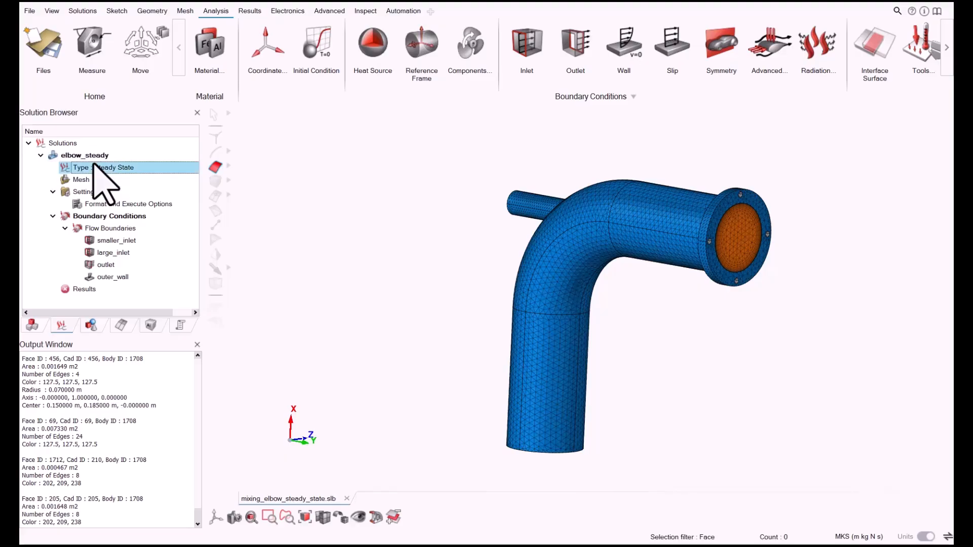
{"action": "right_click", "coordinate": [379, 282]}
{"action": "left_click", "coordinate": [339, 201]}
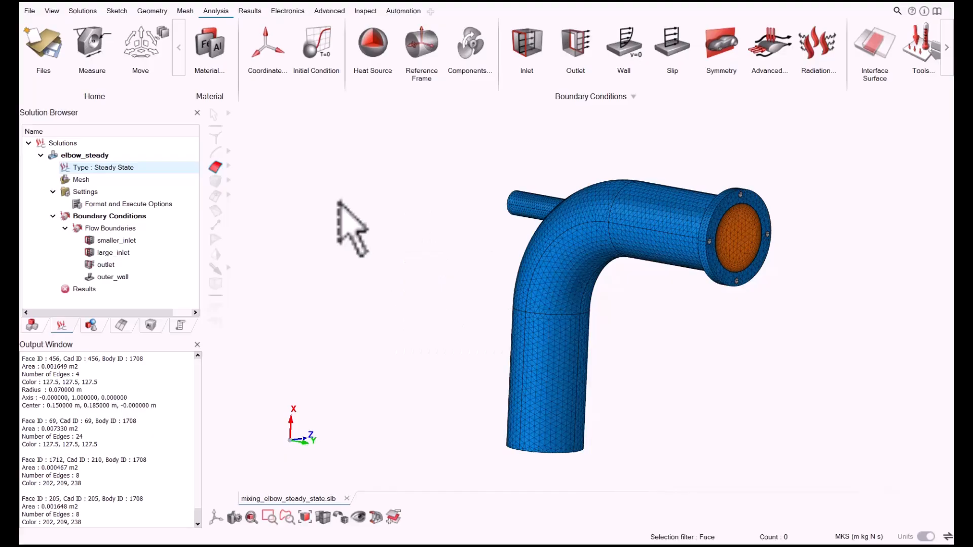
{"action": "left_click", "coordinate": [431, 275]}
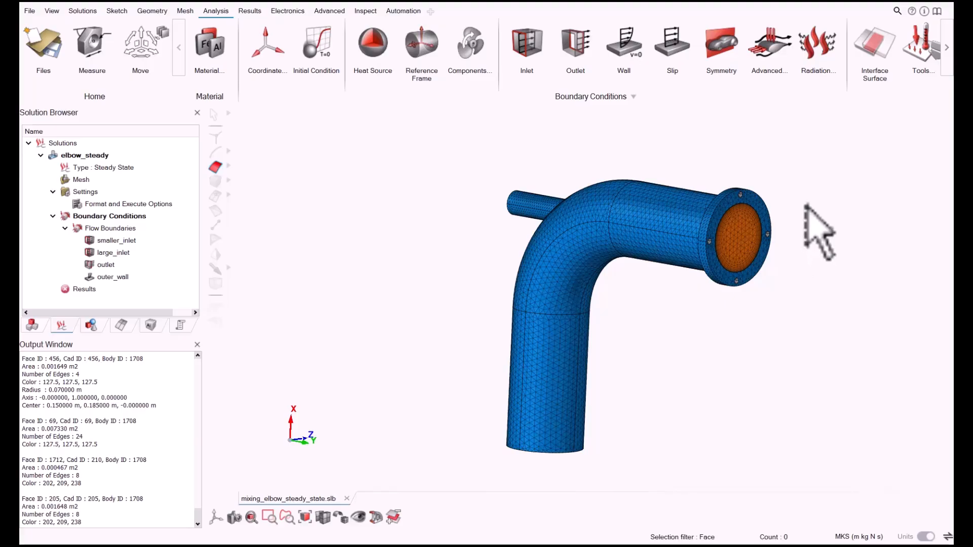
Step: Examine the properties of Water in the Fluid category of the built-in SimLab Material Database
{"action": "left_click", "coordinate": [43, 323]}
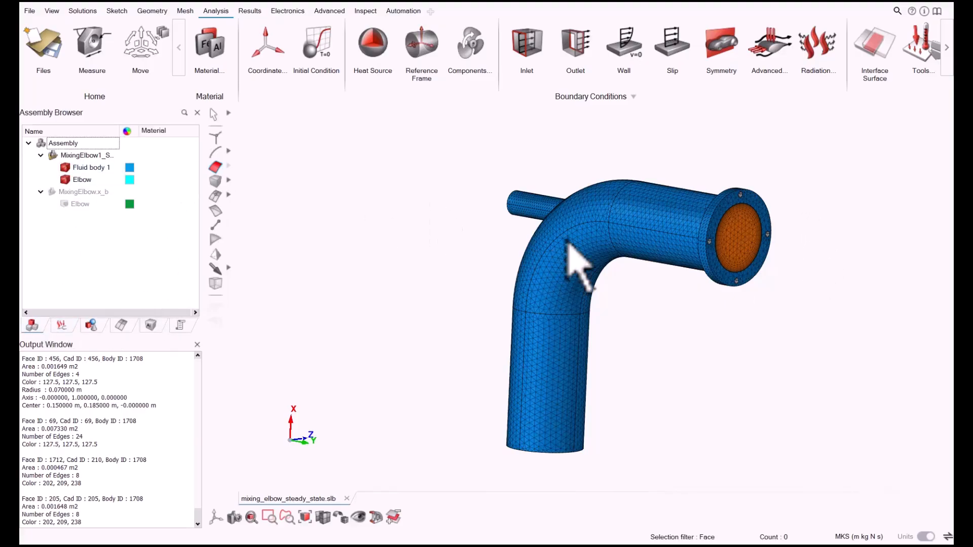
{"action": "scroll", "coordinate": [847, 243], "scroll_direction": "up", "scroll_amount": 5}
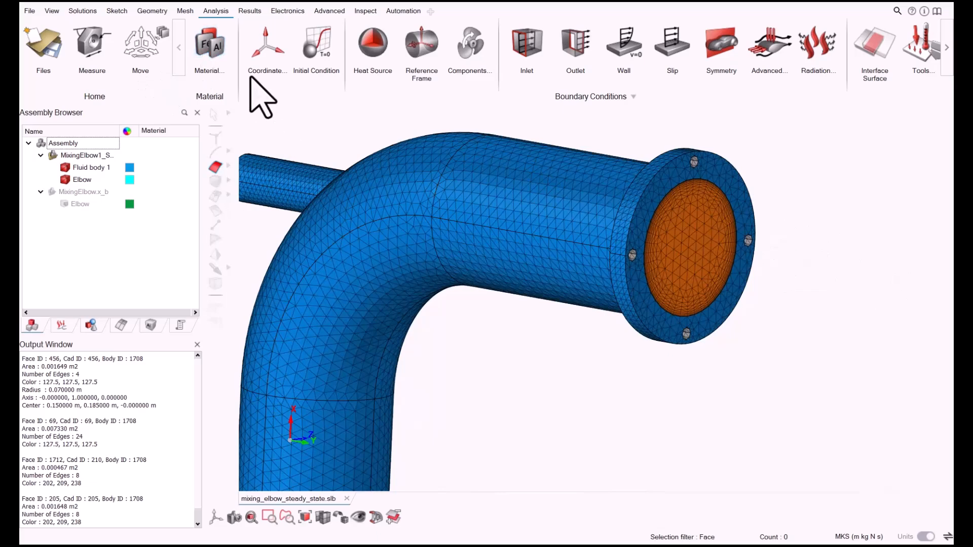
{"action": "left_click", "coordinate": [215, 44]}
{"action": "left_click", "coordinate": [294, 134]}
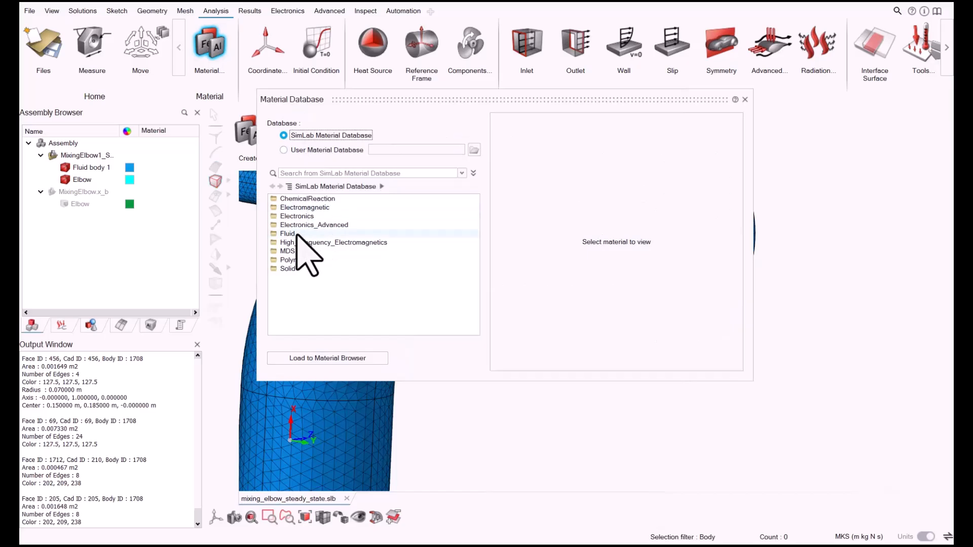
{"action": "double_click", "coordinate": [289, 234]}
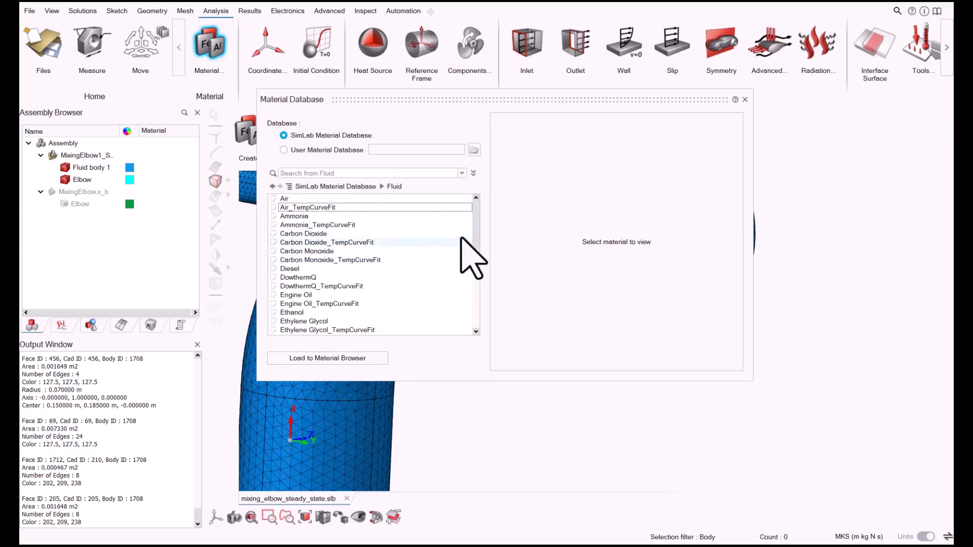
{"action": "left_click_drag", "start_coordinate": [474, 223], "coordinate": [476, 307]}
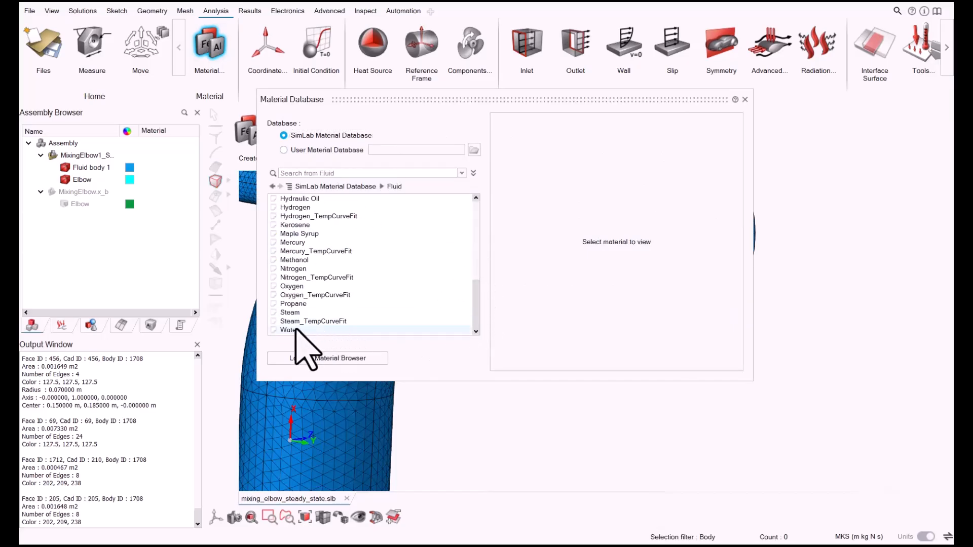
{"action": "left_click", "coordinate": [294, 330]}
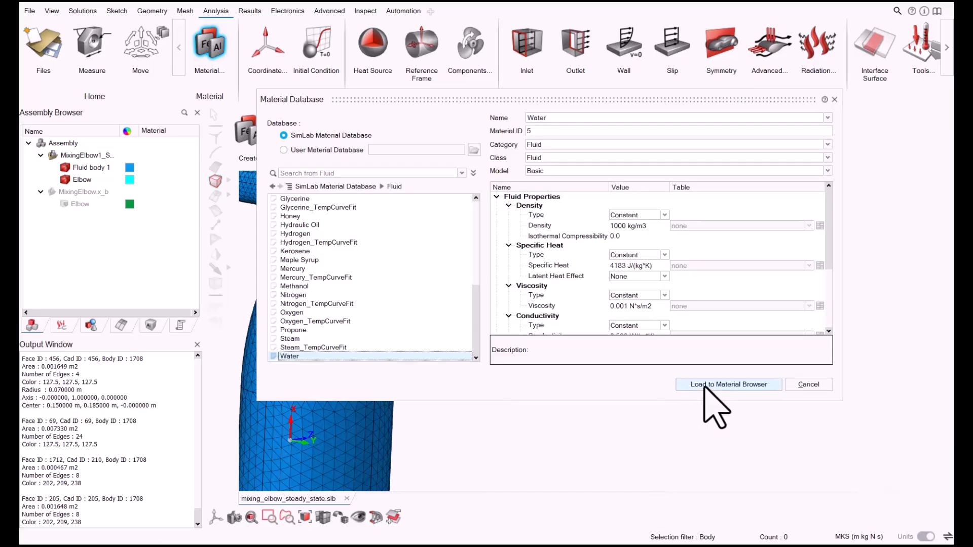
{"action": "scroll", "coordinate": [532, 327], "scroll_direction": "down", "scroll_amount": 1}
{"action": "left_click_drag", "start_coordinate": [477, 292], "coordinate": [476, 197]}
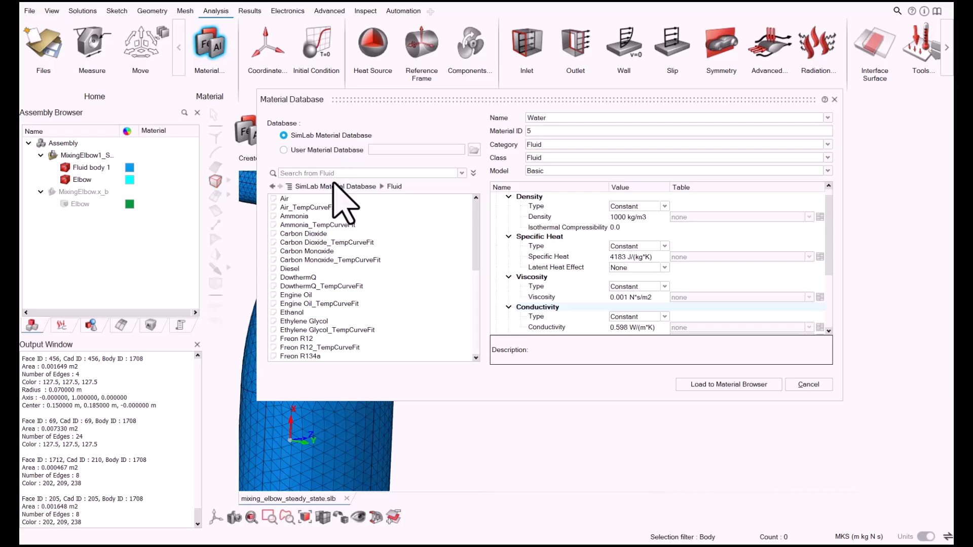
Step: Try to load Steel from the material database's Solid category, and check which materials the model already contains
{"action": "left_click", "coordinate": [344, 186]}
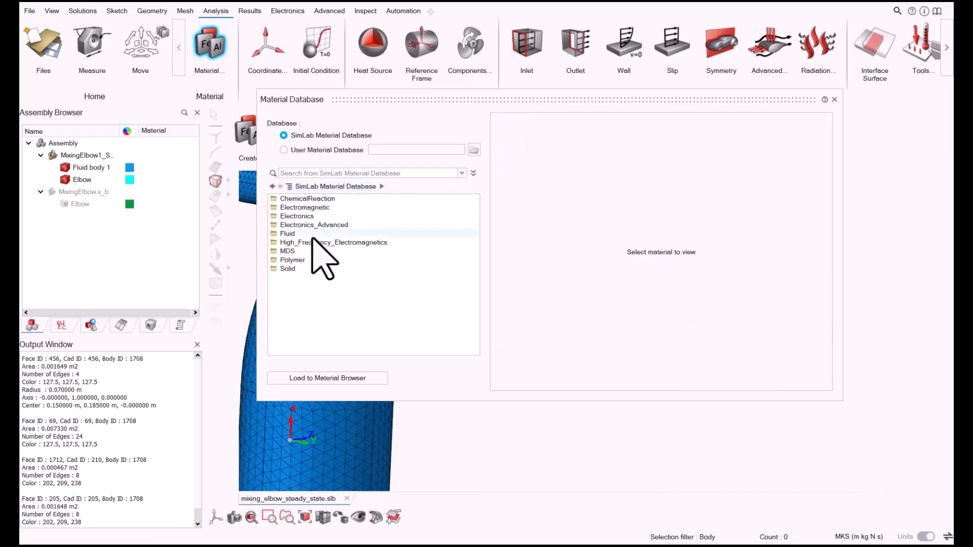
{"action": "double_click", "coordinate": [292, 269]}
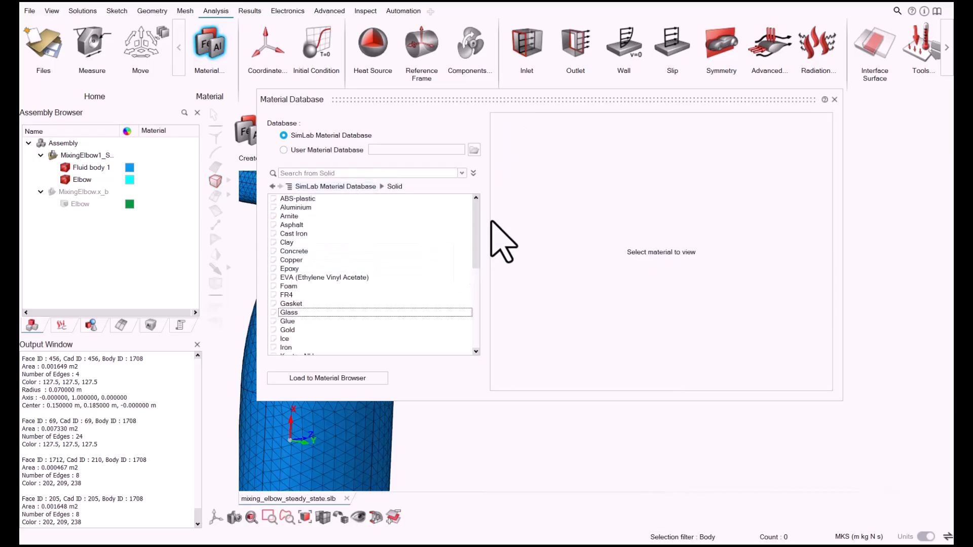
{"action": "left_click_drag", "start_coordinate": [477, 216], "coordinate": [468, 303]}
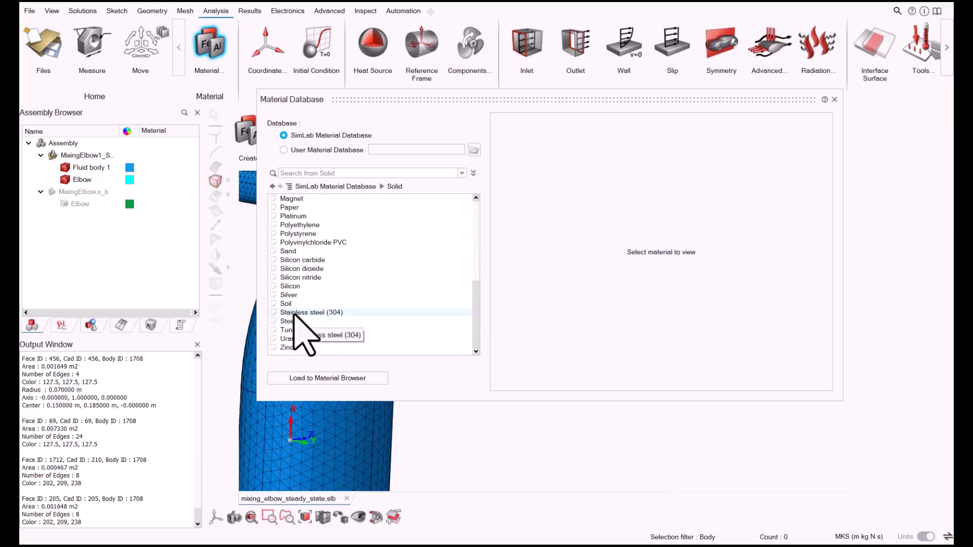
{"action": "left_click", "coordinate": [298, 314]}
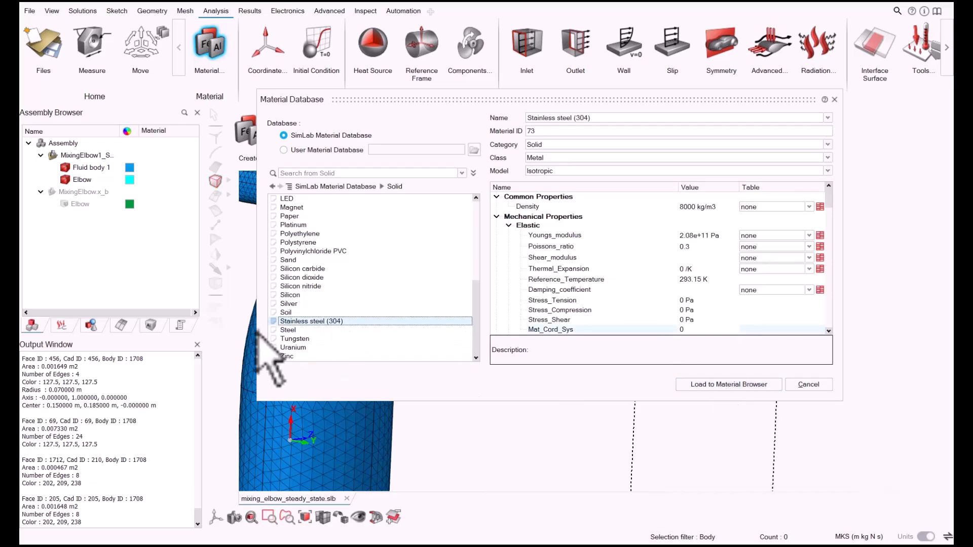
{"action": "left_click", "coordinate": [301, 330]}
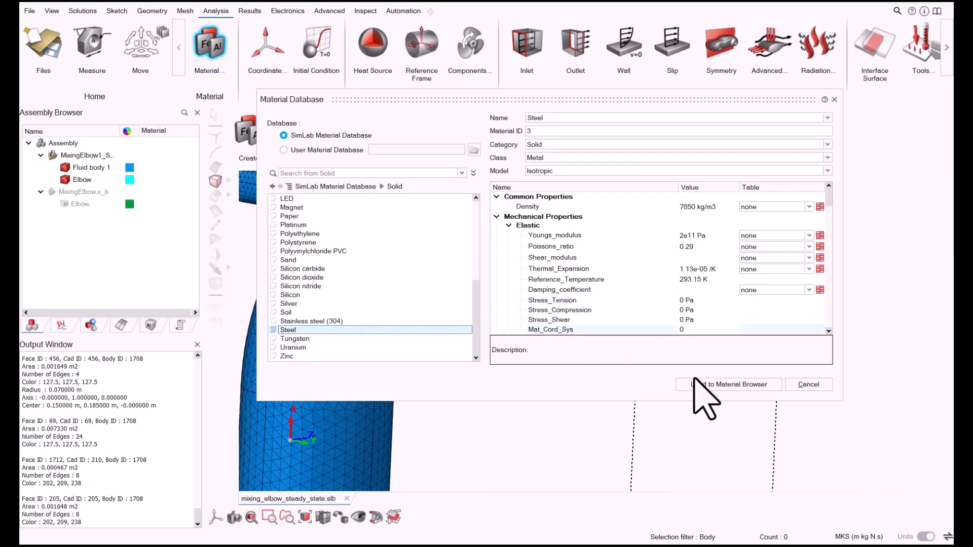
{"action": "left_click", "coordinate": [753, 384]}
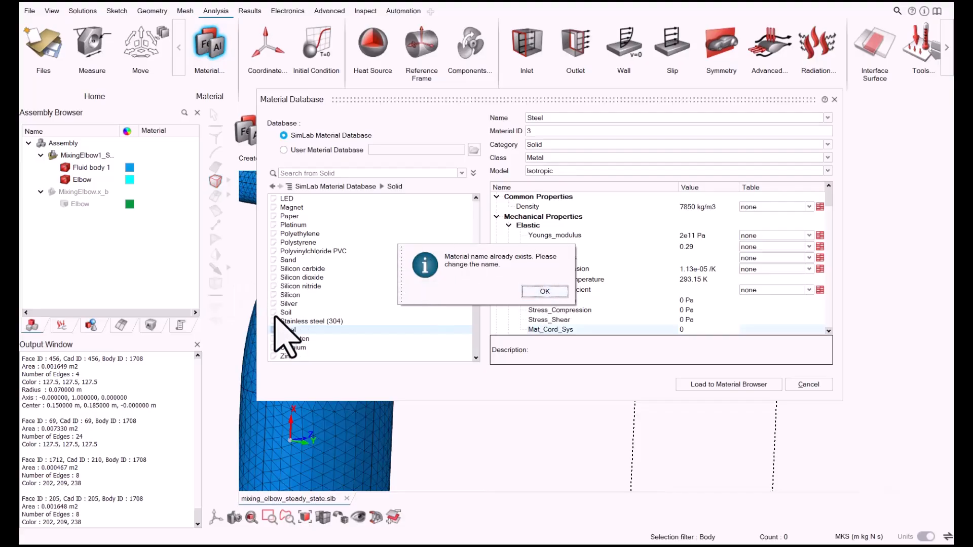
{"action": "left_click", "coordinate": [547, 291]}
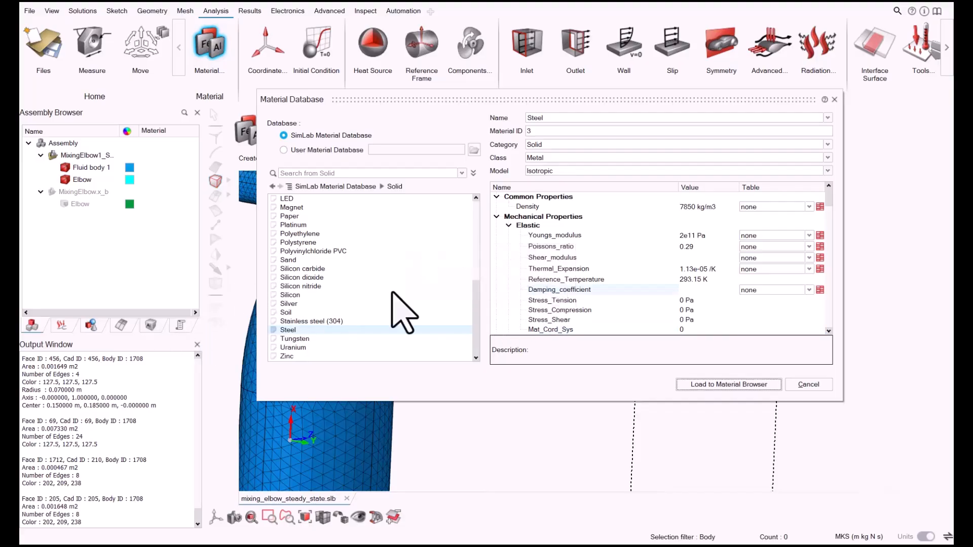
{"action": "left_click", "coordinate": [151, 325]}
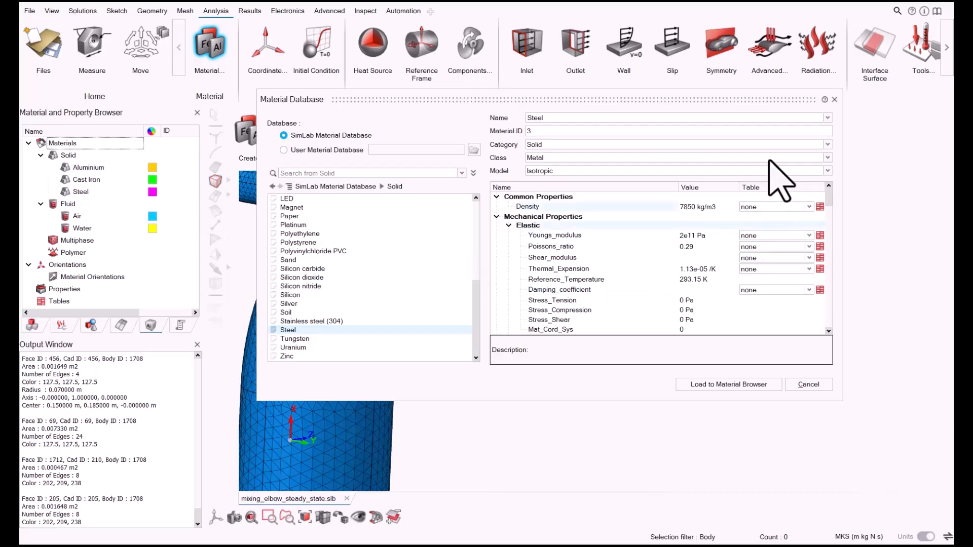
{"action": "left_click", "coordinate": [835, 101]}
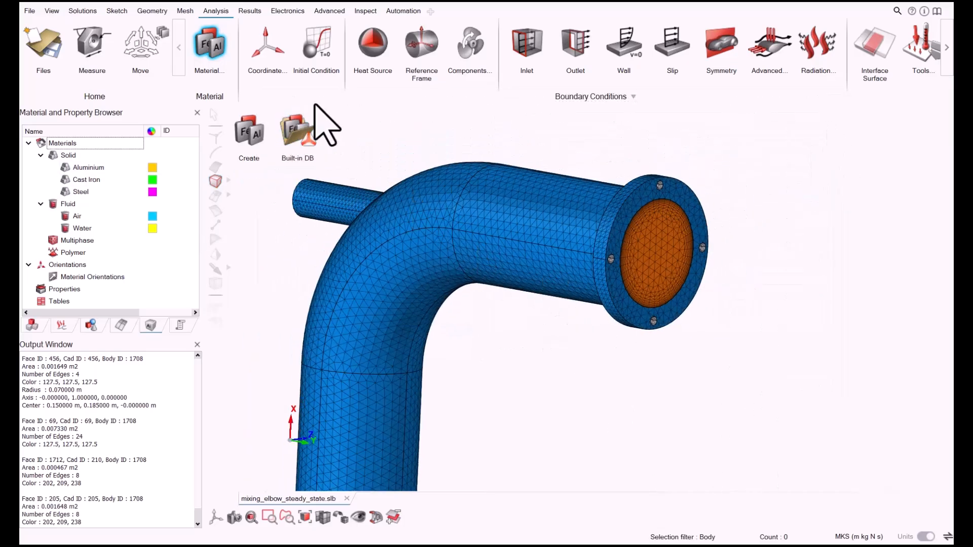
Step: Assign the Steel material to the solid Elbow body
{"action": "scroll", "coordinate": [512, 289], "scroll_direction": "down", "scroll_amount": 3}
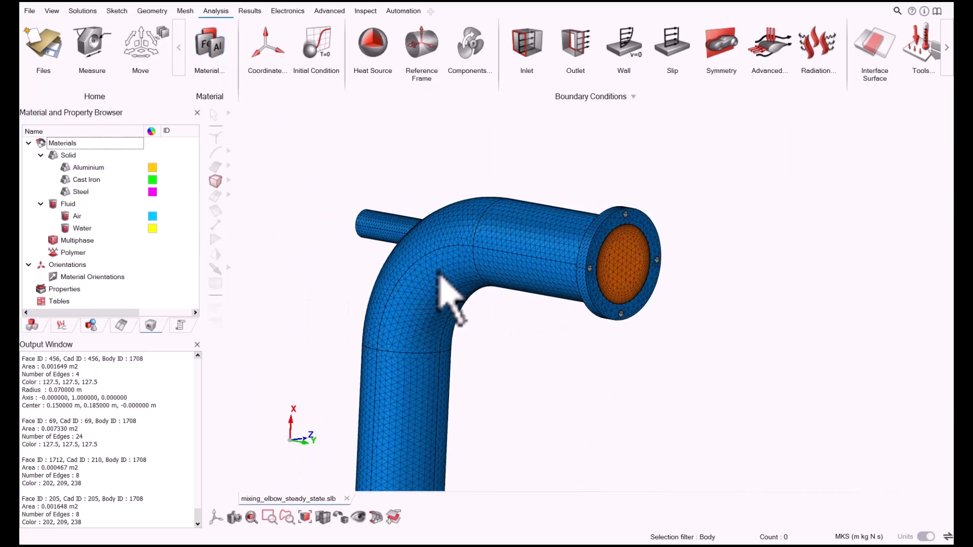
{"action": "left_click", "coordinate": [533, 271]}
{"action": "right_click", "coordinate": [525, 247]}
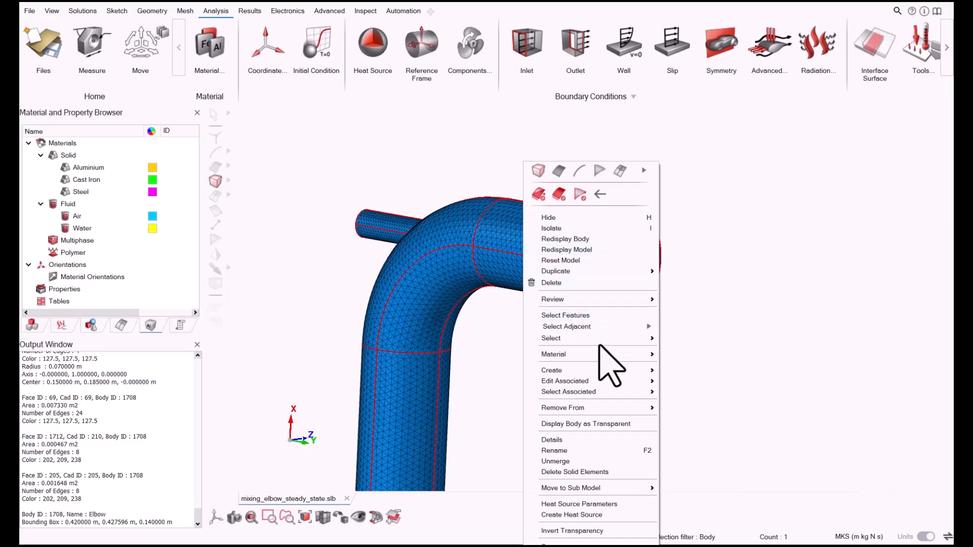
{"action": "mouse_move", "coordinate": [600, 354]}
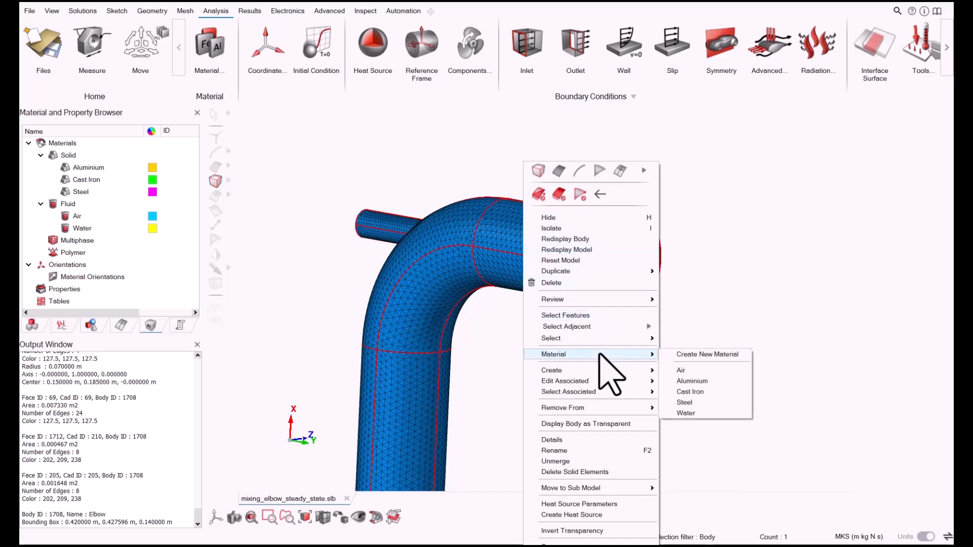
{"action": "left_click", "coordinate": [688, 413]}
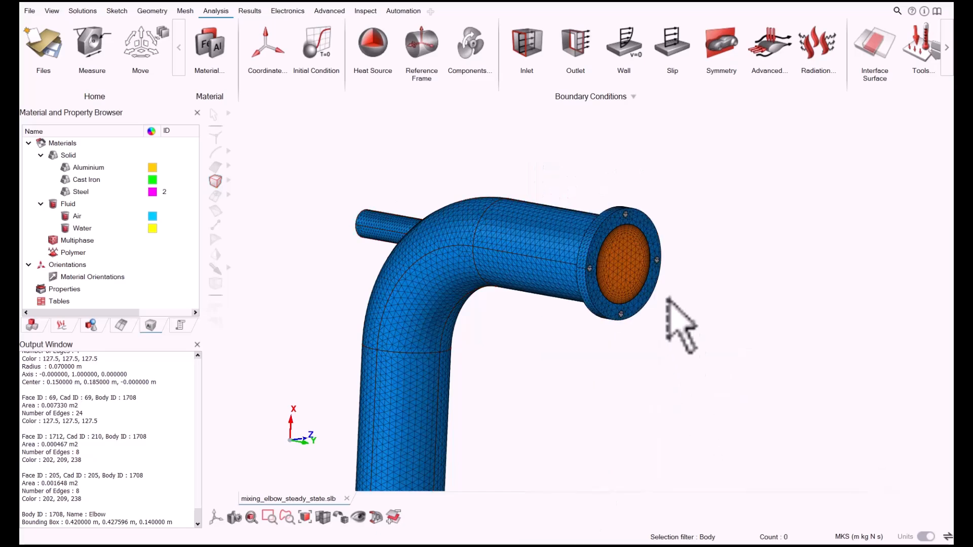
Step: Assign the Water material to the fluid body inside the elbow, and check the materials of both bodies in the assembly
{"action": "left_click", "coordinate": [629, 276]}
{"action": "right_click", "coordinate": [628, 277]}
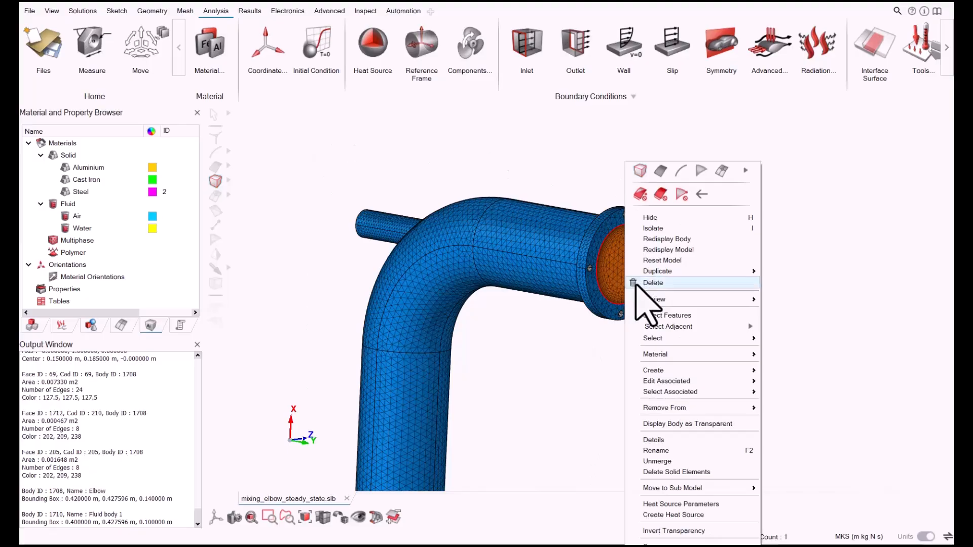
{"action": "mouse_move", "coordinate": [697, 353]}
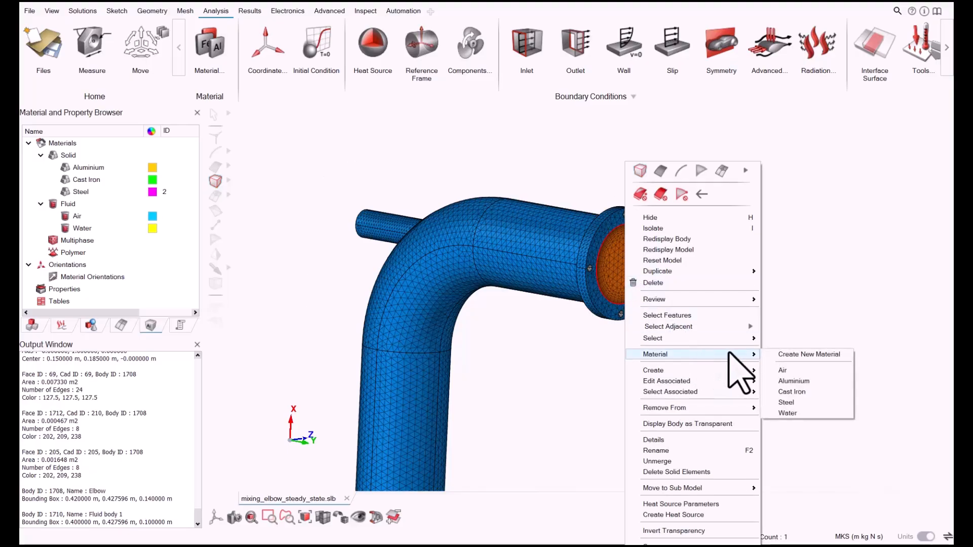
{"action": "left_click", "coordinate": [790, 413]}
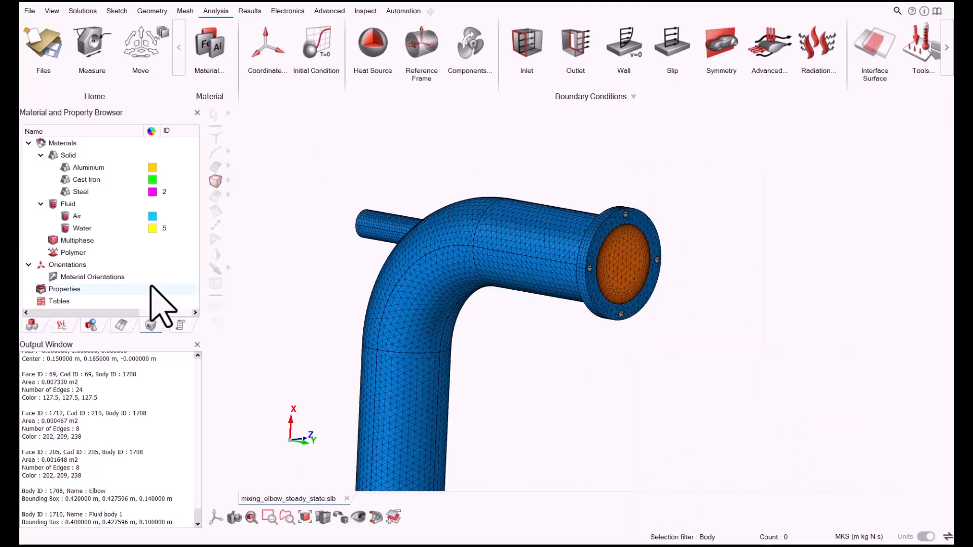
{"action": "left_click", "coordinate": [61, 326]}
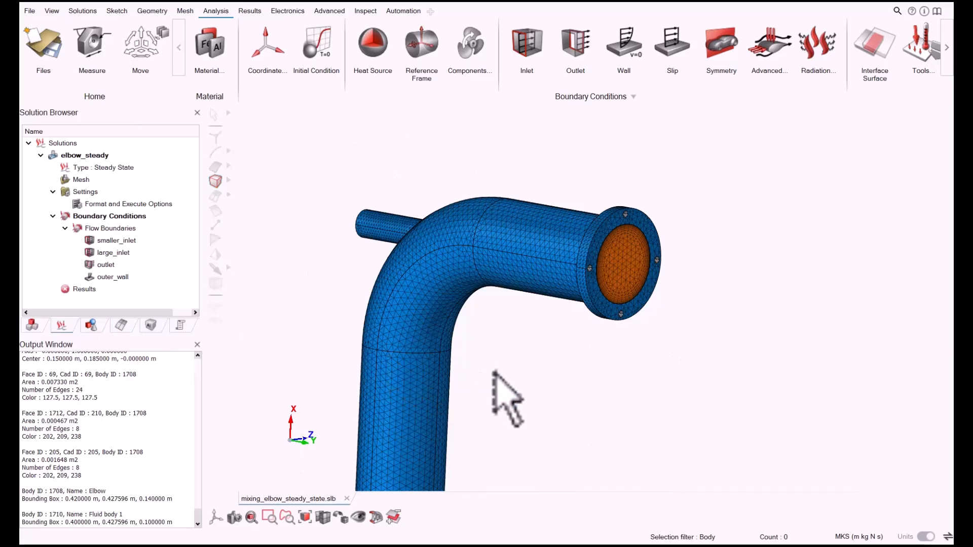
{"action": "middle_click_drag", "start_coordinate": [495, 372], "coordinate": [638, 198]}
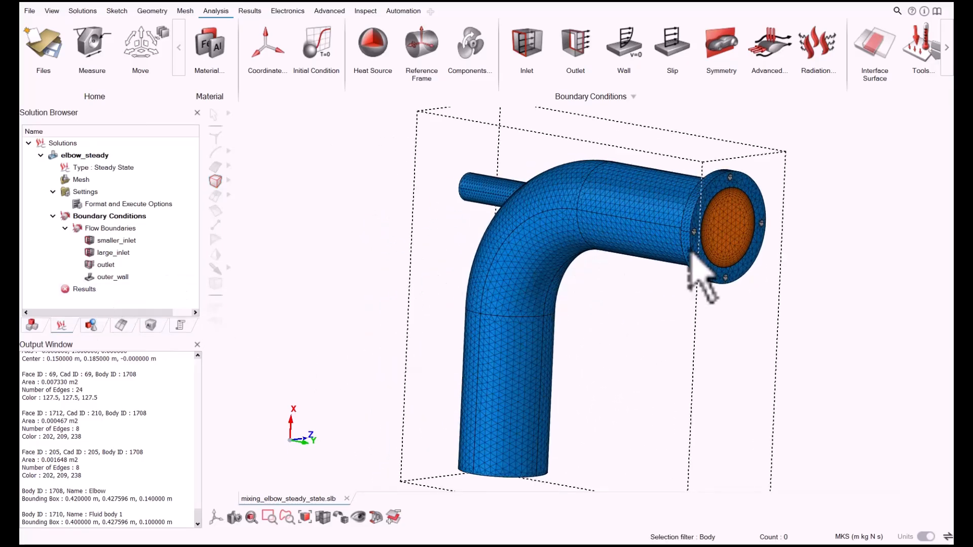
{"action": "left_click", "coordinate": [45, 325]}
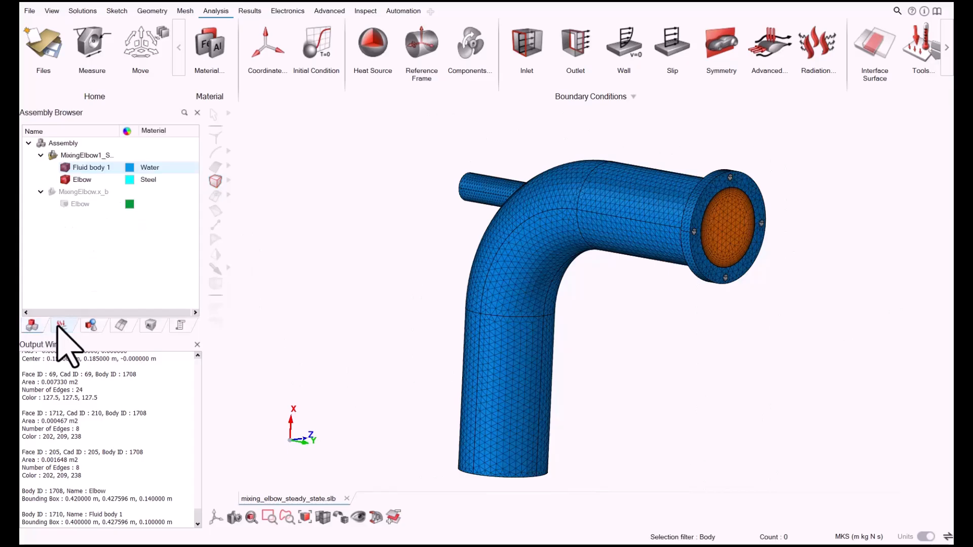
Step: Start solving the elbow_steady solution locally by updating its results
{"action": "left_click", "coordinate": [61, 326]}
{"action": "right_click", "coordinate": [89, 289]}
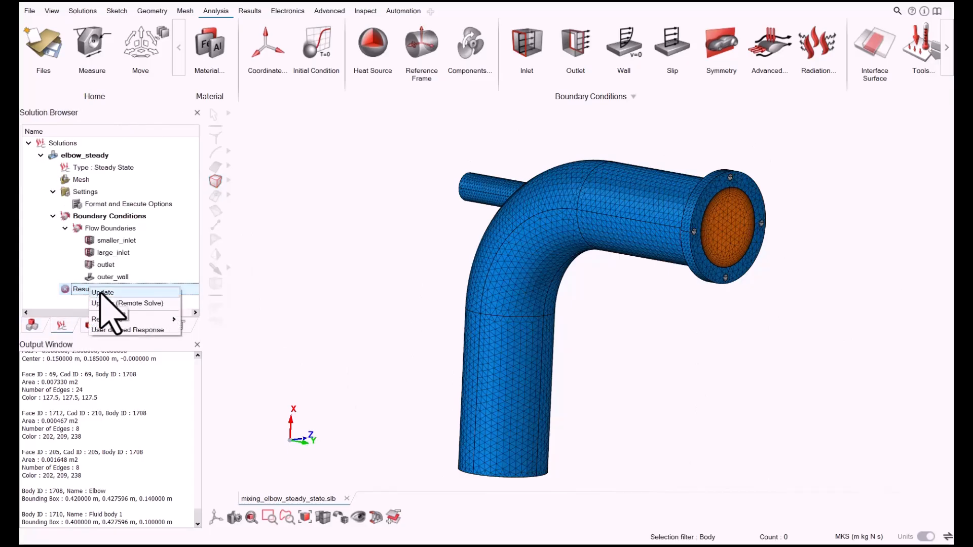
{"action": "left_click", "coordinate": [101, 293]}
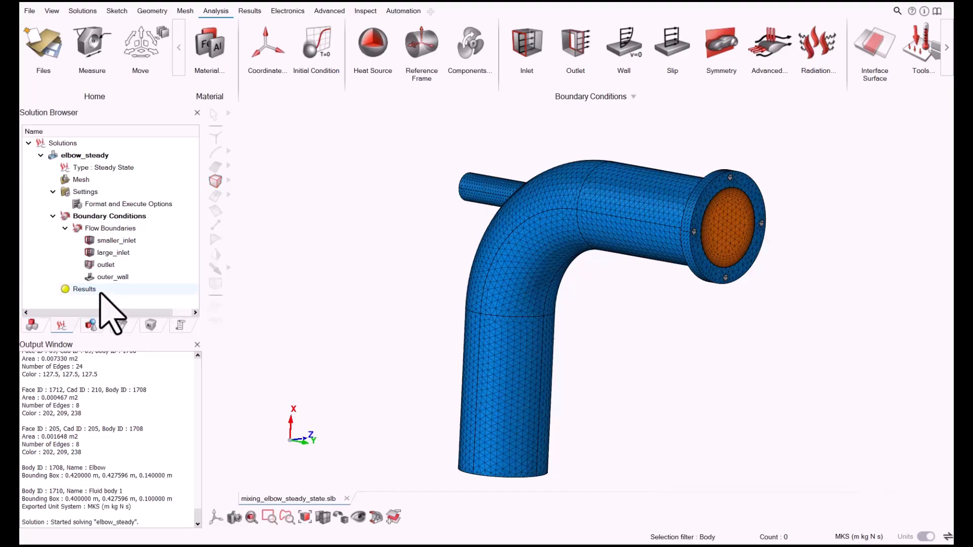
Step: View the elbow_steady solver log in an enlarged window and review the time step output
{"action": "right_click", "coordinate": [89, 290]}
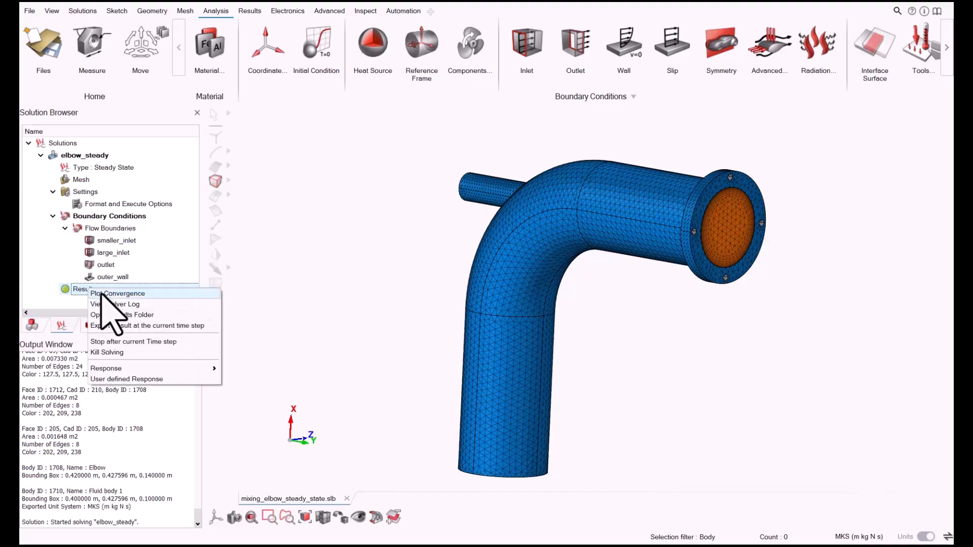
{"action": "left_click", "coordinate": [137, 304]}
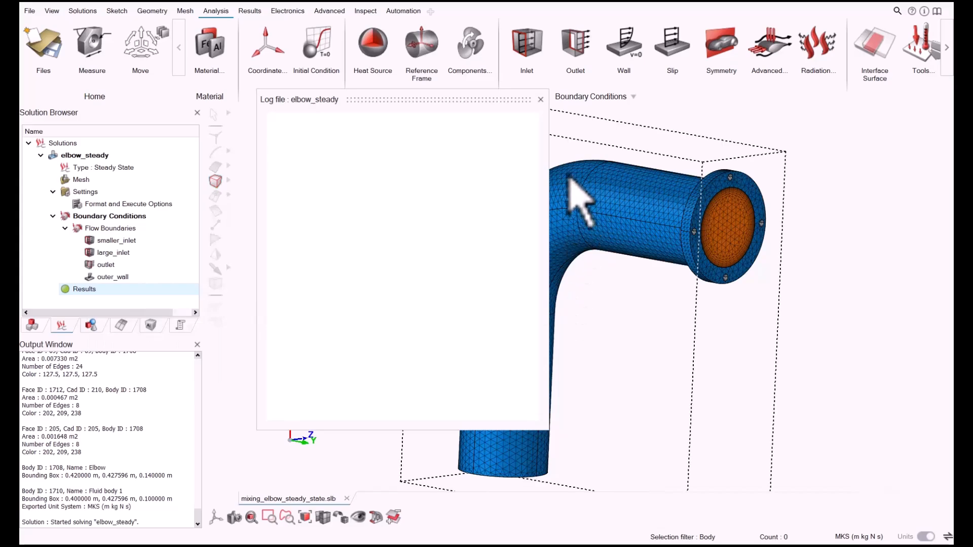
{"action": "left_click_drag", "start_coordinate": [549, 154], "coordinate": [776, 380]}
{"action": "scroll", "coordinate": [490, 287], "scroll_direction": "up", "scroll_amount": 8}
{"action": "scroll", "coordinate": [490, 287], "scroll_direction": "down", "scroll_amount": 10}
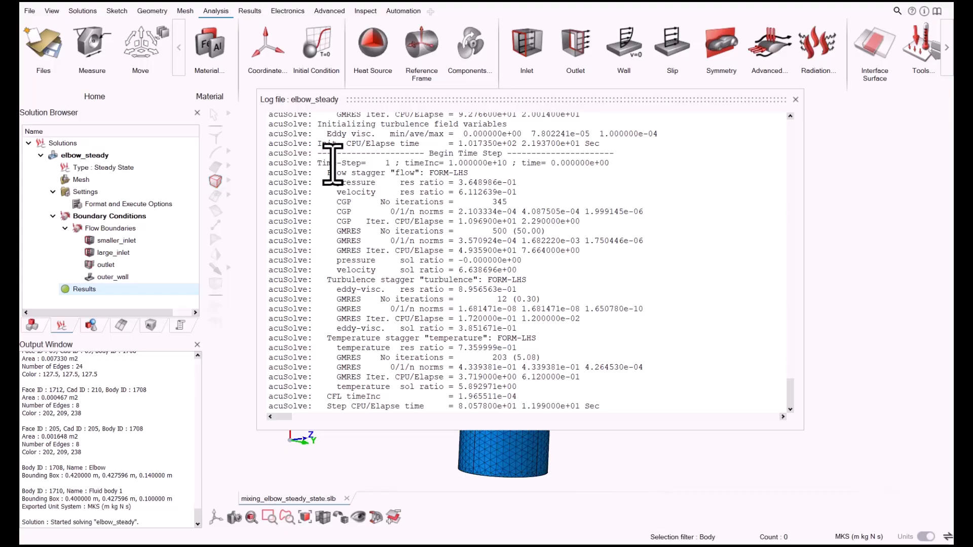
Step: Open the convergence plot for elbow_steady and plot all final residual ratios
{"action": "left_click", "coordinate": [104, 292]}
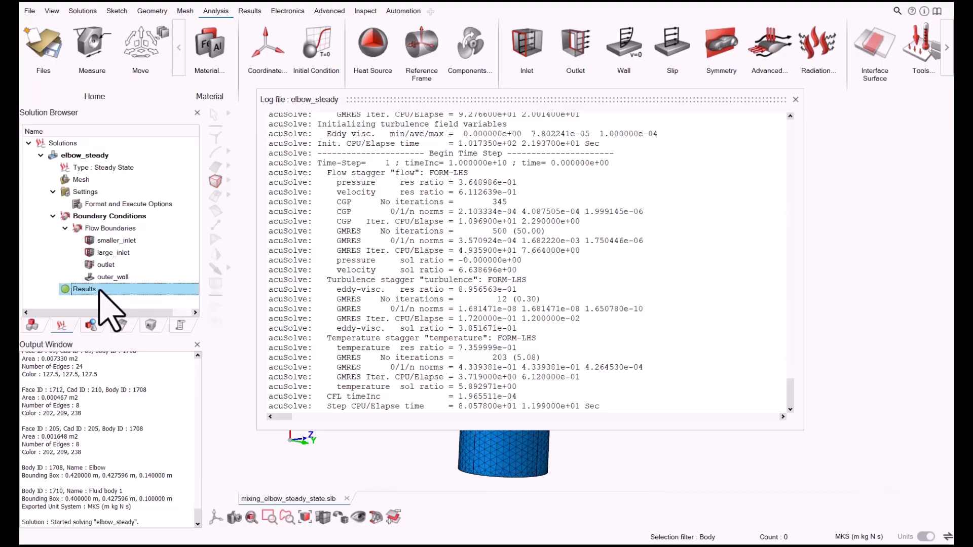
{"action": "right_click", "coordinate": [99, 290]}
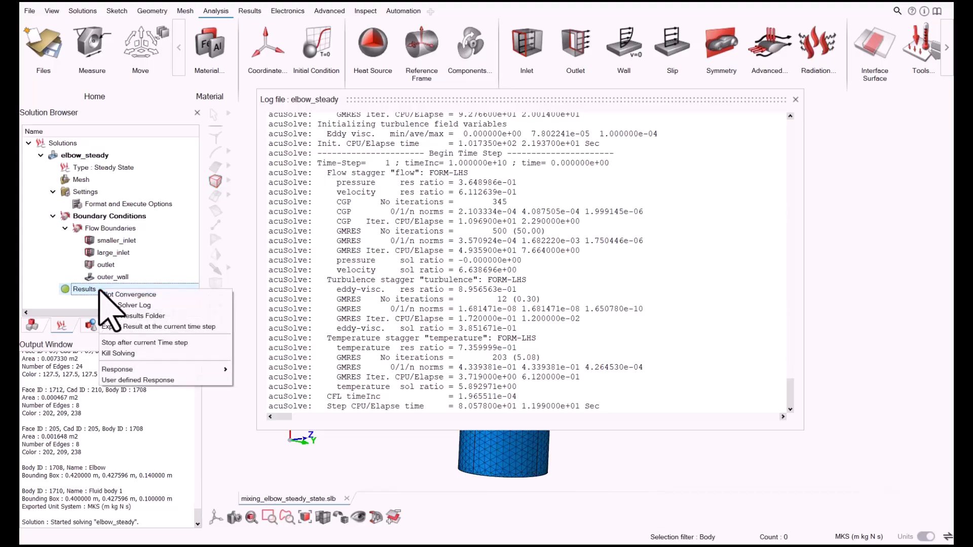
{"action": "left_click", "coordinate": [133, 296]}
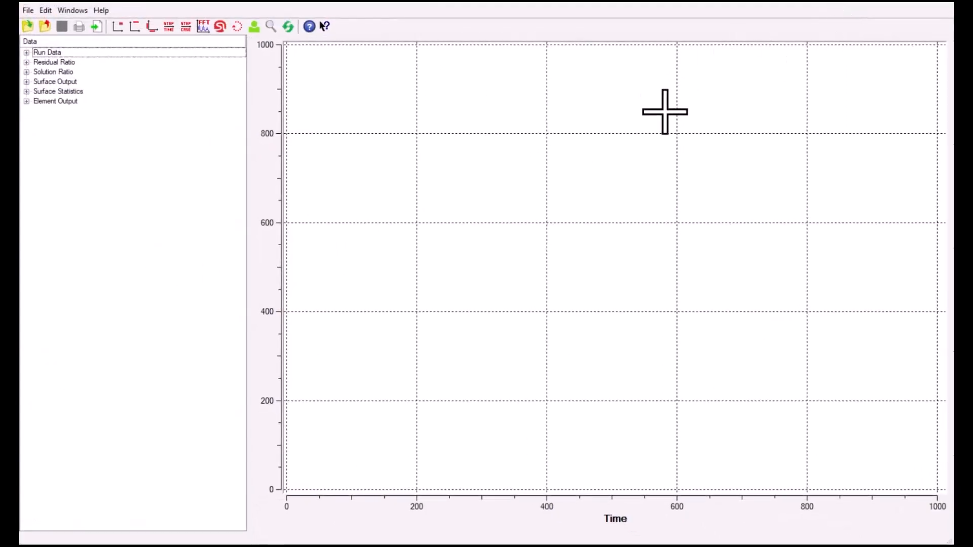
{"action": "left_click", "coordinate": [27, 62]}
{"action": "left_click", "coordinate": [26, 101]}
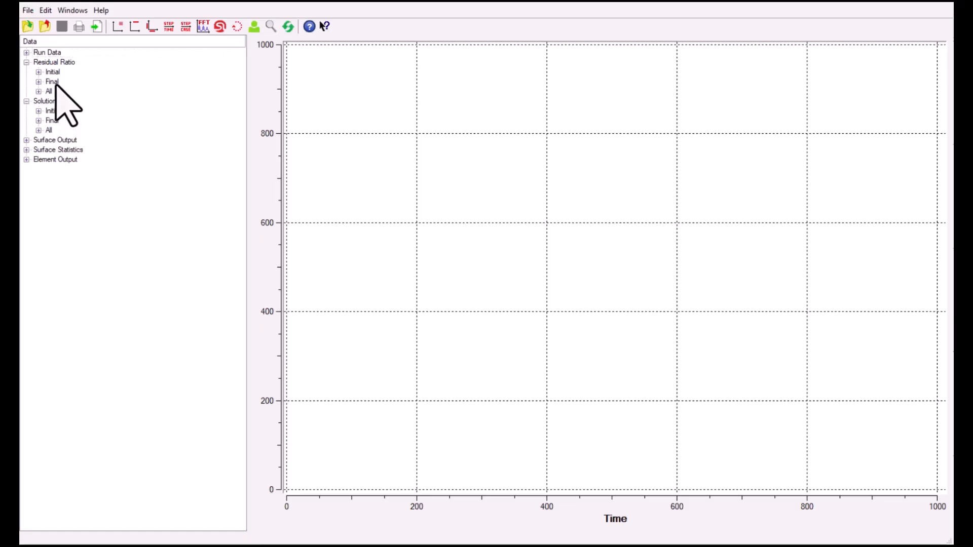
{"action": "left_click", "coordinate": [55, 83]}
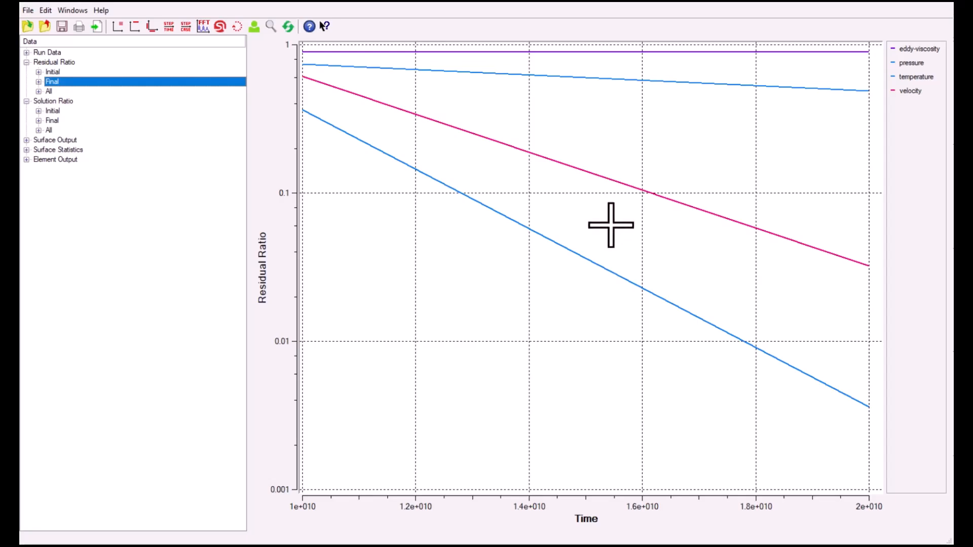
Step: Leave the convergence plot and display the solved results in Multiphysics post-processing mode
{"action": "left_click", "coordinate": [881, 2]}
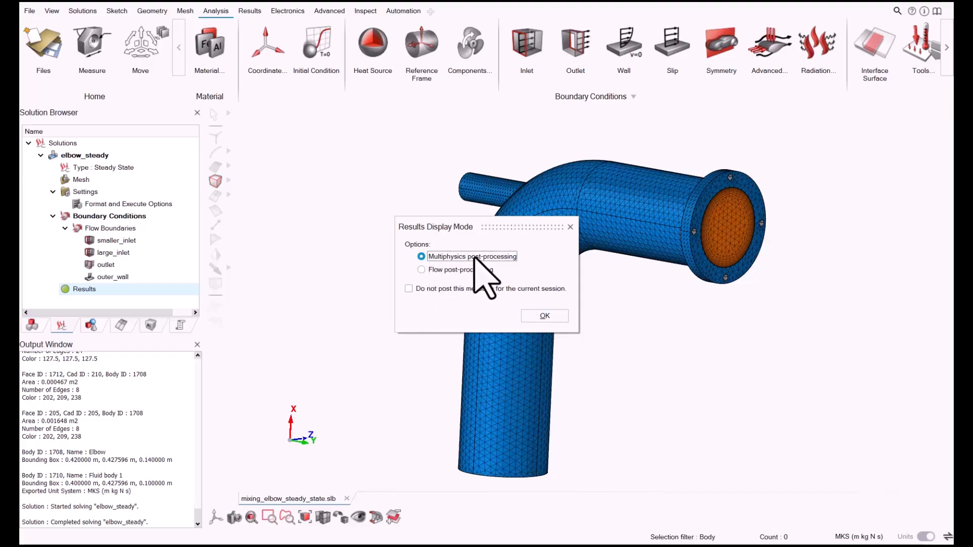
{"action": "left_click", "coordinate": [545, 315]}
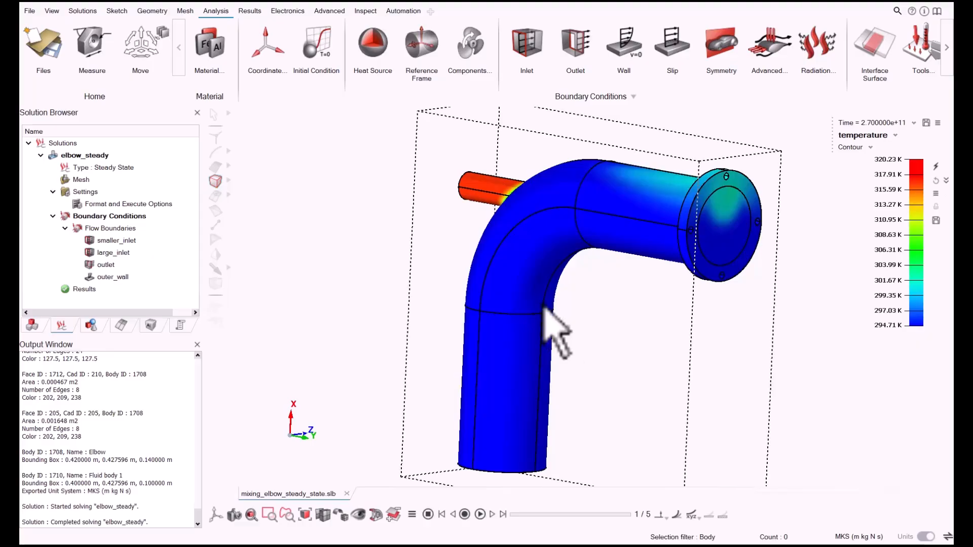
Step: Close the old Flow.1.Log plot window, and refresh and refit the elbow_steady.1.Log residual ratio plot
{"action": "mouse_move", "coordinate": [621, 546]}
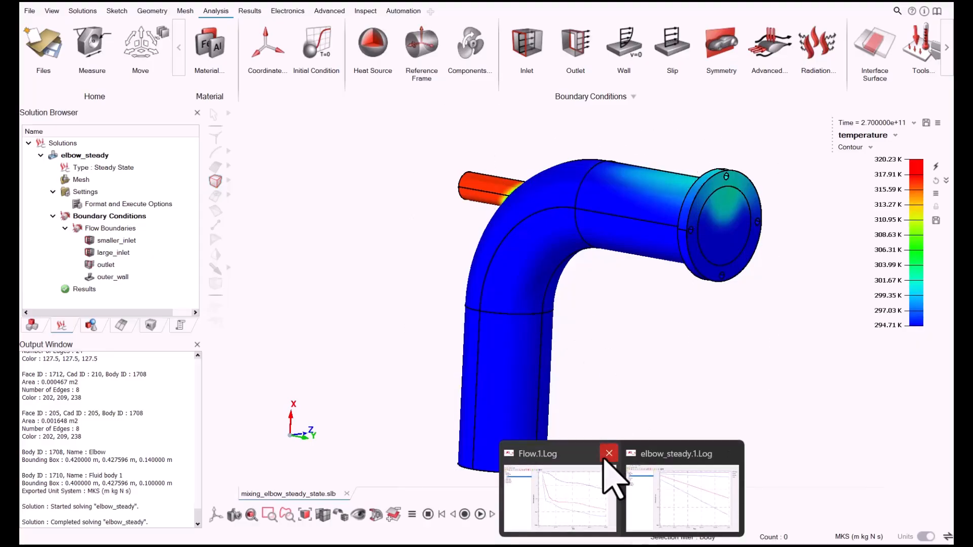
{"action": "left_click", "coordinate": [606, 453]}
{"action": "left_click", "coordinate": [604, 479]}
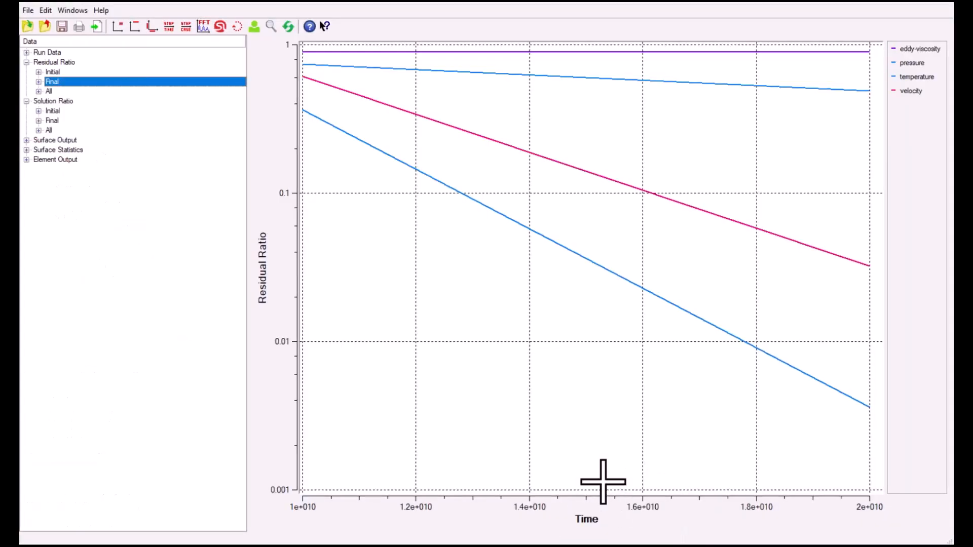
{"action": "left_click", "coordinate": [290, 28]}
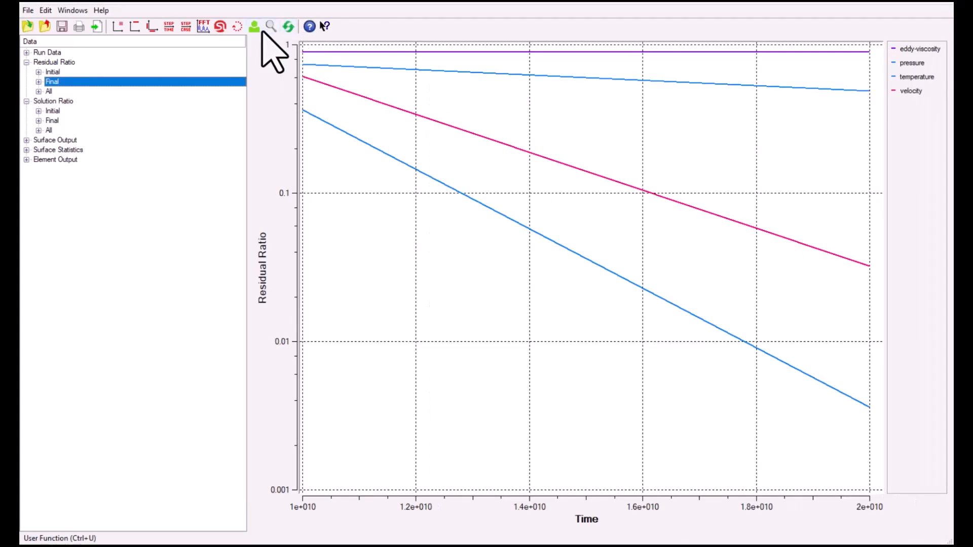
{"action": "left_click", "coordinate": [238, 26]}
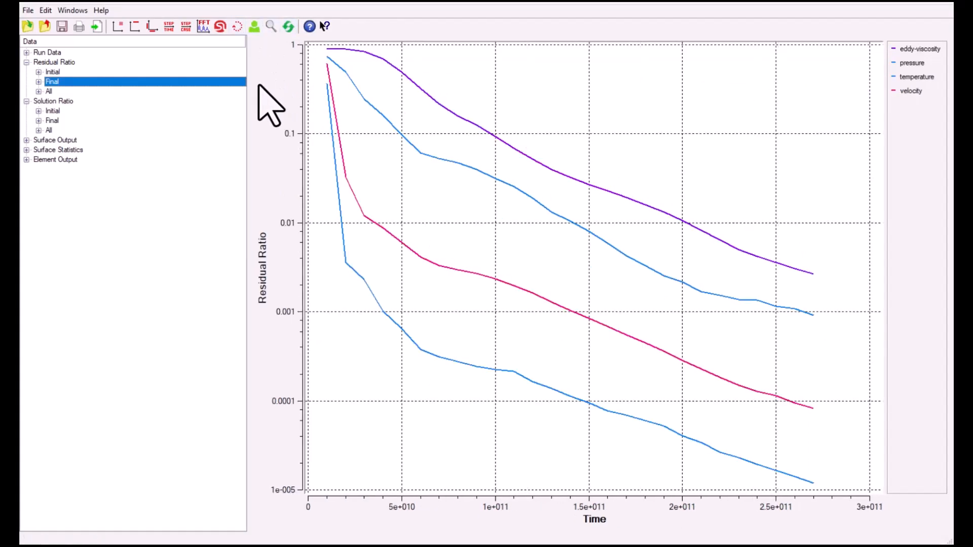
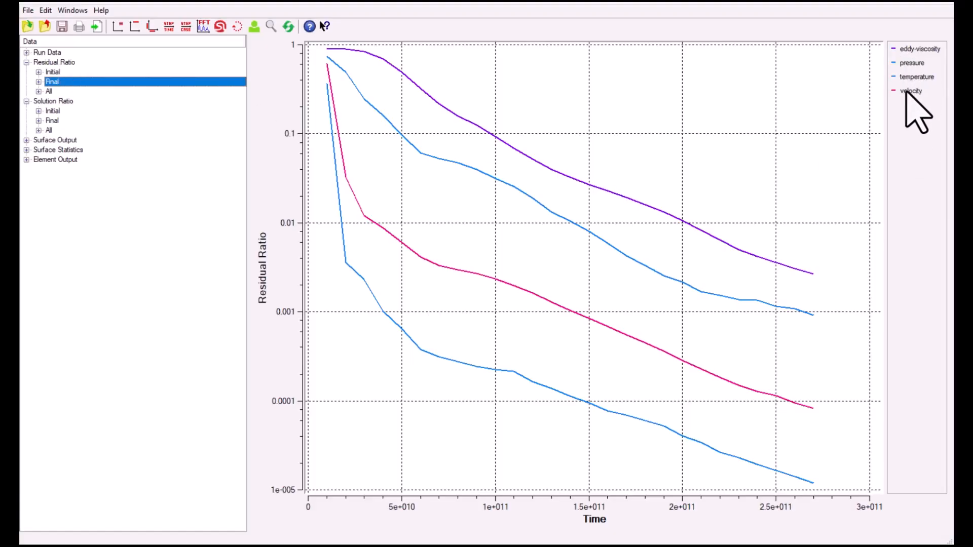
Step: Probe the residual ratio curves around the 0.001 level at the end of the run and the 0.01 level
{"action": "left_click_drag", "start_coordinate": [471, 304], "coordinate": [818, 312]}
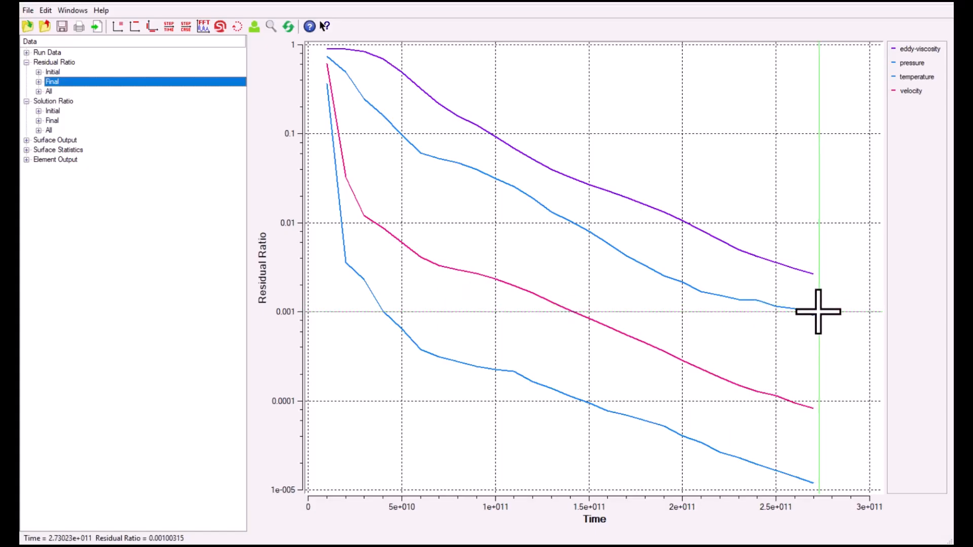
{"action": "left_click_drag", "start_coordinate": [818, 312], "coordinate": [818, 312]}
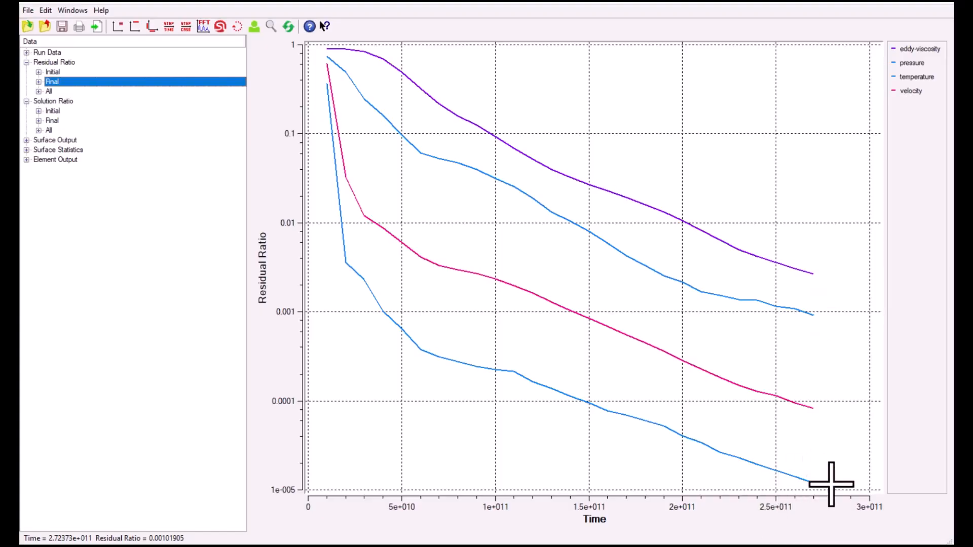
{"action": "left_click_drag", "start_coordinate": [810, 319], "coordinate": [811, 312]}
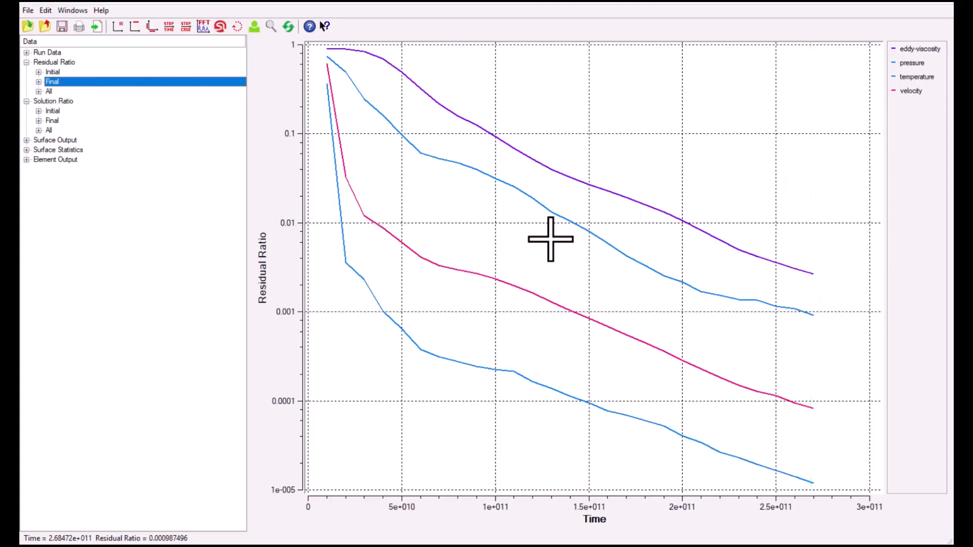
{"action": "left_click_drag", "start_coordinate": [684, 221], "coordinate": [684, 224]}
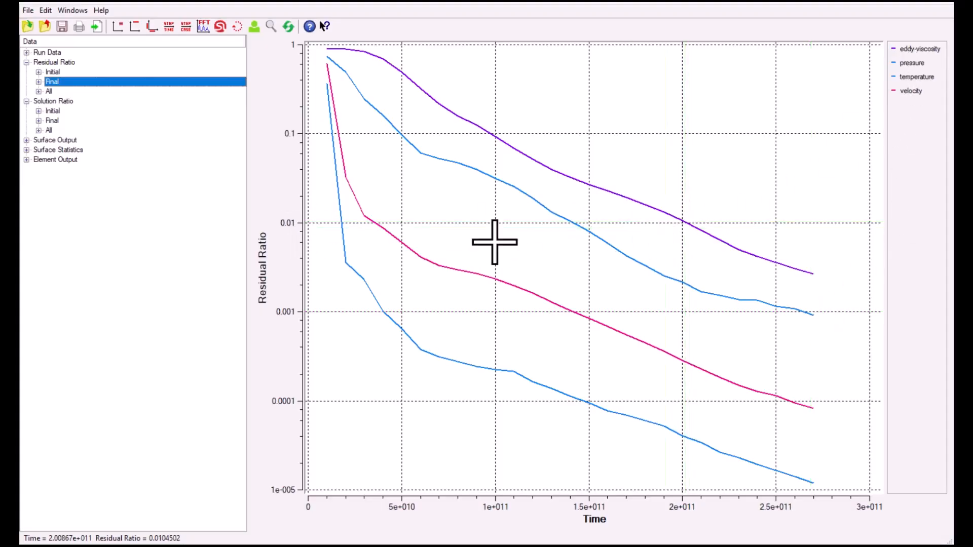
Step: Clear the residual ratio curves, plot all final solution ratios, and inspect their convergence
{"action": "right_click", "coordinate": [56, 81]}
{"action": "left_click", "coordinate": [83, 97]}
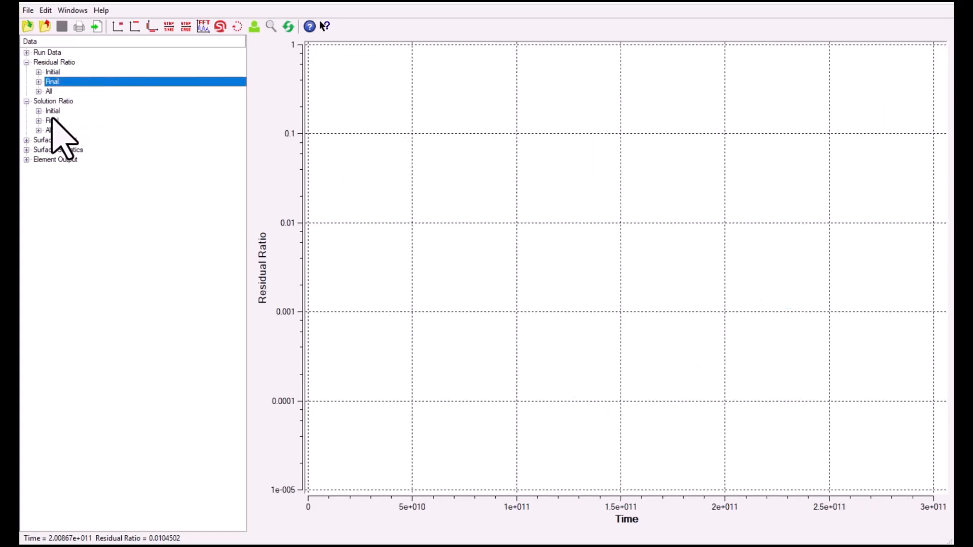
{"action": "right_click", "coordinate": [52, 120]}
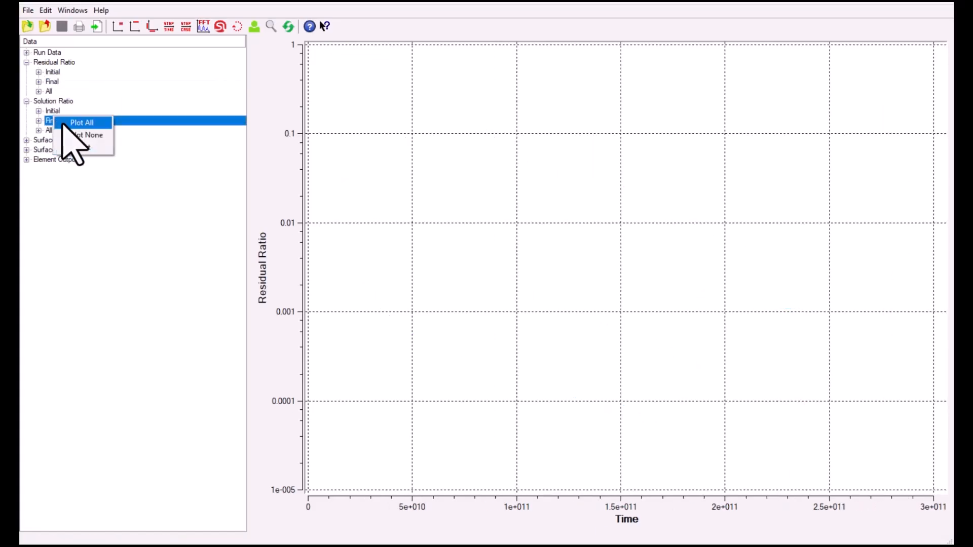
{"action": "left_click", "coordinate": [76, 126]}
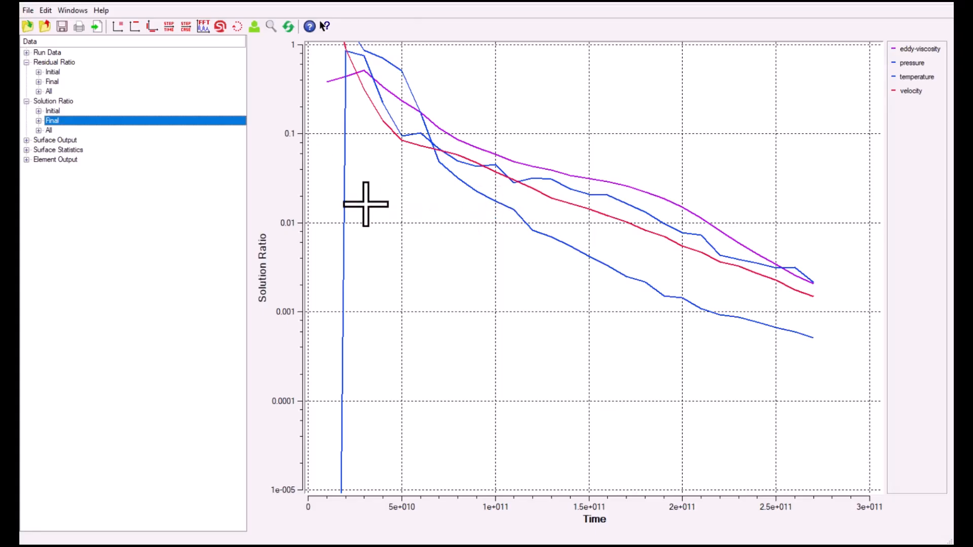
{"action": "left_click_drag", "start_coordinate": [366, 204], "coordinate": [717, 224]}
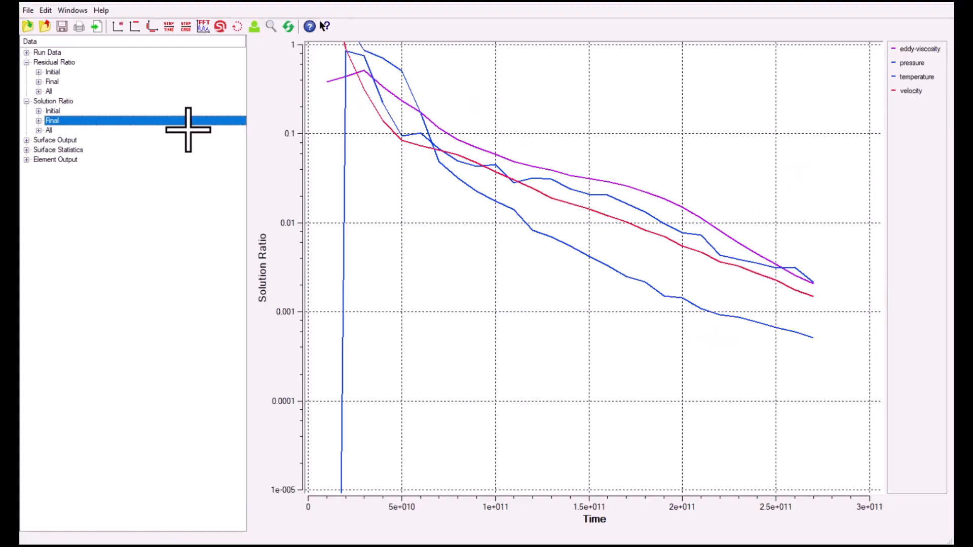
Step: Switch back to SimLab, inspect the elbow's temperature contour from the small inlet side, and show the standard view orientations
{"action": "left_click", "coordinate": [878, 2]}
{"action": "left_click", "coordinate": [881, 2]}
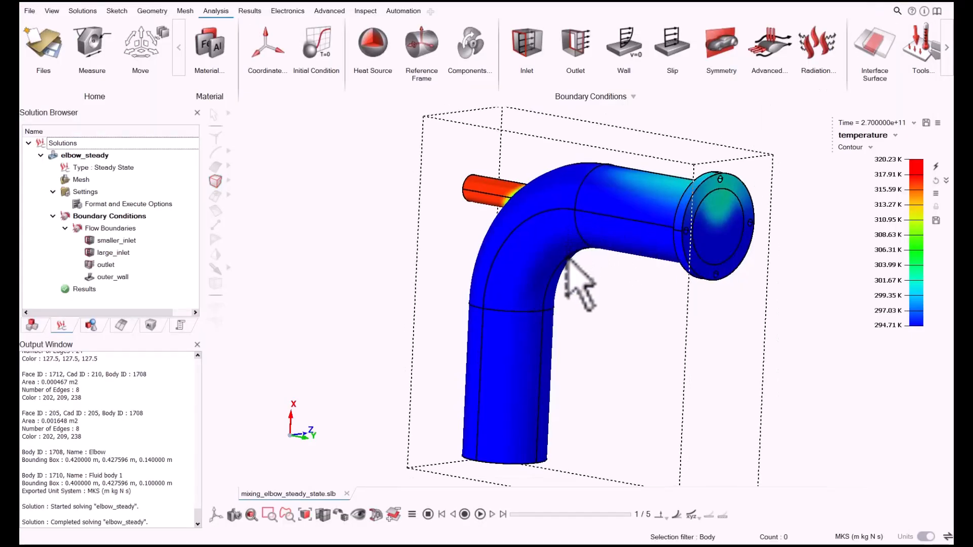
{"action": "middle_click_drag", "start_coordinate": [561, 265], "coordinate": [633, 253]}
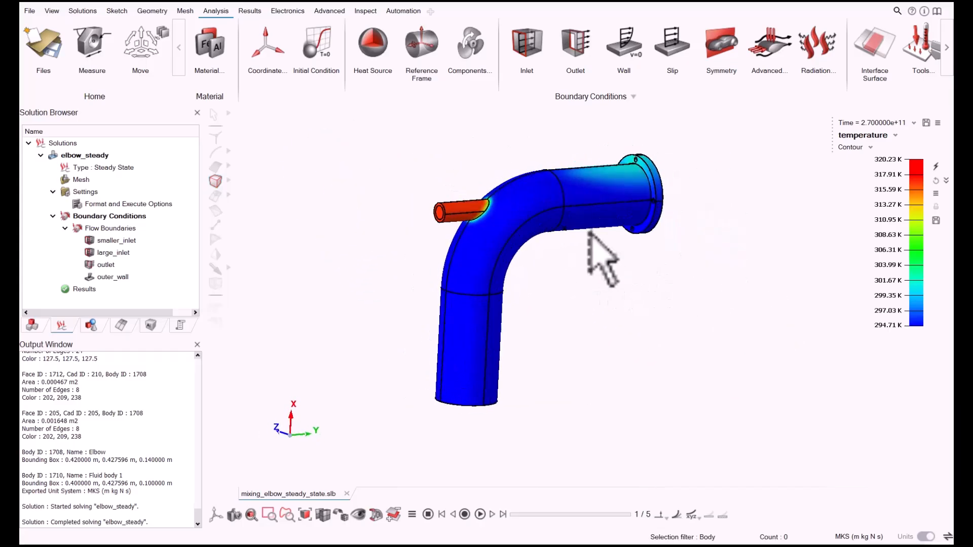
{"action": "left_click", "coordinate": [217, 515]}
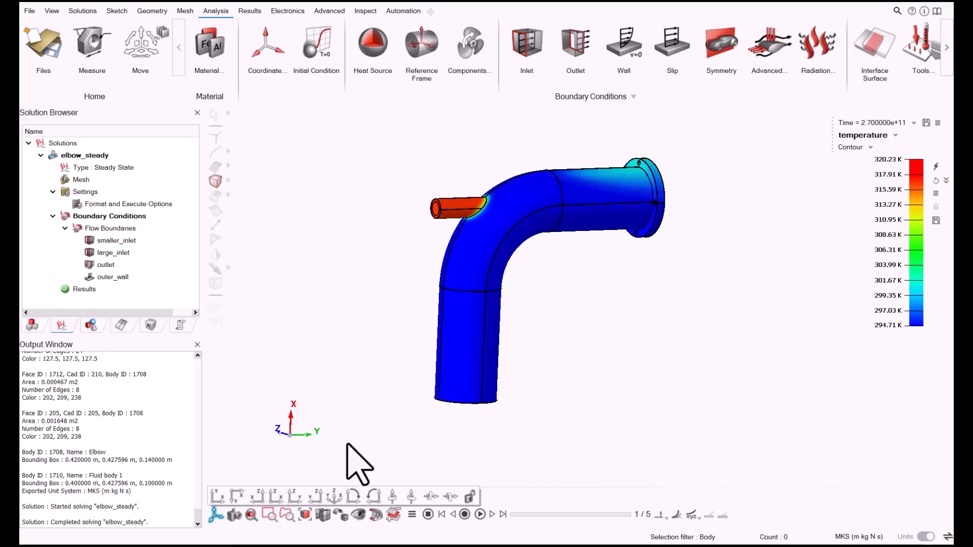
{"action": "left_click", "coordinate": [235, 497]}
{"action": "left_click", "coordinate": [216, 496]}
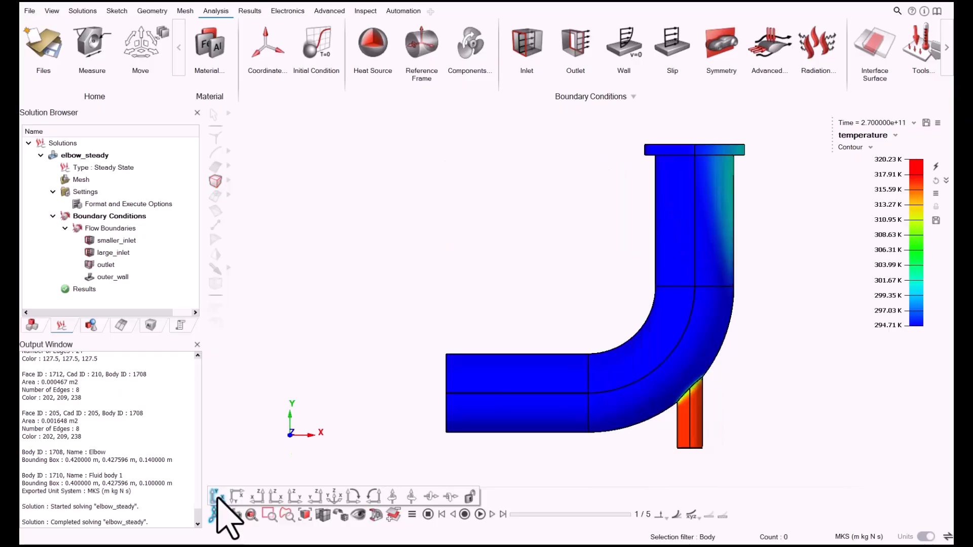
{"action": "left_click", "coordinate": [374, 497]}
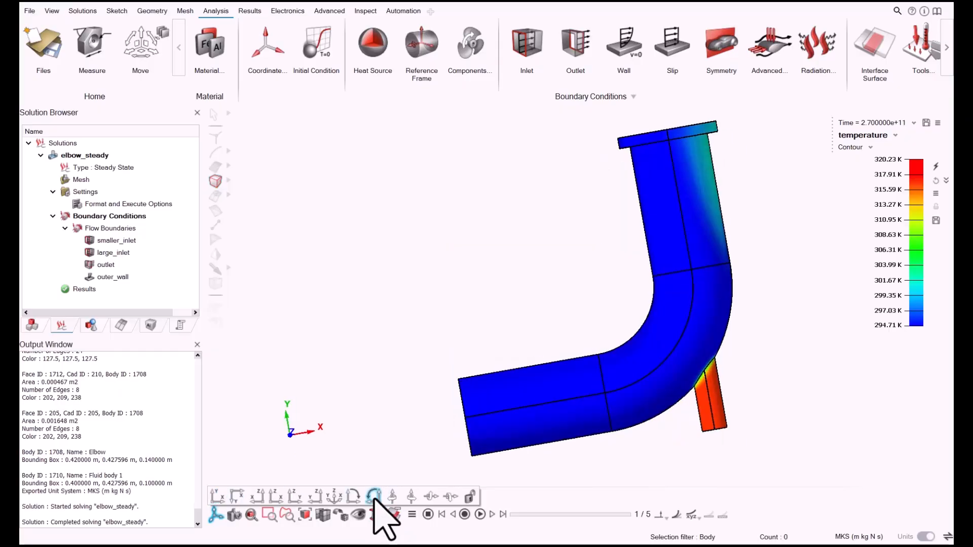
Step: Orient the elbow in the flipped XY plane view, rotated so that X points up and Y points right
{"action": "left_click", "coordinate": [237, 497]}
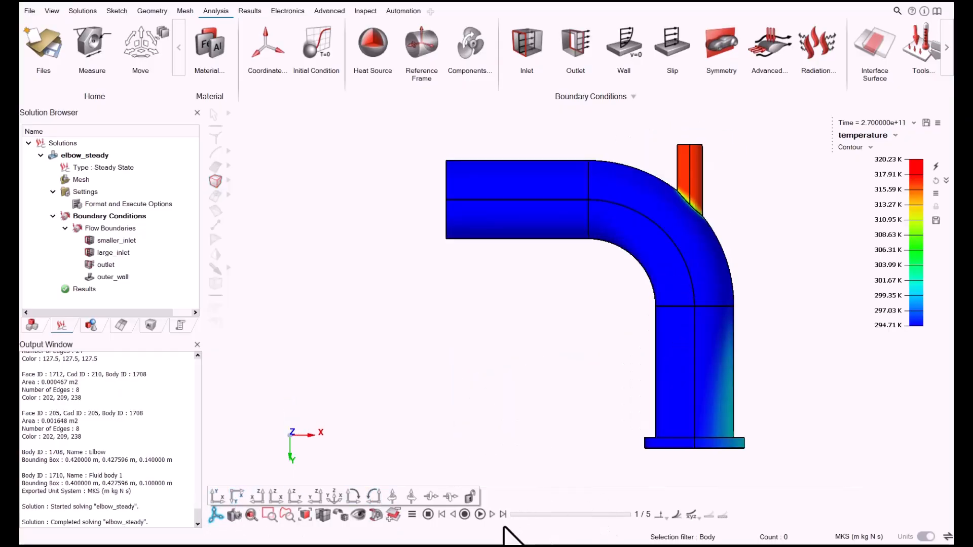
{"action": "left_click", "coordinate": [374, 497]}
{"action": "left_click", "coordinate": [373, 496]}
{"action": "left_click", "coordinate": [373, 496]}
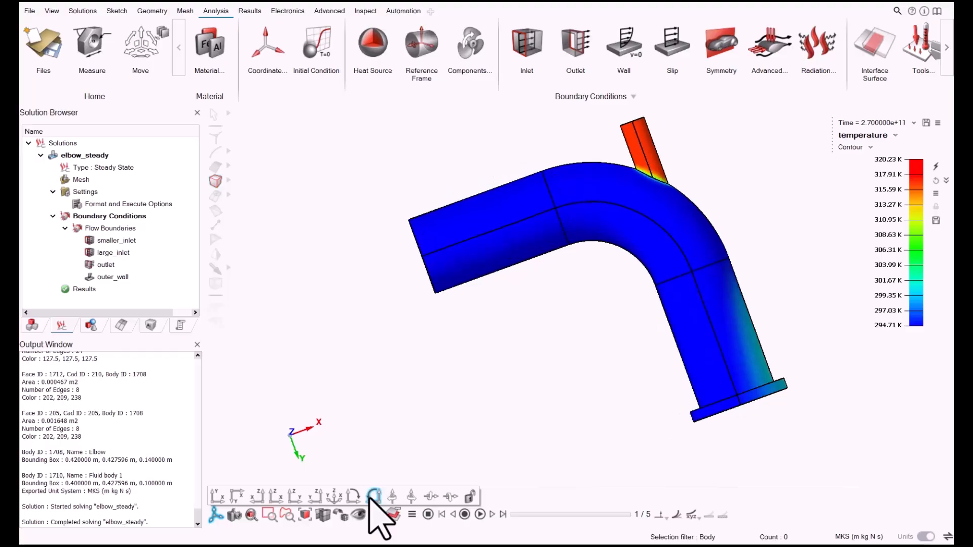
{"action": "left_click", "coordinate": [371, 498]}
{"action": "left_click", "coordinate": [370, 498]}
{"action": "left_click", "coordinate": [370, 499]}
{"action": "left_click", "coordinate": [370, 498]}
{"action": "left_click", "coordinate": [370, 499]}
{"action": "left_click", "coordinate": [370, 498]}
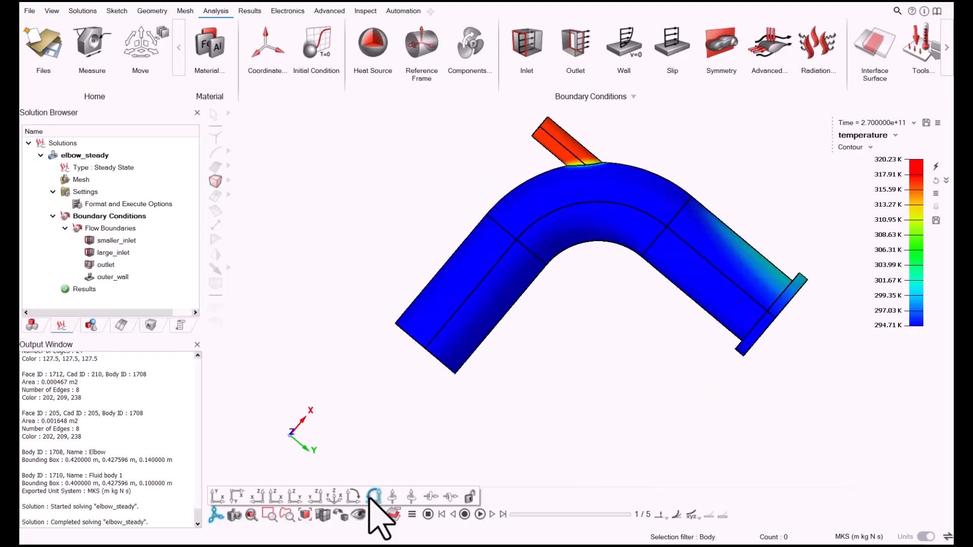
{"action": "left_click", "coordinate": [370, 498]}
{"action": "left_click", "coordinate": [370, 499]}
{"action": "left_click", "coordinate": [371, 499]}
{"action": "left_click", "coordinate": [370, 498]}
{"action": "left_click", "coordinate": [371, 498]}
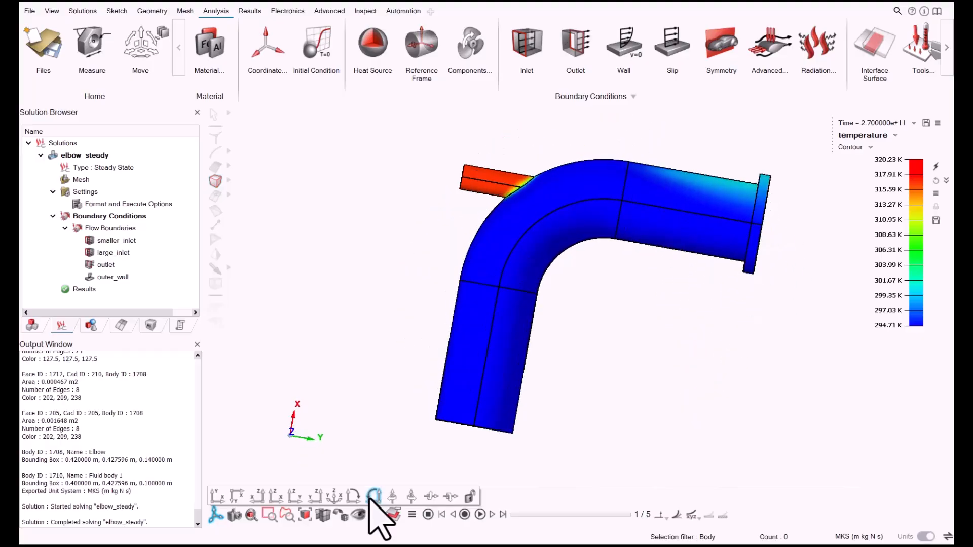
{"action": "left_click", "coordinate": [370, 499]}
{"action": "left_click", "coordinate": [371, 498]}
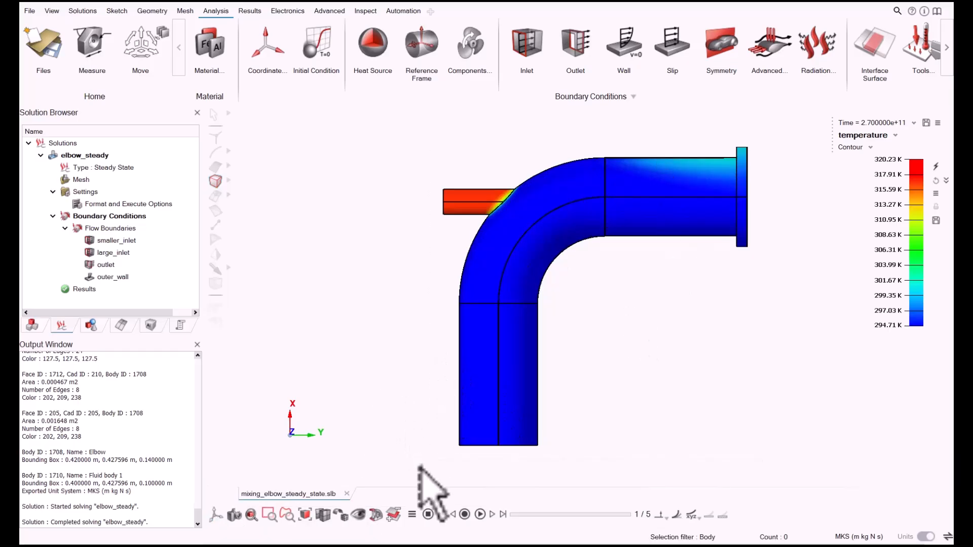
Step: Section the elbow lengthwise to expose the internal temperature contour, and shift the section plane by about -0.001 m along ΔY
{"action": "left_click", "coordinate": [376, 514]}
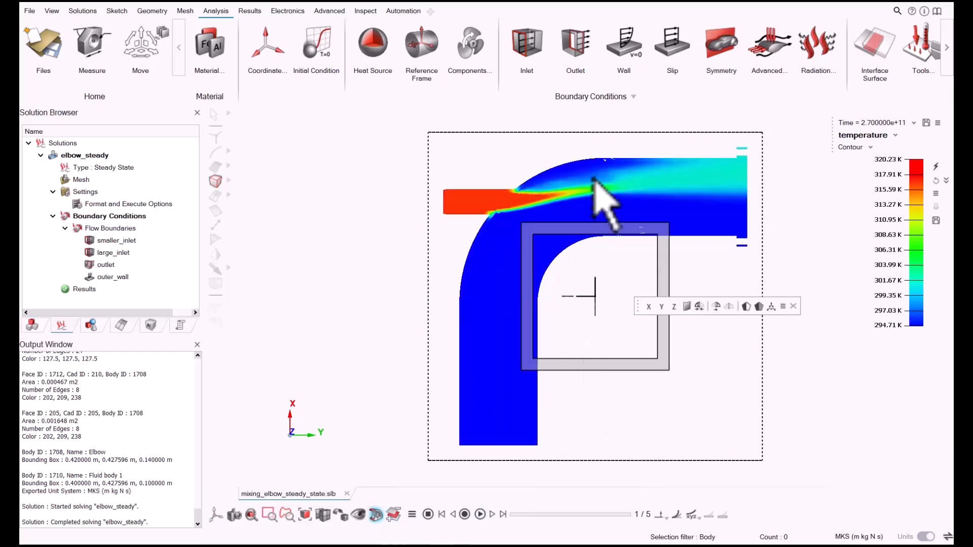
{"action": "scroll", "coordinate": [632, 213], "scroll_direction": "up", "scroll_amount": 5}
{"action": "scroll", "coordinate": [446, 238], "scroll_direction": "up", "scroll_amount": 2}
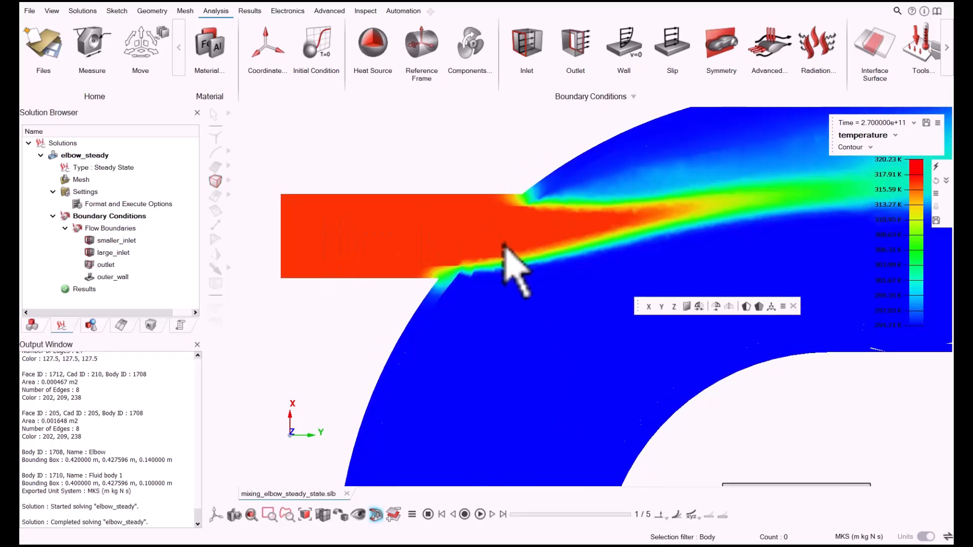
{"action": "scroll", "coordinate": [515, 260], "scroll_direction": "down", "scroll_amount": 3}
{"action": "scroll", "coordinate": [541, 299], "scroll_direction": "down", "scroll_amount": 1}
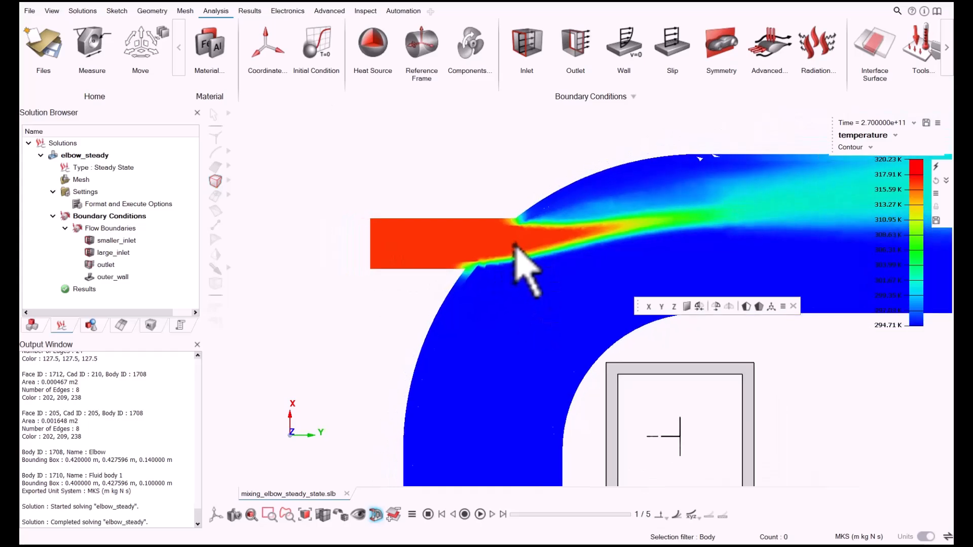
{"action": "scroll", "coordinate": [583, 272], "scroll_direction": "down", "scroll_amount": 1}
{"action": "scroll", "coordinate": [624, 441], "scroll_direction": "down", "scroll_amount": 1}
{"action": "middle_click_drag", "start_coordinate": [625, 440], "coordinate": [619, 442]}
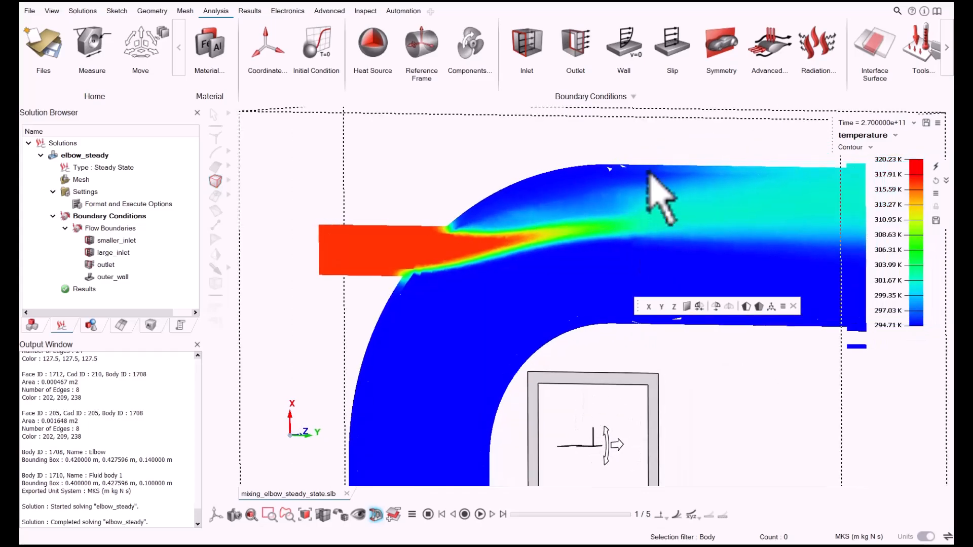
{"action": "left_click_drag", "start_coordinate": [618, 445], "coordinate": [616, 444]}
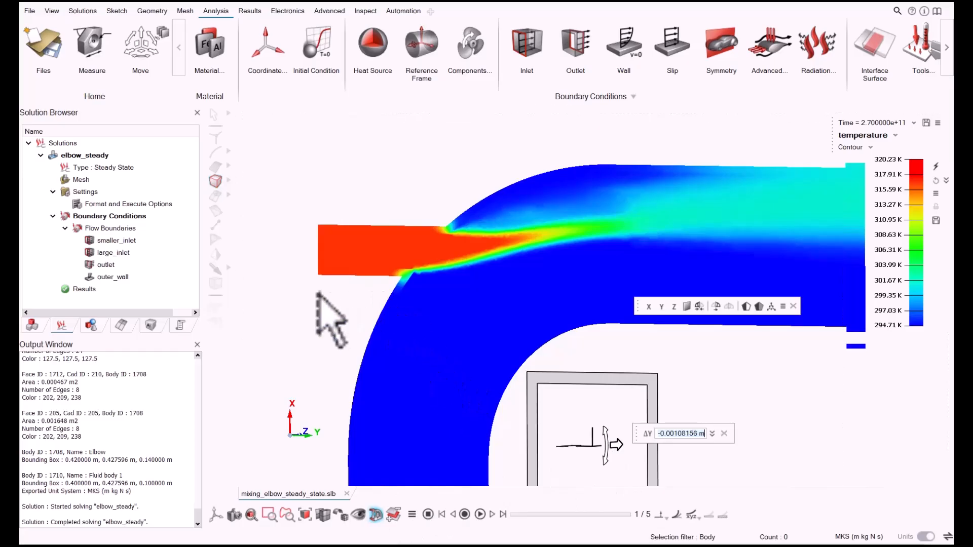
Step: Examine the sectioned temperature contour where the small inlet joins the elbow and along the mixing stream
{"action": "scroll", "coordinate": [324, 294], "scroll_direction": "up", "scroll_amount": 2}
{"action": "scroll", "coordinate": [624, 279], "scroll_direction": "down", "scroll_amount": 2}
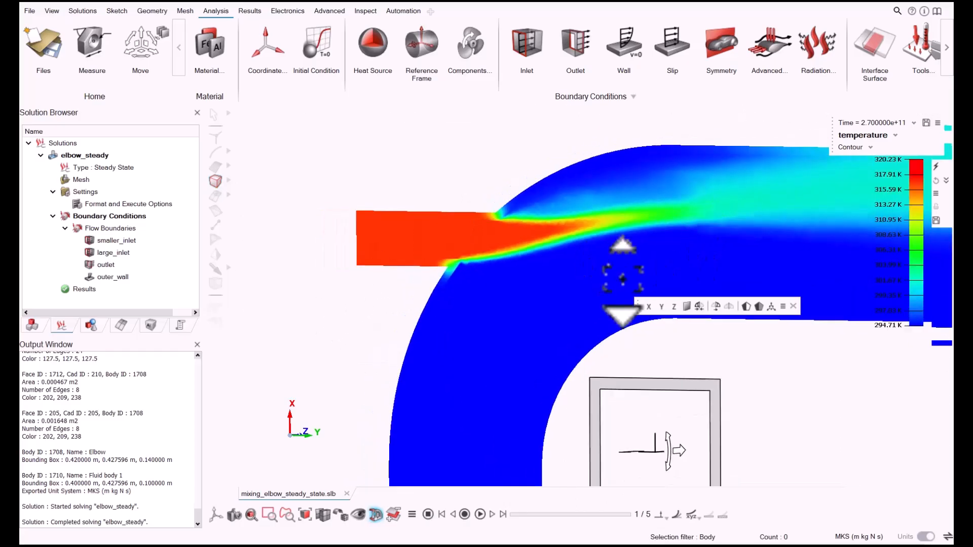
{"action": "scroll", "coordinate": [674, 212], "scroll_direction": "up", "scroll_amount": 2}
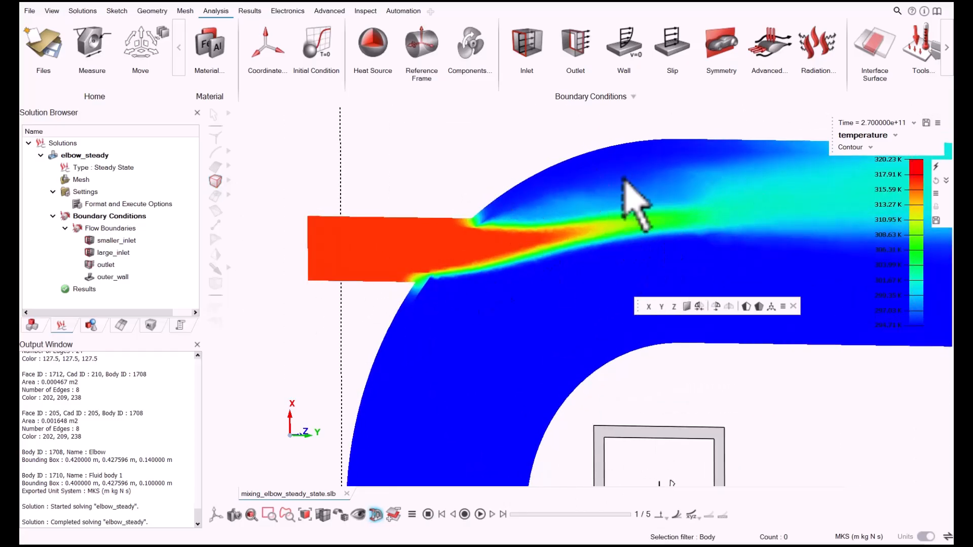
{"action": "scroll", "coordinate": [684, 234], "scroll_direction": "down", "scroll_amount": 3}
{"action": "scroll", "coordinate": [747, 188], "scroll_direction": "up", "scroll_amount": 2}
{"action": "scroll", "coordinate": [684, 213], "scroll_direction": "up", "scroll_amount": 2}
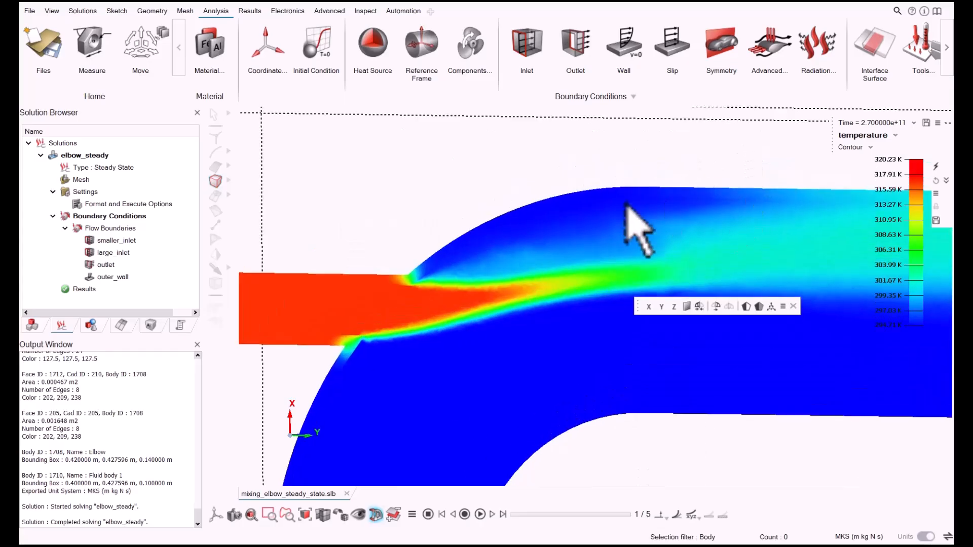
{"action": "scroll", "coordinate": [615, 250], "scroll_direction": "up", "scroll_amount": 2}
{"action": "scroll", "coordinate": [348, 311], "scroll_direction": "up", "scroll_amount": 3}
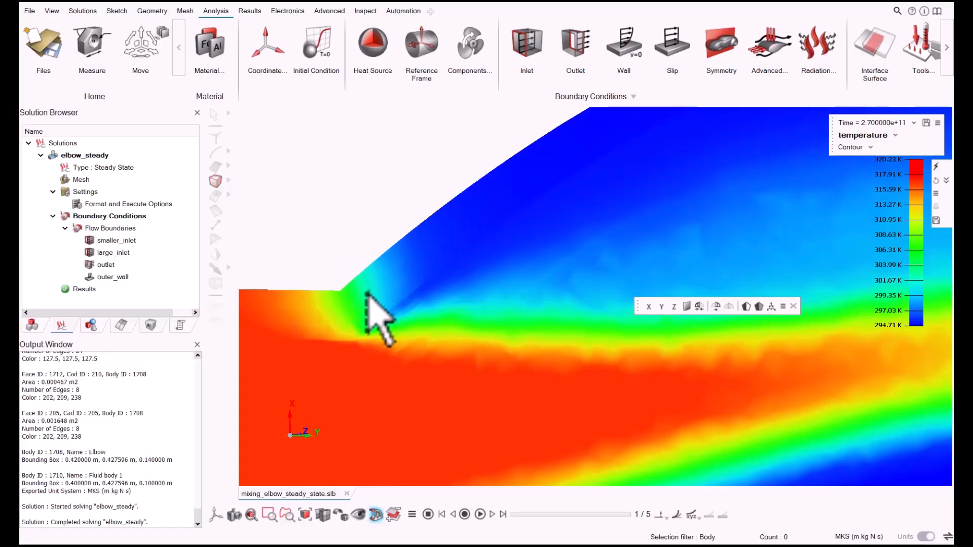
{"action": "middle_click_drag", "start_coordinate": [367, 294], "coordinate": [382, 363]}
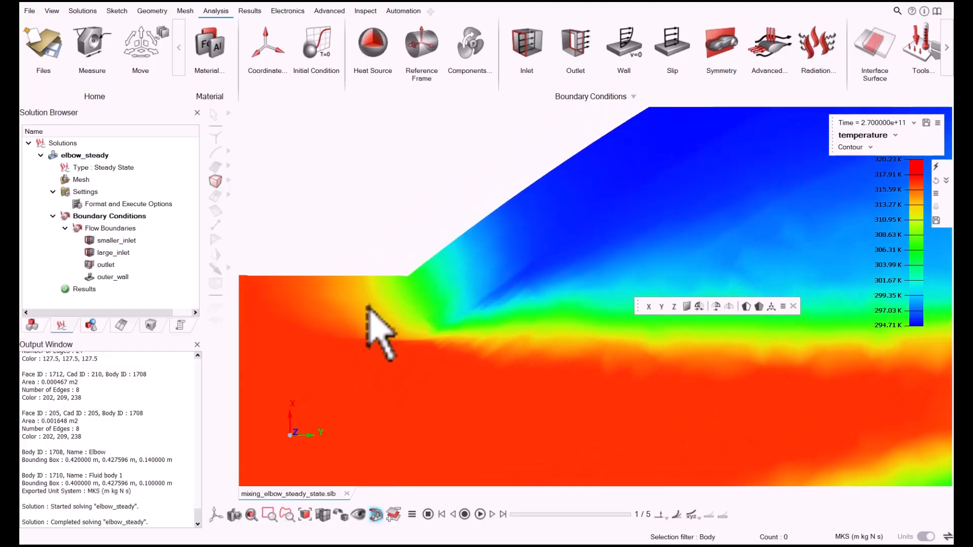
{"action": "scroll", "coordinate": [411, 322], "scroll_direction": "down", "scroll_amount": 2}
{"action": "scroll", "coordinate": [446, 359], "scroll_direction": "down", "scroll_amount": 2}
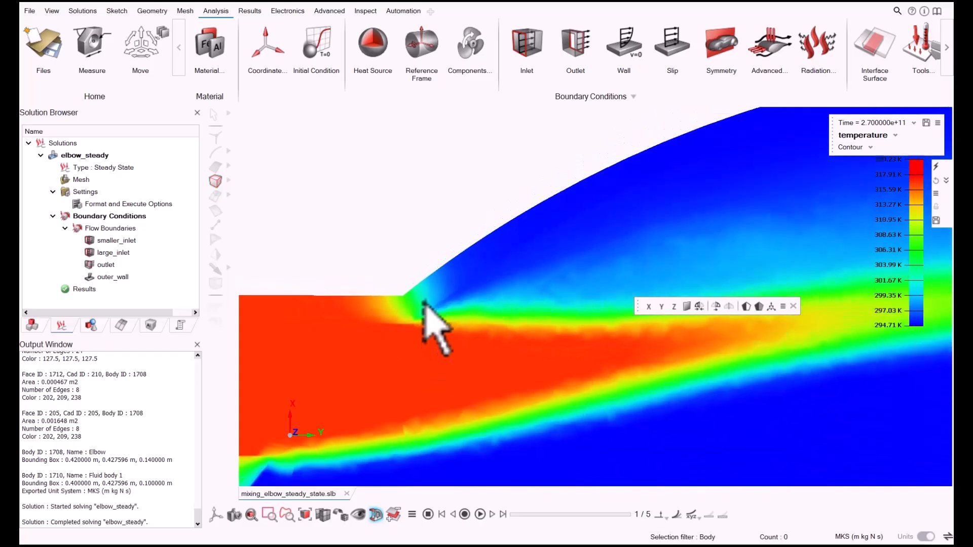
Step: Change the temperature result's plot type from contour to vector
{"action": "left_click", "coordinate": [876, 136]}
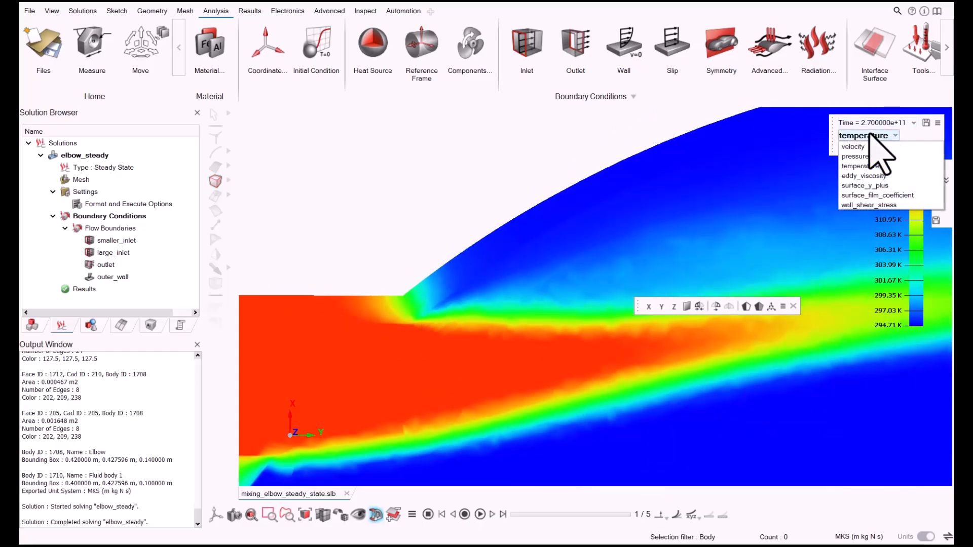
{"action": "left_click", "coordinate": [872, 135]}
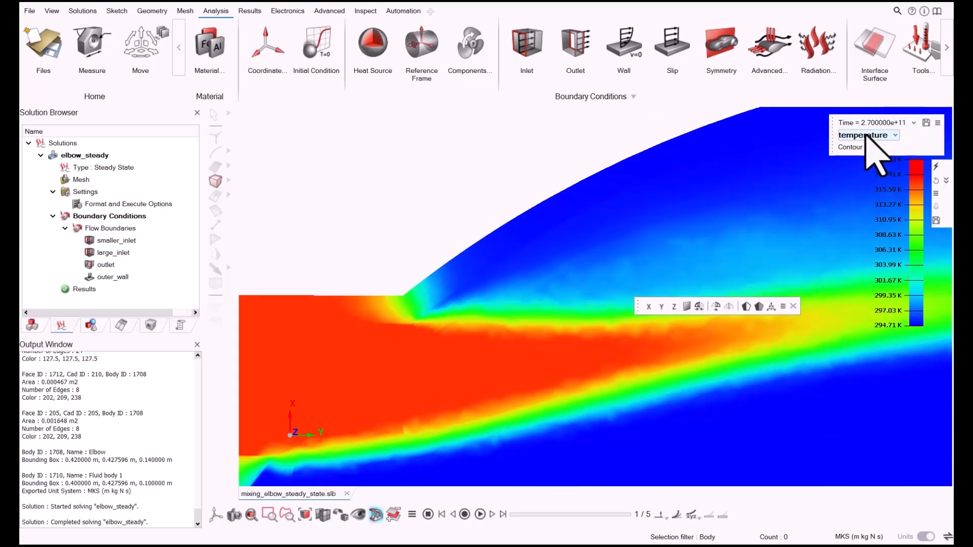
{"action": "left_click", "coordinate": [865, 136]}
{"action": "left_click", "coordinate": [857, 148]}
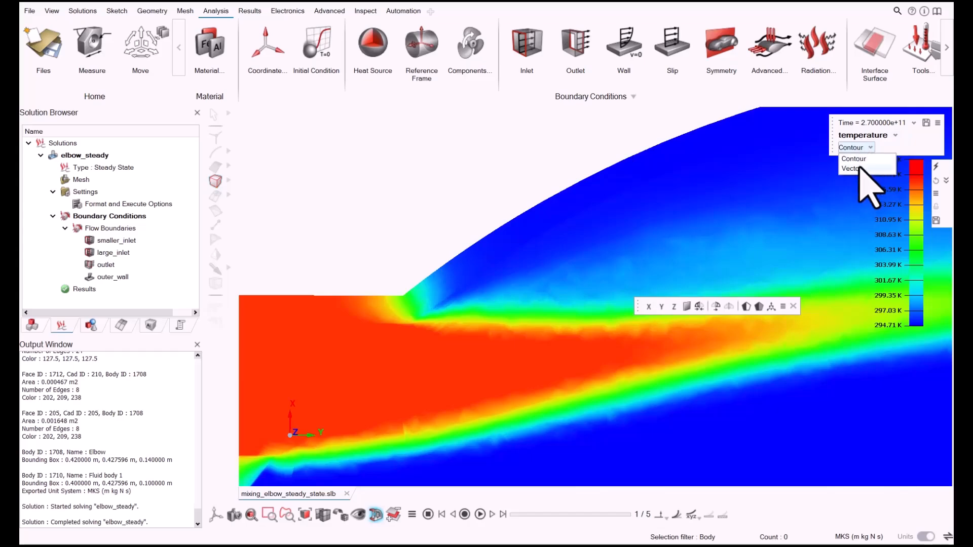
{"action": "left_click", "coordinate": [860, 169]}
{"action": "scroll", "coordinate": [469, 360], "scroll_direction": "down", "scroll_amount": 5}
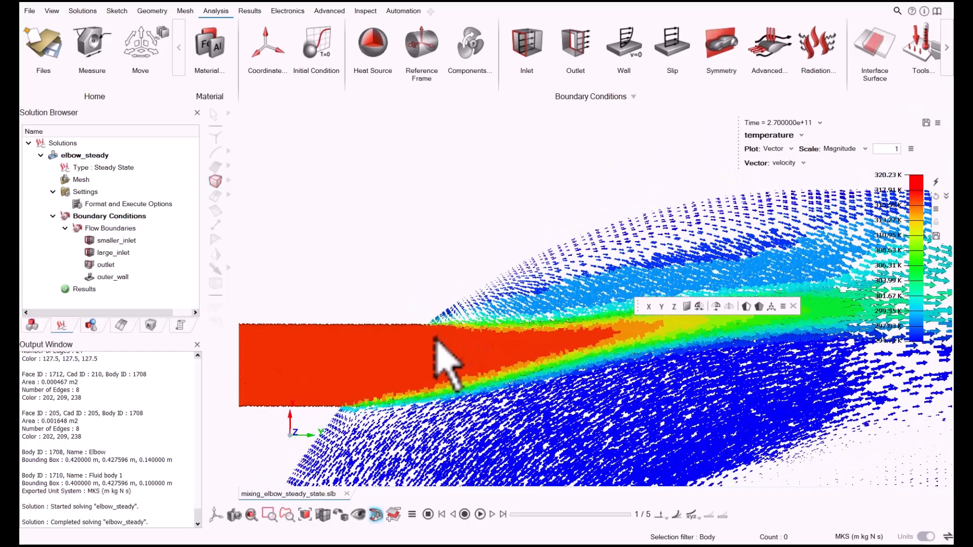
{"action": "scroll", "coordinate": [488, 423], "scroll_direction": "down", "scroll_amount": 2}
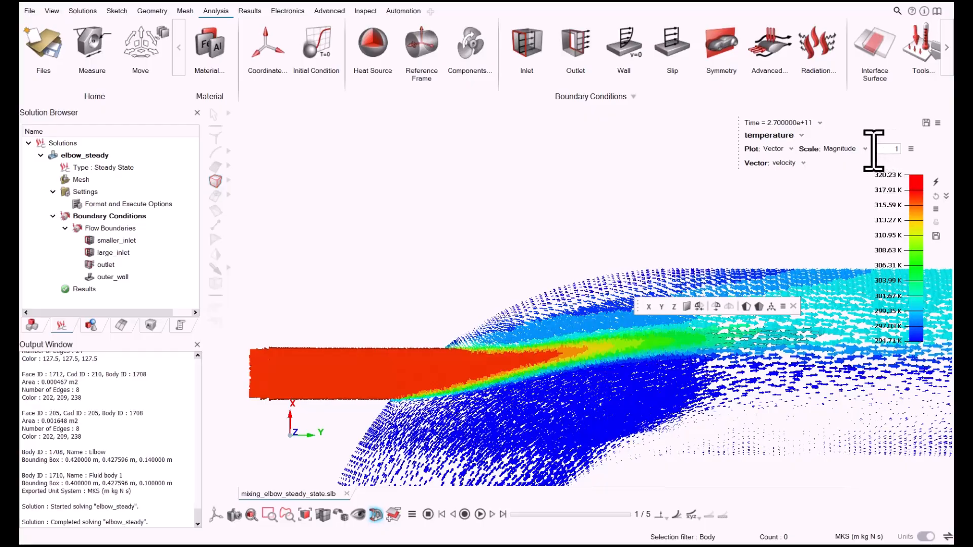
Step: Set the vector scaling to Uniform with a scale factor of 0.2
{"action": "left_click", "coordinate": [846, 169]}
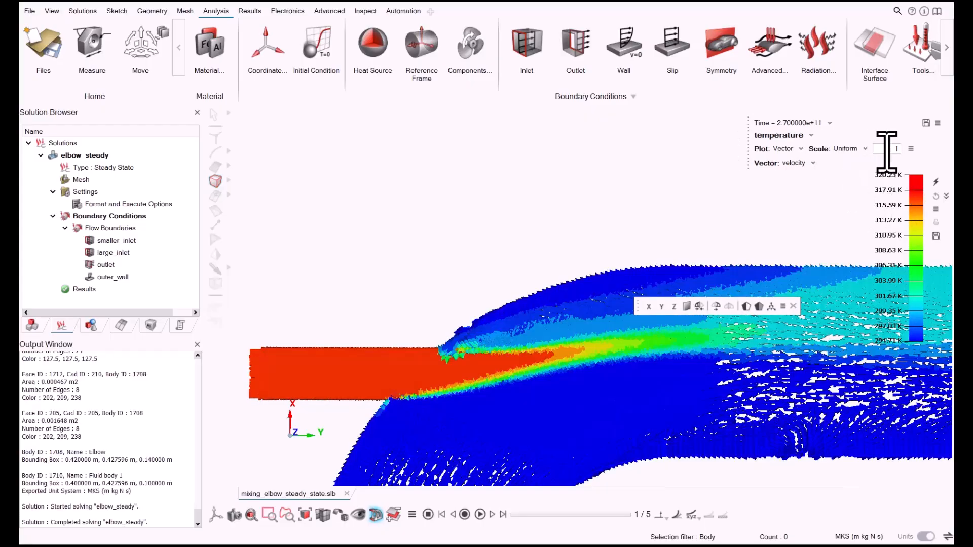
{"action": "type", "text": "0.5"}
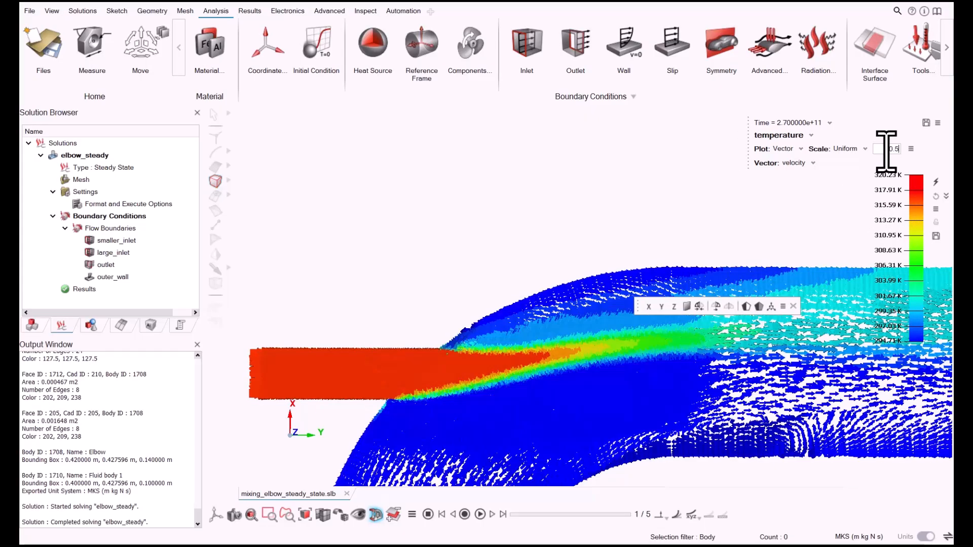
{"action": "key", "text": "BackSpace"}
{"action": "key", "text": "BackSpace"}
{"action": "type", "text": ".2"}
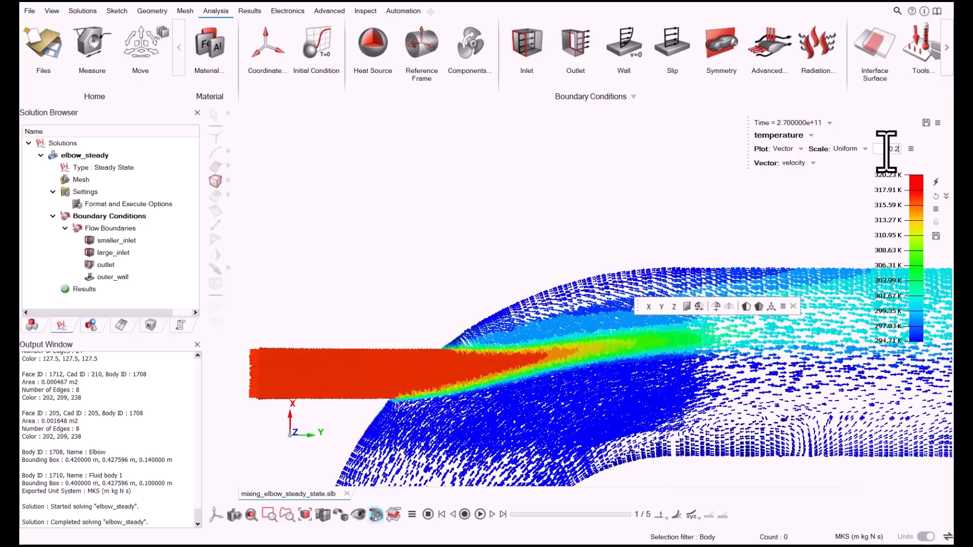
Step: Examine the velocity vectors at the small inlet junction and along the inner wall downstream of the bend
{"action": "scroll", "coordinate": [528, 396], "scroll_direction": "up", "scroll_amount": 5}
{"action": "scroll", "coordinate": [466, 348], "scroll_direction": "up", "scroll_amount": 5}
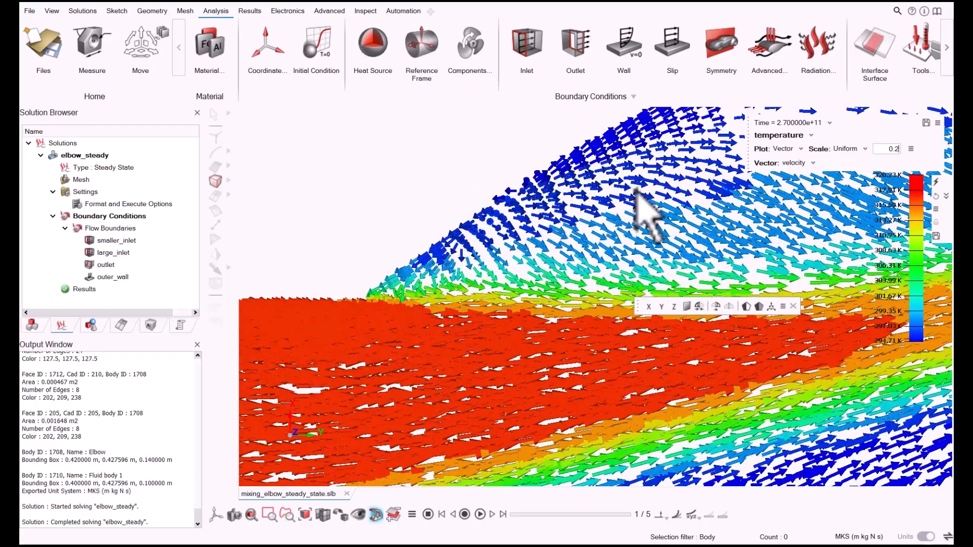
{"action": "scroll", "coordinate": [534, 377], "scroll_direction": "down", "scroll_amount": 4}
{"action": "scroll", "coordinate": [527, 375], "scroll_direction": "down", "scroll_amount": 8}
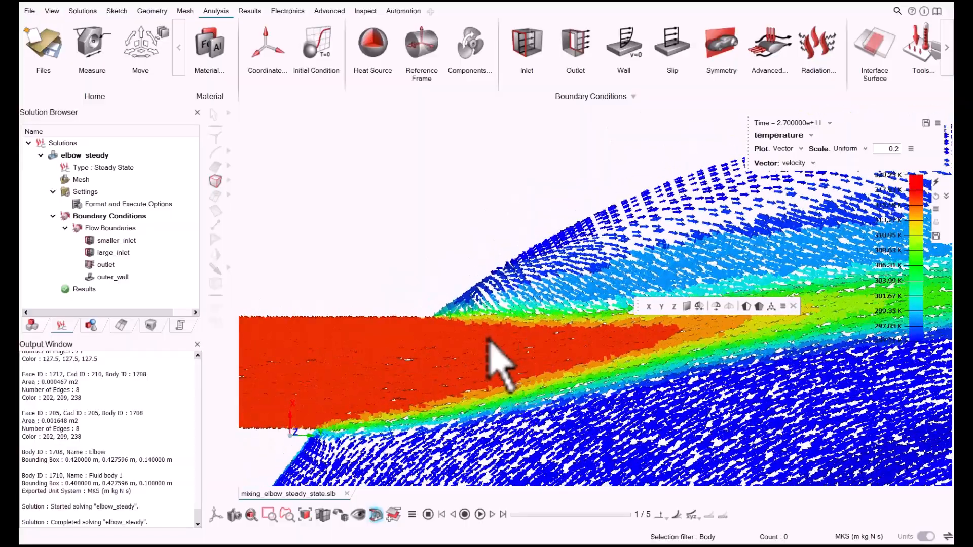
{"action": "scroll", "coordinate": [739, 374], "scroll_direction": "up", "scroll_amount": 5}
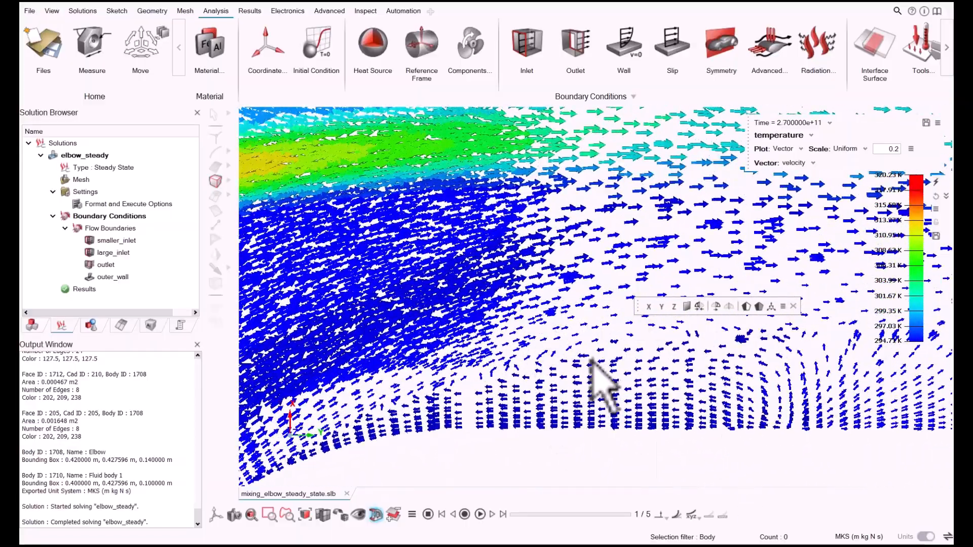
{"action": "scroll", "coordinate": [462, 385], "scroll_direction": "down", "scroll_amount": 3}
{"action": "scroll", "coordinate": [464, 386], "scroll_direction": "up", "scroll_amount": 2}
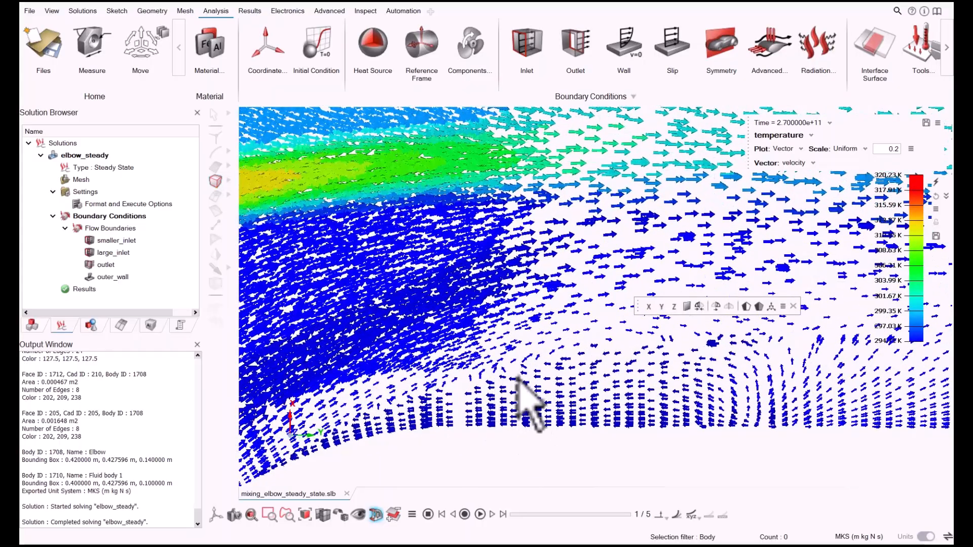
{"action": "scroll", "coordinate": [528, 380], "scroll_direction": "down", "scroll_amount": 1}
{"action": "scroll", "coordinate": [644, 382], "scroll_direction": "down", "scroll_amount": 1}
{"action": "right_click_drag", "start_coordinate": [693, 427], "coordinate": [518, 426]}
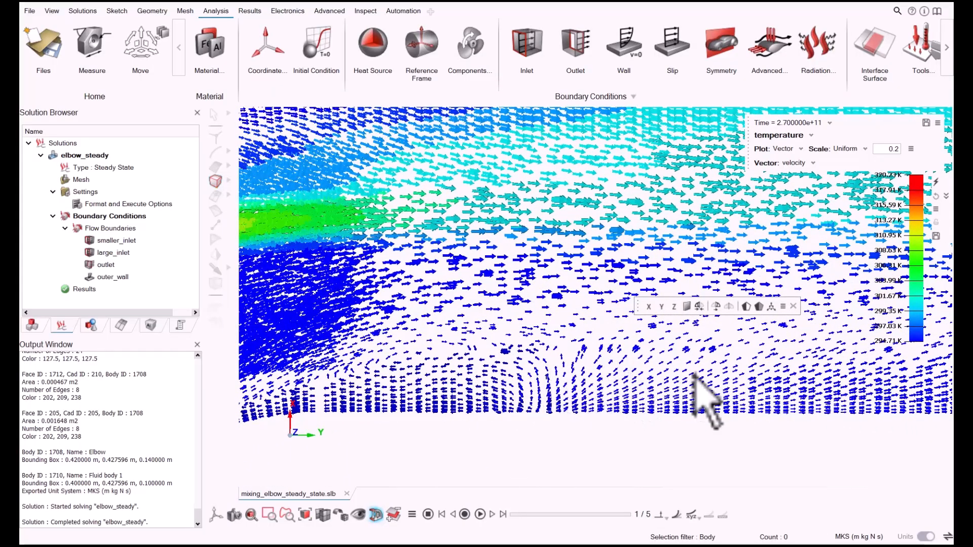
{"action": "scroll", "coordinate": [824, 406], "scroll_direction": "down", "scroll_amount": 3}
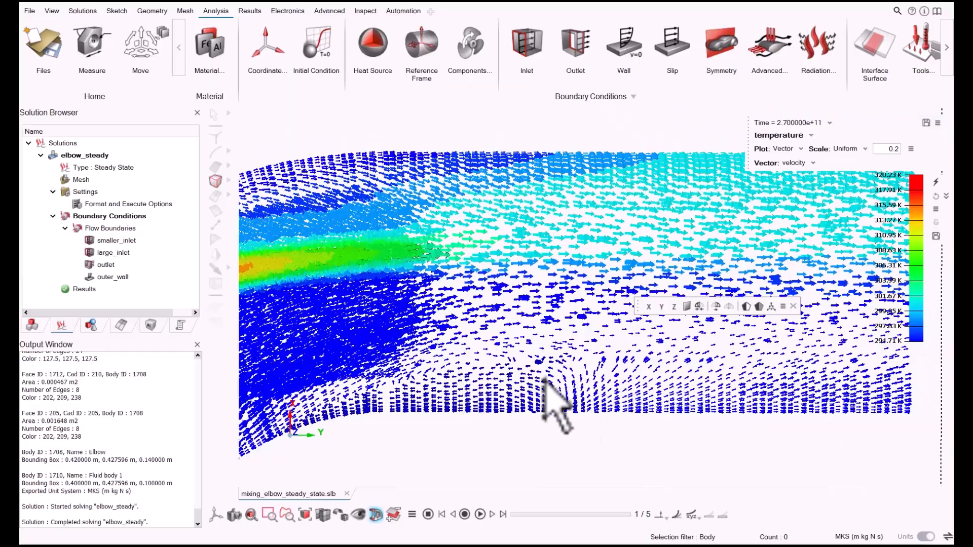
{"action": "scroll", "coordinate": [607, 399], "scroll_direction": "up", "scroll_amount": 4}
{"action": "scroll", "coordinate": [702, 382], "scroll_direction": "down", "scroll_amount": 4}
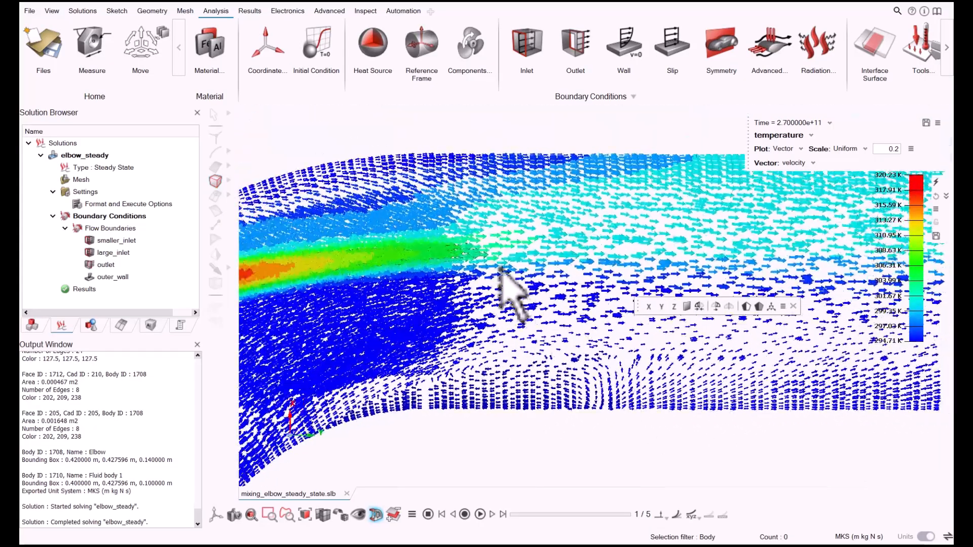
{"action": "scroll", "coordinate": [501, 271], "scroll_direction": "up", "scroll_amount": 5}
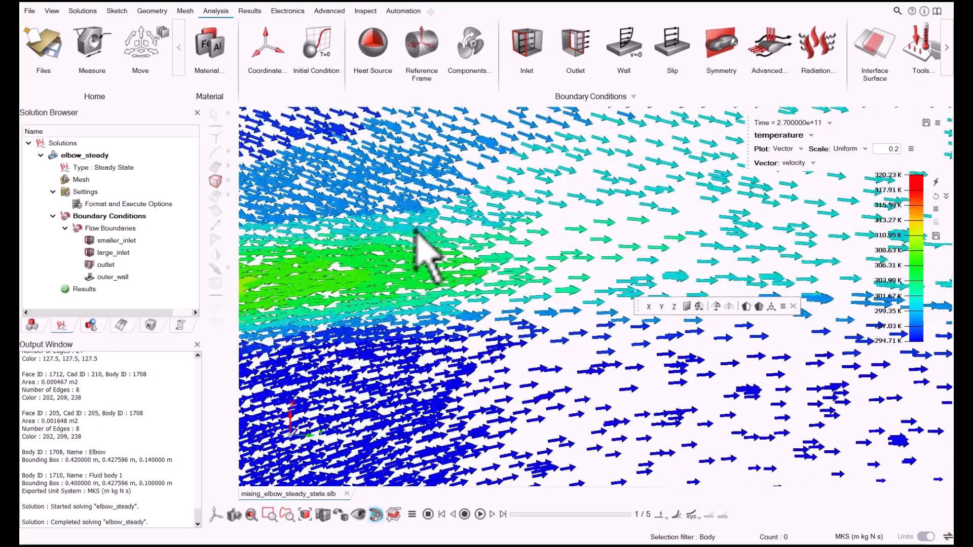
{"action": "scroll", "coordinate": [420, 236], "scroll_direction": "down", "scroll_amount": 5}
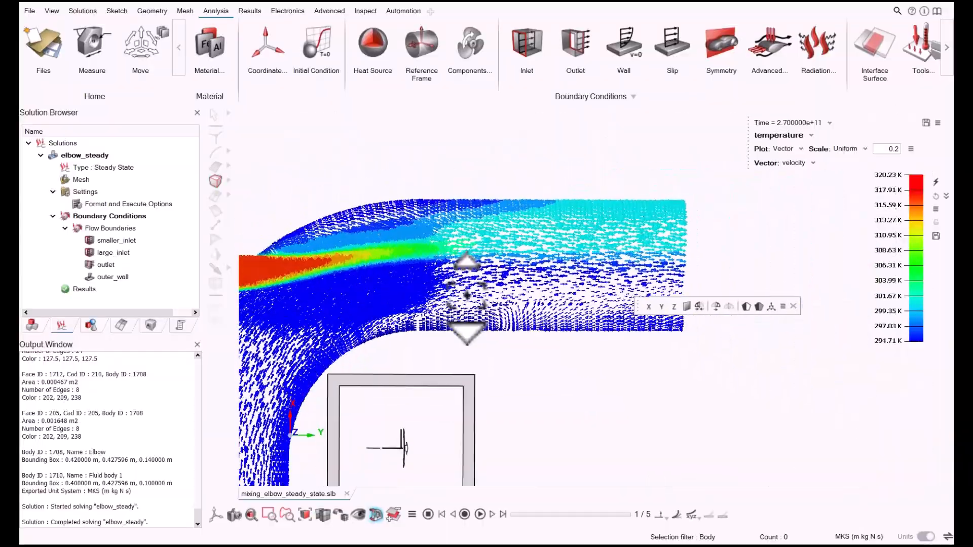
Step: Turn off the section cut to show the velocity vectors through the whole elbow model
{"action": "middle_click_drag", "start_coordinate": [471, 295], "coordinate": [690, 216]}
{"action": "scroll", "coordinate": [534, 313], "scroll_direction": "down", "scroll_amount": 3}
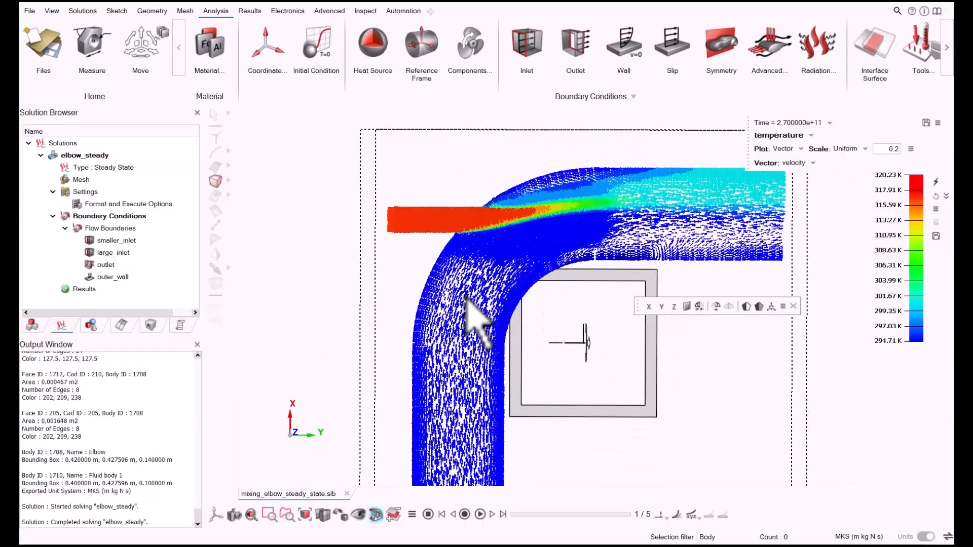
{"action": "middle_click_drag", "start_coordinate": [457, 279], "coordinate": [434, 395]}
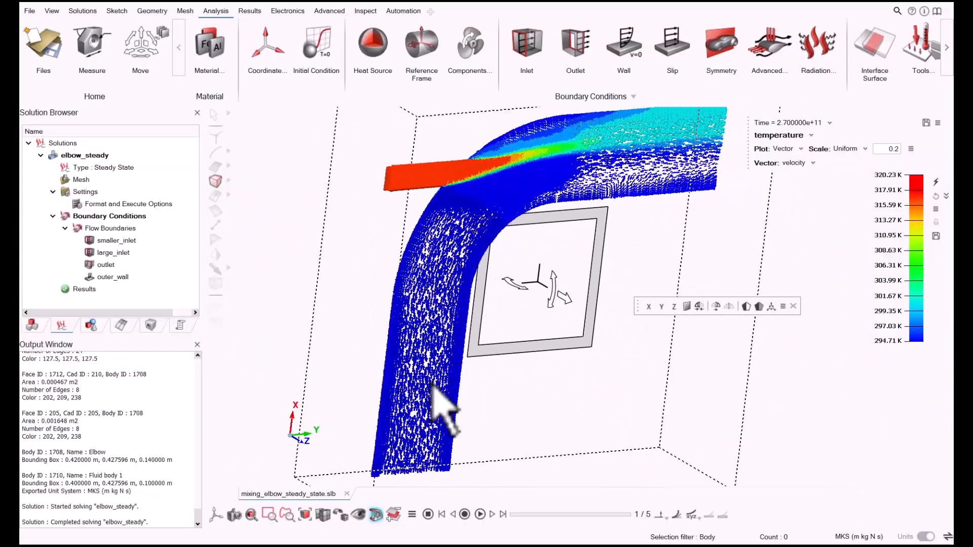
{"action": "left_click", "coordinate": [375, 518]}
{"action": "scroll", "coordinate": [558, 287], "scroll_direction": "down", "scroll_amount": 3}
{"action": "middle_click_drag", "start_coordinate": [576, 268], "coordinate": [537, 231]}
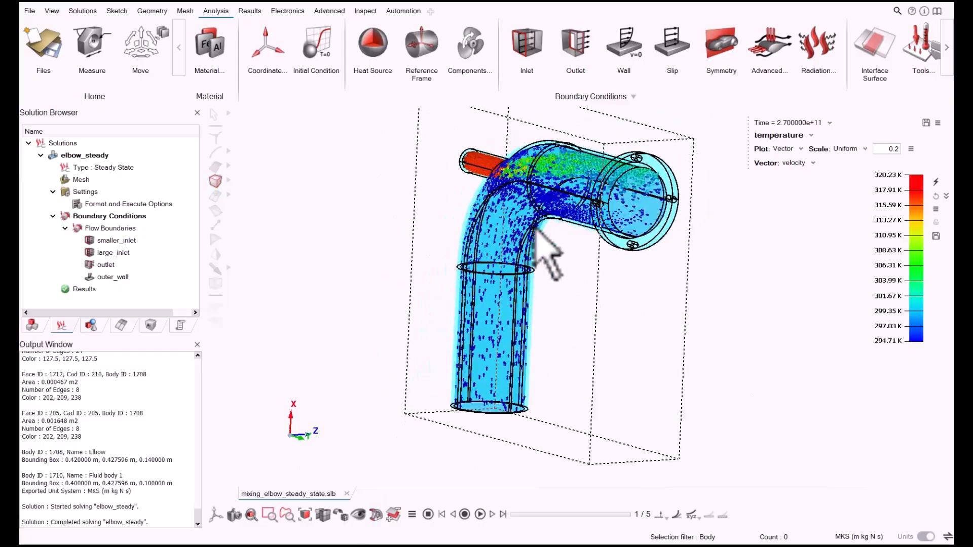
Step: Set the temperature result's plot type back to contour
{"action": "left_click", "coordinate": [796, 163]}
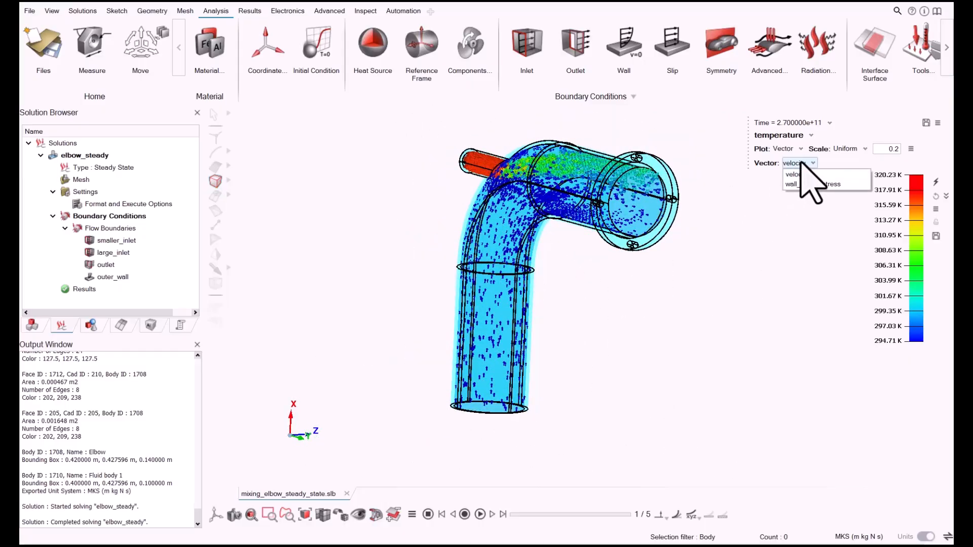
{"action": "left_click", "coordinate": [789, 151]}
{"action": "left_click", "coordinate": [790, 161]}
{"action": "scroll", "coordinate": [706, 268], "scroll_direction": "down", "scroll_amount": 1}
Step: Examine the temperature contour on the elbow's outer wall, around the small inlet junction and across the outlet face
{"action": "middle_click_drag", "start_coordinate": [705, 245], "coordinate": [721, 346]}
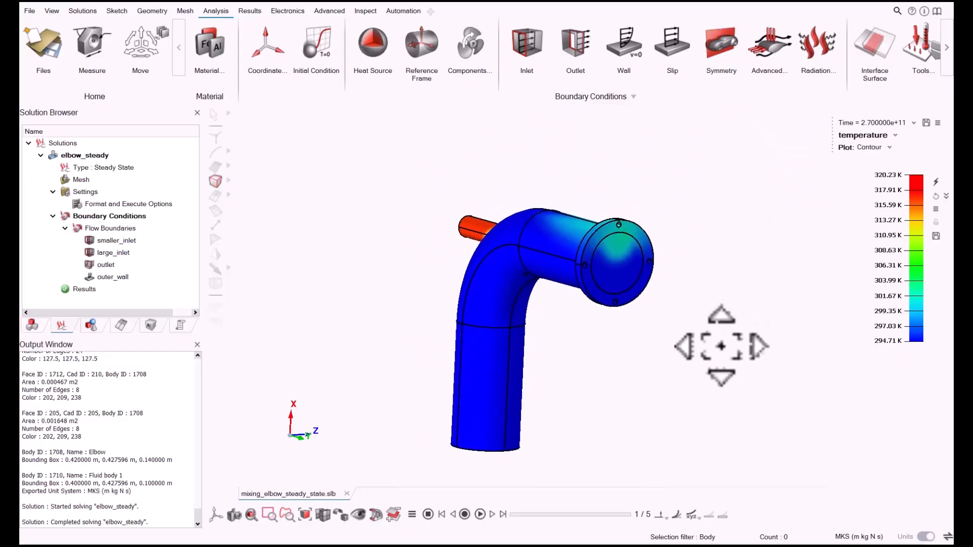
{"action": "scroll", "coordinate": [704, 334], "scroll_direction": "up", "scroll_amount": 2}
{"action": "scroll", "coordinate": [569, 261], "scroll_direction": "up", "scroll_amount": 4}
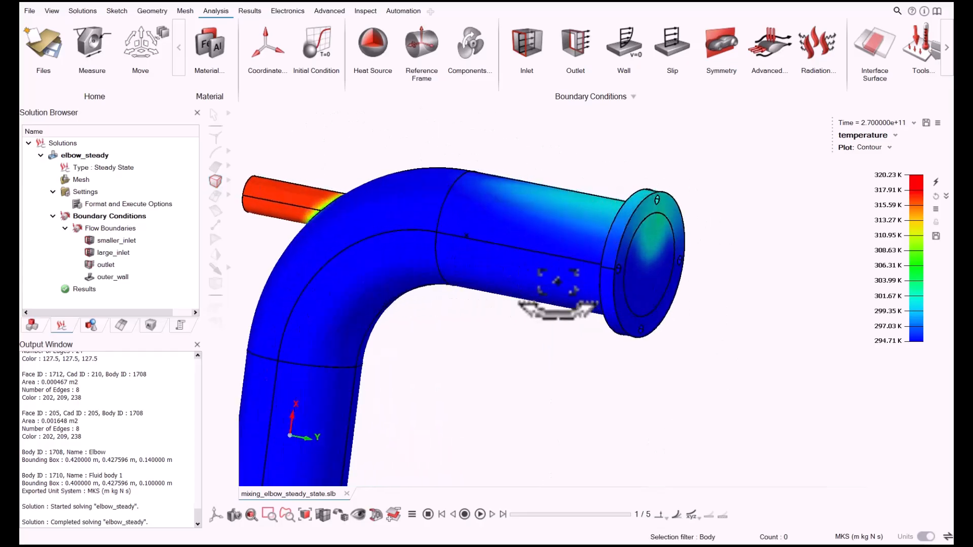
{"action": "middle_click_drag", "start_coordinate": [558, 281], "coordinate": [567, 150]}
{"action": "scroll", "coordinate": [567, 150], "scroll_direction": "up", "scroll_amount": 4}
{"action": "middle_click_drag", "start_coordinate": [525, 203], "coordinate": [497, 127]}
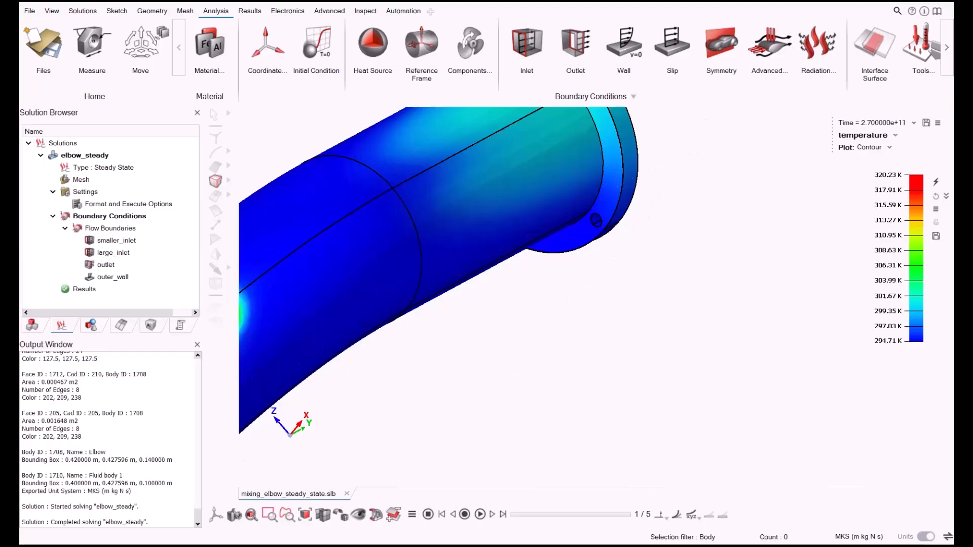
{"action": "scroll", "coordinate": [652, 236], "scroll_direction": "down", "scroll_amount": 4}
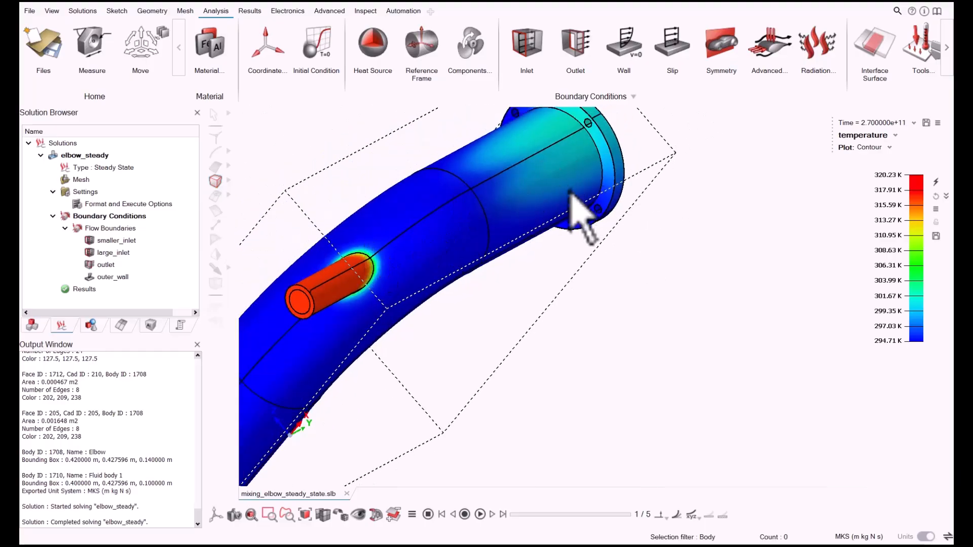
{"action": "middle_click_drag", "start_coordinate": [571, 192], "coordinate": [711, 304]}
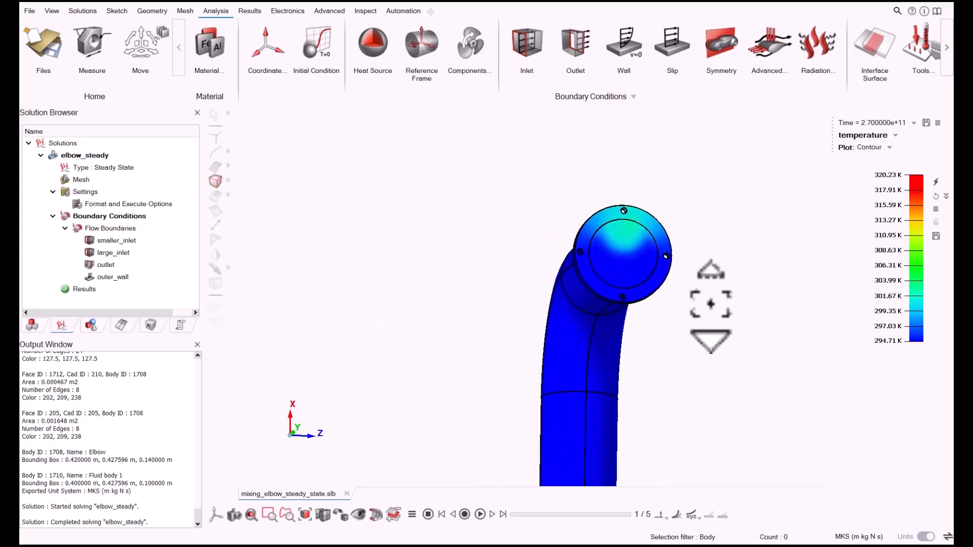
{"action": "scroll", "coordinate": [659, 274], "scroll_direction": "up", "scroll_amount": 4}
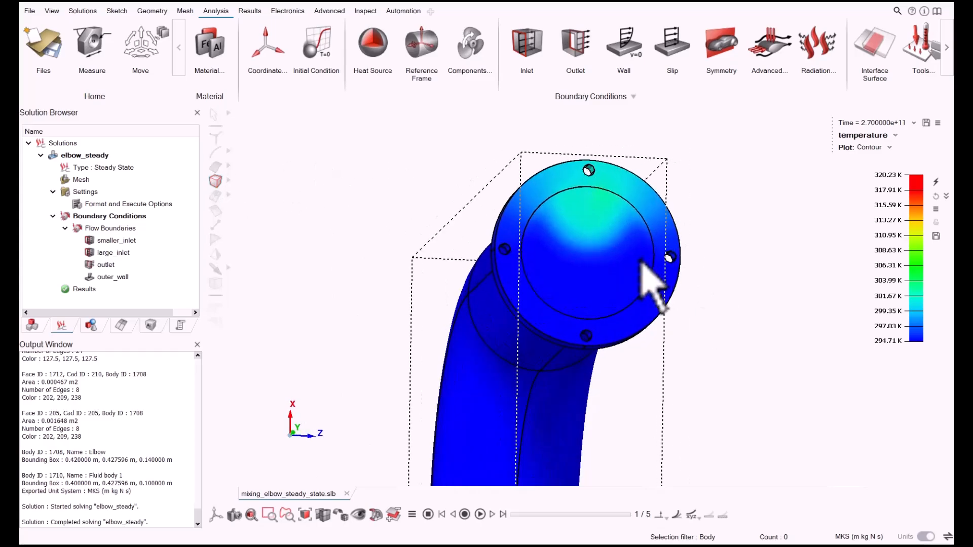
{"action": "middle_click_drag", "start_coordinate": [641, 261], "coordinate": [705, 269]}
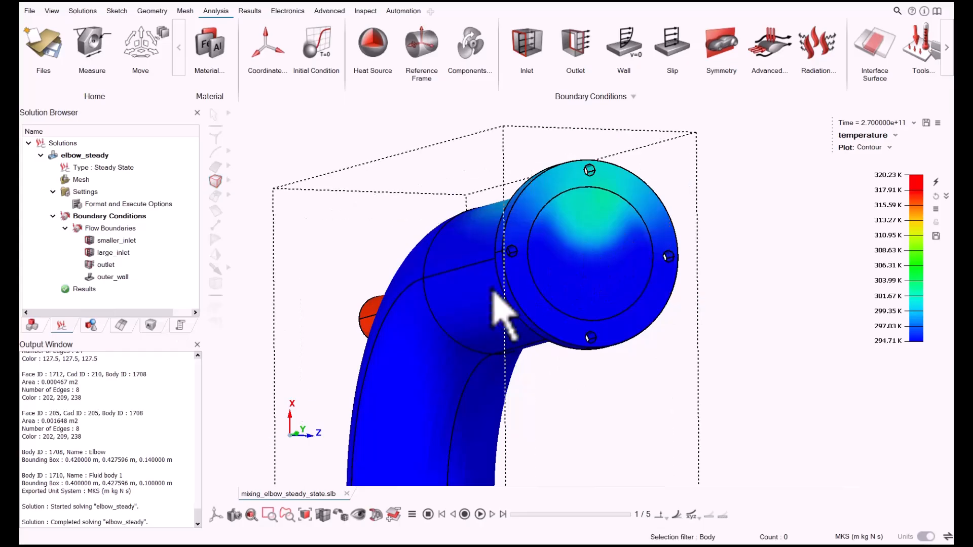
Step: Create an average temperature response named Temperature_outlet on the fluid face at the elbow's outlet
{"action": "right_click", "coordinate": [96, 291]}
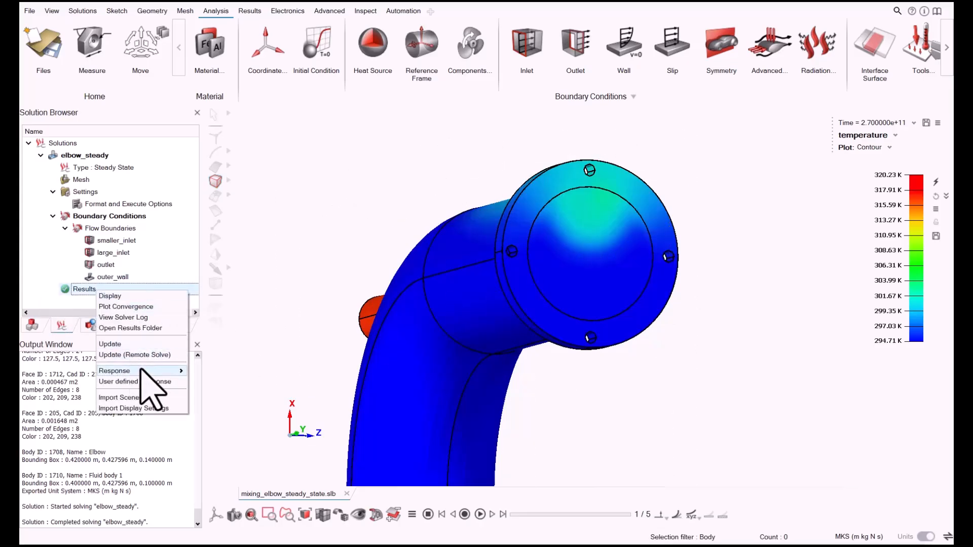
{"action": "mouse_move", "coordinate": [142, 371]}
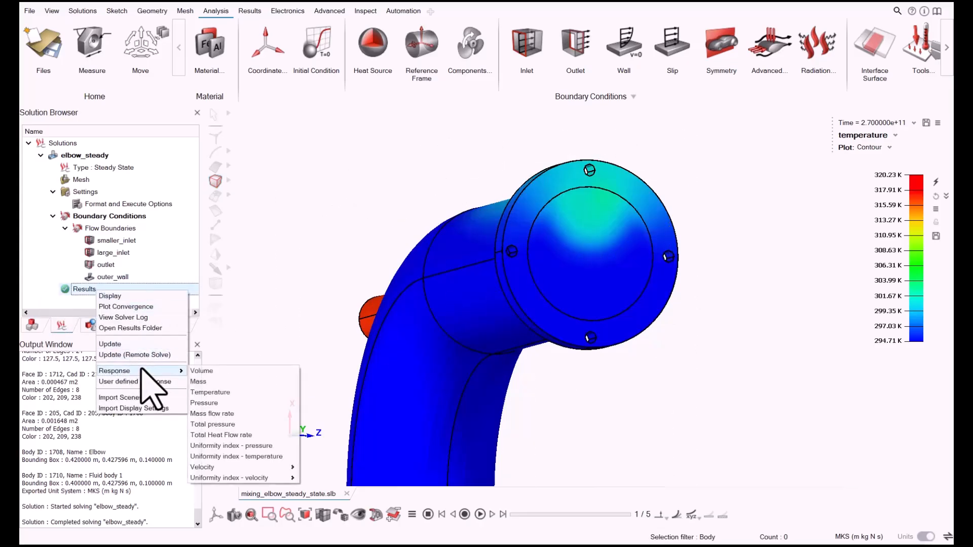
{"action": "left_click", "coordinate": [212, 395]}
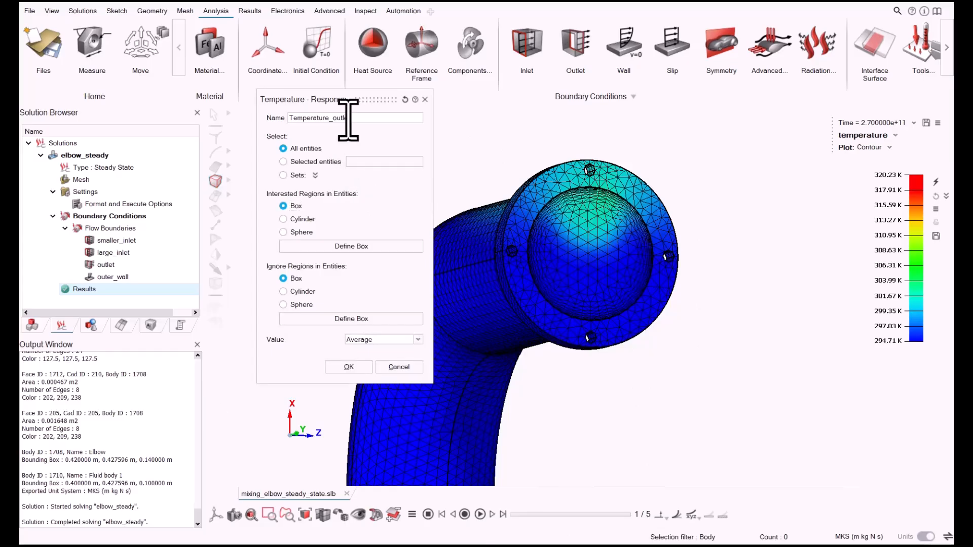
{"action": "left_click", "coordinate": [317, 164]}
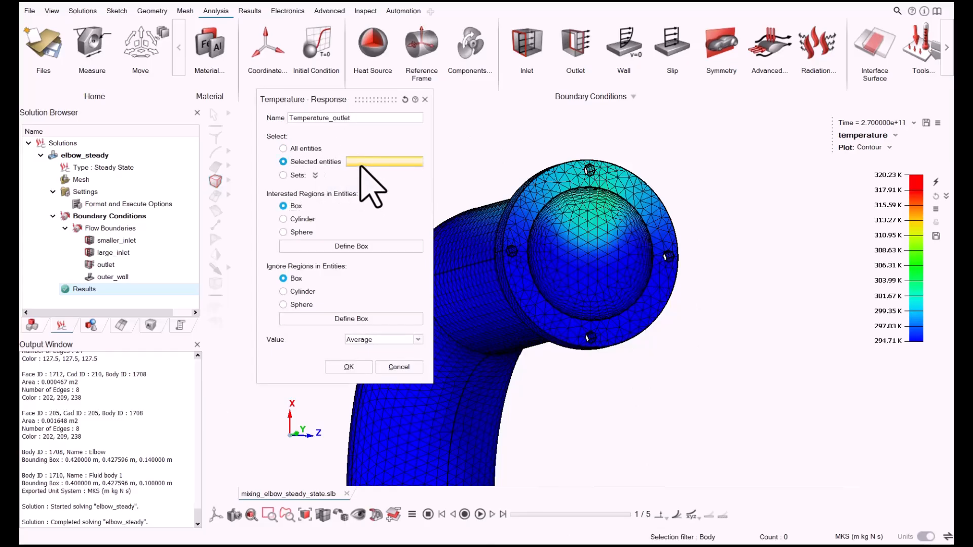
{"action": "left_click", "coordinate": [216, 167]}
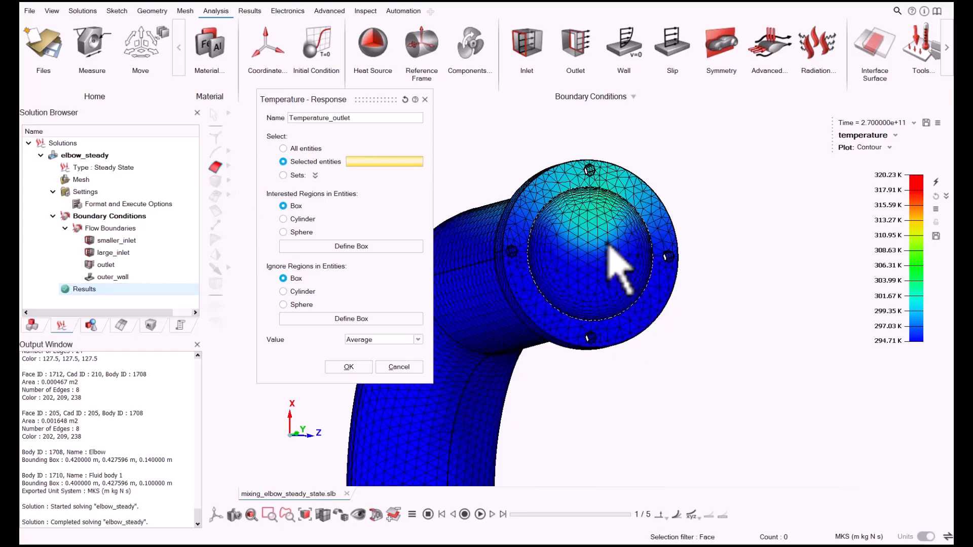
{"action": "left_click", "coordinate": [603, 263]}
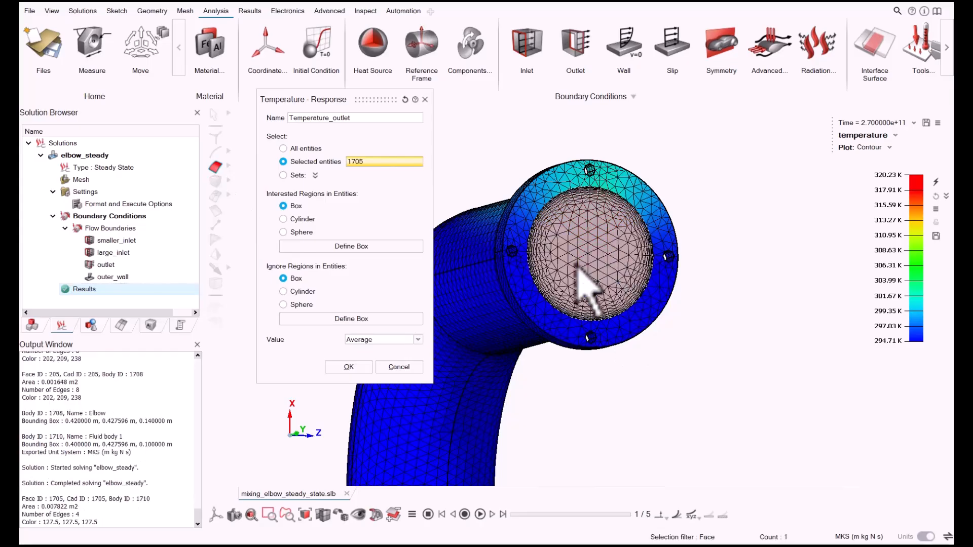
{"action": "left_click", "coordinate": [349, 366]}
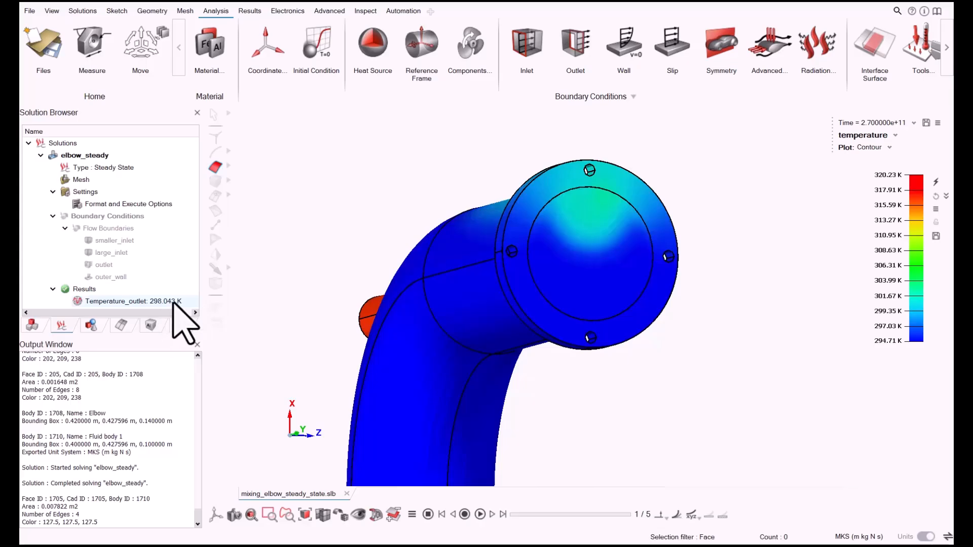
Step: Create an average pressure response named Pressure_large-inlet on the fluid face at the large inlet
{"action": "scroll", "coordinate": [423, 317], "scroll_direction": "down", "scroll_amount": 4}
{"action": "middle_click_drag", "start_coordinate": [424, 318], "coordinate": [635, 259]}
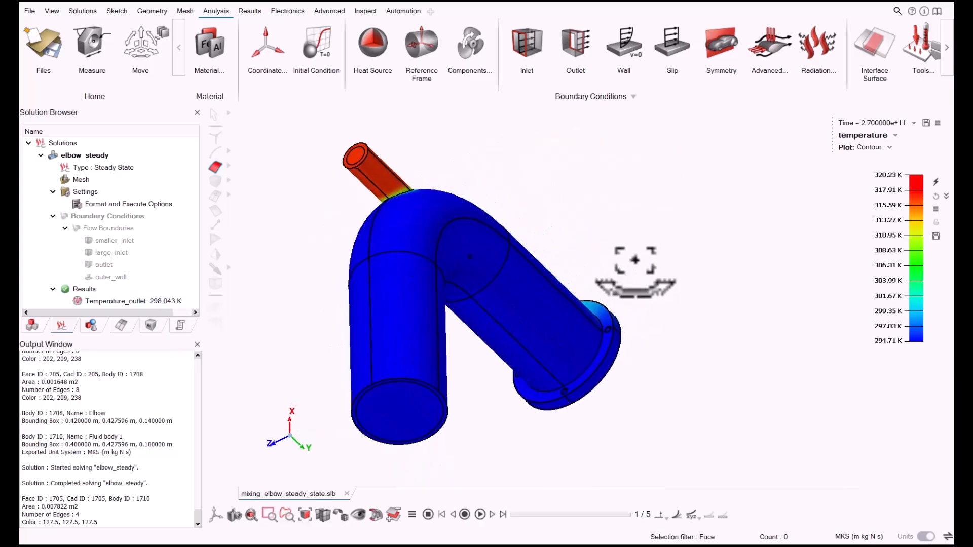
{"action": "scroll", "coordinate": [408, 365], "scroll_direction": "up", "scroll_amount": 2}
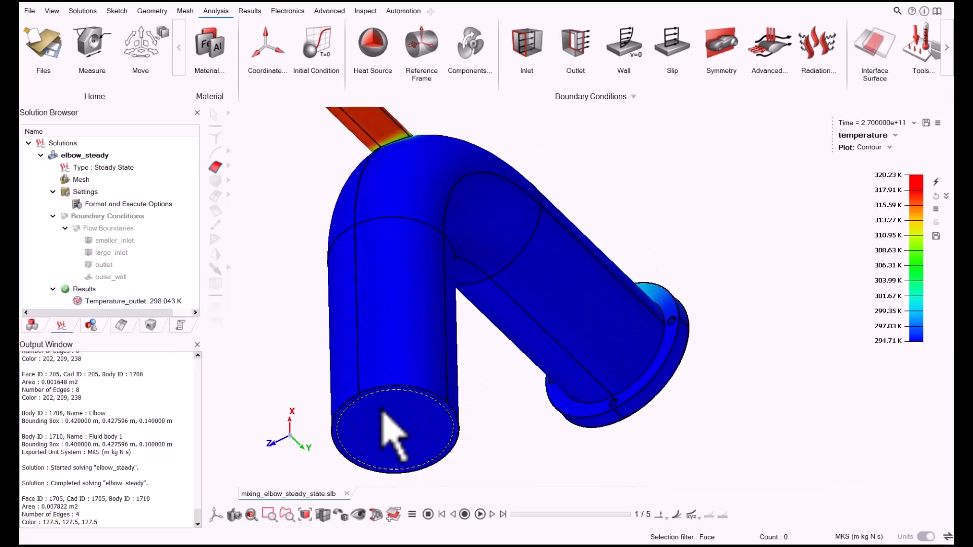
{"action": "right_click", "coordinate": [96, 288]}
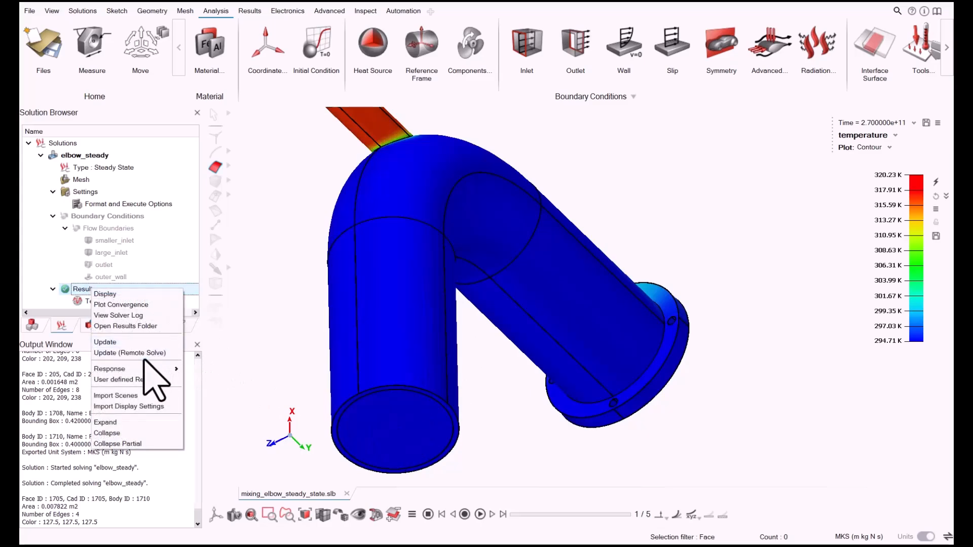
{"action": "mouse_move", "coordinate": [147, 369]}
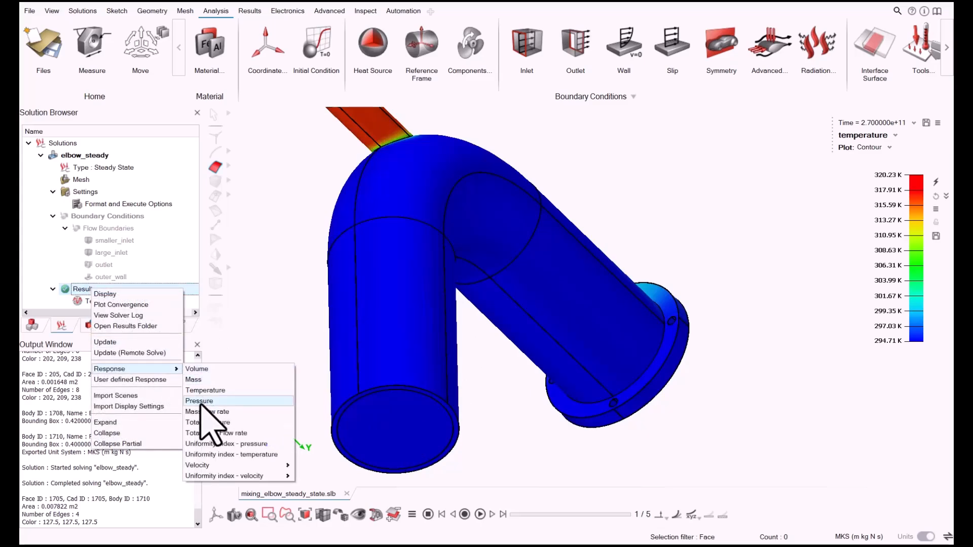
{"action": "left_click", "coordinate": [201, 402]}
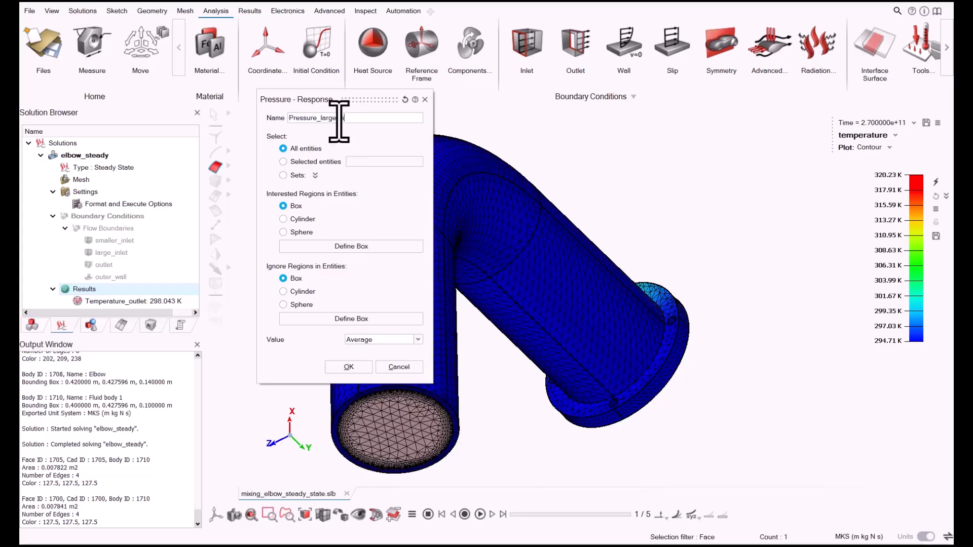
{"action": "left_click", "coordinate": [322, 163]}
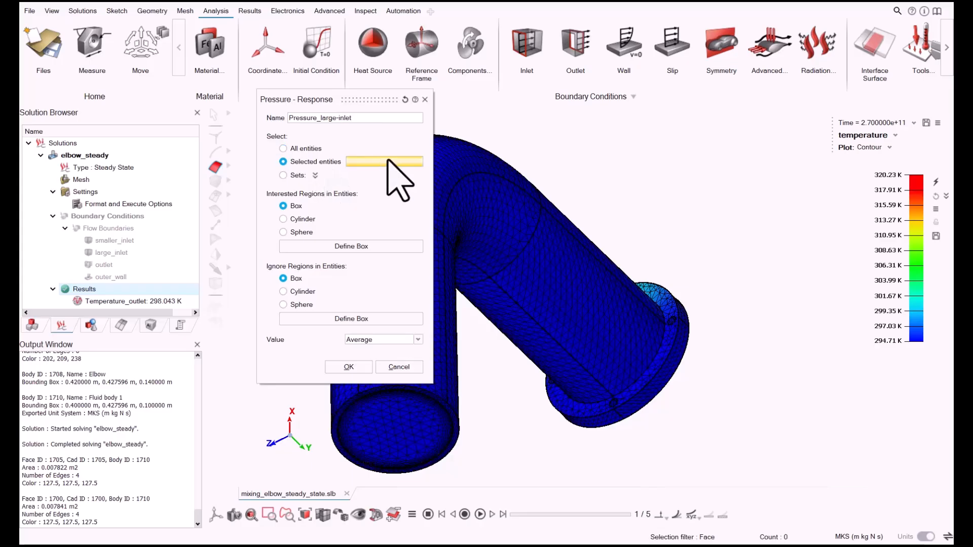
{"action": "left_click", "coordinate": [405, 448]}
{"action": "left_click", "coordinate": [347, 367]}
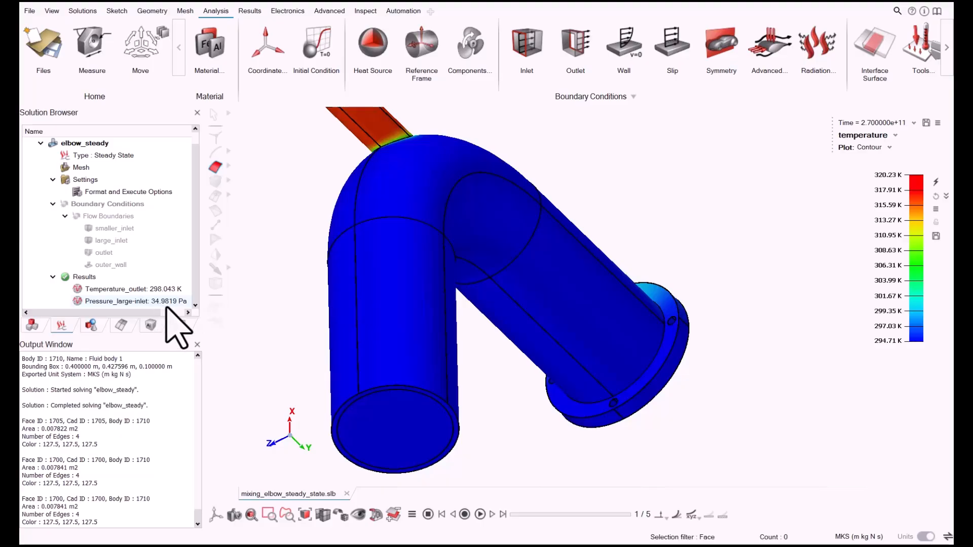
Step: Create an average pressure response named Pressure_smaller-inlet on the fluid face at the end of the small inlet pipe
{"action": "scroll", "coordinate": [371, 339], "scroll_direction": "down", "scroll_amount": 4}
{"action": "right_click_drag", "start_coordinate": [439, 320], "coordinate": [485, 422]}
{"action": "scroll", "coordinate": [381, 307], "scroll_direction": "up", "scroll_amount": 6}
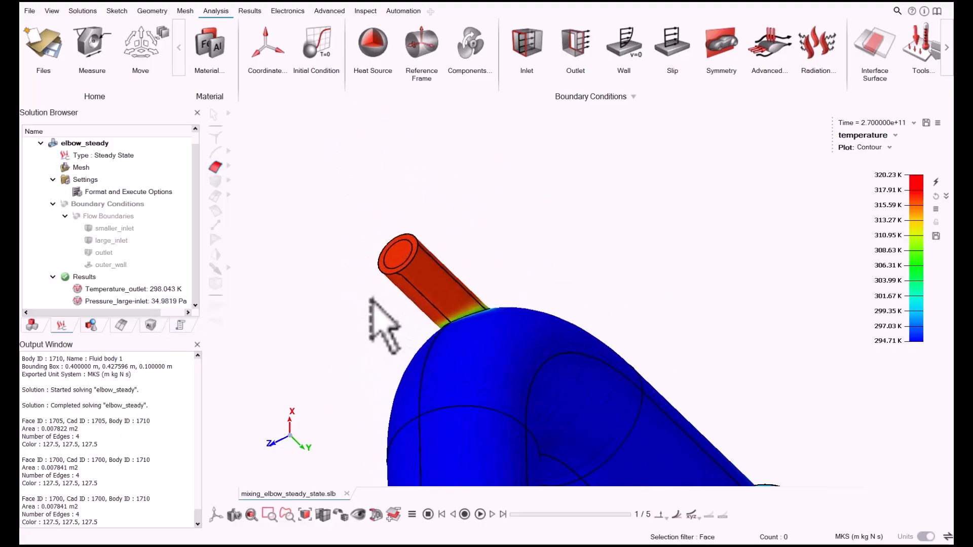
{"action": "right_click", "coordinate": [104, 277]}
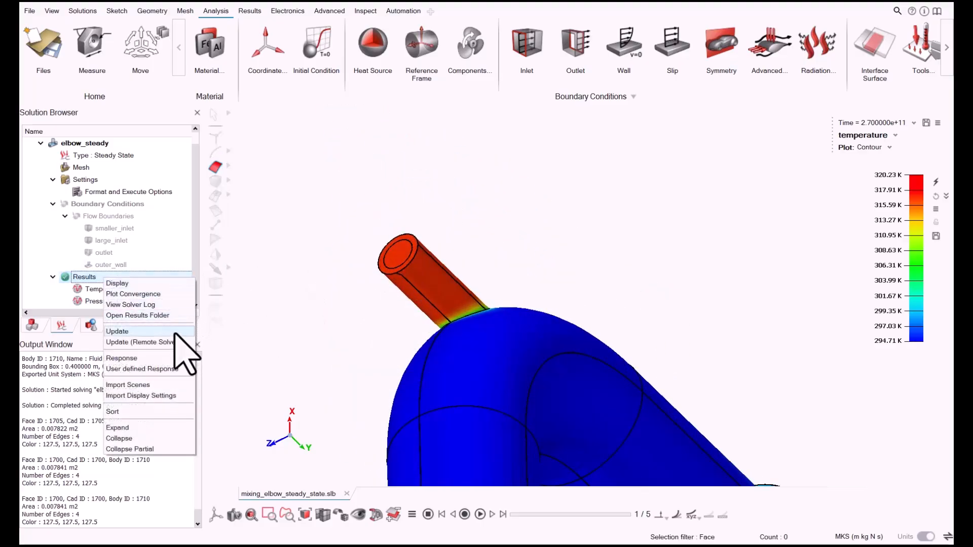
{"action": "mouse_move", "coordinate": [183, 358]}
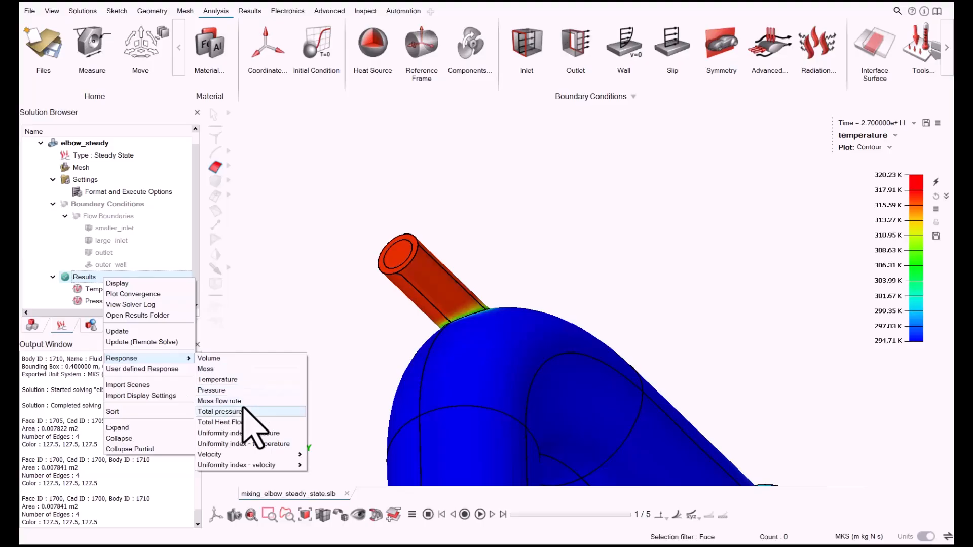
{"action": "left_click", "coordinate": [235, 391]}
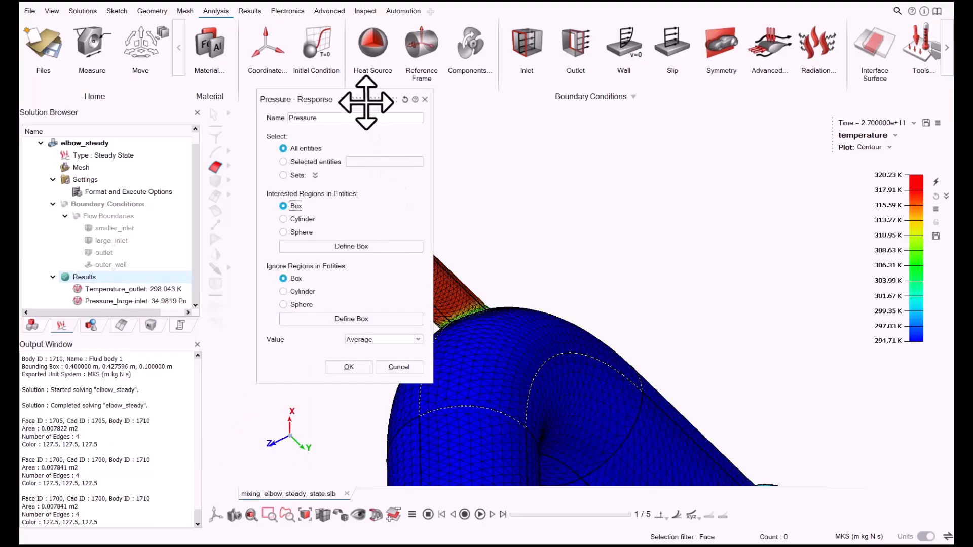
{"action": "left_click_drag", "start_coordinate": [366, 103], "coordinate": [228, 161]}
{"action": "left_click", "coordinate": [395, 255]}
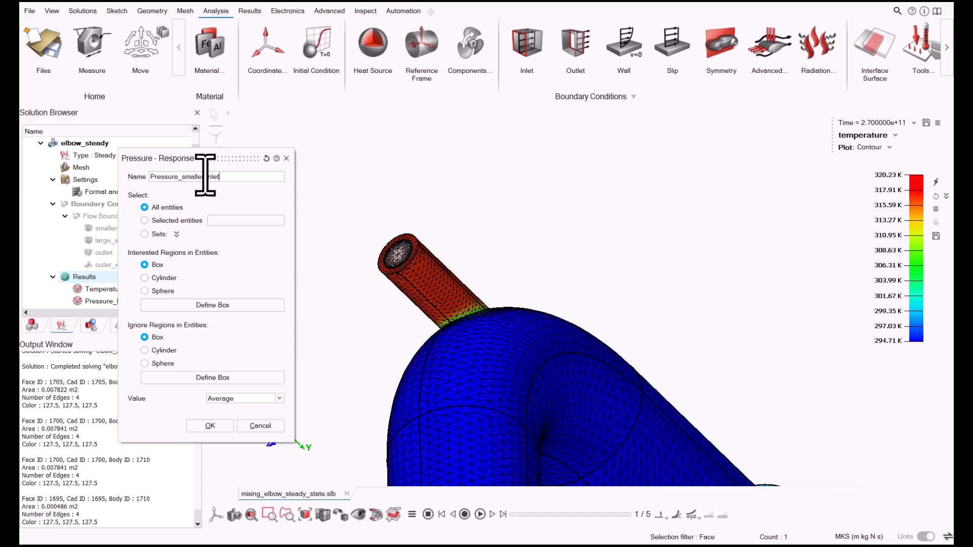
{"action": "left_click", "coordinate": [164, 220]}
{"action": "left_click_drag", "start_coordinate": [225, 160], "coordinate": [245, 217]}
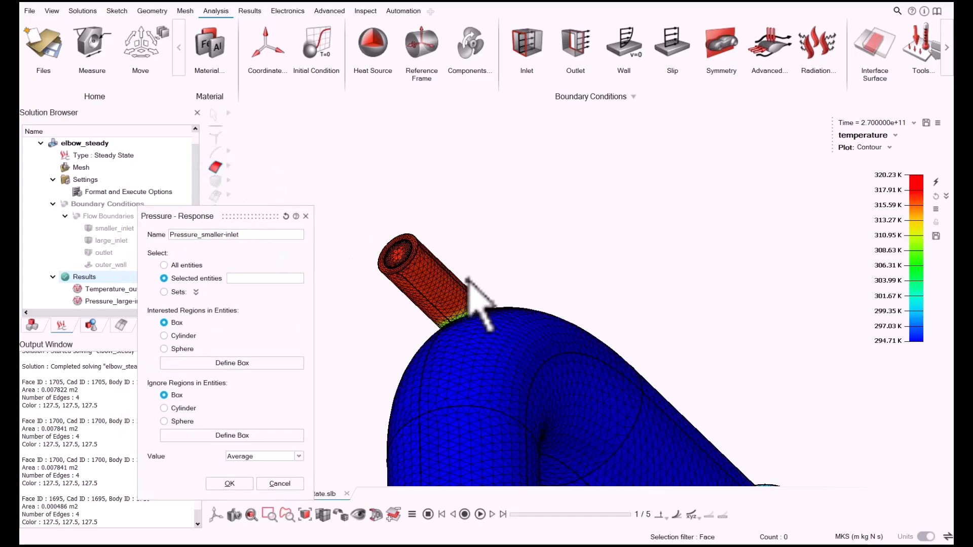
{"action": "left_click", "coordinate": [406, 267]}
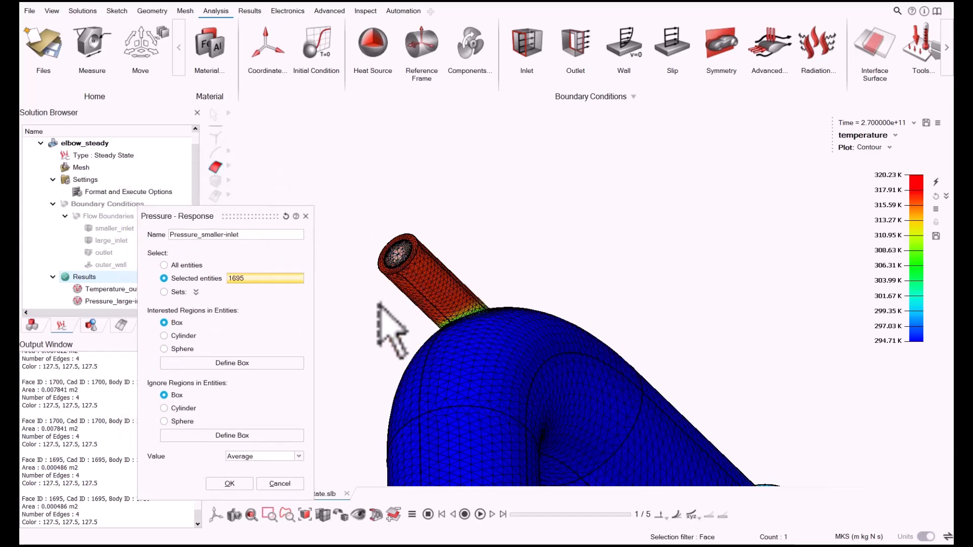
{"action": "left_click", "coordinate": [231, 483]}
{"action": "scroll", "coordinate": [156, 272], "scroll_direction": "down", "scroll_amount": 1}
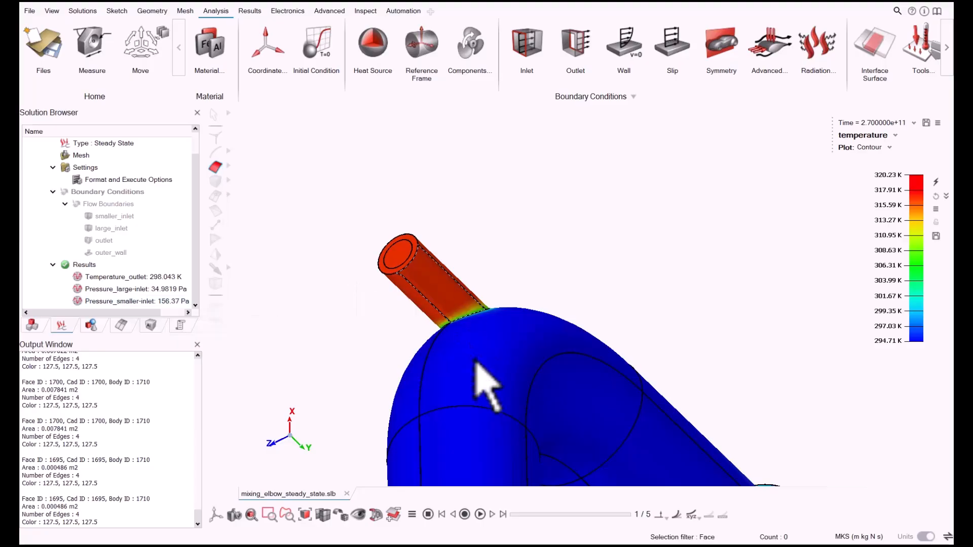
{"action": "middle_click_drag", "start_coordinate": [433, 247], "coordinate": [427, 203]}
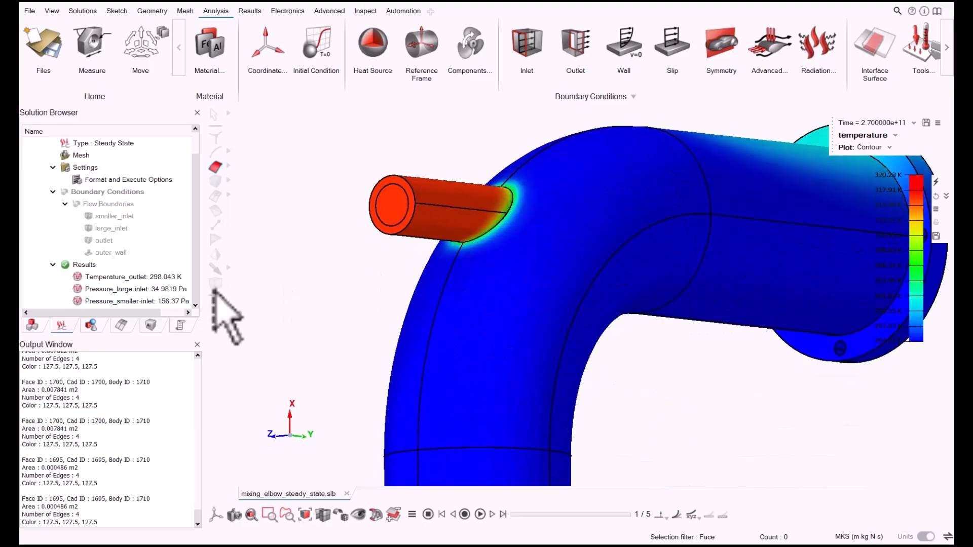
{"action": "scroll", "coordinate": [478, 304], "scroll_direction": "down", "scroll_amount": 3}
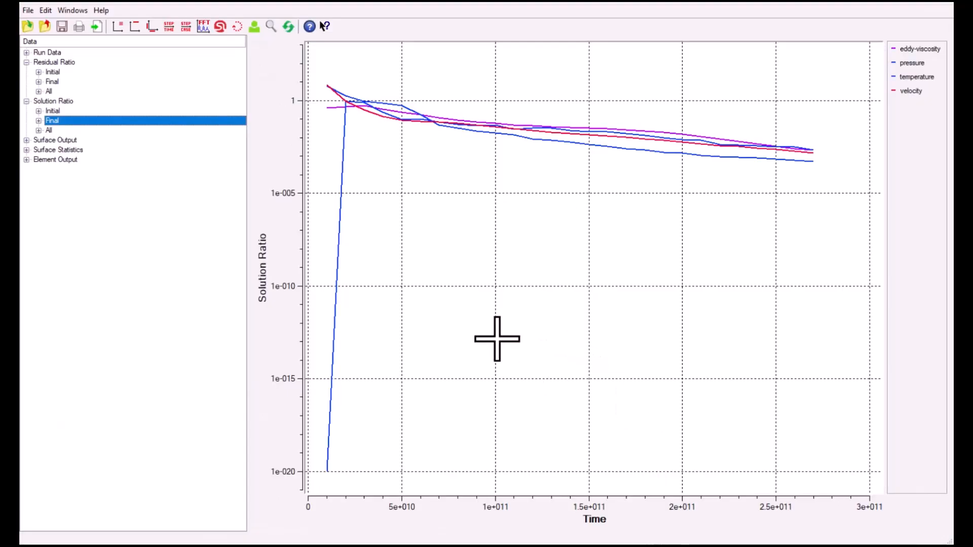
Step: Clear the final solution ratio curves and plot the surface pressure of smaller_inlet, with the plot axes fitted to the curve
{"action": "right_click", "coordinate": [53, 122]}
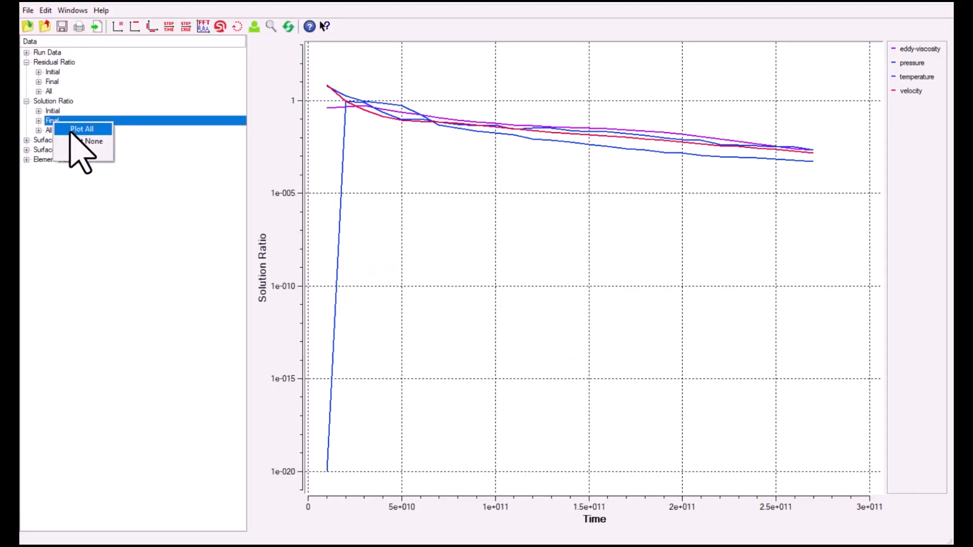
{"action": "left_click", "coordinate": [66, 141]}
{"action": "left_click", "coordinate": [26, 141]}
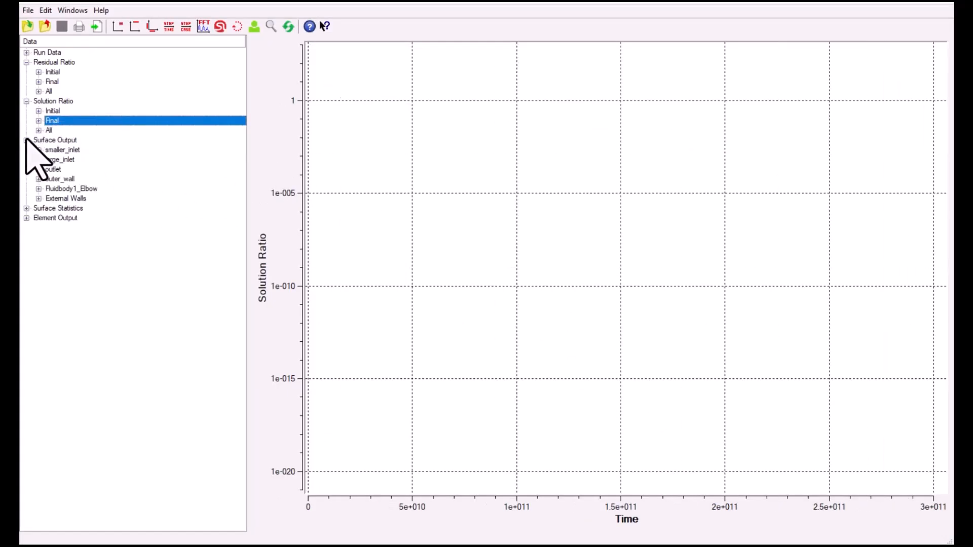
{"action": "left_click", "coordinate": [39, 150]}
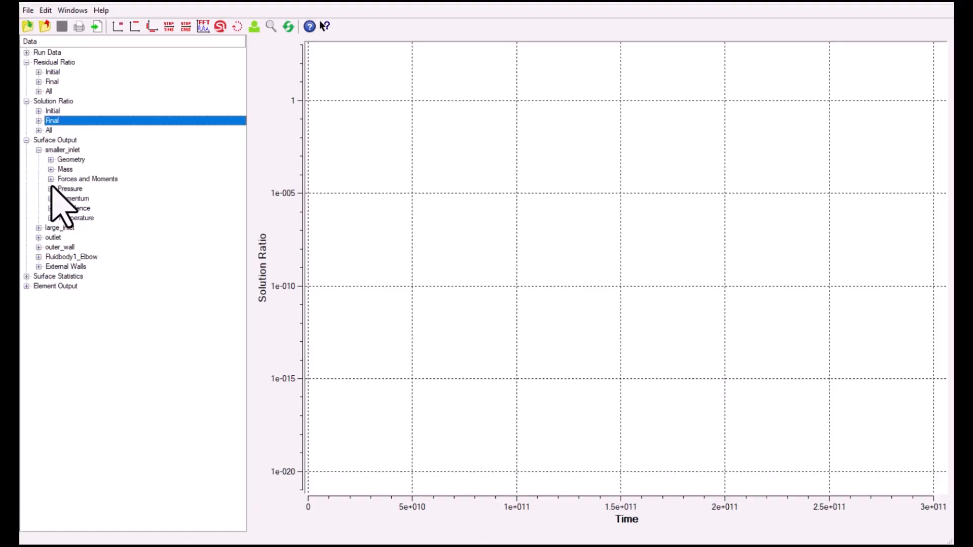
{"action": "left_click", "coordinate": [51, 169]}
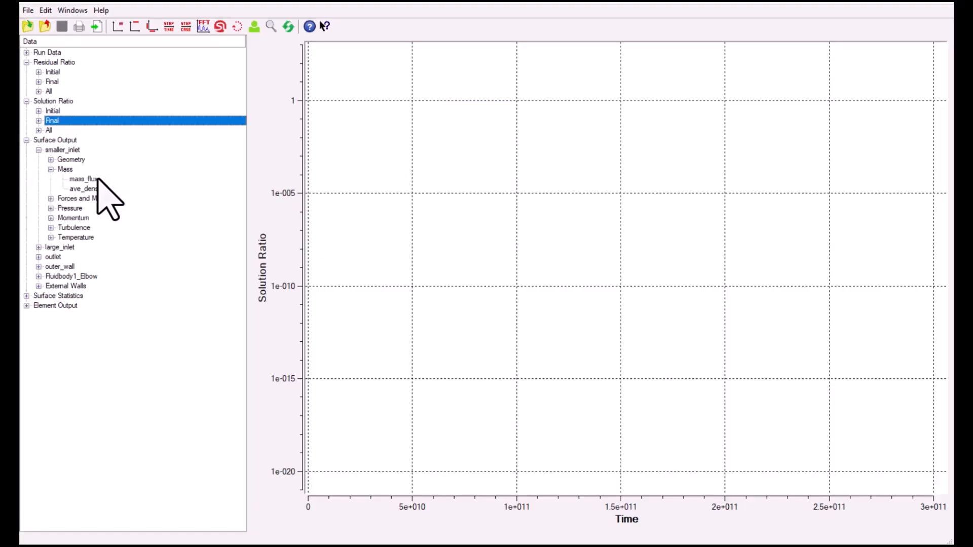
{"action": "left_click", "coordinate": [50, 208]}
{"action": "left_click", "coordinate": [81, 219]}
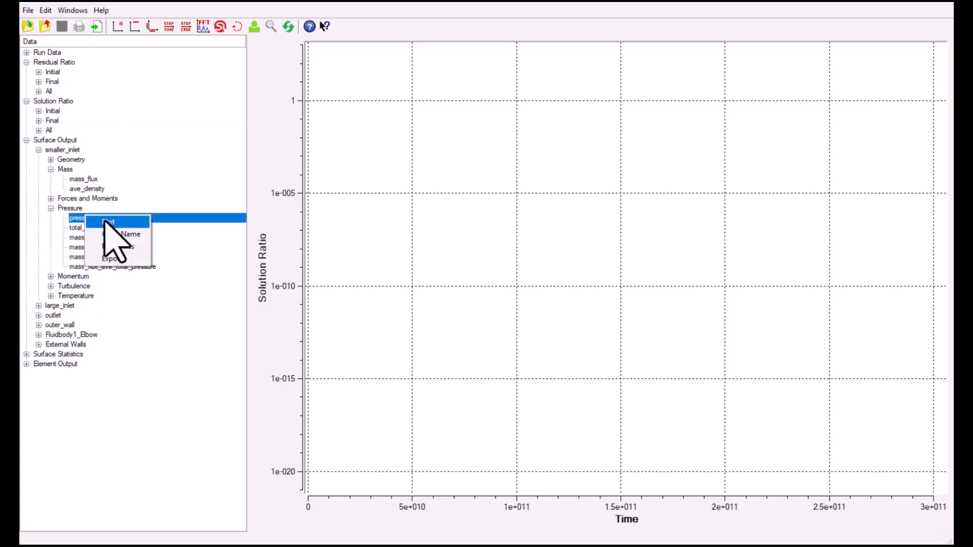
{"action": "left_click", "coordinate": [290, 26]}
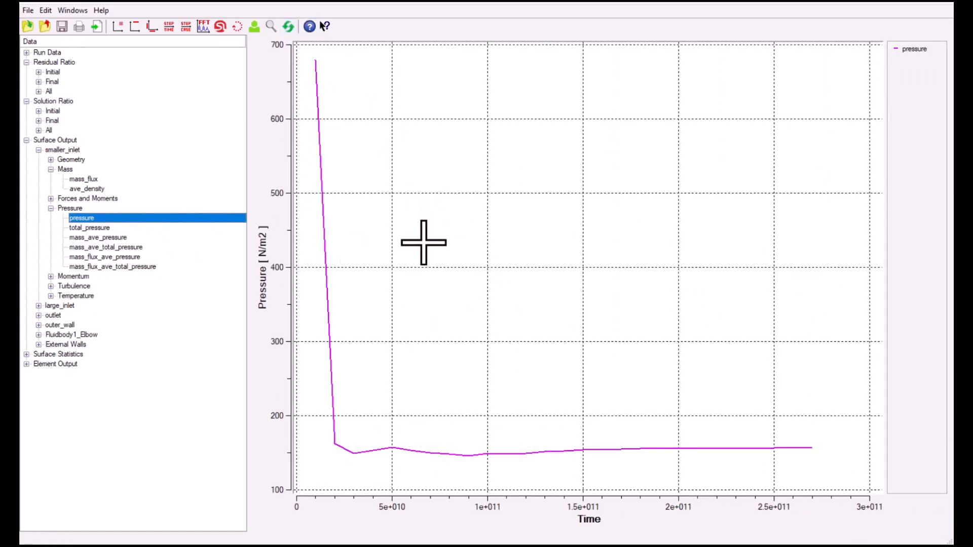
Step: Replace the smaller_inlet pressure curve with the large_inlet surface pressure curve and fit the plot axes to it
{"action": "right_click", "coordinate": [85, 219]}
{"action": "left_click", "coordinate": [90, 241]}
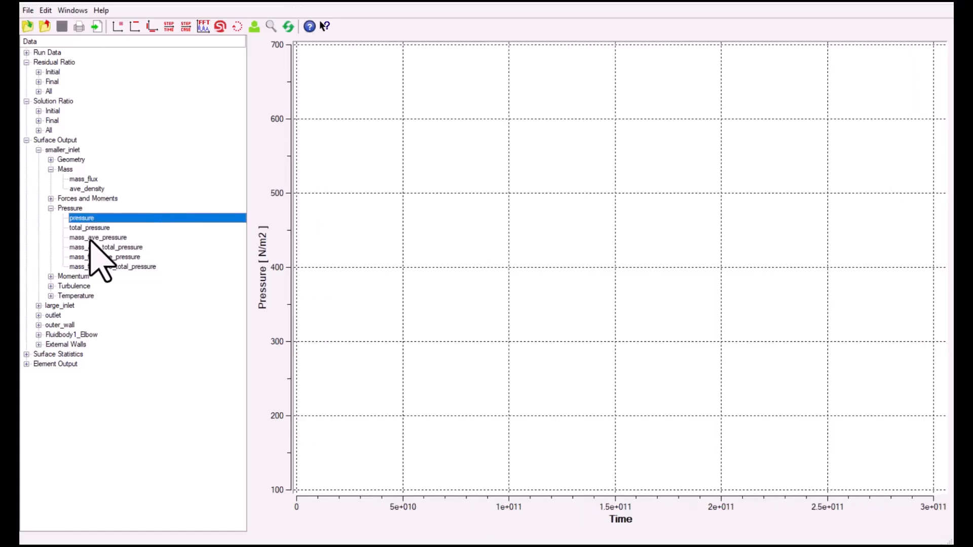
{"action": "left_click", "coordinate": [39, 305]}
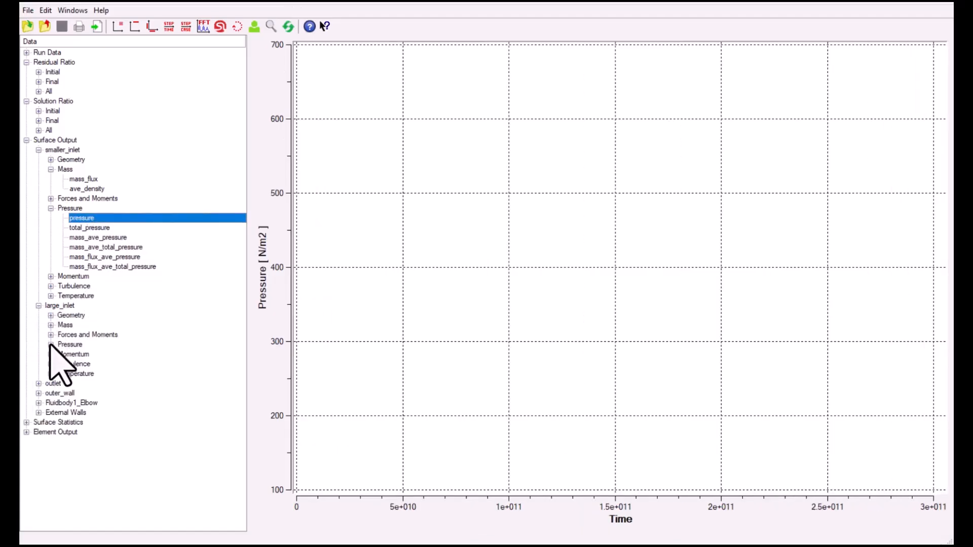
{"action": "left_click", "coordinate": [51, 345]}
{"action": "left_click", "coordinate": [81, 354]}
{"action": "right_click", "coordinate": [82, 354]}
{"action": "left_click", "coordinate": [91, 377]}
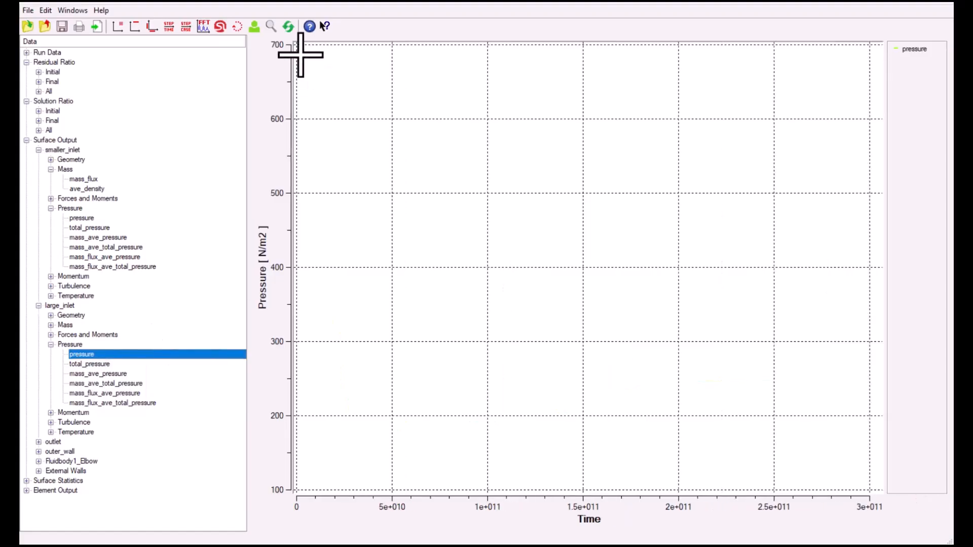
{"action": "left_click", "coordinate": [288, 26]}
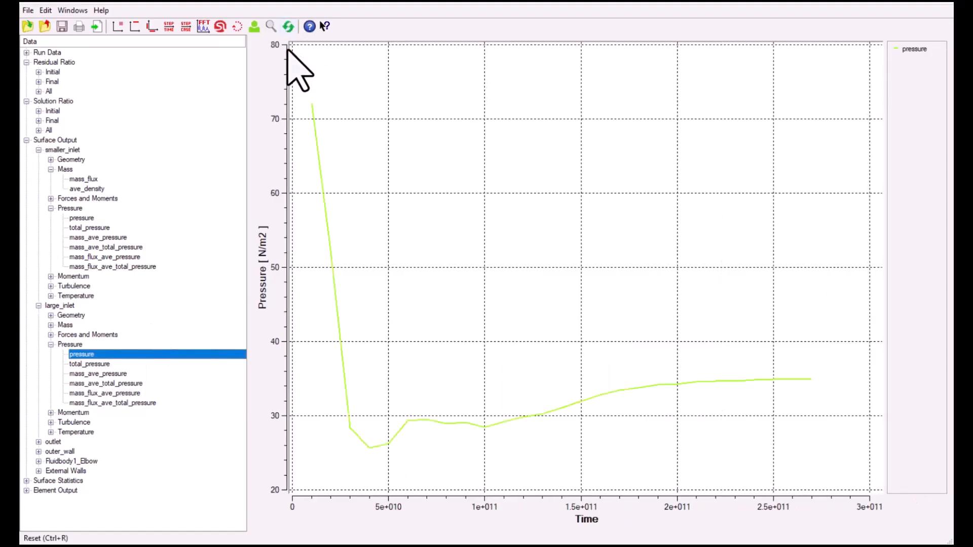
Step: Export the large_inlet pressure curve to the elbow_steady folder as a raw data file with label (*.txt), named after the large-inlet pressure
{"action": "right_click", "coordinate": [94, 354]}
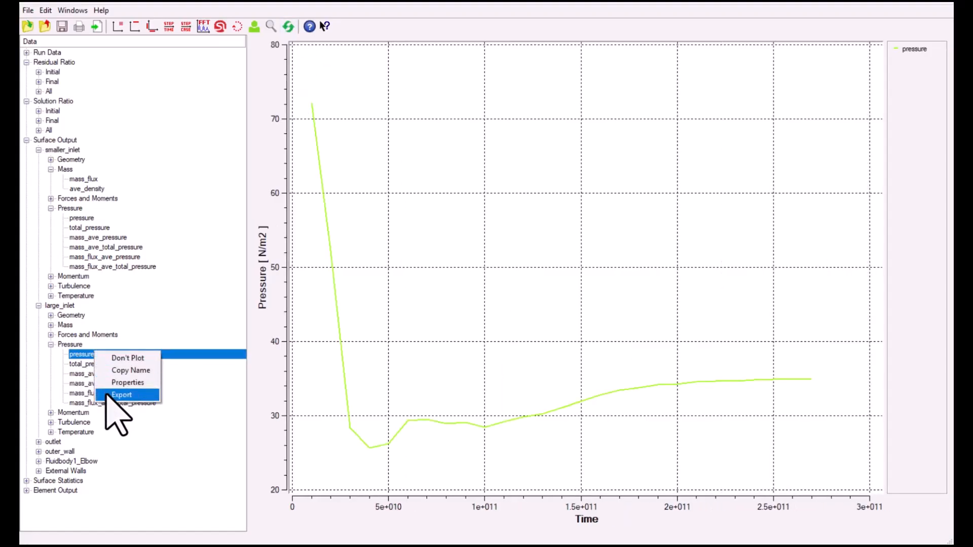
{"action": "left_click", "coordinate": [120, 394]}
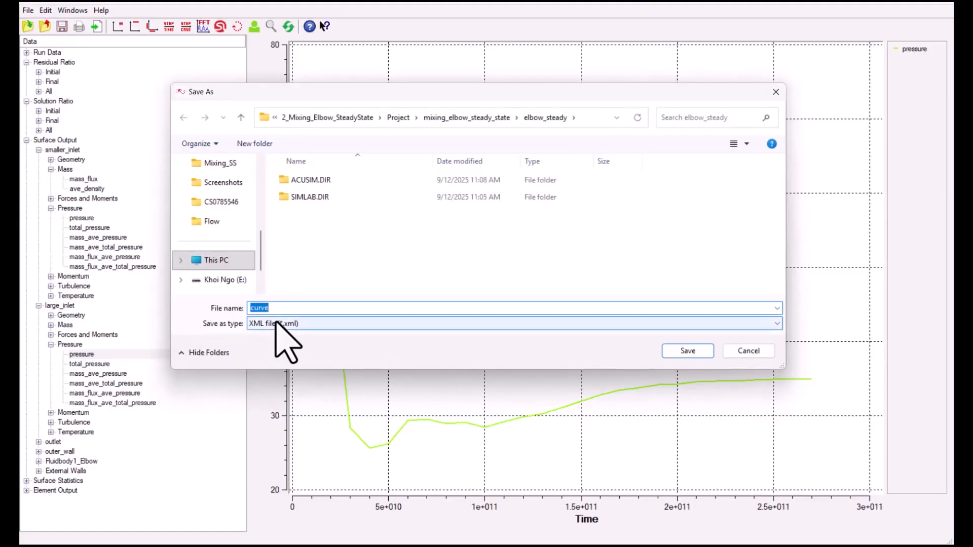
{"action": "left_click", "coordinate": [277, 324]}
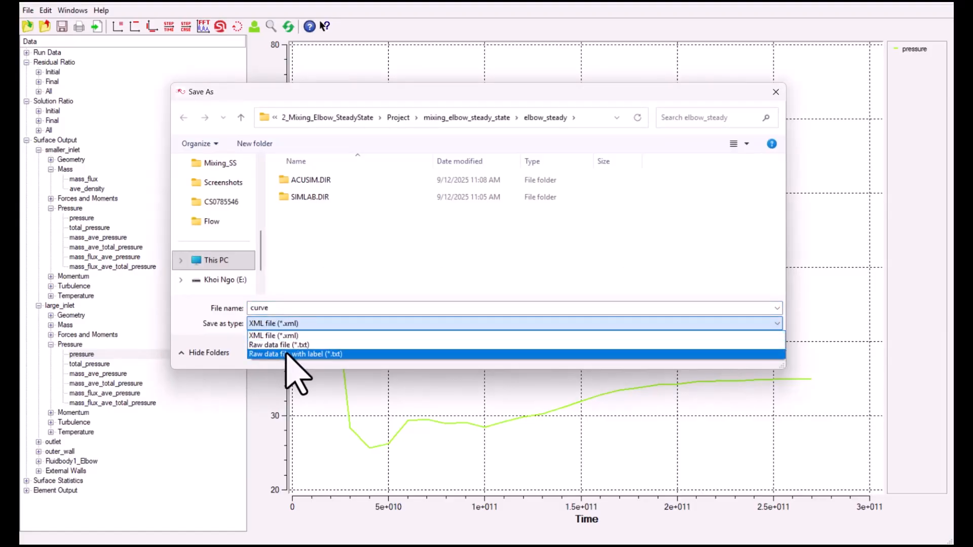
{"action": "left_click", "coordinate": [291, 353]}
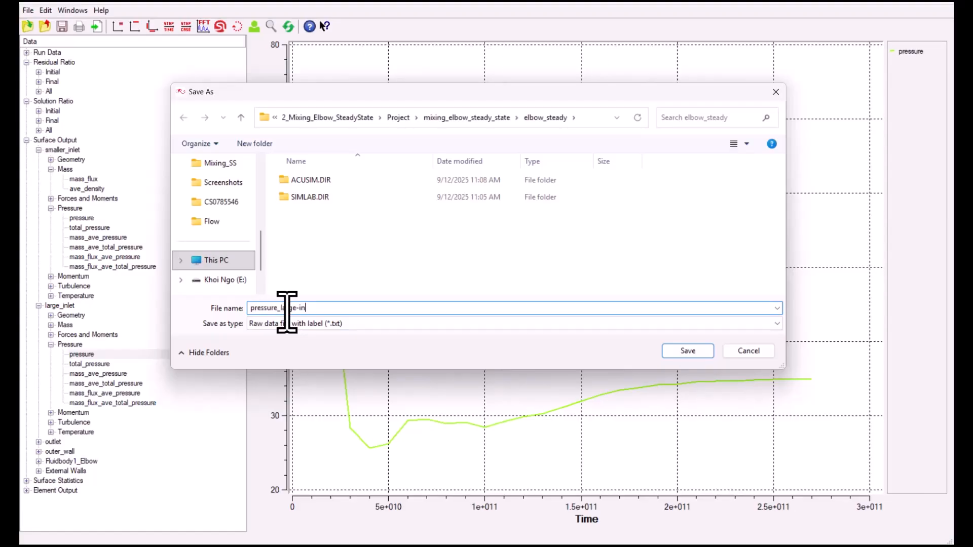
{"action": "left_click", "coordinate": [690, 351]}
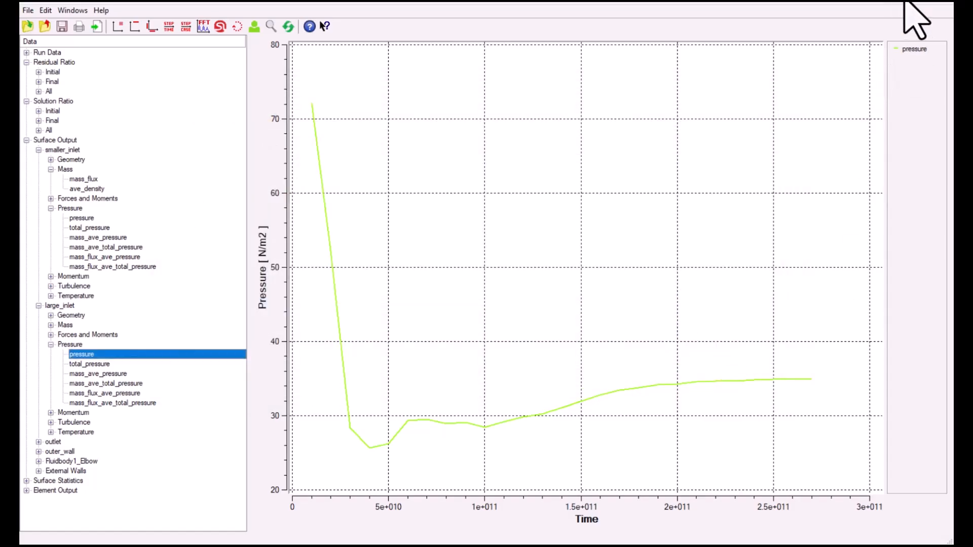
Step: Switch back to SimLab and hide the steel Elbow body to examine the temperature contour on the fluid body around the small inlet
{"action": "left_click", "coordinate": [872, 4]}
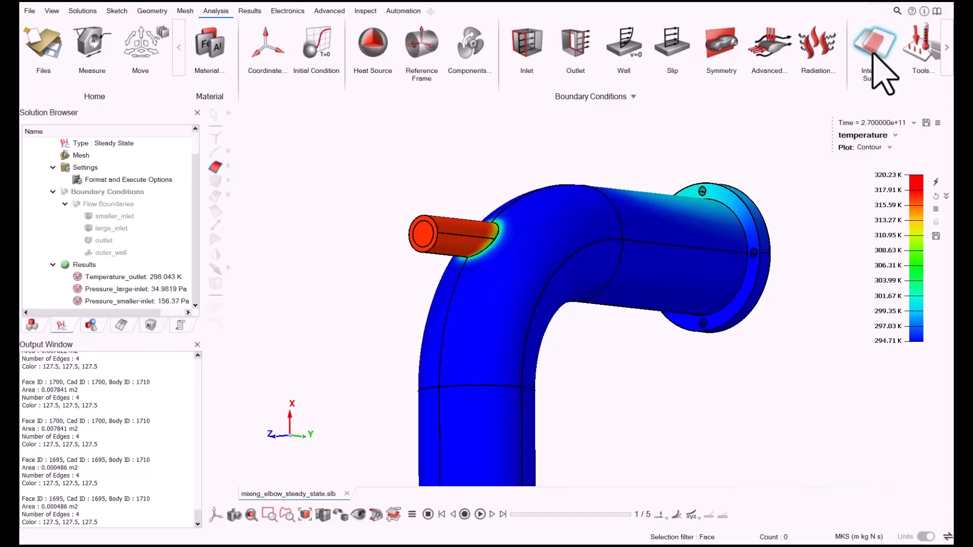
{"action": "scroll", "coordinate": [665, 379], "scroll_direction": "down", "scroll_amount": 3}
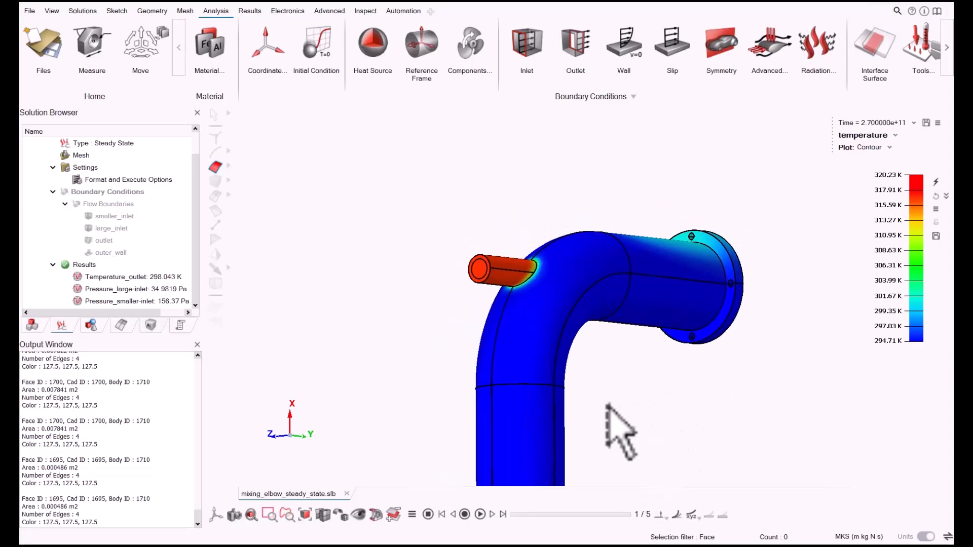
{"action": "right_click_drag", "start_coordinate": [591, 402], "coordinate": [587, 303]}
{"action": "middle_click_drag", "start_coordinate": [587, 303], "coordinate": [552, 372]}
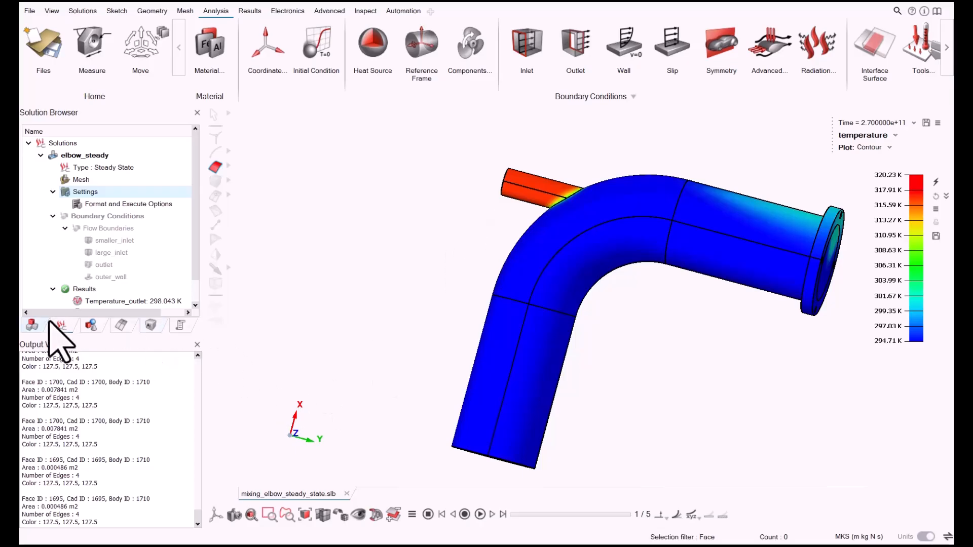
{"action": "left_click", "coordinate": [32, 325]}
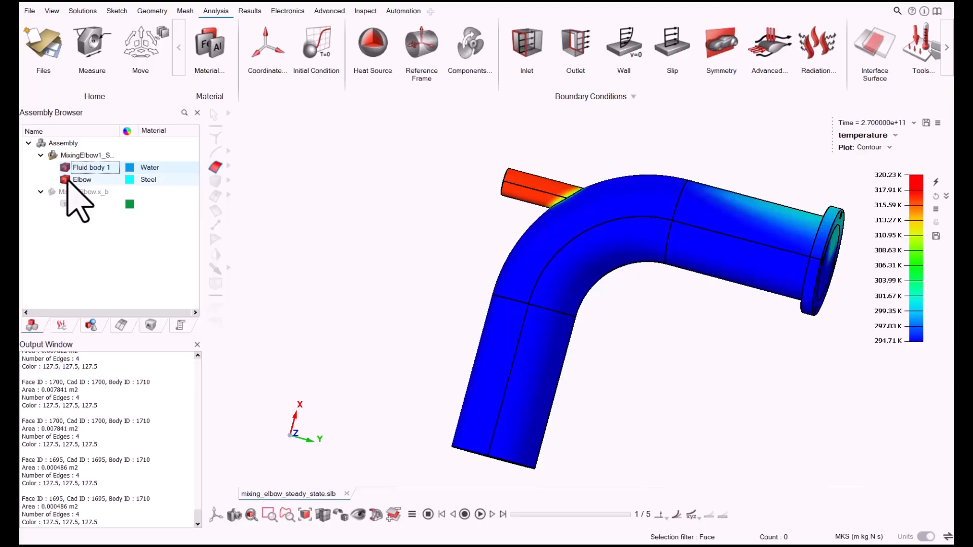
{"action": "left_click", "coordinate": [67, 180]}
{"action": "scroll", "coordinate": [599, 224], "scroll_direction": "up", "scroll_amount": 5}
{"action": "middle_click_drag", "start_coordinate": [615, 204], "coordinate": [648, 228]}
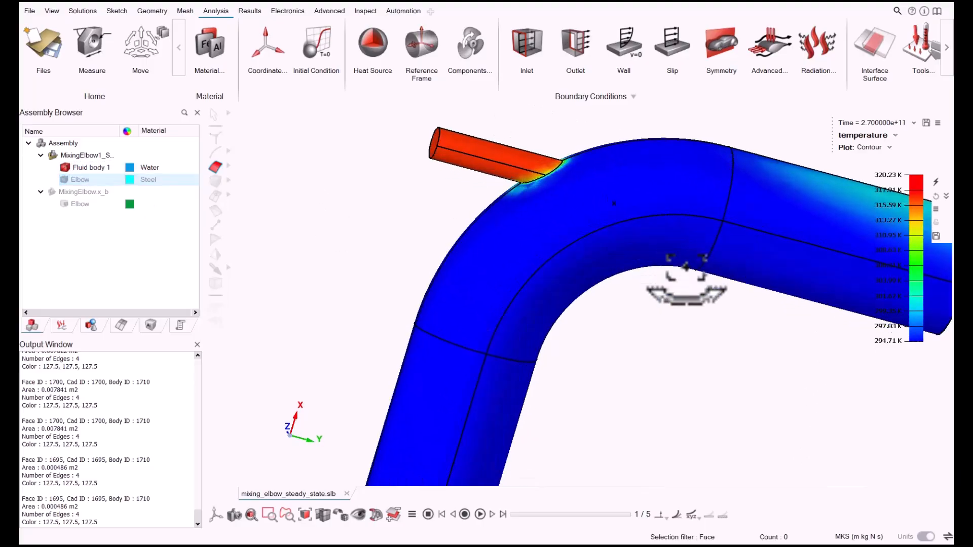
{"action": "middle_click_drag", "start_coordinate": [685, 265], "coordinate": [756, 200]}
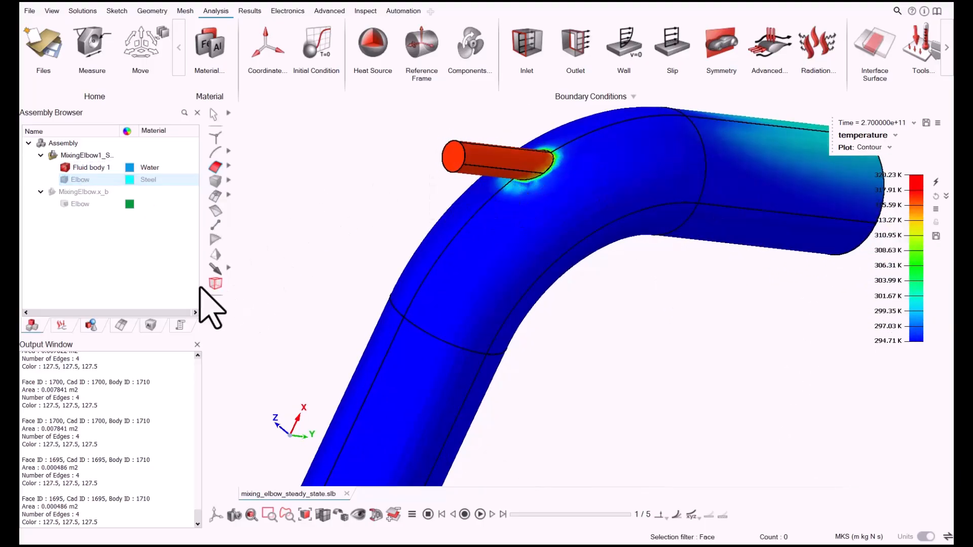
Step: Reapply the smaller_inlet boundary condition with its existing settings and accept deleting the elbow_steady solution's results
{"action": "left_click", "coordinate": [61, 325]}
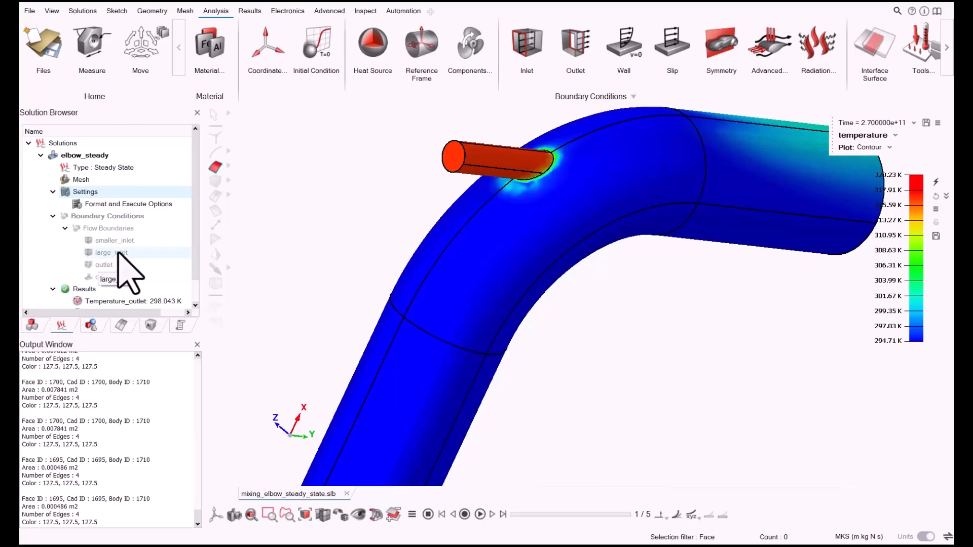
{"action": "scroll", "coordinate": [509, 273], "scroll_direction": "down", "scroll_amount": 5}
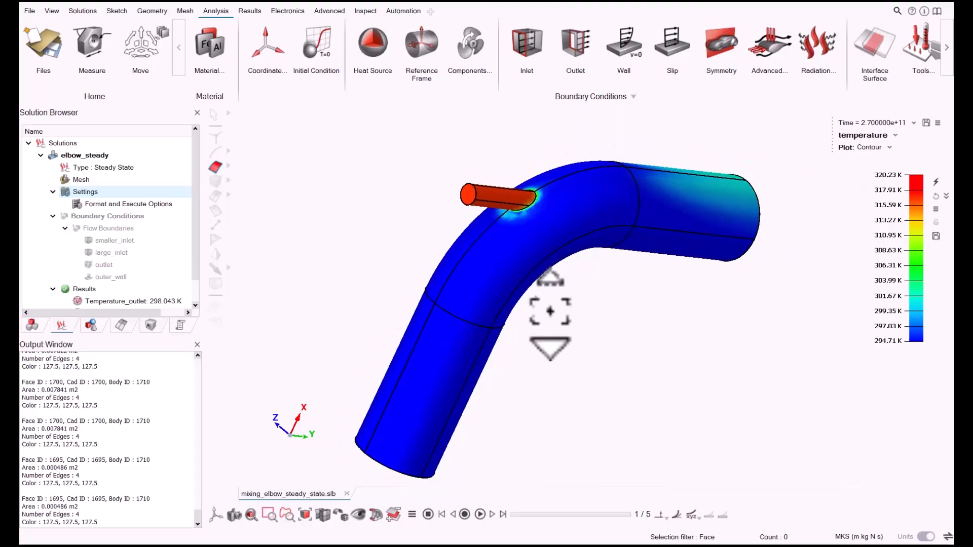
{"action": "middle_click_drag", "start_coordinate": [509, 270], "coordinate": [436, 284]}
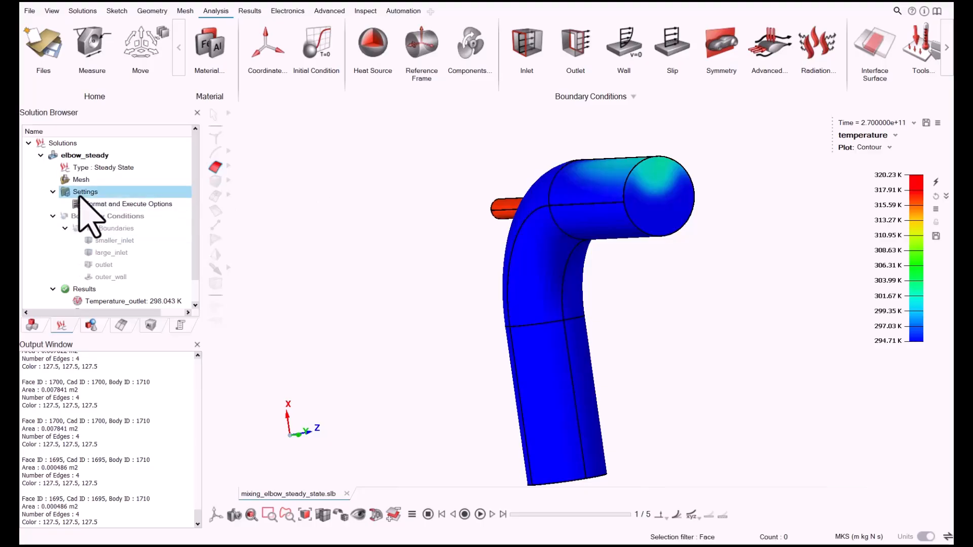
{"action": "double_click", "coordinate": [113, 241]}
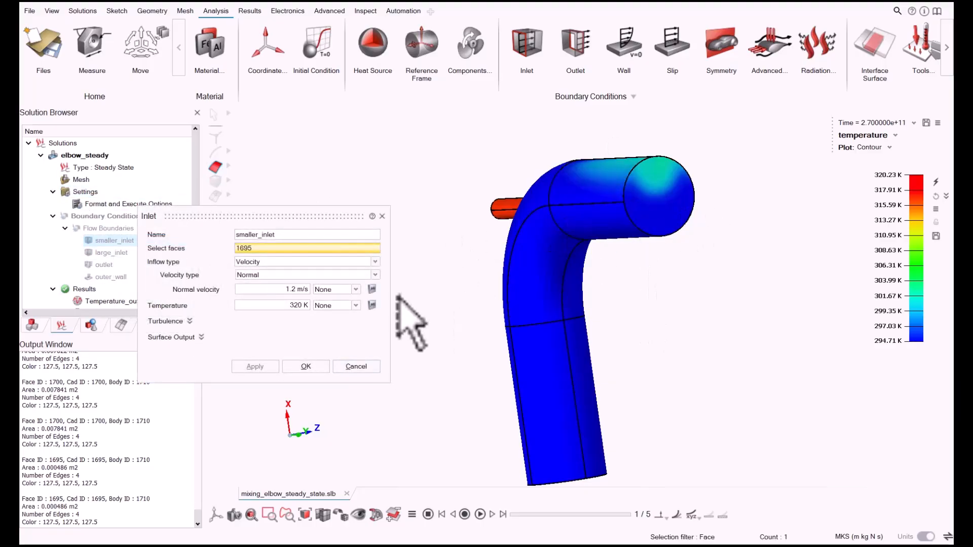
{"action": "left_click", "coordinate": [317, 367]}
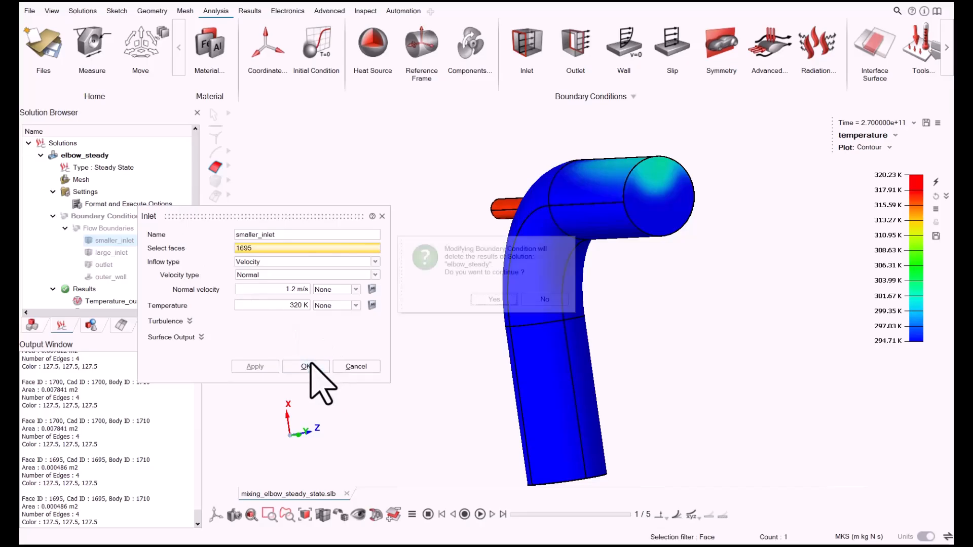
{"action": "left_click", "coordinate": [500, 299]}
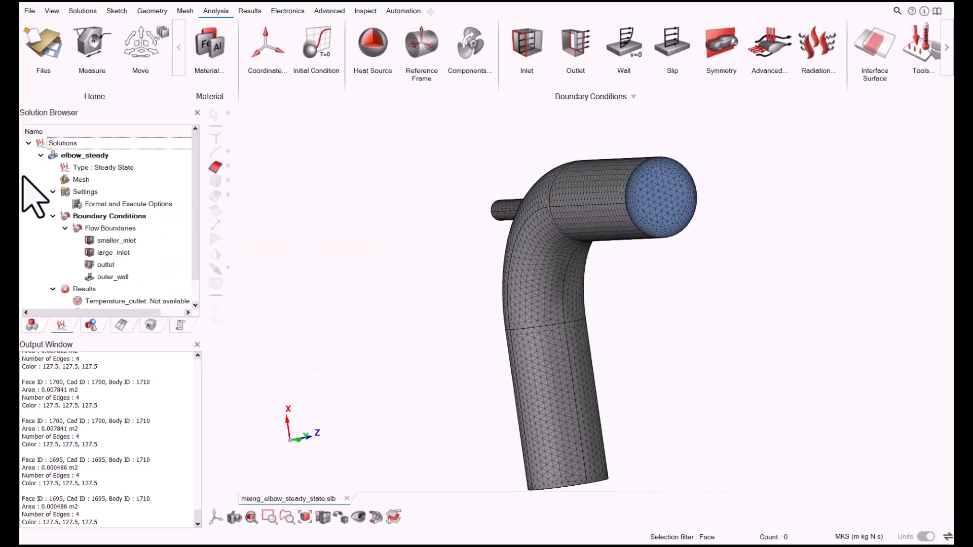
Step: Add a result request to the elbow_steady settings with the heat transfer coefficient method set to Reference Temperature
{"action": "right_click", "coordinate": [87, 193]}
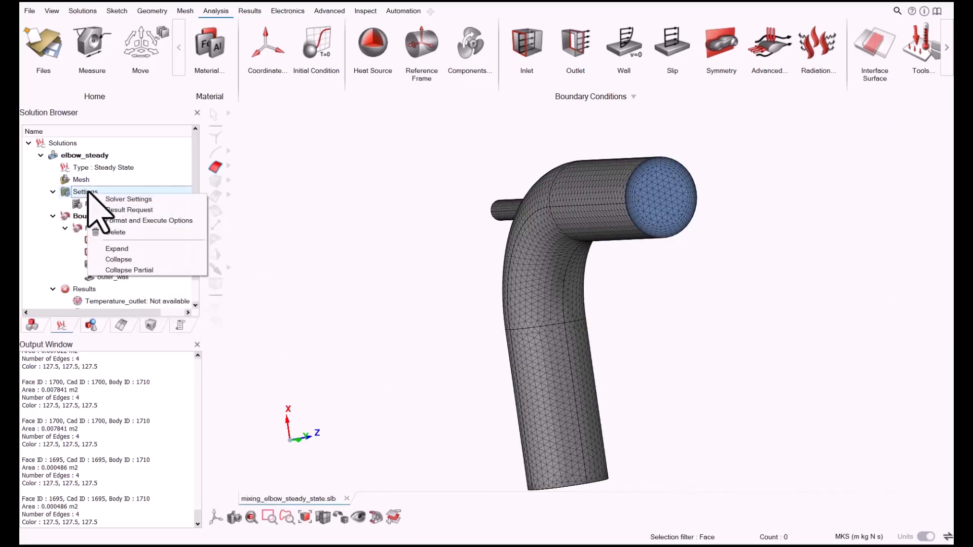
{"action": "left_click", "coordinate": [133, 210]}
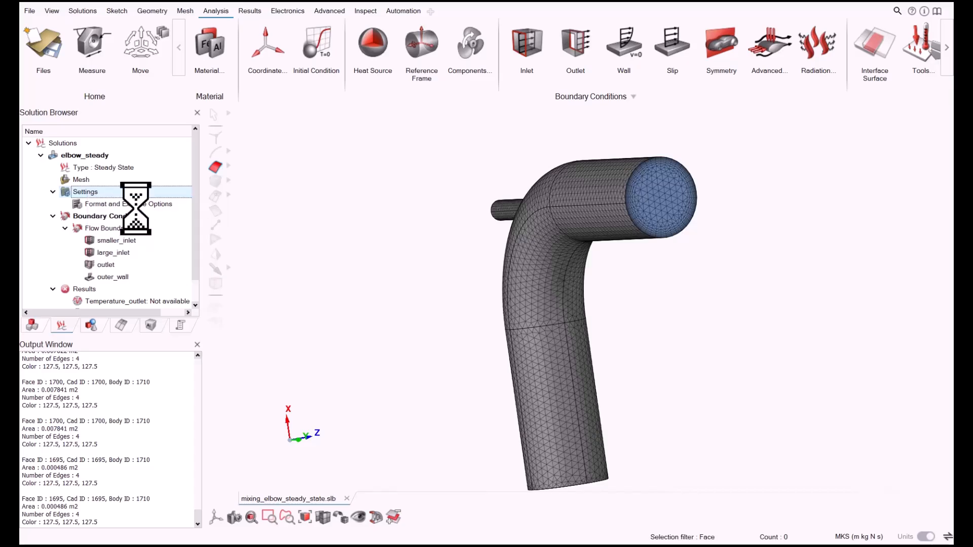
{"action": "left_click_drag", "start_coordinate": [331, 220], "coordinate": [374, 107]}
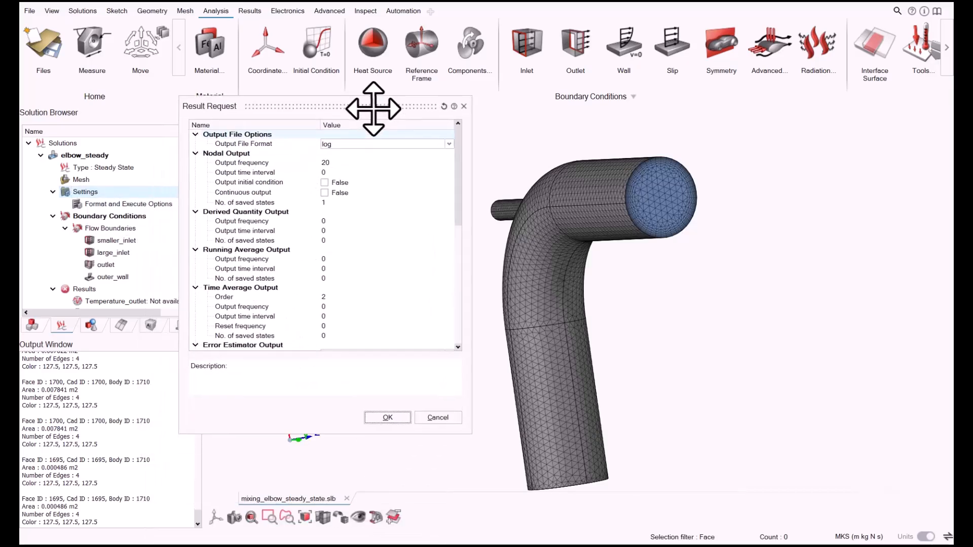
{"action": "scroll", "coordinate": [447, 199], "scroll_direction": "down", "scroll_amount": 4}
{"action": "scroll", "coordinate": [447, 198], "scroll_direction": "down", "scroll_amount": 5}
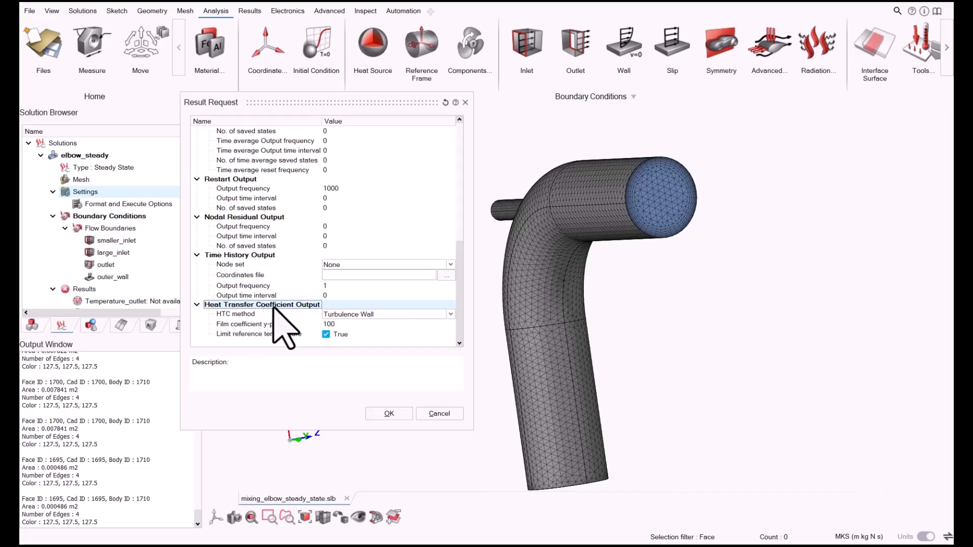
{"action": "left_click", "coordinate": [333, 315]}
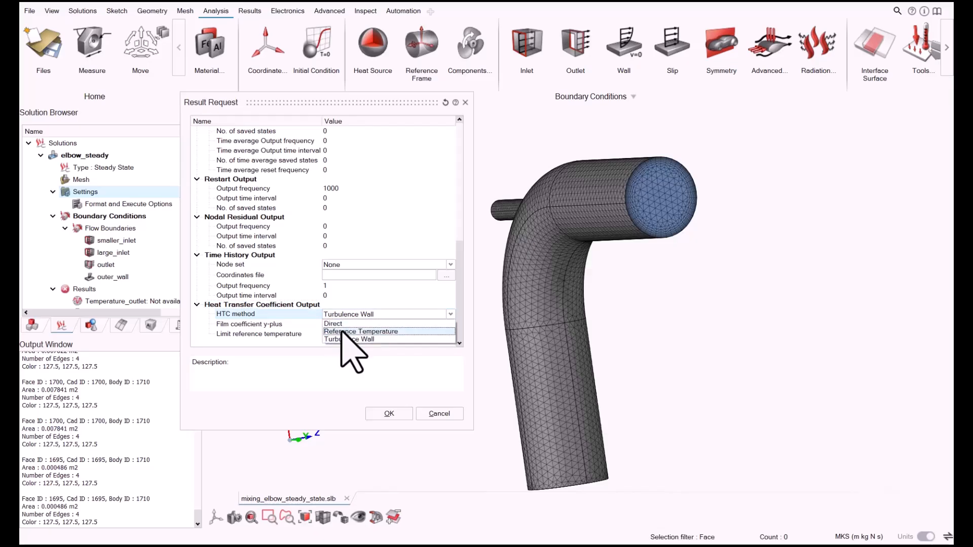
{"action": "left_click", "coordinate": [342, 332]}
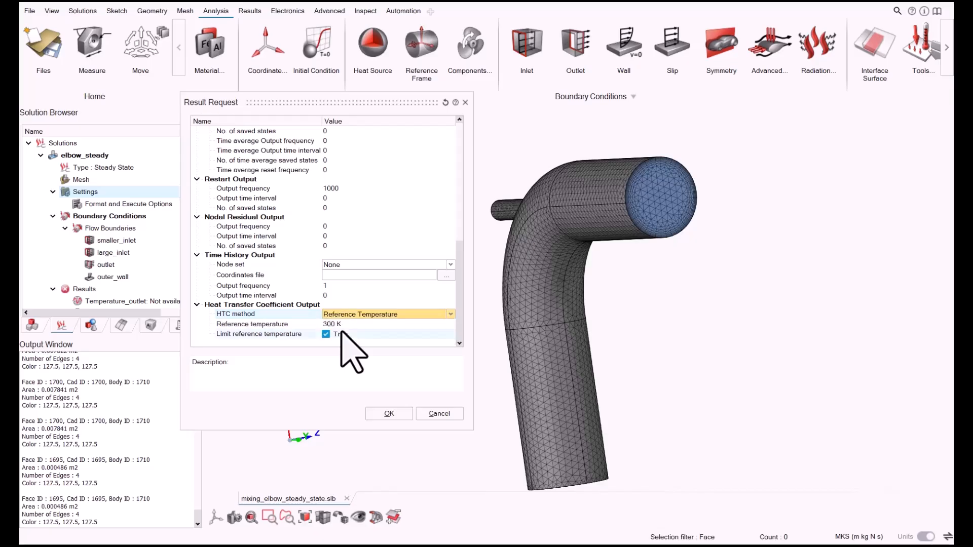
{"action": "left_click", "coordinate": [343, 314]}
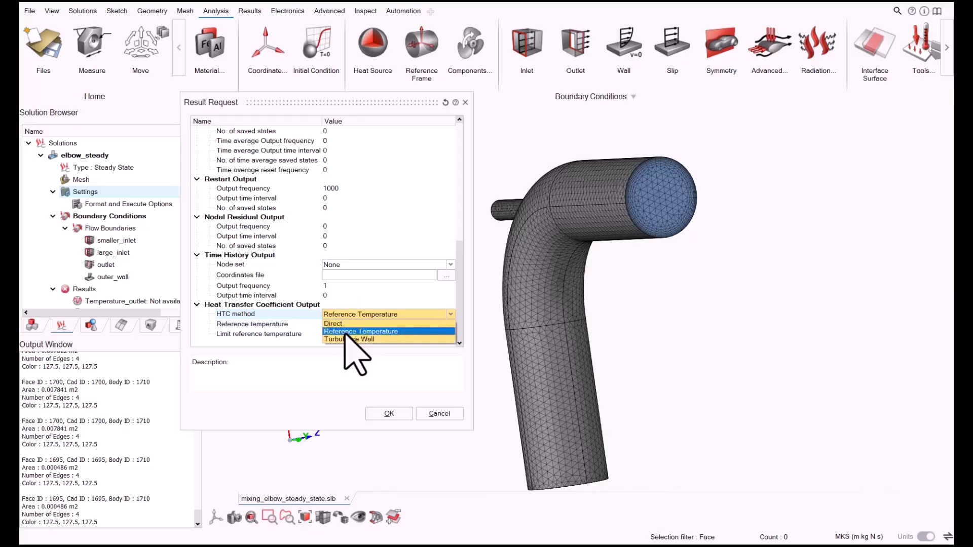
{"action": "left_click", "coordinate": [344, 332]}
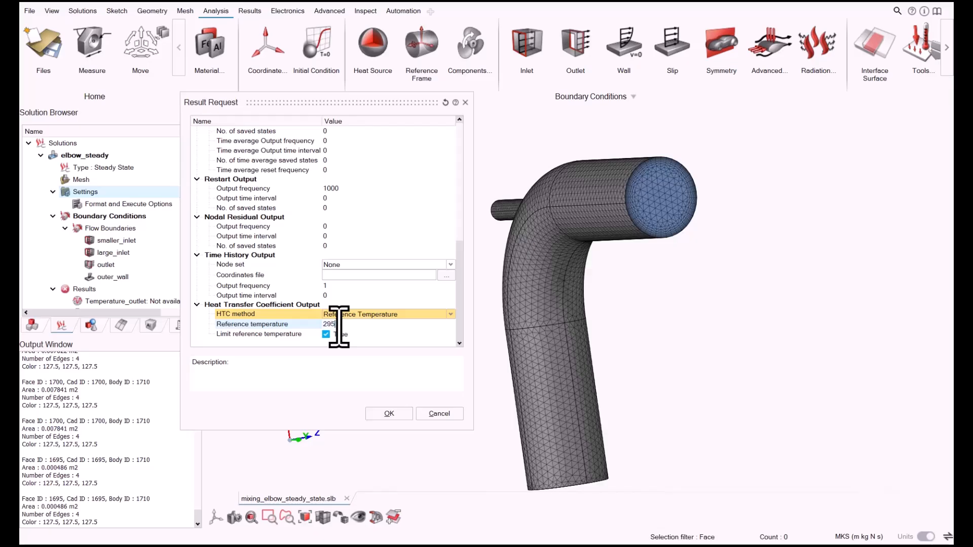
Step: Set the reference temperature to 295 K and accept the result request
{"action": "left_click", "coordinate": [339, 327]}
{"action": "type", "text": "295"}
{"action": "left_click", "coordinate": [378, 415]}
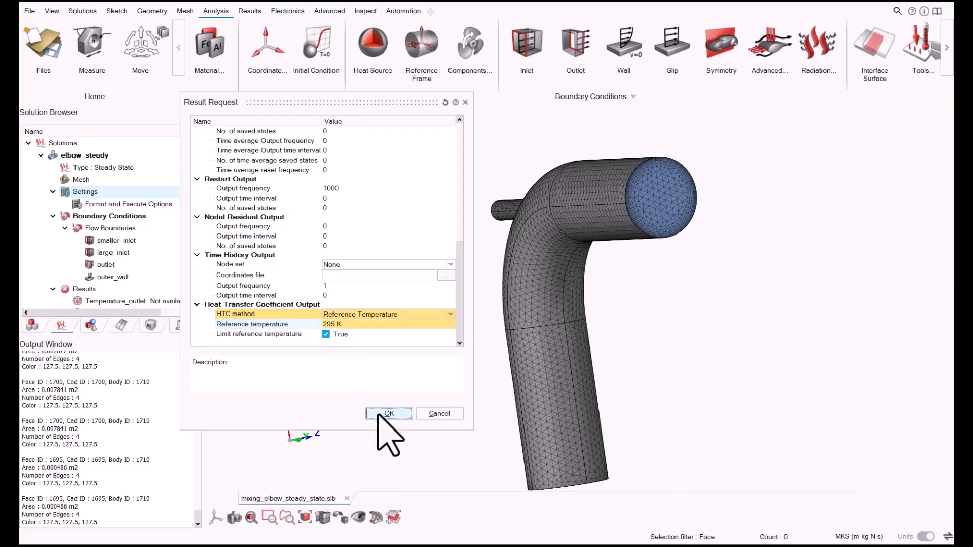
Step: Show the steel Elbow body of the mixing elbow assembly again
{"action": "scroll", "coordinate": [101, 230], "scroll_direction": "down", "scroll_amount": 1}
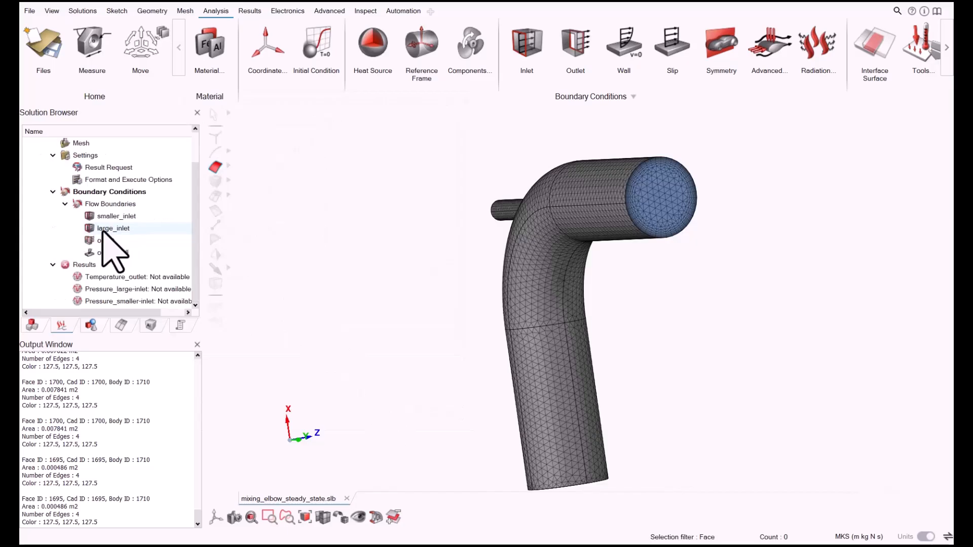
{"action": "scroll", "coordinate": [104, 235], "scroll_direction": "up", "scroll_amount": 1}
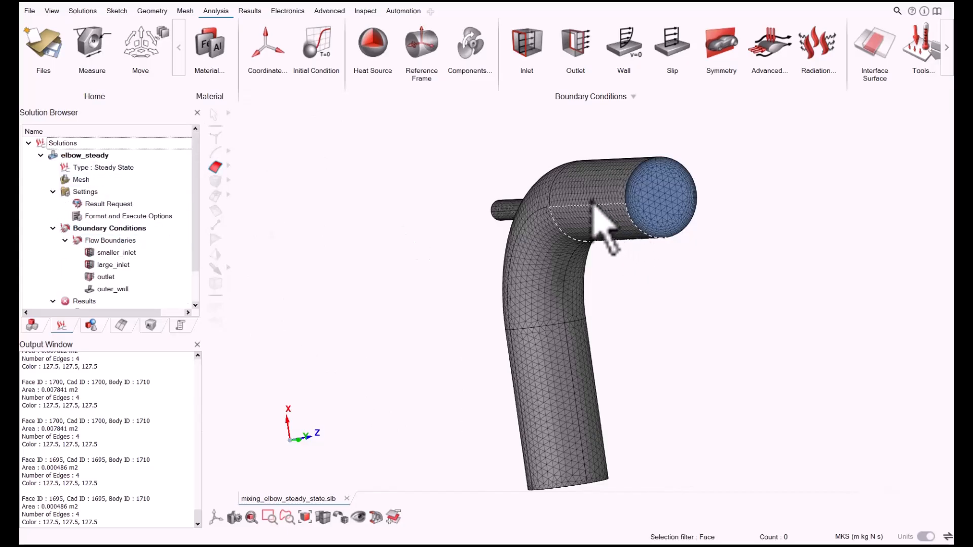
{"action": "left_click", "coordinate": [32, 325]}
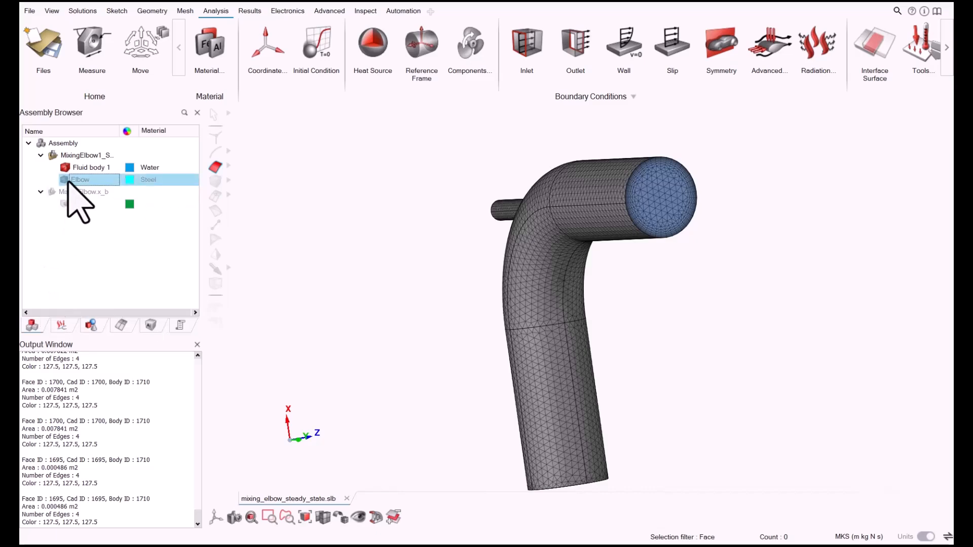
{"action": "left_click", "coordinate": [81, 179]}
Step: Update the elbow_steady results and load them with Multiphysics post-processing
{"action": "left_click", "coordinate": [61, 325]}
{"action": "right_click", "coordinate": [96, 265]}
{"action": "left_click", "coordinate": [104, 274]}
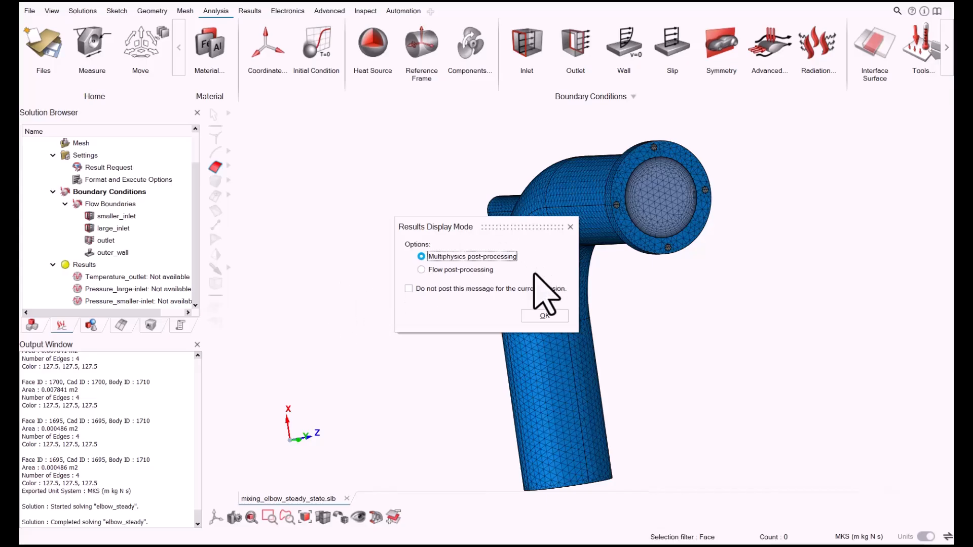
{"action": "left_click", "coordinate": [542, 316]}
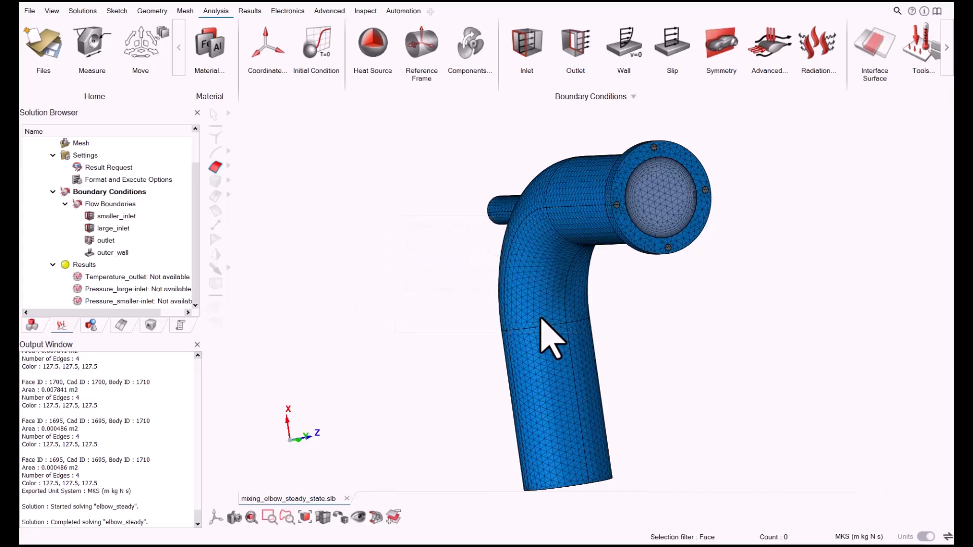
{"action": "middle_click_drag", "start_coordinate": [690, 183], "coordinate": [601, 211]}
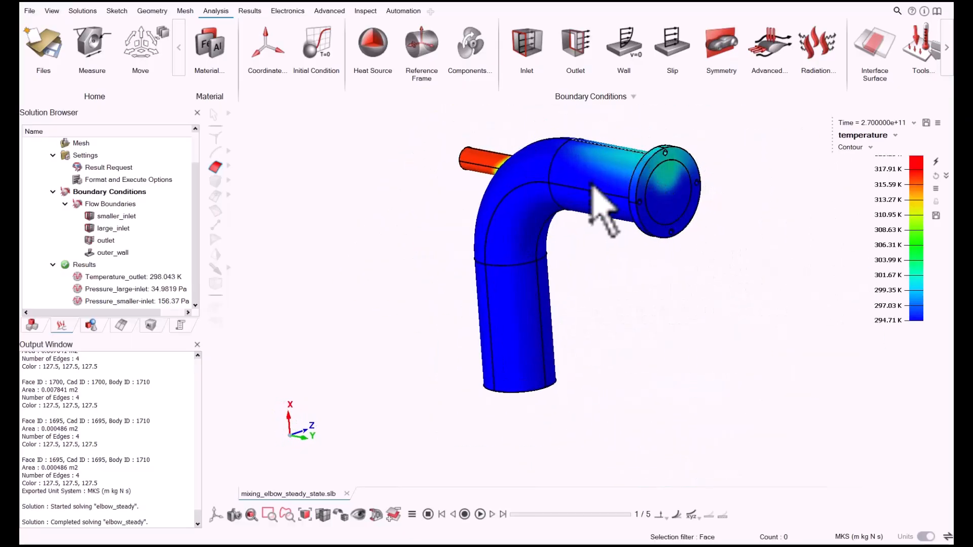
Step: Review the heat transfer coefficient output settings in the elbow_steady result request and close it
{"action": "left_click", "coordinate": [115, 168]}
{"action": "double_click", "coordinate": [114, 167]}
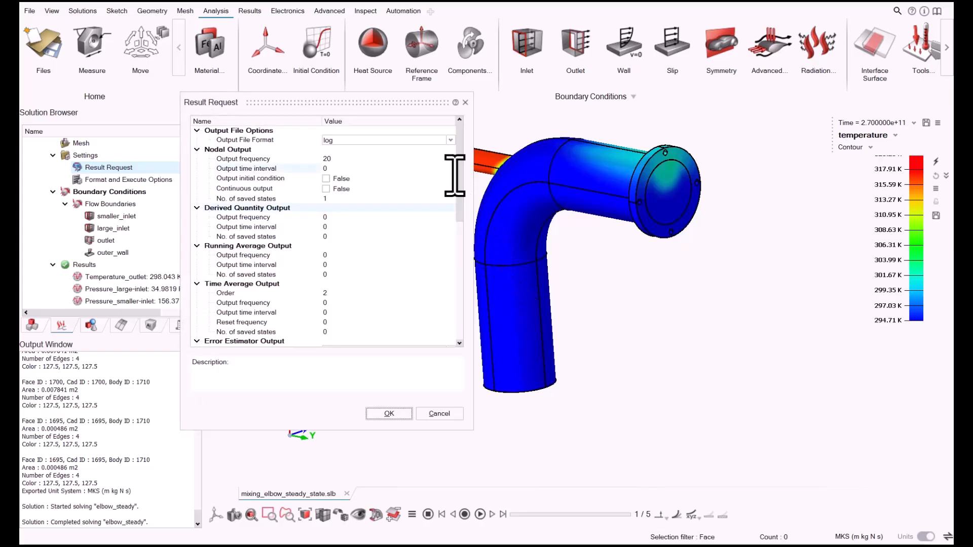
{"action": "left_click_drag", "start_coordinate": [461, 185], "coordinate": [459, 328]}
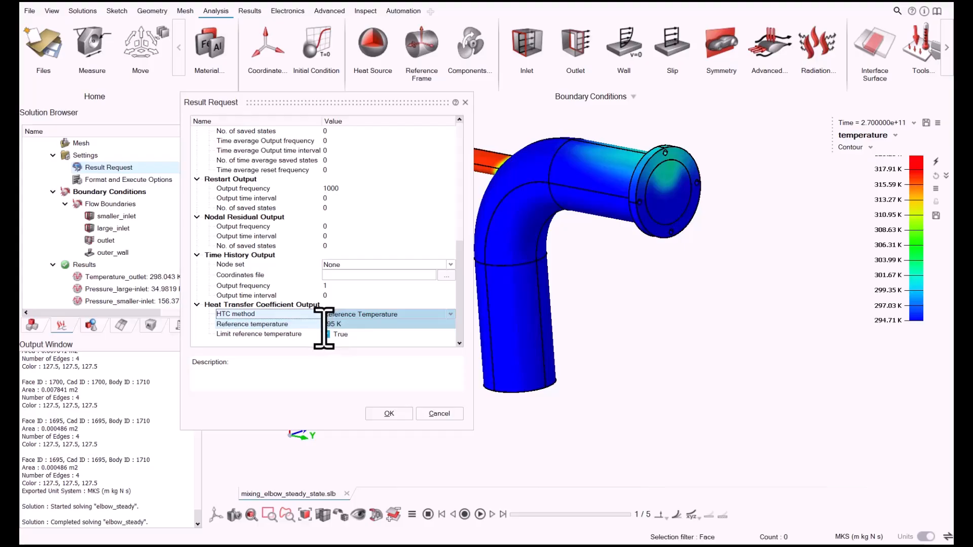
{"action": "left_click", "coordinate": [465, 102]}
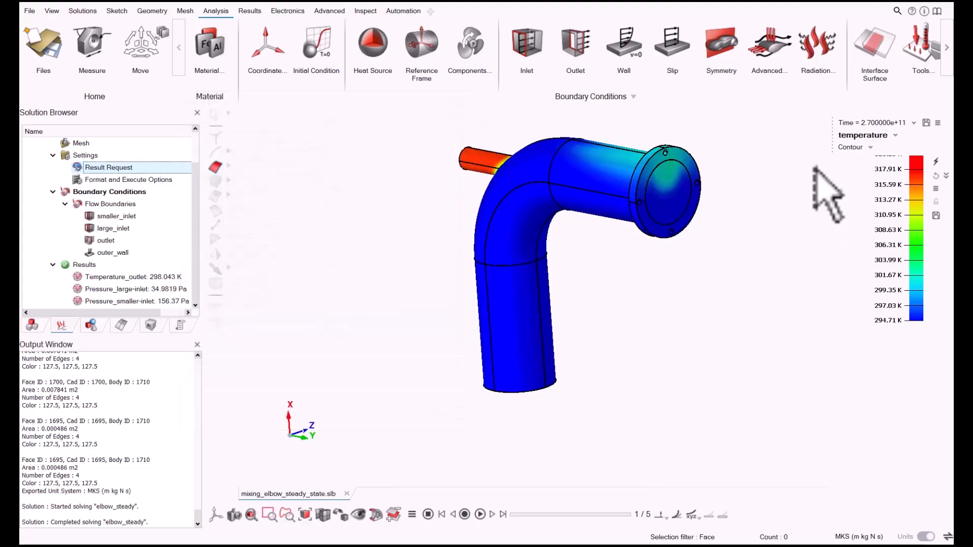
Step: Display the surface_film_coefficient contour and hide the steel Elbow body to expose the fluid body
{"action": "left_click", "coordinate": [857, 137]}
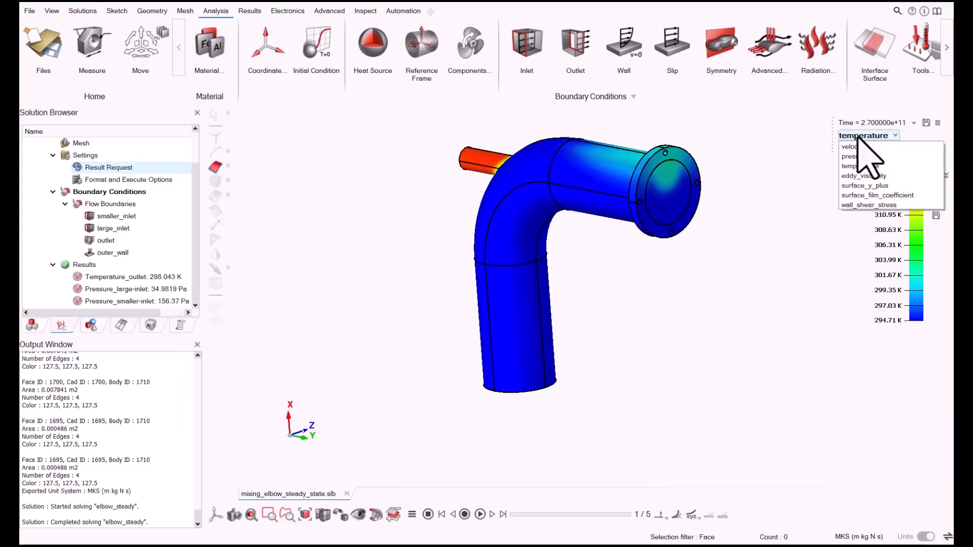
{"action": "left_click", "coordinate": [880, 195]}
{"action": "scroll", "coordinate": [630, 191], "scroll_direction": "up", "scroll_amount": 2}
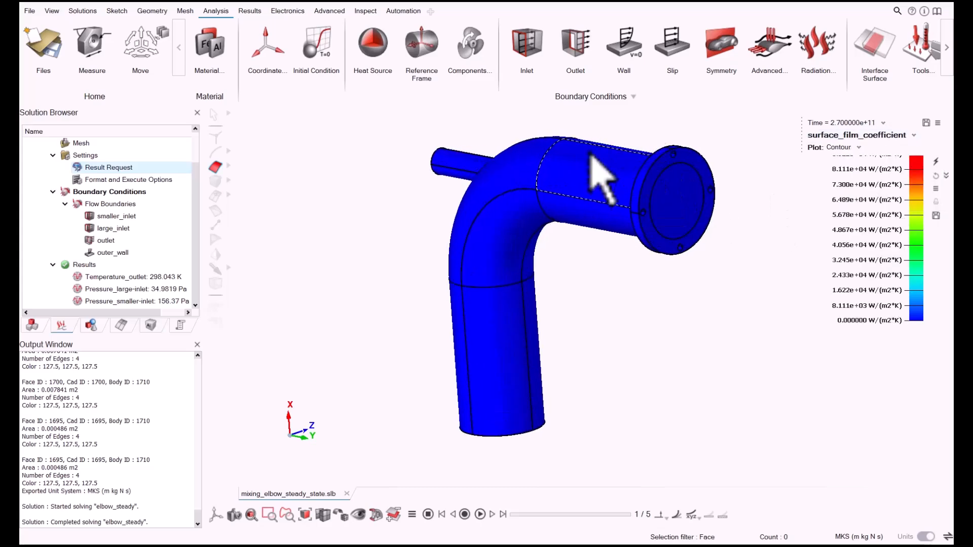
{"action": "left_click", "coordinate": [32, 325]}
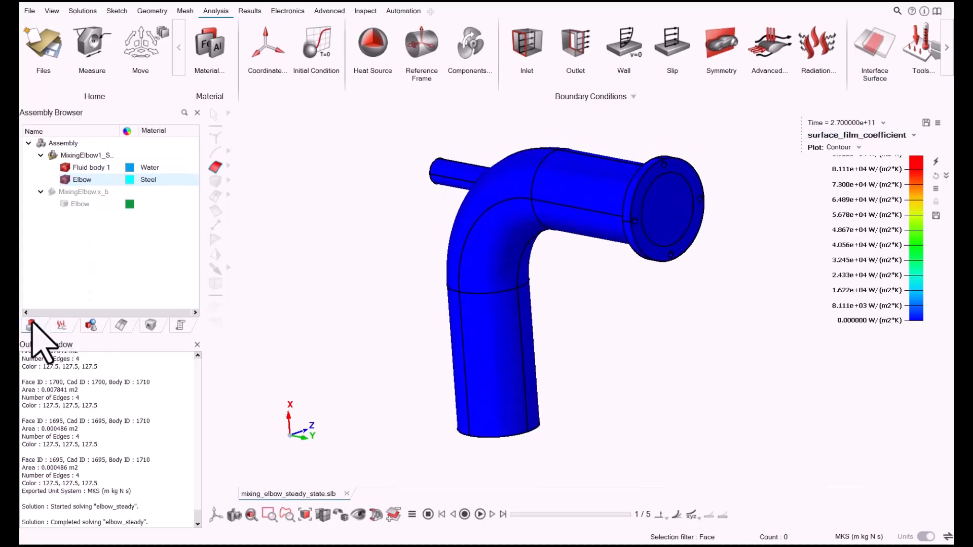
{"action": "left_click", "coordinate": [64, 180]}
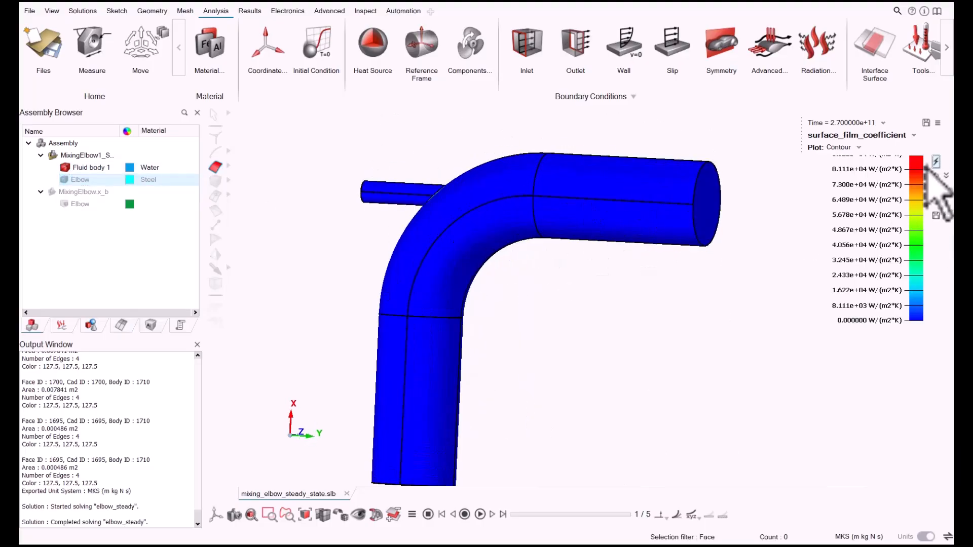
{"action": "scroll", "coordinate": [609, 266], "scroll_direction": "down", "scroll_amount": 2}
{"action": "middle_click_drag", "start_coordinate": [533, 286], "coordinate": [441, 290]}
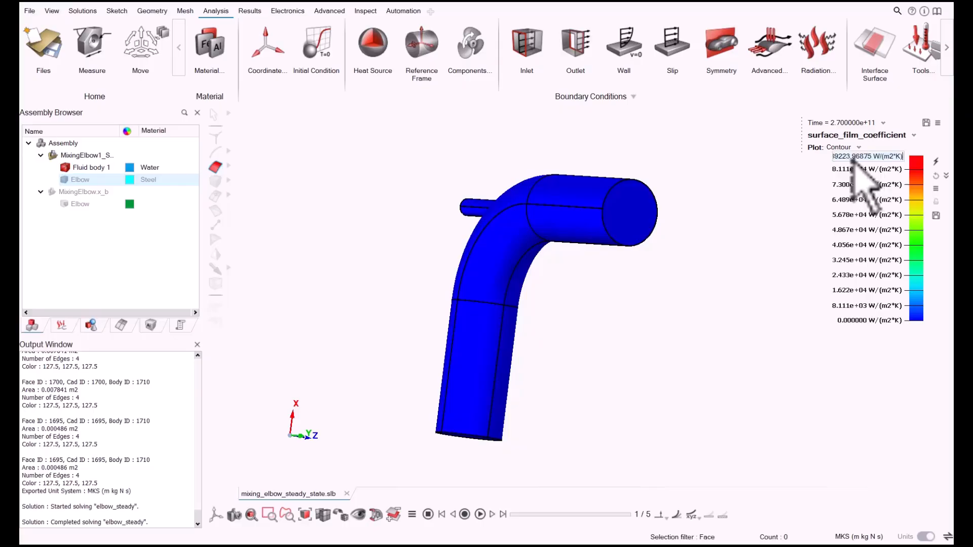
Step: Set the maximum of the surface_film_coefficient legend to 100 W/(m2*K) and inspect the contour near the outlet
{"action": "double_click", "coordinate": [851, 157]}
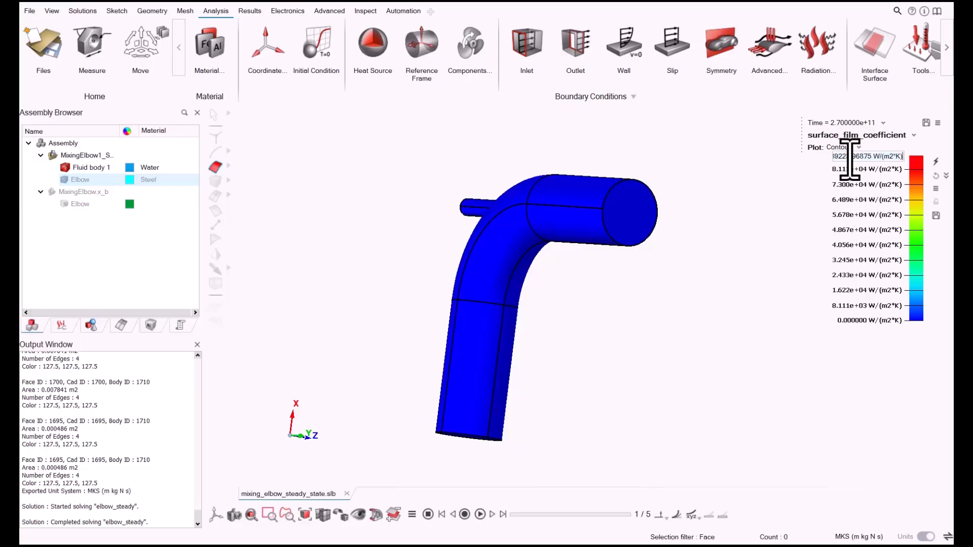
{"action": "key", "text": "Return"}
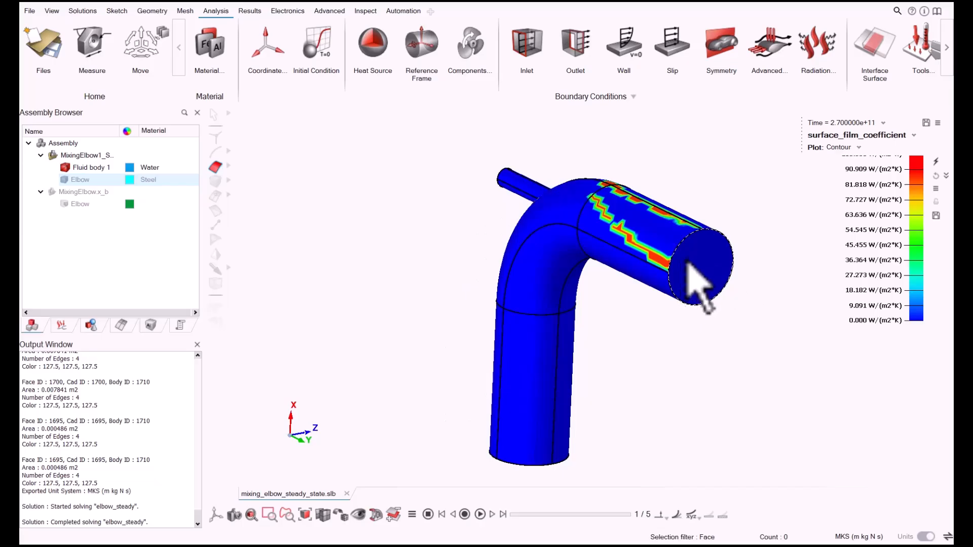
{"action": "scroll", "coordinate": [689, 265], "scroll_direction": "up", "scroll_amount": 2}
{"action": "scroll", "coordinate": [572, 203], "scroll_direction": "up", "scroll_amount": 2}
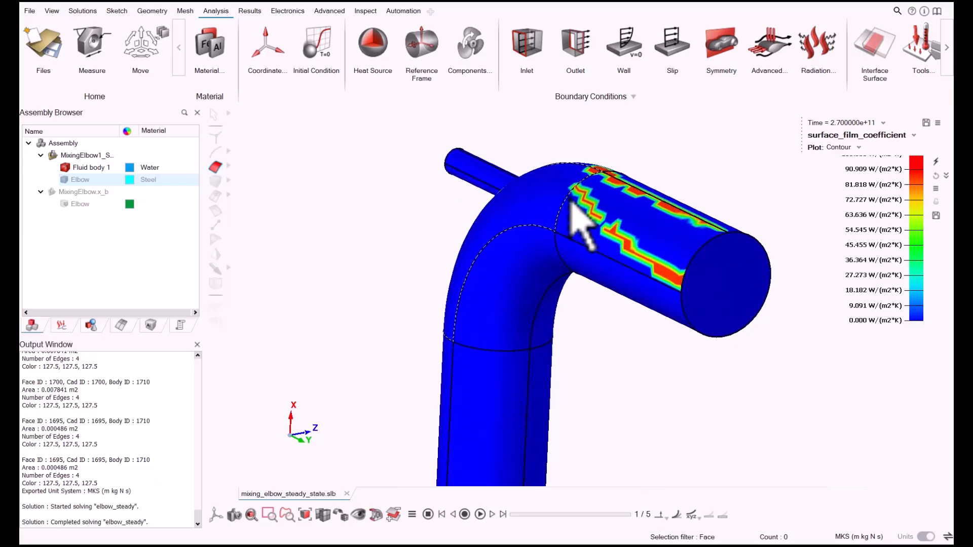
Step: Reopen the result request to check the HTC method and reference temperature behind the displayed contour
{"action": "left_click", "coordinate": [114, 325]}
{"action": "left_click", "coordinate": [68, 327]}
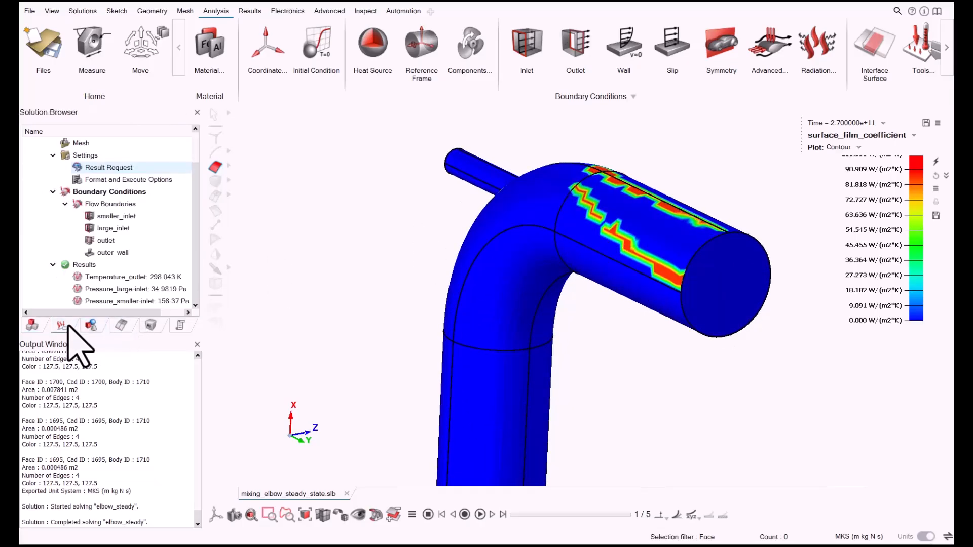
{"action": "double_click", "coordinate": [112, 168]}
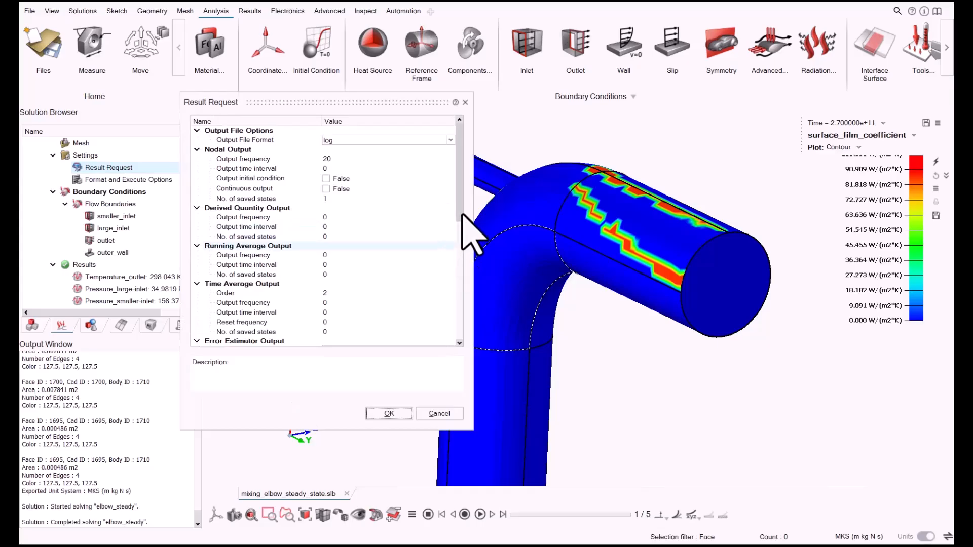
{"action": "left_click_drag", "start_coordinate": [460, 213], "coordinate": [461, 346]}
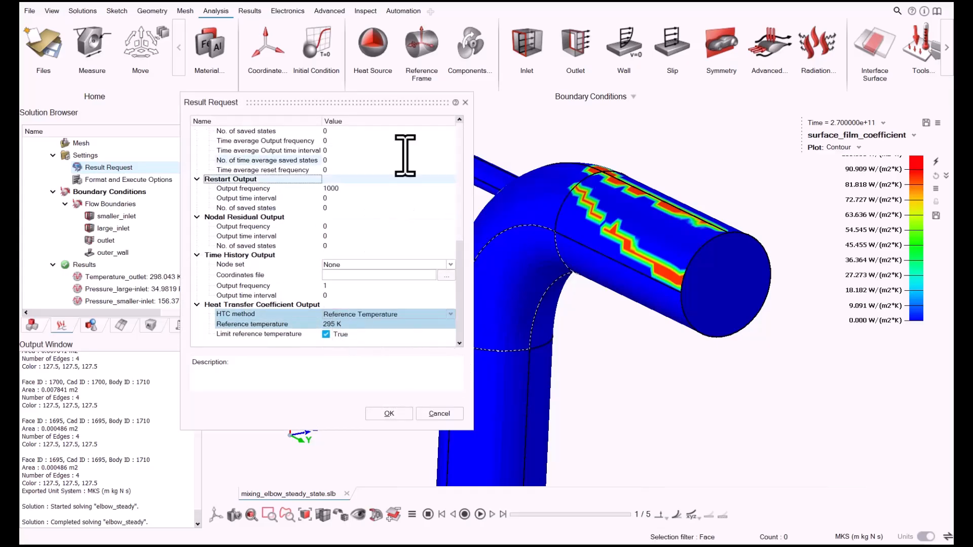
{"action": "left_click", "coordinate": [465, 103]}
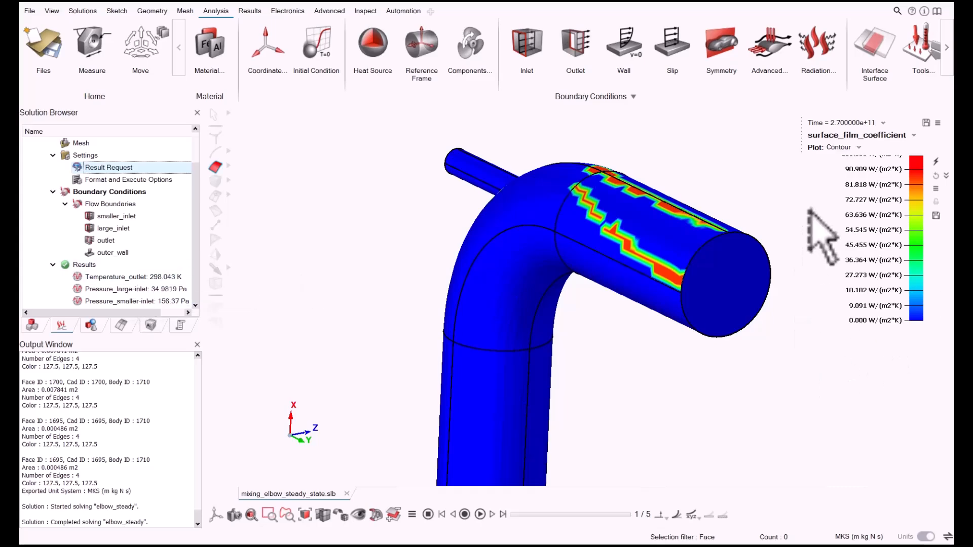
Step: Check the film coefficient legend's maximum, and look through the restart and nodal residual output settings in the result request
{"action": "double_click", "coordinate": [869, 161]}
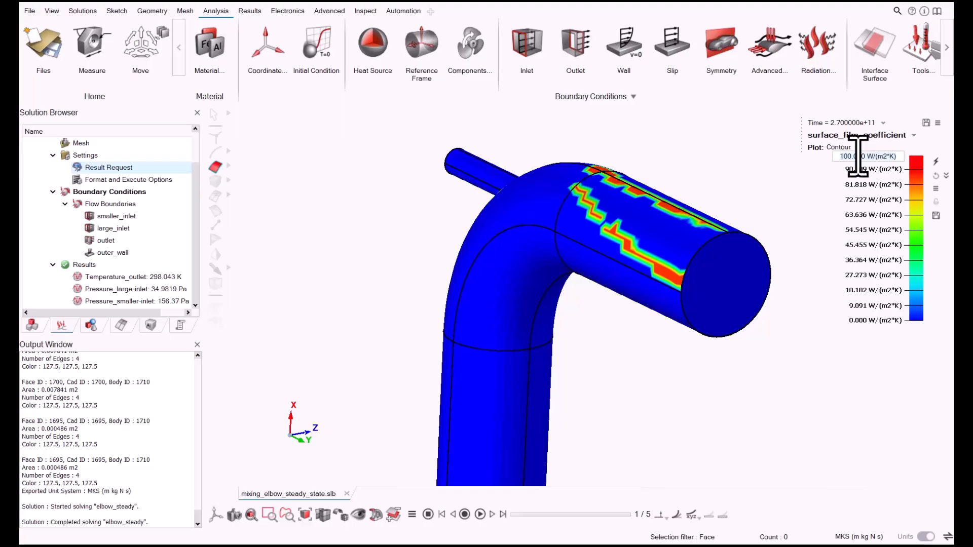
{"action": "scroll", "coordinate": [630, 326], "scroll_direction": "down", "scroll_amount": 2}
{"action": "double_click", "coordinate": [115, 168]}
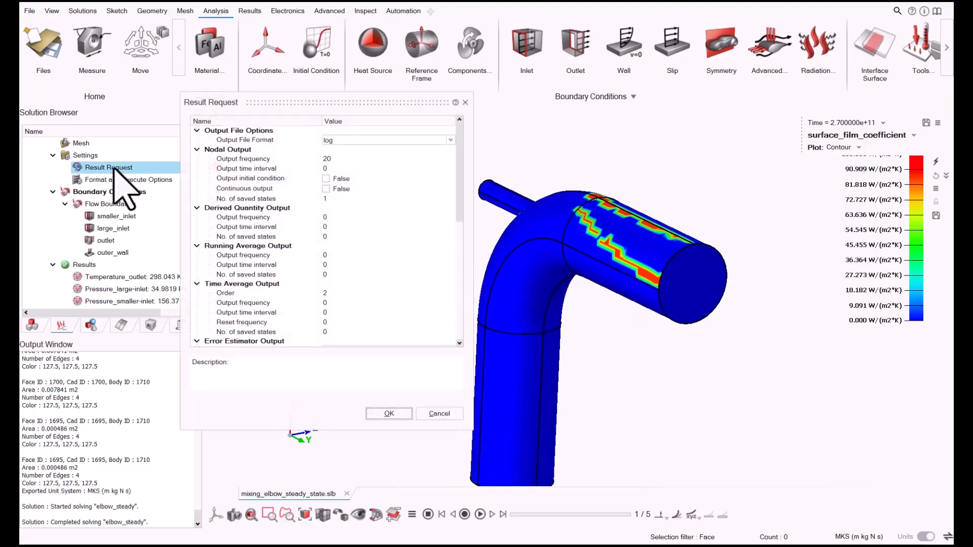
{"action": "left_click_drag", "start_coordinate": [461, 184], "coordinate": [459, 282]}
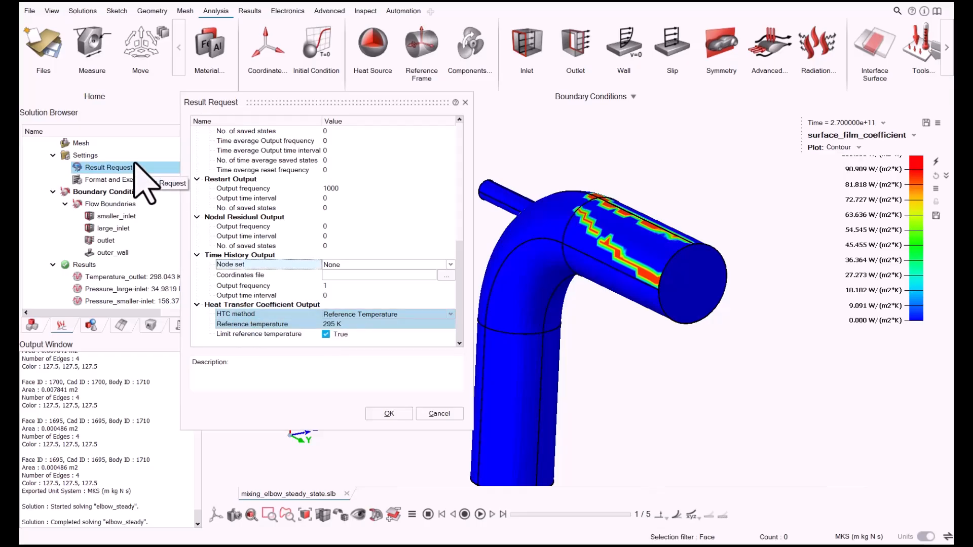
{"action": "left_click", "coordinate": [326, 215]}
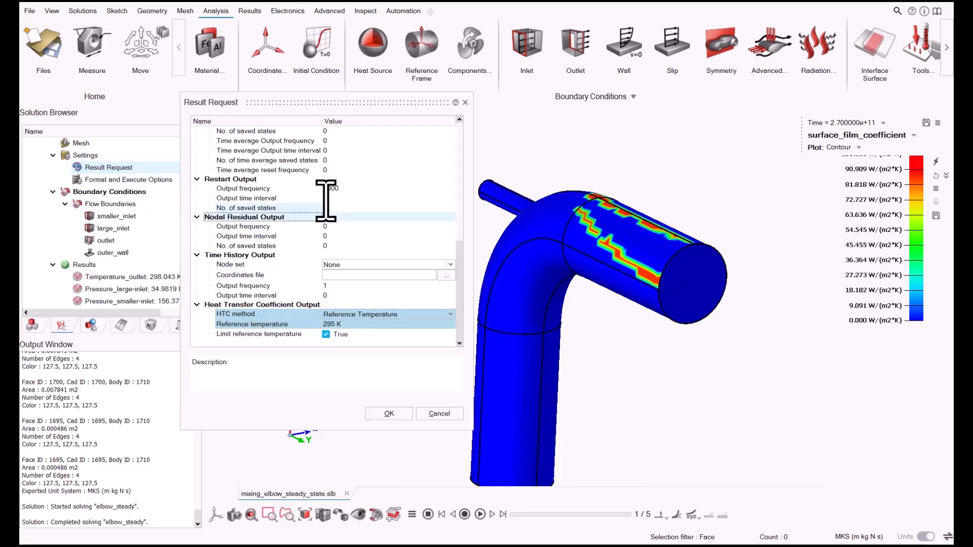
{"action": "left_click", "coordinate": [466, 102]}
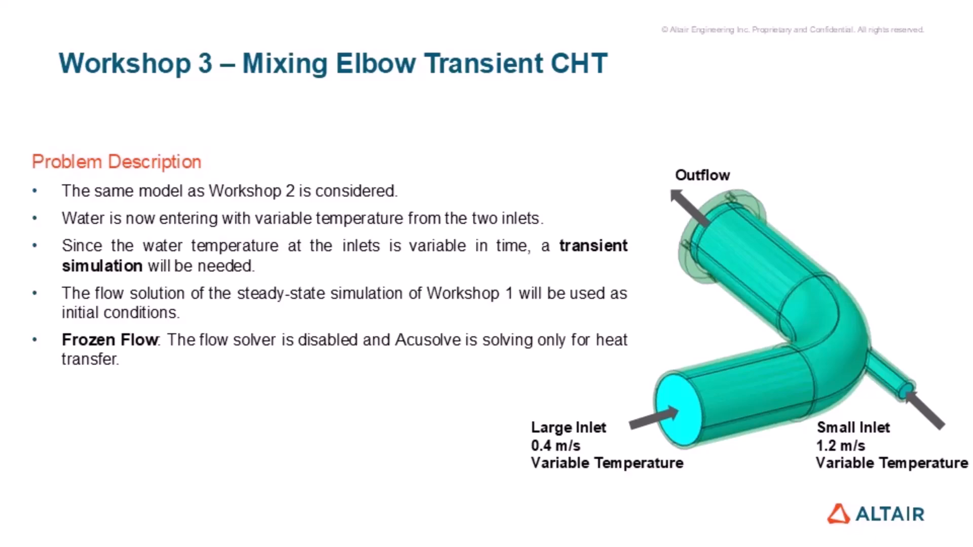
{"action": "key", "text": "Right"}
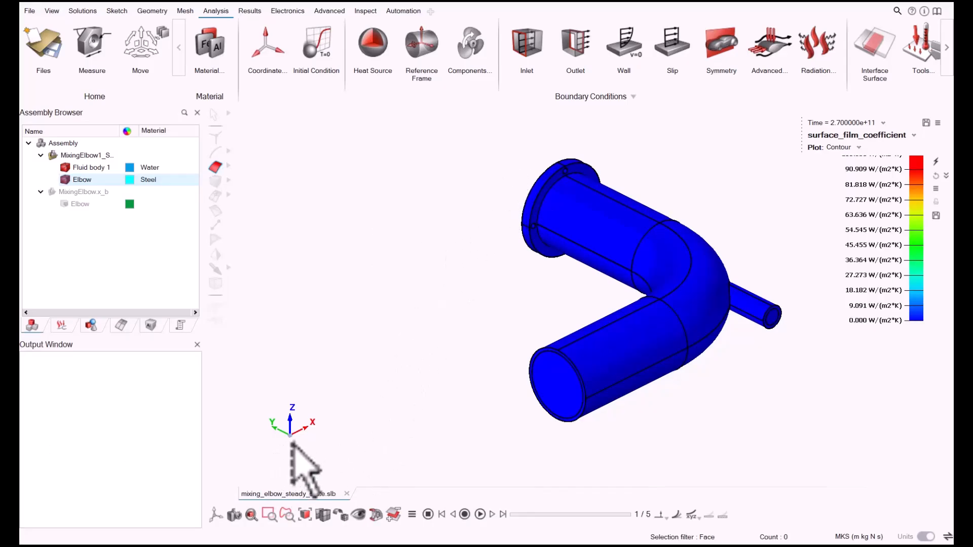
Step: Hide the surface_film_coefficient results so the meshed elbow model is displayed alongside the solution tree
{"action": "middle_click_drag", "start_coordinate": [353, 345], "coordinate": [669, 309]}
{"action": "scroll", "coordinate": [624, 228], "scroll_direction": "up", "scroll_amount": 5}
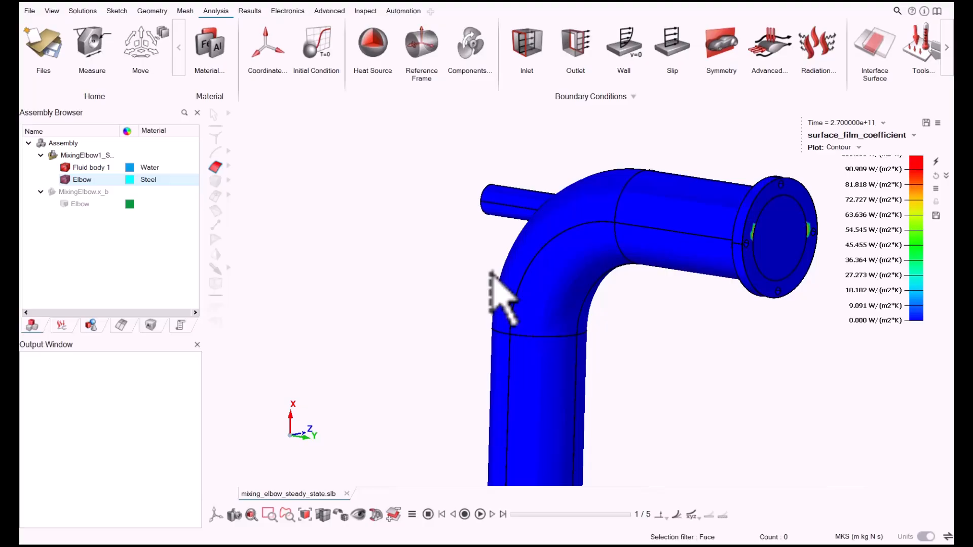
{"action": "left_click", "coordinate": [71, 328]}
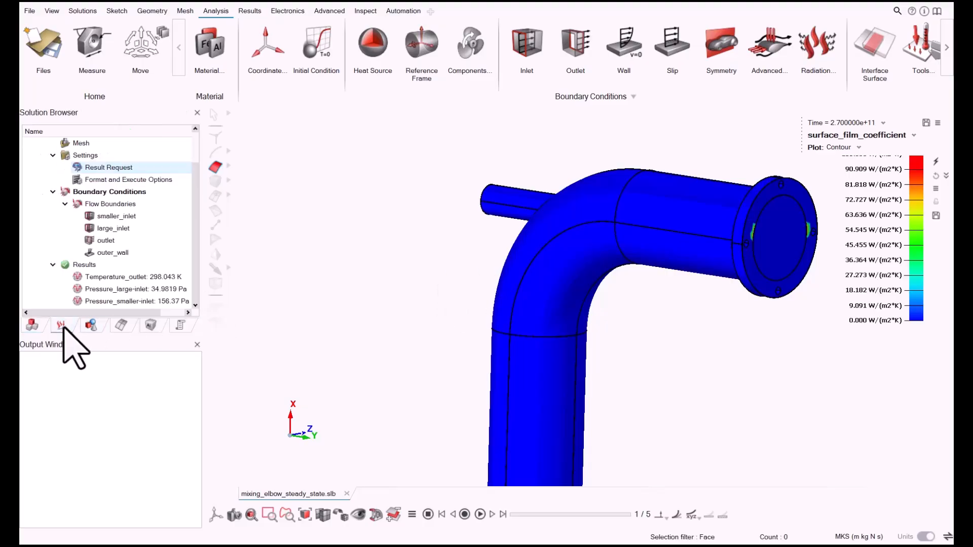
{"action": "scroll", "coordinate": [196, 313], "scroll_direction": "up", "scroll_amount": 3}
{"action": "right_click", "coordinate": [431, 228]}
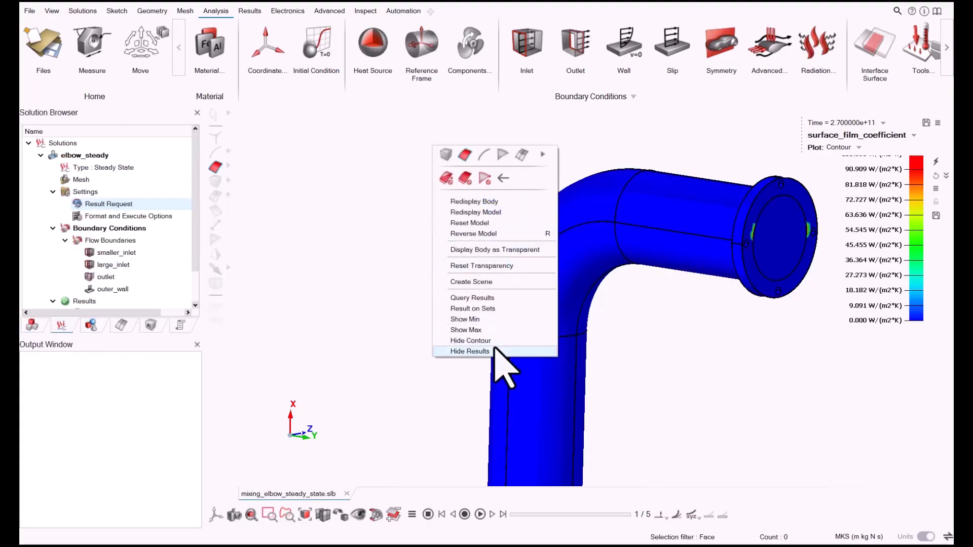
{"action": "left_click", "coordinate": [470, 351]}
{"action": "scroll", "coordinate": [428, 305], "scroll_direction": "down", "scroll_amount": 4}
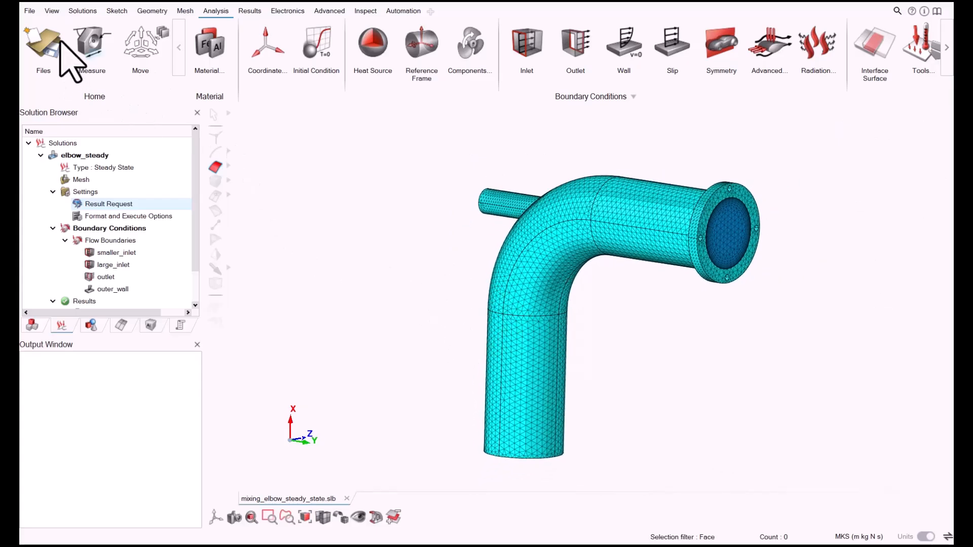
Step: Save the model as mixing_elbow_transient.slb in the Project folder of the Mixing Elbow Transient workshop
{"action": "left_click", "coordinate": [29, 11]}
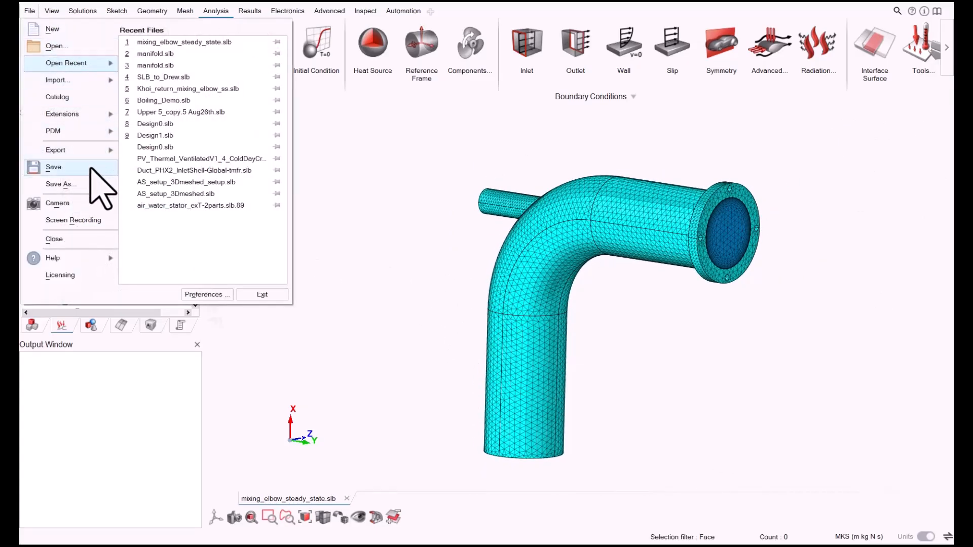
{"action": "left_click", "coordinate": [56, 184]}
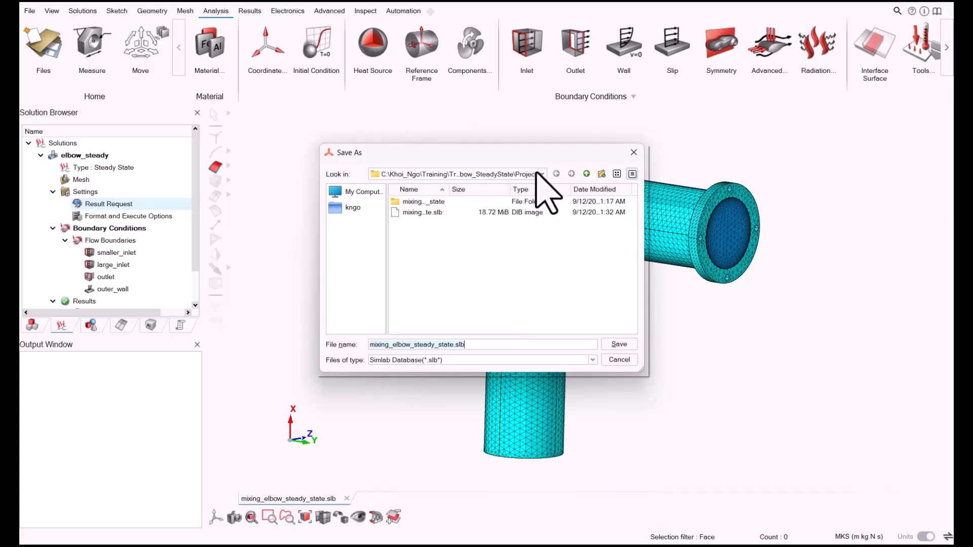
{"action": "left_click", "coordinate": [588, 175]}
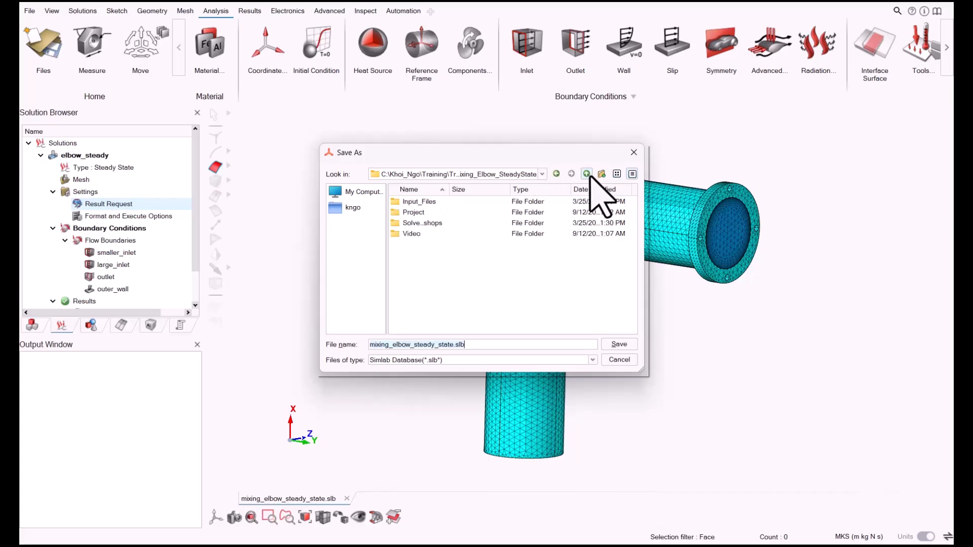
{"action": "left_click", "coordinate": [588, 175]}
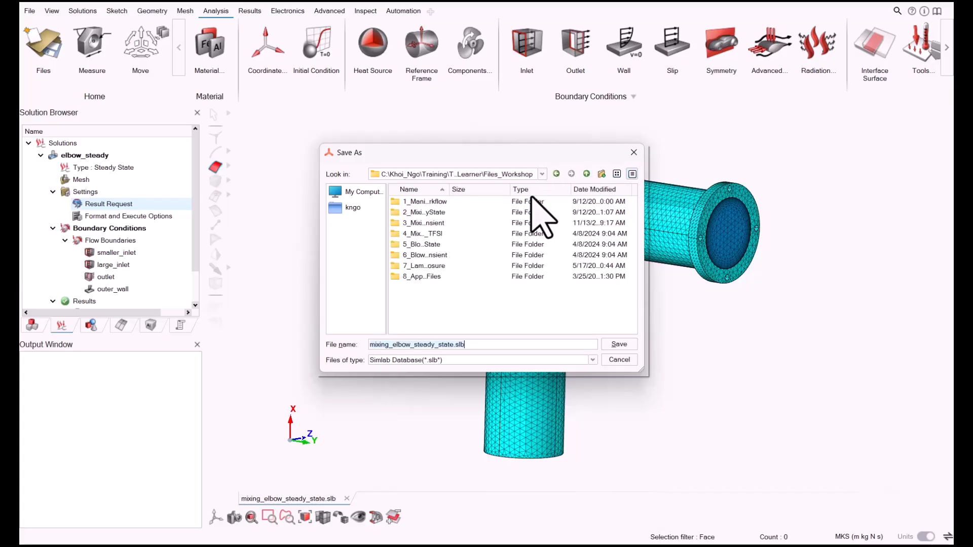
{"action": "double_click", "coordinate": [429, 235]}
{"action": "double_click", "coordinate": [428, 212]}
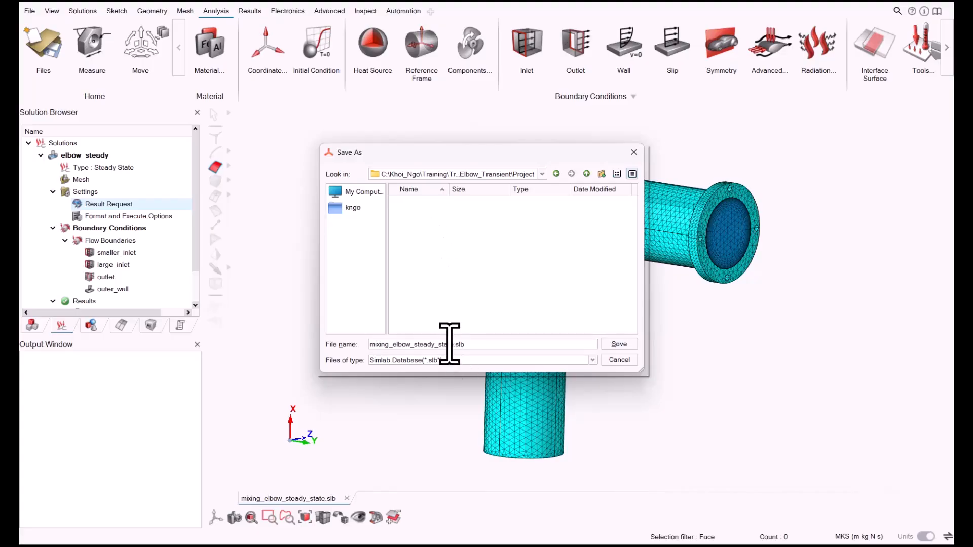
{"action": "left_click_drag", "start_coordinate": [454, 346], "coordinate": [425, 346]}
{"action": "type", "text": "transient"}
{"action": "left_click", "coordinate": [619, 344]}
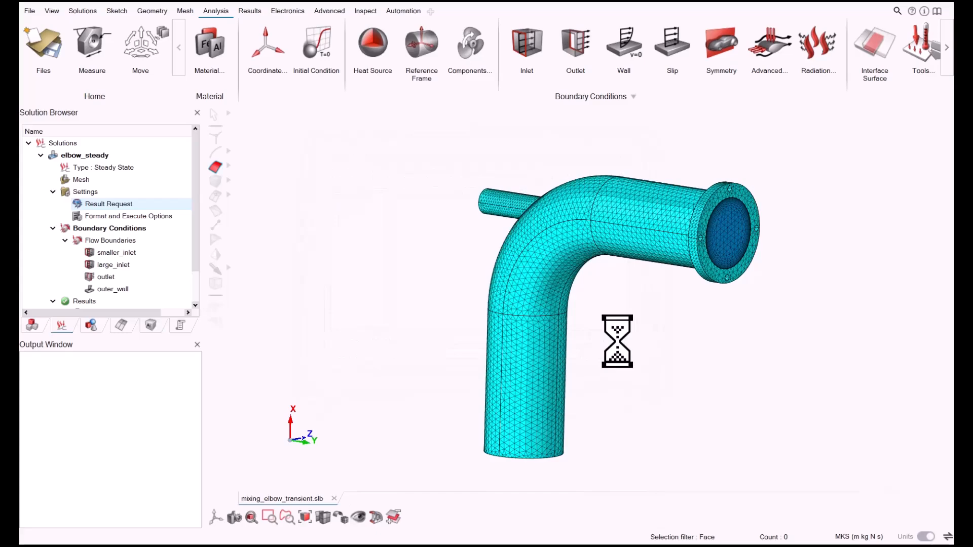
Step: Collapse the results of the elbow_steady solution and duplicate that solution
{"action": "scroll", "coordinate": [627, 208], "scroll_direction": "up", "scroll_amount": 4}
{"action": "scroll", "coordinate": [607, 253], "scroll_direction": "down", "scroll_amount": 2}
{"action": "middle_click_drag", "start_coordinate": [643, 317], "coordinate": [625, 305]}
{"action": "scroll", "coordinate": [85, 254], "scroll_direction": "down", "scroll_amount": 3}
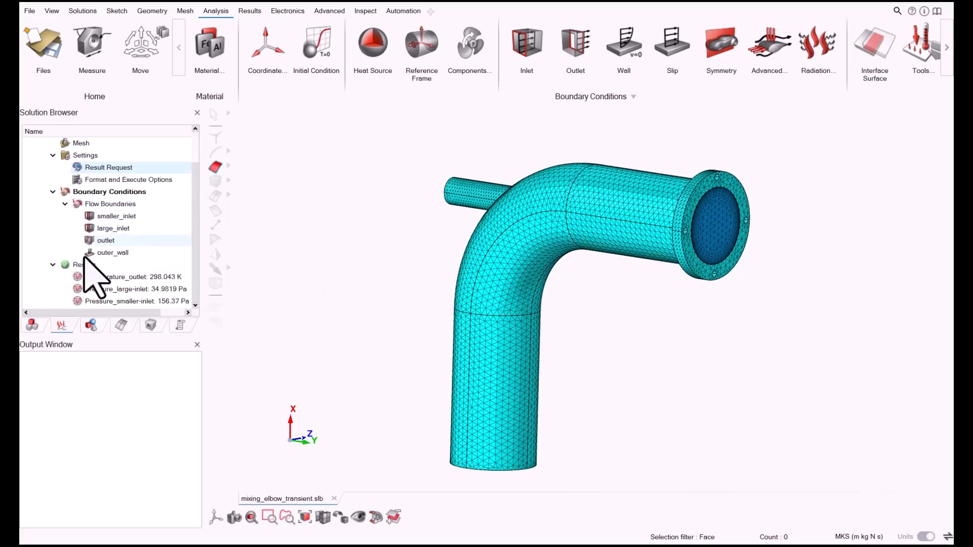
{"action": "left_click", "coordinate": [52, 265]}
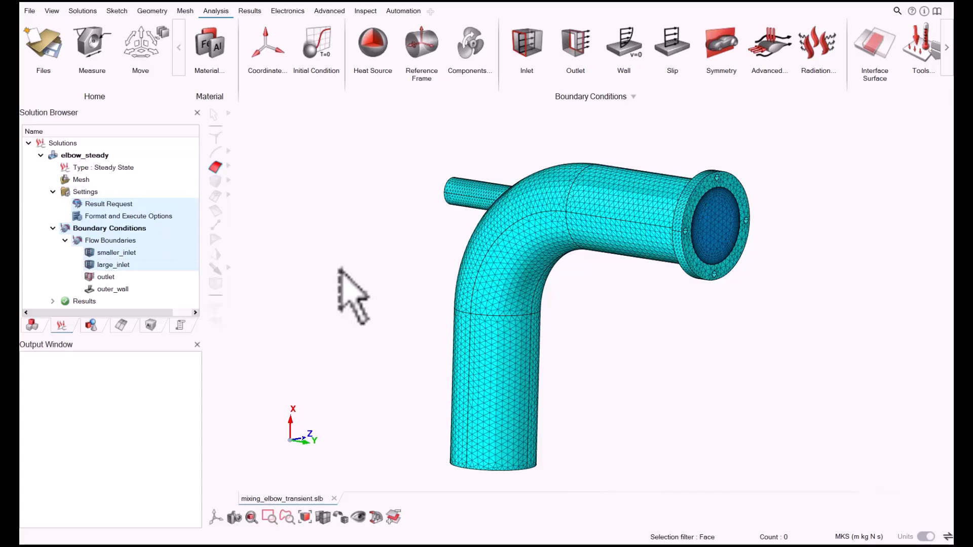
{"action": "left_click", "coordinate": [177, 288]}
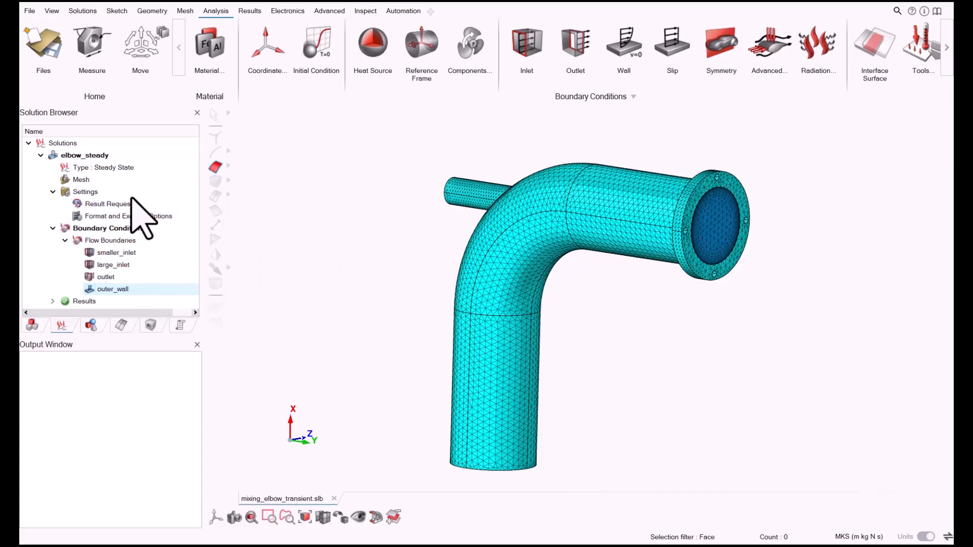
{"action": "left_click", "coordinate": [79, 155]}
{"action": "right_click", "coordinate": [84, 157]}
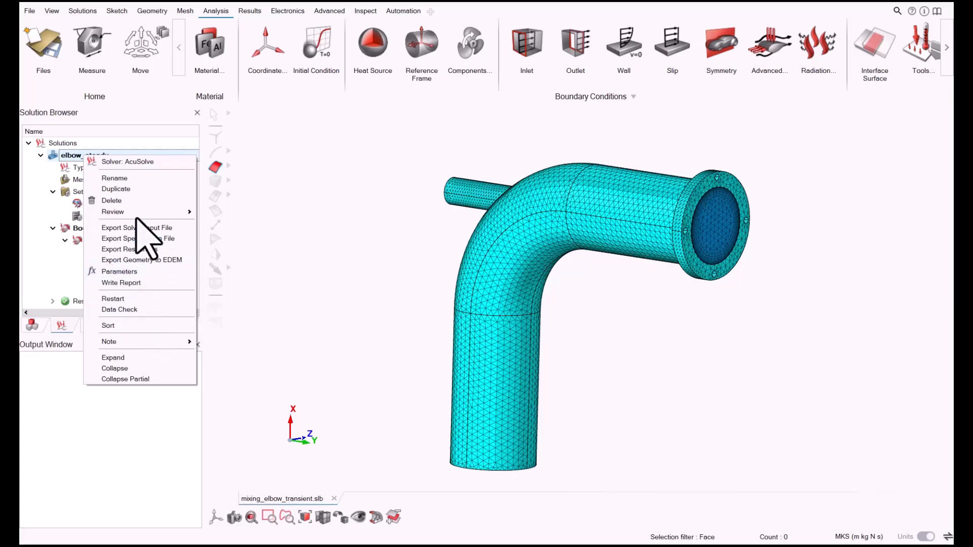
{"action": "left_click", "coordinate": [137, 189]}
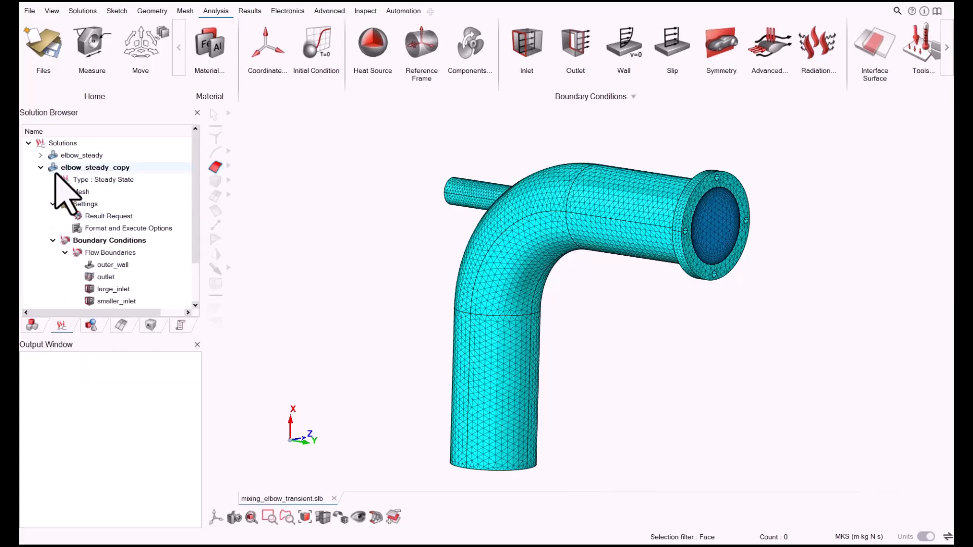
Step: Rename the duplicated solution as elbow_transient
{"action": "right_click", "coordinate": [91, 167]}
{"action": "left_click", "coordinate": [164, 190]}
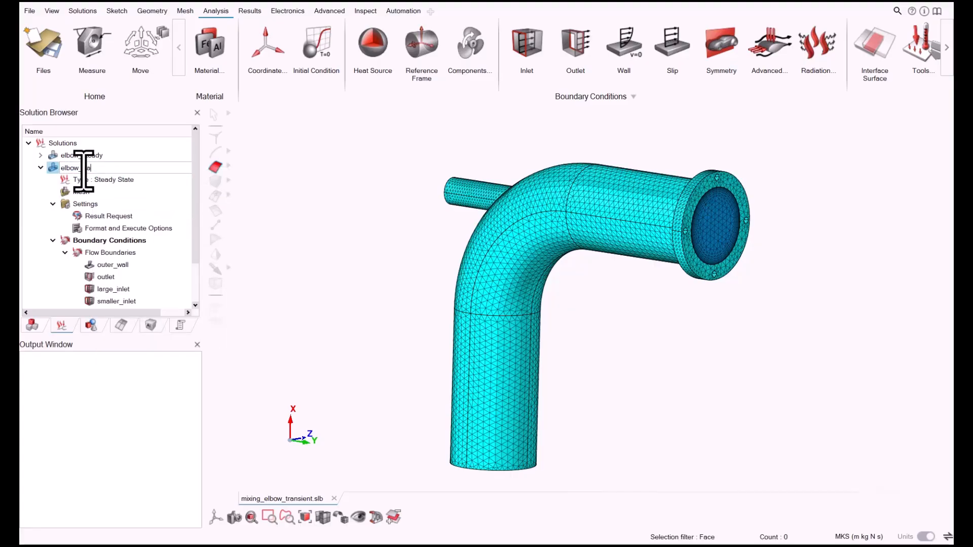
{"action": "key", "text": "Return"}
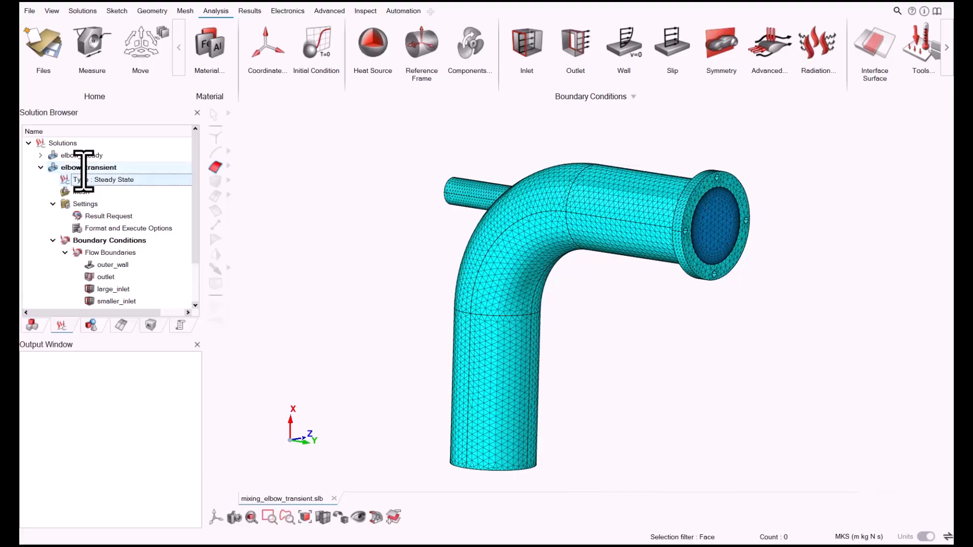
Step: Change the analysis type of elbow_transient to Transient and look over its solution parameters without editing them
{"action": "left_click", "coordinate": [91, 178]}
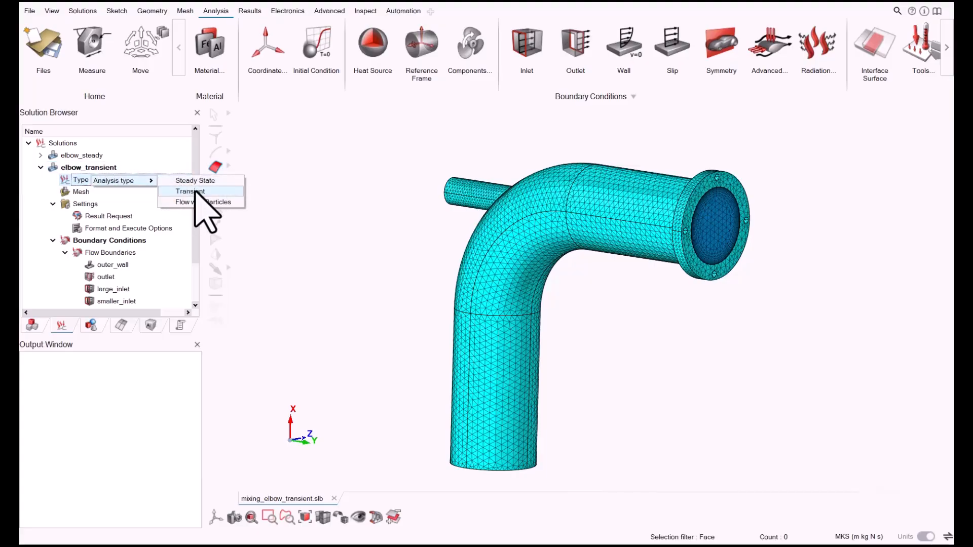
{"action": "left_click", "coordinate": [192, 192]}
{"action": "left_click", "coordinate": [492, 294]}
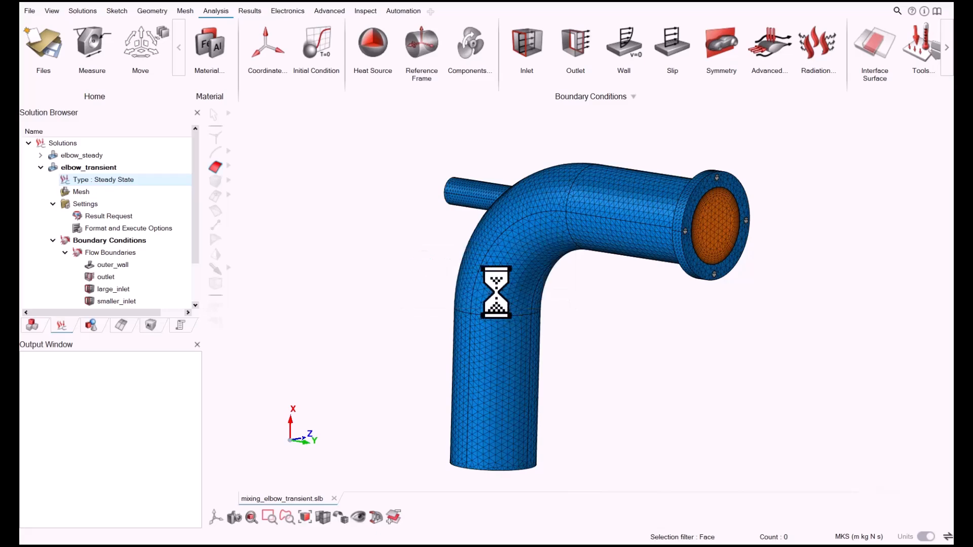
{"action": "double_click", "coordinate": [83, 191]}
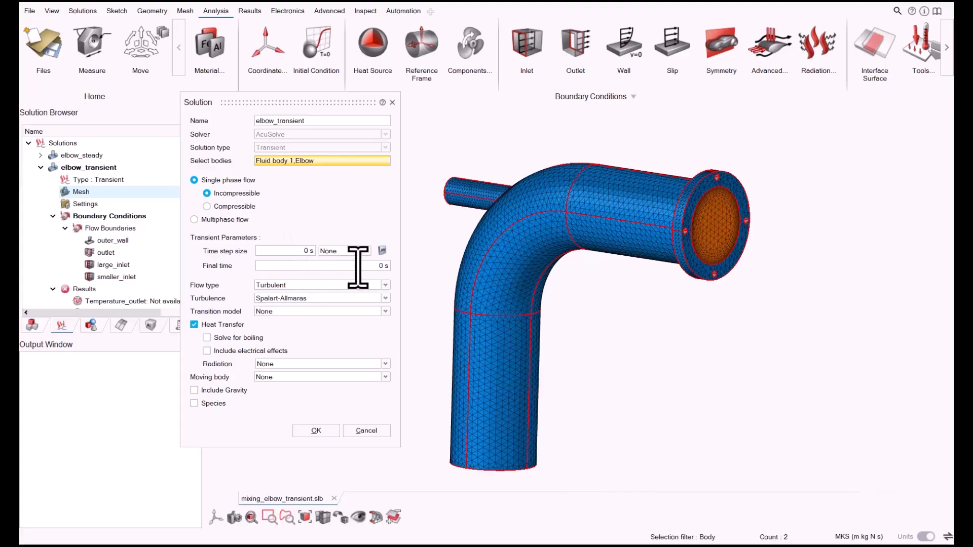
{"action": "left_click", "coordinate": [373, 432]}
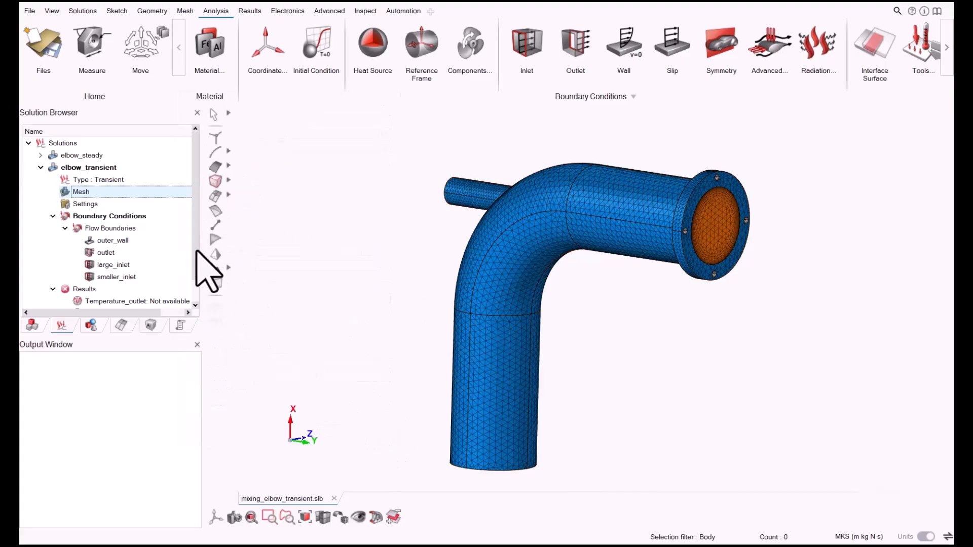
Step: Set the number of processors to 20 in the format and execute options of elbow_transient
{"action": "left_click", "coordinate": [86, 204]}
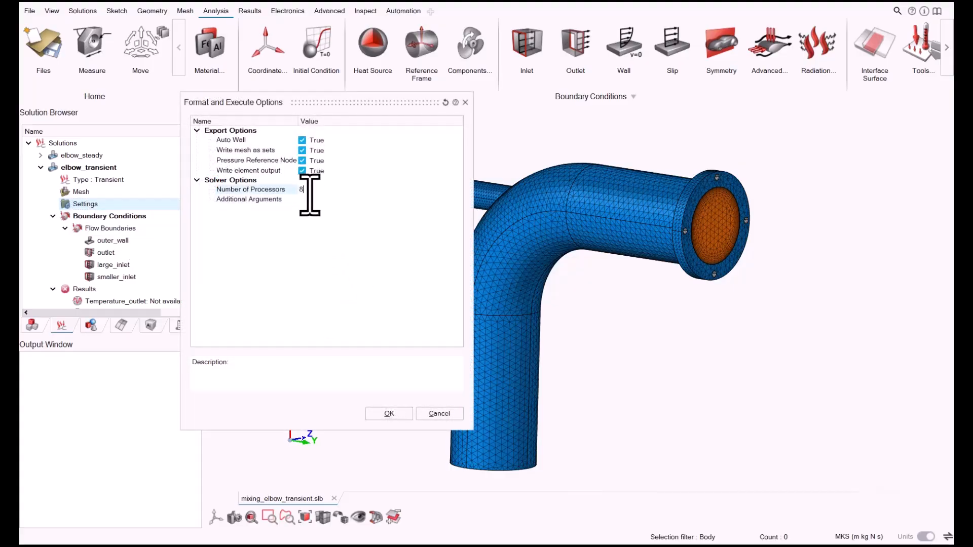
{"action": "left_click", "coordinate": [310, 189]}
{"action": "type", "text": "20"}
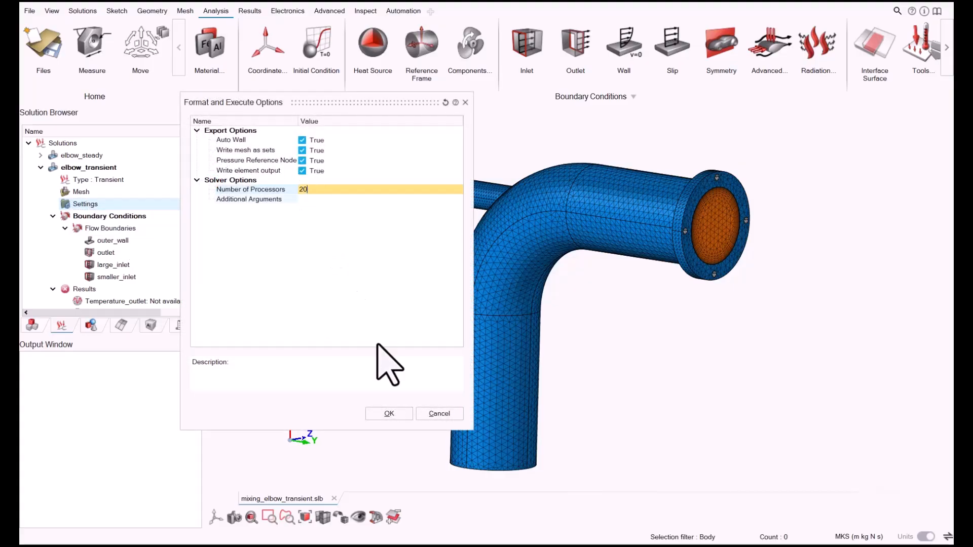
{"action": "left_click", "coordinate": [389, 413]}
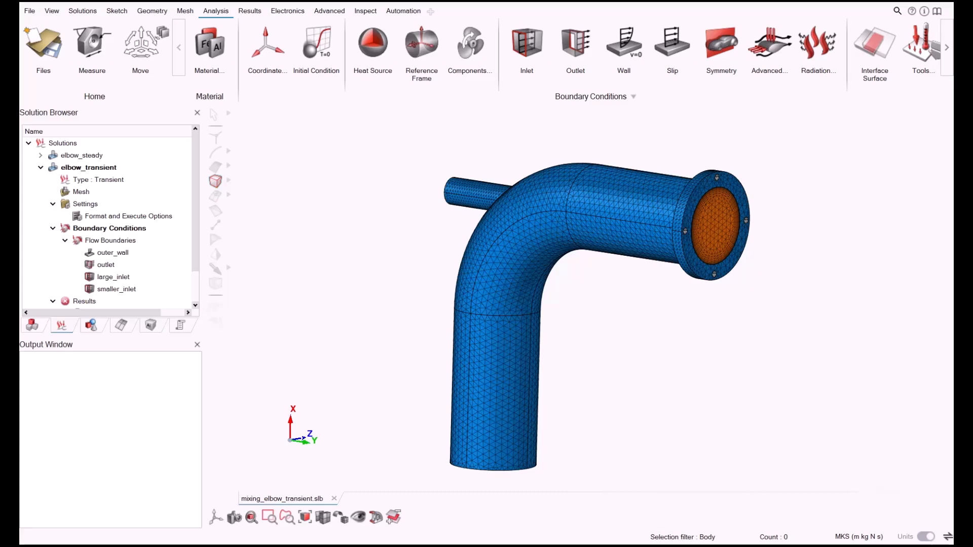
Step: Switch to Problem_description.jpg and examine the temperature-versus-time curves of the small and large inlets
{"action": "left_click_drag", "start_coordinate": [19, 192], "coordinate": [498, 91]}
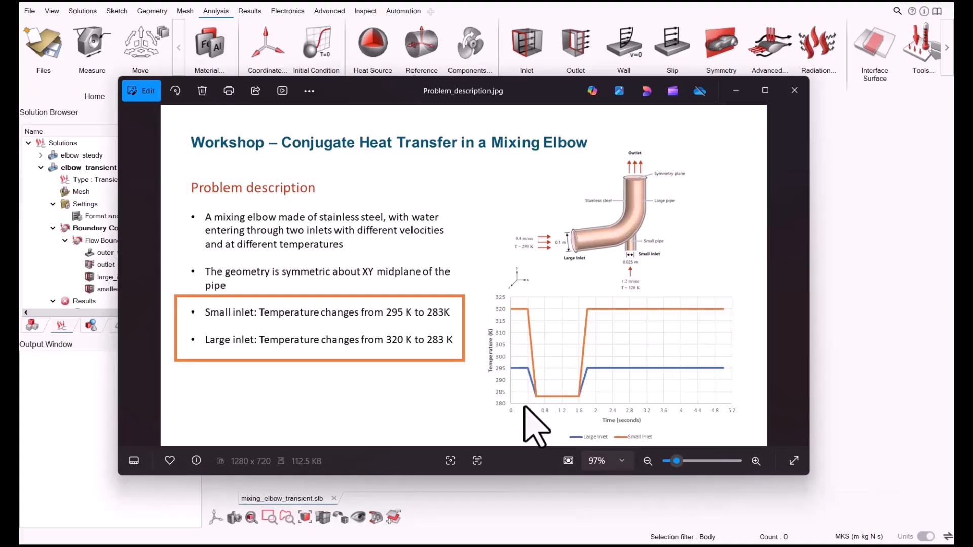
{"action": "left_click", "coordinate": [765, 91]}
{"action": "scroll", "coordinate": [603, 458], "scroll_direction": "up", "scroll_amount": 5}
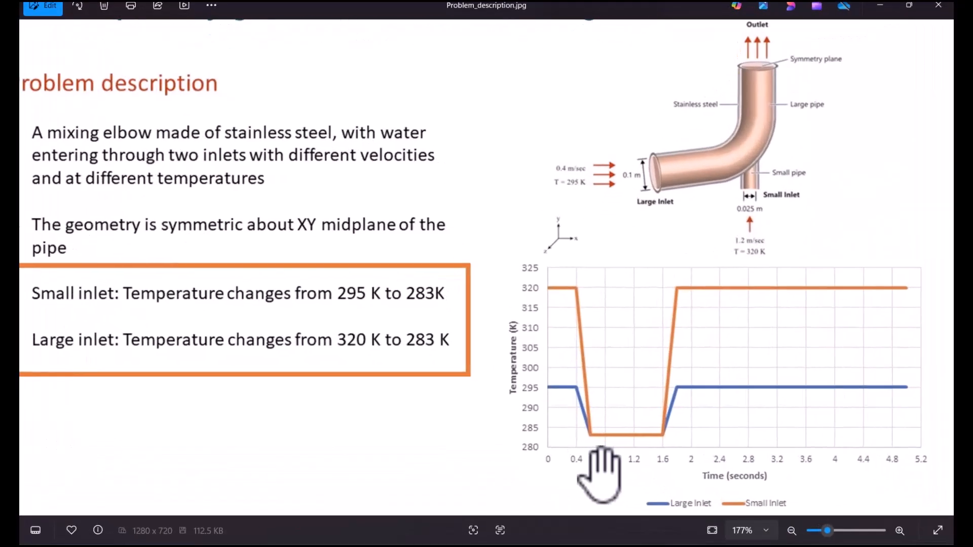
{"action": "scroll", "coordinate": [603, 469], "scroll_direction": "up", "scroll_amount": 4}
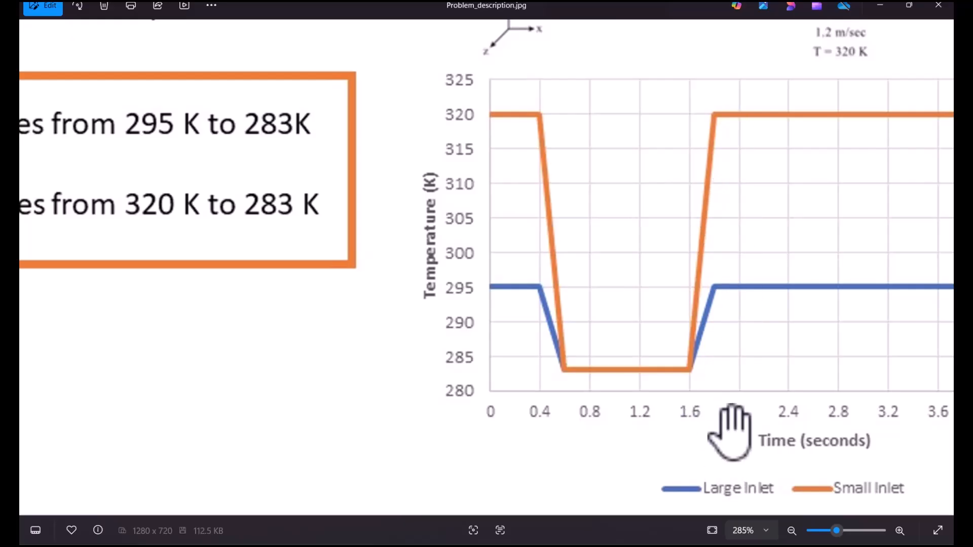
{"action": "scroll", "coordinate": [730, 431], "scroll_direction": "down", "scroll_amount": 5}
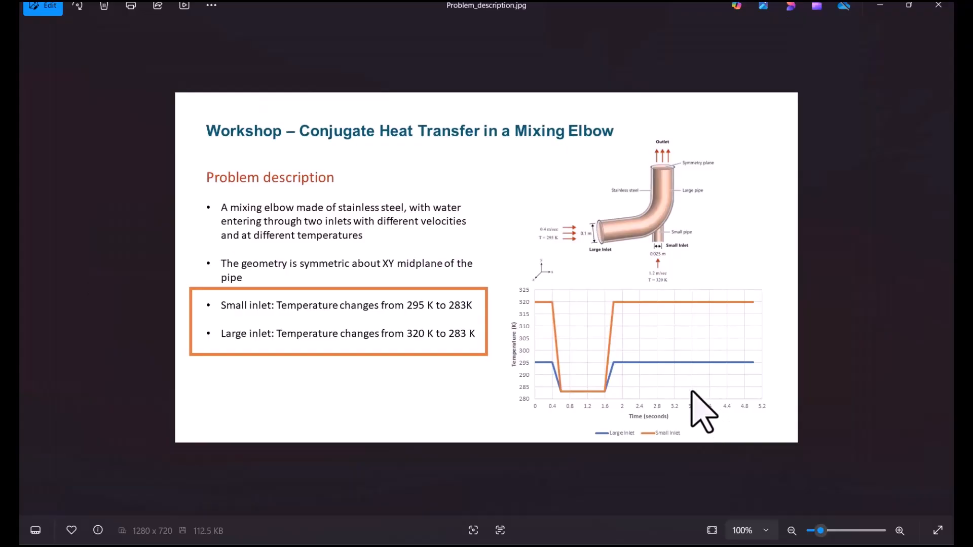
{"action": "scroll", "coordinate": [678, 411], "scroll_direction": "up", "scroll_amount": 1}
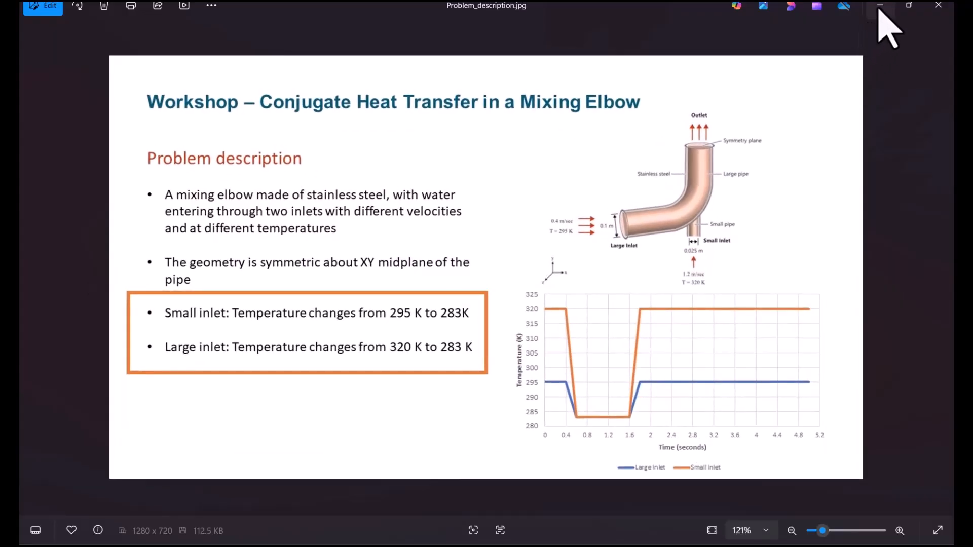
{"action": "left_click", "coordinate": [878, 7]}
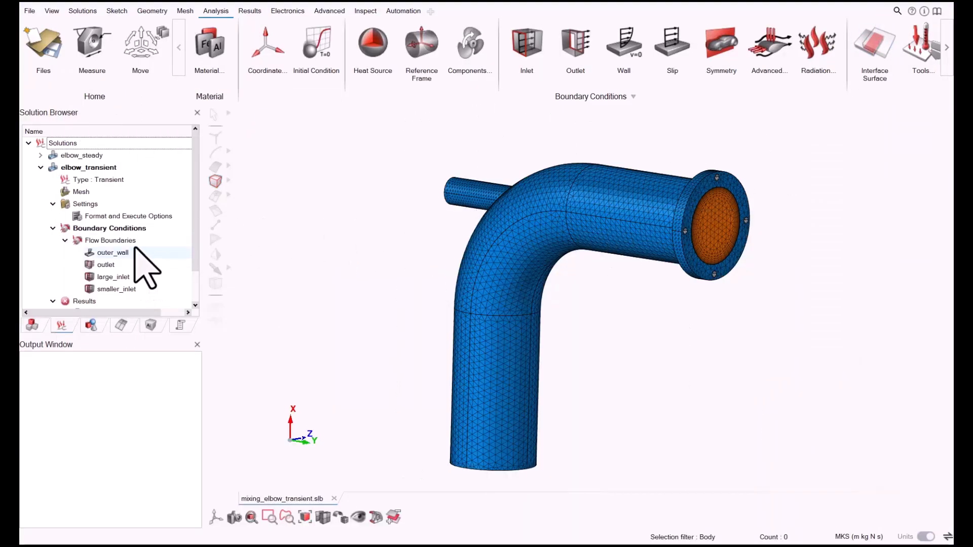
Step: Delete the outlet temperature and the two inlet pressure result entries from the elbow_transient solution
{"action": "middle_click_drag", "start_coordinate": [512, 266], "coordinate": [482, 324]}
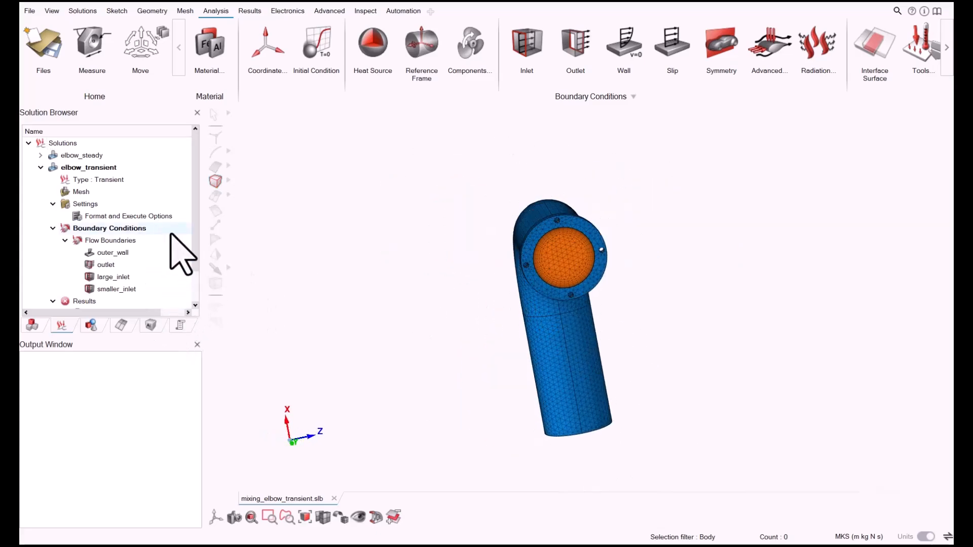
{"action": "scroll", "coordinate": [125, 276], "scroll_direction": "down", "scroll_amount": 1}
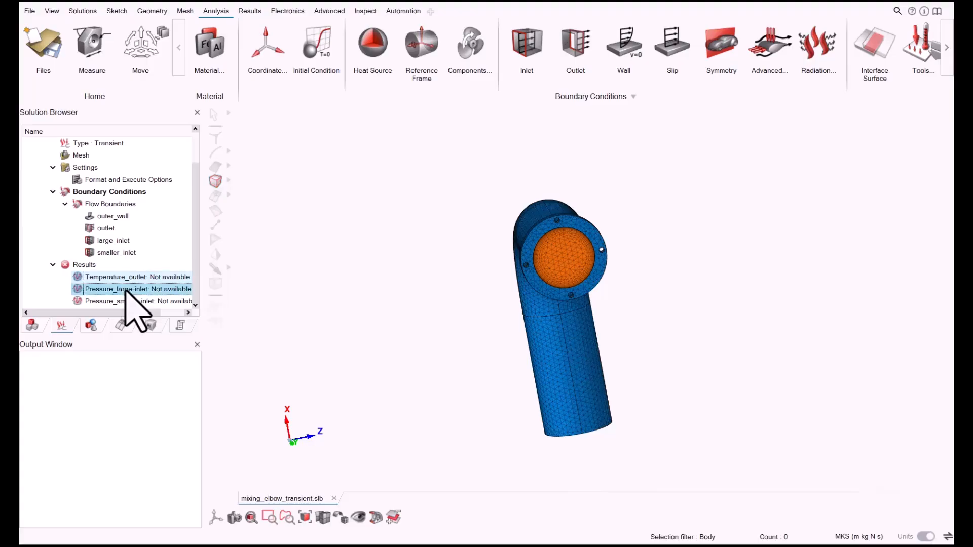
{"action": "scroll", "coordinate": [126, 269], "scroll_direction": "up", "scroll_amount": 1}
{"action": "scroll", "coordinate": [128, 267], "scroll_direction": "down", "scroll_amount": 1}
{"action": "scroll", "coordinate": [97, 207], "scroll_direction": "up", "scroll_amount": 1}
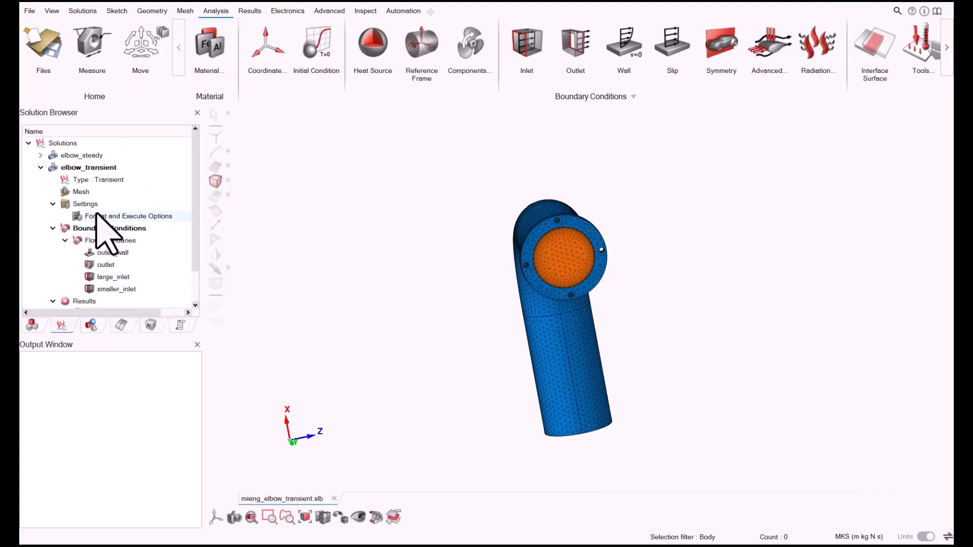
{"action": "scroll", "coordinate": [117, 261], "scroll_direction": "down", "scroll_amount": 1}
{"action": "right_click", "coordinate": [131, 291]}
{"action": "left_click", "coordinate": [155, 297]}
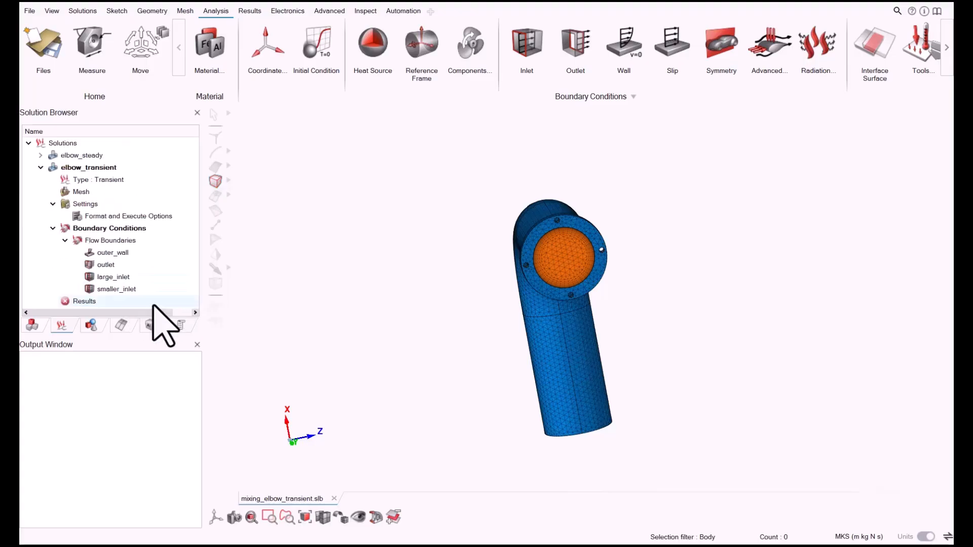
Step: Open the smaller_inlet boundary condition of elbow_transient for editing and set its temperature to 1 K
{"action": "middle_click_drag", "start_coordinate": [415, 296], "coordinate": [319, 315]}
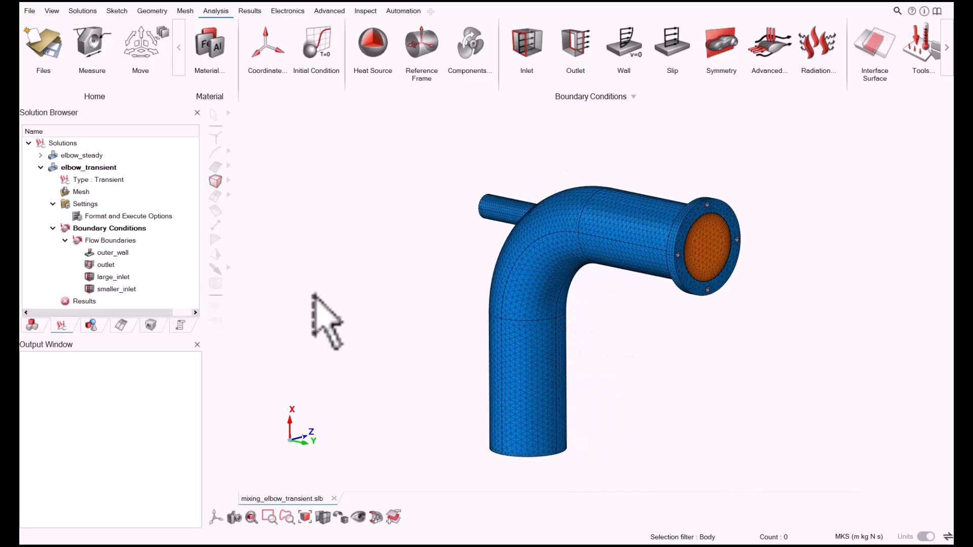
{"action": "left_click", "coordinate": [118, 289]}
{"action": "double_click", "coordinate": [119, 289]}
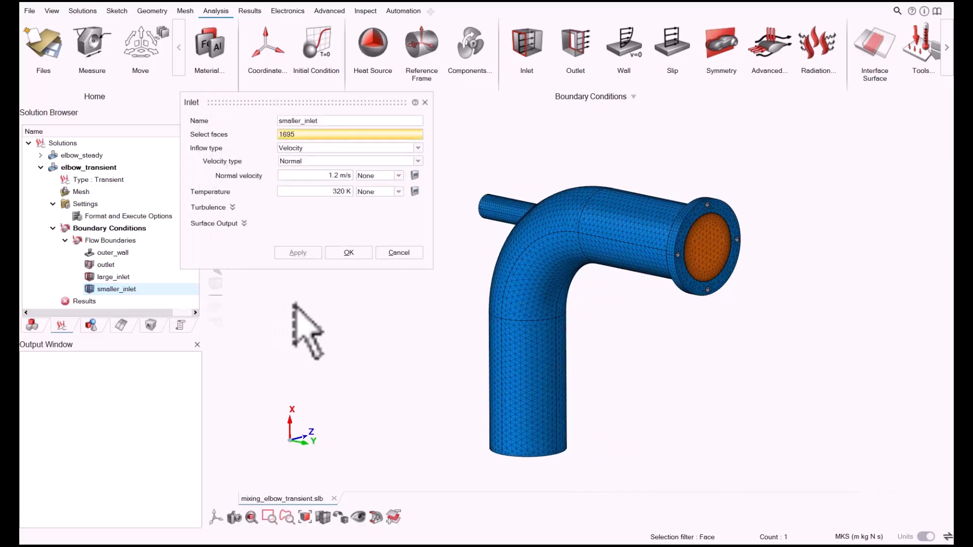
{"action": "left_click", "coordinate": [332, 190]}
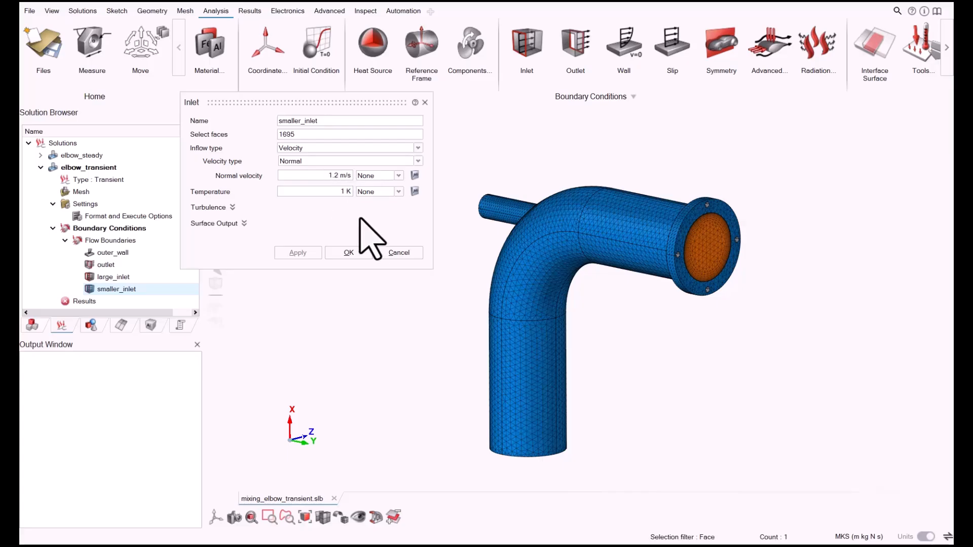
Step: Create a multiplier function for the smaller inlet's temperature named small_inlet_multiplier, with type Piecewise Linear and Time as the curve fit variable
{"action": "left_click", "coordinate": [416, 191]}
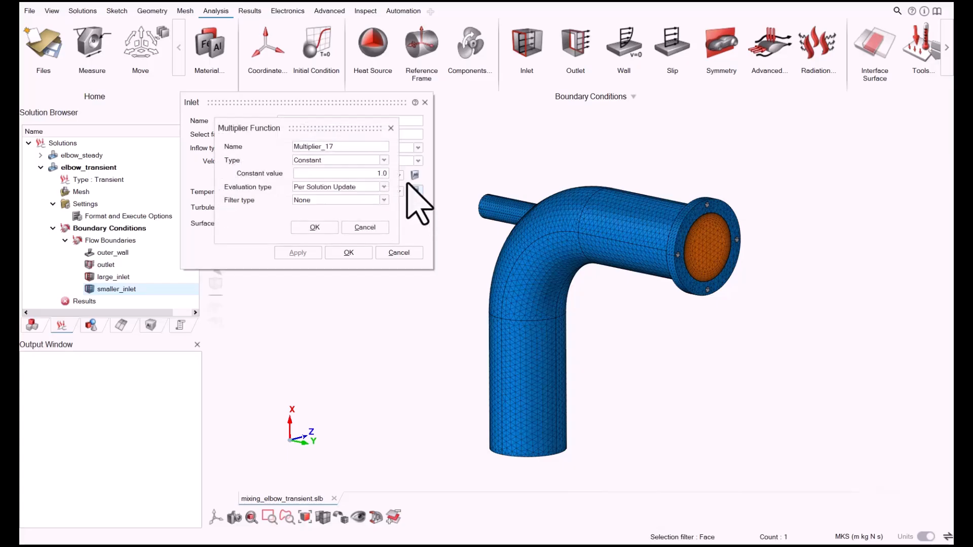
{"action": "left_click_drag", "start_coordinate": [434, 127], "coordinate": [579, 151]}
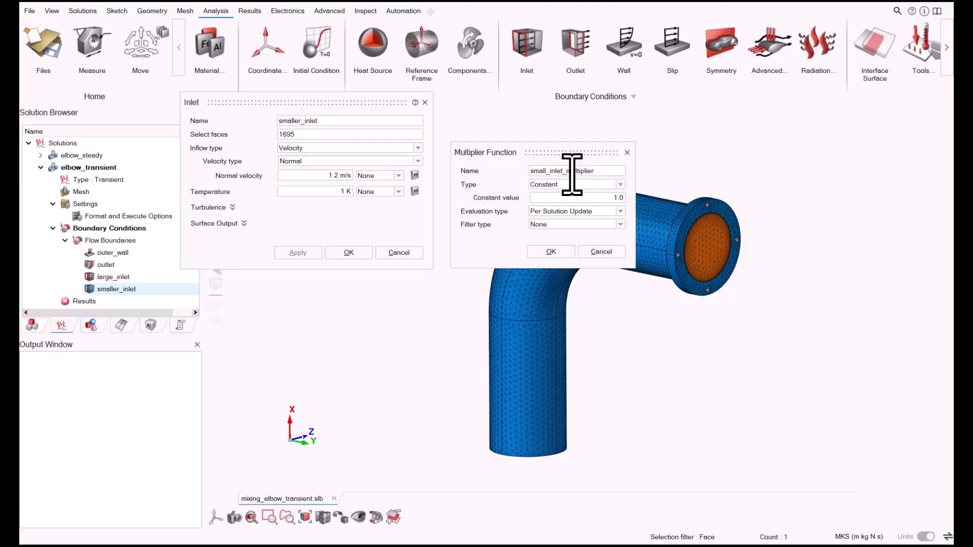
{"action": "left_click", "coordinate": [576, 185]}
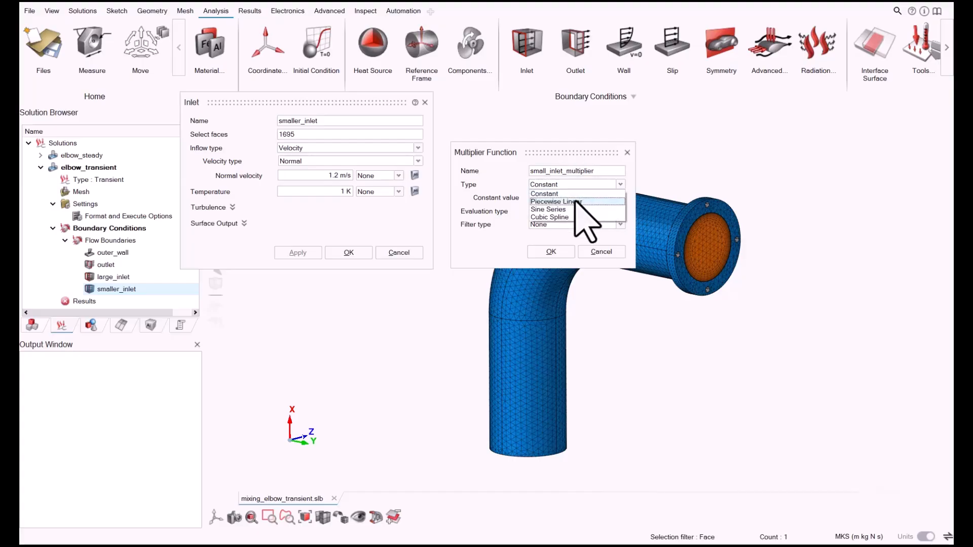
{"action": "left_click", "coordinate": [576, 201]}
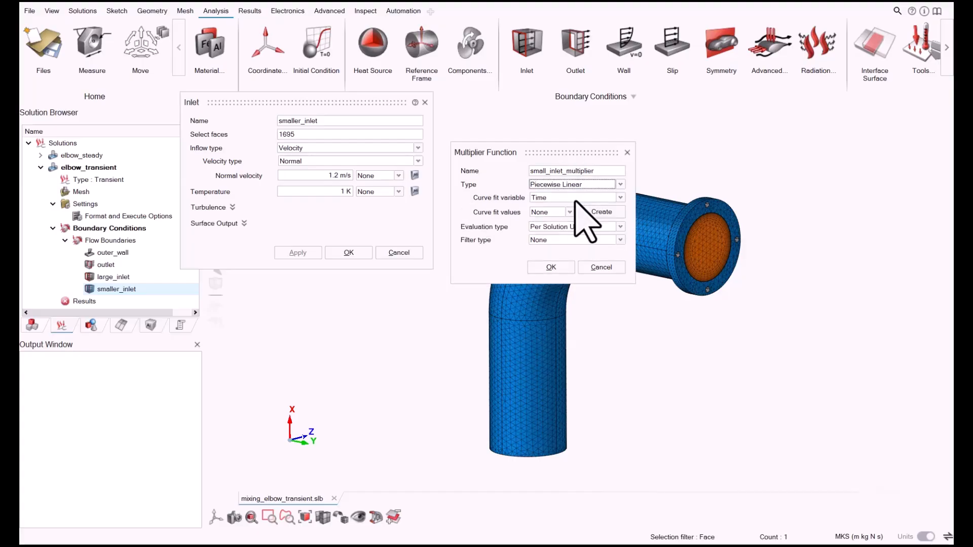
{"action": "left_click", "coordinate": [576, 198]}
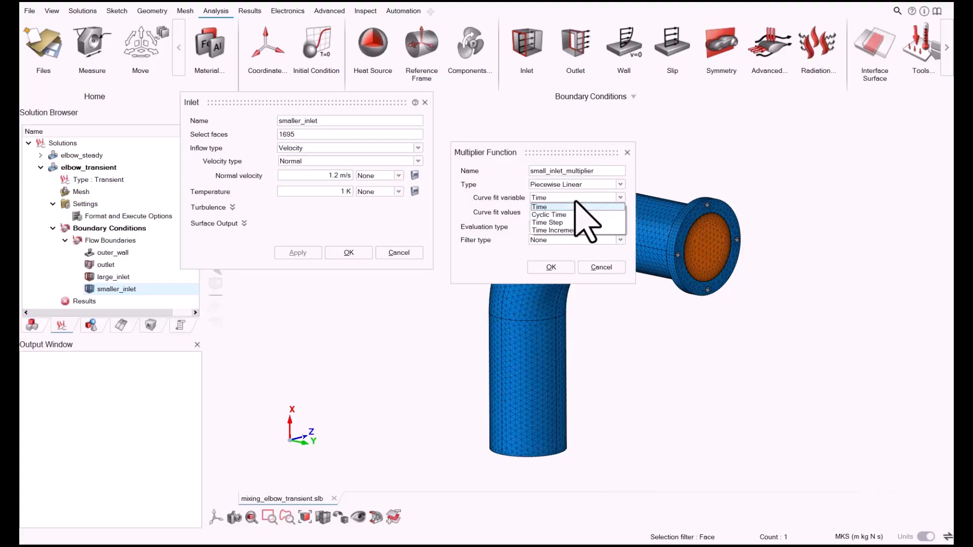
{"action": "left_click", "coordinate": [576, 206]}
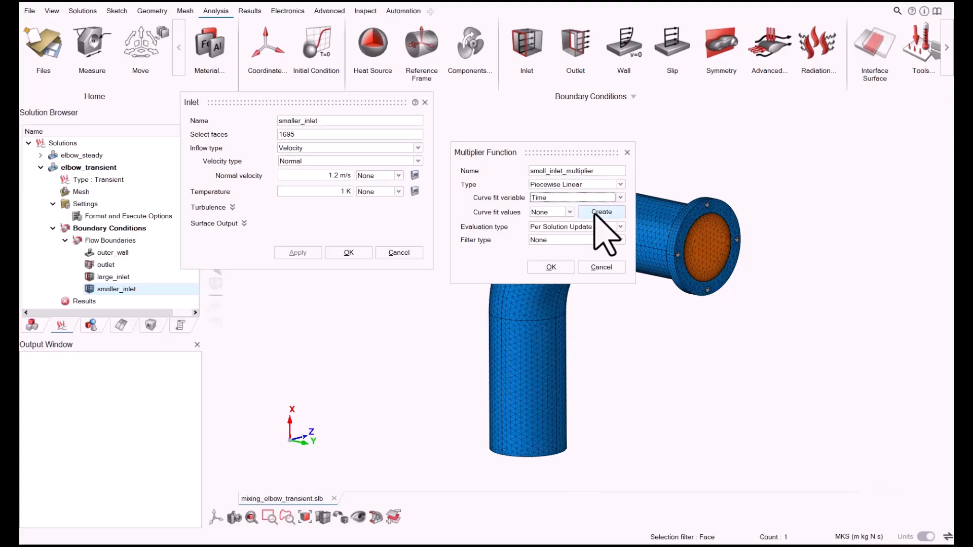
Step: Create a curve fit table for small_inlet_multiplier and fill its first row with 0 s and 320
{"action": "left_click", "coordinate": [596, 212]}
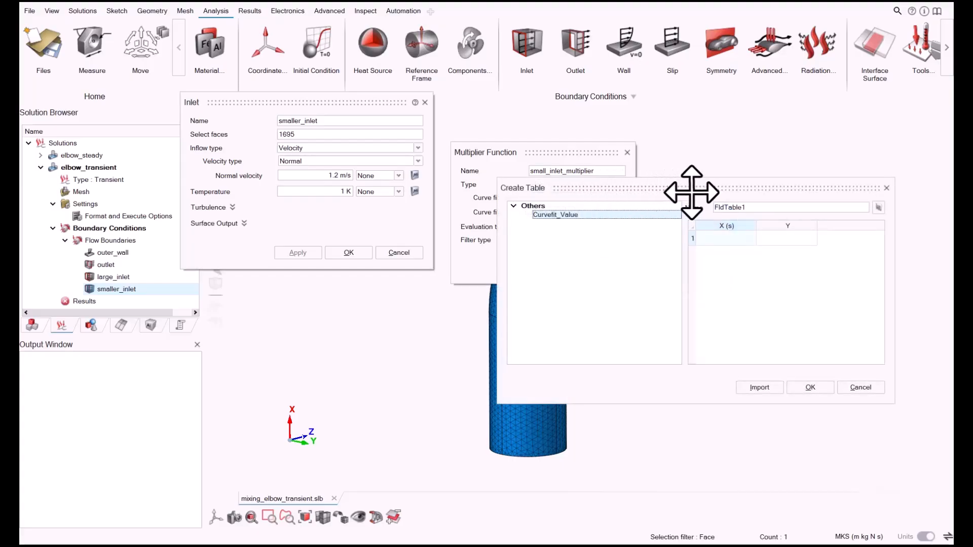
{"action": "left_click", "coordinate": [724, 236]}
{"action": "left_click", "coordinate": [725, 243]}
{"action": "type", "text": "0"}
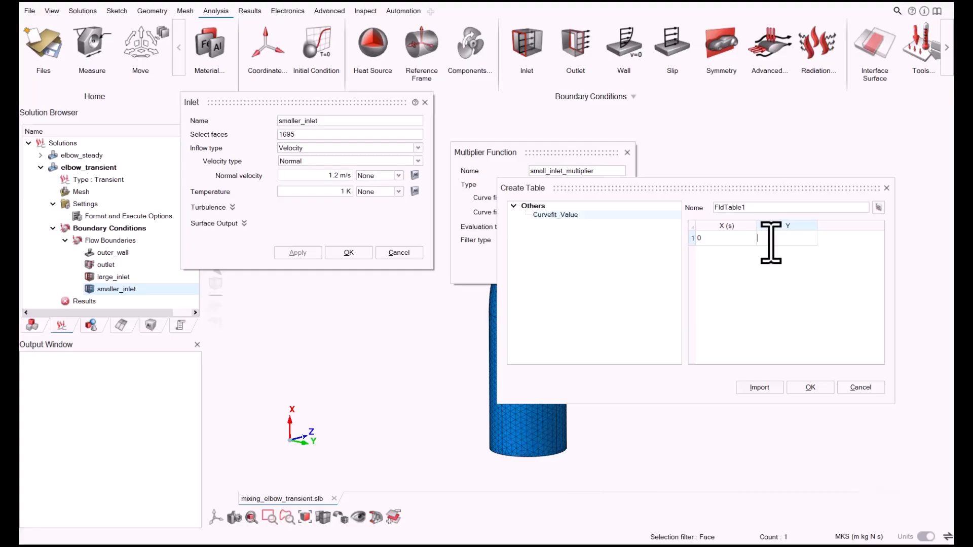
{"action": "key", "text": "Tab"}
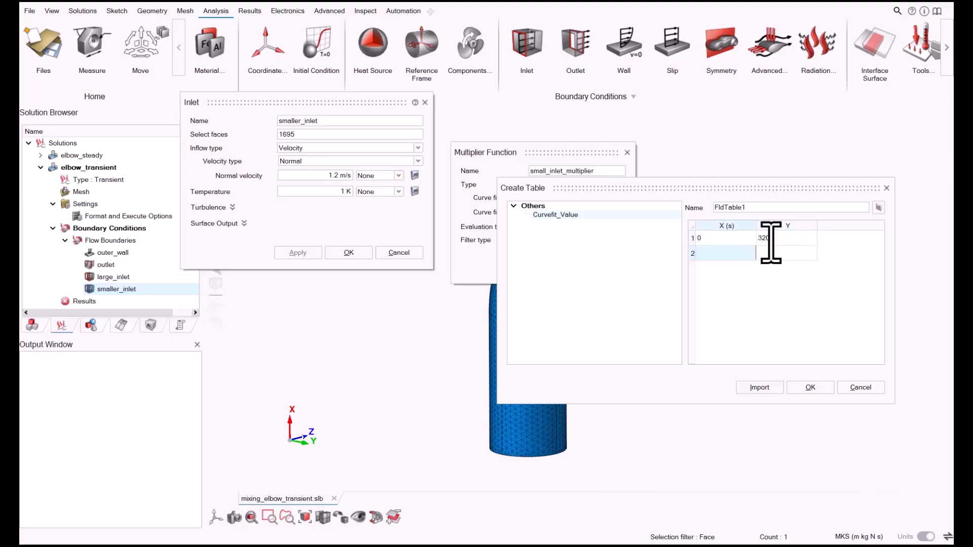
Step: Check the small inlet curve in Problem_description.jpg and fill the table's second row with 0.4 s and 320
{"action": "mouse_move", "coordinate": [697, 539]}
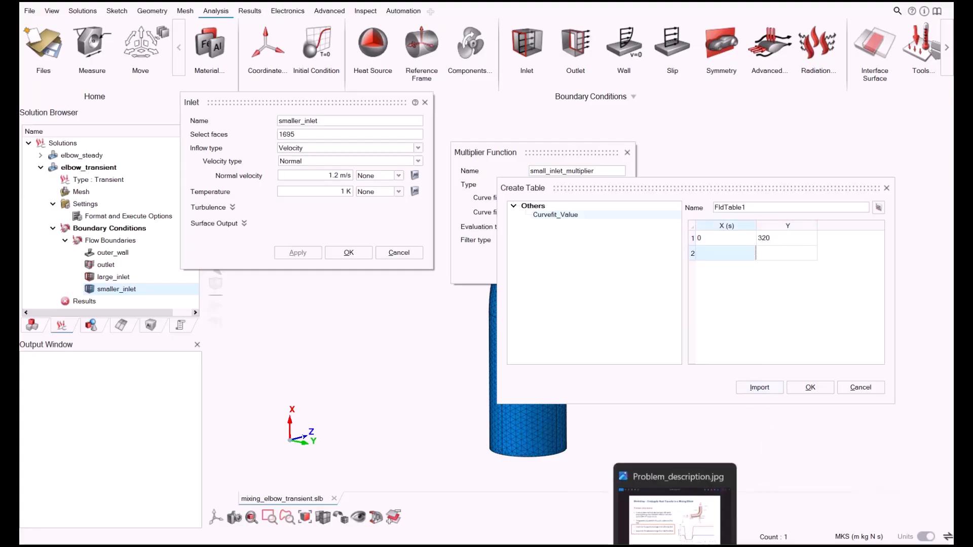
{"action": "left_click", "coordinate": [689, 498]}
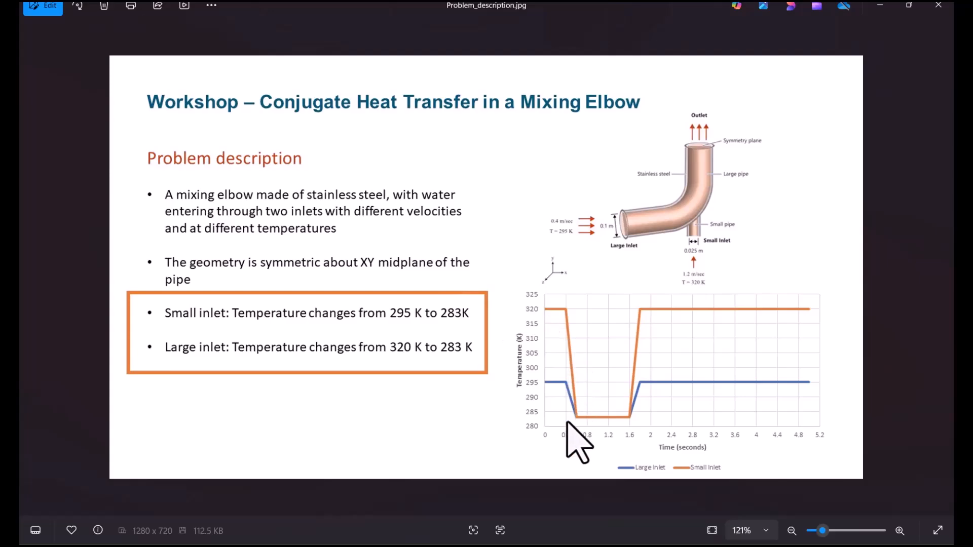
{"action": "left_click", "coordinate": [888, 10]}
{"action": "left_click", "coordinate": [885, 80]}
{"action": "left_click", "coordinate": [727, 253]}
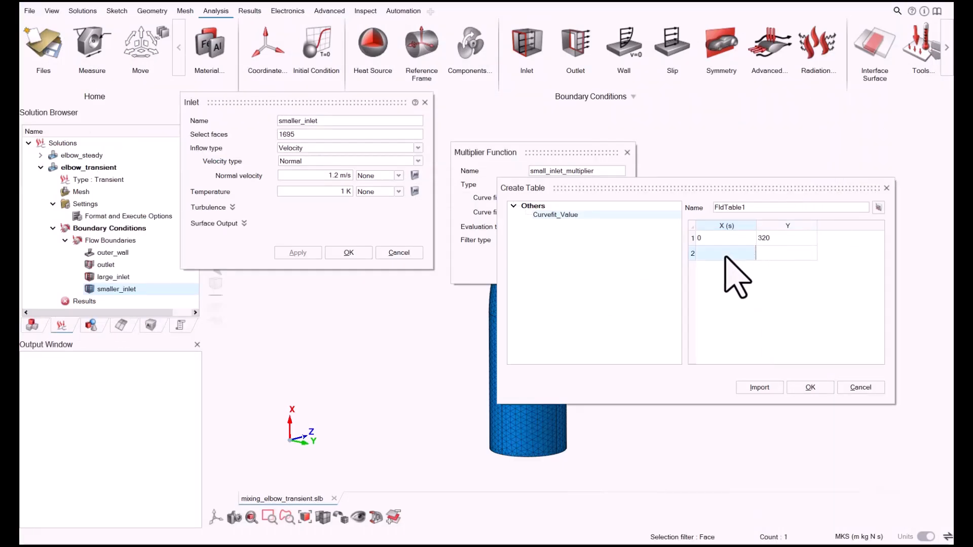
{"action": "type", "text": "0.4"}
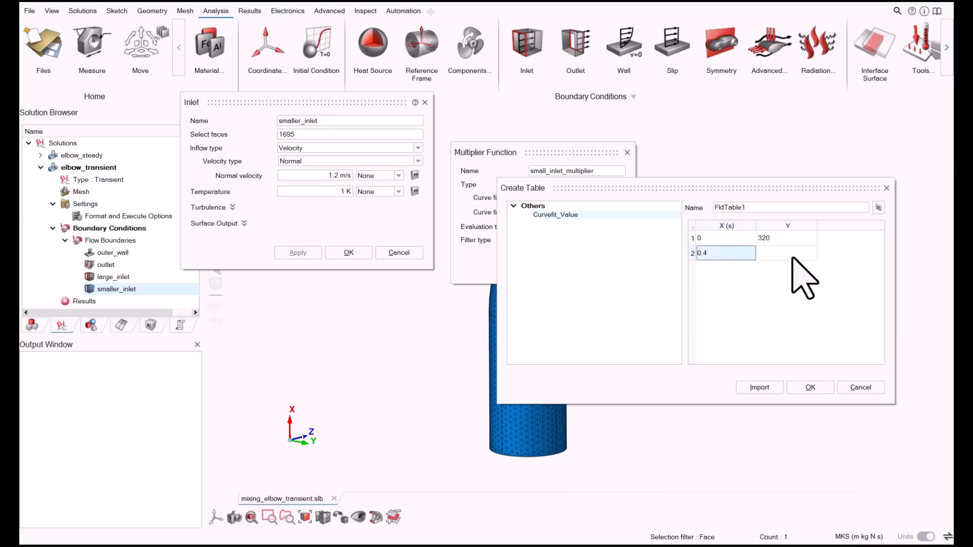
{"action": "left_click", "coordinate": [792, 257]}
{"action": "type", "text": "320"}
{"action": "key", "text": "Return"}
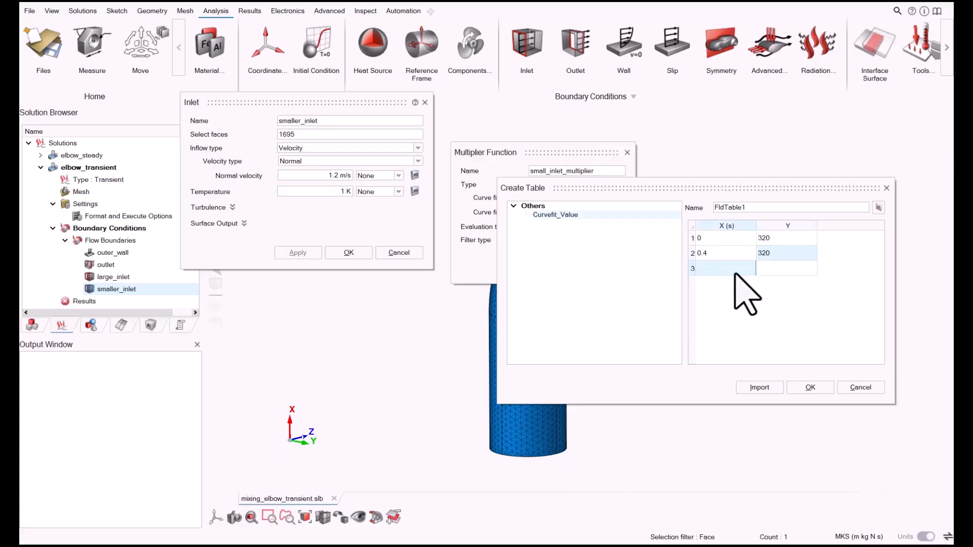
Step: Add the low-temperature rows to the curve fit table: 0.6 s with 283 and 1.6 s with 283
{"action": "type", "text": "0.6"}
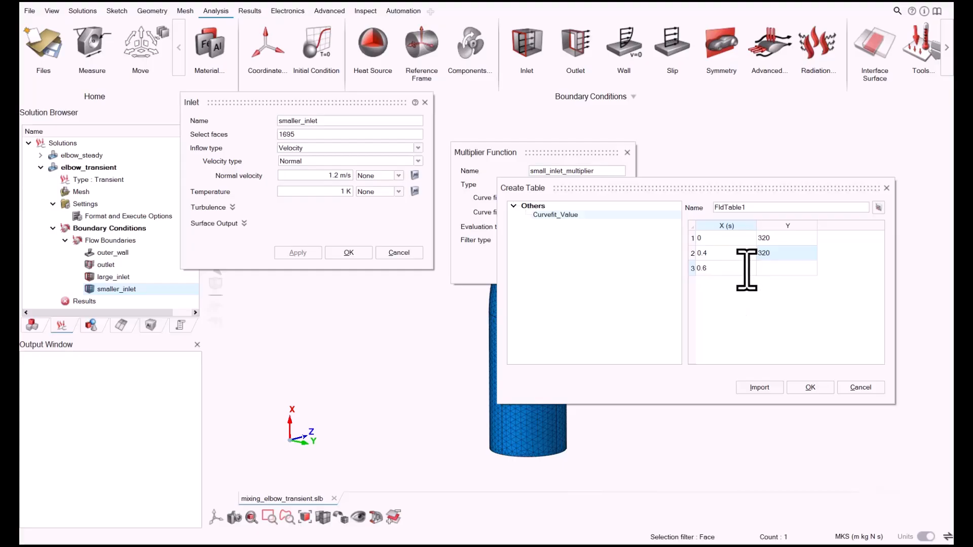
{"action": "left_click", "coordinate": [772, 268]}
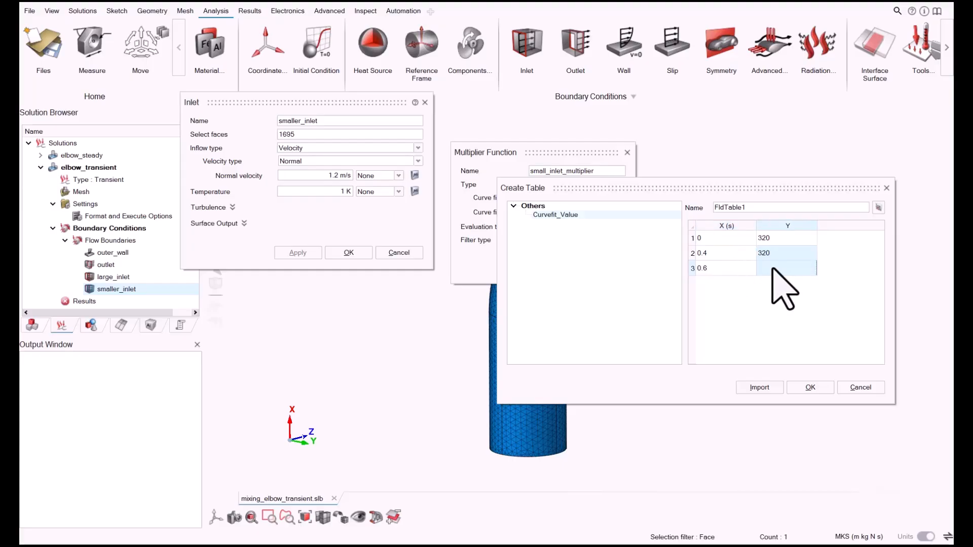
{"action": "type", "text": "283"}
{"action": "key", "text": "Tab"}
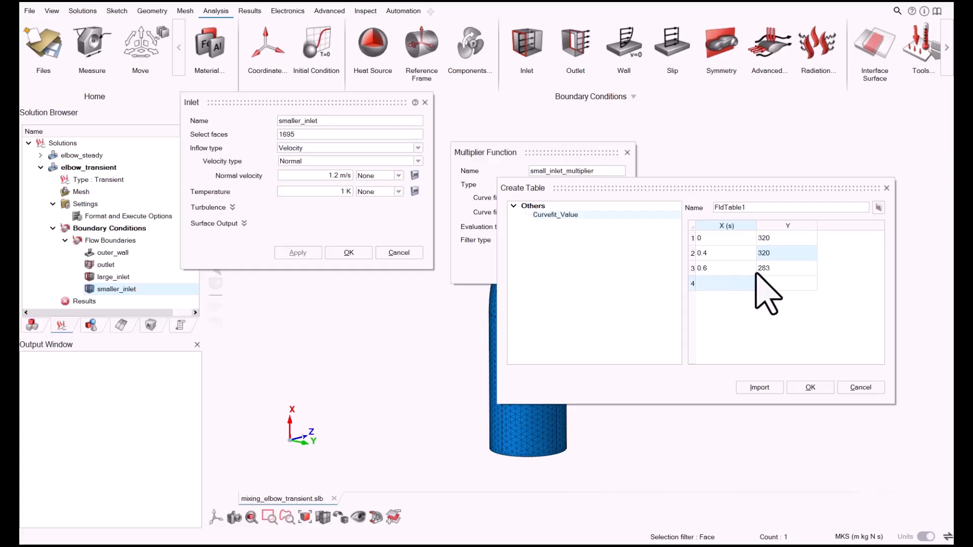
{"action": "type", "text": "1.6"}
{"action": "key", "text": "Tab"}
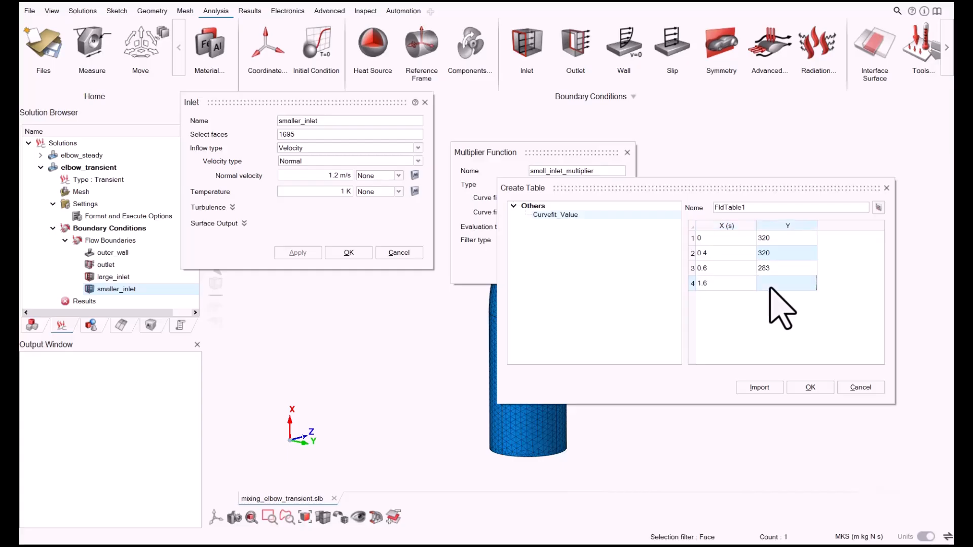
{"action": "type", "text": "22"}
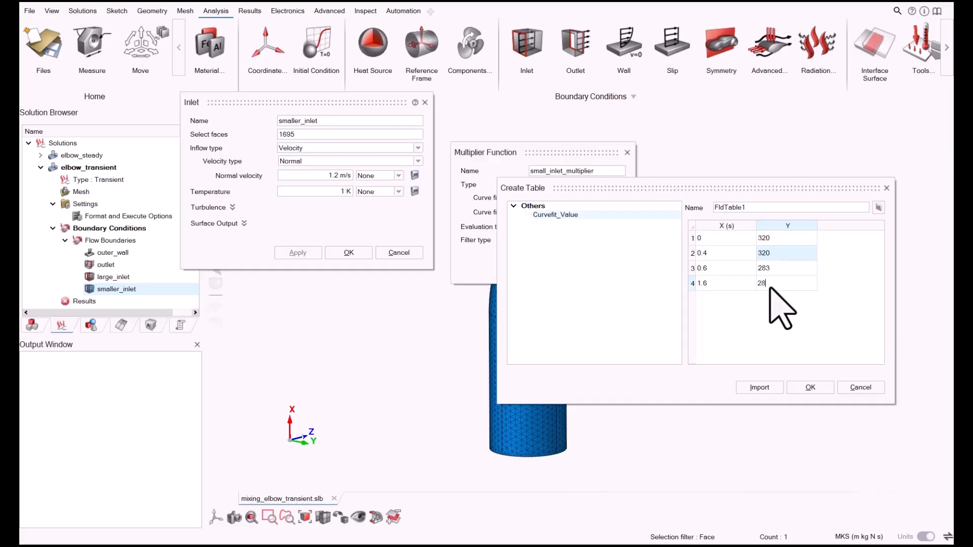
{"action": "type", "text": "3"}
{"action": "key", "text": "Tab"}
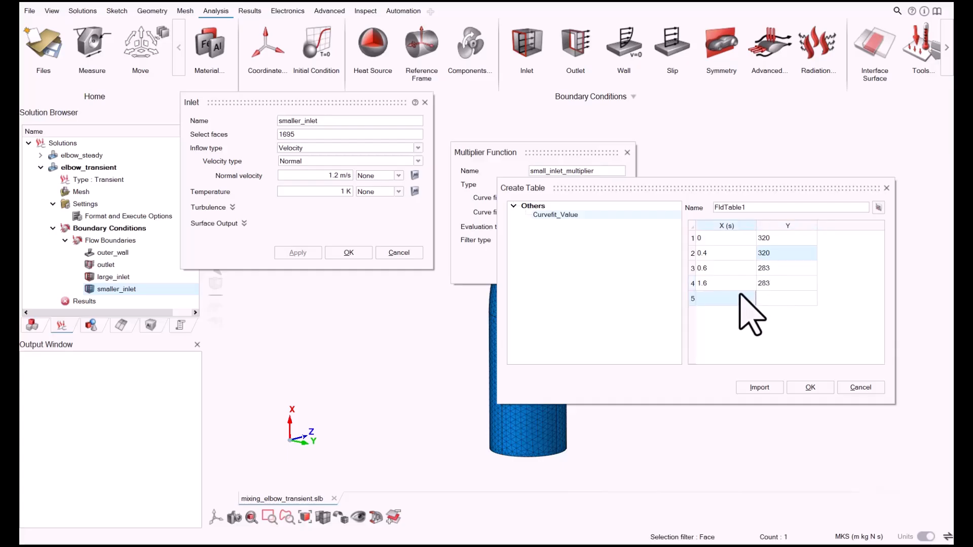
Step: Add the rows 1.8 s with 320 and 4 s with 320, and save the curve fit table
{"action": "type", "text": "1.8"}
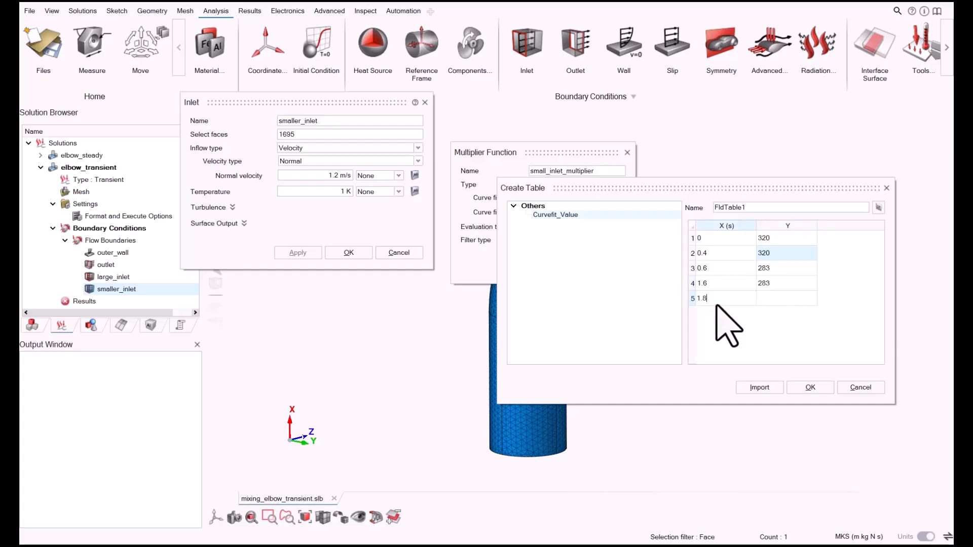
{"action": "left_click", "coordinate": [783, 303]}
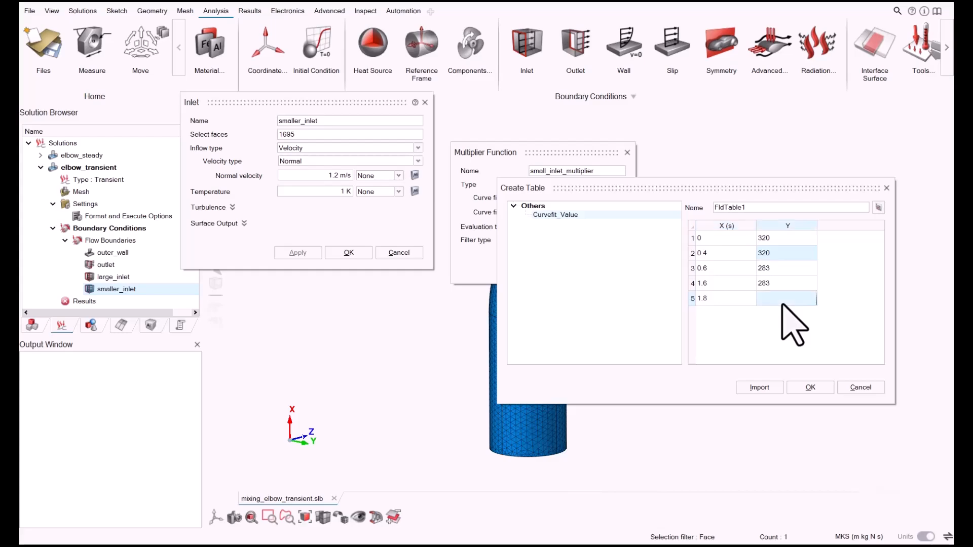
{"action": "type", "text": "320"}
{"action": "key", "text": "Tab"}
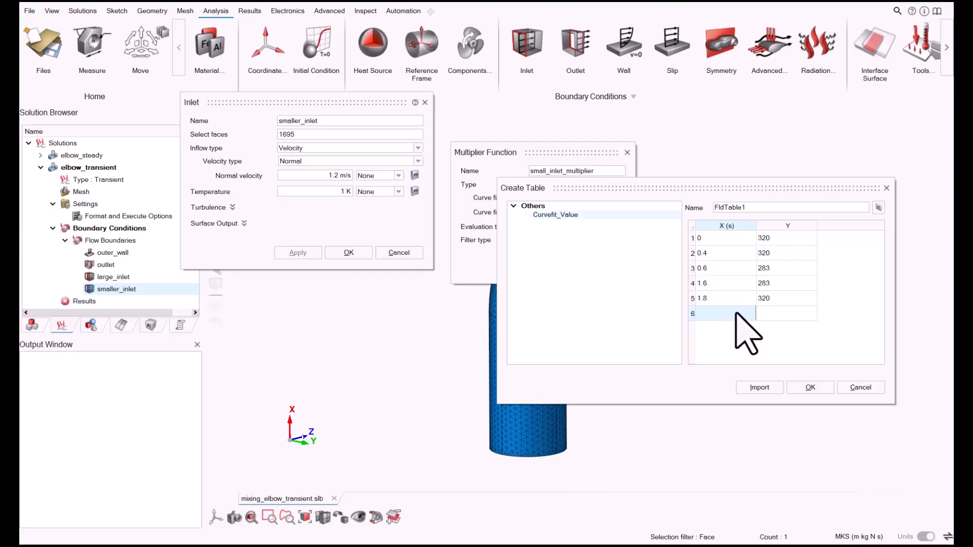
{"action": "type", "text": "4"}
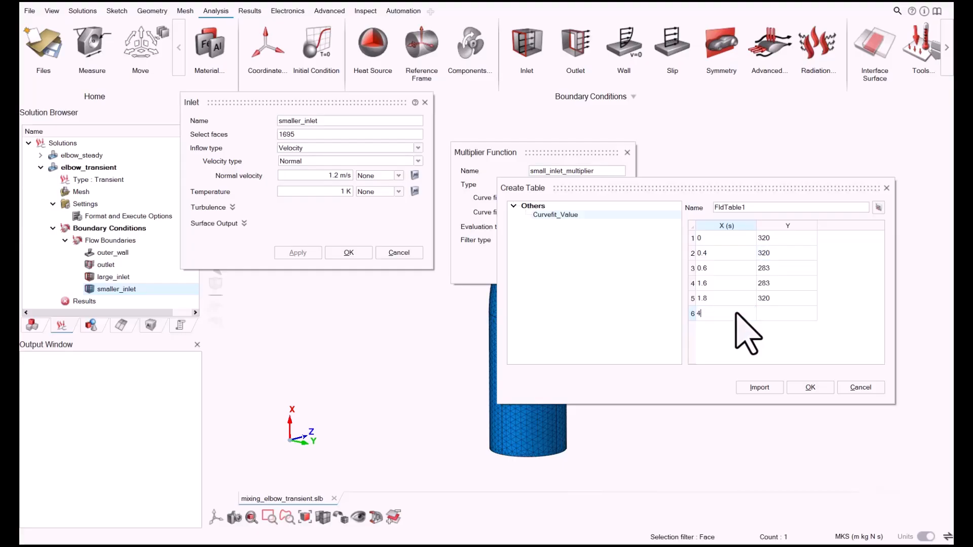
{"action": "key", "text": "Tab"}
{"action": "type", "text": "32"}
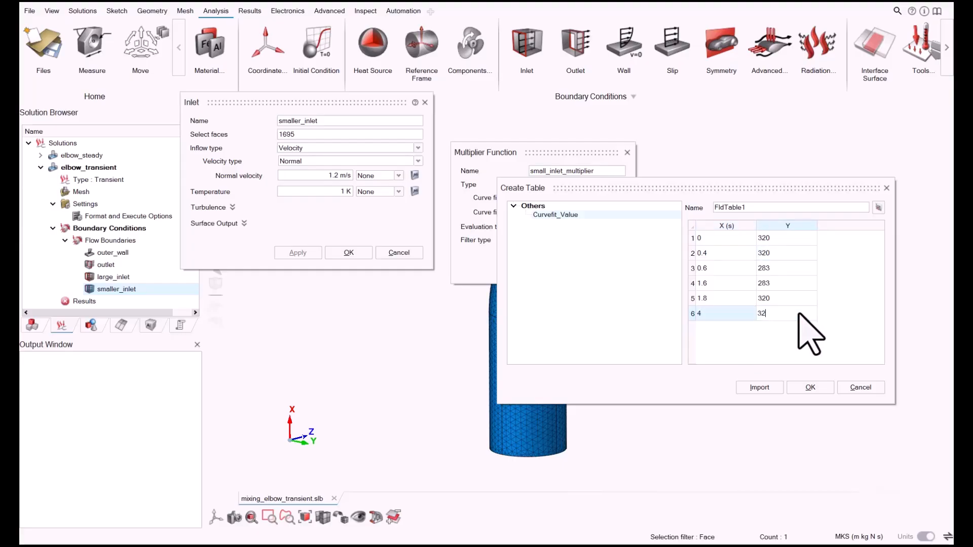
{"action": "key", "text": "Tab"}
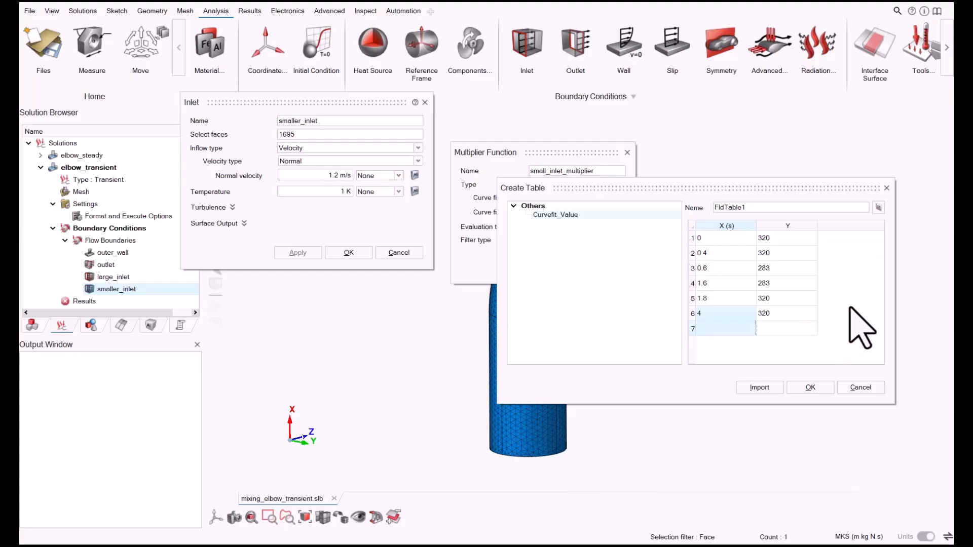
{"action": "left_click", "coordinate": [813, 389]}
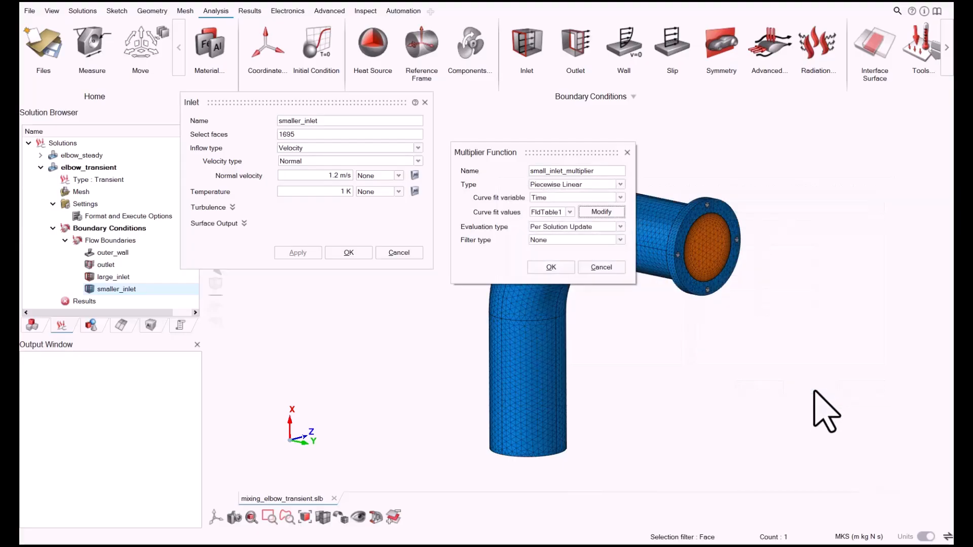
Step: Reopen the small inlet's curve fit table to view its plot, and compute 283 ÷ 320 in Calculator, selecting the result
{"action": "left_click", "coordinate": [602, 213]}
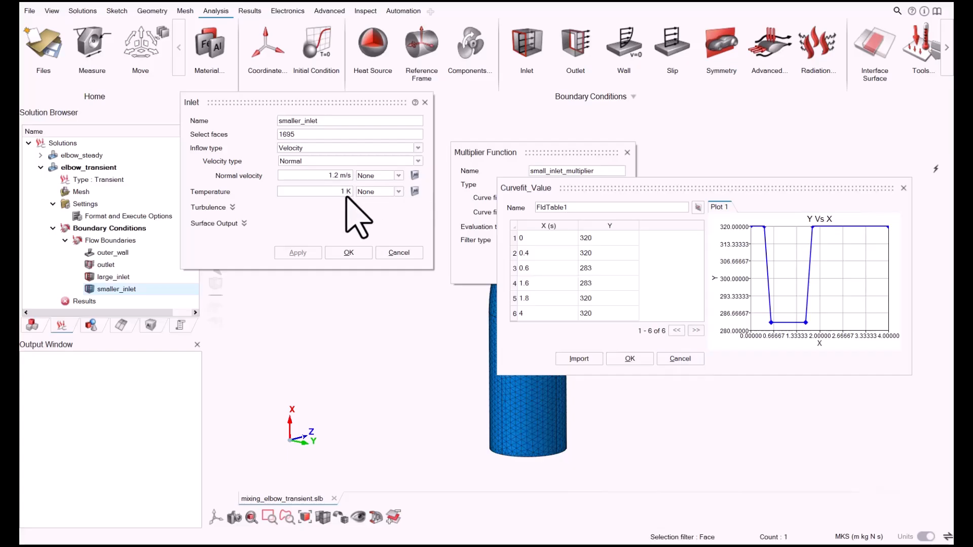
{"action": "left_click", "coordinate": [563, 545]}
{"action": "left_click_drag", "start_coordinate": [343, 98], "coordinate": [345, 255]}
{"action": "key", "text": "Escape"}
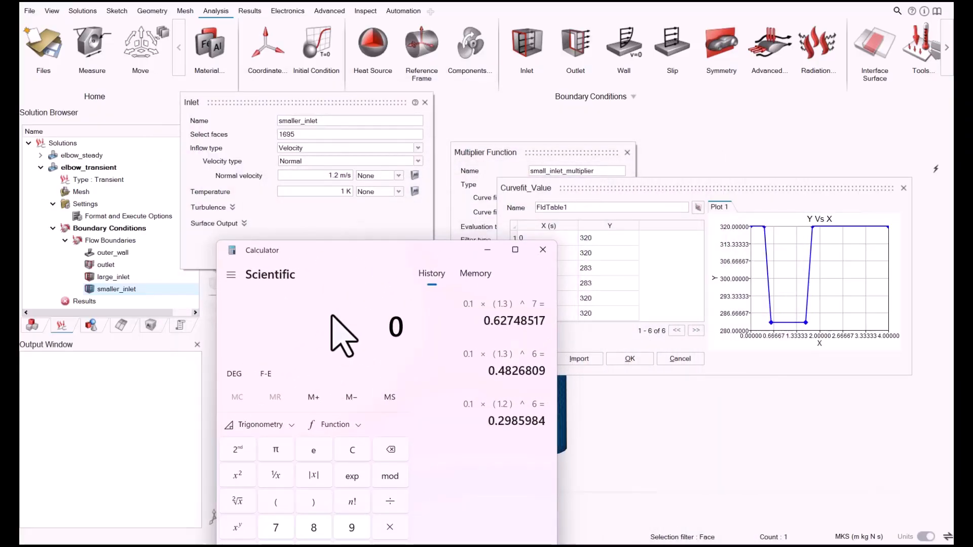
{"action": "type", "text": "283"}
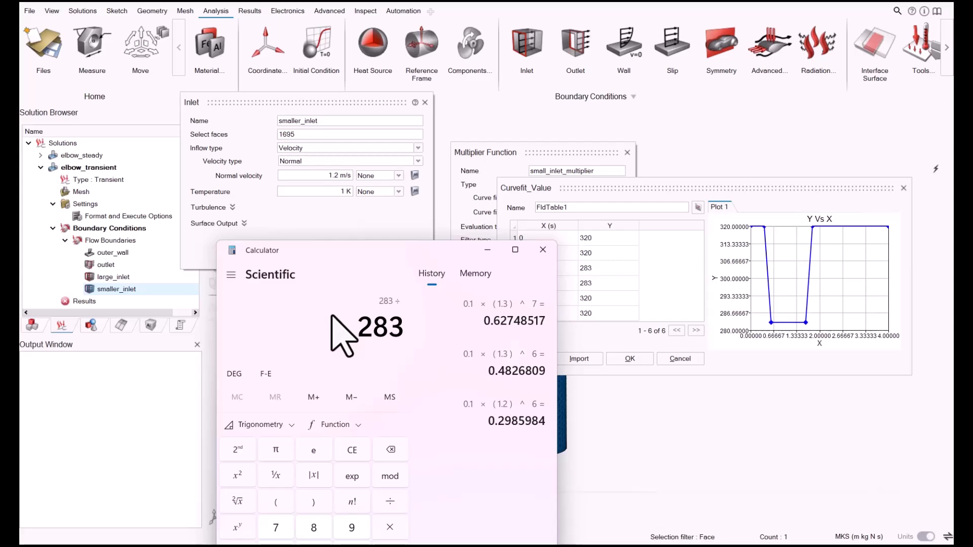
{"action": "type", "text": "/320"}
{"action": "key", "text": "Return"}
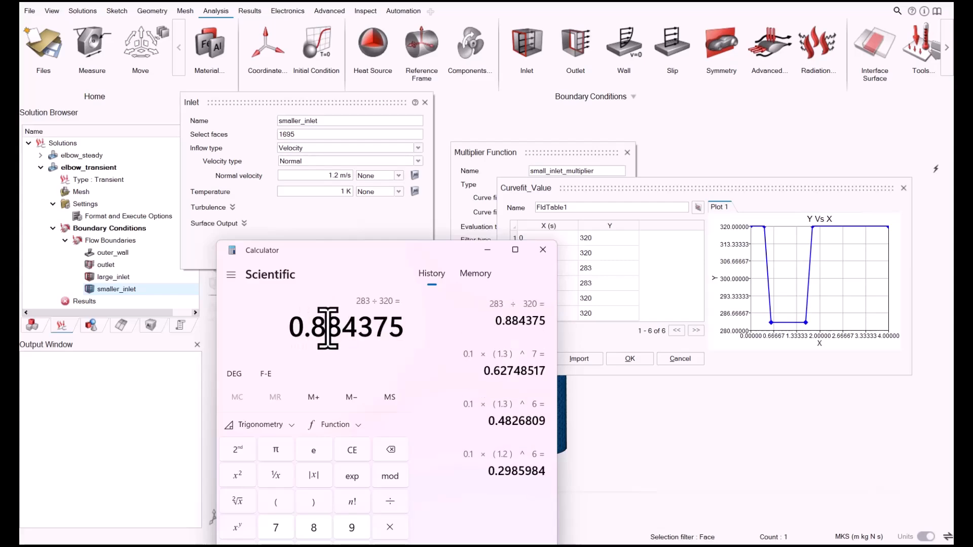
{"action": "left_click_drag", "start_coordinate": [402, 334], "coordinate": [262, 332]}
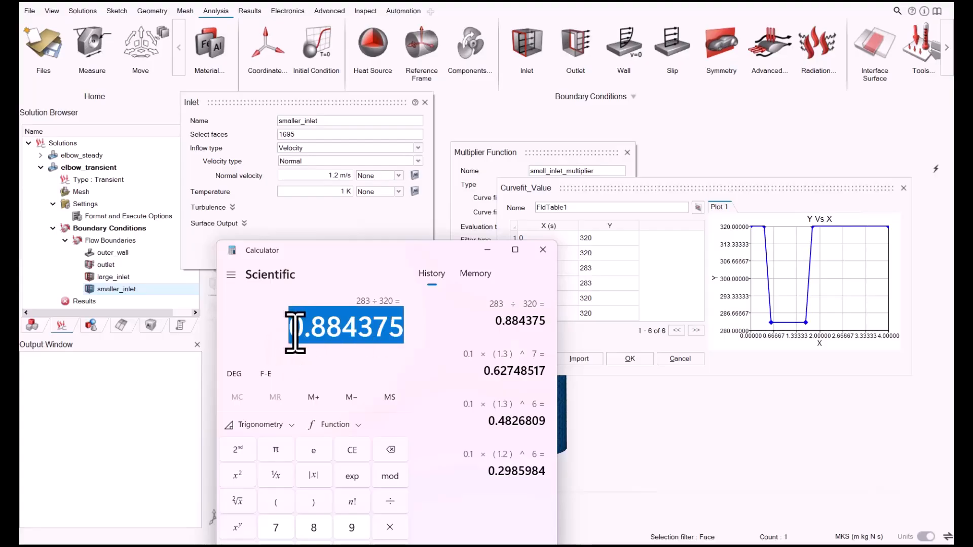
{"action": "left_click", "coordinate": [610, 241]}
{"action": "double_click", "coordinate": [609, 240]}
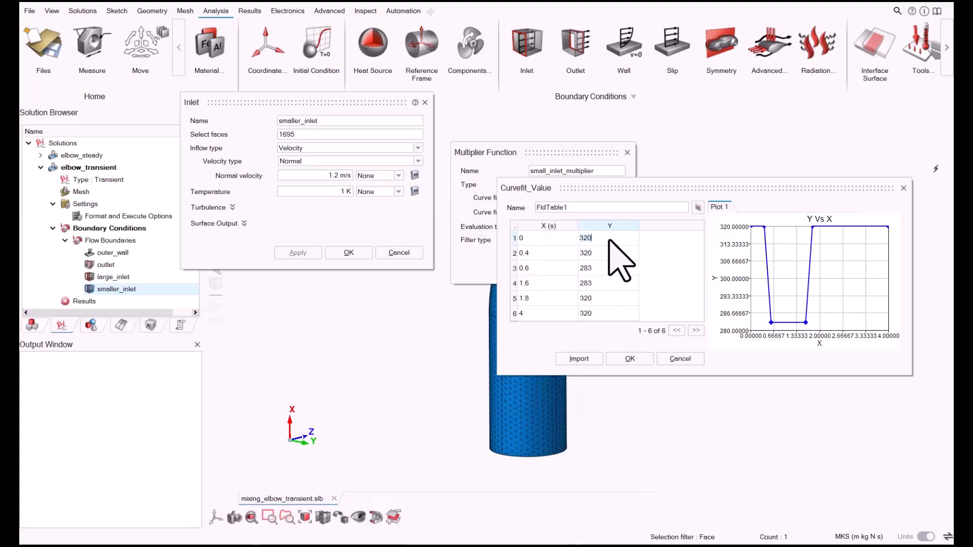
{"action": "type", "text": "0.884375"}
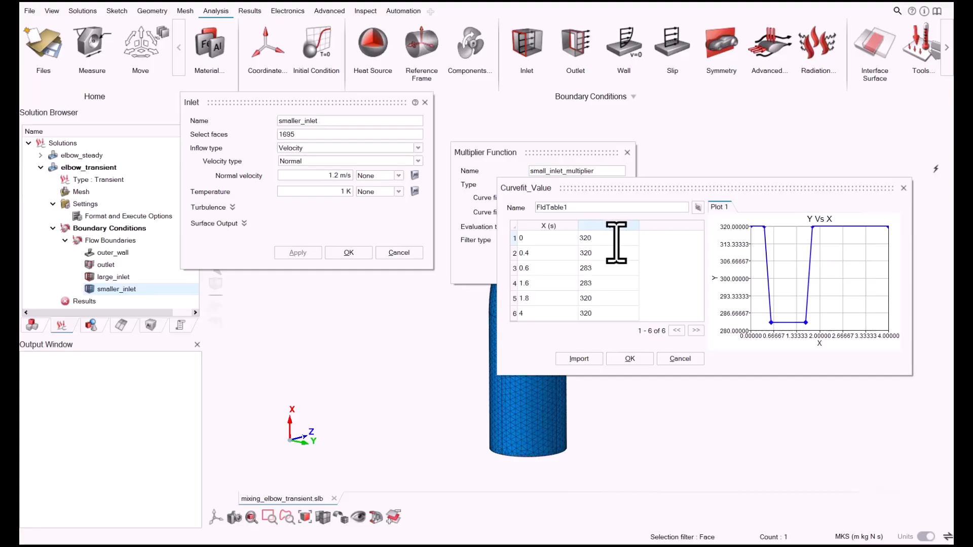
{"action": "key", "text": "Return"}
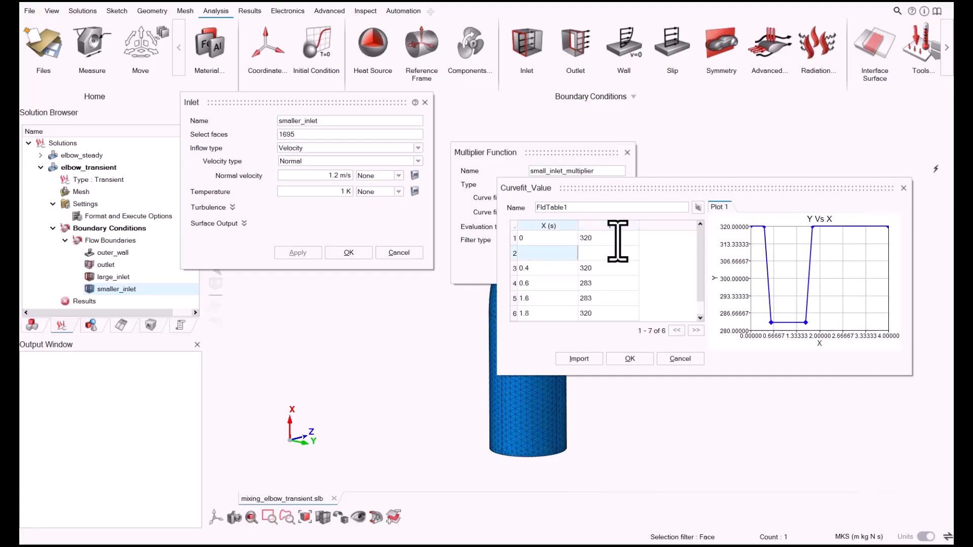
{"action": "left_click", "coordinate": [615, 252]}
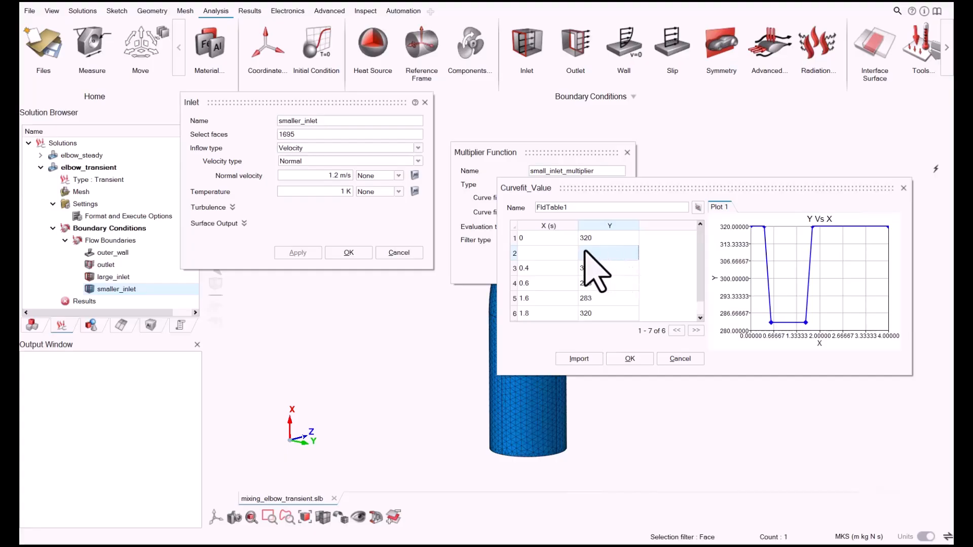
{"action": "left_click", "coordinate": [513, 253]}
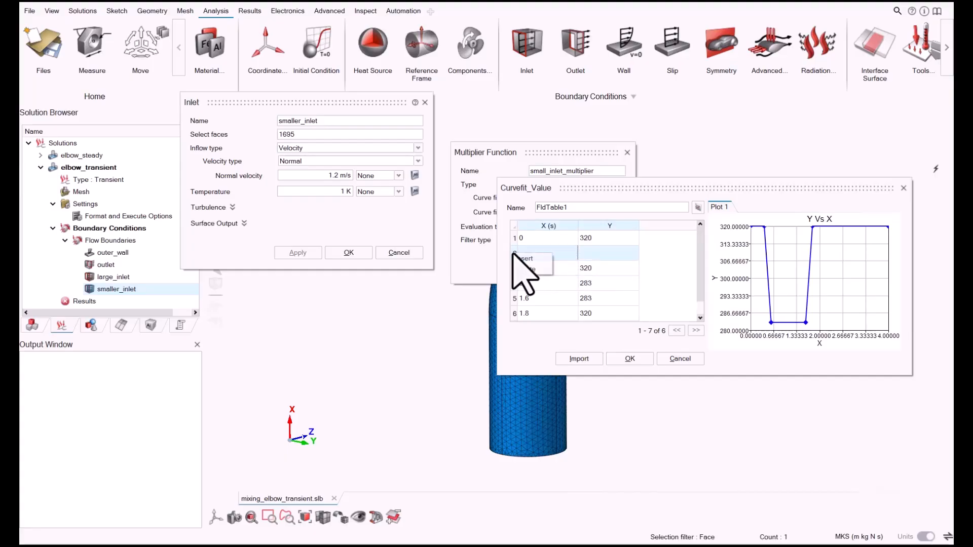
{"action": "left_click", "coordinate": [527, 269]}
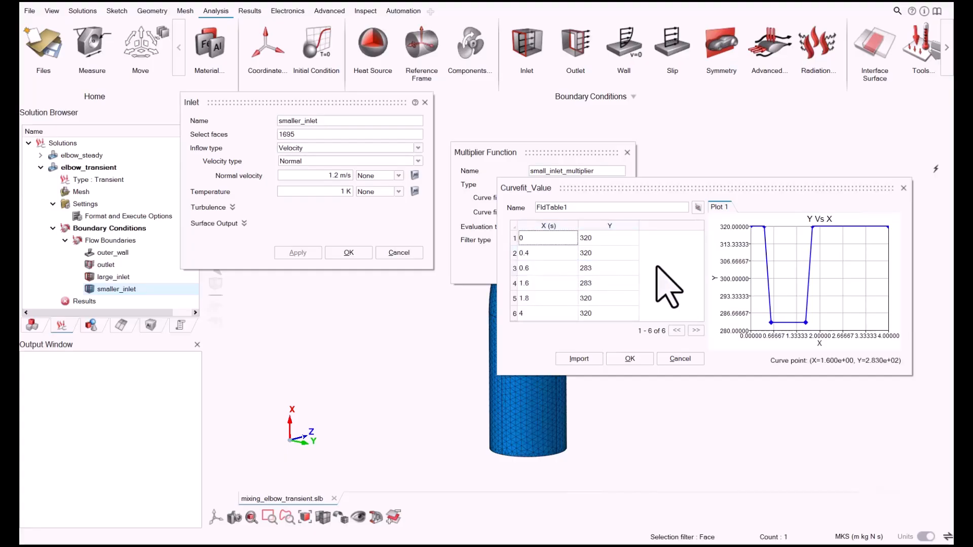
Step: Save the small inlet's curve fit table and small_inlet_multiplier, and accept the smaller_inlet boundary condition
{"action": "left_click", "coordinate": [634, 359]}
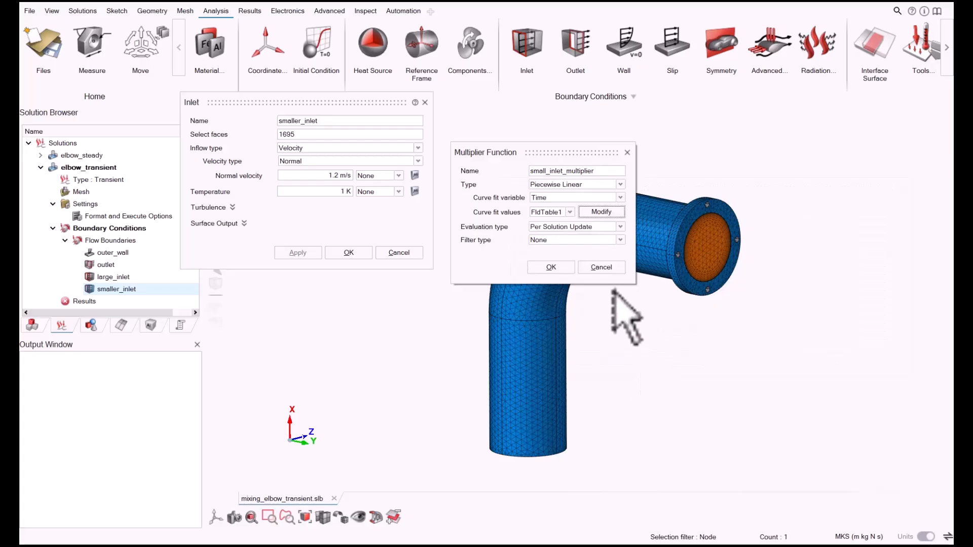
{"action": "left_click", "coordinate": [551, 267]}
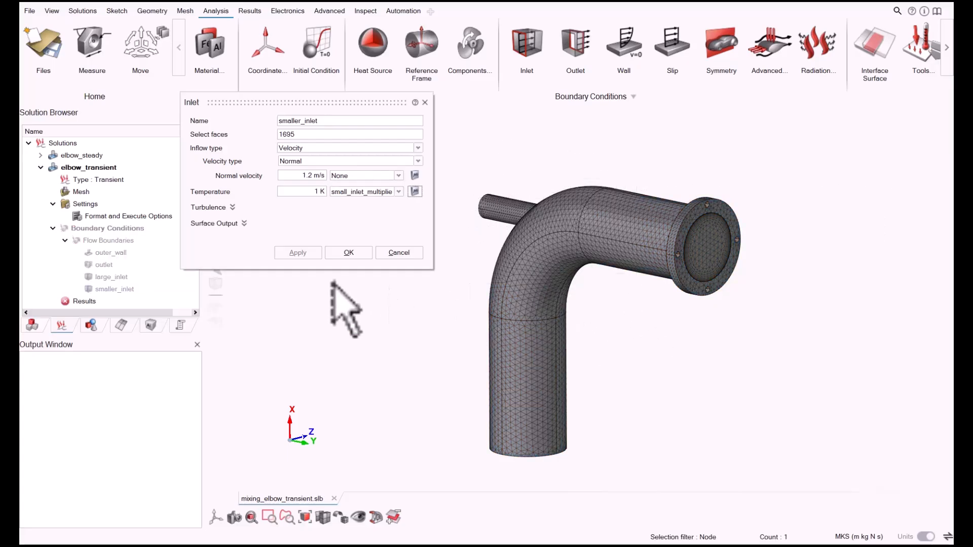
{"action": "left_click", "coordinate": [354, 252]}
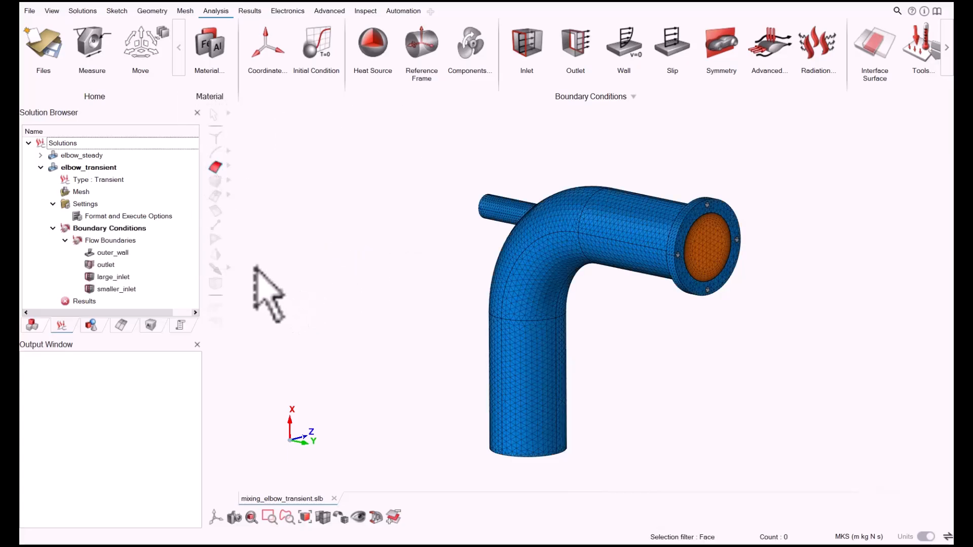
Step: Edit the large_inlet boundary condition, starting a new multiplier function for its temperature and setting the temperature to 1 K
{"action": "double_click", "coordinate": [130, 277]}
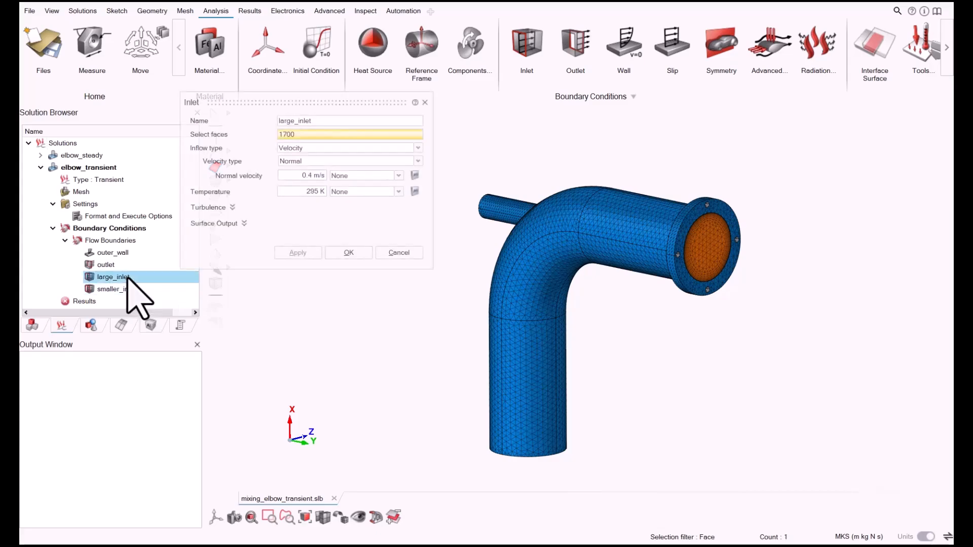
{"action": "left_click", "coordinate": [415, 191]}
{"action": "left_click_drag", "start_coordinate": [378, 129], "coordinate": [665, 166]}
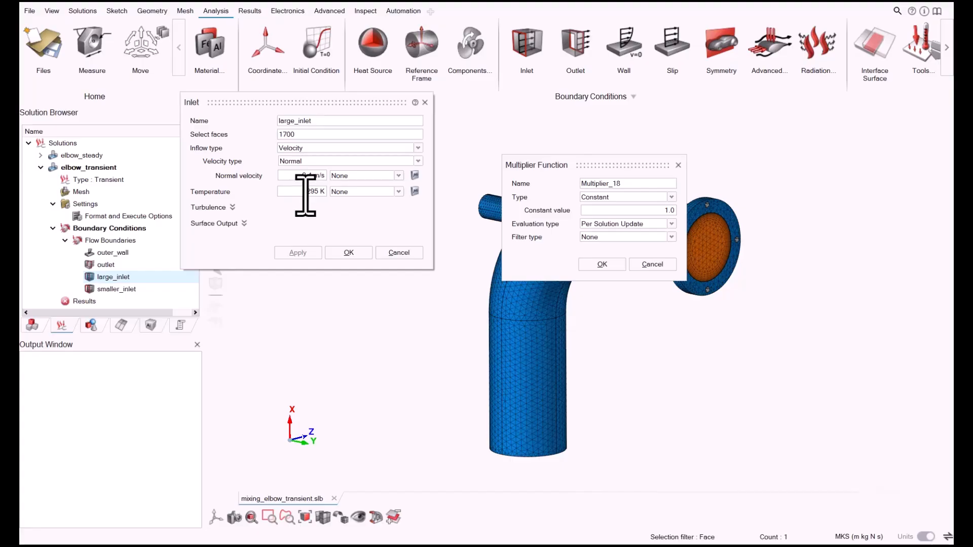
{"action": "double_click", "coordinate": [319, 191]}
{"action": "type", "text": "1"}
Step: Name the multiplier function large_inlet_multiplier and make it Piecewise Linear with Time as the curve fit variable
{"action": "left_click", "coordinate": [630, 184]}
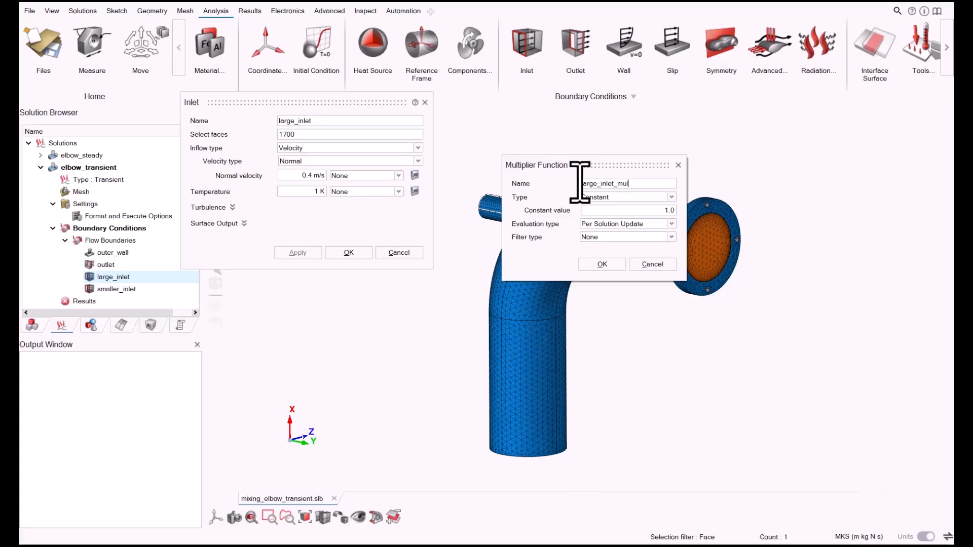
{"action": "left_click", "coordinate": [624, 197]}
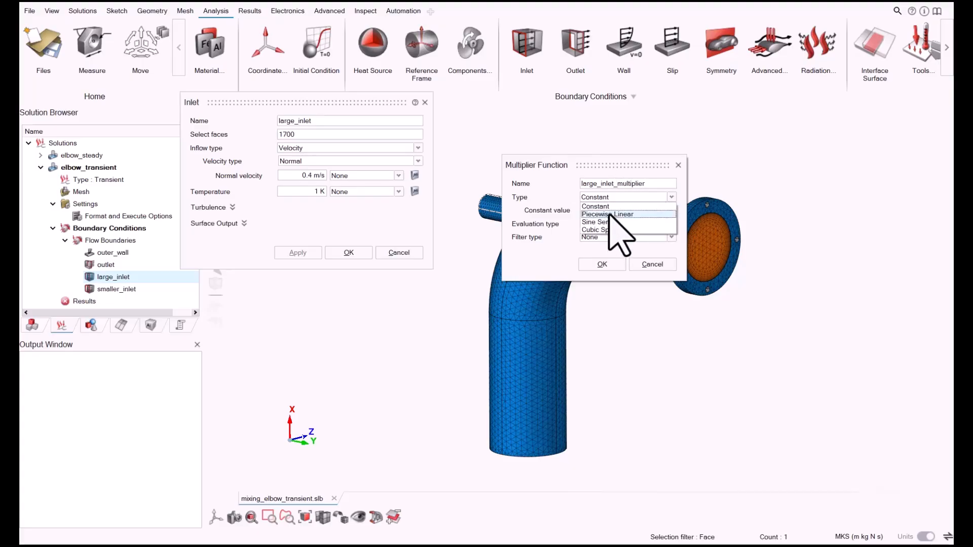
{"action": "left_click", "coordinate": [612, 217]}
{"action": "left_click", "coordinate": [611, 211]}
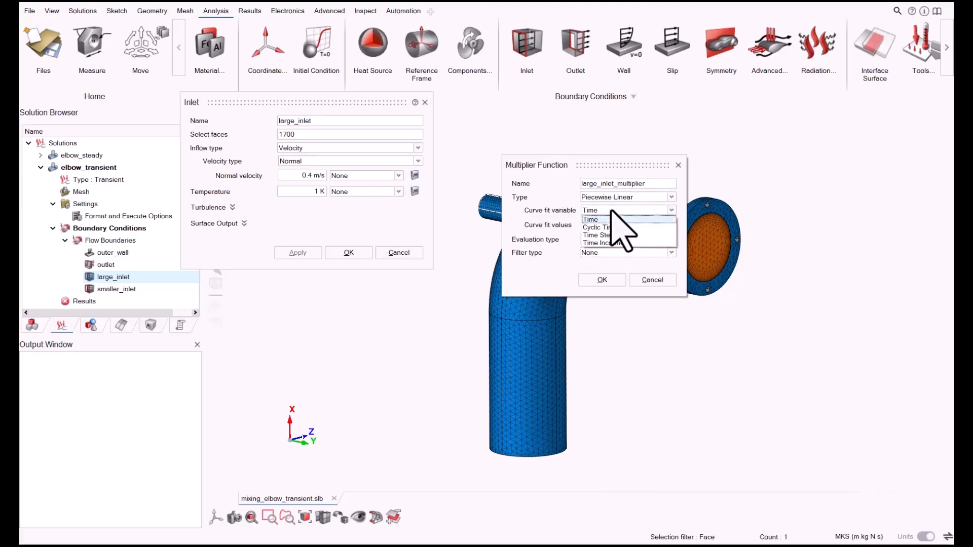
{"action": "left_click", "coordinate": [613, 219]}
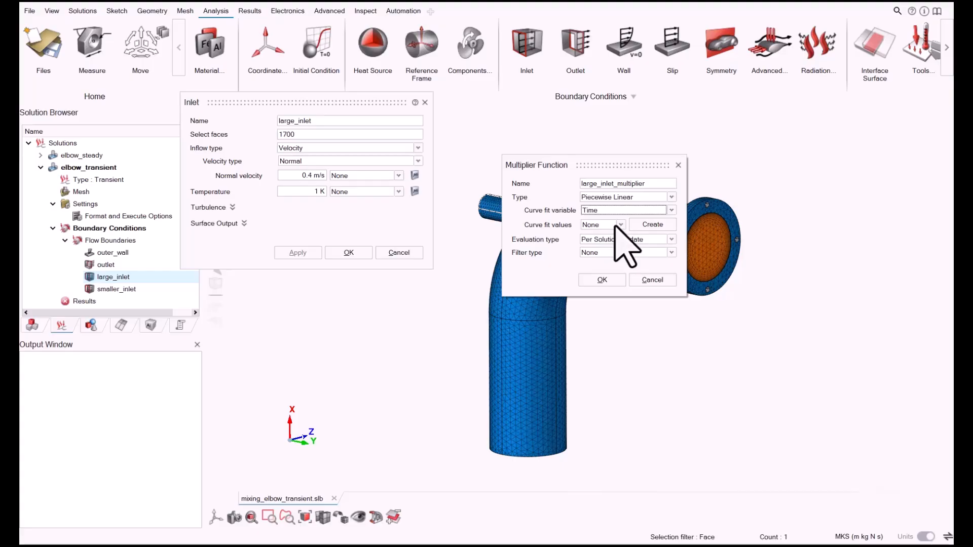
{"action": "left_click", "coordinate": [615, 226]}
{"action": "left_click", "coordinate": [615, 226]}
{"action": "left_click", "coordinate": [615, 226]}
{"action": "left_click", "coordinate": [615, 227]}
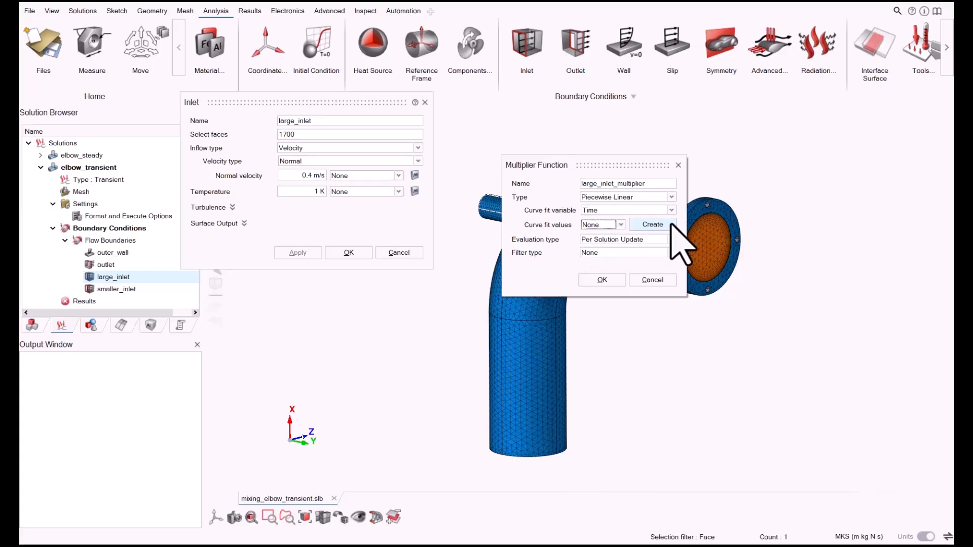
Step: Create a curve fit table for large_inlet_multiplier and check the large inlet curve in Problem_description.jpg
{"action": "left_click", "coordinate": [672, 225]}
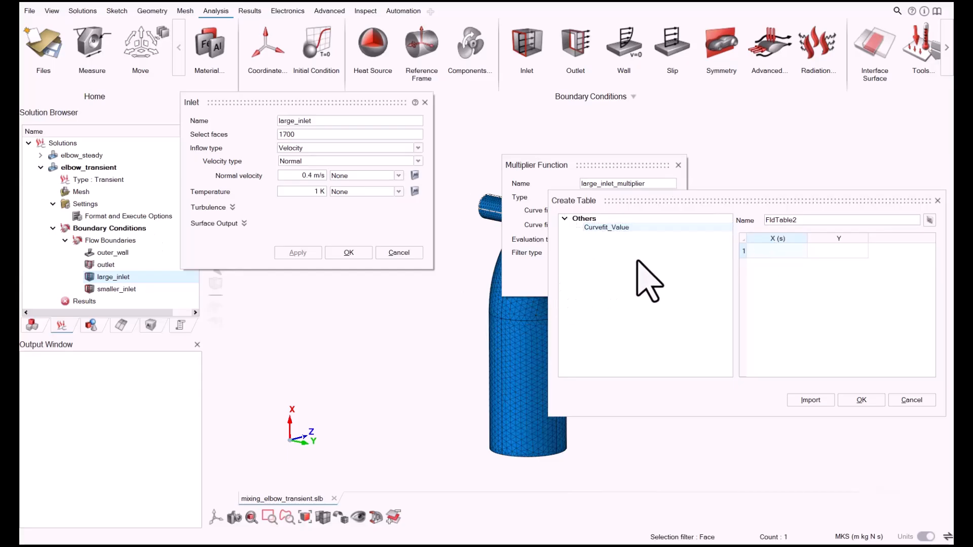
{"action": "left_click_drag", "start_coordinate": [698, 199], "coordinate": [576, 191]}
{"action": "key", "text": "alt+Tab"}
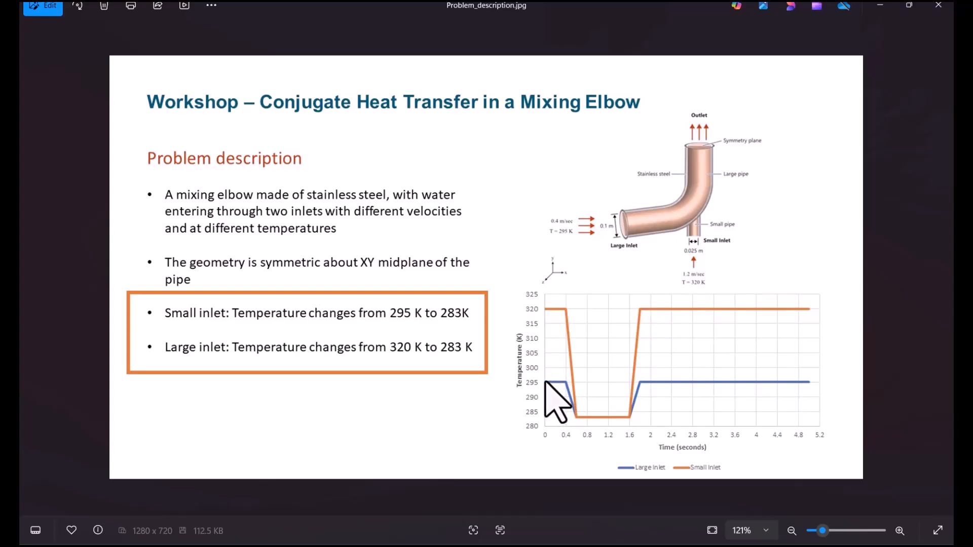
{"action": "left_click", "coordinate": [881, 6]}
Step: Fill the first three rows of the large inlet's table: 0 s with 295, 0.4 s with 295, and 0.6 s with 283
{"action": "left_click", "coordinate": [647, 259]}
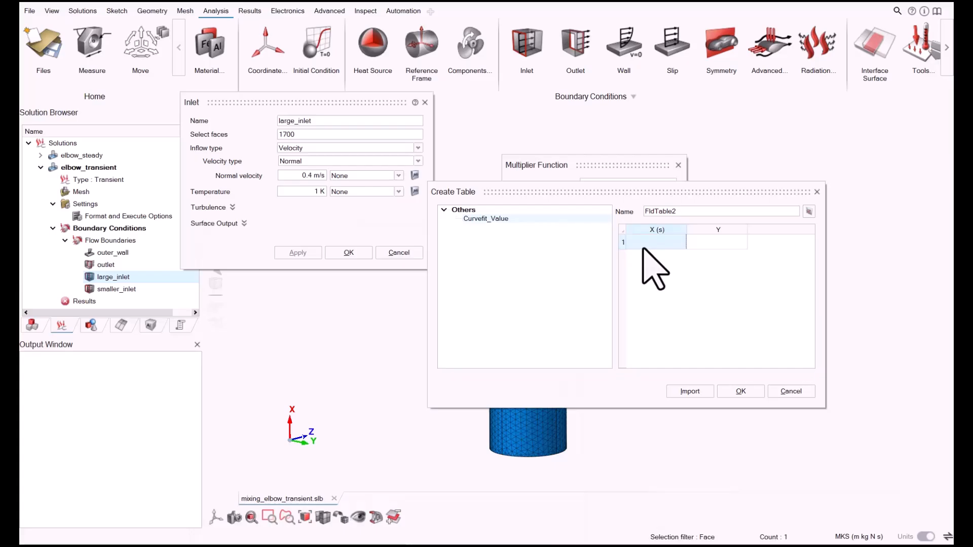
{"action": "type", "text": "0"}
{"action": "key", "text": "Tab"}
{"action": "type", "text": "295"}
{"action": "key", "text": "Tab"}
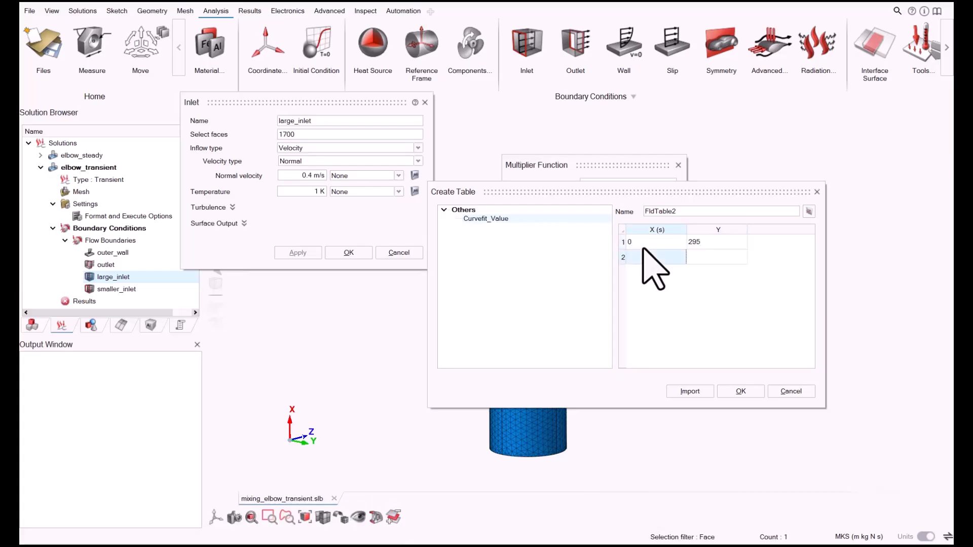
{"action": "type", "text": "0.4"}
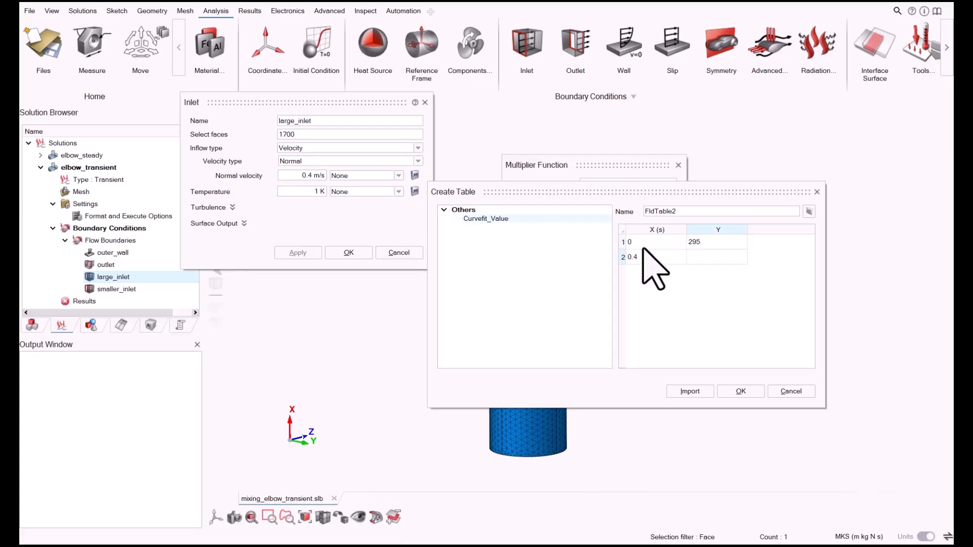
{"action": "key", "text": "Tab"}
{"action": "left_click", "coordinate": [720, 272]}
{"action": "key", "text": "Tab"}
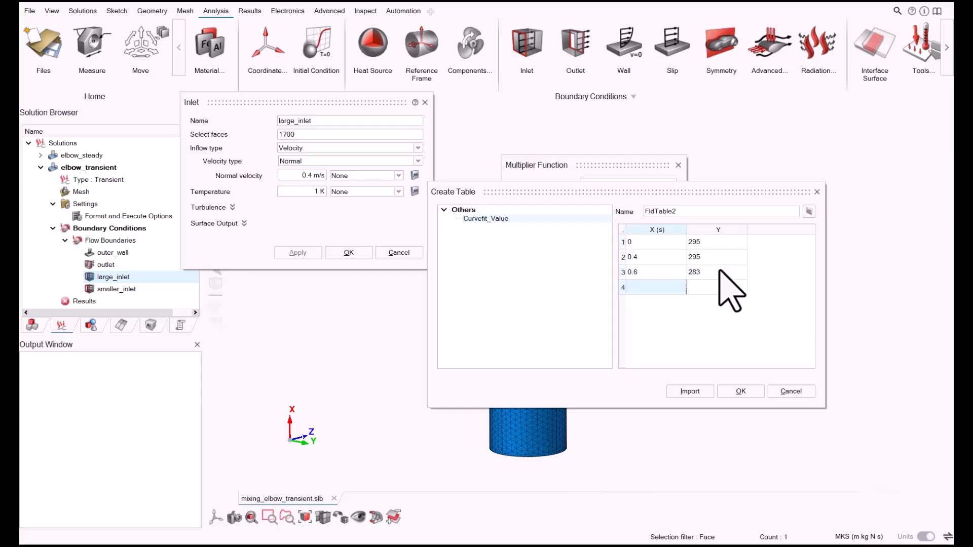
Step: Add the rows 1.6 s with 283 and 1.8 s with 295 to the large inlet's curve fit table
{"action": "type", "text": "1.6"}
{"action": "left_click", "coordinate": [693, 287]}
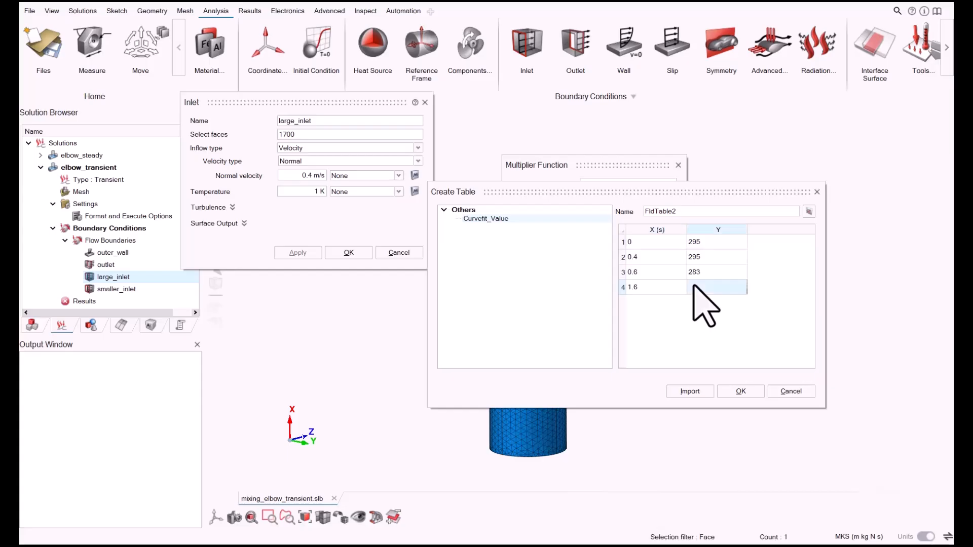
{"action": "type", "text": "283"}
{"action": "key", "text": "Tab"}
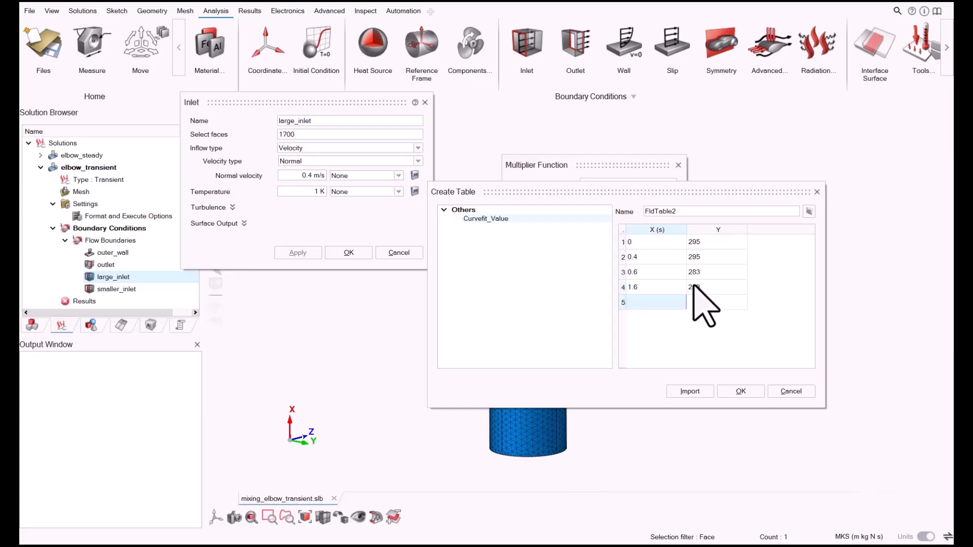
{"action": "type", "text": "1.8"}
{"action": "left_click", "coordinate": [699, 303]}
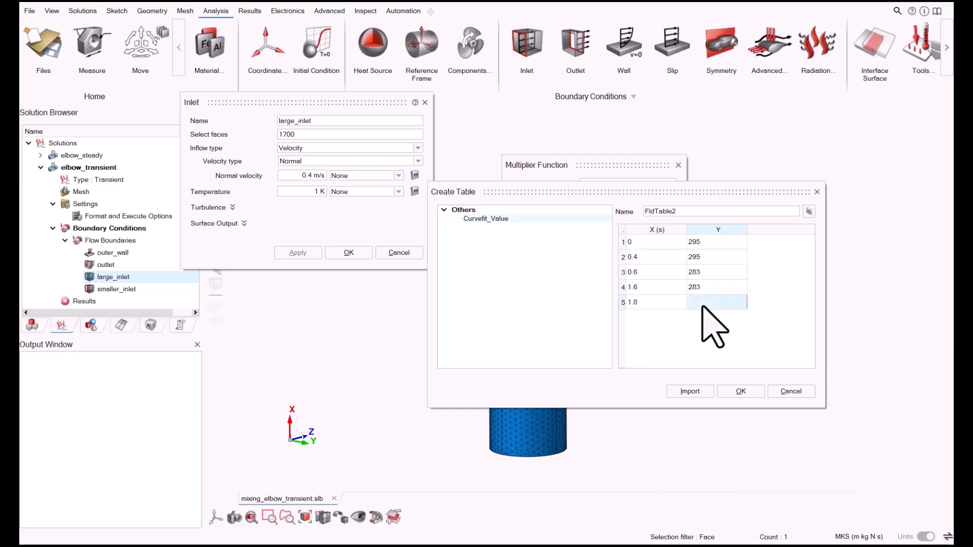
{"action": "type", "text": "295"}
{"action": "key", "text": "Tab"}
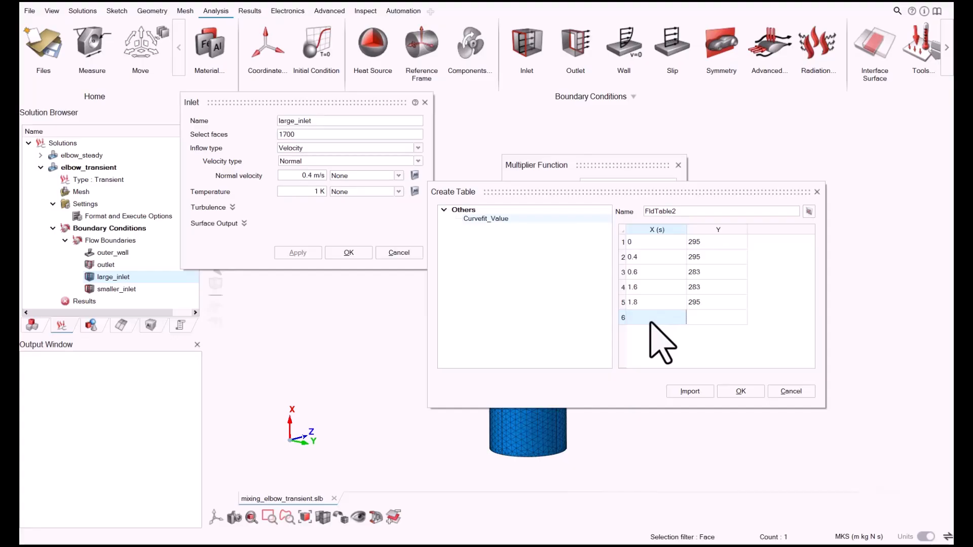
Step: Add the final row of 4 s with 295 and save the large inlet's curve fit table
{"action": "type", "text": "4"}
{"action": "left_click", "coordinate": [697, 322]}
{"action": "type", "text": "295"}
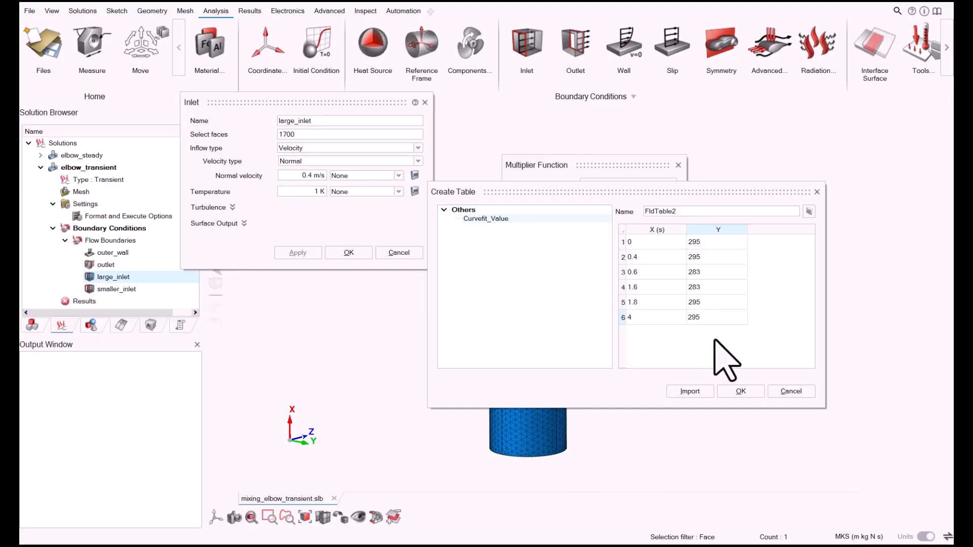
{"action": "left_click", "coordinate": [743, 390]}
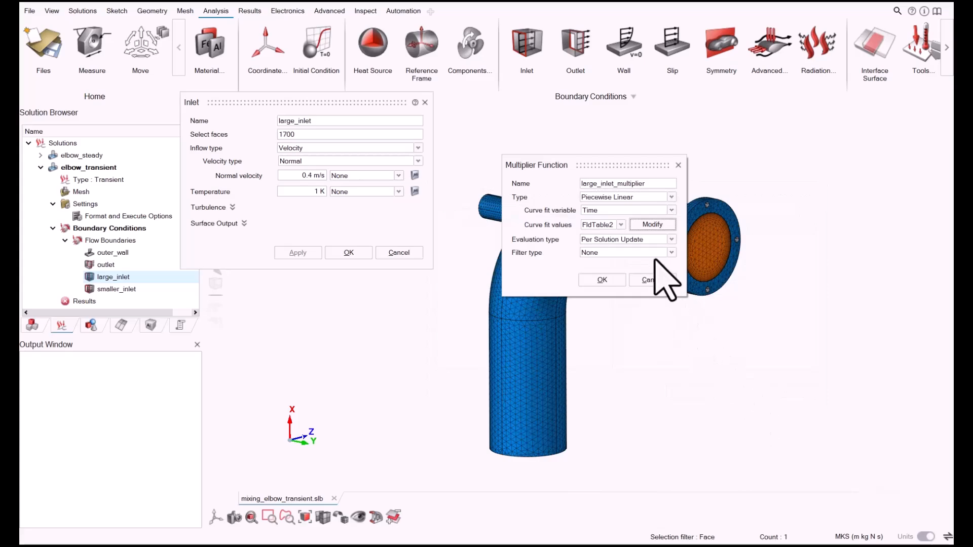
Step: Reopen the large inlet's curve fit table to view its plot, and compute 283 ÷ 295 in Calculator
{"action": "left_click", "coordinate": [652, 225]}
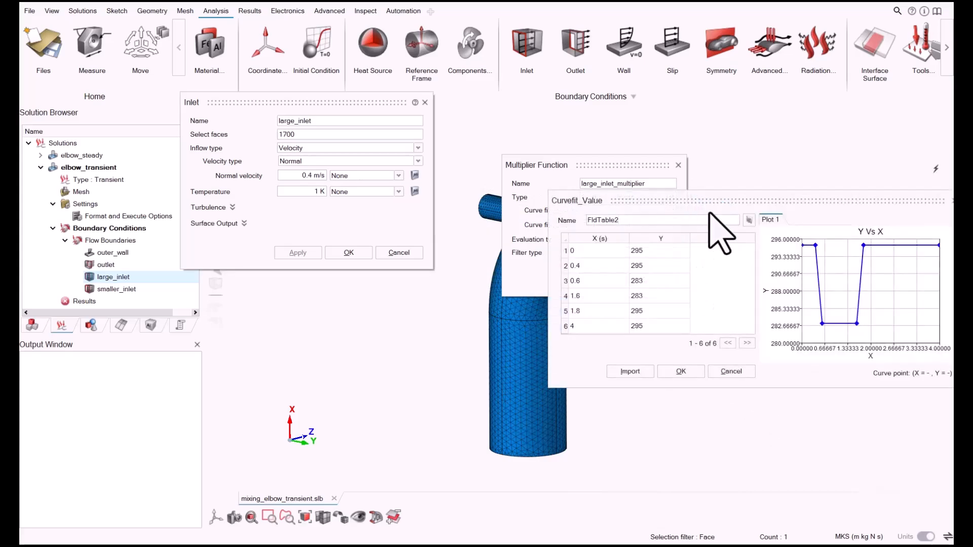
{"action": "left_click_drag", "start_coordinate": [715, 200], "coordinate": [569, 222]}
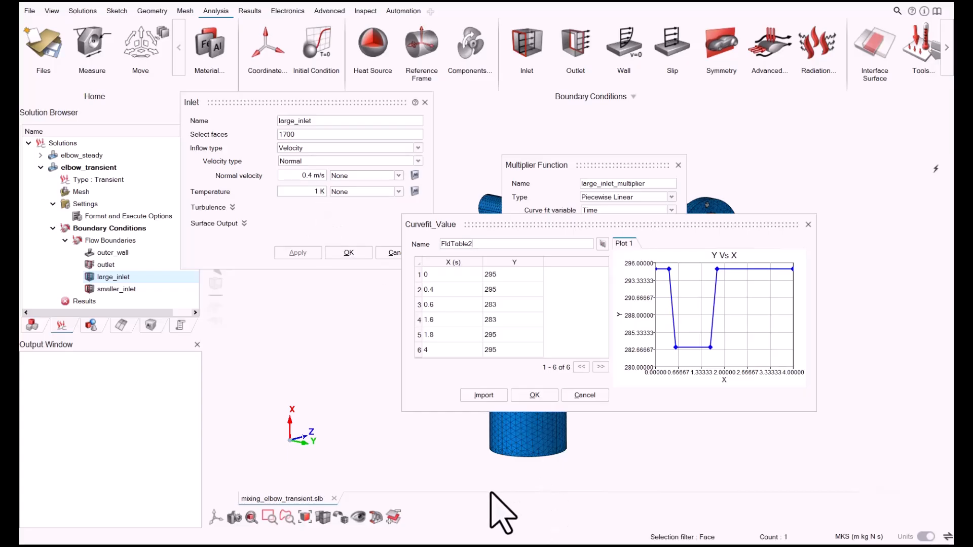
{"action": "mouse_move", "coordinate": [593, 545]}
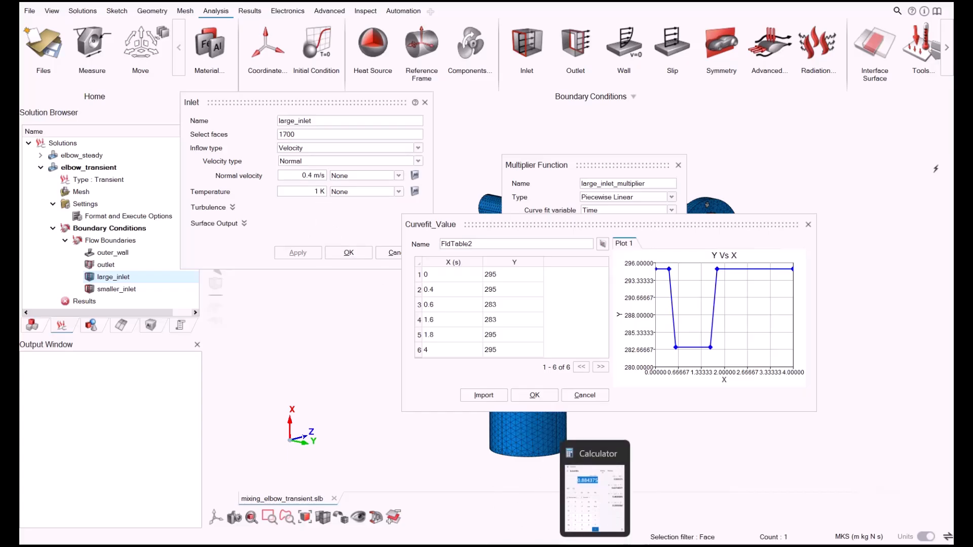
{"action": "left_click", "coordinate": [588, 510]}
{"action": "key", "text": "Escape"}
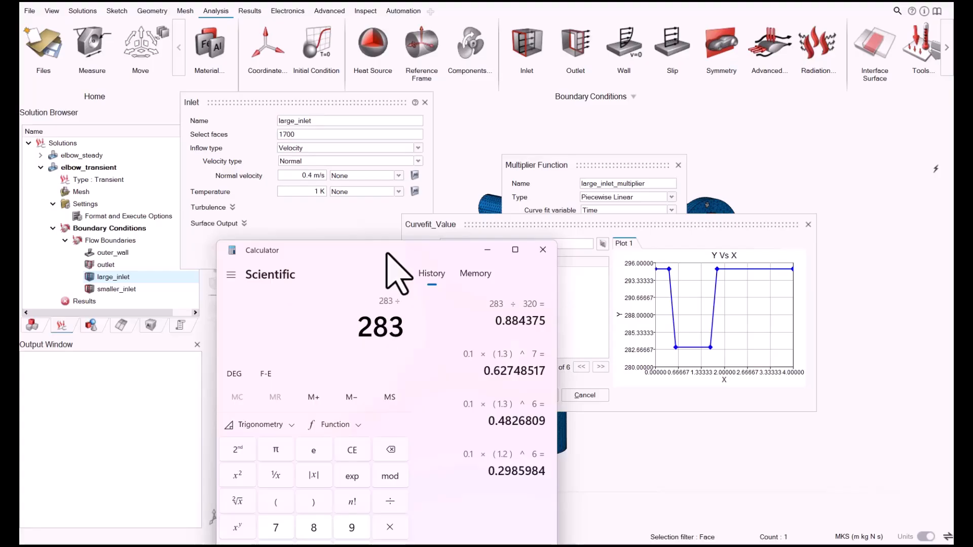
{"action": "type", "text": "295"}
{"action": "key", "text": "Return"}
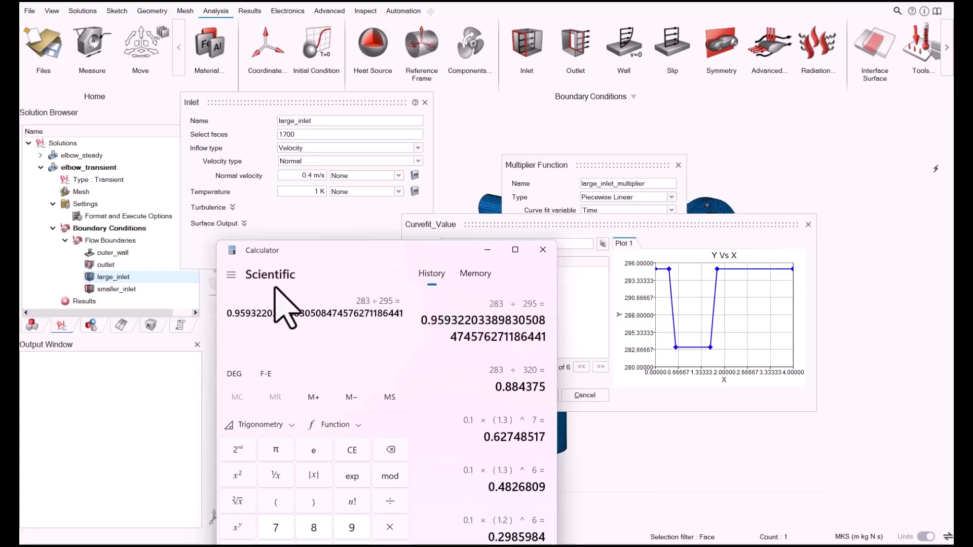
{"action": "left_click_drag", "start_coordinate": [227, 311], "coordinate": [408, 317]}
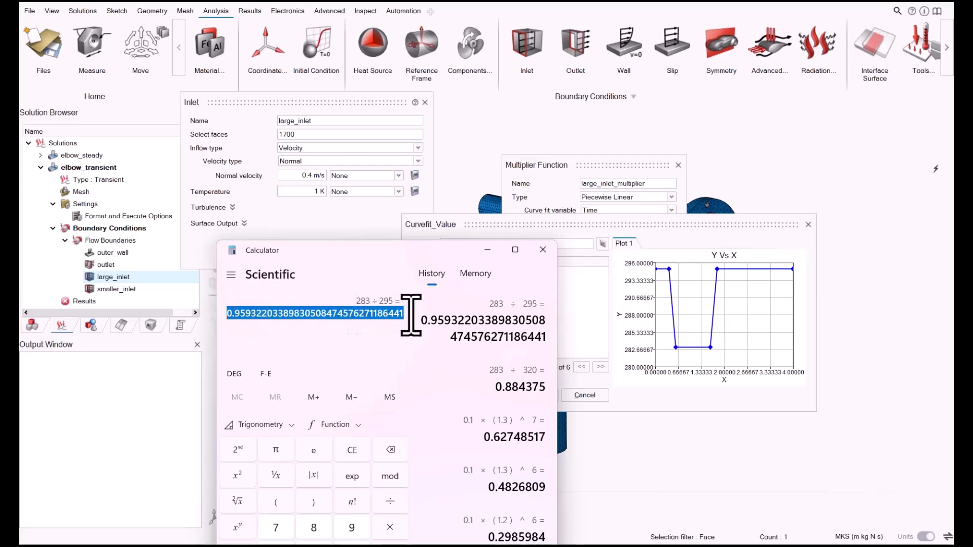
{"action": "left_click", "coordinate": [489, 250]}
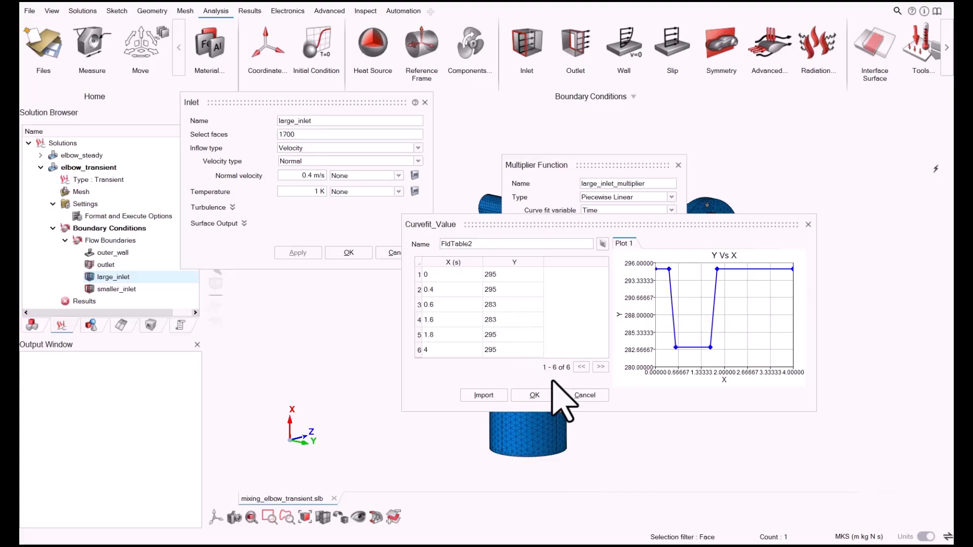
Step: Close the curve fit table and save large_inlet_multiplier as the temperature multiplier of the large inlet
{"action": "left_click", "coordinate": [583, 396]}
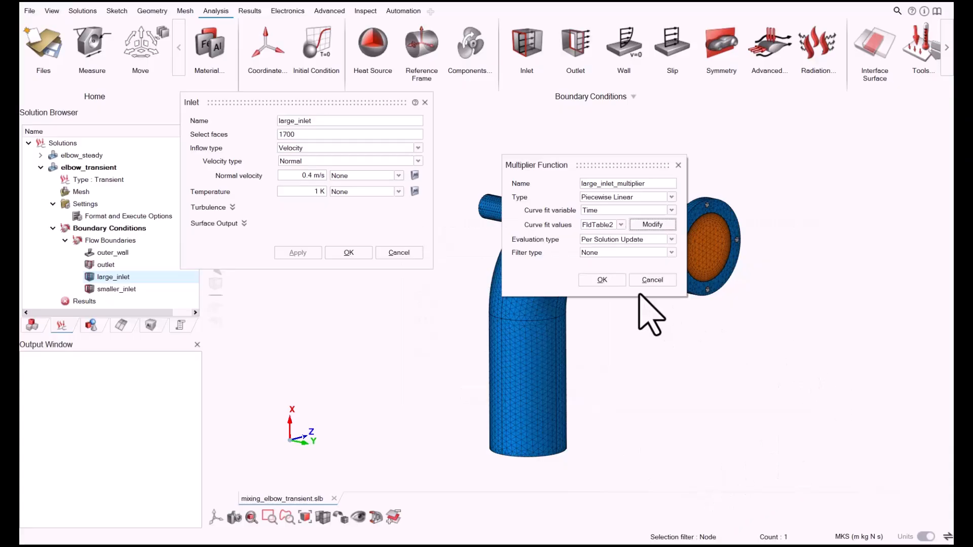
{"action": "left_click", "coordinate": [609, 279]}
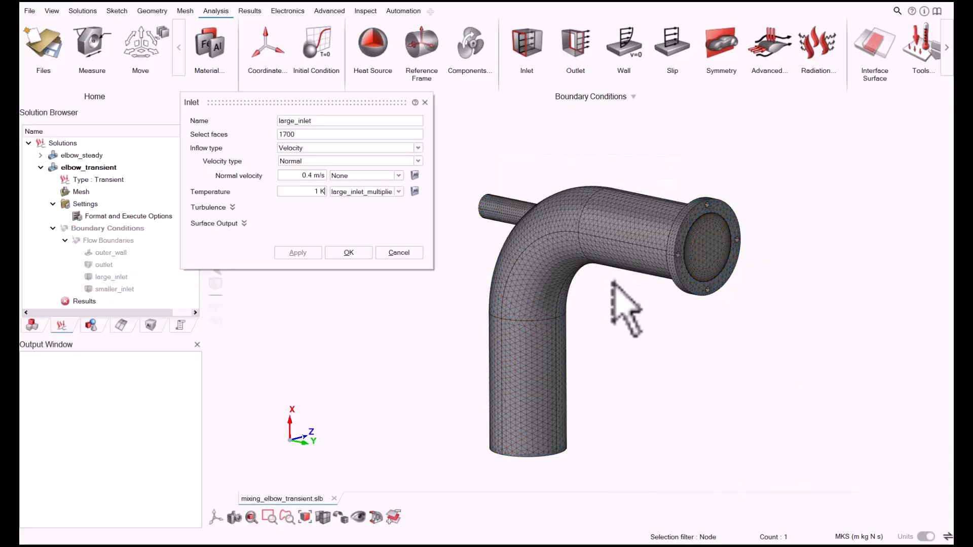
{"action": "left_click", "coordinate": [349, 254]}
Step: Add solver settings to elbow_transient with the Flow and Turbulence equations turned off
{"action": "scroll", "coordinate": [678, 221], "scroll_direction": "up", "scroll_amount": 3}
{"action": "scroll", "coordinate": [690, 246], "scroll_direction": "down", "scroll_amount": 3}
{"action": "middle_click_drag", "start_coordinate": [704, 278], "coordinate": [621, 284]}
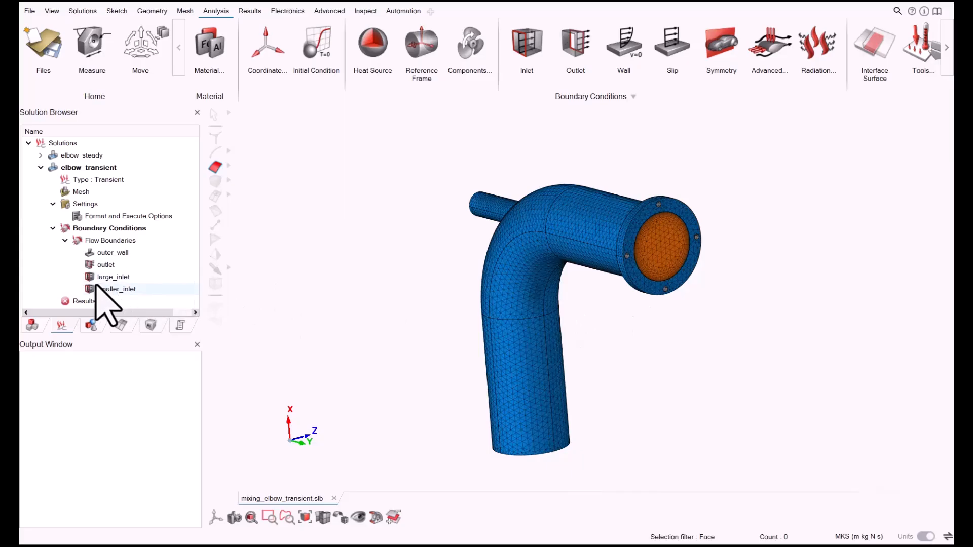
{"action": "right_click", "coordinate": [80, 204]}
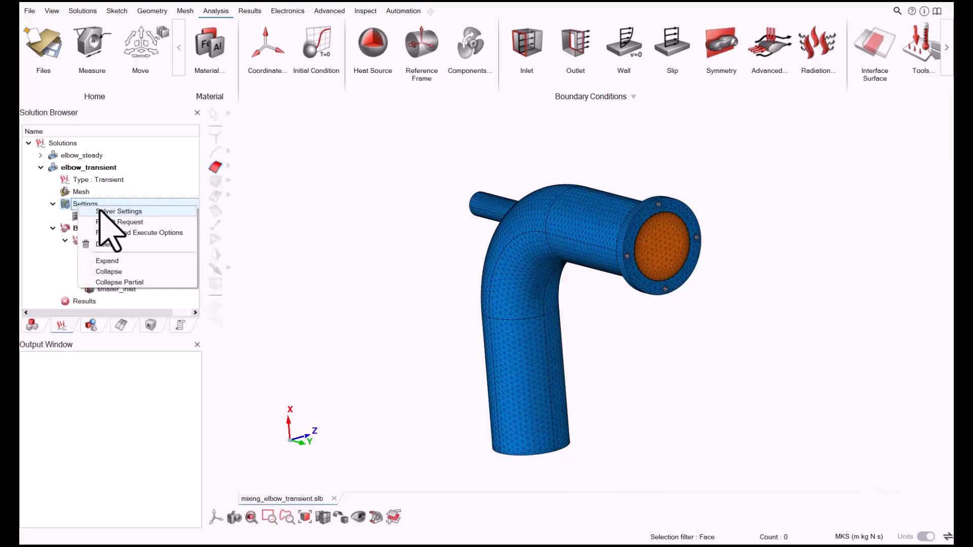
{"action": "left_click", "coordinate": [99, 211]}
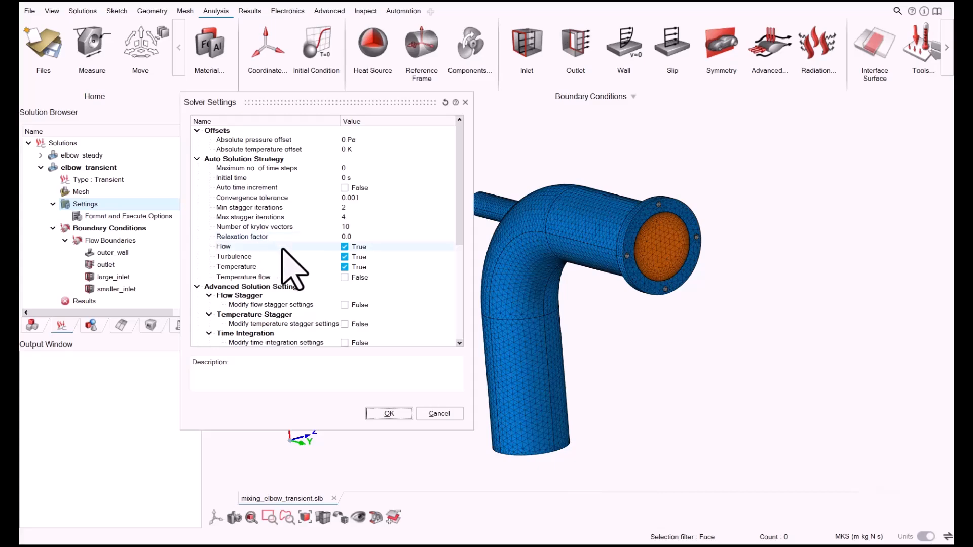
{"action": "left_click", "coordinate": [345, 258]}
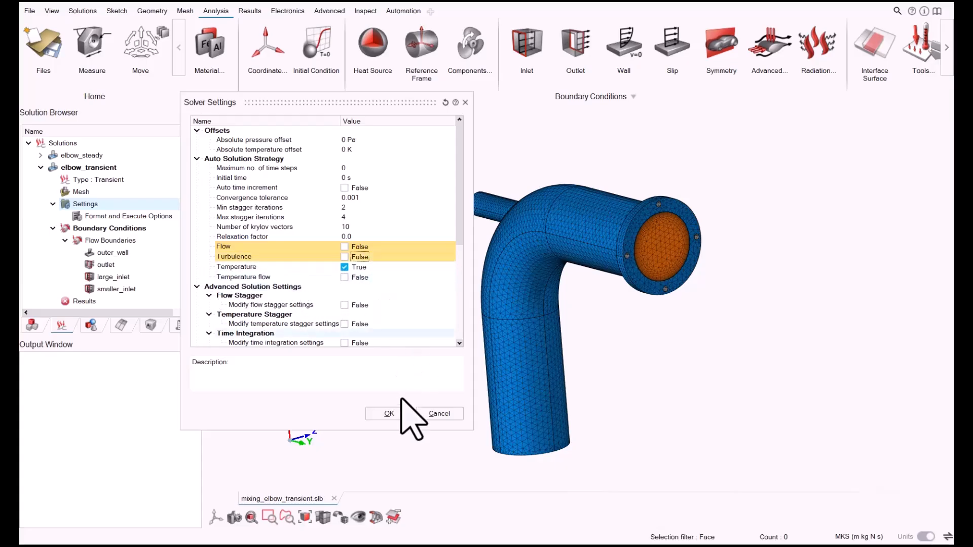
{"action": "left_click", "coordinate": [398, 415]}
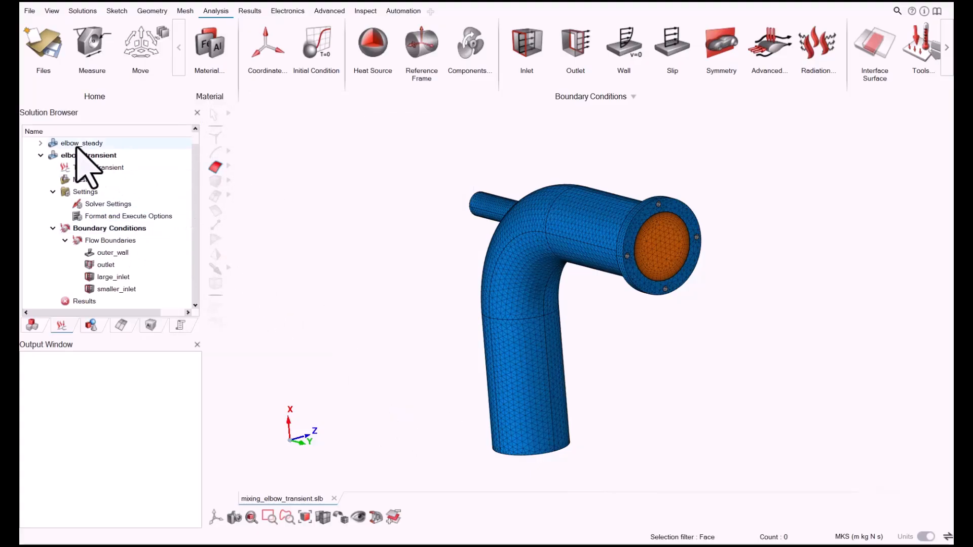
Step: Include the initial temperature from elbow_steady in the elbow_transient solution
{"action": "left_click", "coordinate": [40, 144]}
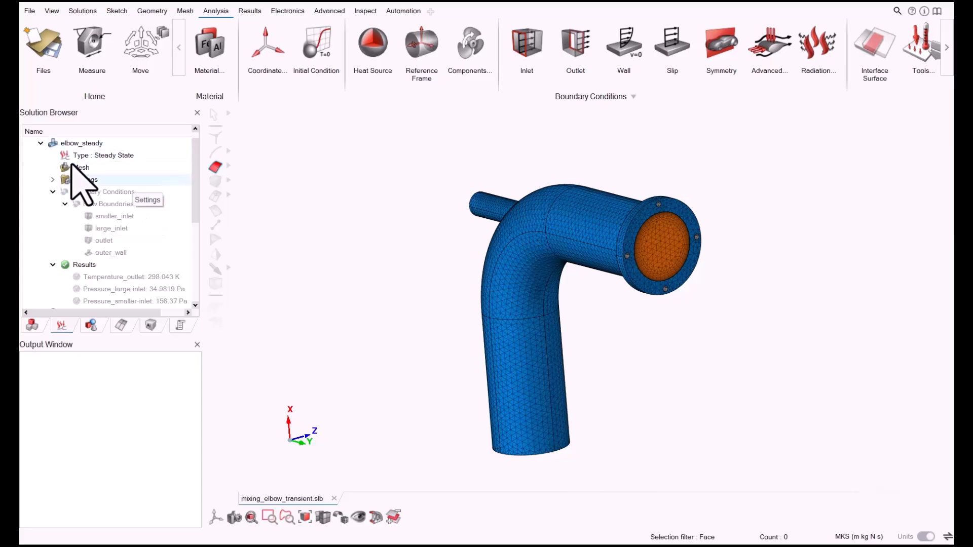
{"action": "left_click", "coordinate": [40, 143]}
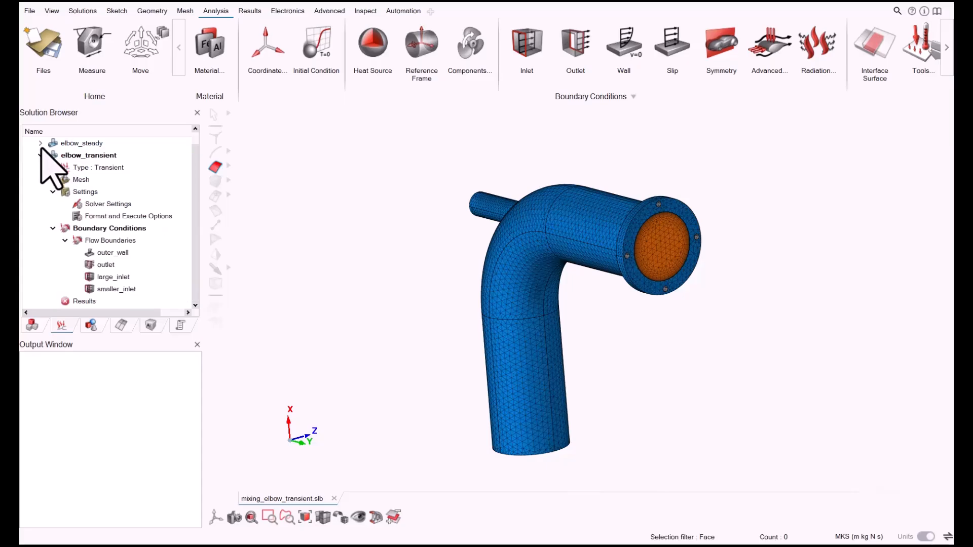
{"action": "right_click", "coordinate": [92, 228]}
{"action": "mouse_move", "coordinate": [150, 234]}
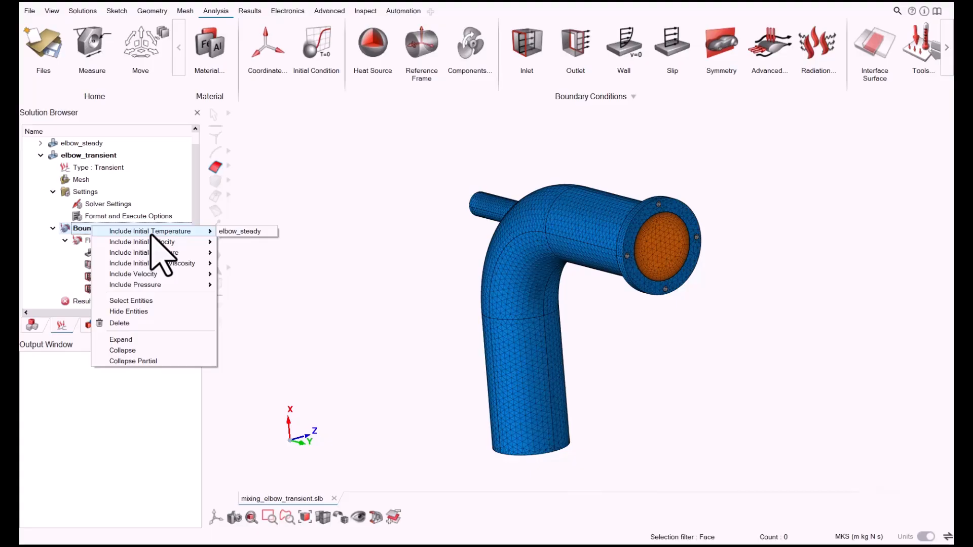
{"action": "left_click", "coordinate": [233, 232]}
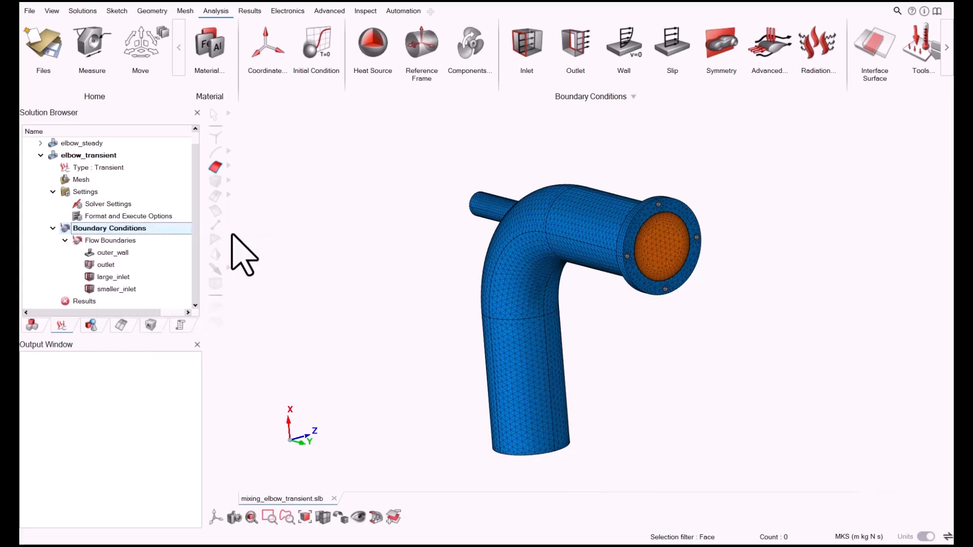
Step: Include the initial velocity, initial pressure and initial eddy viscosity from elbow_steady in elbow_transient
{"action": "right_click", "coordinate": [124, 229]}
{"action": "mouse_move", "coordinate": [215, 287]}
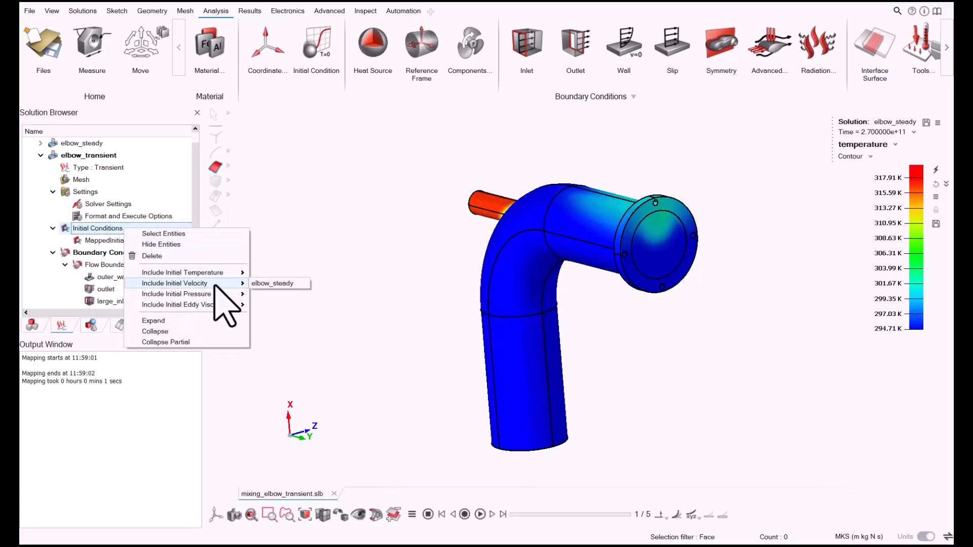
{"action": "left_click", "coordinate": [268, 283]}
{"action": "right_click", "coordinate": [124, 228]}
{"action": "mouse_move", "coordinate": [182, 294]}
{"action": "left_click", "coordinate": [268, 294]}
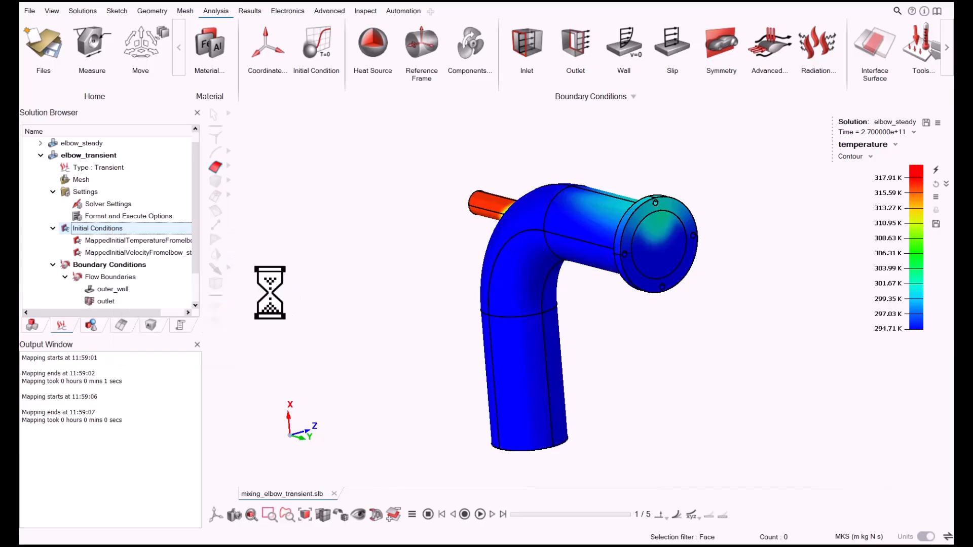
{"action": "right_click", "coordinate": [123, 229]}
{"action": "left_click", "coordinate": [261, 308]}
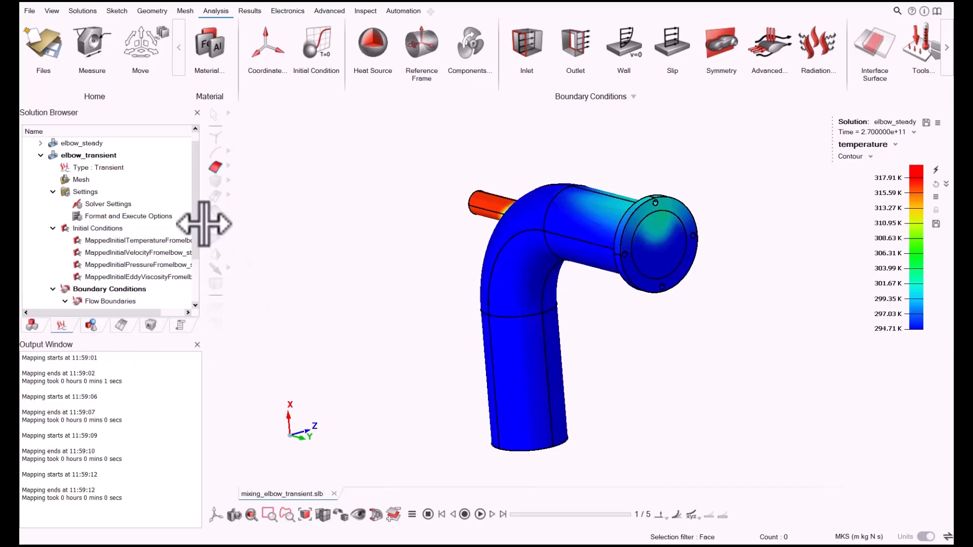
Step: Add a result request to elbow_transient with the nodal output frequency set to 1
{"action": "left_click_drag", "start_coordinate": [203, 223], "coordinate": [235, 224]}
{"action": "scroll", "coordinate": [206, 278], "scroll_direction": "down", "scroll_amount": 2}
{"action": "scroll", "coordinate": [206, 263], "scroll_direction": "up", "scroll_amount": 3}
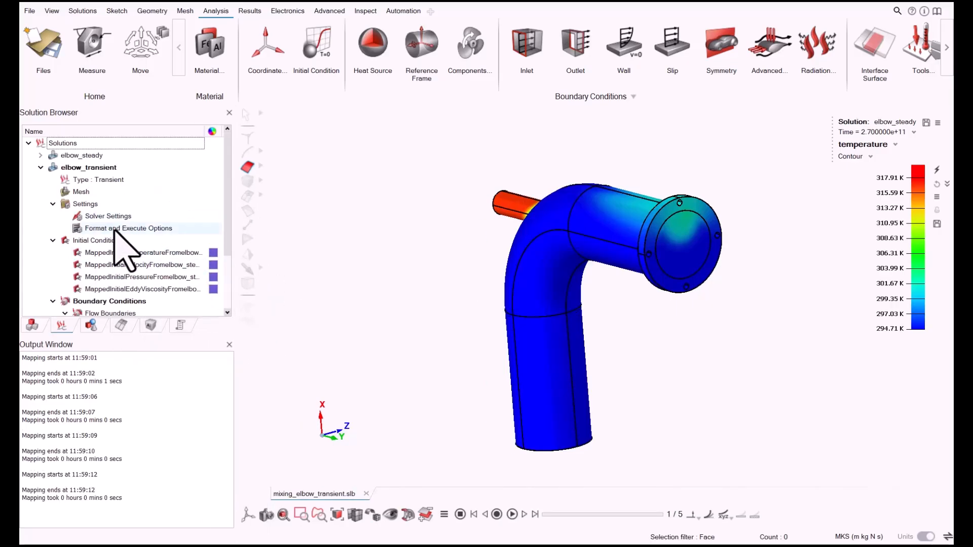
{"action": "right_click", "coordinate": [94, 205]}
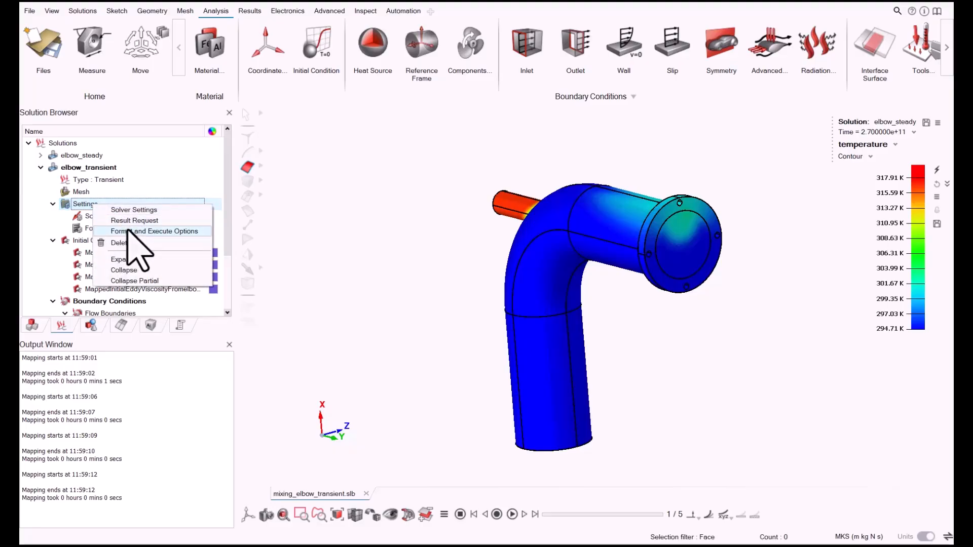
{"action": "left_click", "coordinate": [140, 222]}
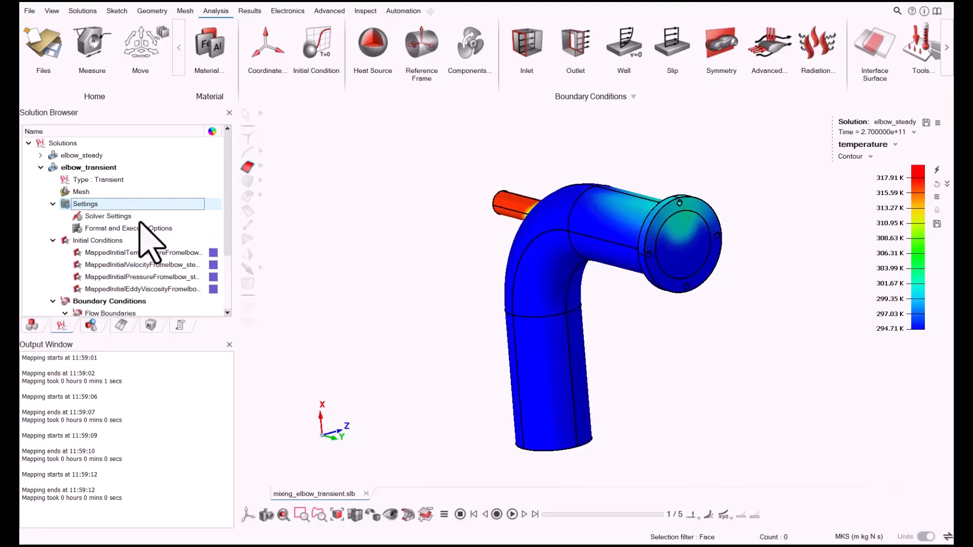
{"action": "left_click", "coordinate": [349, 159]}
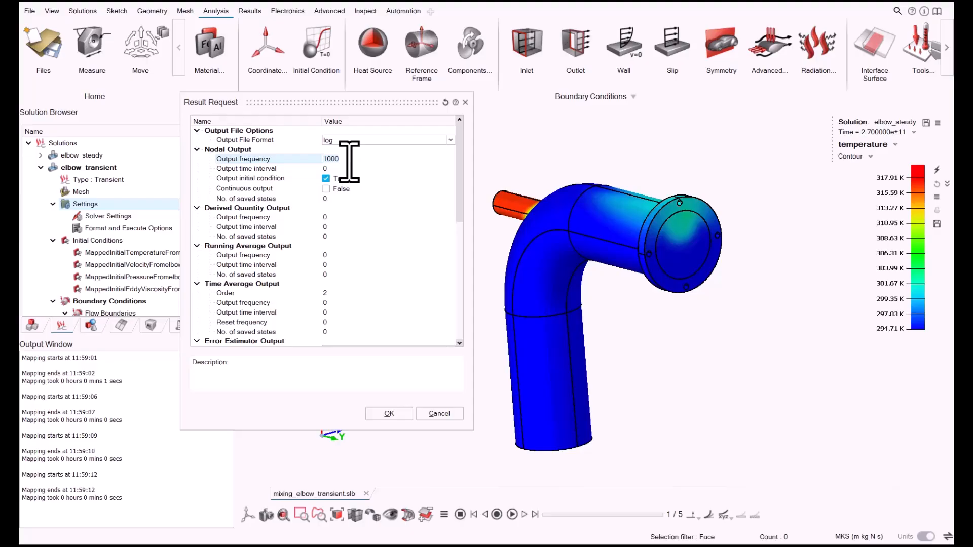
{"action": "key", "text": "BackSpace"}
{"action": "key", "text": "BackSpace"}
{"action": "key", "text": "BackSpace"}
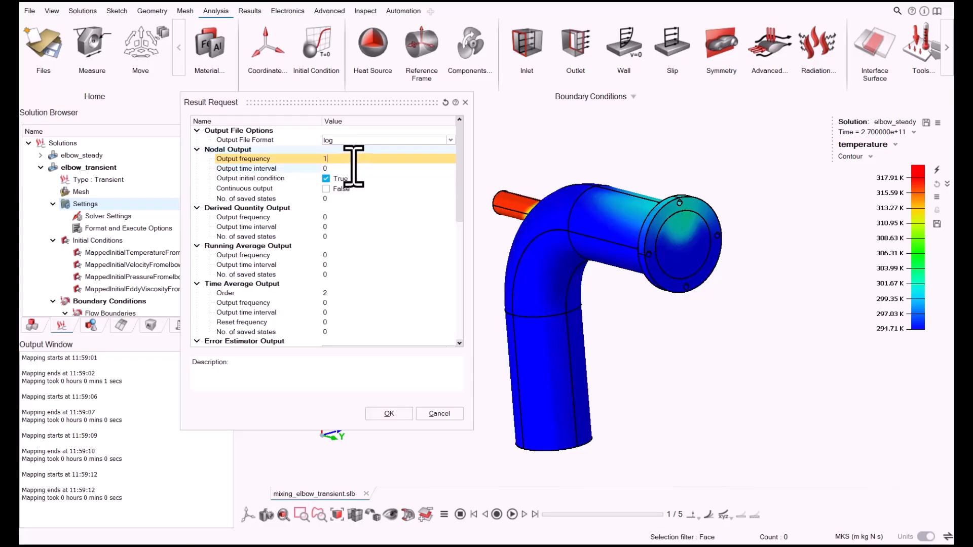
{"action": "left_click", "coordinate": [389, 415]}
Step: Set the elbow_transient solution's time step size to 0.1 s and its final time to 4 s
{"action": "left_click", "coordinate": [79, 193]}
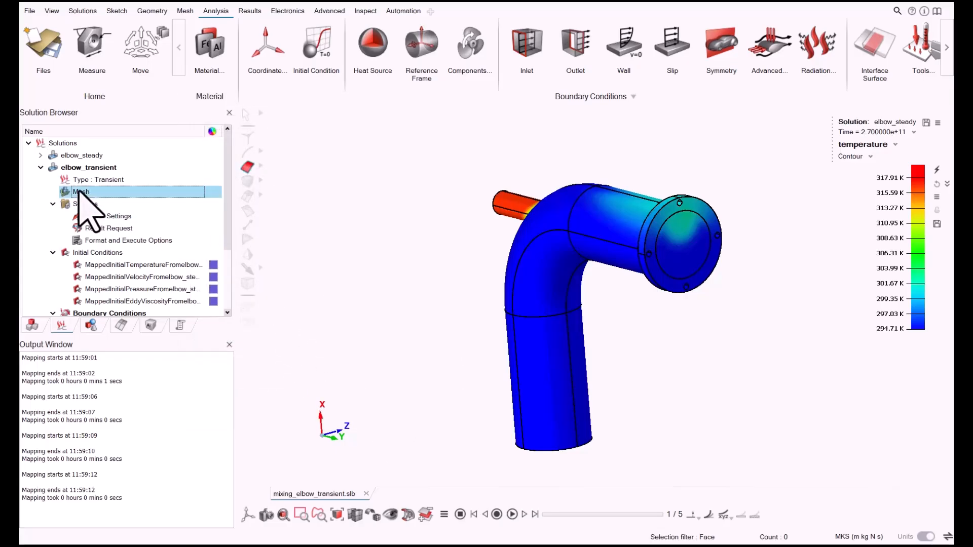
{"action": "double_click", "coordinate": [79, 191]}
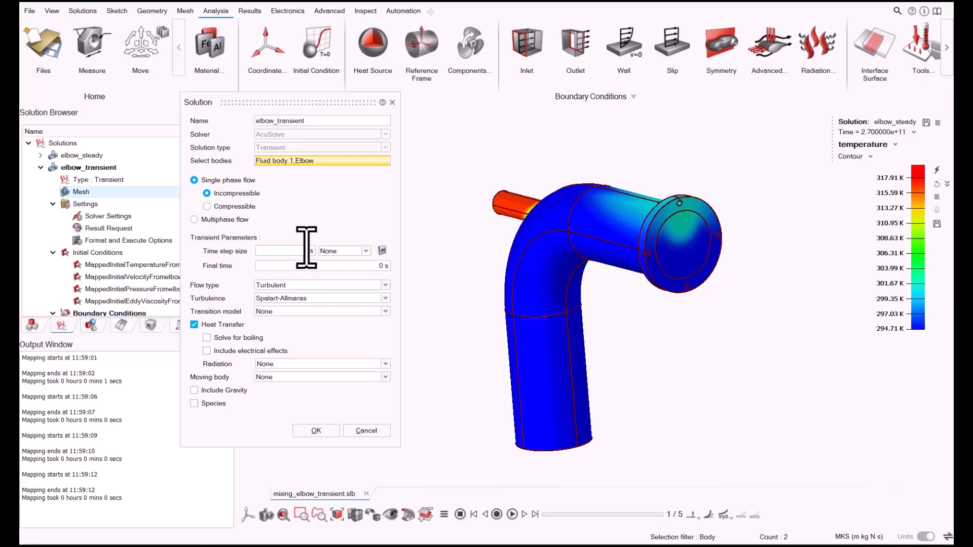
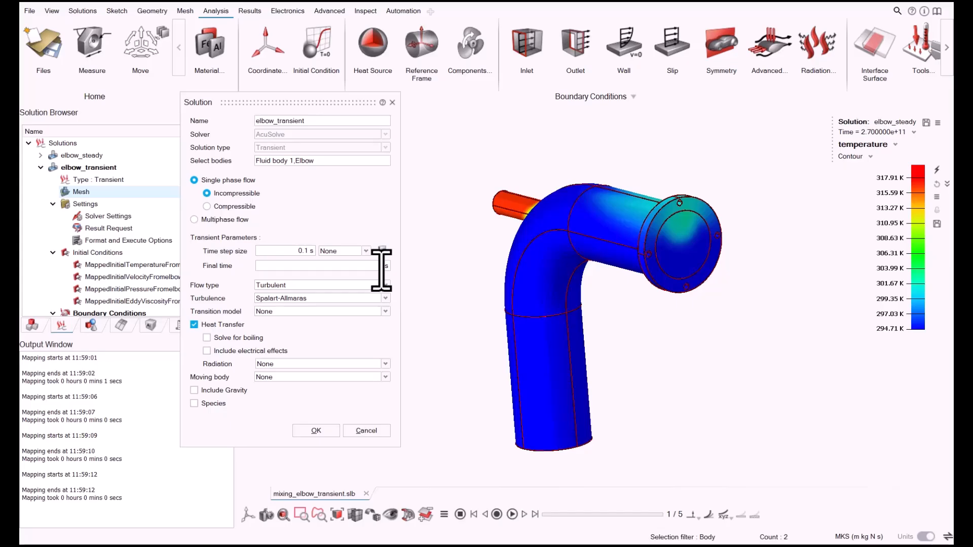
{"action": "left_click", "coordinate": [381, 267]}
{"action": "type", "text": "4 s"}
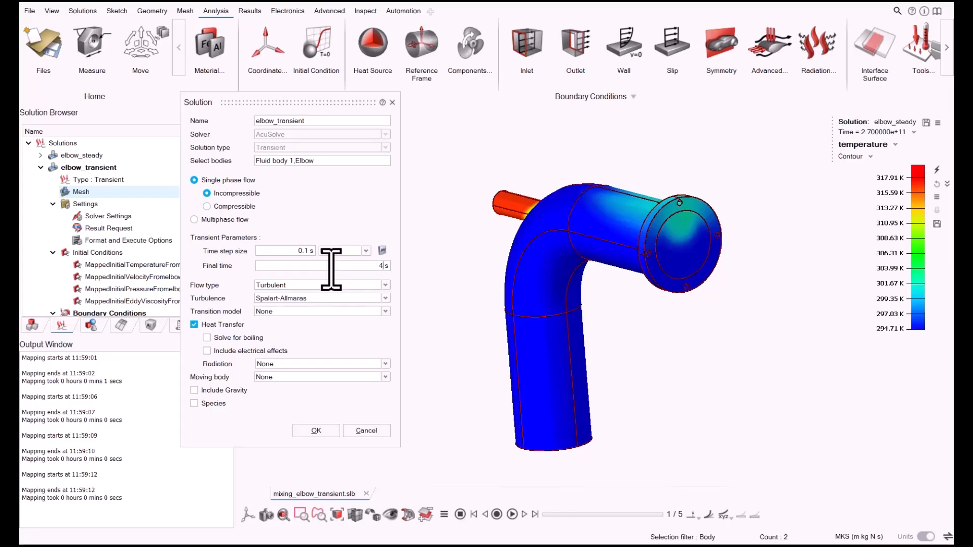
{"action": "left_click", "coordinate": [316, 430]}
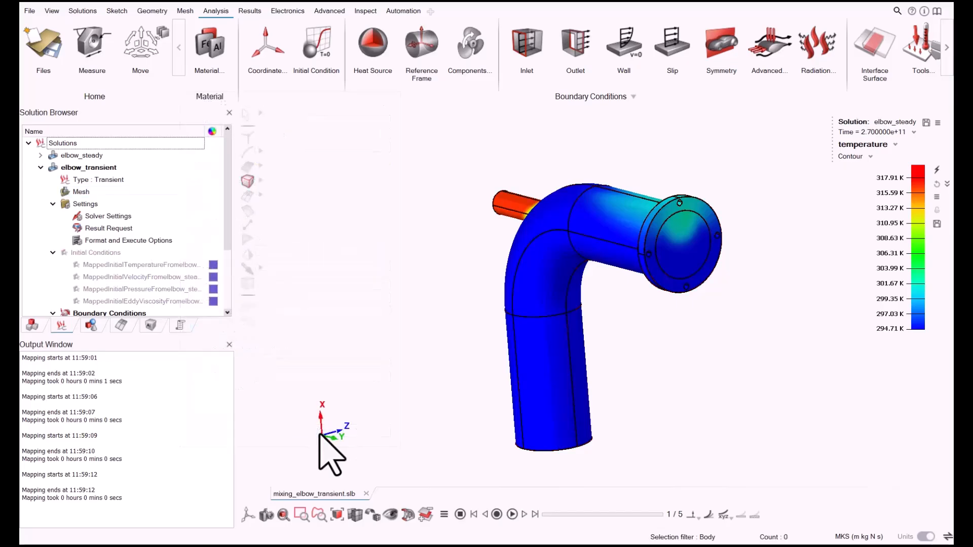
Step: Reopen the result request to review its nodal output frequency, and close it without changes
{"action": "double_click", "coordinate": [105, 229]}
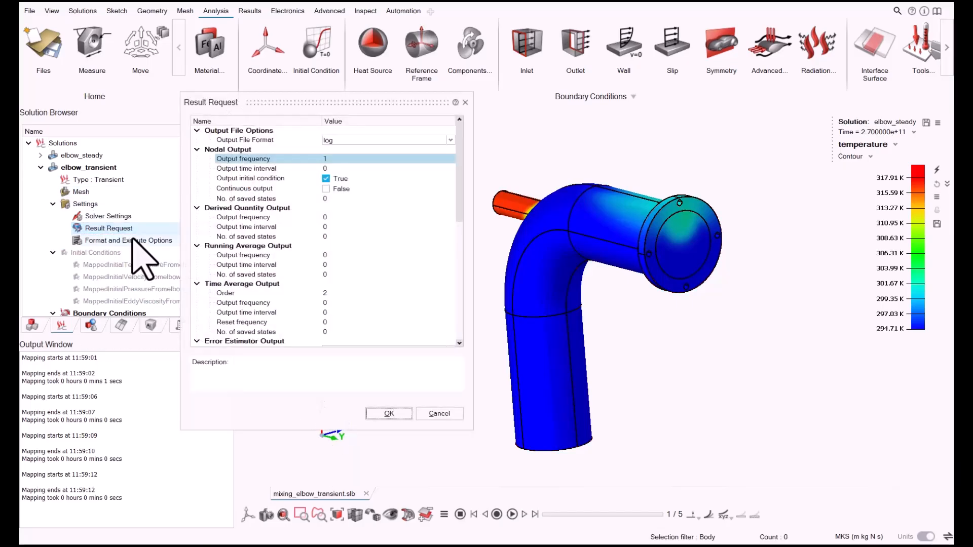
{"action": "left_click", "coordinate": [360, 158]}
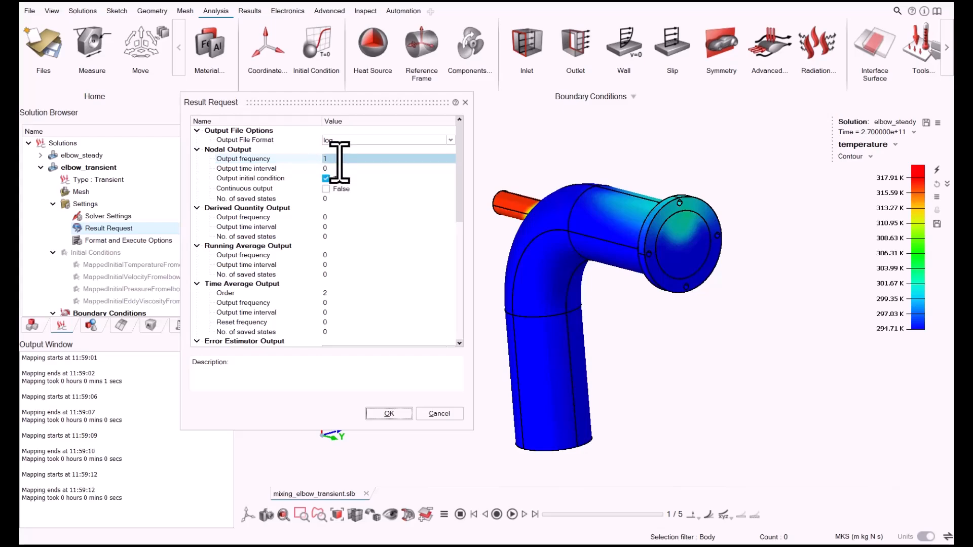
{"action": "left_click", "coordinate": [440, 414]}
Step: Look through the elbow_transient setup and reopen its solution settings to check the time step size and final time
{"action": "scroll", "coordinate": [101, 228], "scroll_direction": "down", "scroll_amount": 3}
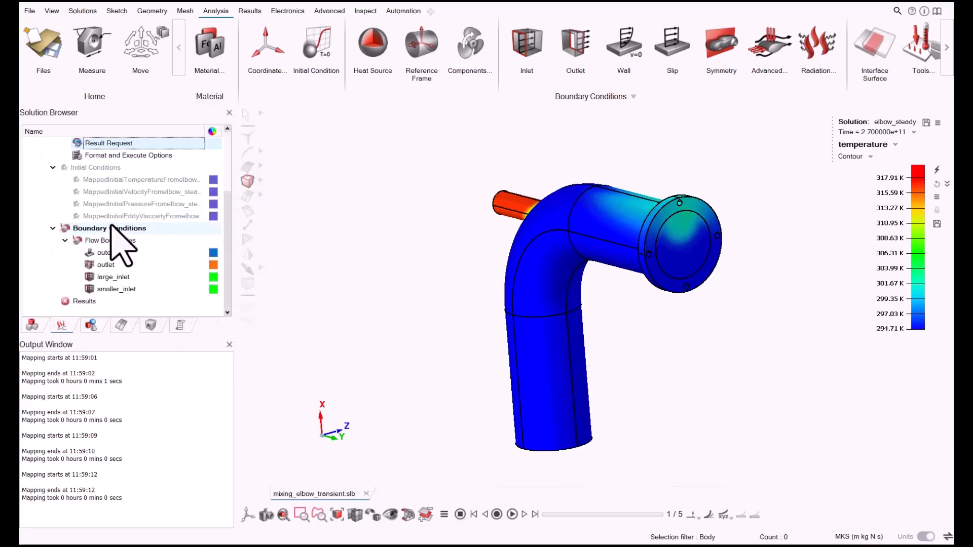
{"action": "scroll", "coordinate": [127, 231], "scroll_direction": "up", "scroll_amount": 3}
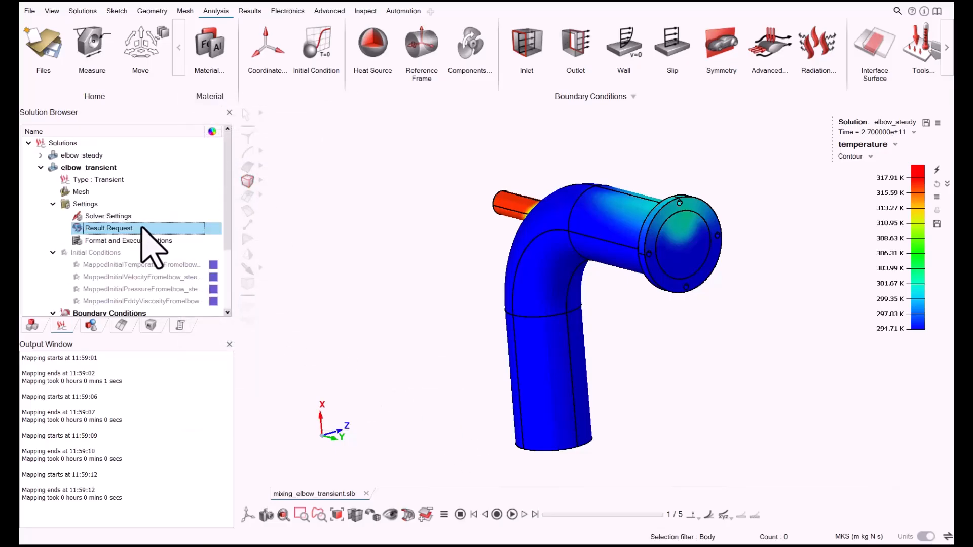
{"action": "scroll", "coordinate": [149, 239], "scroll_direction": "down", "scroll_amount": 3}
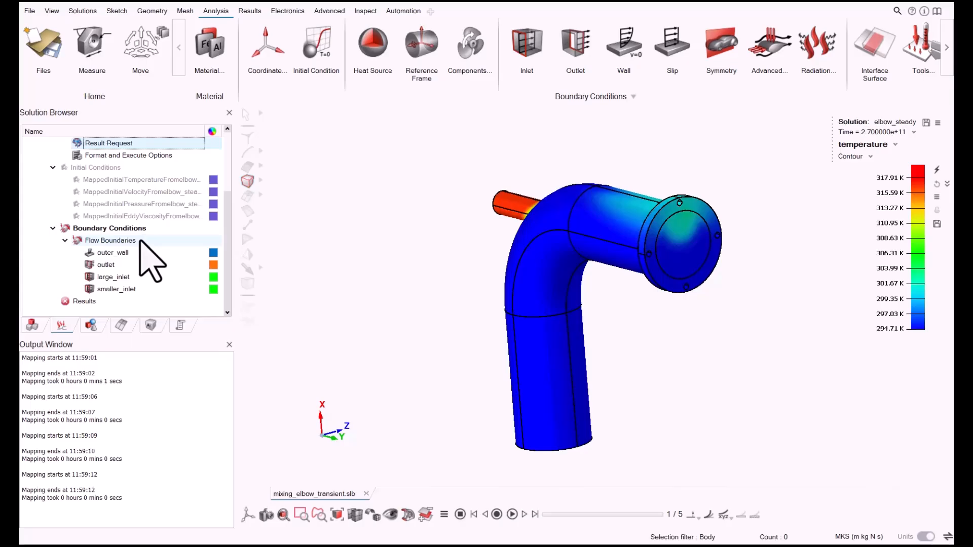
{"action": "scroll", "coordinate": [132, 218], "scroll_direction": "up", "scroll_amount": 3}
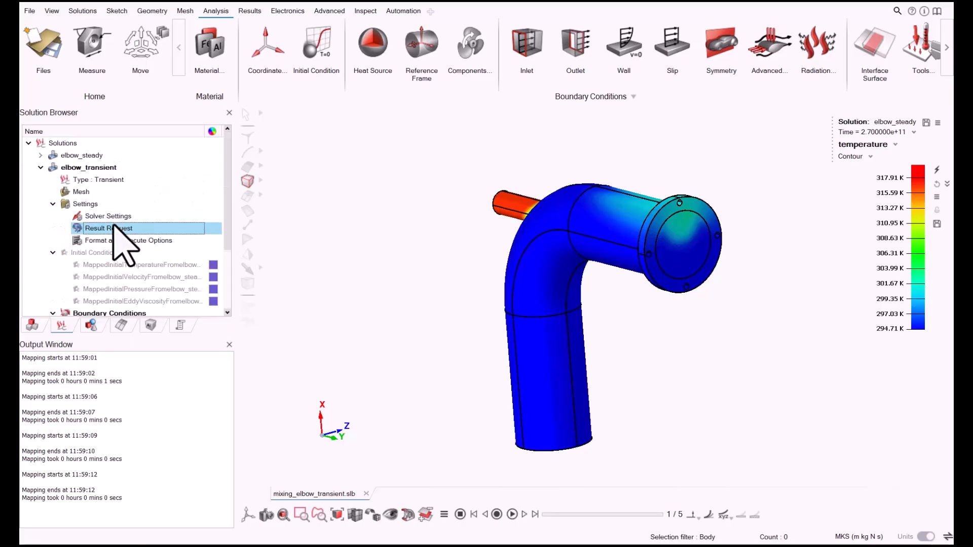
{"action": "left_click", "coordinate": [81, 192]}
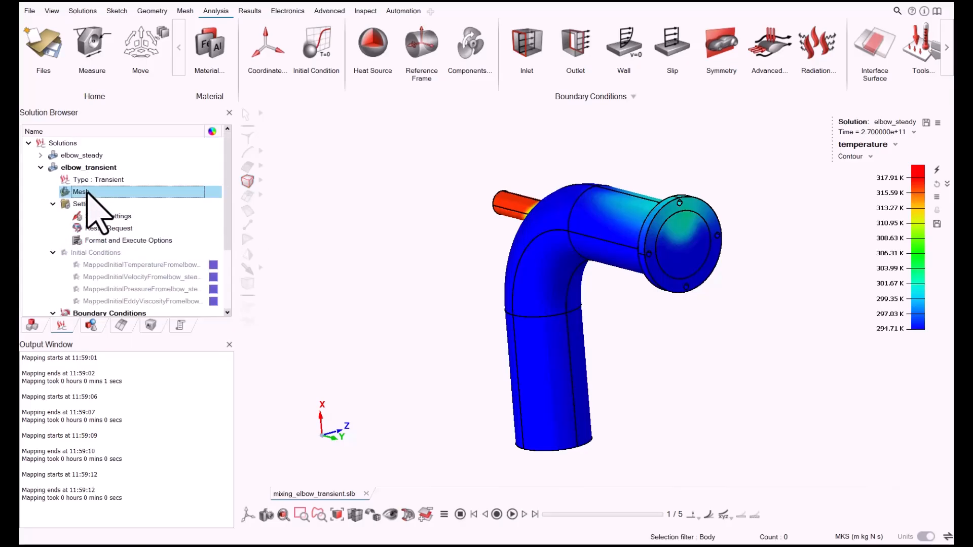
{"action": "double_click", "coordinate": [90, 180]}
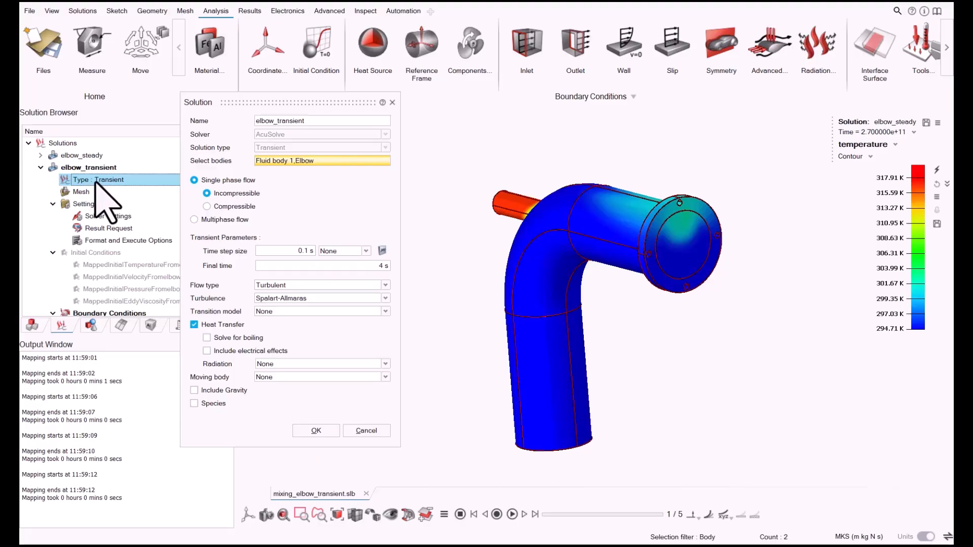
{"action": "left_click", "coordinate": [393, 103]}
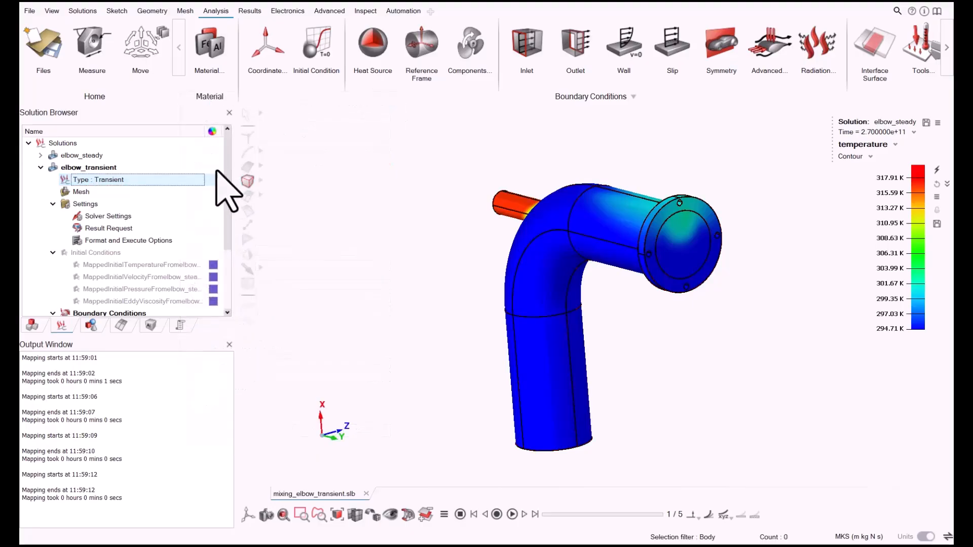
{"action": "right_click", "coordinate": [116, 181]}
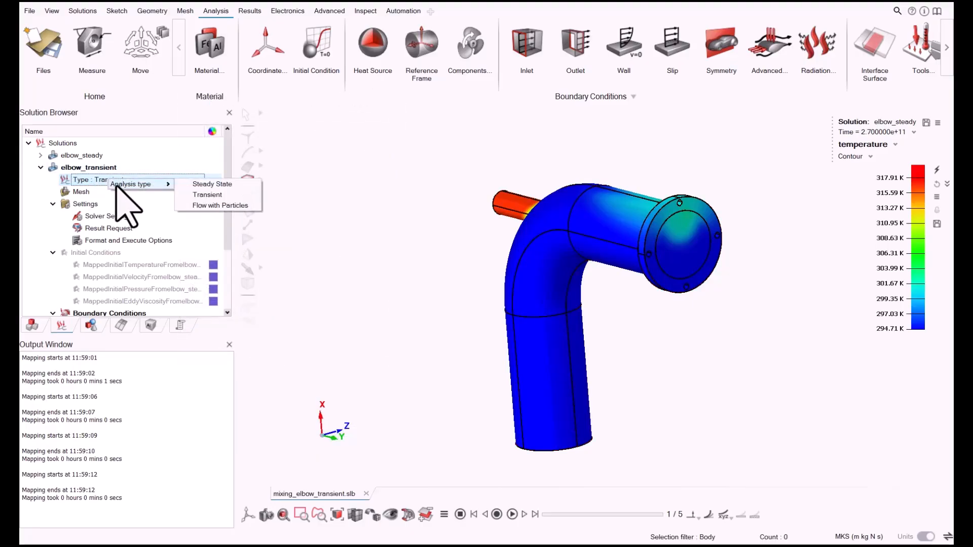
{"action": "double_click", "coordinate": [101, 191]}
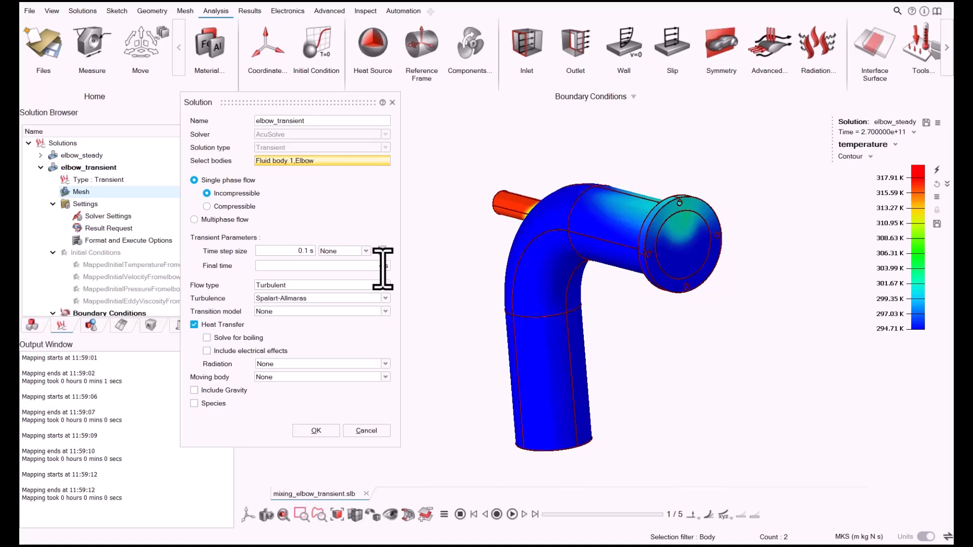
Step: Dismiss the solution settings and review the transient solver settings: the flow, turbulence and temperature equations and the stagger iteration limits
{"action": "left_click", "coordinate": [371, 432]}
{"action": "left_click", "coordinate": [124, 217]}
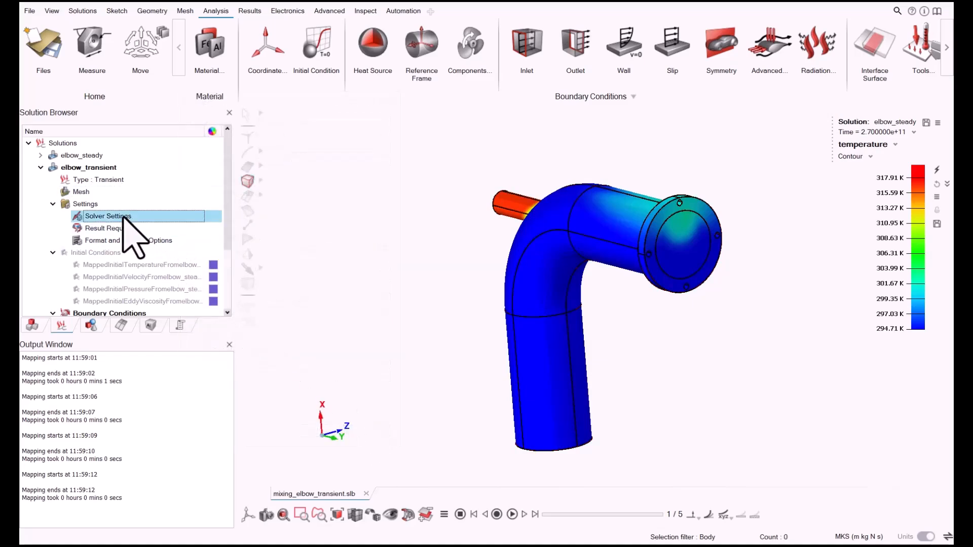
{"action": "double_click", "coordinate": [125, 217]}
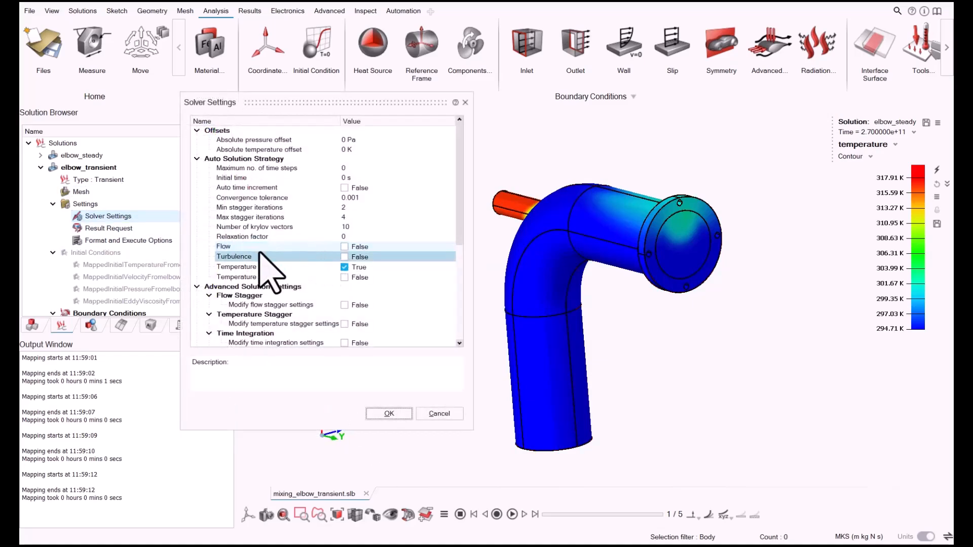
{"action": "left_click", "coordinate": [232, 246]}
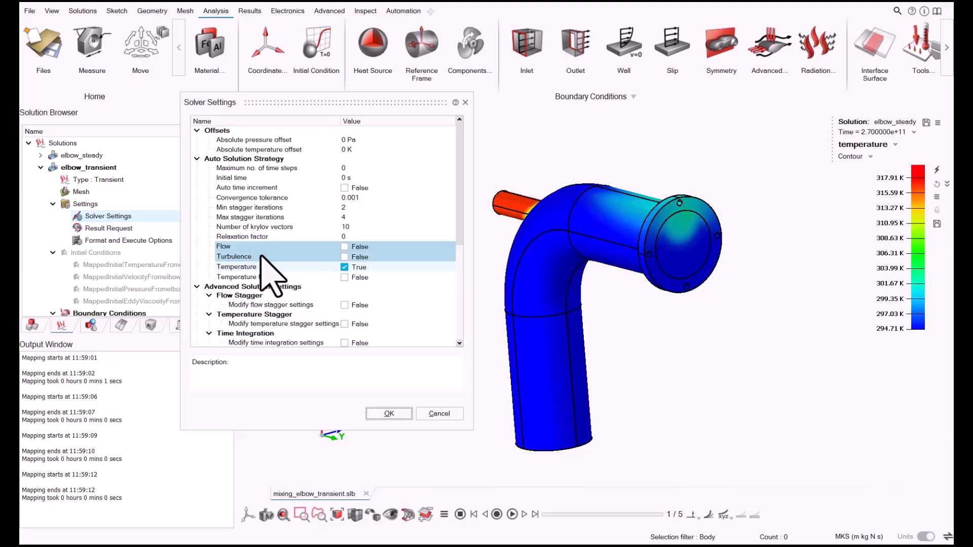
{"action": "left_click", "coordinate": [241, 257], "text": "shift"}
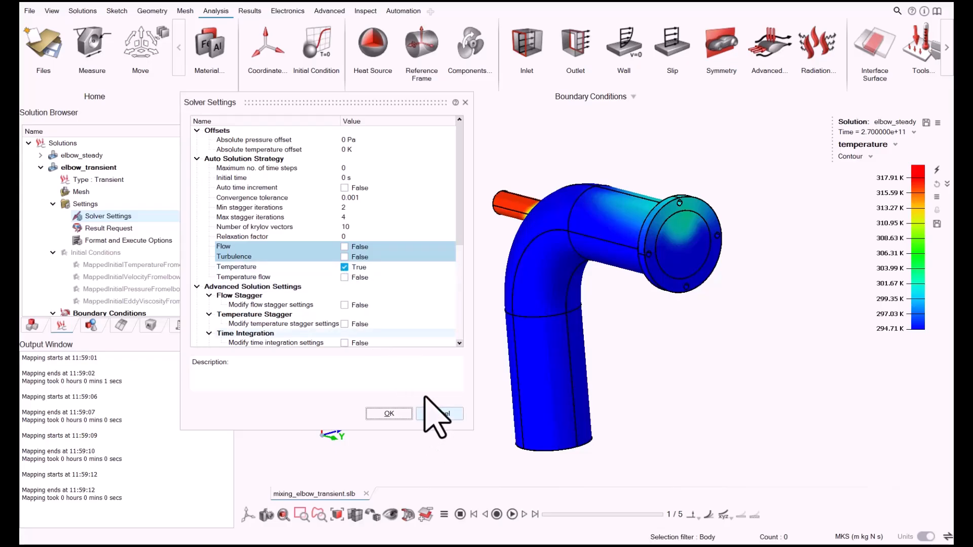
{"action": "left_click", "coordinate": [246, 217]}
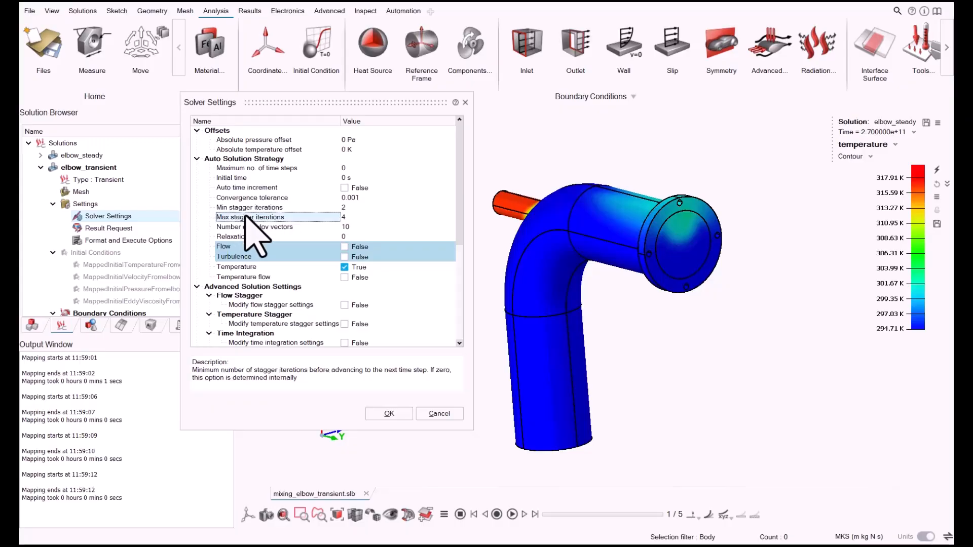
{"action": "left_click", "coordinate": [249, 208]}
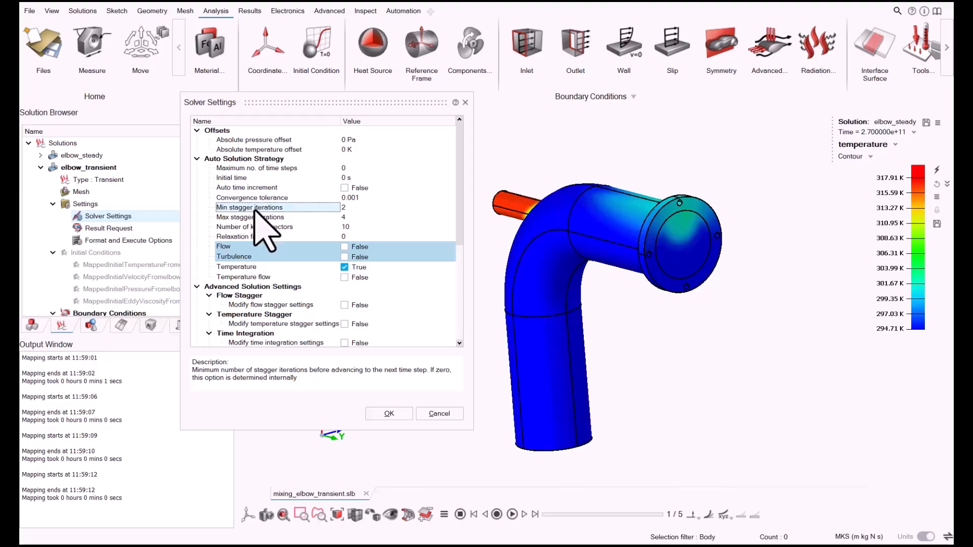
Step: Try 6 as the maximum number of stagger iterations, restore it to 4, and accept the solver settings
{"action": "left_click", "coordinate": [364, 217]}
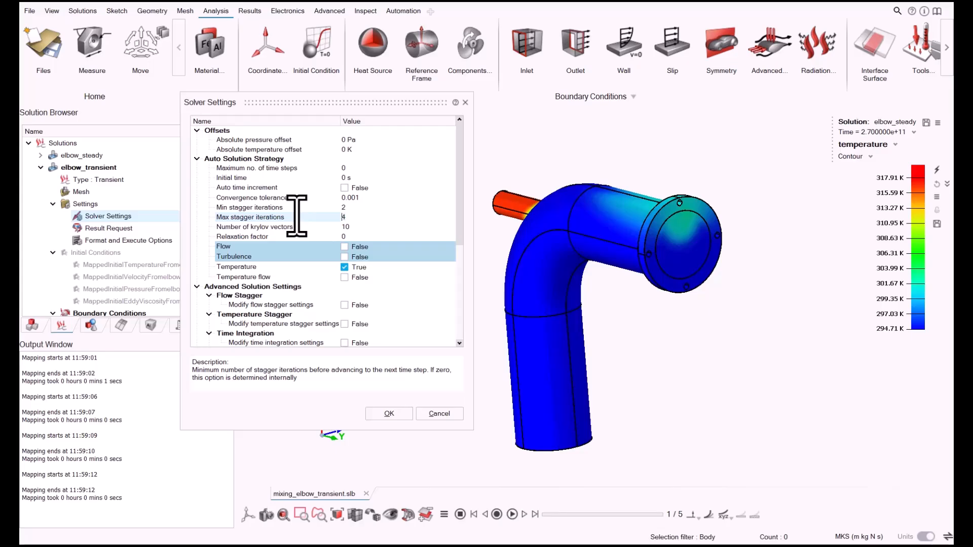
{"action": "type", "text": "6"}
{"action": "key", "text": "Return"}
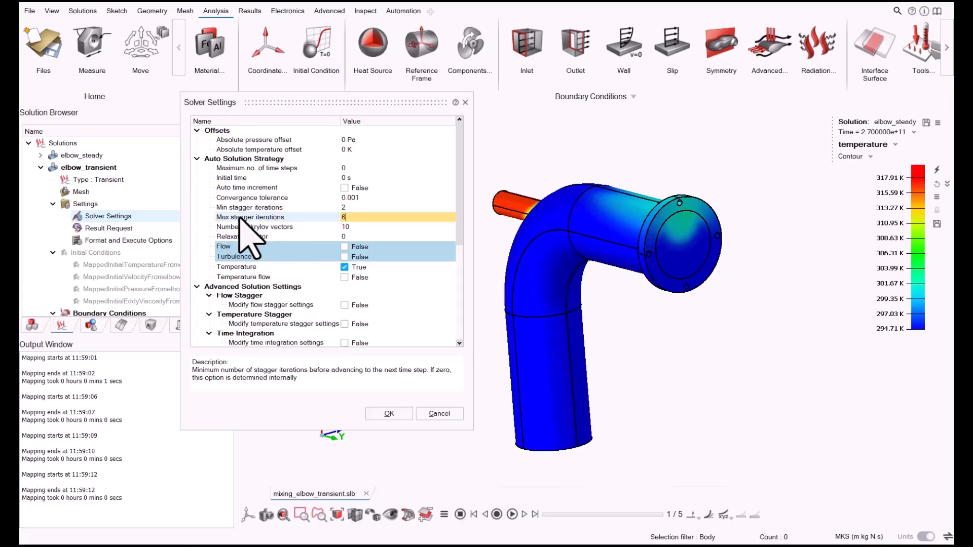
{"action": "left_click", "coordinate": [359, 217]}
{"action": "type", "text": "4"}
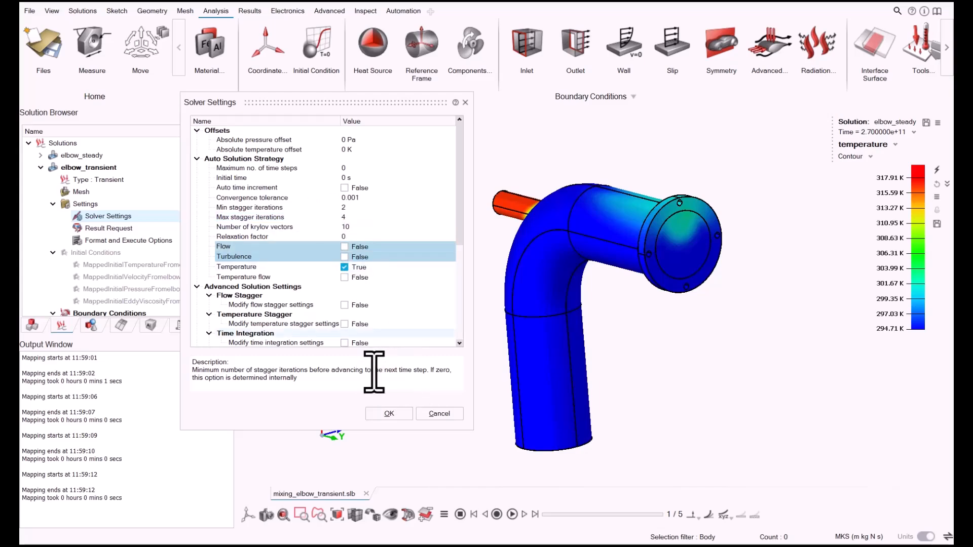
{"action": "left_click", "coordinate": [388, 414]}
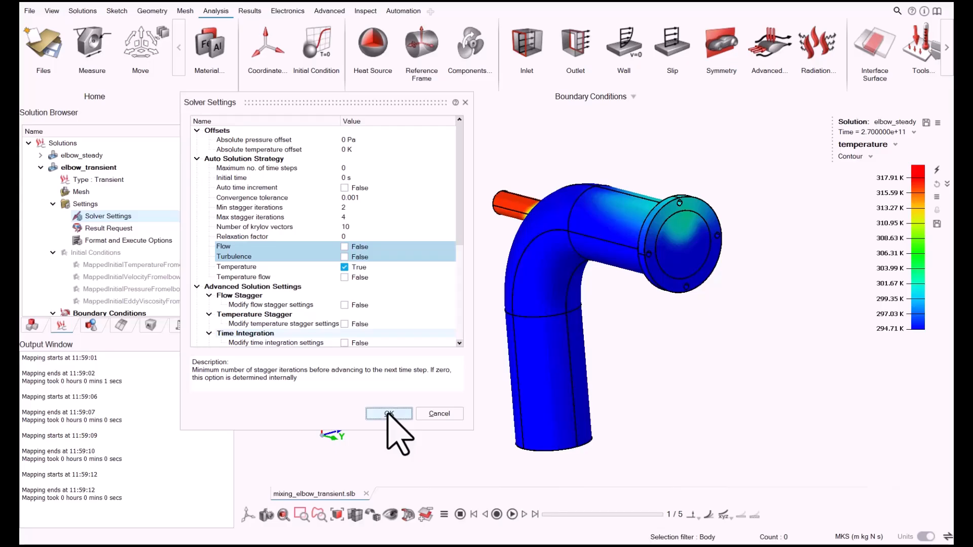
Step: Check the number of processors in elbow_transient's format and execute options, and close them without changes
{"action": "left_click", "coordinate": [135, 246]}
{"action": "double_click", "coordinate": [135, 242]}
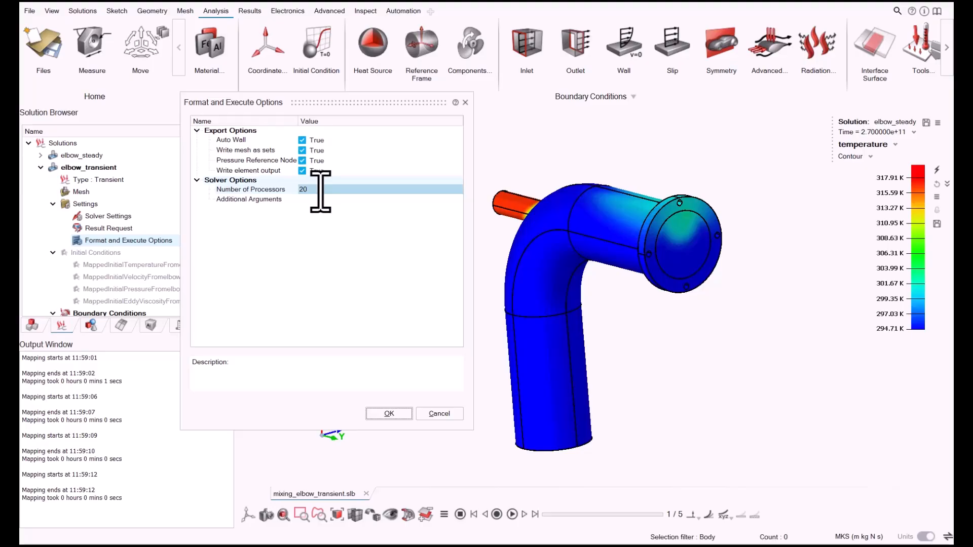
{"action": "left_click", "coordinate": [465, 102]}
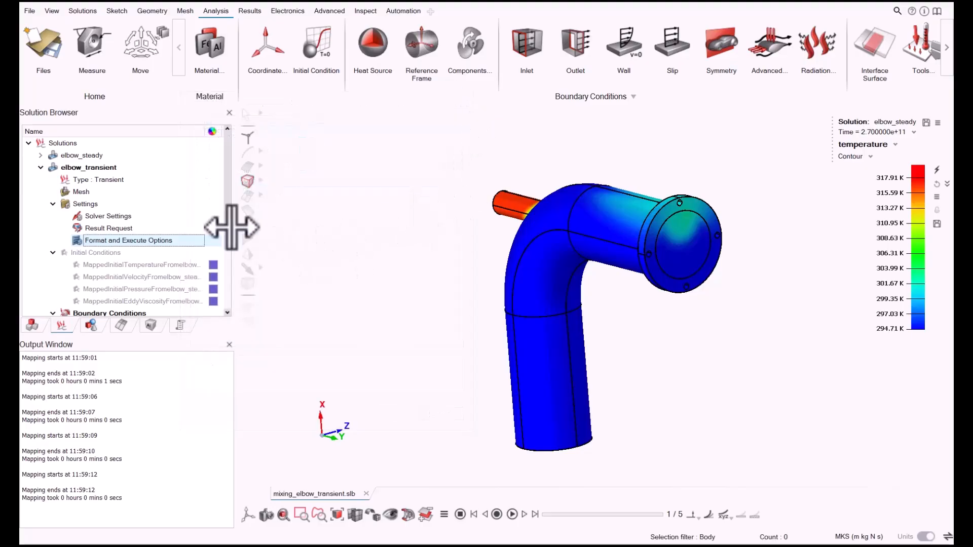
Step: Review elbow_transient's initial and boundary conditions, inspect the large_inlet velocity and temperature definition, and leave it unchanged
{"action": "scroll", "coordinate": [63, 243], "scroll_direction": "down", "scroll_amount": 2}
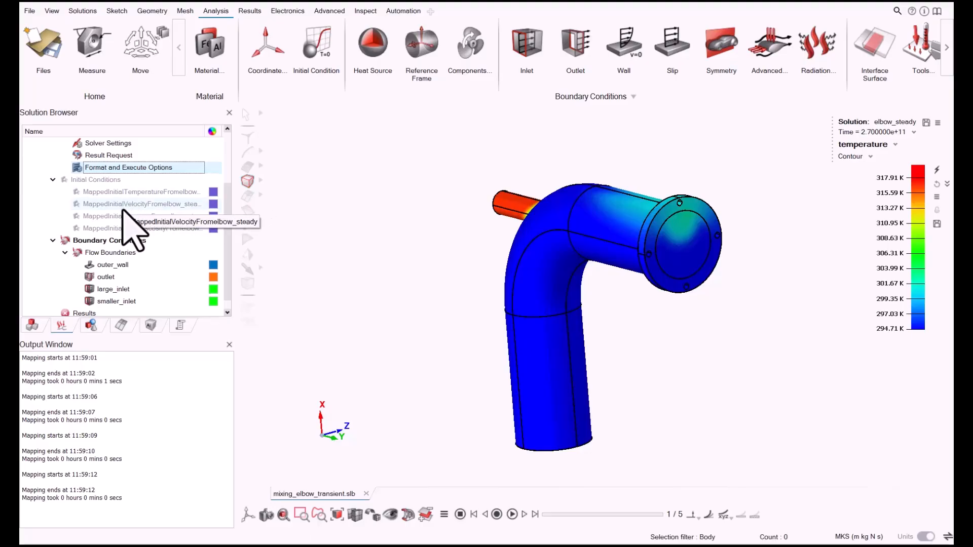
{"action": "scroll", "coordinate": [129, 212], "scroll_direction": "up", "scroll_amount": 2}
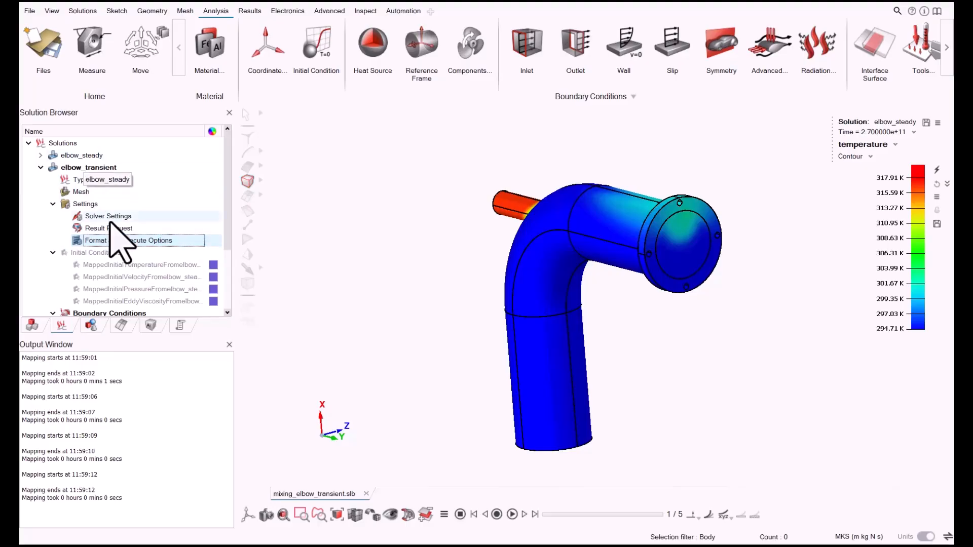
{"action": "scroll", "coordinate": [117, 238], "scroll_direction": "down", "scroll_amount": 3}
{"action": "double_click", "coordinate": [121, 277]}
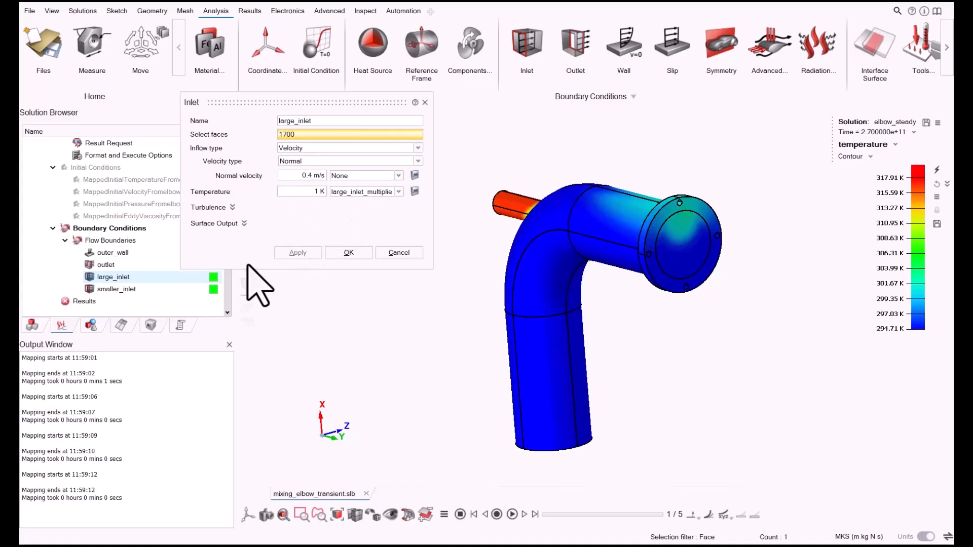
{"action": "left_click", "coordinate": [130, 290]}
{"action": "left_click", "coordinate": [410, 254]}
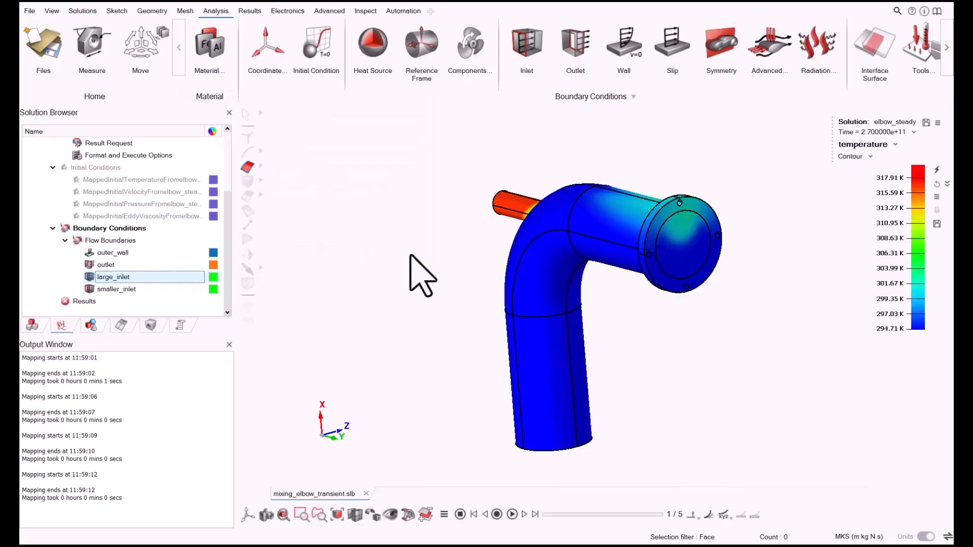
Step: Start solving elbow_transient locally by updating its results
{"action": "left_click", "coordinate": [101, 302]}
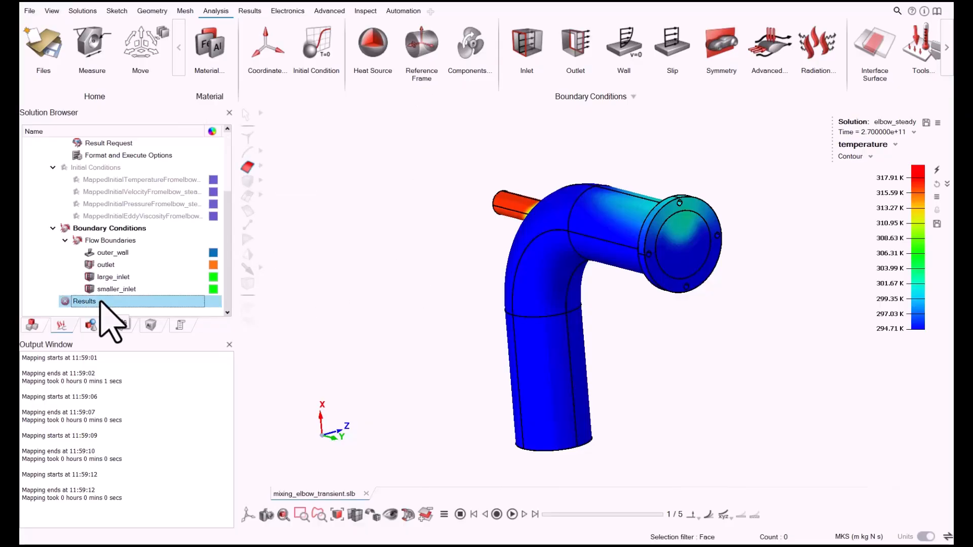
{"action": "key", "text": "ctrl+a"}
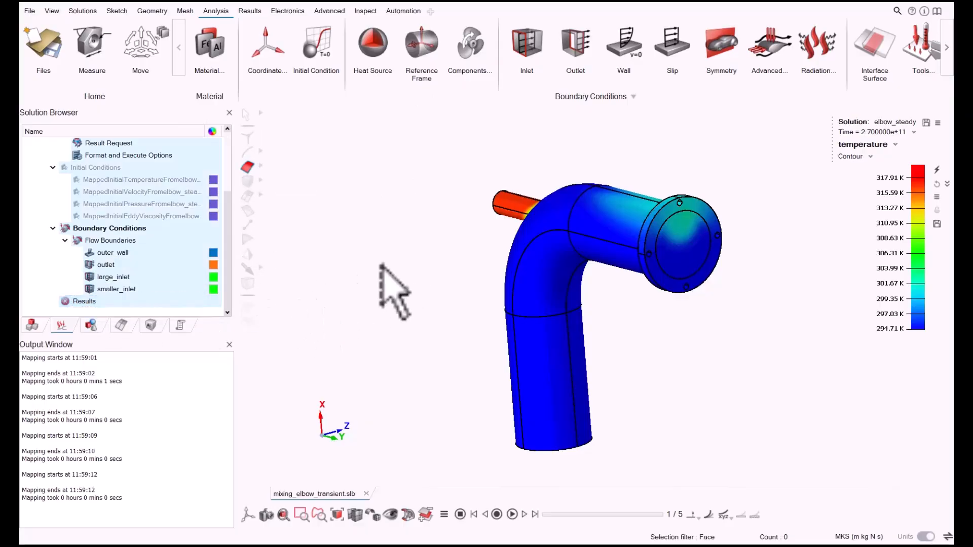
{"action": "left_click", "coordinate": [147, 266]}
{"action": "left_click", "coordinate": [72, 302]}
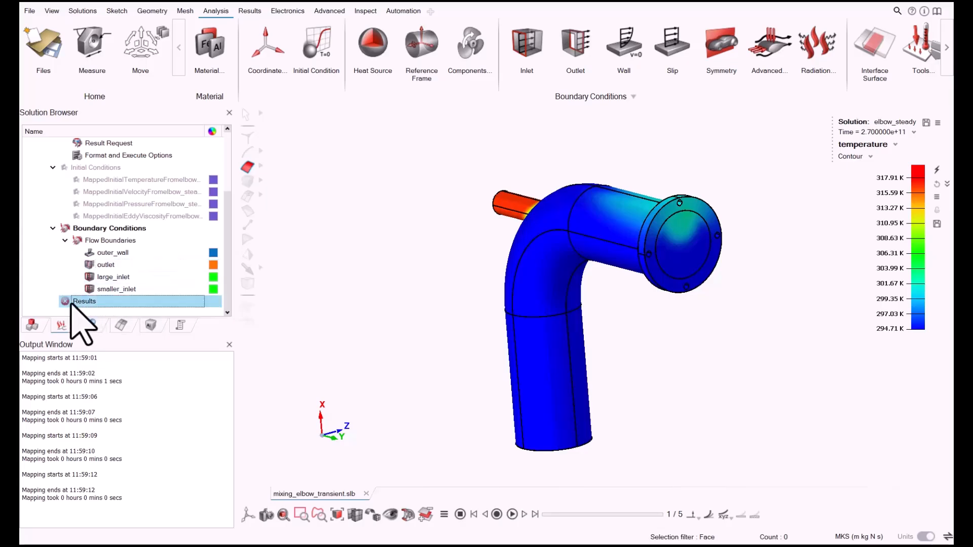
{"action": "right_click", "coordinate": [88, 302]}
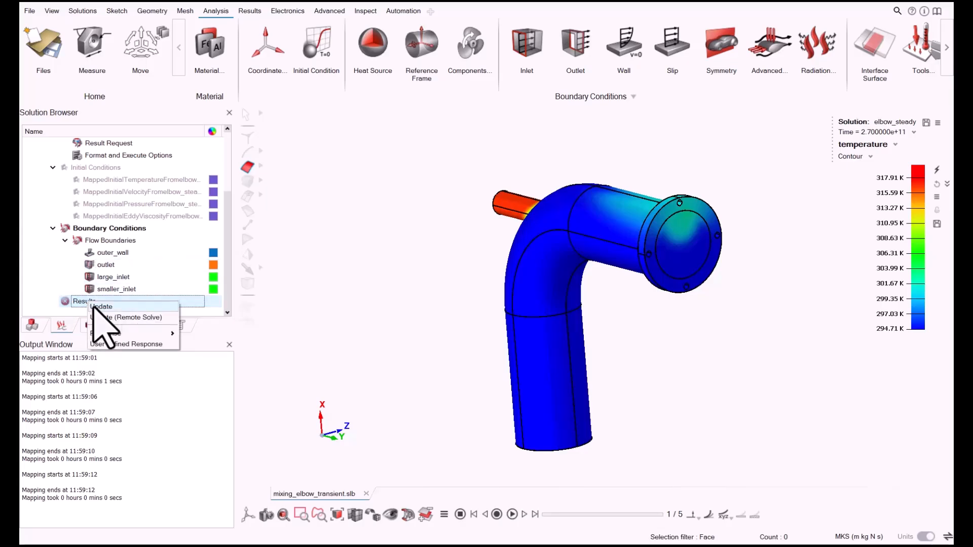
{"action": "left_click", "coordinate": [102, 307]}
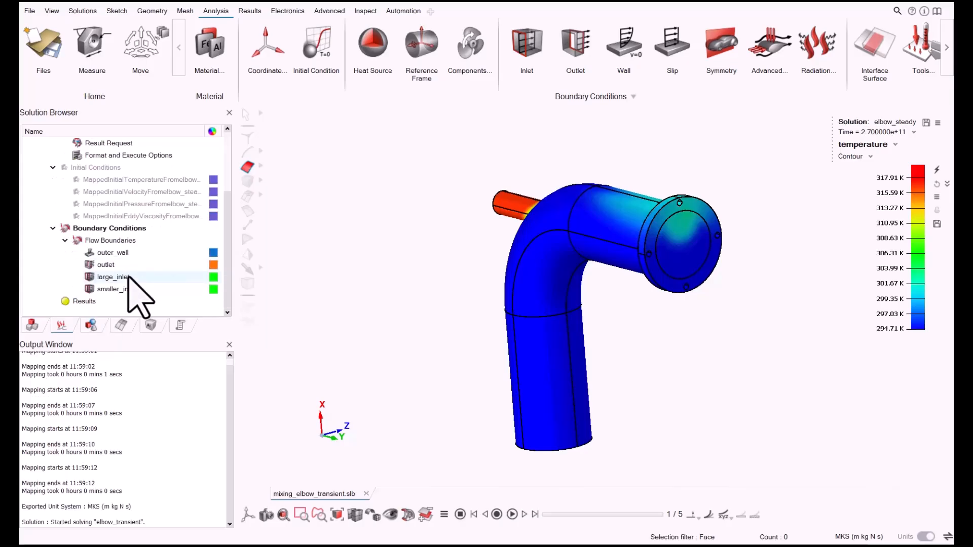
Step: Open the elbow_transient solver log, enlarge it to follow the temperature stagger iterations per time step, and close it
{"action": "right_click", "coordinate": [76, 301]}
{"action": "left_click", "coordinate": [130, 329]}
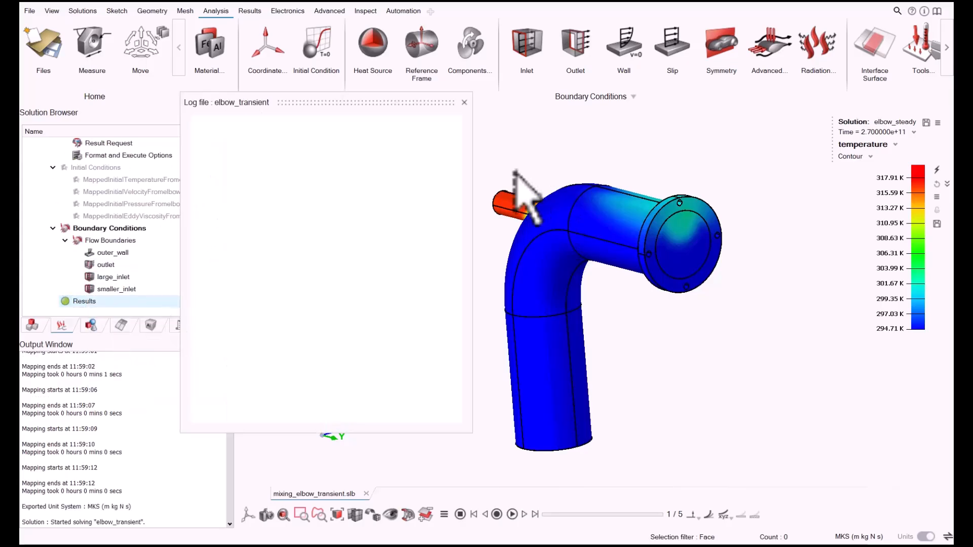
{"action": "left_click_drag", "start_coordinate": [473, 152], "coordinate": [635, 397]}
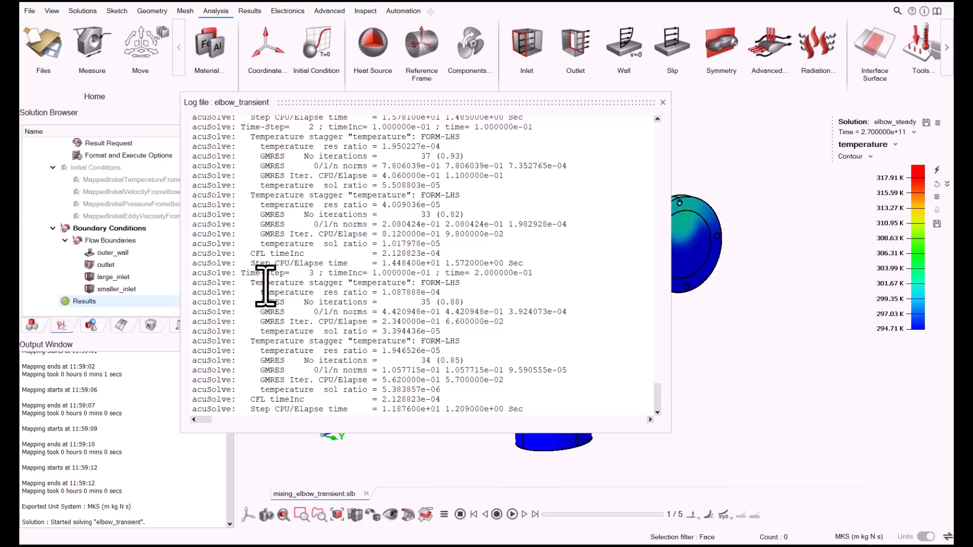
{"action": "left_click_drag", "start_coordinate": [251, 282], "coordinate": [461, 281]}
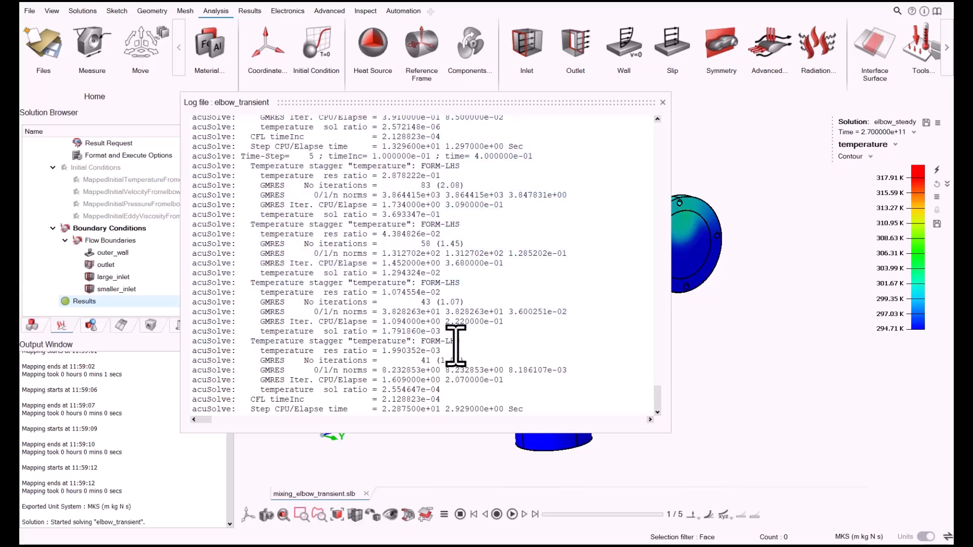
{"action": "left_click", "coordinate": [662, 102]}
Step: Open the convergence plot for elbow_transient, plot and refresh all final residual ratios, and clear the curve
{"action": "right_click", "coordinate": [90, 301]}
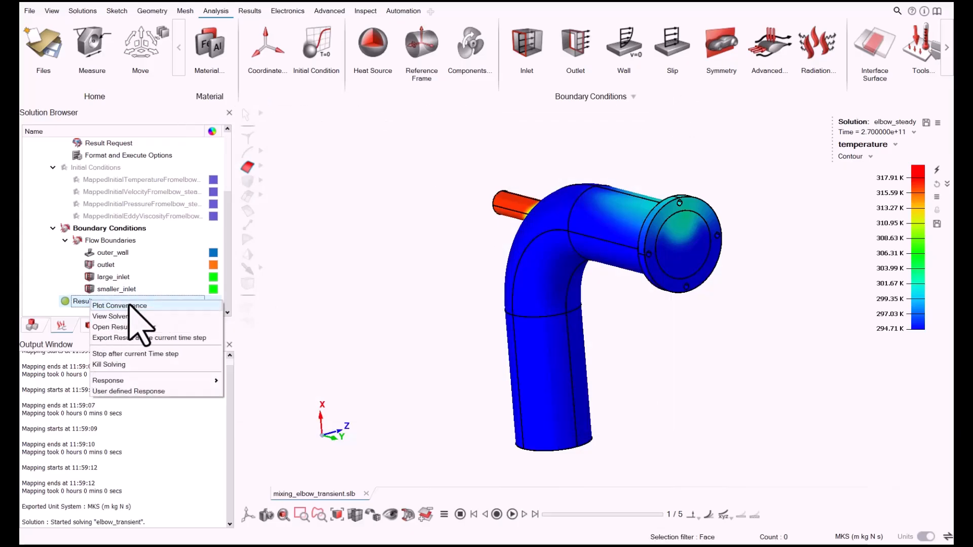
{"action": "left_click", "coordinate": [130, 307]}
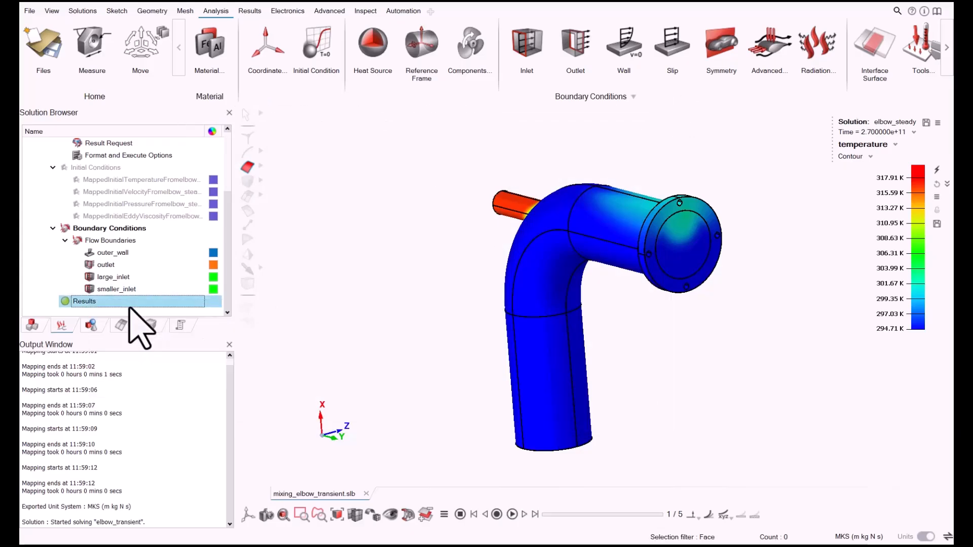
{"action": "left_click_drag", "start_coordinate": [582, 178], "coordinate": [649, 15]}
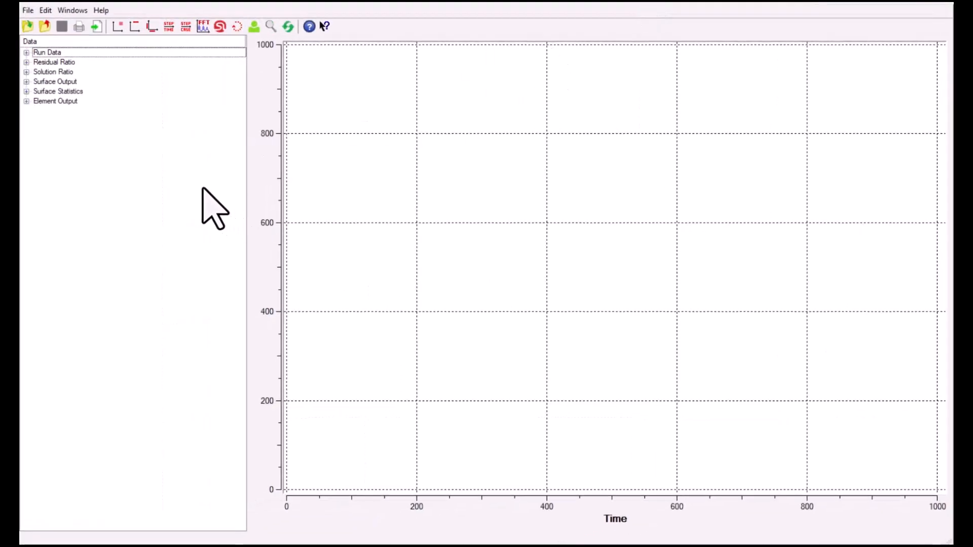
{"action": "double_click", "coordinate": [38, 61]}
{"action": "left_click", "coordinate": [52, 82]}
{"action": "right_click", "coordinate": [52, 81]}
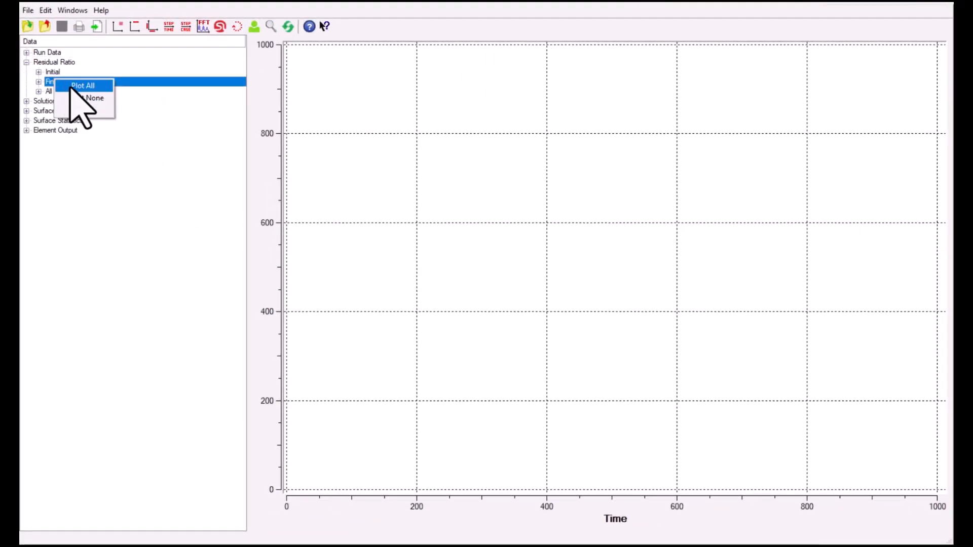
{"action": "left_click", "coordinate": [76, 89]}
{"action": "left_click", "coordinate": [289, 27]}
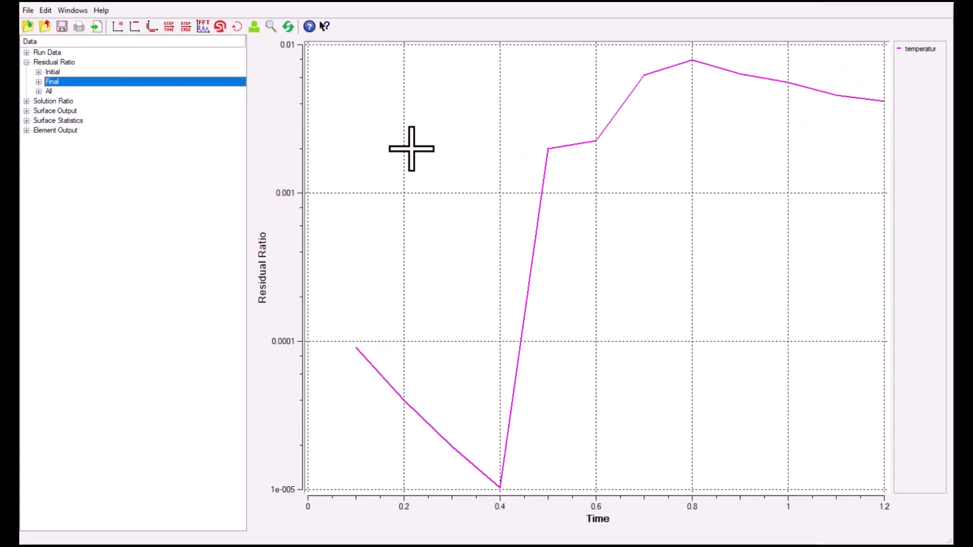
{"action": "right_click", "coordinate": [64, 83]}
{"action": "left_click", "coordinate": [90, 101]}
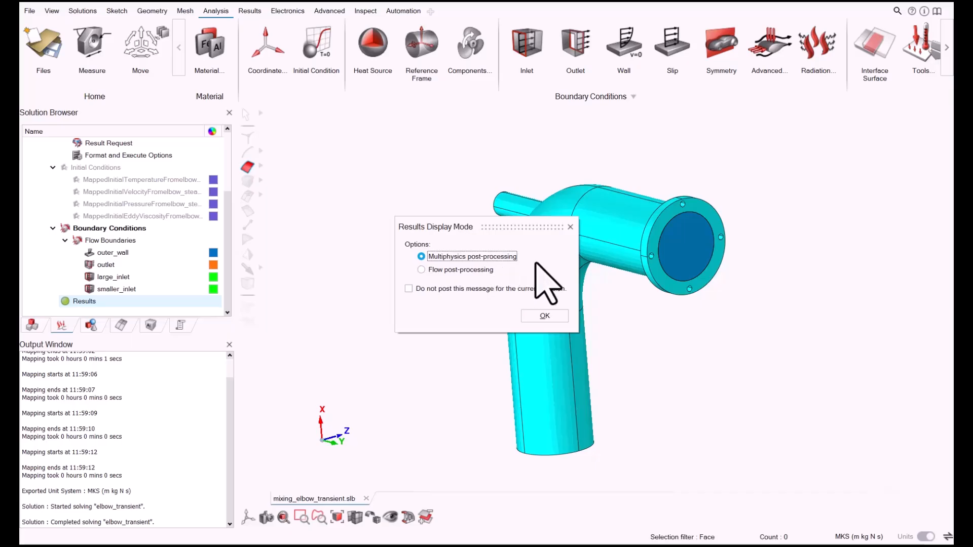
Step: Load the elbow_transient results with multiphysics post-processing to display the temperature contour on the elbow
{"action": "left_click", "coordinate": [544, 316]}
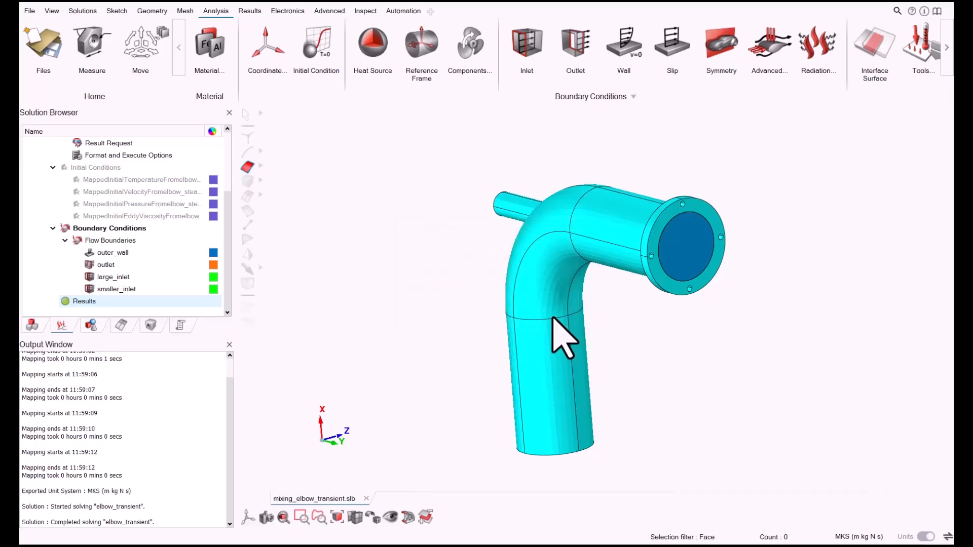
{"action": "scroll", "coordinate": [685, 280], "scroll_direction": "up", "scroll_amount": 1}
{"action": "scroll", "coordinate": [685, 280], "scroll_direction": "down", "scroll_amount": 1}
{"action": "middle_click_drag", "start_coordinate": [685, 282], "coordinate": [651, 431]}
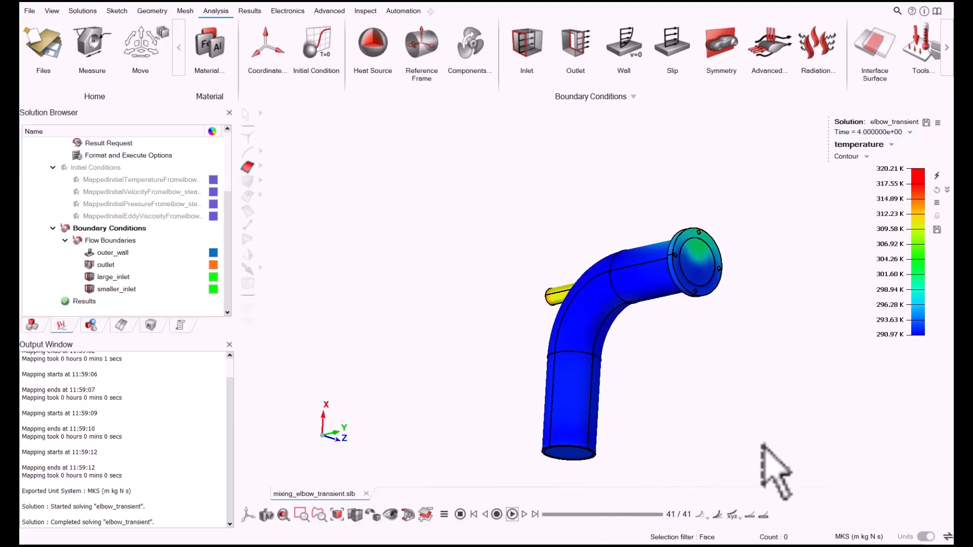
{"action": "scroll", "coordinate": [632, 372], "scroll_direction": "up", "scroll_amount": 2}
{"action": "right_click_drag", "start_coordinate": [634, 375], "coordinate": [586, 350]}
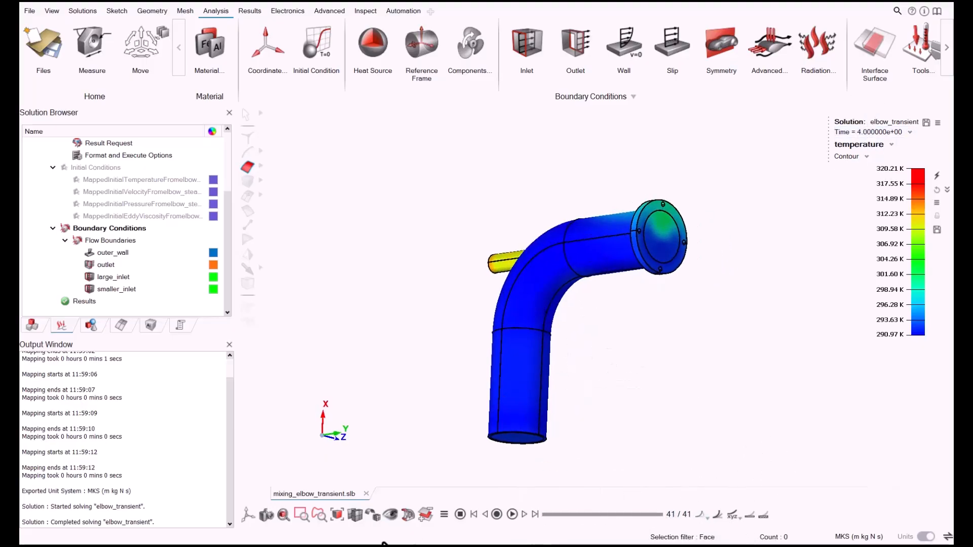
Step: Cut the temperature contour with a section plane along the elbow, and return the results to the first time step
{"action": "left_click", "coordinate": [407, 516]}
{"action": "scroll", "coordinate": [458, 319], "scroll_direction": "up", "scroll_amount": 2}
{"action": "left_click", "coordinate": [473, 515]}
{"action": "middle_click_drag", "start_coordinate": [547, 245], "coordinate": [252, 471]}
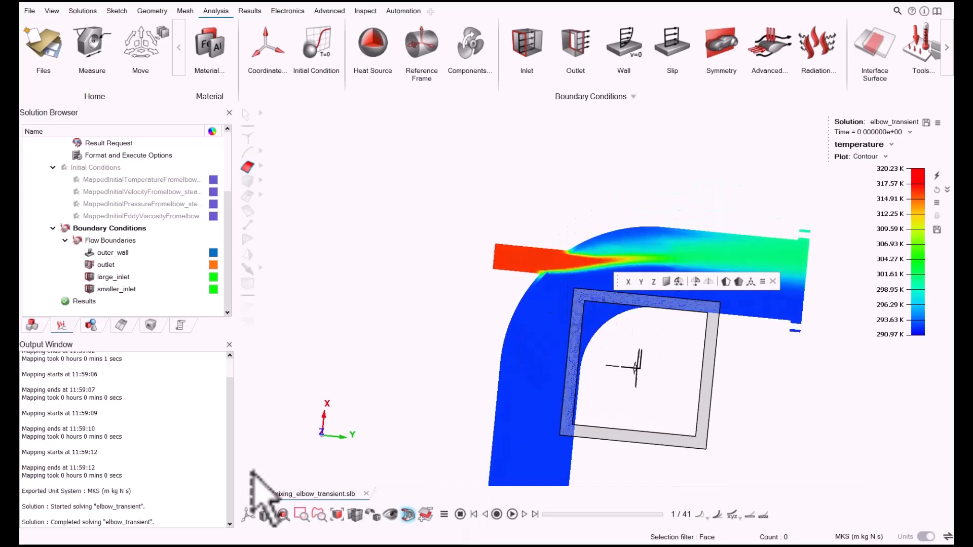
{"action": "scroll", "coordinate": [493, 372], "scroll_direction": "down", "scroll_amount": 1}
{"action": "right_click_drag", "start_coordinate": [494, 372], "coordinate": [460, 314]}
{"action": "scroll", "coordinate": [407, 257], "scroll_direction": "down", "scroll_amount": 1}
{"action": "mouse_move", "coordinate": [479, 217]}
{"action": "middle_mouse_down"}
{"action": "mouse_move", "coordinate": [480, 323]}
{"action": "mouse_move", "coordinate": [440, 302]}
{"action": "middle_mouse_up"}
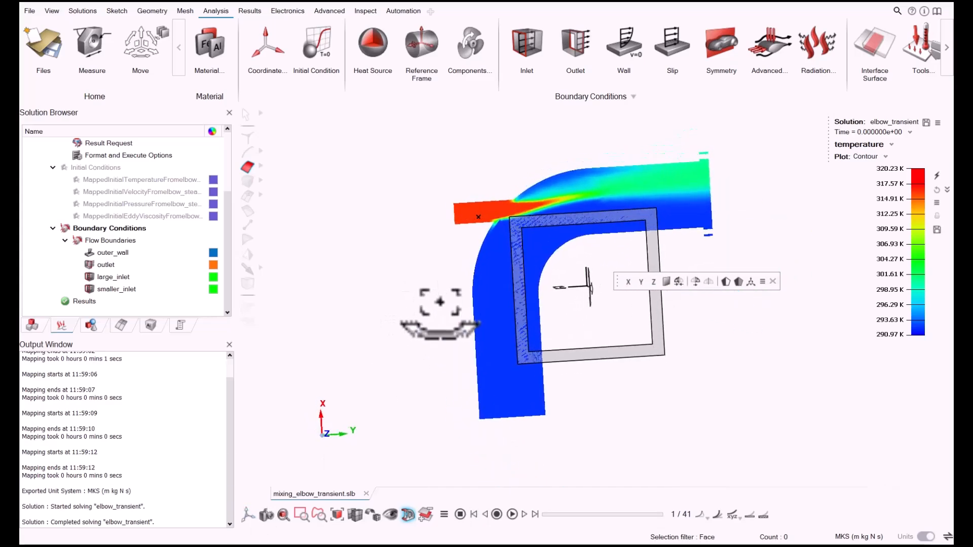
Step: Step the sectioned temperature contour forward from the first time step to 1.6 s, following the flow through the elbow
{"action": "scroll", "coordinate": [515, 248], "scroll_direction": "up", "scroll_amount": 2}
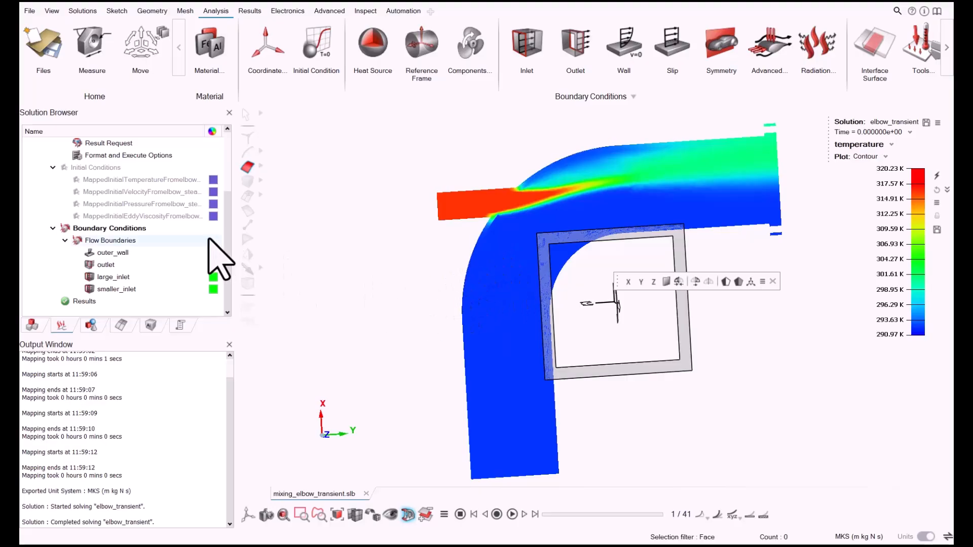
{"action": "scroll", "coordinate": [174, 246], "scroll_direction": "up", "scroll_amount": 4}
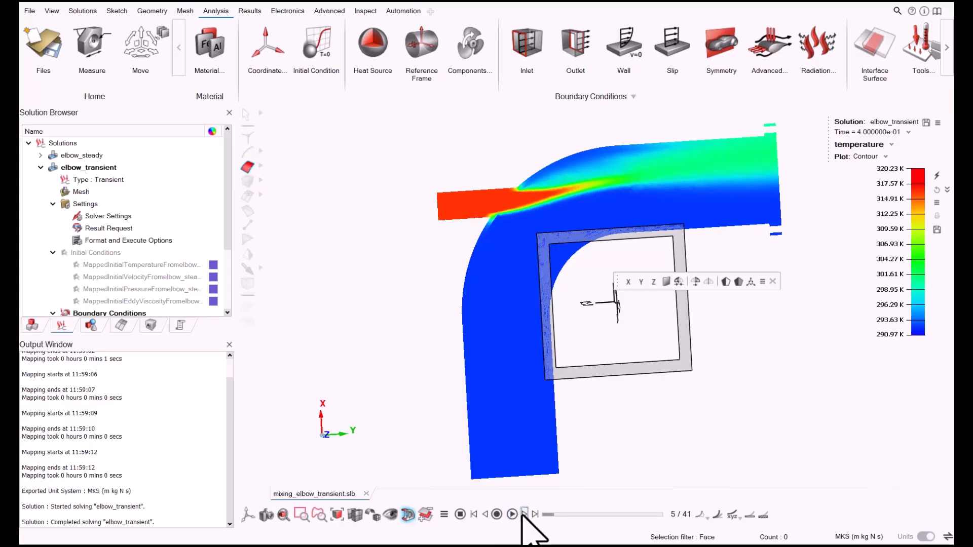
{"action": "left_click", "coordinate": [524, 513]}
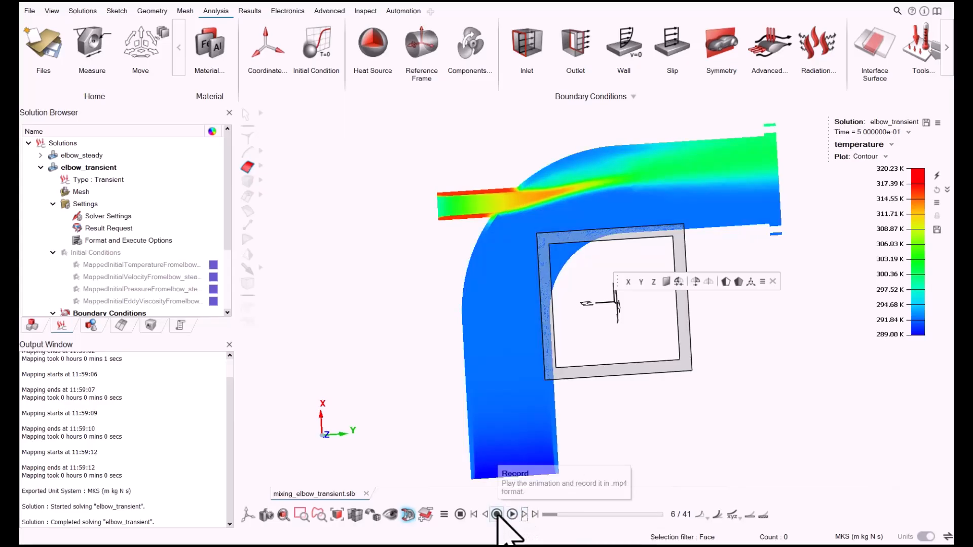
{"action": "scroll", "coordinate": [516, 219], "scroll_direction": "up", "scroll_amount": 1}
{"action": "scroll", "coordinate": [516, 220], "scroll_direction": "up", "scroll_amount": 1}
{"action": "scroll", "coordinate": [516, 220], "scroll_direction": "down", "scroll_amount": 4}
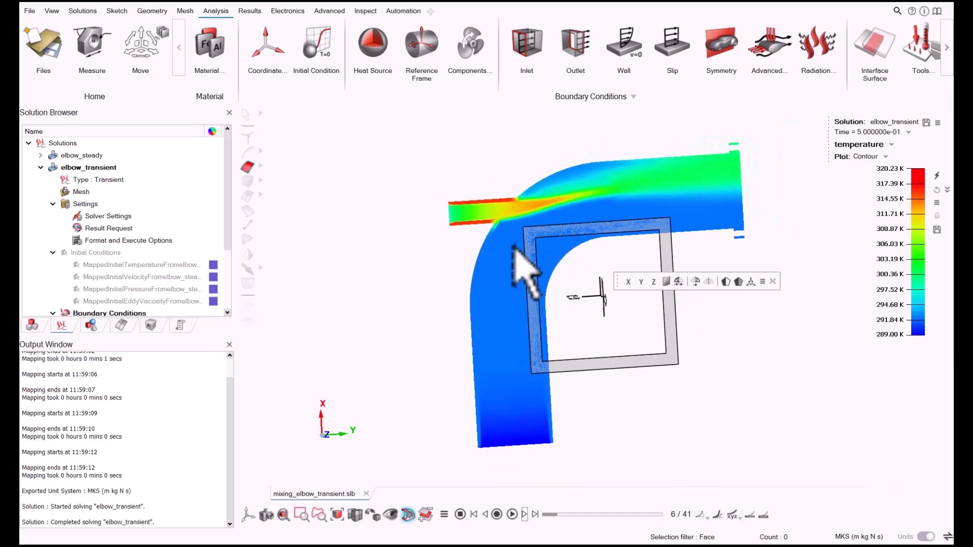
{"action": "middle_click_drag", "start_coordinate": [515, 290], "coordinate": [518, 325]}
{"action": "left_click", "coordinate": [524, 514]}
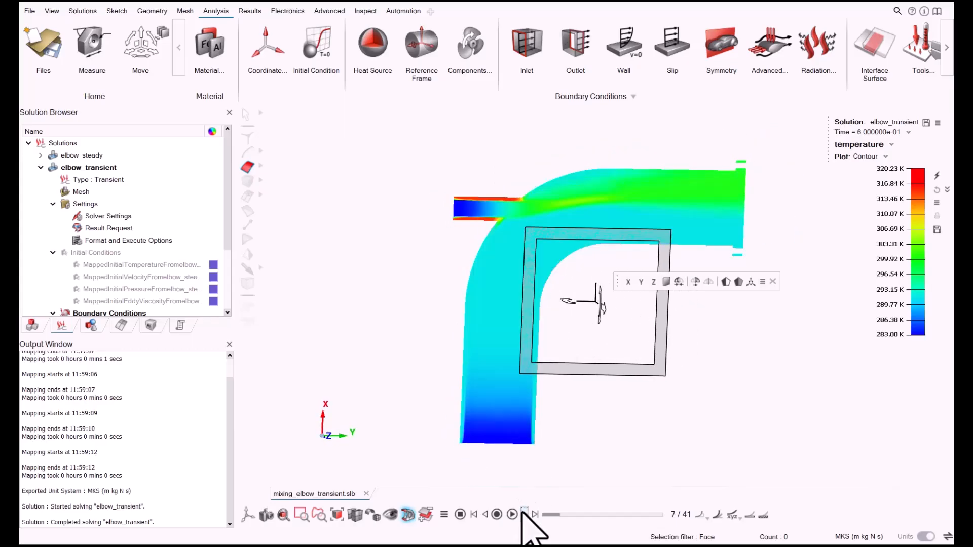
{"action": "left_click", "coordinate": [524, 513]}
{"action": "left_click", "coordinate": [524, 514]}
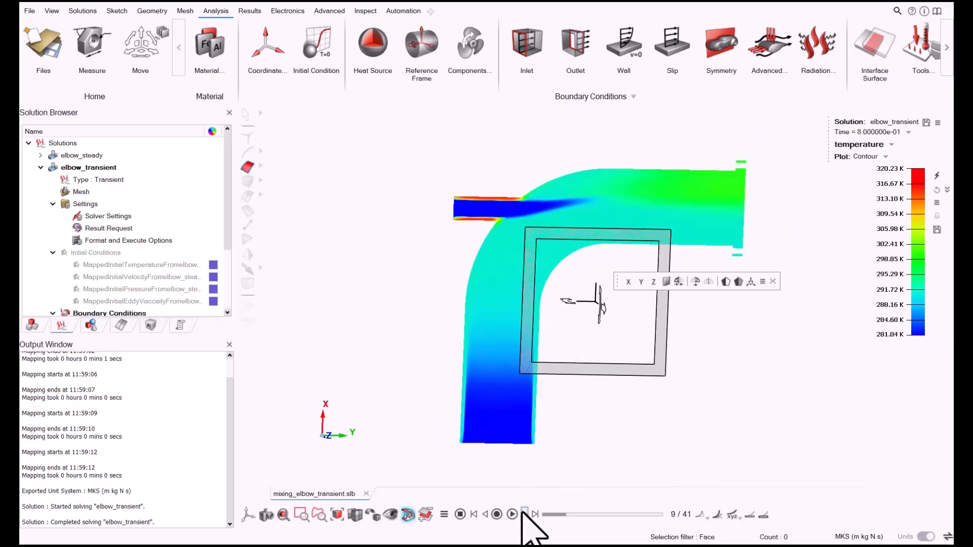
{"action": "left_click", "coordinate": [524, 513]}
{"action": "left_click", "coordinate": [524, 514]}
{"action": "left_click", "coordinate": [524, 514]}
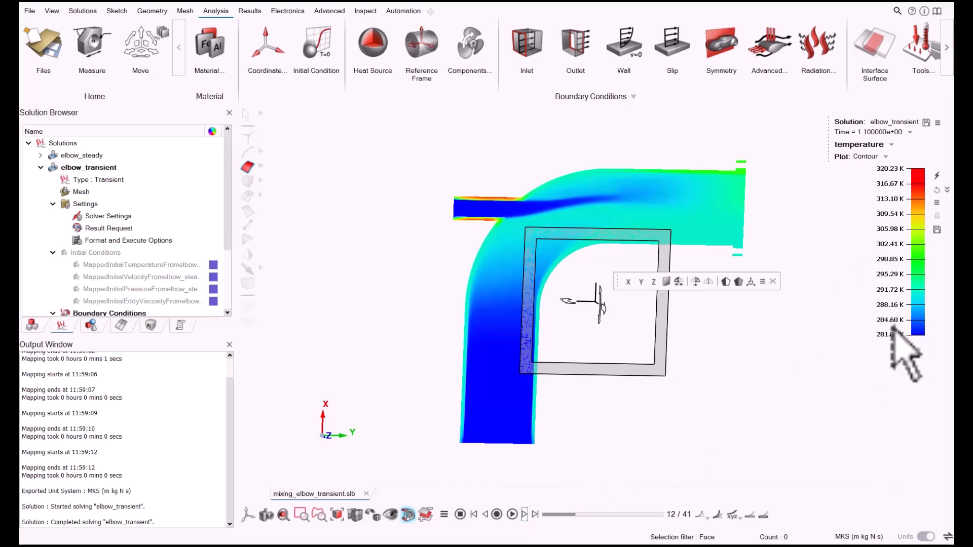
{"action": "left_click", "coordinate": [524, 514]}
{"action": "left_click", "coordinate": [524, 513]}
{"action": "left_click", "coordinate": [525, 513]}
{"action": "left_click", "coordinate": [524, 514]}
{"action": "left_click", "coordinate": [524, 513]}
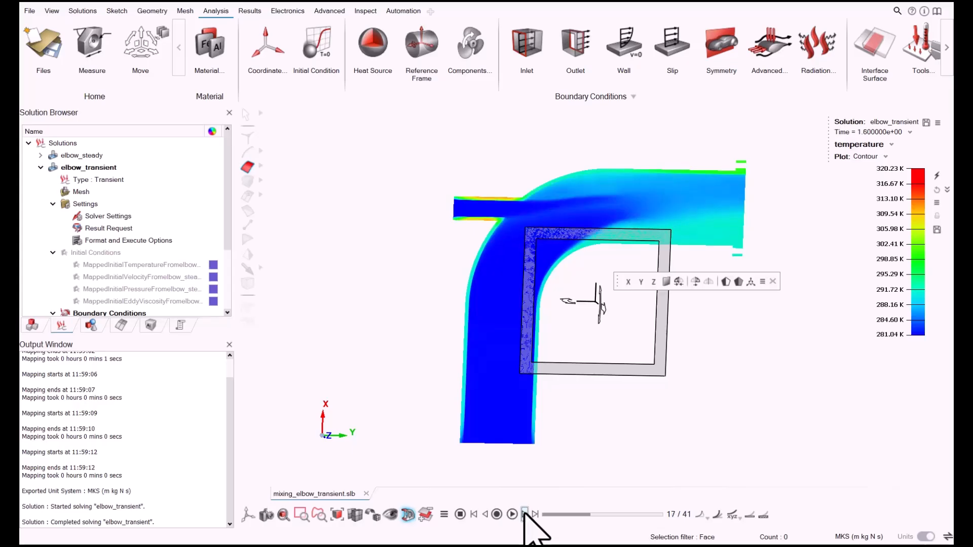
Step: Advance the temperature contour from 1.6 s to 3.9 s to examine the small inlet and main pipe temperatures
{"action": "left_click", "coordinate": [524, 513]}
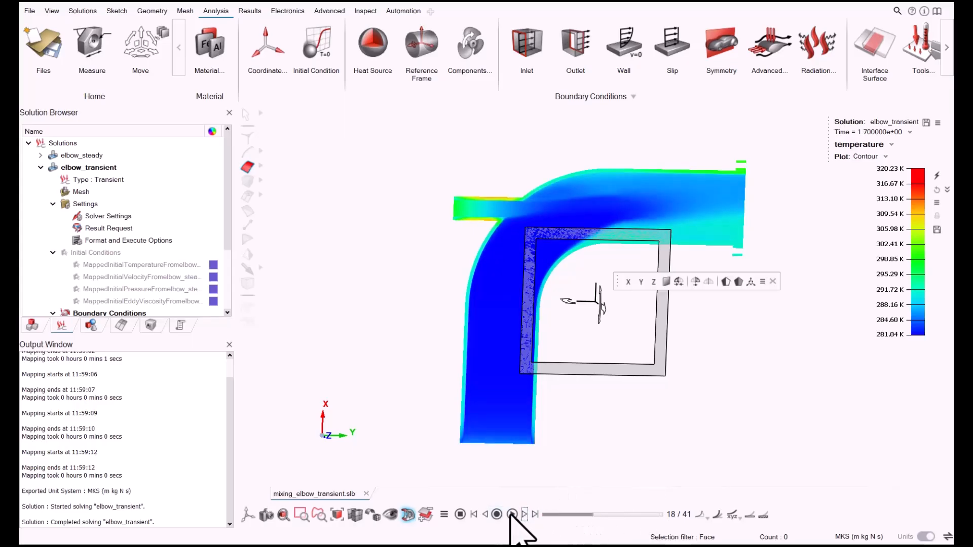
{"action": "left_click", "coordinate": [524, 513]}
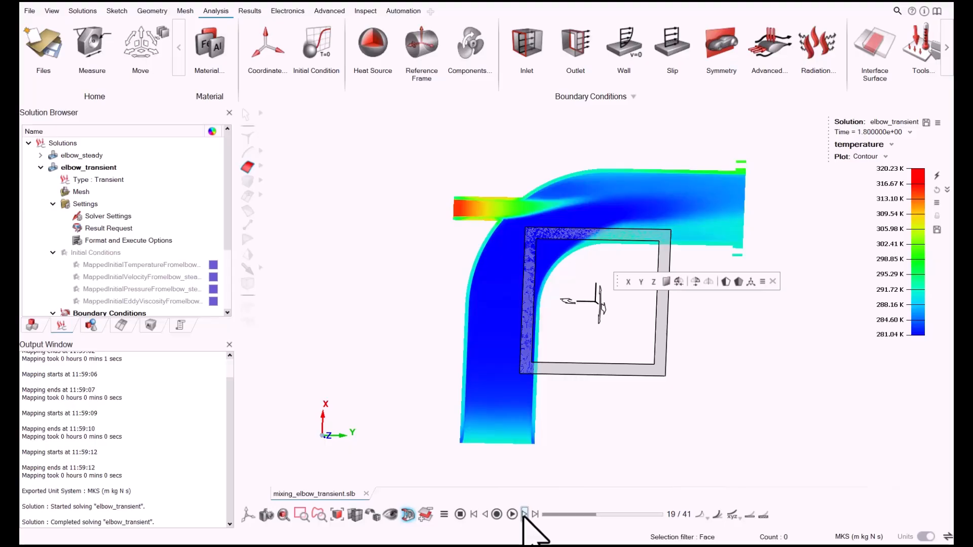
{"action": "left_click", "coordinate": [524, 514]}
{"action": "left_click", "coordinate": [525, 513]}
{"action": "left_click", "coordinate": [524, 513]}
{"action": "left_click", "coordinate": [524, 514]}
{"action": "left_click", "coordinate": [524, 514]}
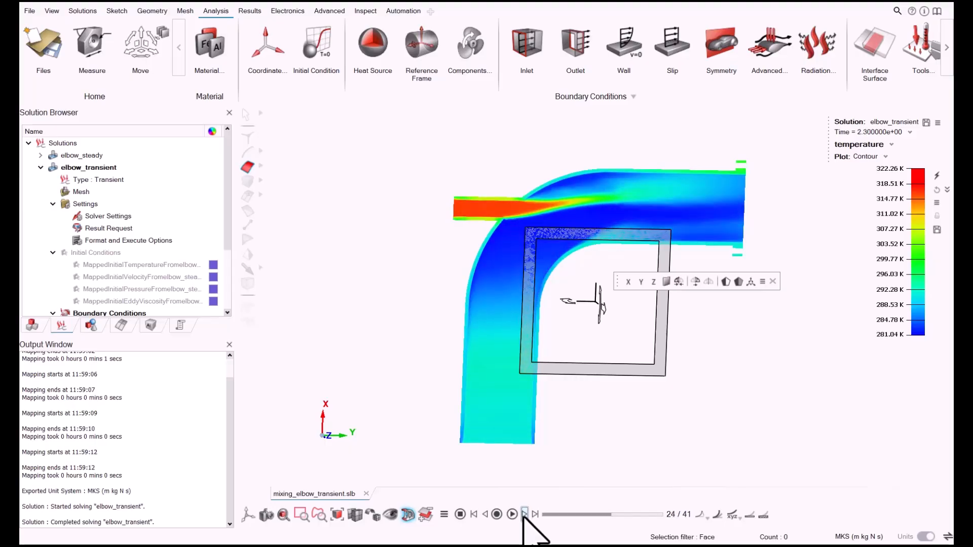
{"action": "left_click", "coordinate": [524, 513]}
{"action": "left_click", "coordinate": [524, 514]}
{"action": "left_click", "coordinate": [524, 513]}
{"action": "left_click", "coordinate": [525, 513]}
{"action": "left_click", "coordinate": [524, 513]}
{"action": "left_click", "coordinate": [524, 514]}
{"action": "left_click", "coordinate": [525, 514]}
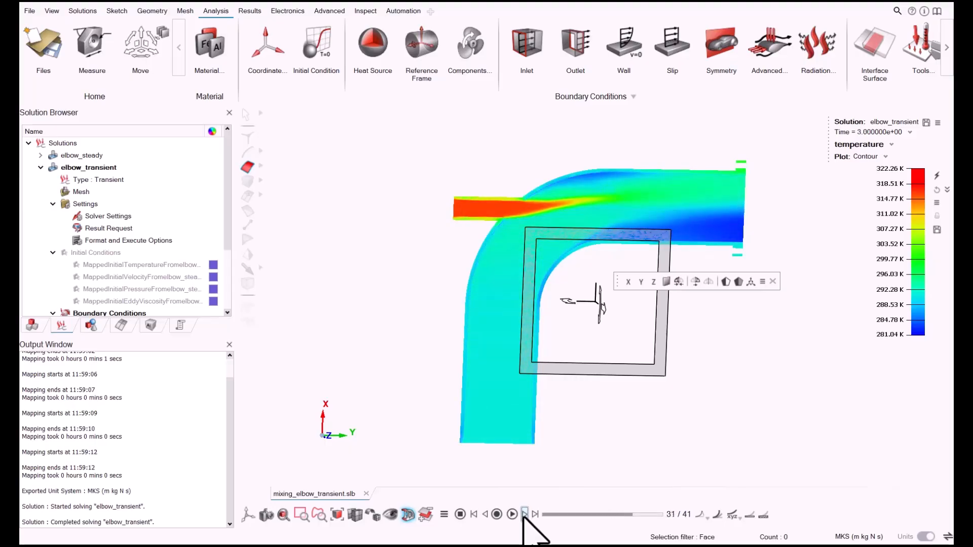
{"action": "left_click", "coordinate": [524, 513]}
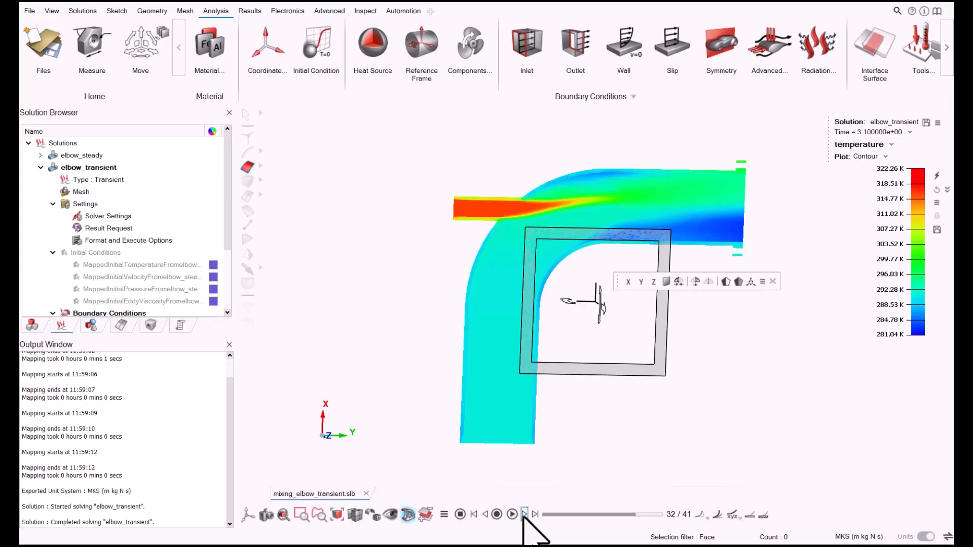
{"action": "left_click", "coordinate": [524, 513]}
{"action": "left_click", "coordinate": [524, 514]}
{"action": "left_click", "coordinate": [524, 513]}
{"action": "left_click", "coordinate": [524, 513]}
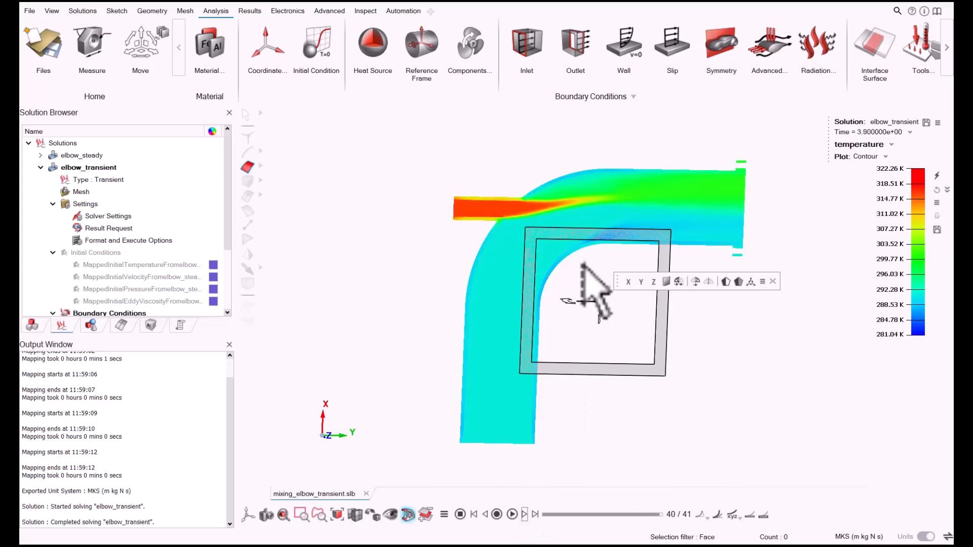
Step: Step the temperature results backward from 3.9 s while examining the small inlet junction and pipe walls up close
{"action": "scroll", "coordinate": [521, 239], "scroll_direction": "up", "scroll_amount": 6}
{"action": "scroll", "coordinate": [457, 164], "scroll_direction": "up", "scroll_amount": 2}
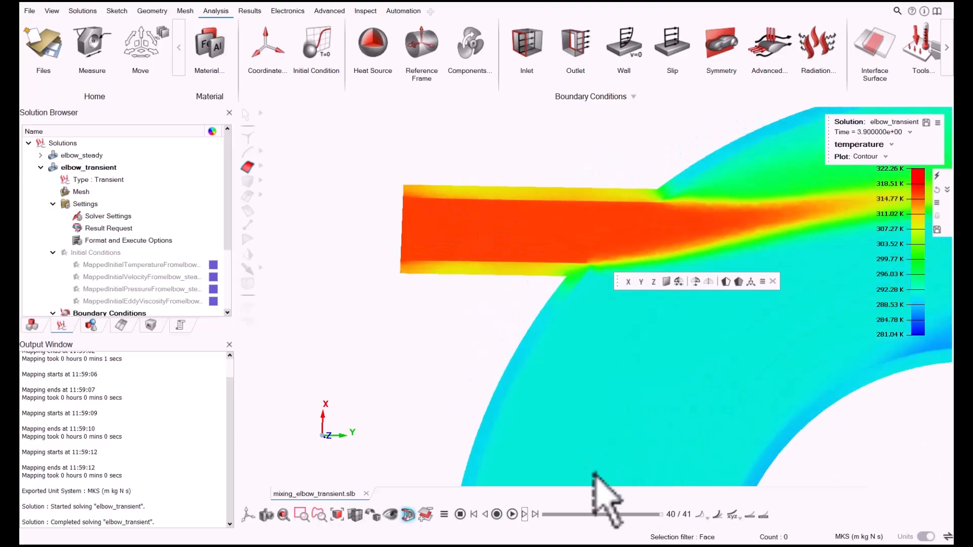
{"action": "left_click", "coordinate": [486, 514]}
{"action": "left_click", "coordinate": [487, 514]}
{"action": "left_click", "coordinate": [487, 514]}
{"action": "left_click", "coordinate": [486, 514]}
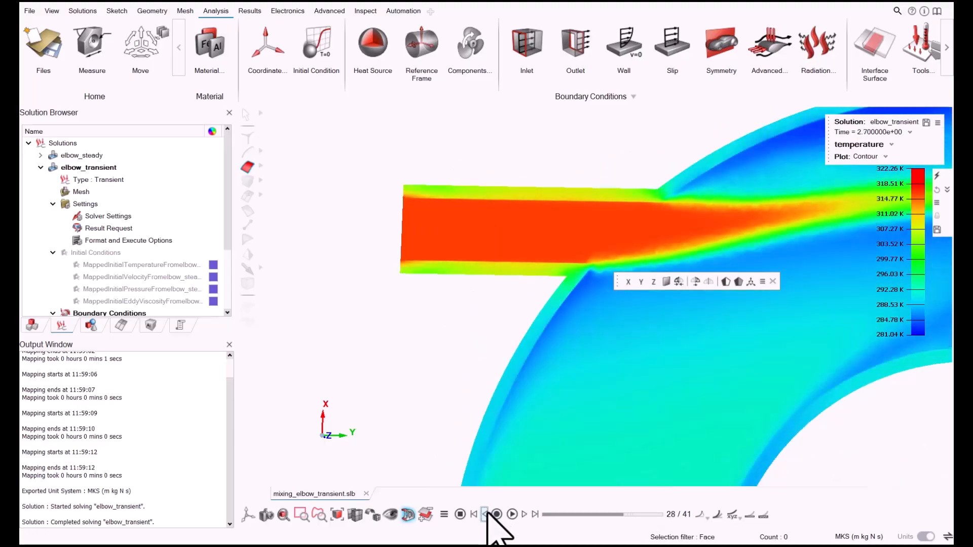
{"action": "left_click", "coordinate": [486, 514]}
{"action": "left_click", "coordinate": [487, 514]}
{"action": "left_click", "coordinate": [486, 514]}
{"action": "left_click", "coordinate": [487, 514]}
Step: Step the close-up temperature contour forward again to 3.4 s to examine the pipe wall's thermal response
{"action": "left_click", "coordinate": [525, 514]}
{"action": "left_click", "coordinate": [524, 514]}
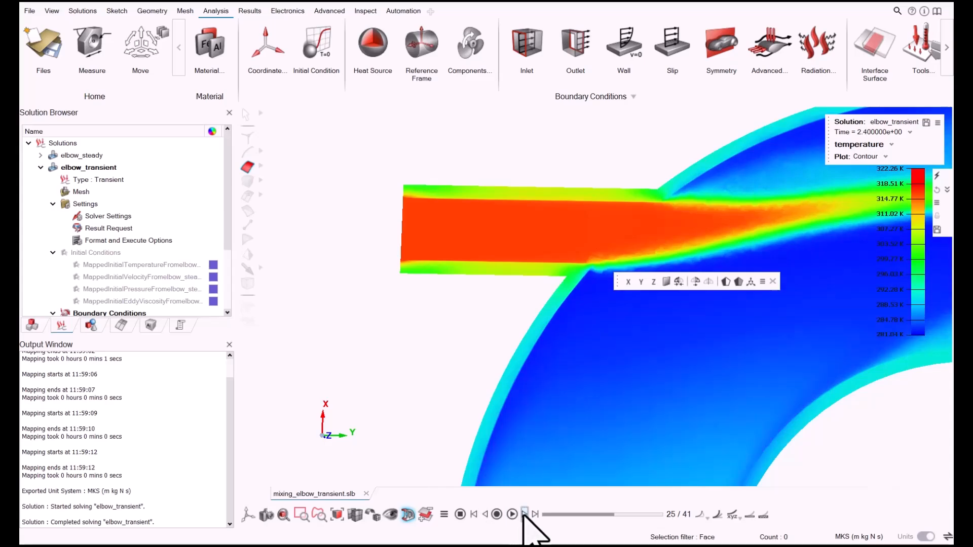
{"action": "left_click", "coordinate": [525, 514]}
{"action": "left_click", "coordinate": [524, 514]}
{"action": "left_click", "coordinate": [525, 514]}
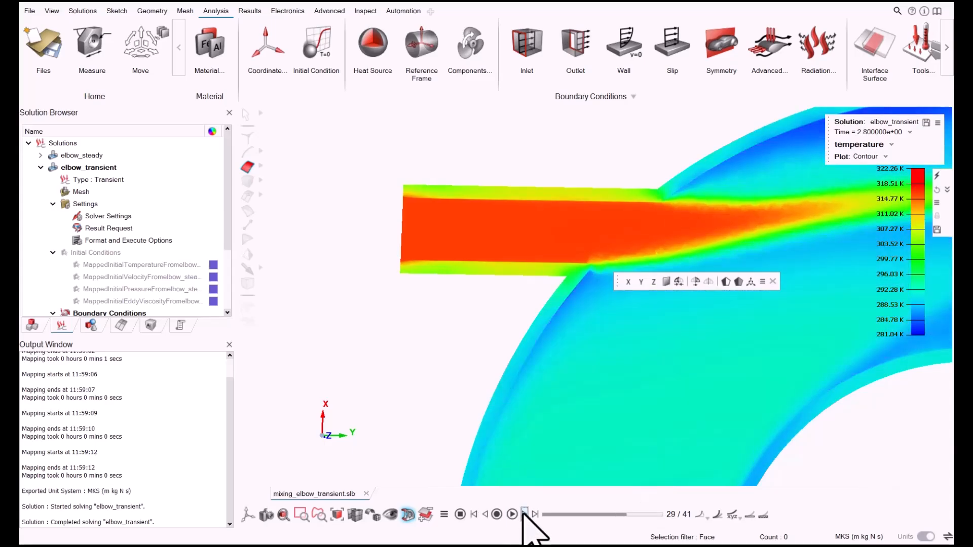
{"action": "left_click", "coordinate": [525, 514]}
{"action": "left_click", "coordinate": [525, 514]}
{"action": "left_click", "coordinate": [525, 514]}
{"action": "left_click", "coordinate": [524, 514]}
{"action": "left_click", "coordinate": [524, 514]}
{"action": "left_click", "coordinate": [525, 514]}
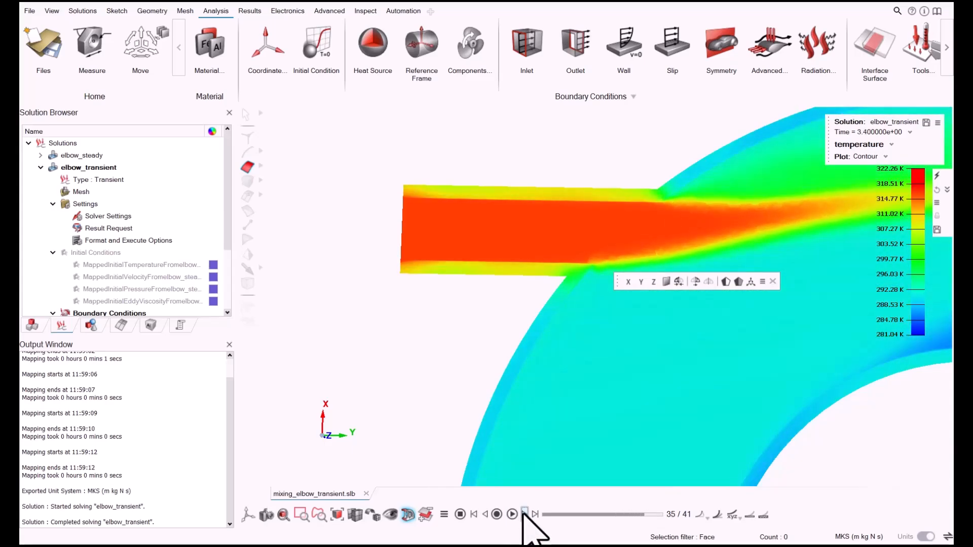
Step: Play the temperature animation over the whole elbow, and view the animation playback and recording settings
{"action": "scroll", "coordinate": [528, 423], "scroll_direction": "down", "scroll_amount": 7}
{"action": "right_click_drag", "start_coordinate": [530, 413], "coordinate": [513, 287]}
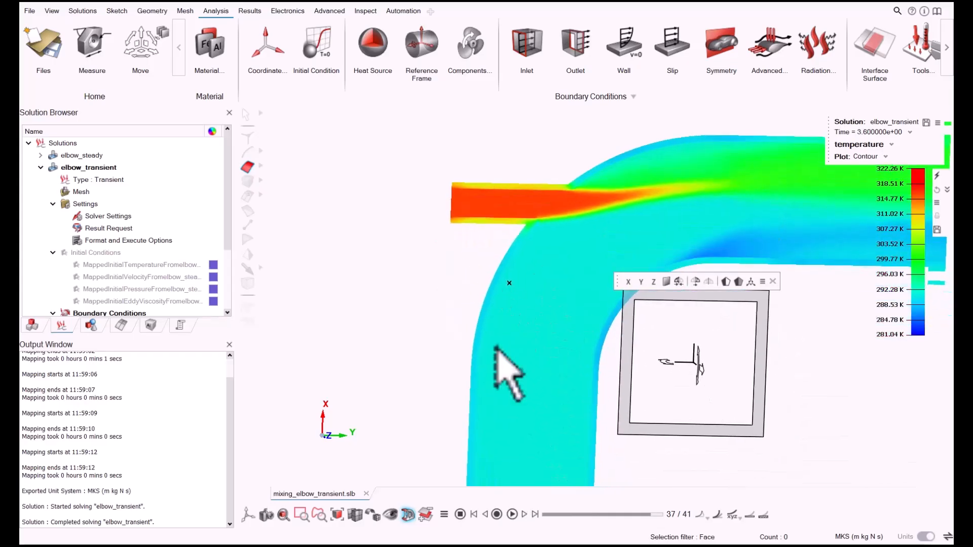
{"action": "left_click", "coordinate": [512, 514]}
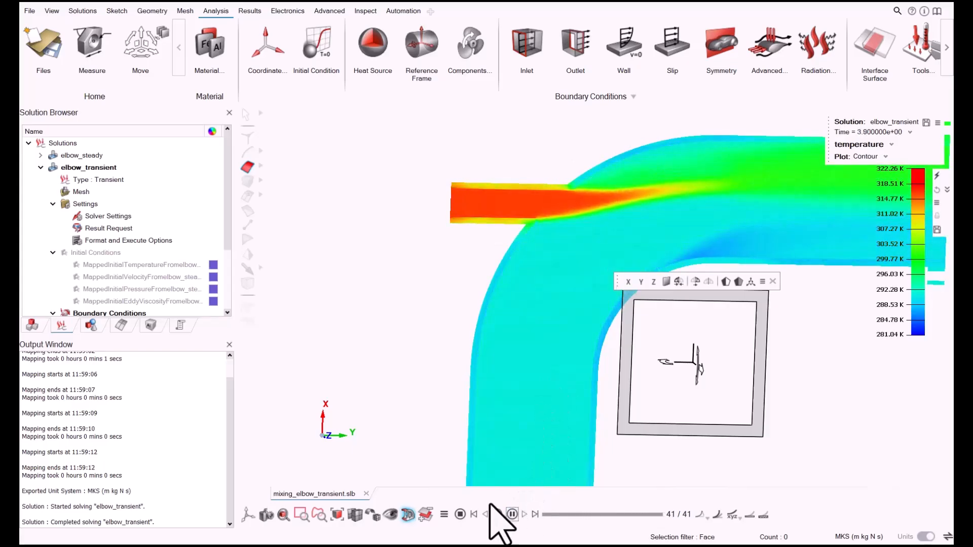
{"action": "left_click", "coordinate": [448, 515]}
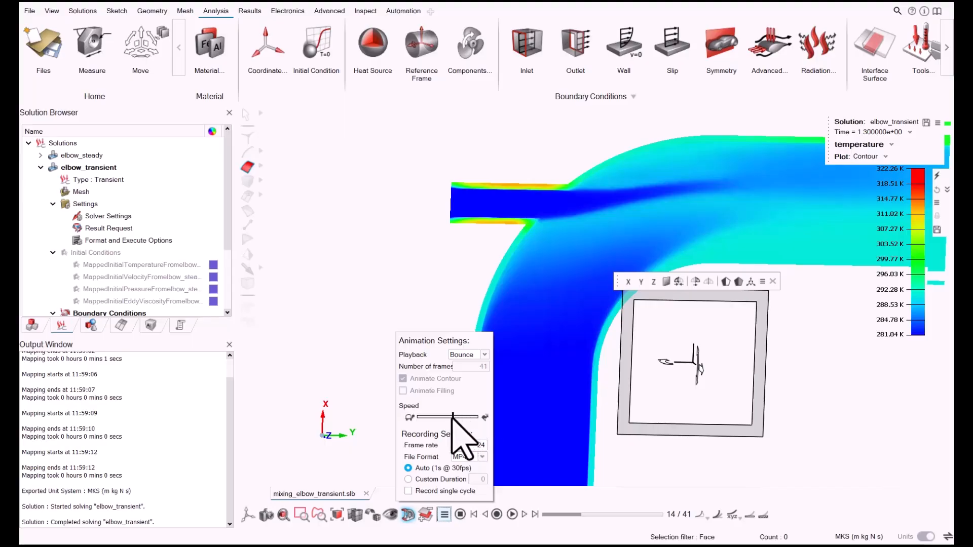
{"action": "left_click", "coordinate": [440, 513]}
{"action": "scroll", "coordinate": [429, 333], "scroll_direction": "down", "scroll_amount": 3}
{"action": "right_click_drag", "start_coordinate": [482, 406], "coordinate": [517, 346]}
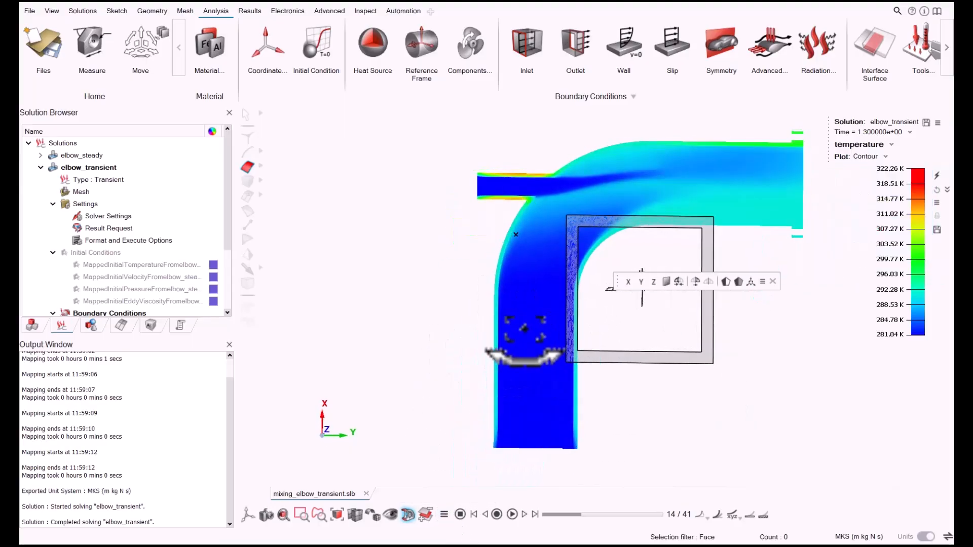
Step: Hide the section plane outline in an aligned view of the elbow, and play the temperature animation, pausing it at time step 33
{"action": "left_click", "coordinate": [248, 515]}
{"action": "left_click", "coordinate": [298, 472]}
{"action": "scroll", "coordinate": [546, 195], "scroll_direction": "up", "scroll_amount": 1}
{"action": "left_click_drag", "start_coordinate": [616, 281], "coordinate": [306, 137]}
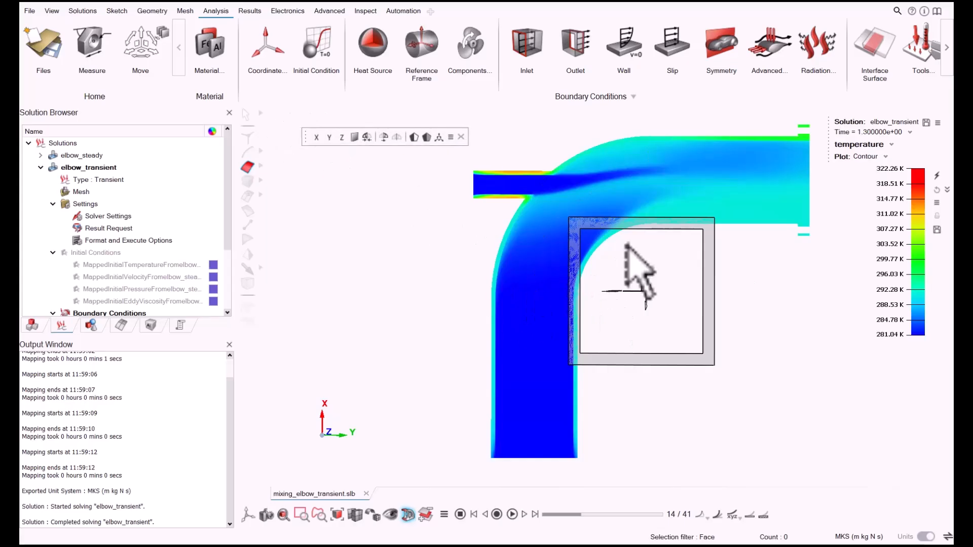
{"action": "left_click", "coordinate": [440, 138]}
{"action": "scroll", "coordinate": [652, 162], "scroll_direction": "up", "scroll_amount": 1}
{"action": "middle_click_drag", "start_coordinate": [652, 163], "coordinate": [669, 193]}
{"action": "scroll", "coordinate": [663, 176], "scroll_direction": "down", "scroll_amount": 1}
{"action": "left_click", "coordinate": [512, 515]}
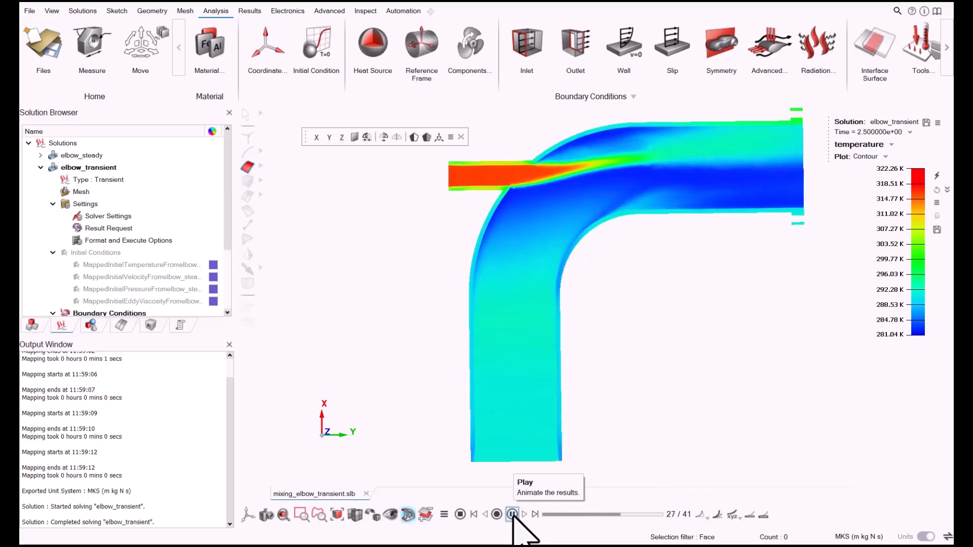
{"action": "left_click", "coordinate": [512, 514]}
{"action": "mouse_move", "coordinate": [557, 377]}
{"action": "middle_mouse_down"}
{"action": "mouse_move", "coordinate": [561, 359]}
{"action": "mouse_move", "coordinate": [570, 365]}
{"action": "middle_mouse_up"}
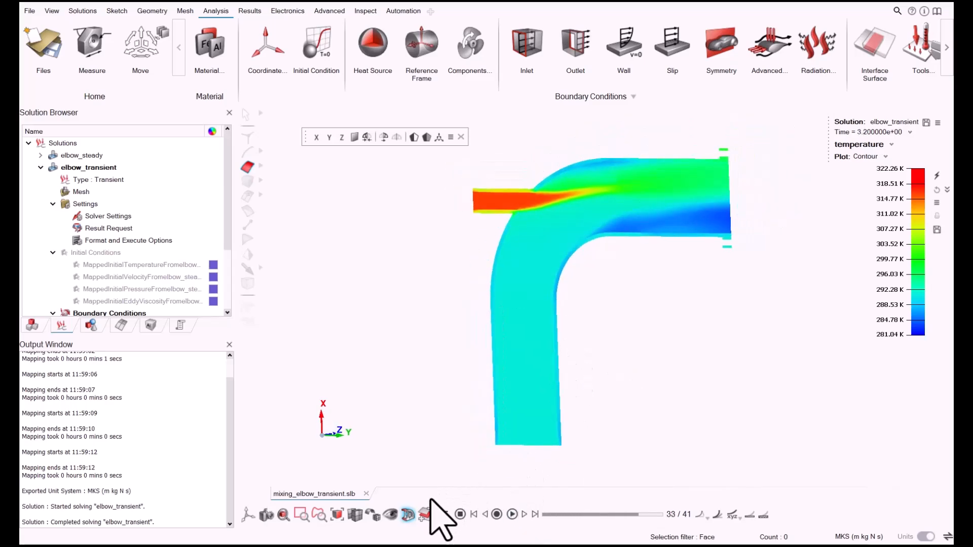
Step: Record the sectioned temperature animation from the first time step and save it as an MP4 video named animation in the Project folder
{"action": "left_click", "coordinate": [425, 515]}
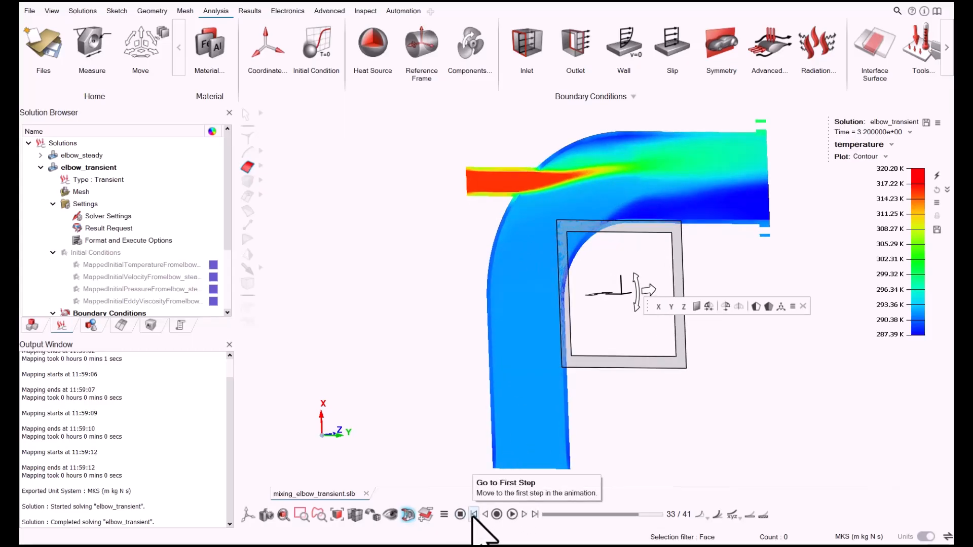
{"action": "left_click", "coordinate": [474, 515]}
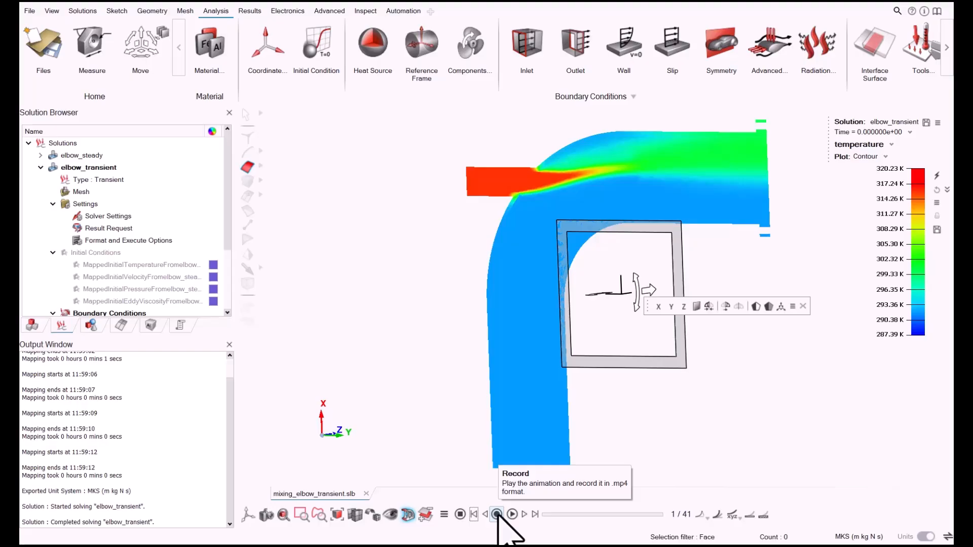
{"action": "left_click", "coordinate": [497, 515]}
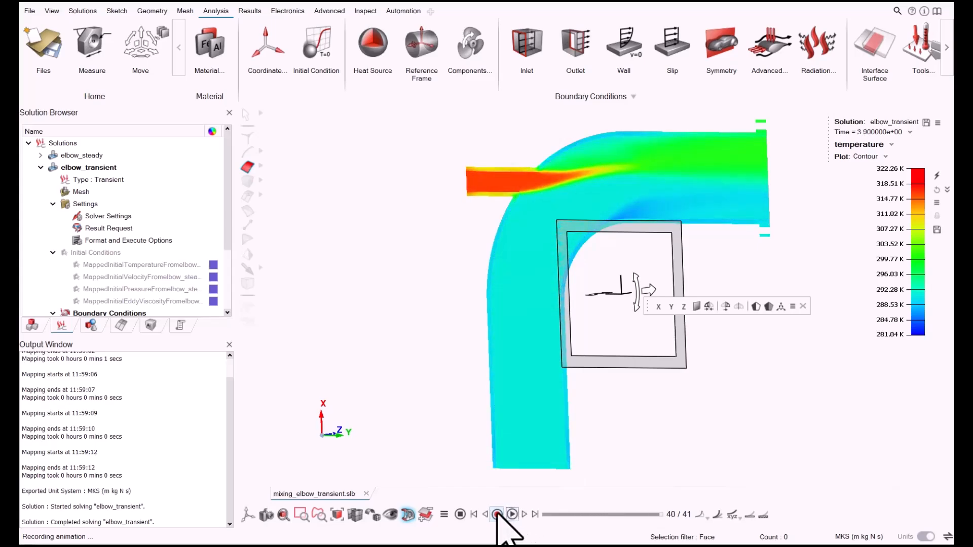
{"action": "left_click", "coordinate": [498, 515]}
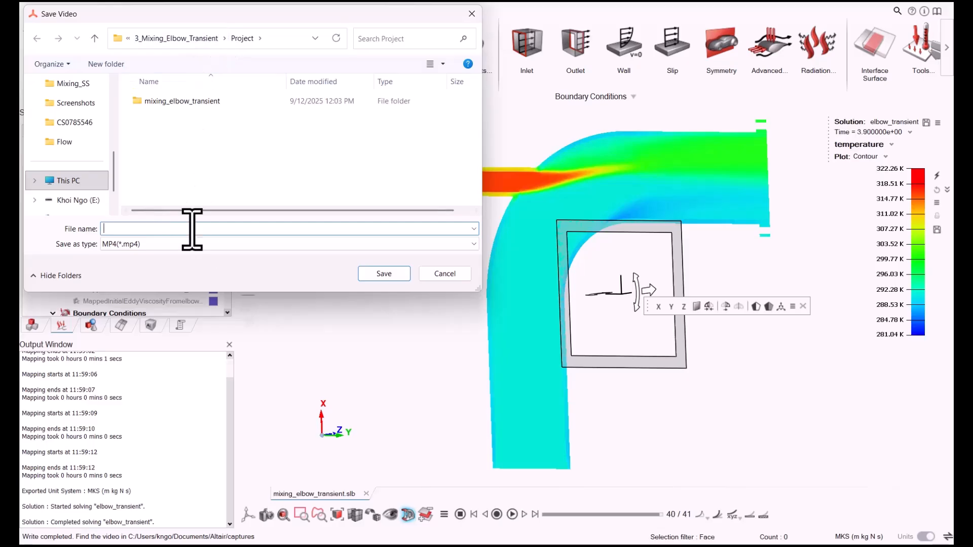
{"action": "type", "text": "animation"}
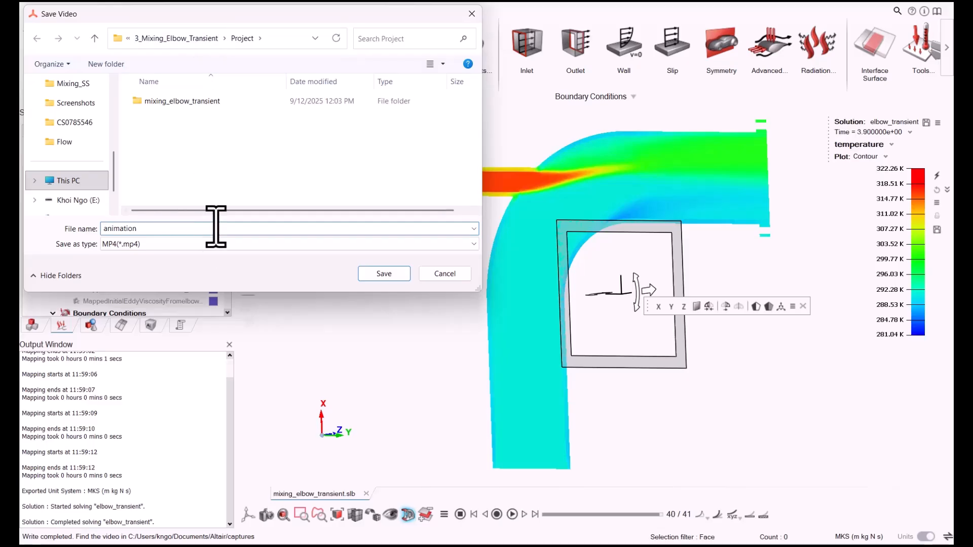
{"action": "left_click", "coordinate": [384, 274]}
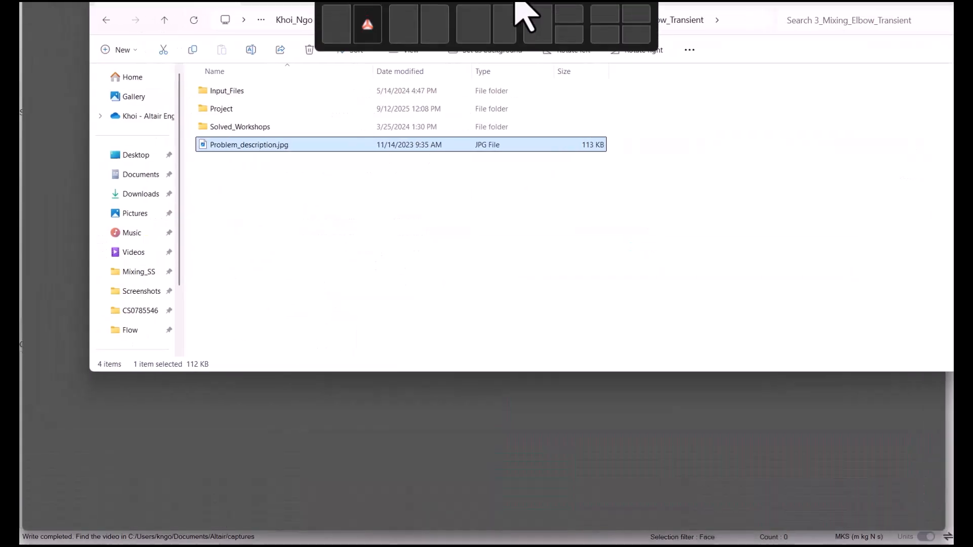
Step: Switch to File Explorer, maximize its window, and locate animation.mp4 in the Project folder of 3_Mixing_Elbow_Transient
{"action": "left_click_drag", "start_coordinate": [522, 10], "coordinate": [521, 4]}
{"action": "left_click", "coordinate": [428, 222]}
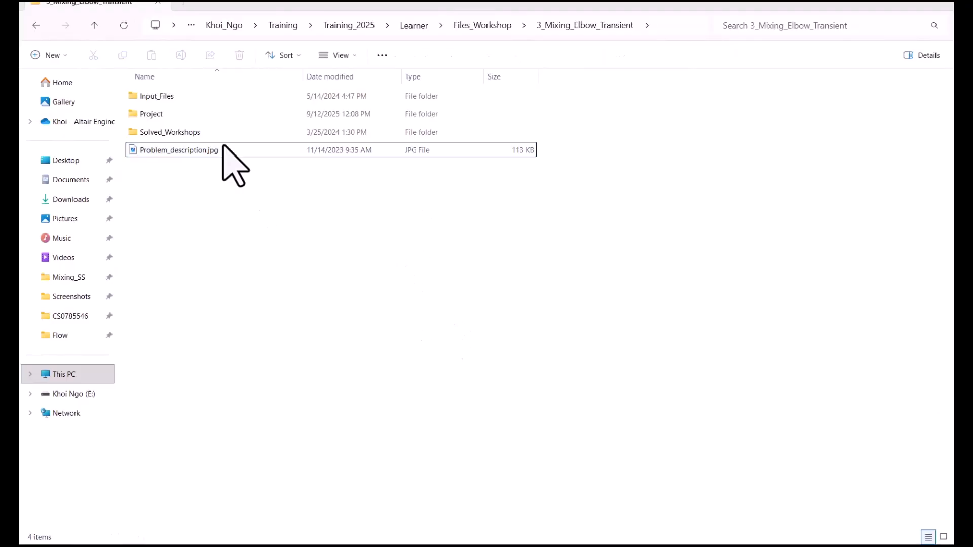
{"action": "double_click", "coordinate": [210, 114]}
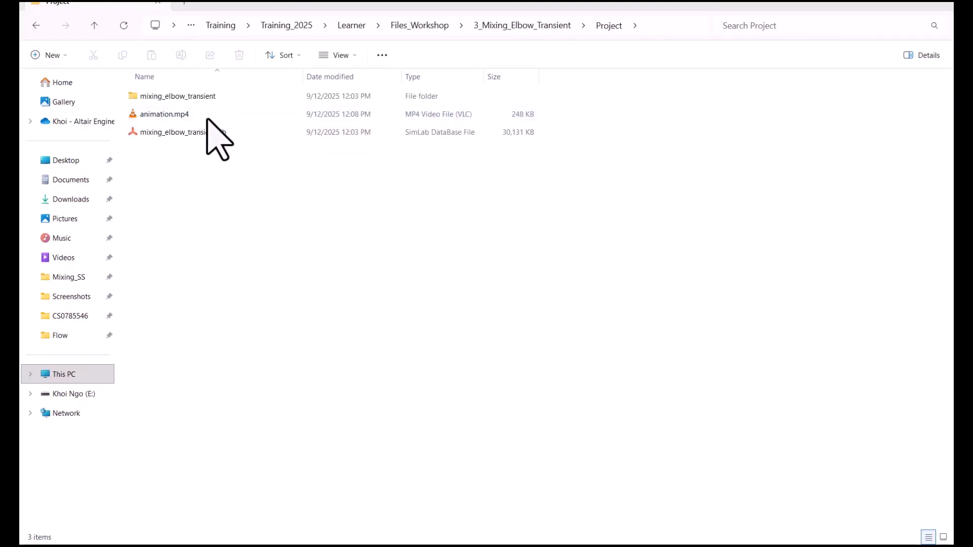
{"action": "left_click", "coordinate": [206, 115]}
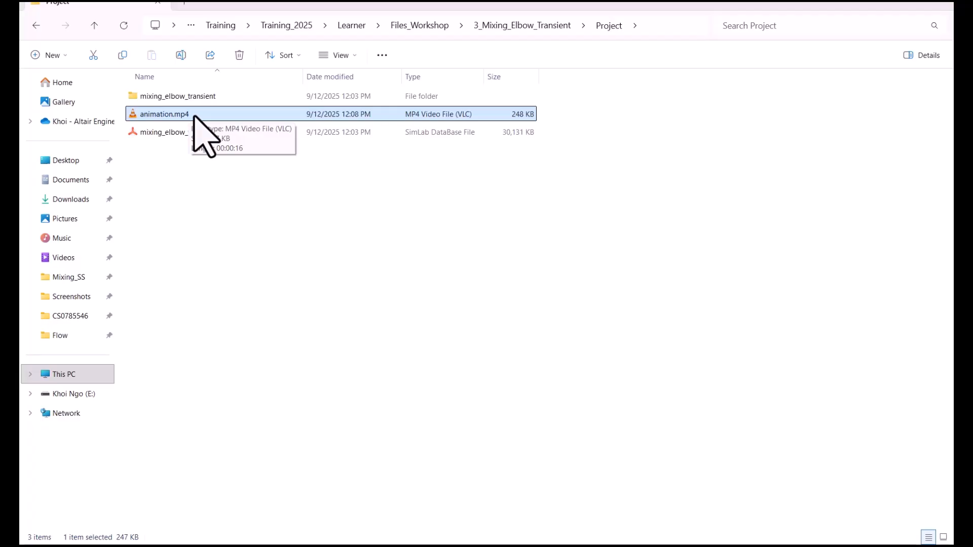
Step: Switch back to SimLab, turn off the section cut, and view the whole elbow from the outlet flange side
{"action": "left_click", "coordinate": [879, 2]}
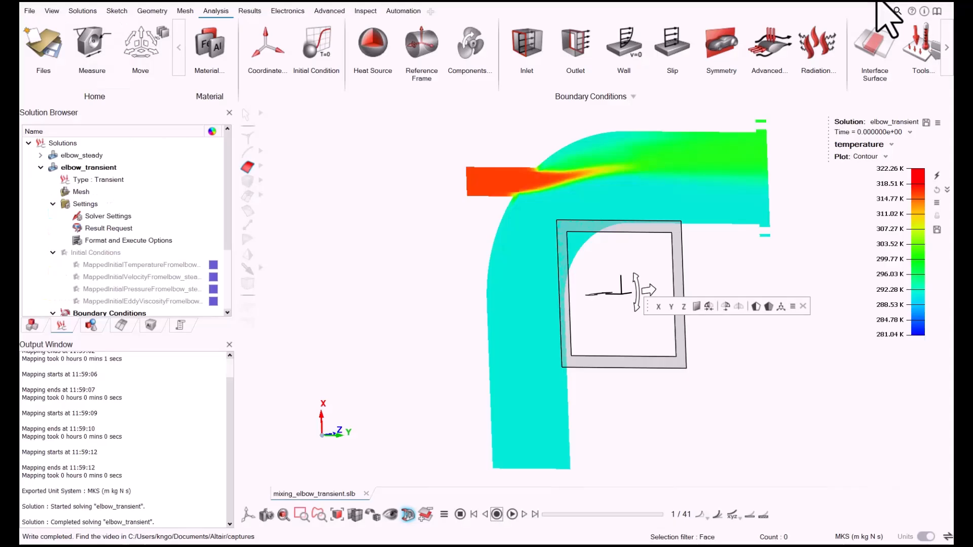
{"action": "left_click", "coordinate": [408, 514]}
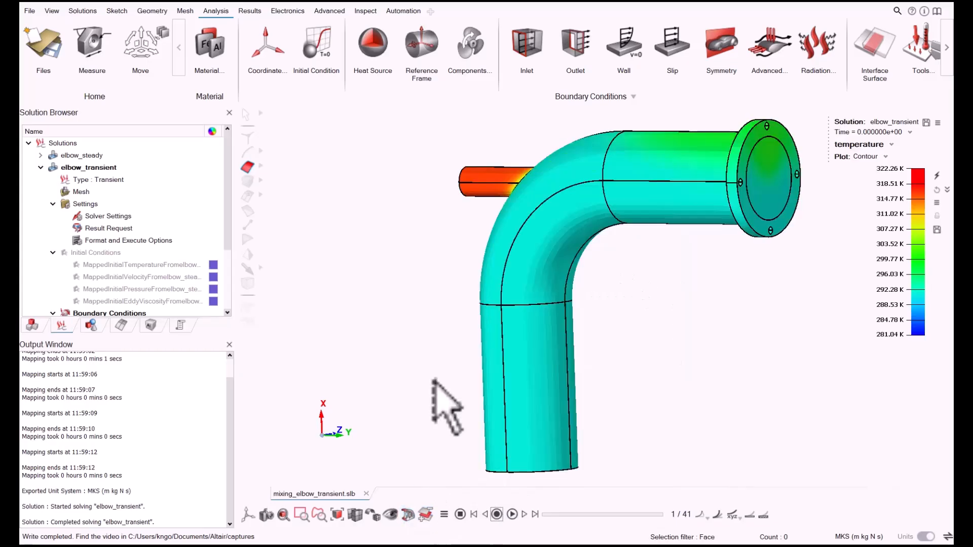
{"action": "scroll", "coordinate": [532, 351], "scroll_direction": "down", "scroll_amount": 1}
{"action": "middle_click_drag", "start_coordinate": [591, 280], "coordinate": [525, 302]}
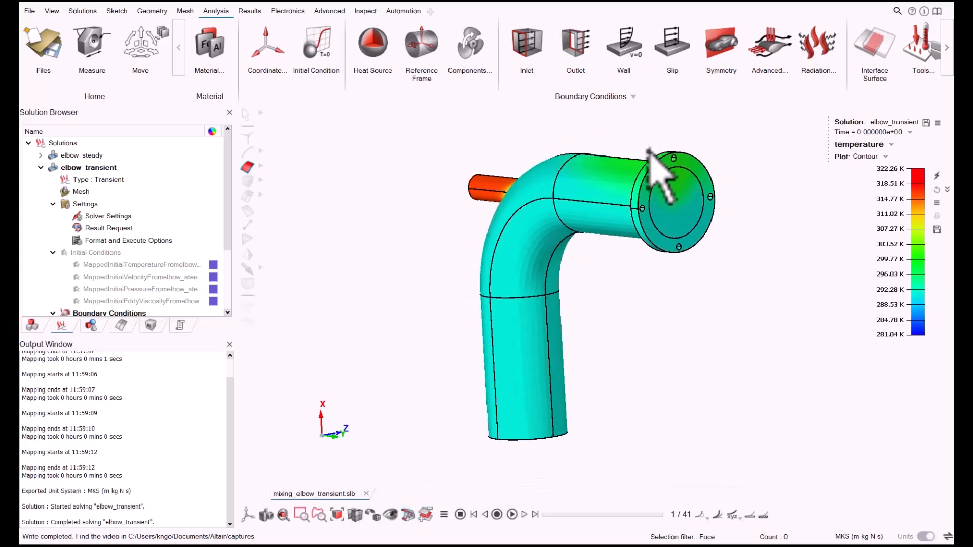
{"action": "scroll", "coordinate": [648, 150], "scroll_direction": "down", "scroll_amount": 2}
{"action": "scroll", "coordinate": [617, 134], "scroll_direction": "up", "scroll_amount": 2}
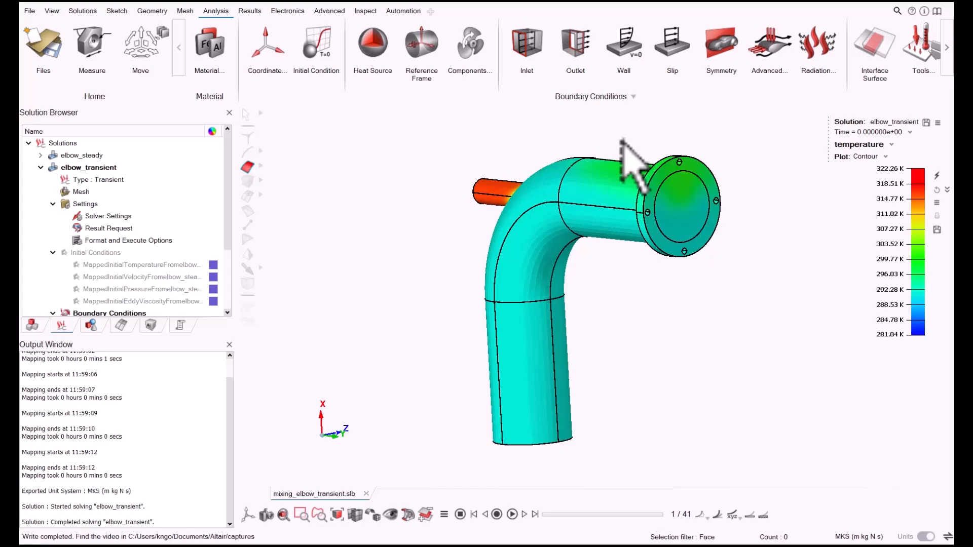
Step: Open the convergence plot for the results of the elbow_transient solution
{"action": "scroll", "coordinate": [142, 254], "scroll_direction": "down", "scroll_amount": 3}
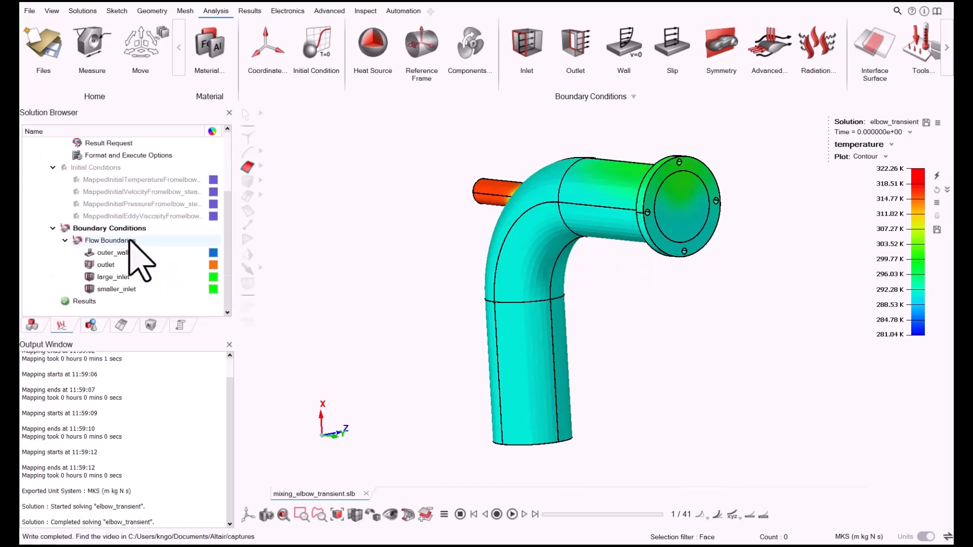
{"action": "right_click", "coordinate": [87, 302]}
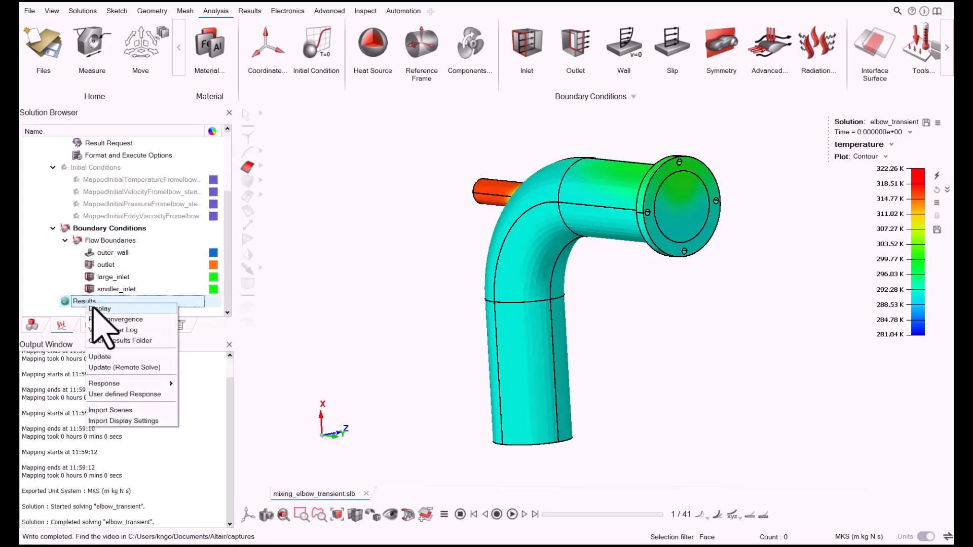
{"action": "left_click", "coordinate": [108, 319]}
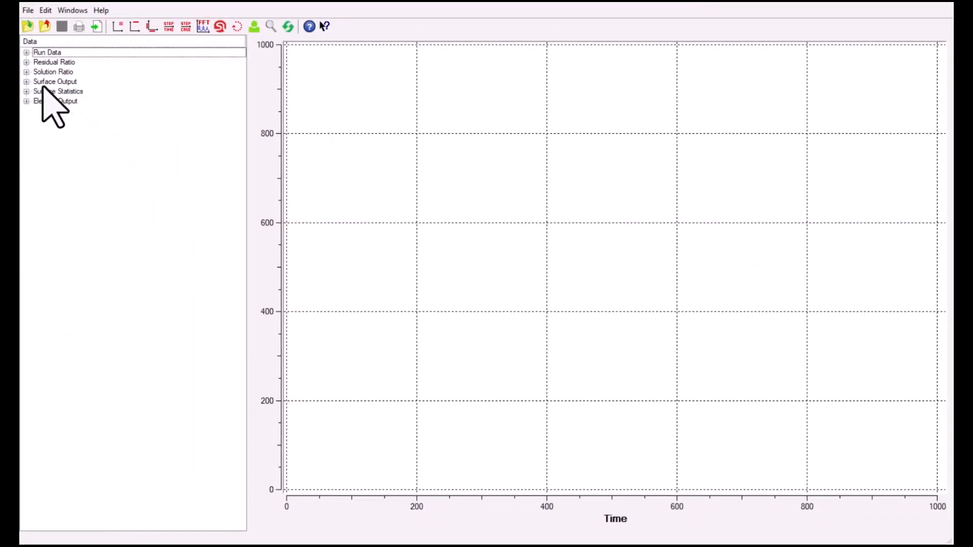
Step: Plot the outlet's temperature from the Surface Output data against time, and trace the curve from start to end
{"action": "left_click", "coordinate": [26, 82]}
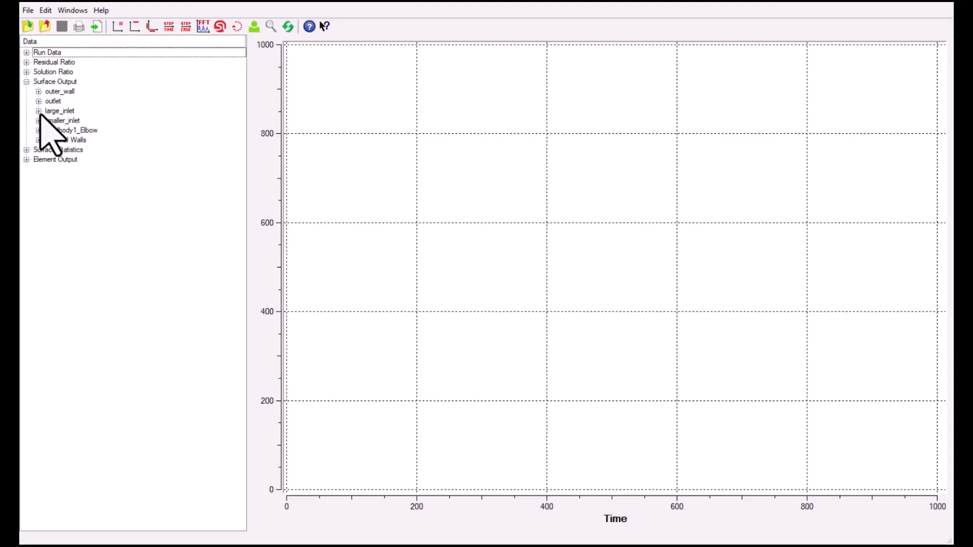
{"action": "left_click", "coordinate": [39, 101]}
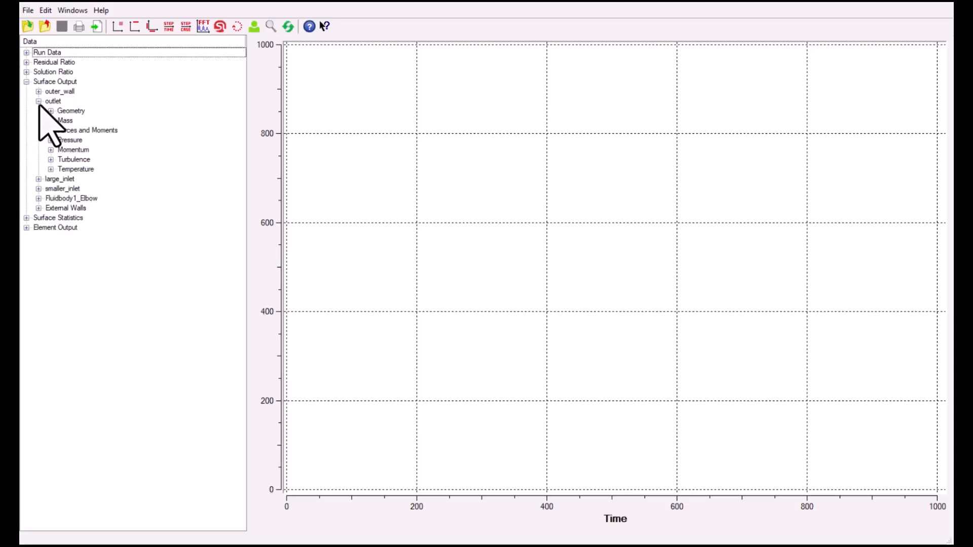
{"action": "left_click", "coordinate": [51, 169]}
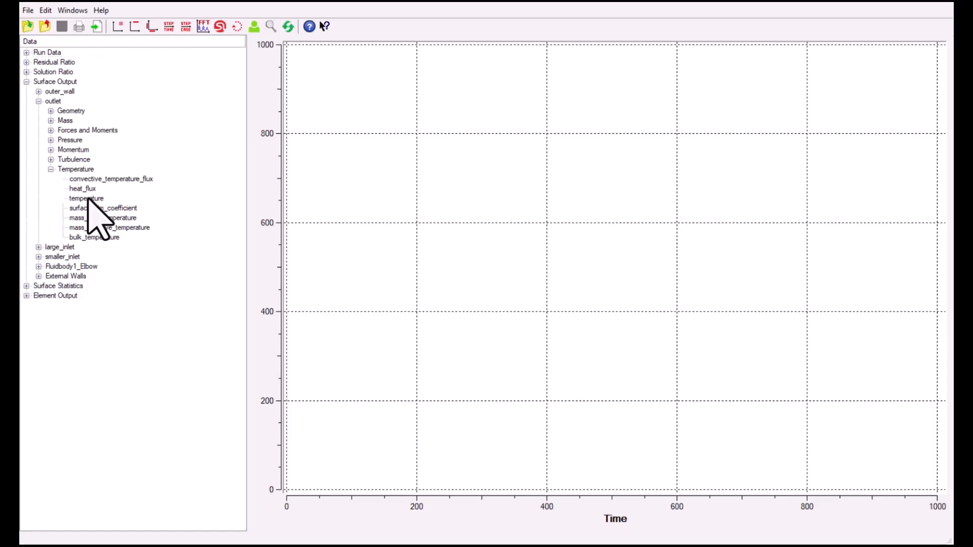
{"action": "left_click", "coordinate": [89, 199]}
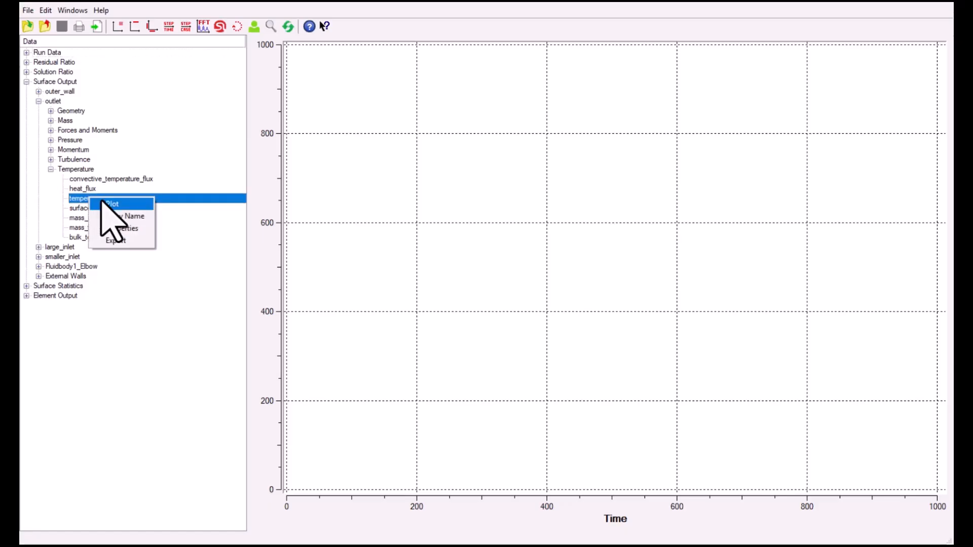
{"action": "left_click", "coordinate": [288, 26]}
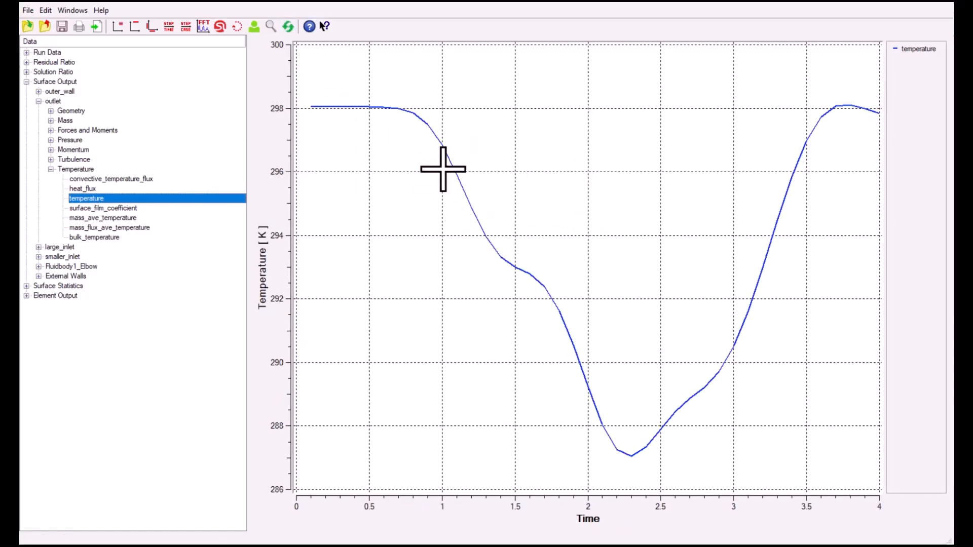
{"action": "left_click_drag", "start_coordinate": [325, 105], "coordinate": [394, 109]}
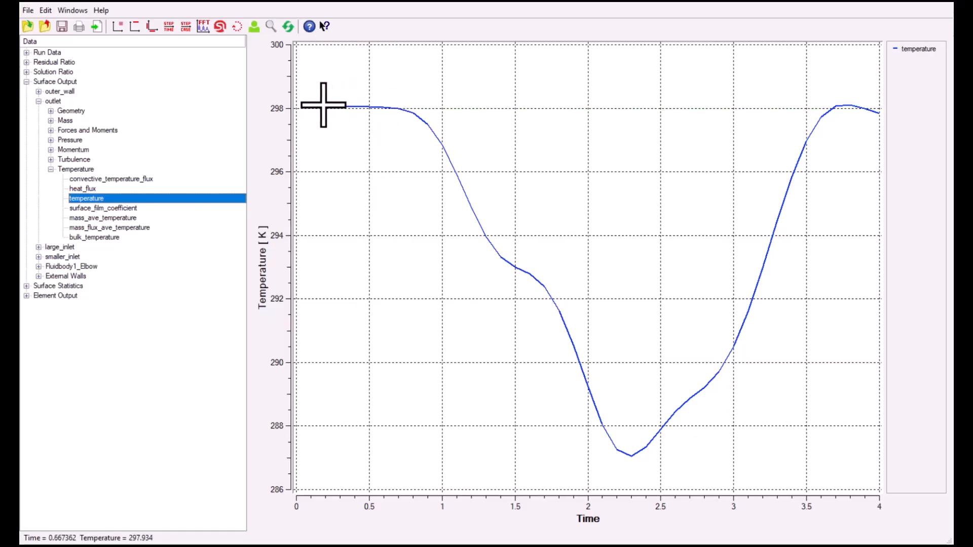
{"action": "left_click_drag", "start_coordinate": [314, 105], "coordinate": [630, 377]}
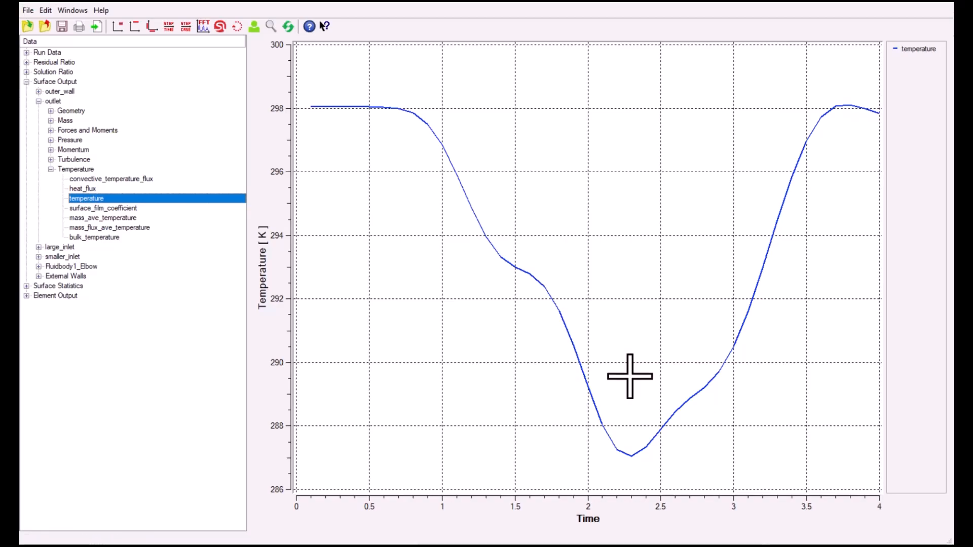
{"action": "left_click_drag", "start_coordinate": [630, 376], "coordinate": [877, 108]}
Step: Export the outlet temperature curve as a raw data TXT file named outlet_temp_vs_time in the Project folder
{"action": "right_click", "coordinate": [91, 199]}
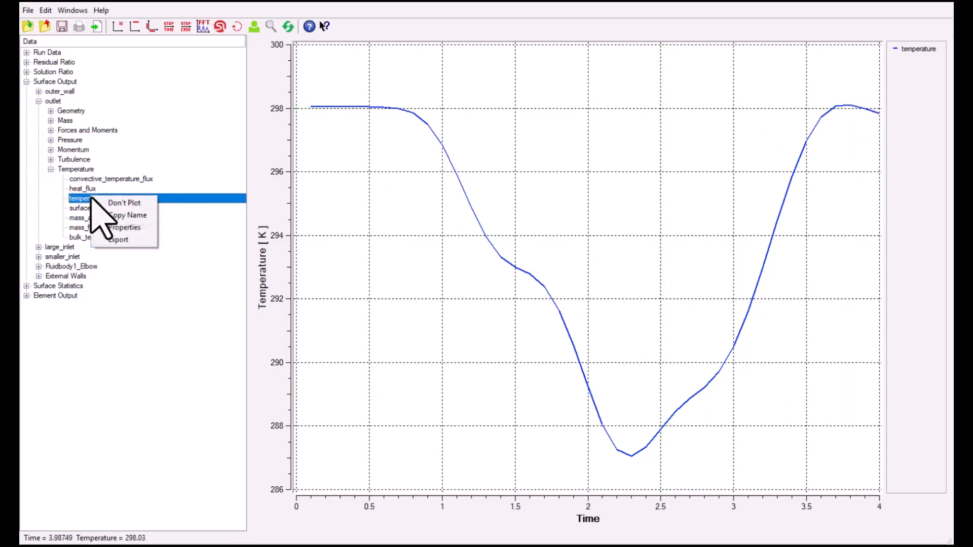
{"action": "left_click", "coordinate": [118, 242]}
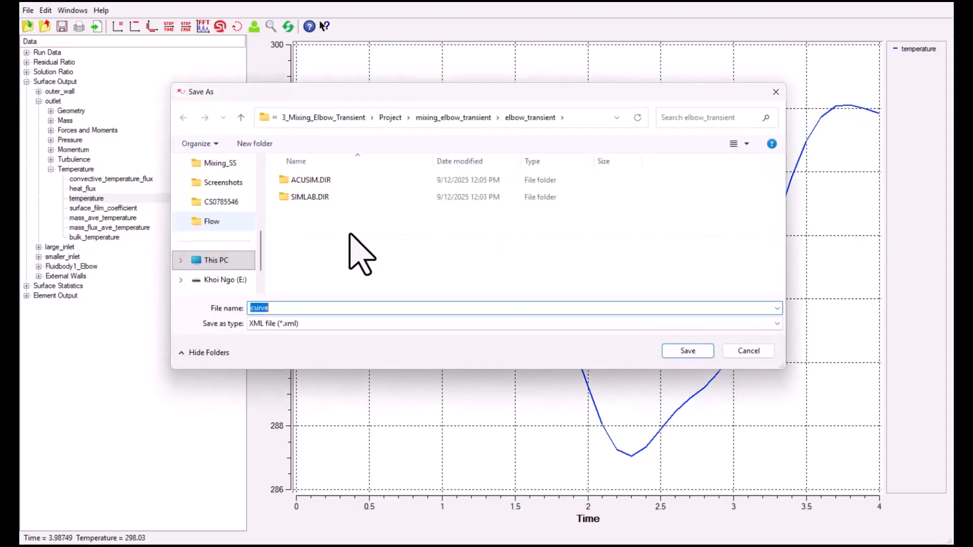
{"action": "left_click", "coordinate": [387, 118]}
{"action": "left_click", "coordinate": [299, 325]}
{"action": "left_click", "coordinate": [310, 354]}
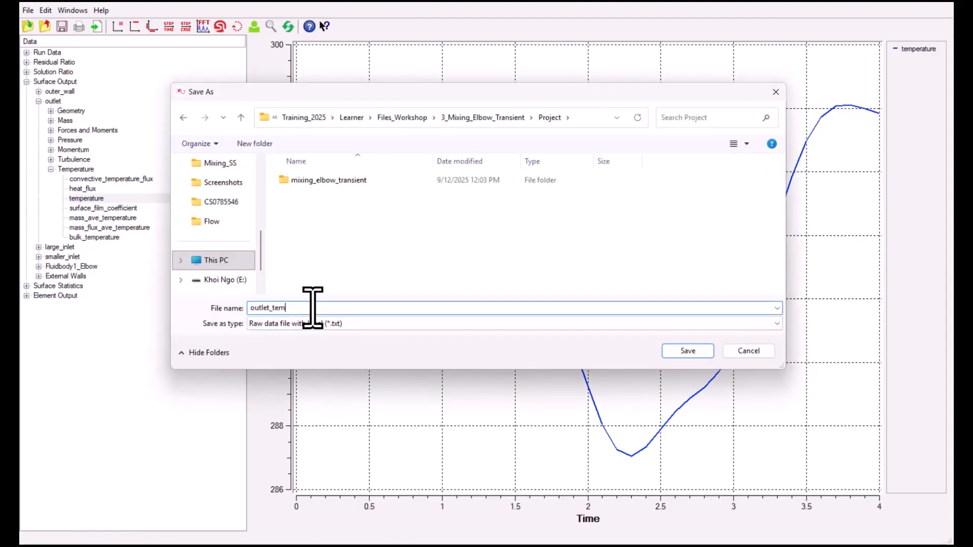
{"action": "left_click", "coordinate": [677, 349]}
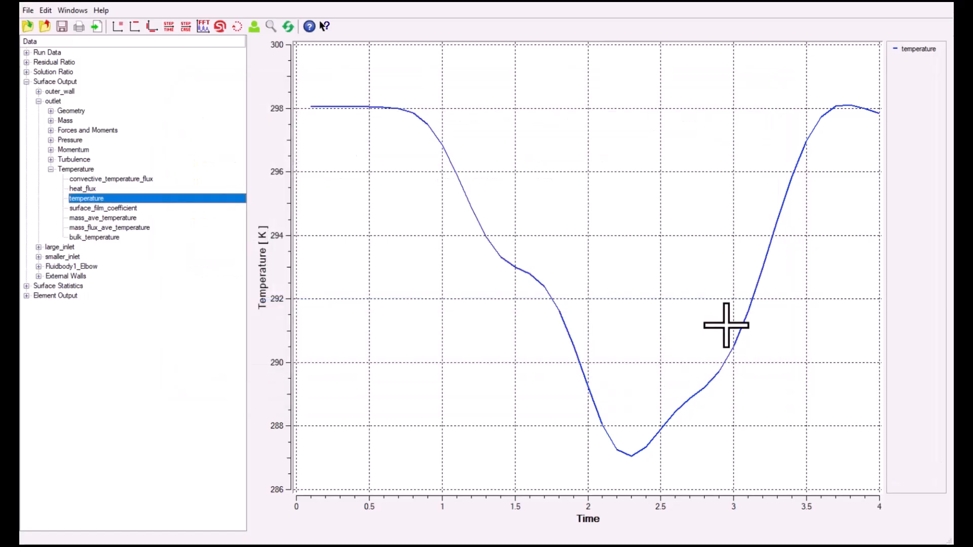
Step: Switch to File Explorer and open outlet_temp_vs_time.txt from the Project folder
{"action": "left_click", "coordinate": [881, 3]}
{"action": "mouse_move", "coordinate": [421, 546]}
{"action": "left_click", "coordinate": [421, 517]}
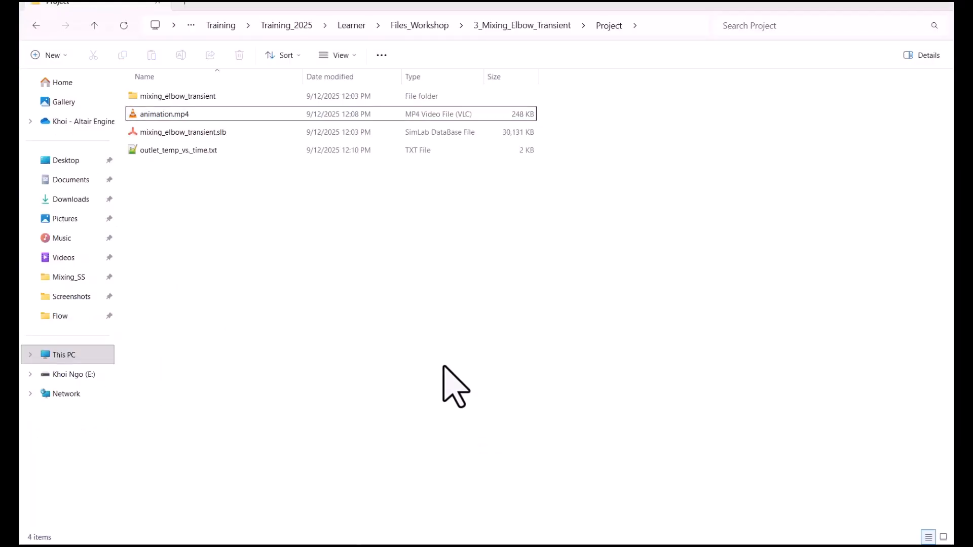
{"action": "double_click", "coordinate": [184, 151]}
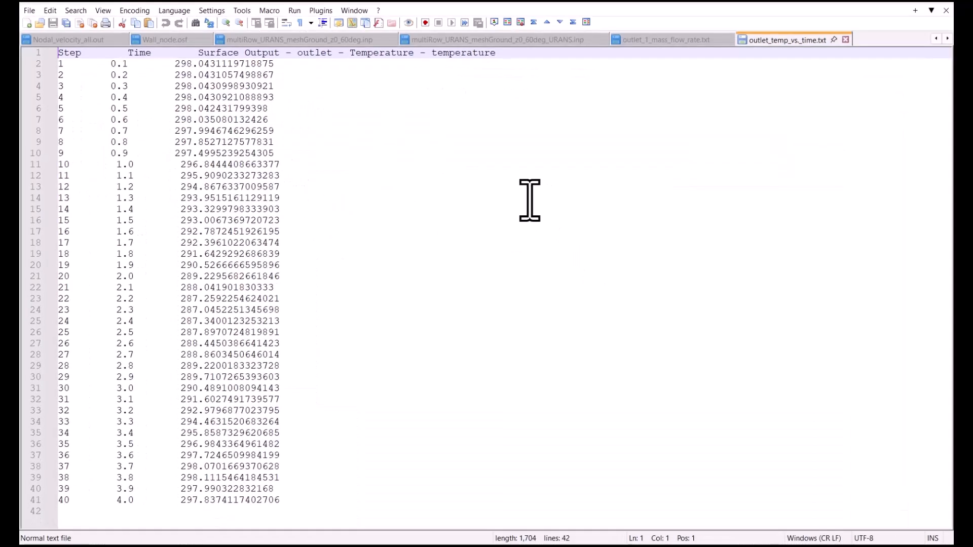
Step: Examine the exported outlet temperature values against step and time through the rows of the text file
{"action": "left_click", "coordinate": [122, 65]}
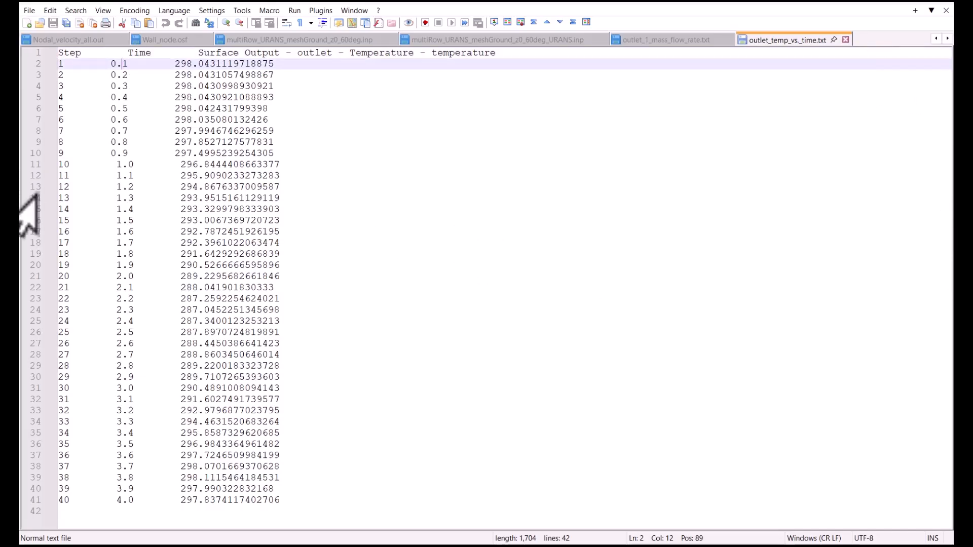
{"action": "left_click_drag", "start_coordinate": [176, 100], "coordinate": [274, 102]}
{"action": "left_click", "coordinate": [163, 120]}
{"action": "left_click_drag", "start_coordinate": [169, 120], "coordinate": [192, 143]}
{"action": "left_click", "coordinate": [176, 130]}
{"action": "left_click", "coordinate": [194, 166]}
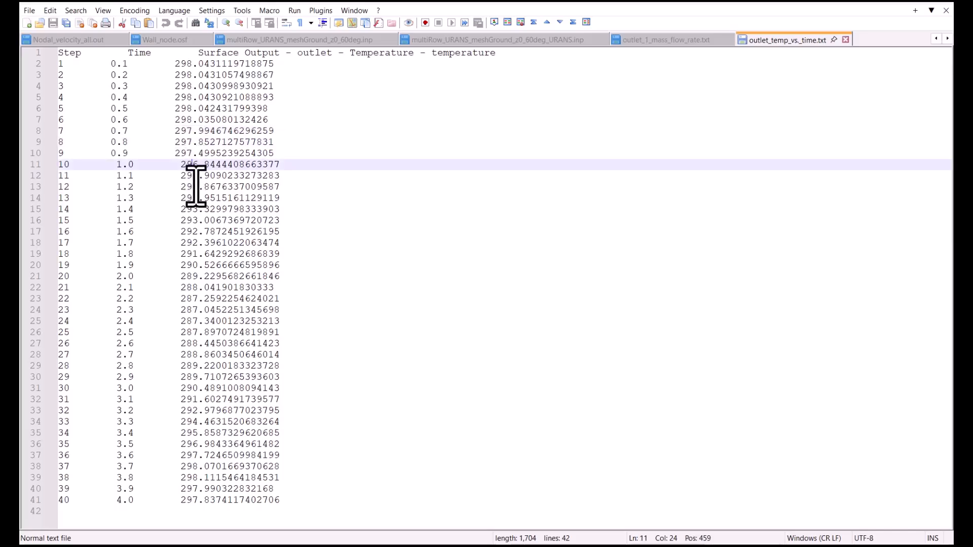
{"action": "left_click_drag", "start_coordinate": [194, 187], "coordinate": [193, 197]}
{"action": "left_click", "coordinate": [193, 220]}
{"action": "left_click", "coordinate": [189, 242]}
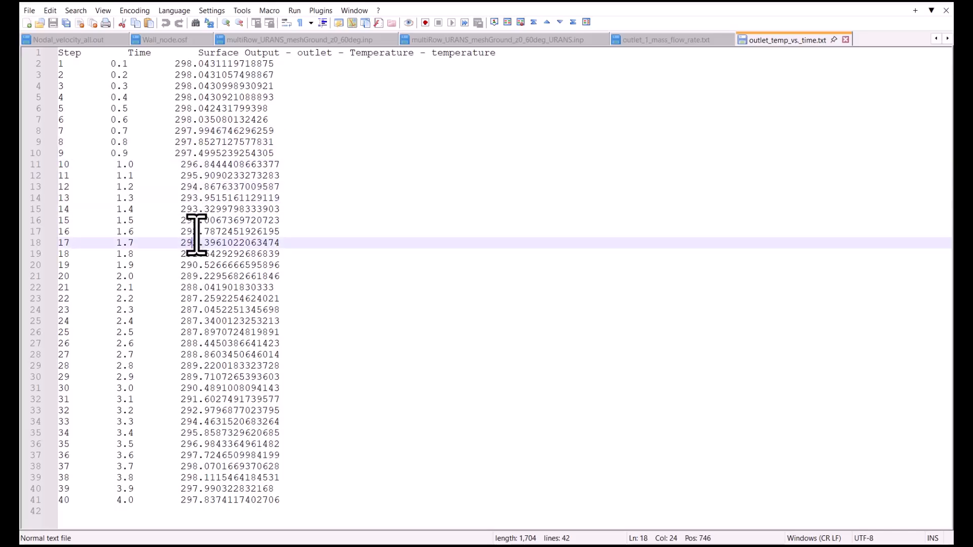
{"action": "left_click", "coordinate": [192, 264]}
{"action": "key", "text": "Down"}
{"action": "key", "text": "Down"}
{"action": "key", "text": "Down"}
{"action": "key", "text": "Down"}
{"action": "key", "text": "Down"}
{"action": "key", "text": "Down"}
{"action": "key", "text": "Down"}
{"action": "key", "text": "Down"}
{"action": "key", "text": "Down"}
{"action": "key", "text": "Down"}
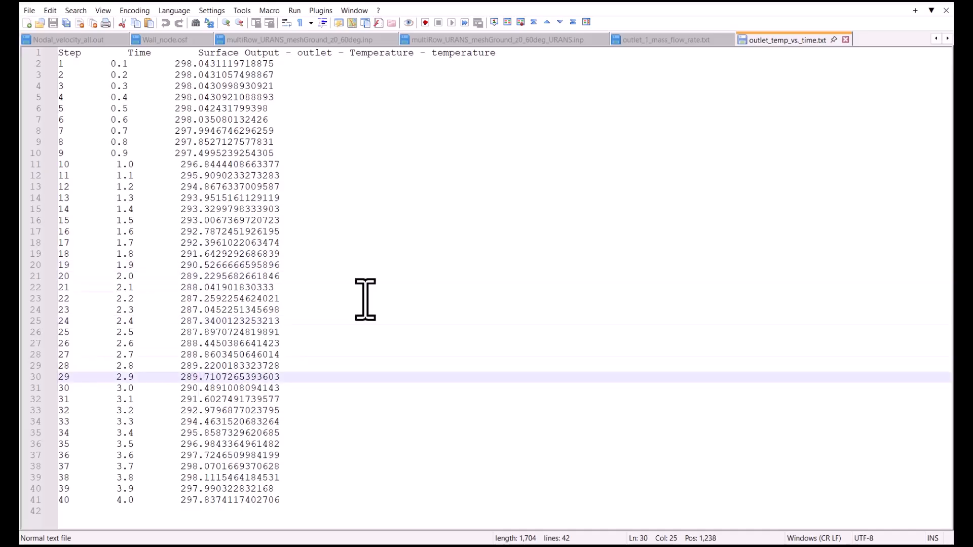
{"action": "left_click", "coordinate": [207, 424]}
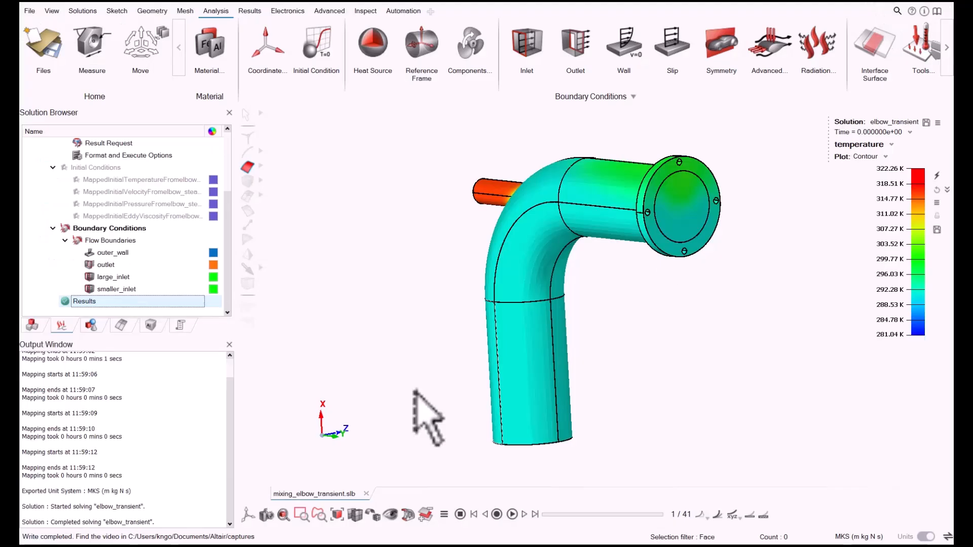